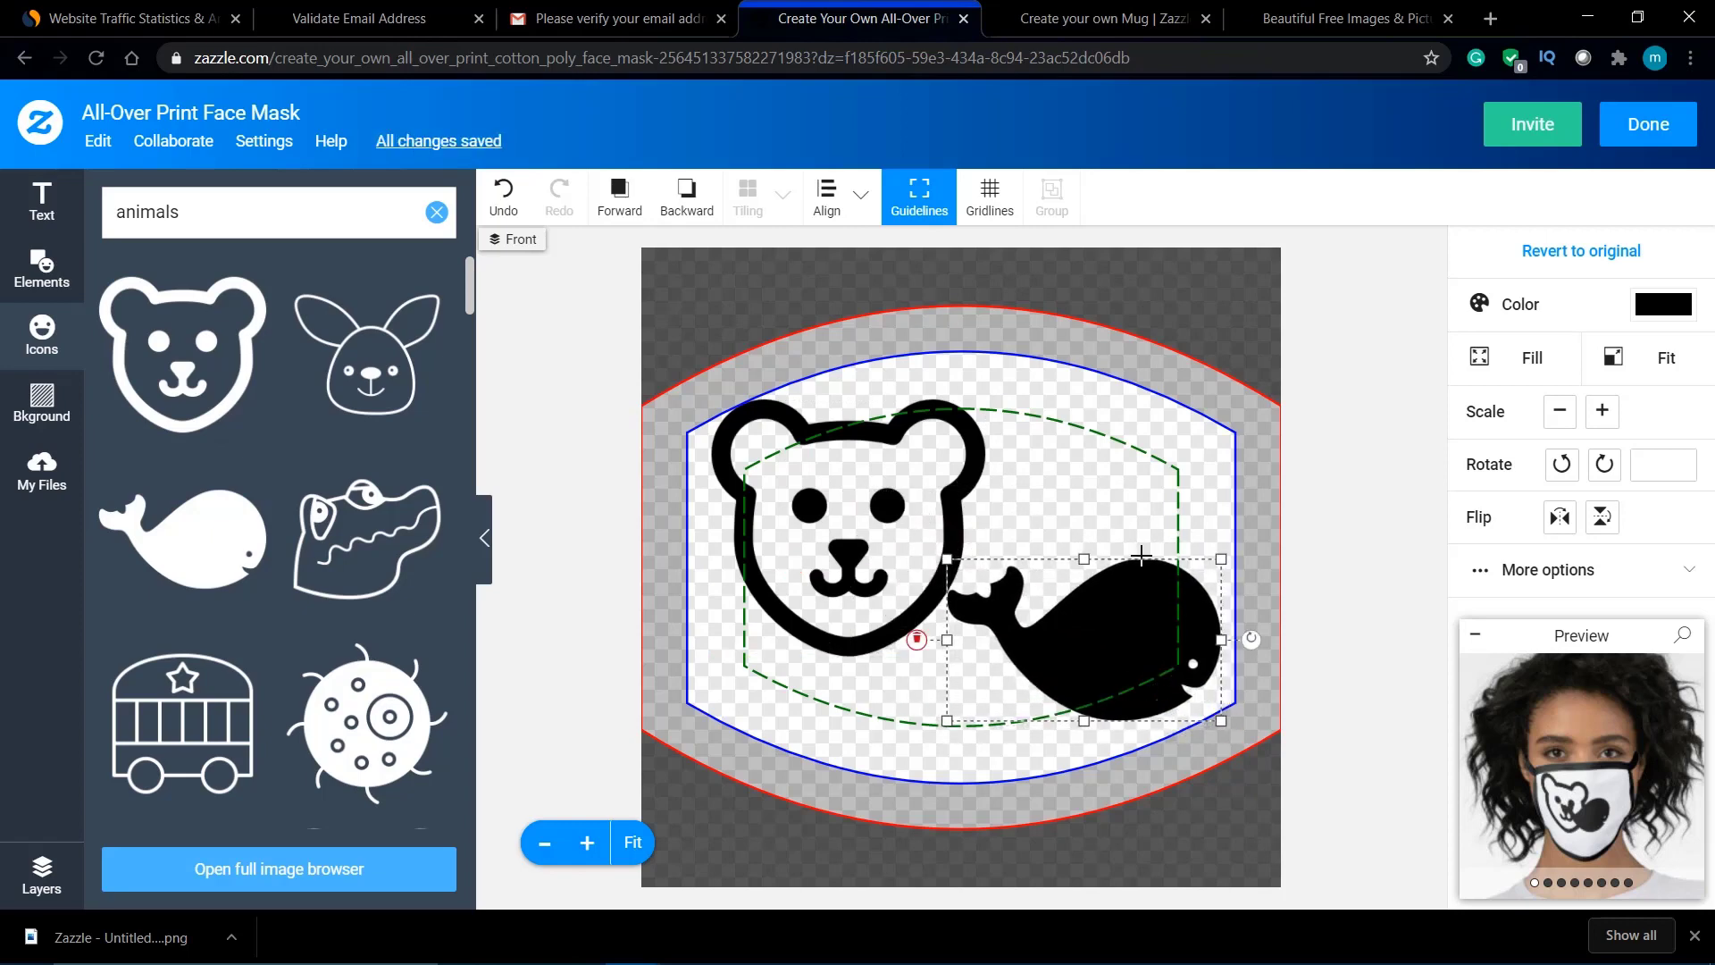
Step: Preview the bear-and-whale mask on the Worn Him, Worn Her and flat-lay Insitu mockups, then finish the design
left_click(1614, 812)
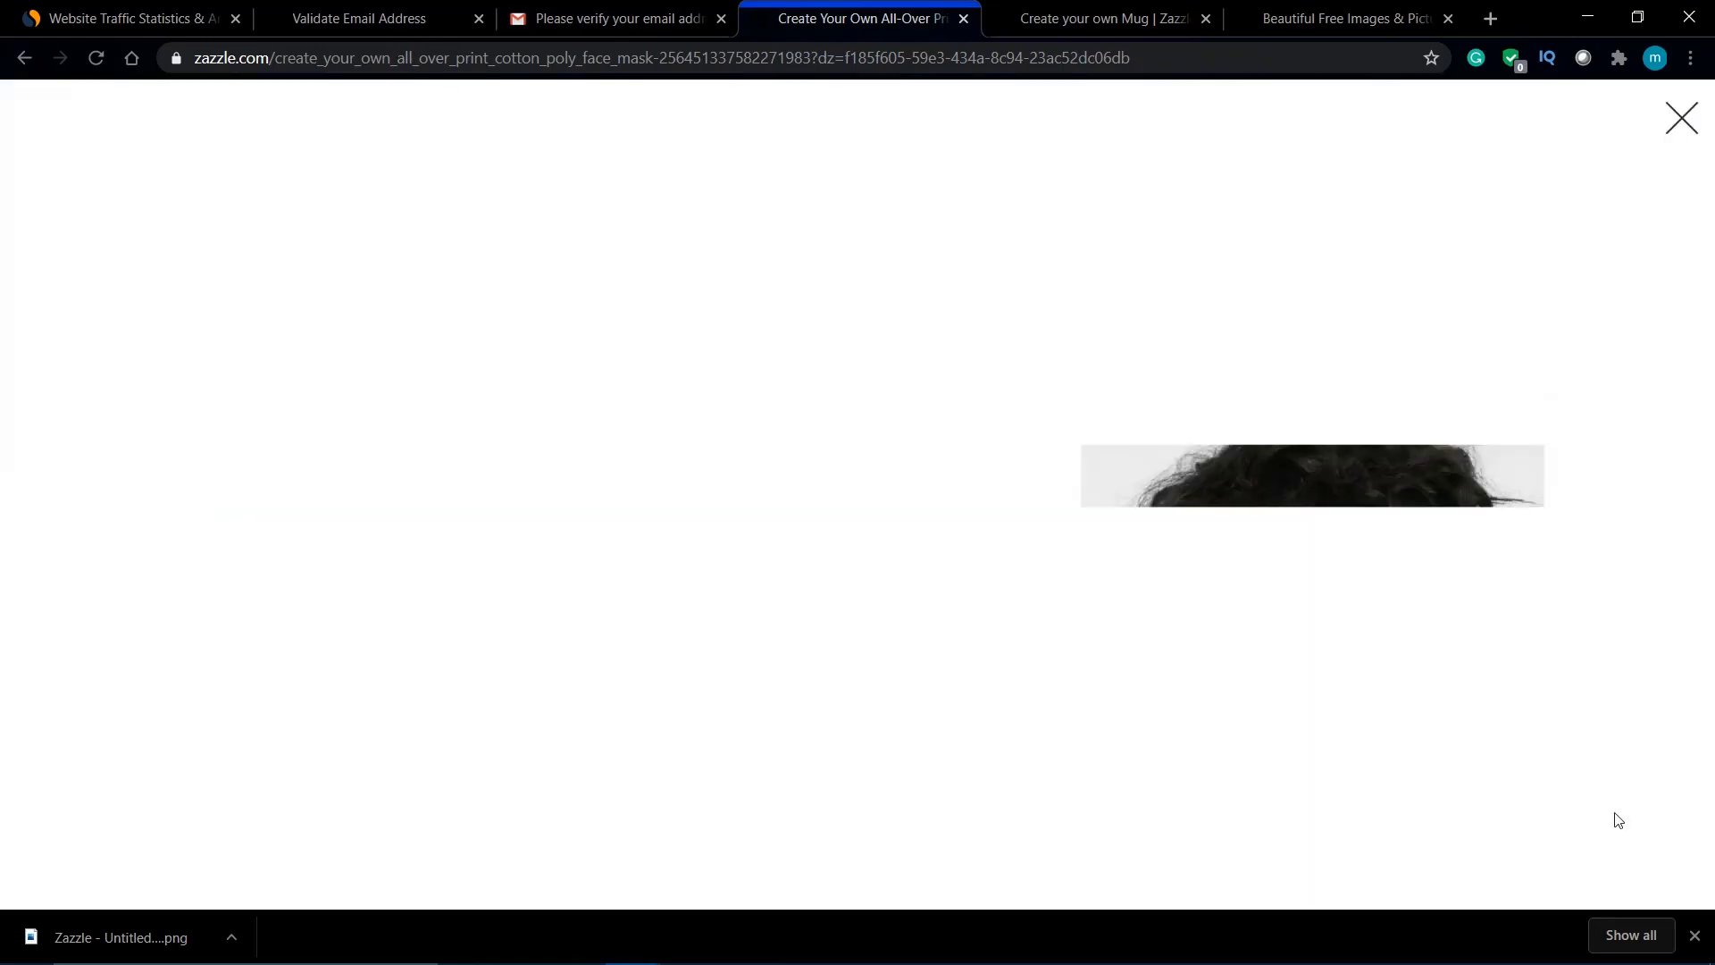
left_click(433, 319)
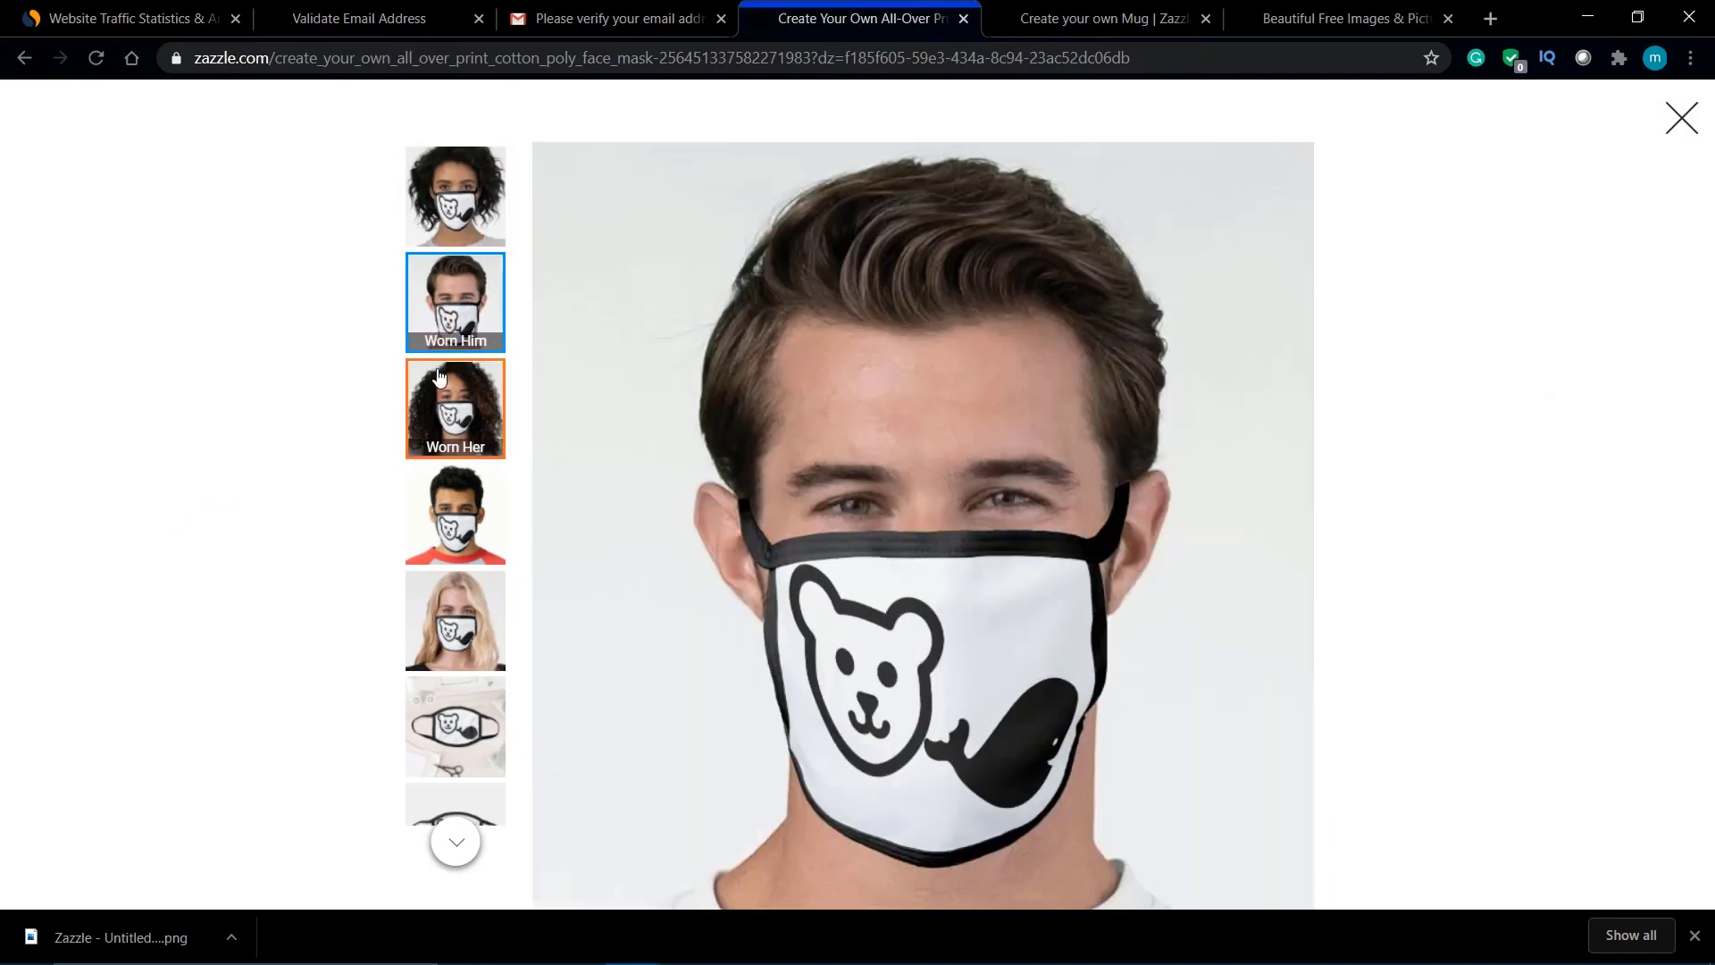
left_click(438, 382)
left_click(462, 510)
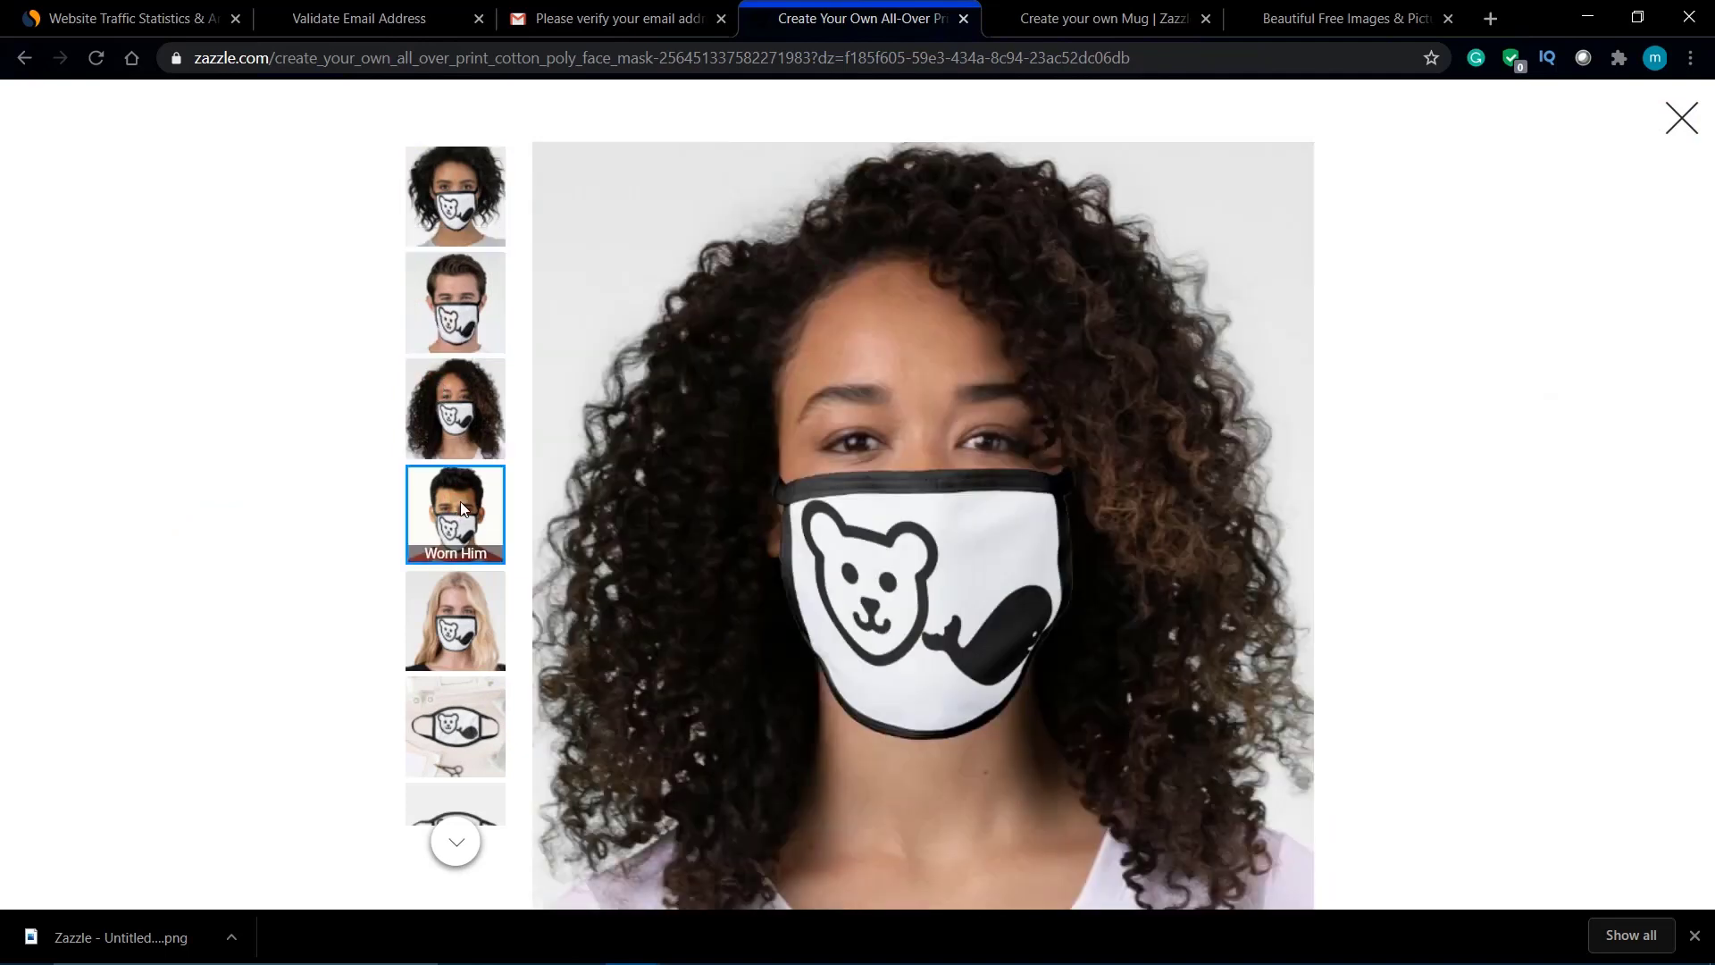
left_click(473, 638)
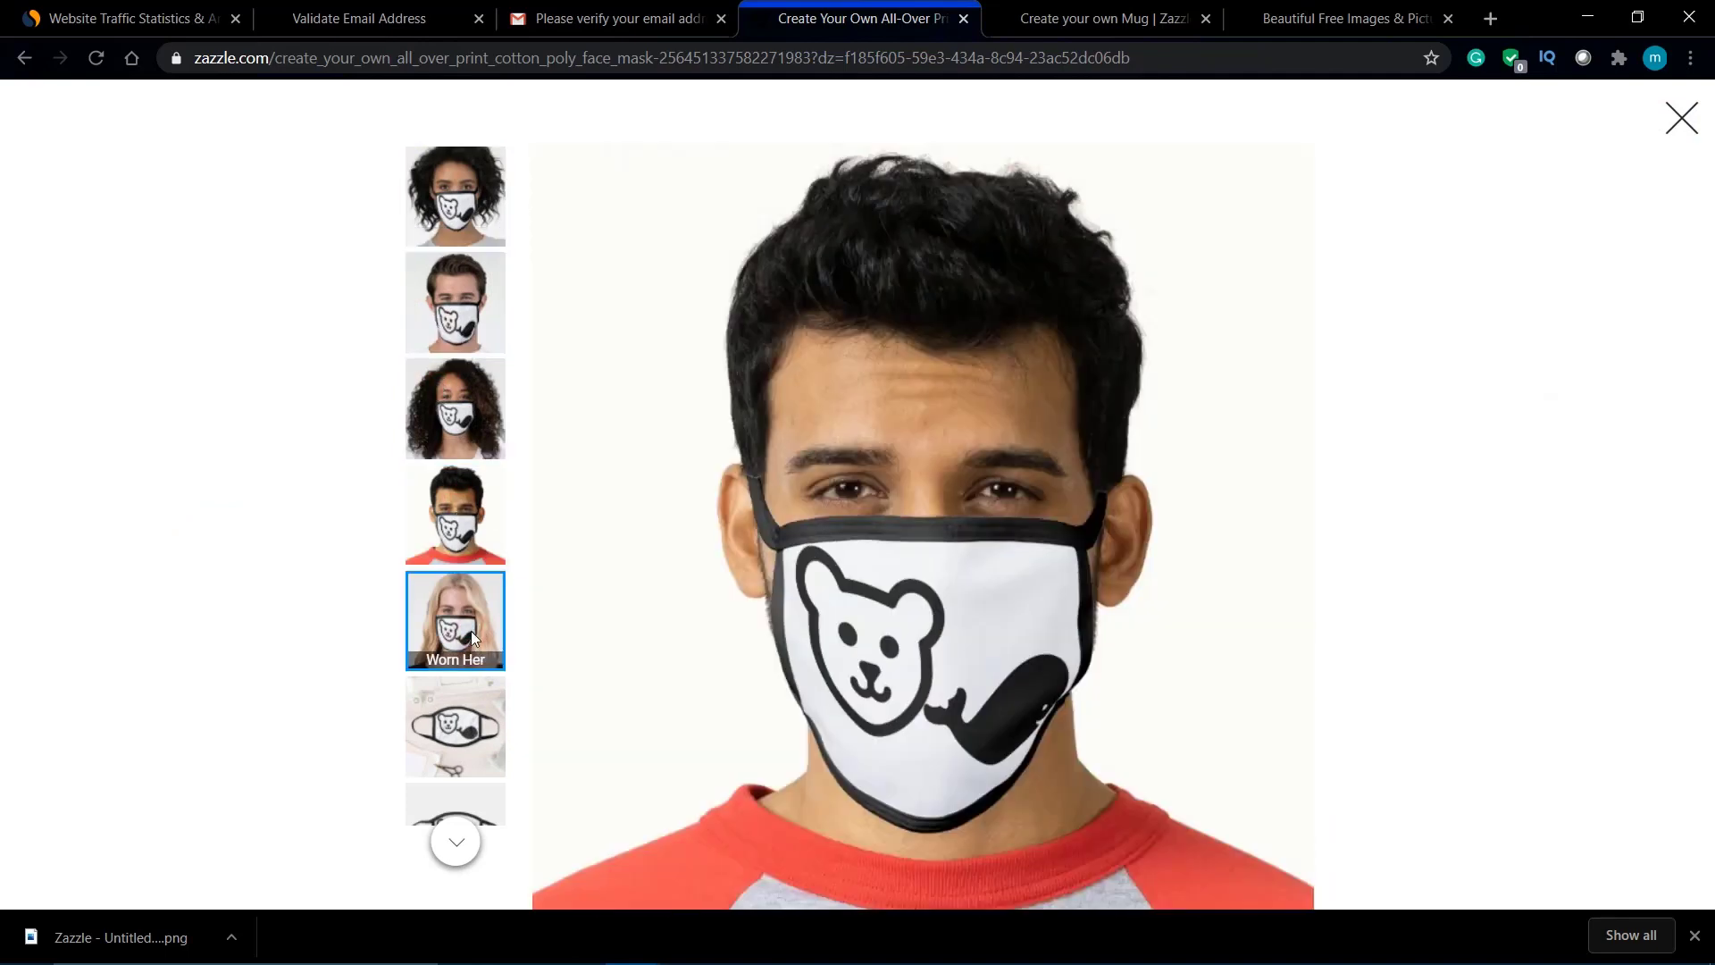
left_click(470, 711)
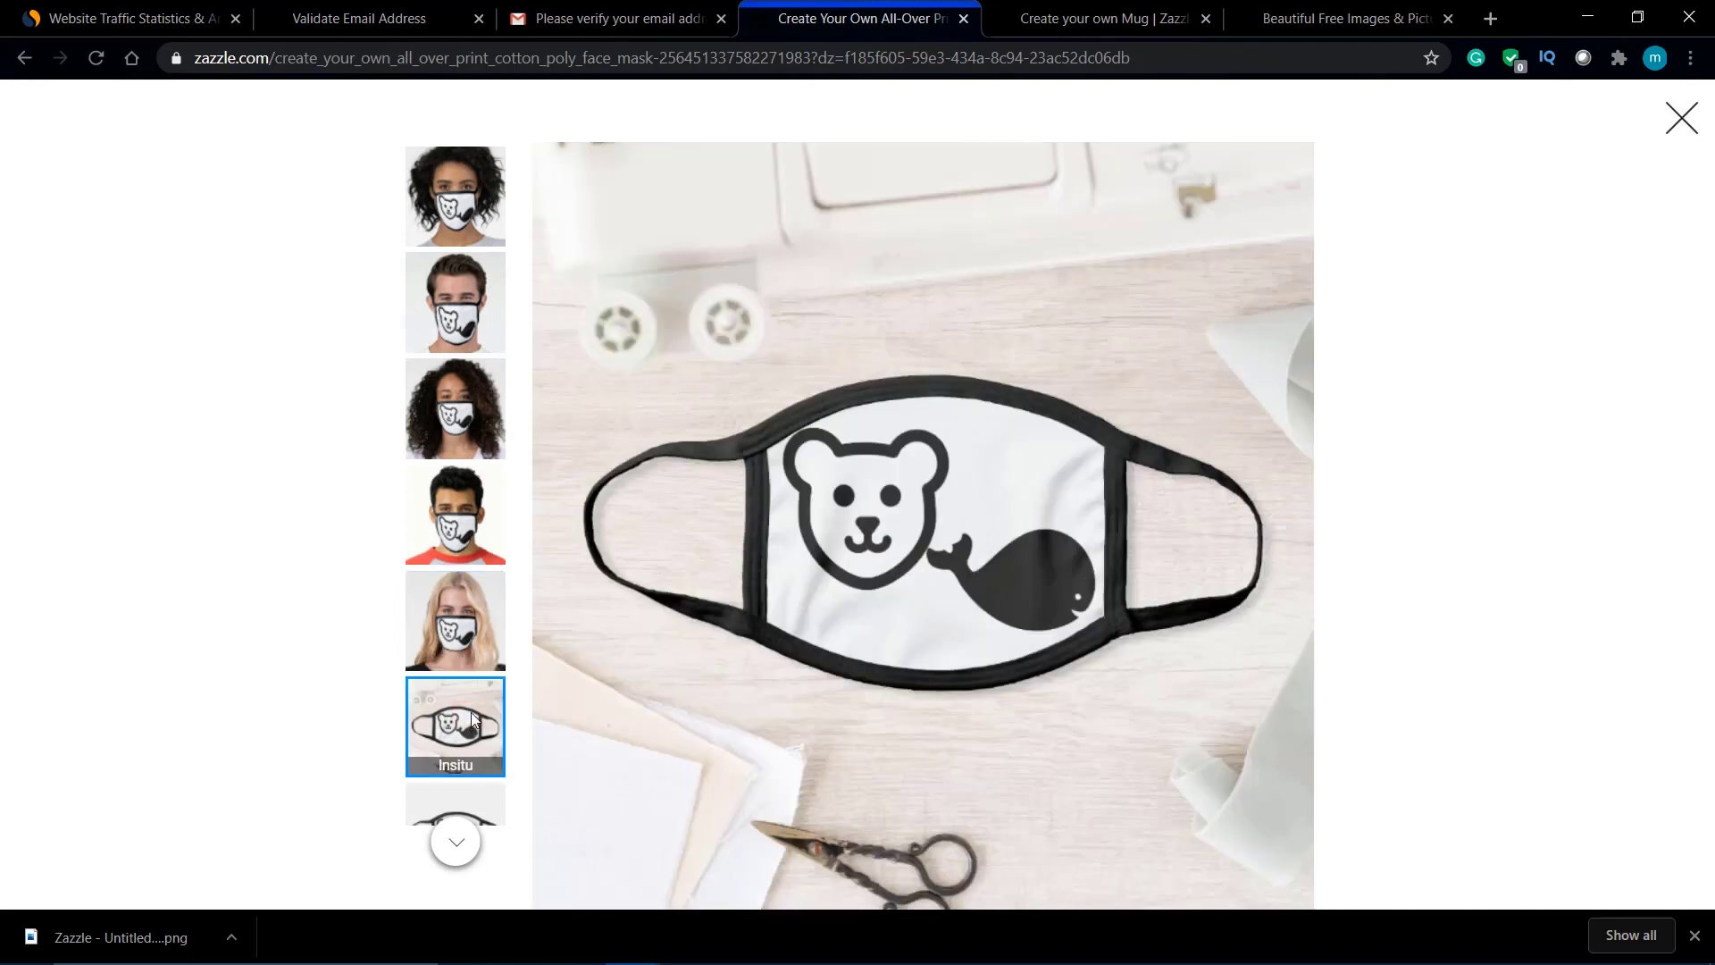
left_click(1681, 117)
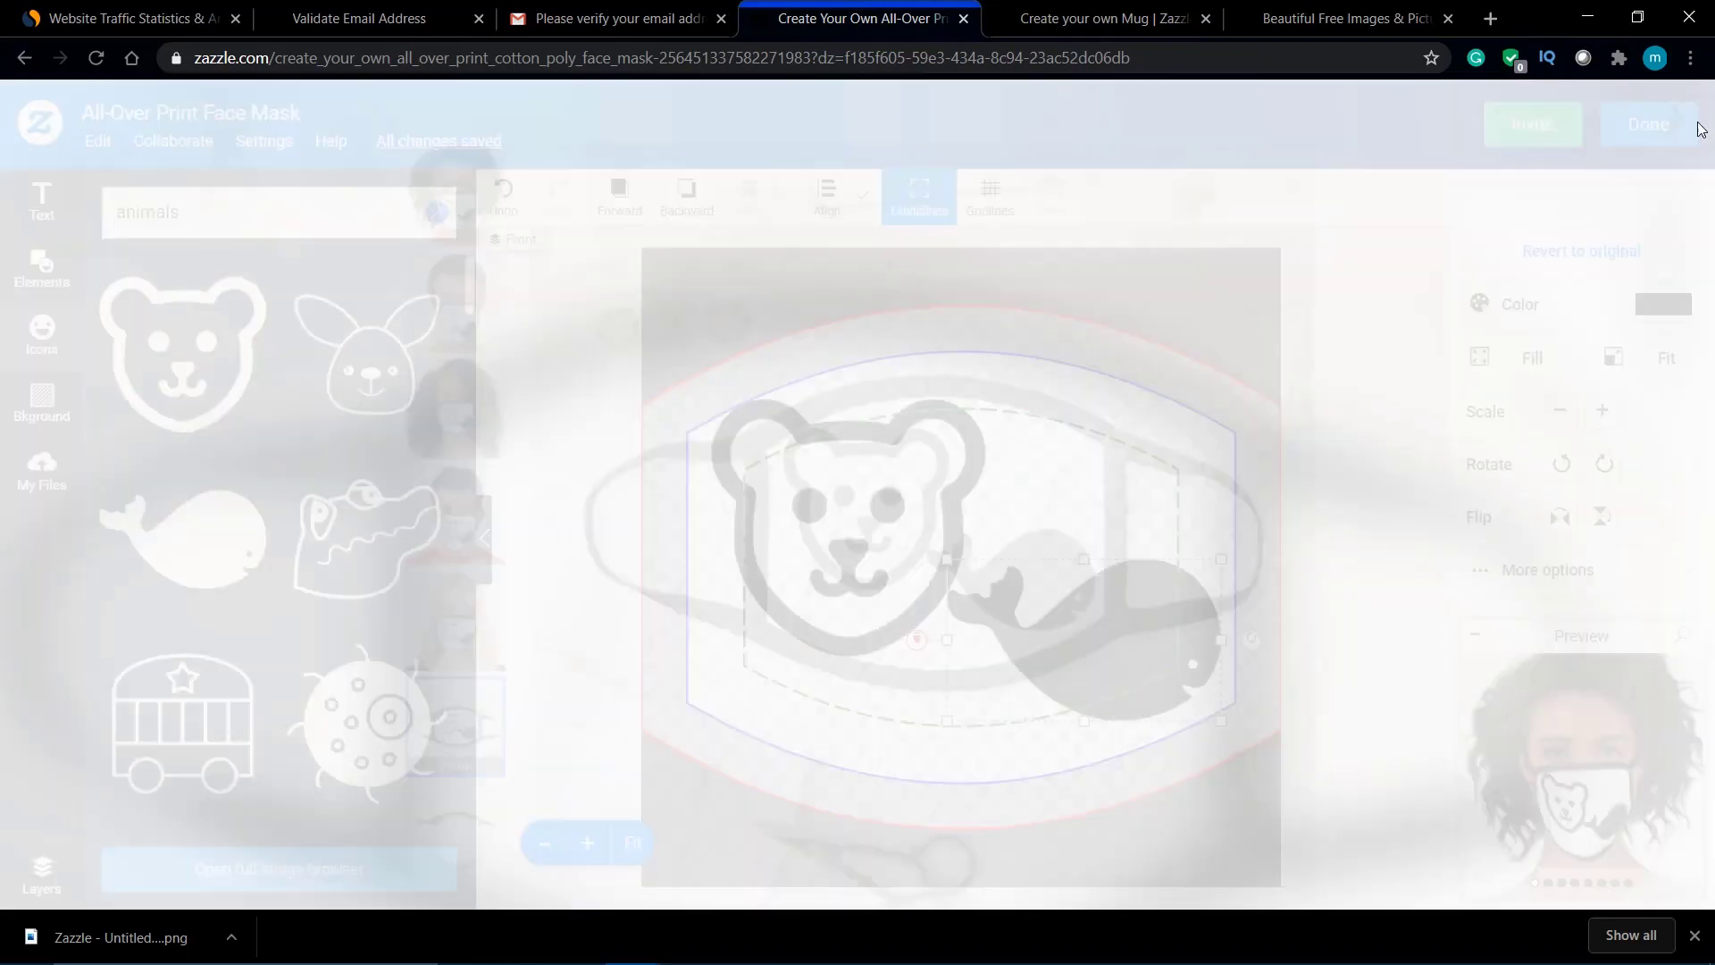
left_click(1645, 126)
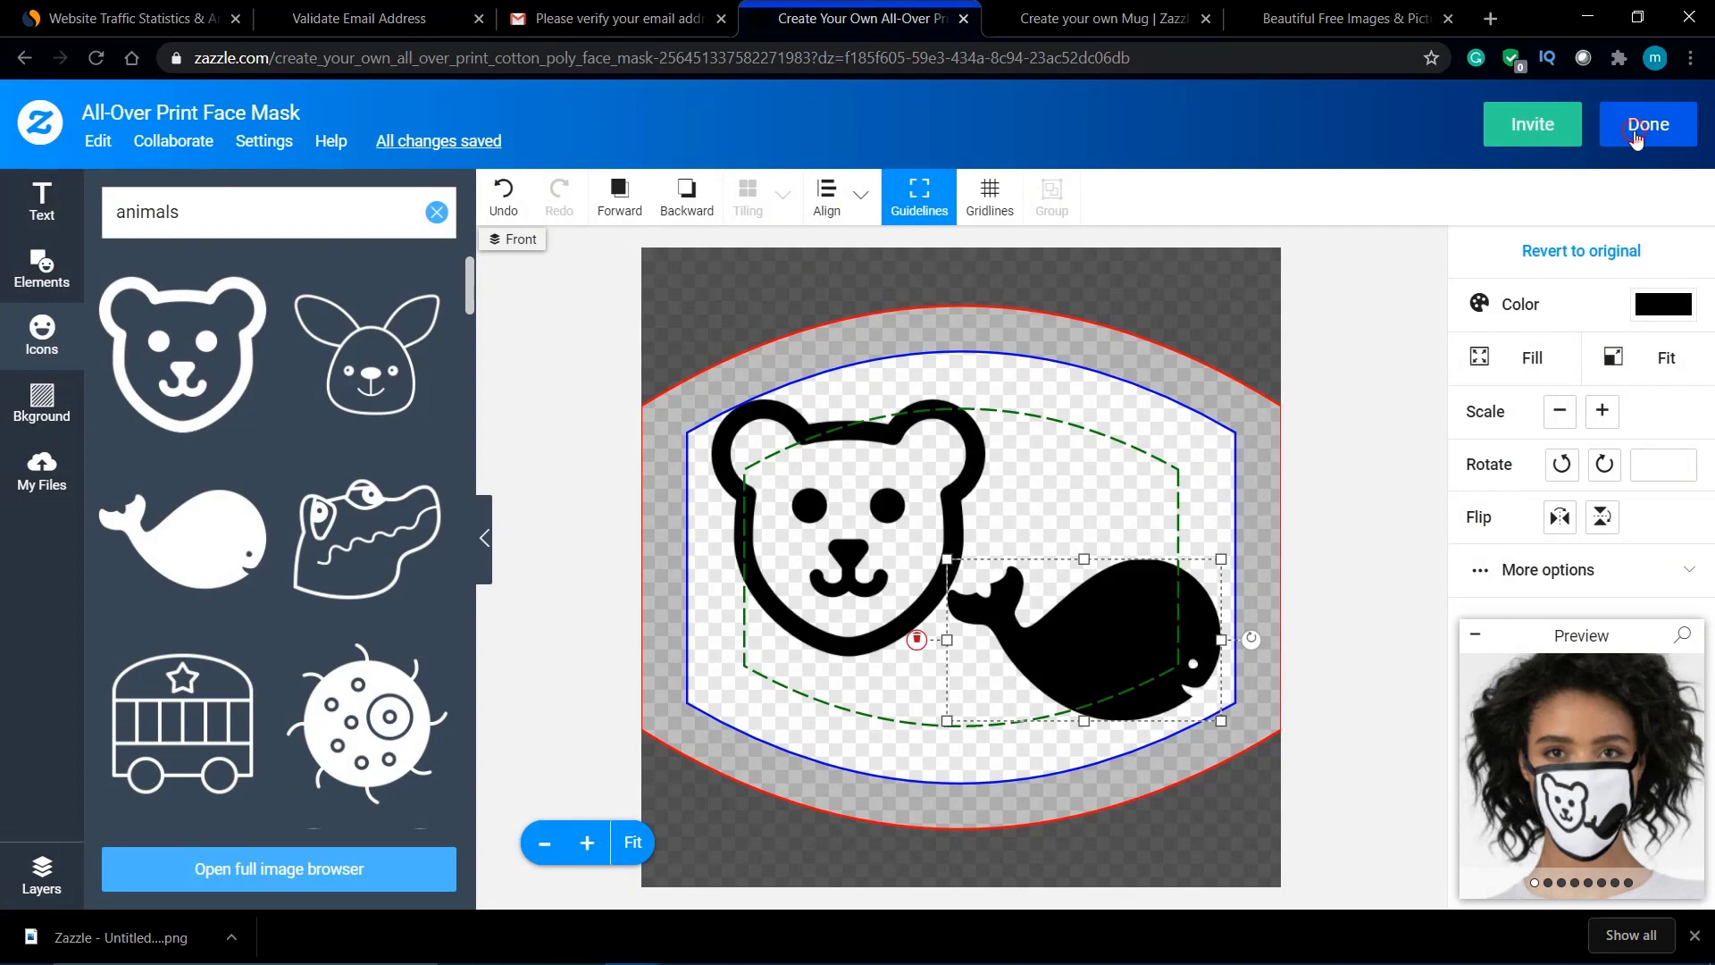
Step: Inspect the mask's $17.95 per-mask price and scroll through its product photos
scroll(1005, 258, "up", 5)
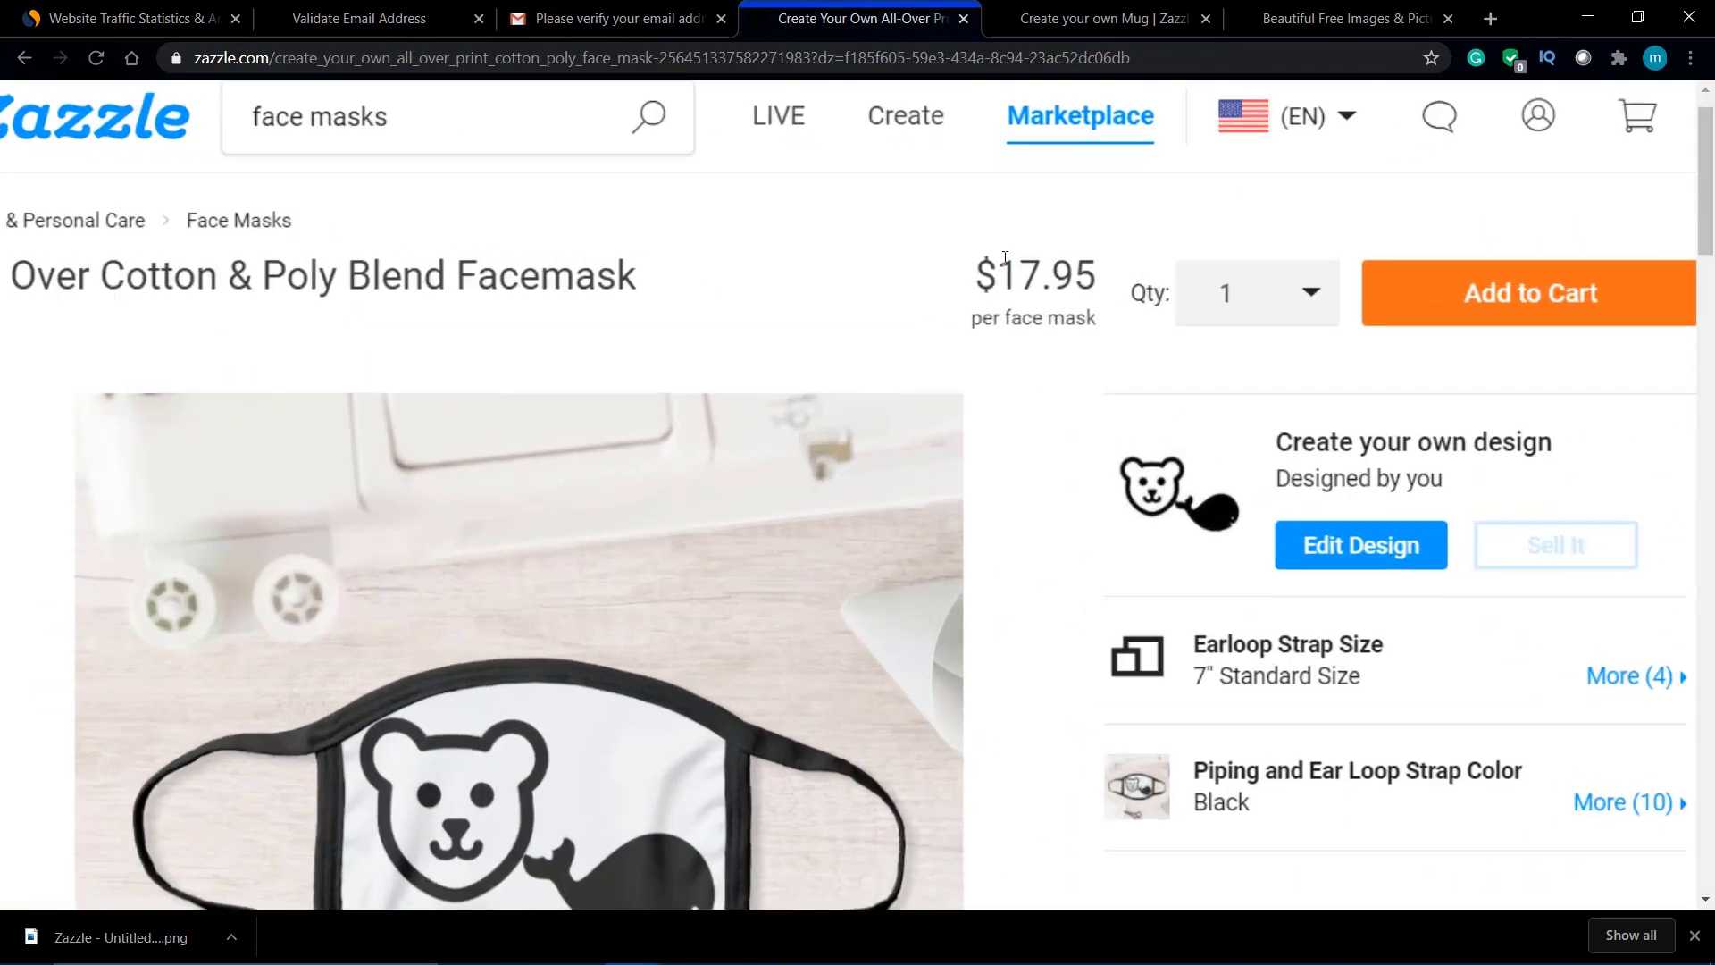
scroll(1002, 259, "up", 3)
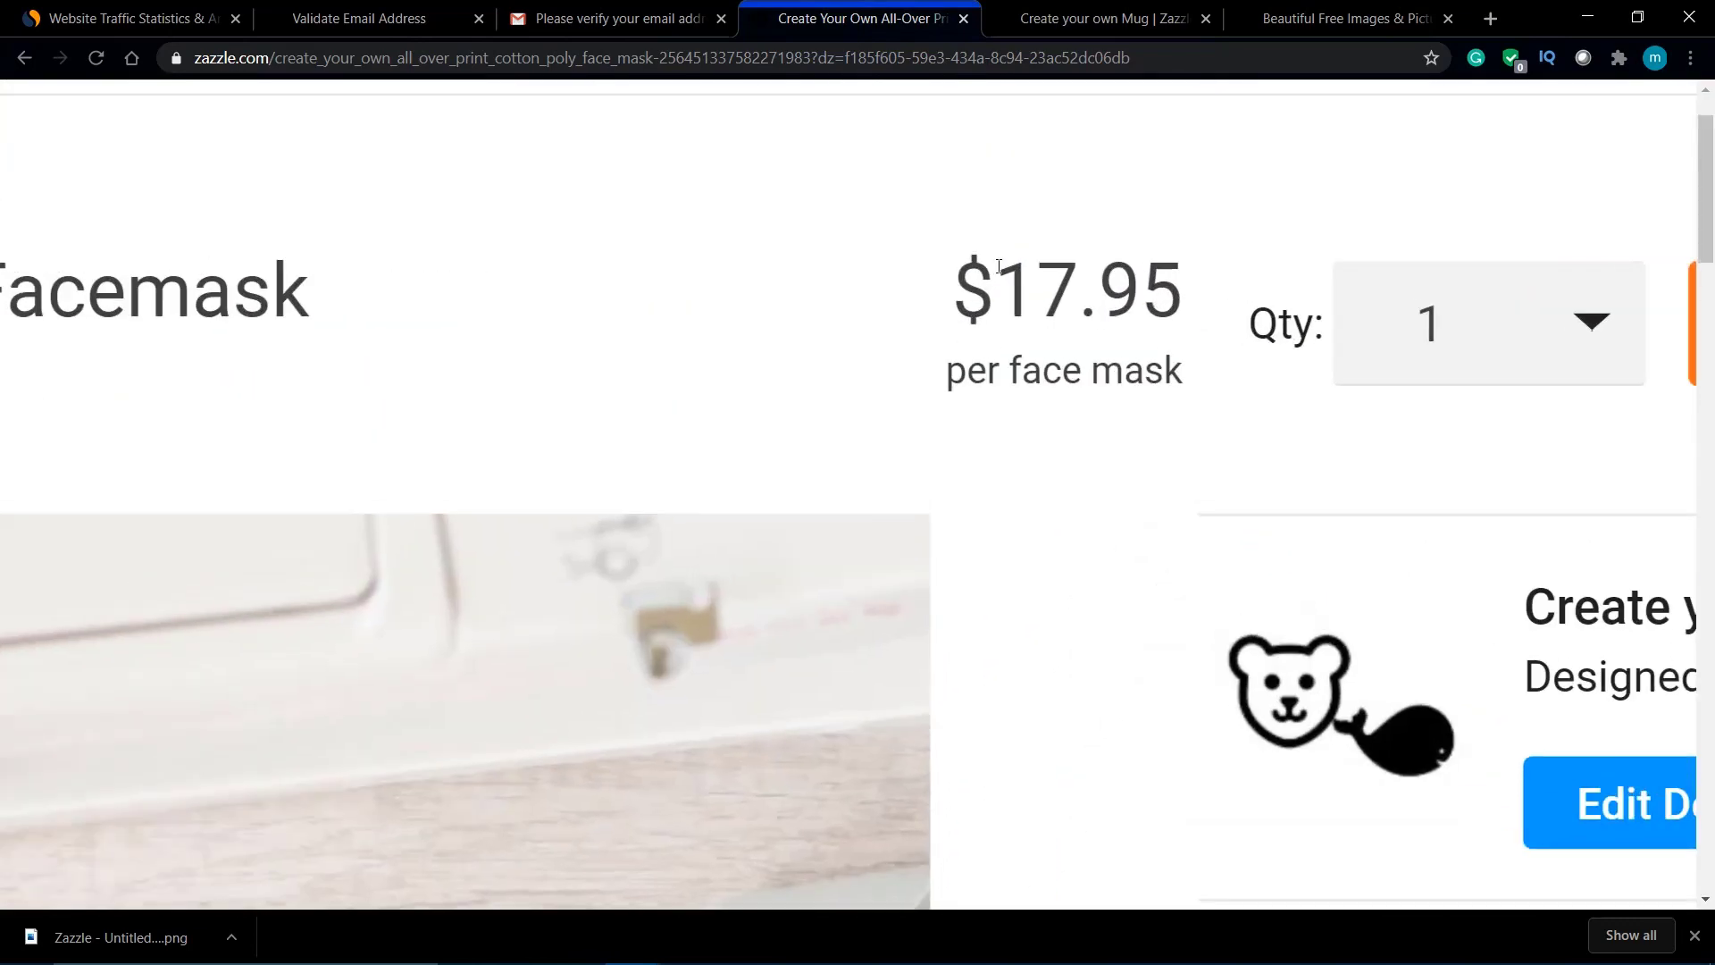
left_click_drag(988, 268, 1184, 260)
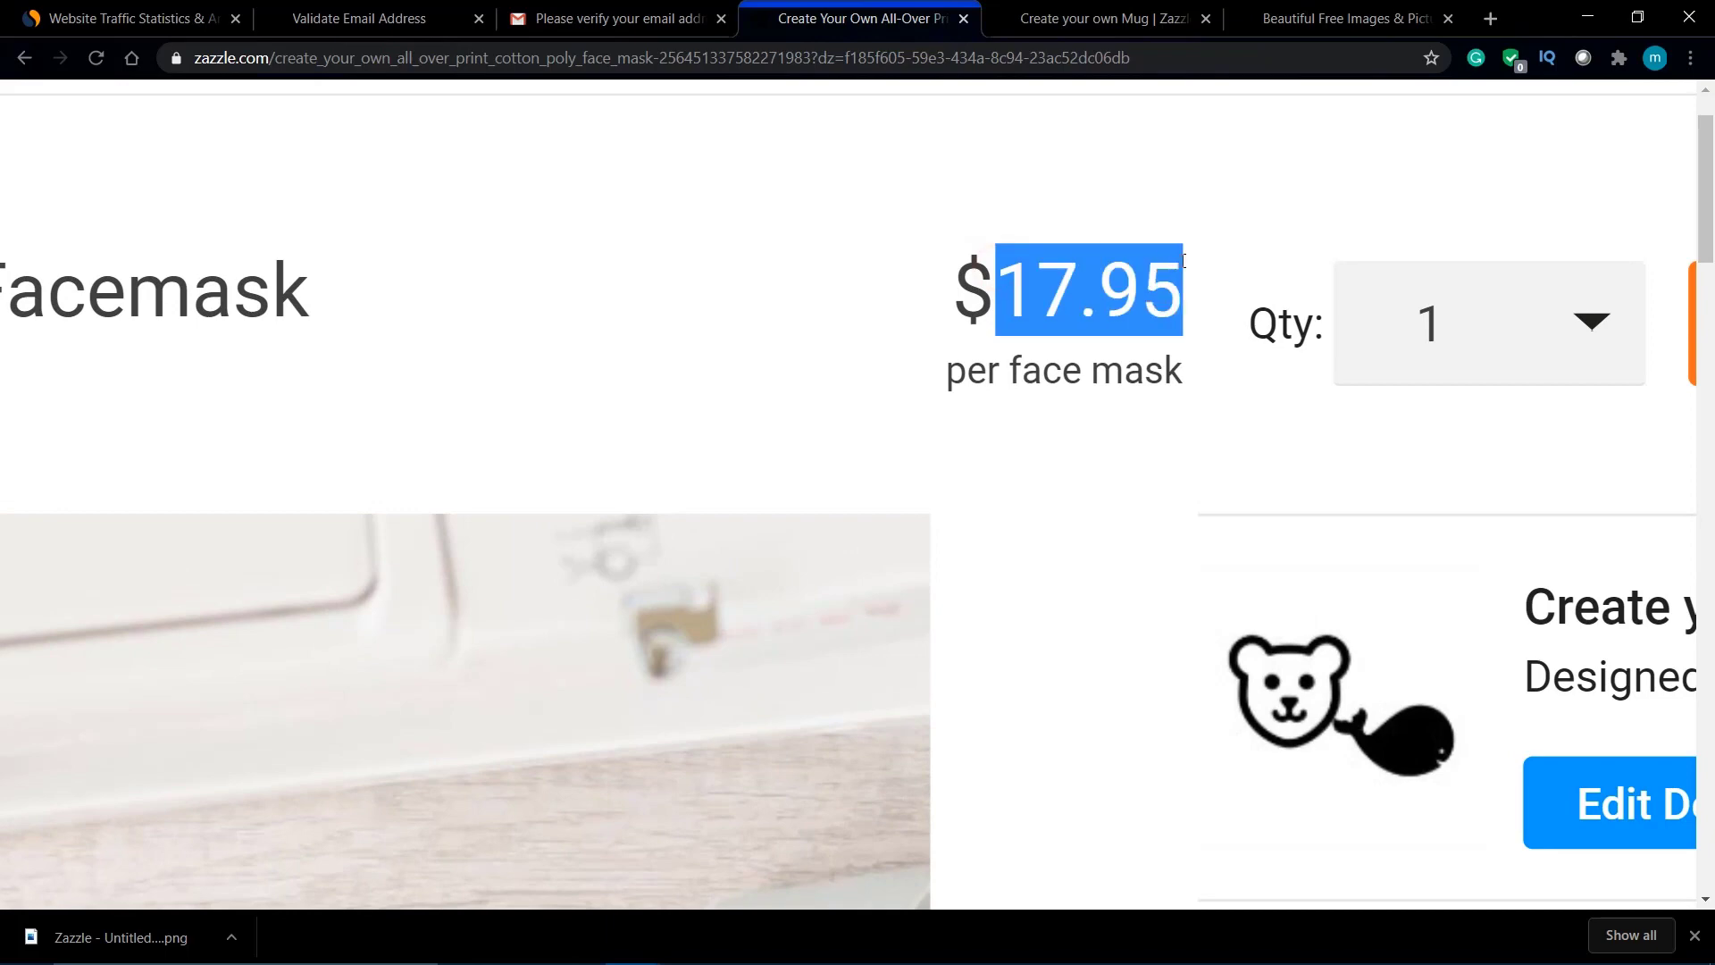
left_click(892, 254)
scroll(893, 252, "down", 8)
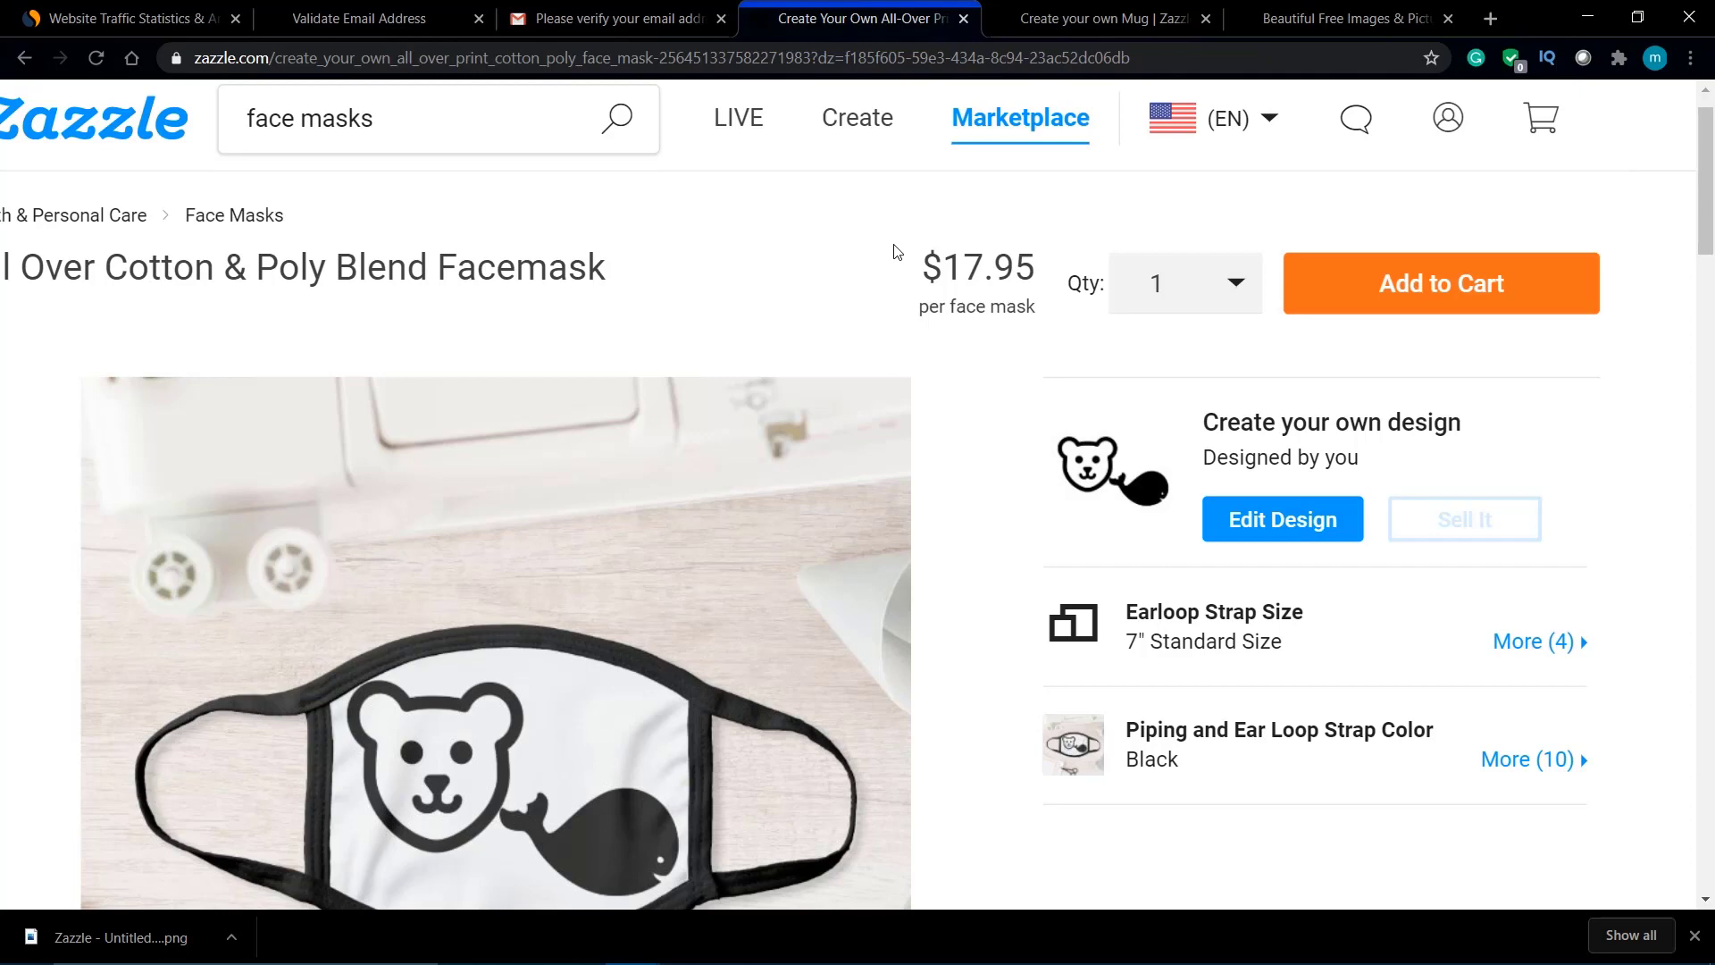
scroll(896, 251, "down", 3)
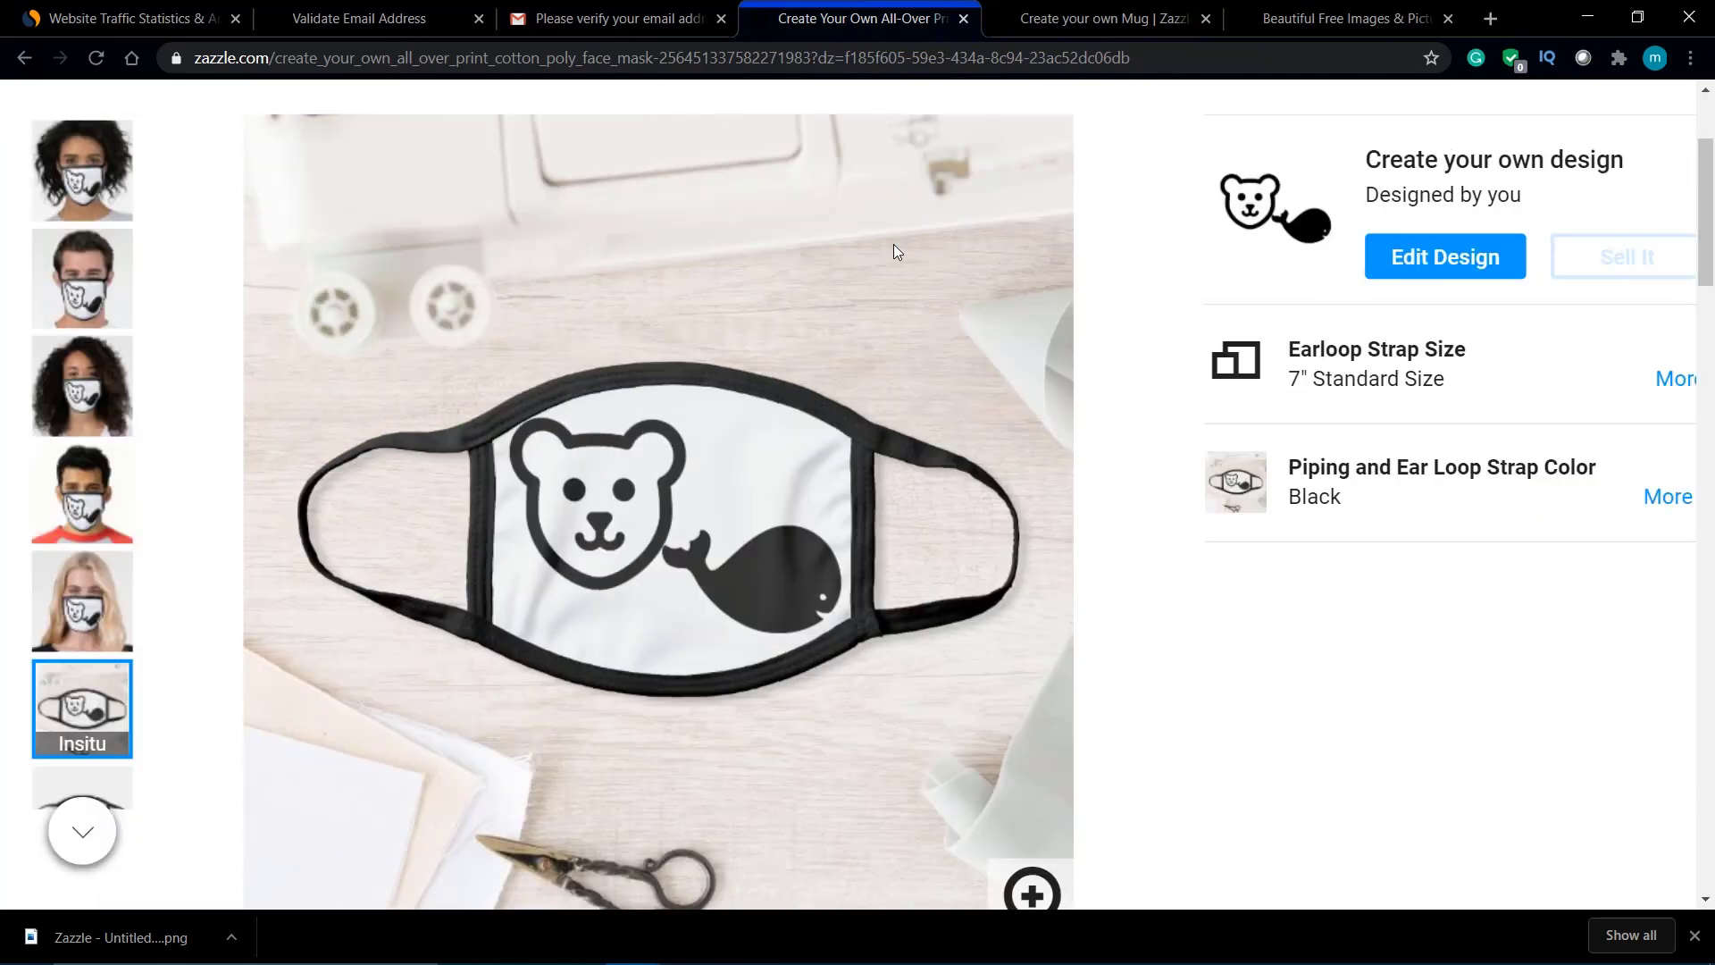
scroll(893, 243, "down", 2)
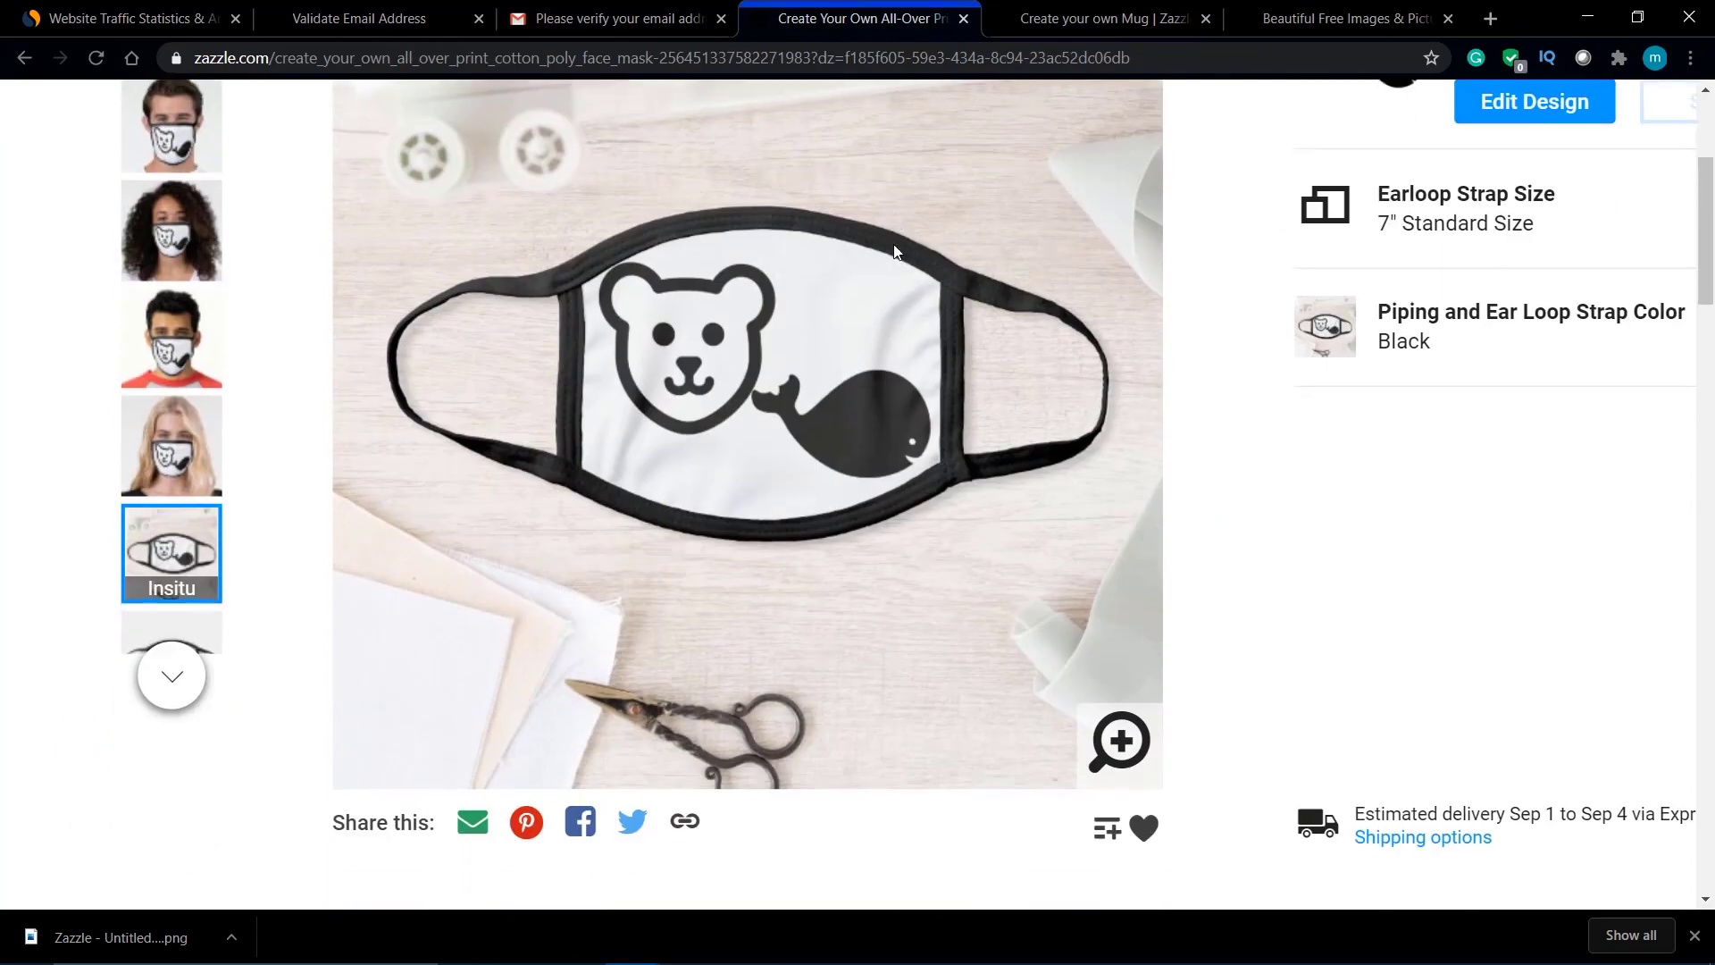
scroll(893, 244, "up", 3)
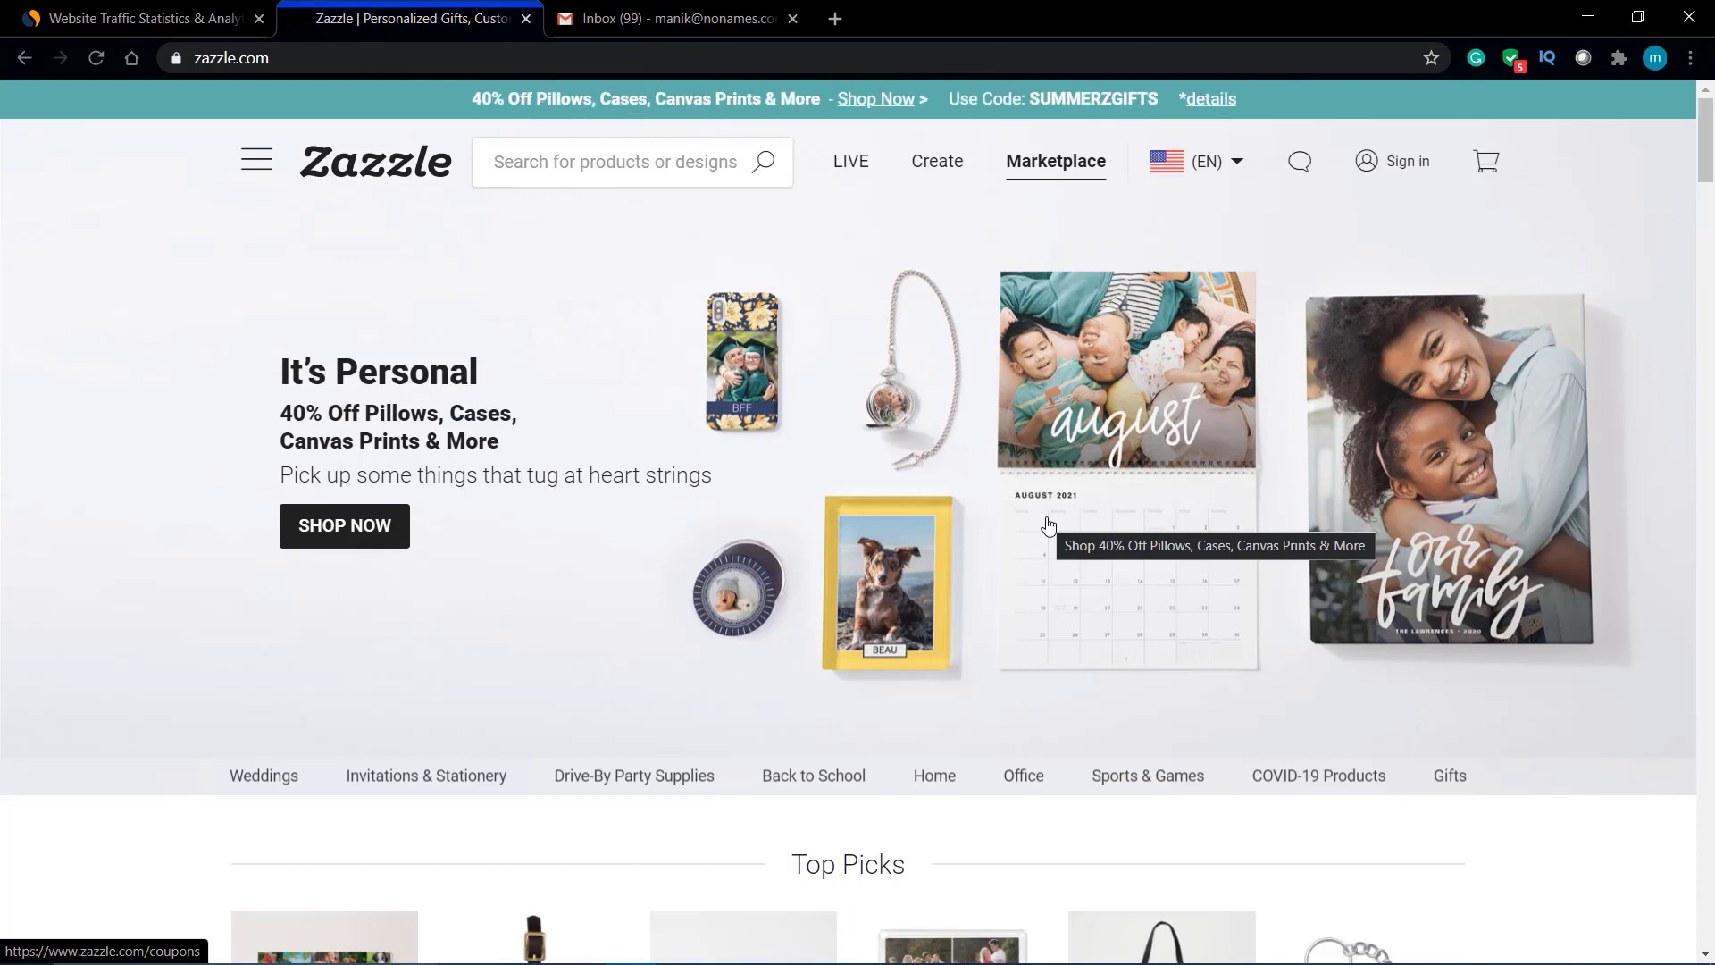
Step: Browse the home page's Added Protection kids face shields and face mask sections, then bring up the Sign in options
scroll(1048, 525, "down", 13)
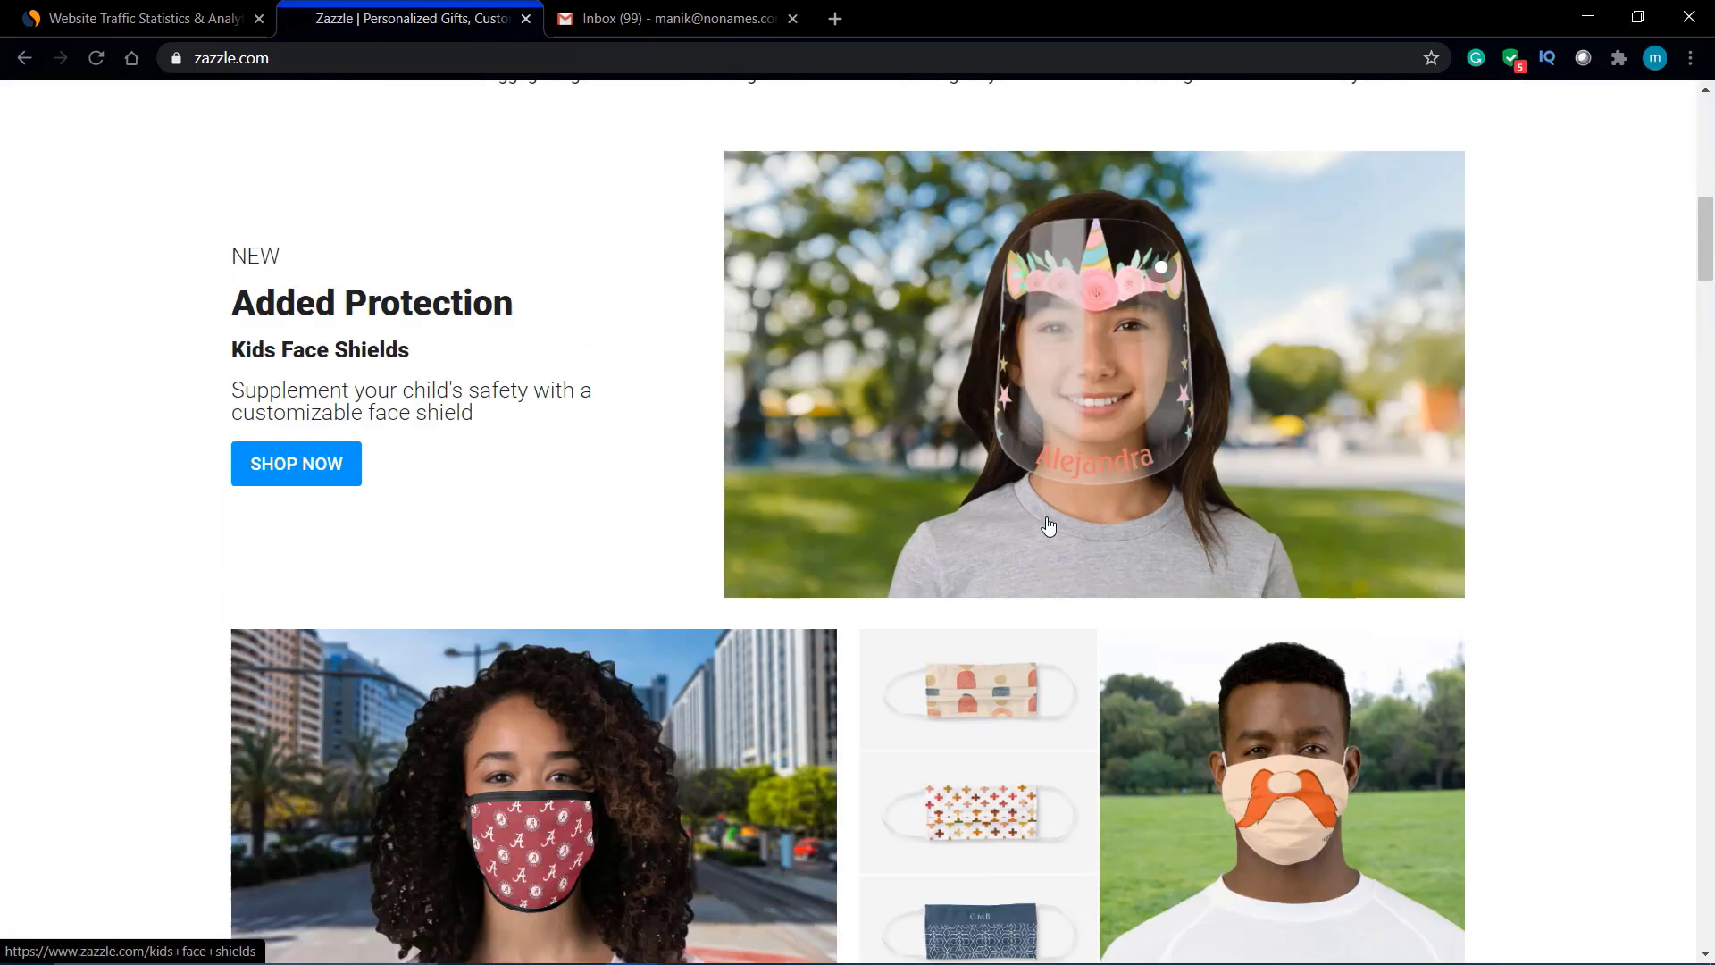
scroll(1048, 526, "down", 10)
scroll(1049, 525, "up", 6)
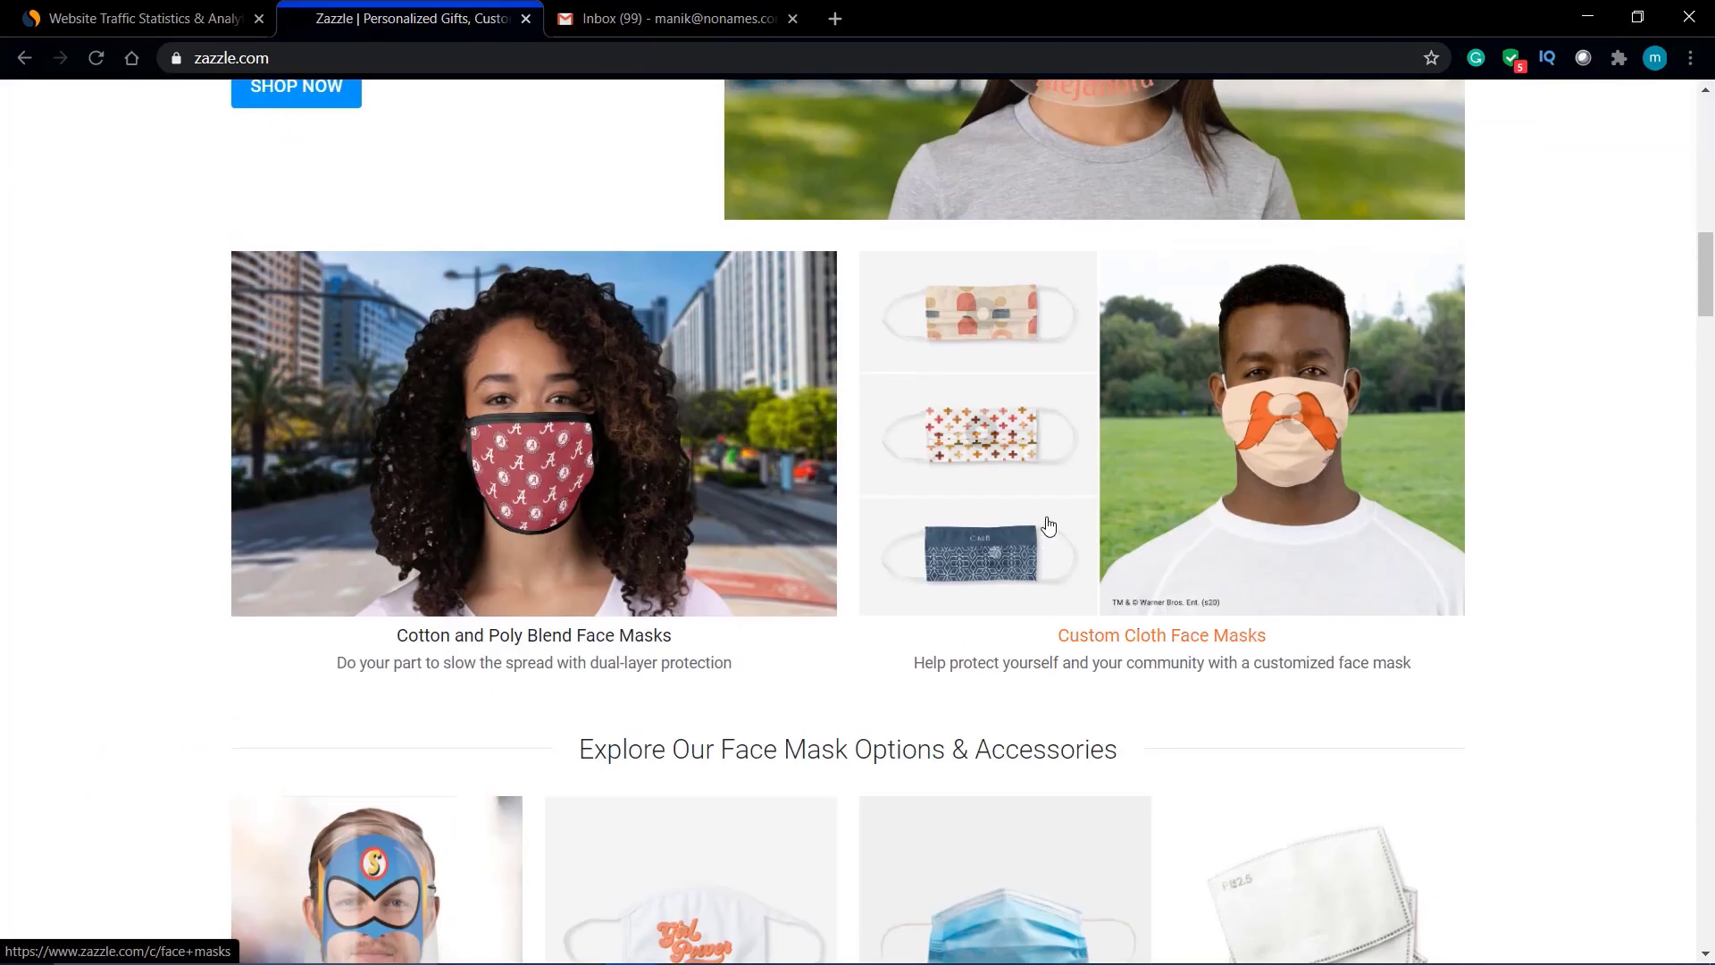
scroll(1049, 525, "up", 3)
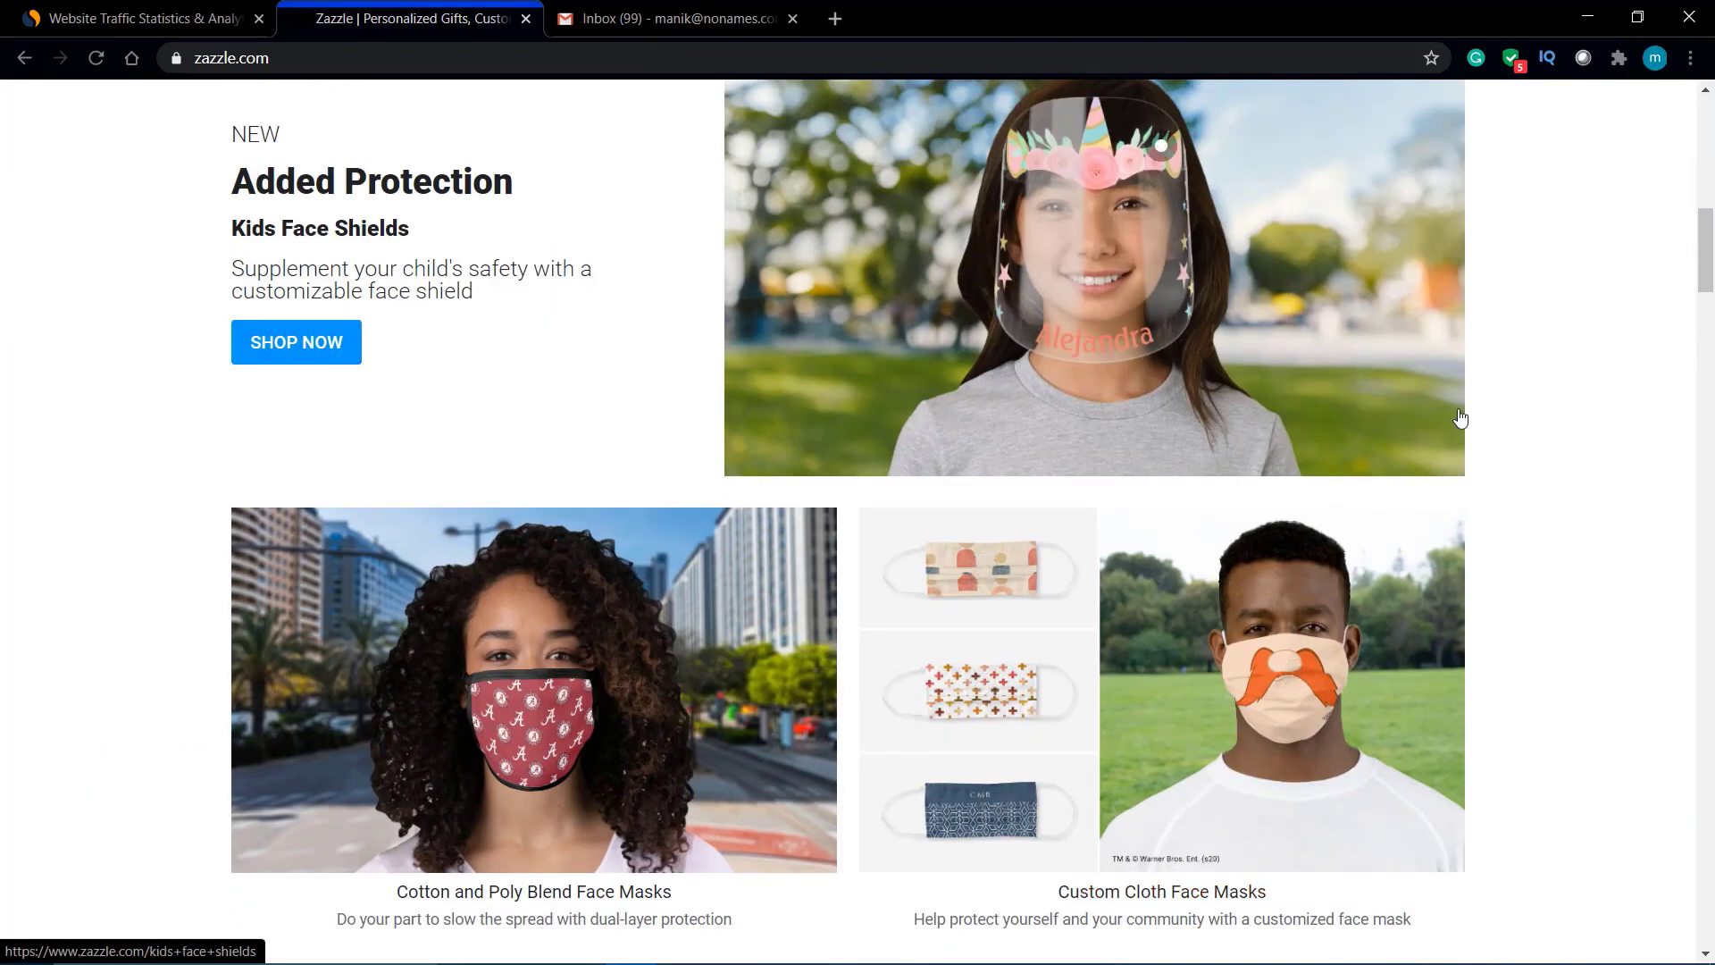
scroll(1460, 418, "down", 20)
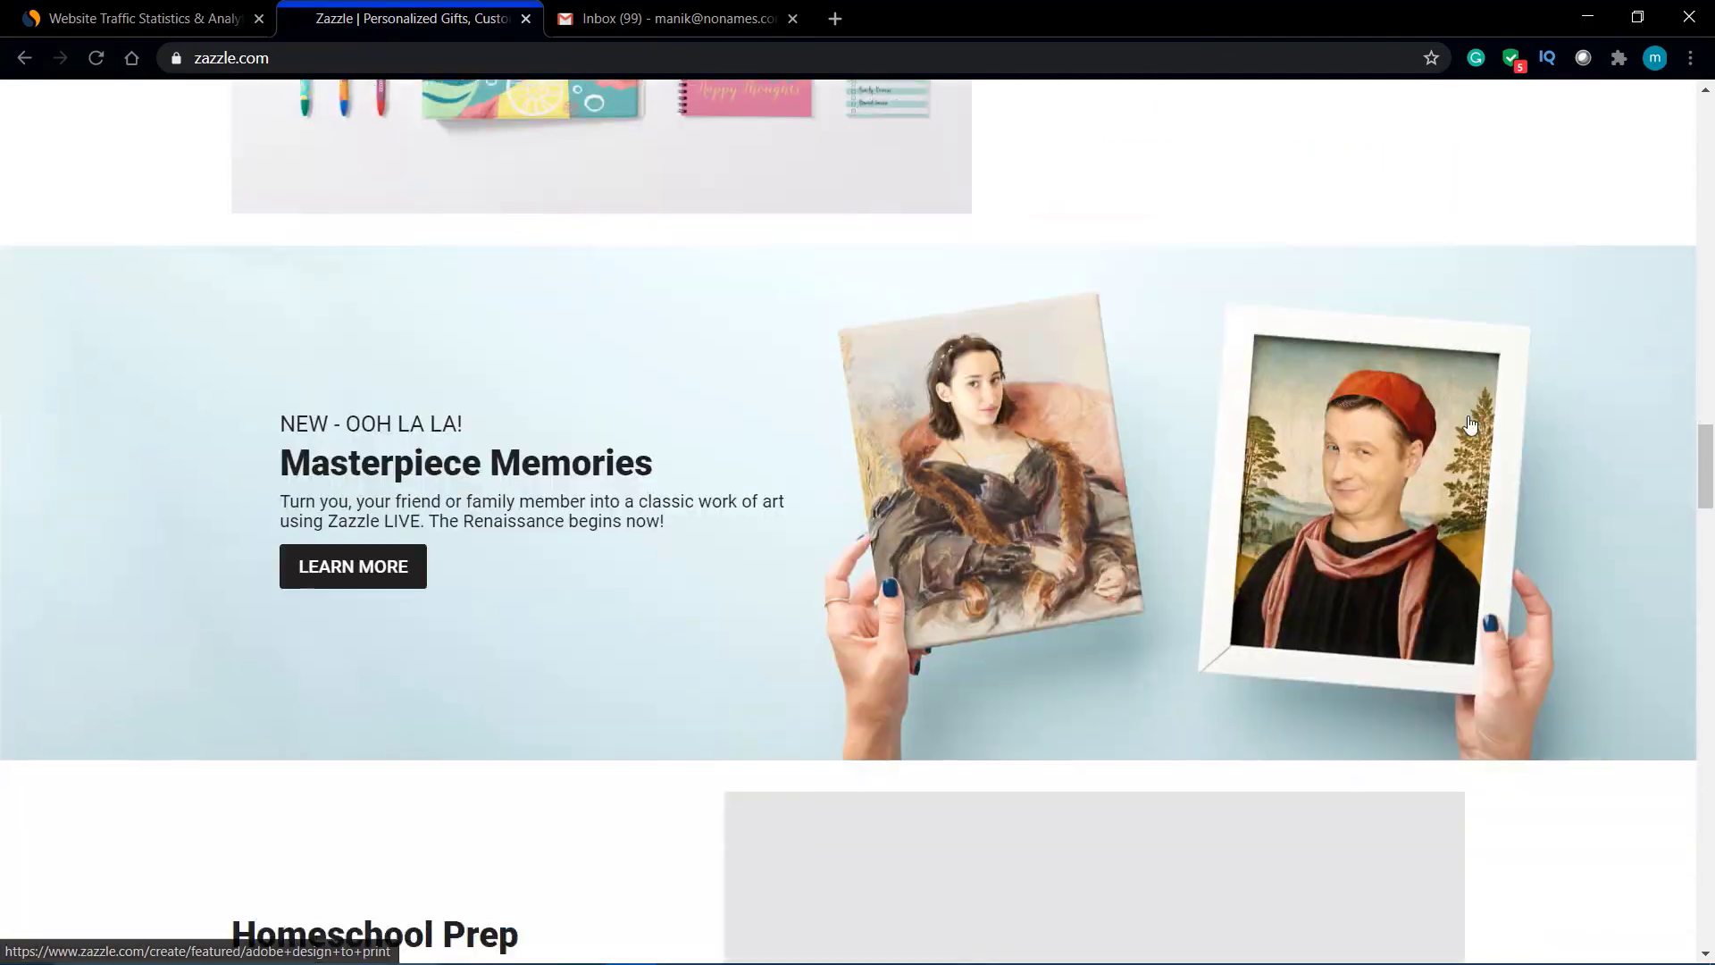
scroll(1470, 423, "down", 20)
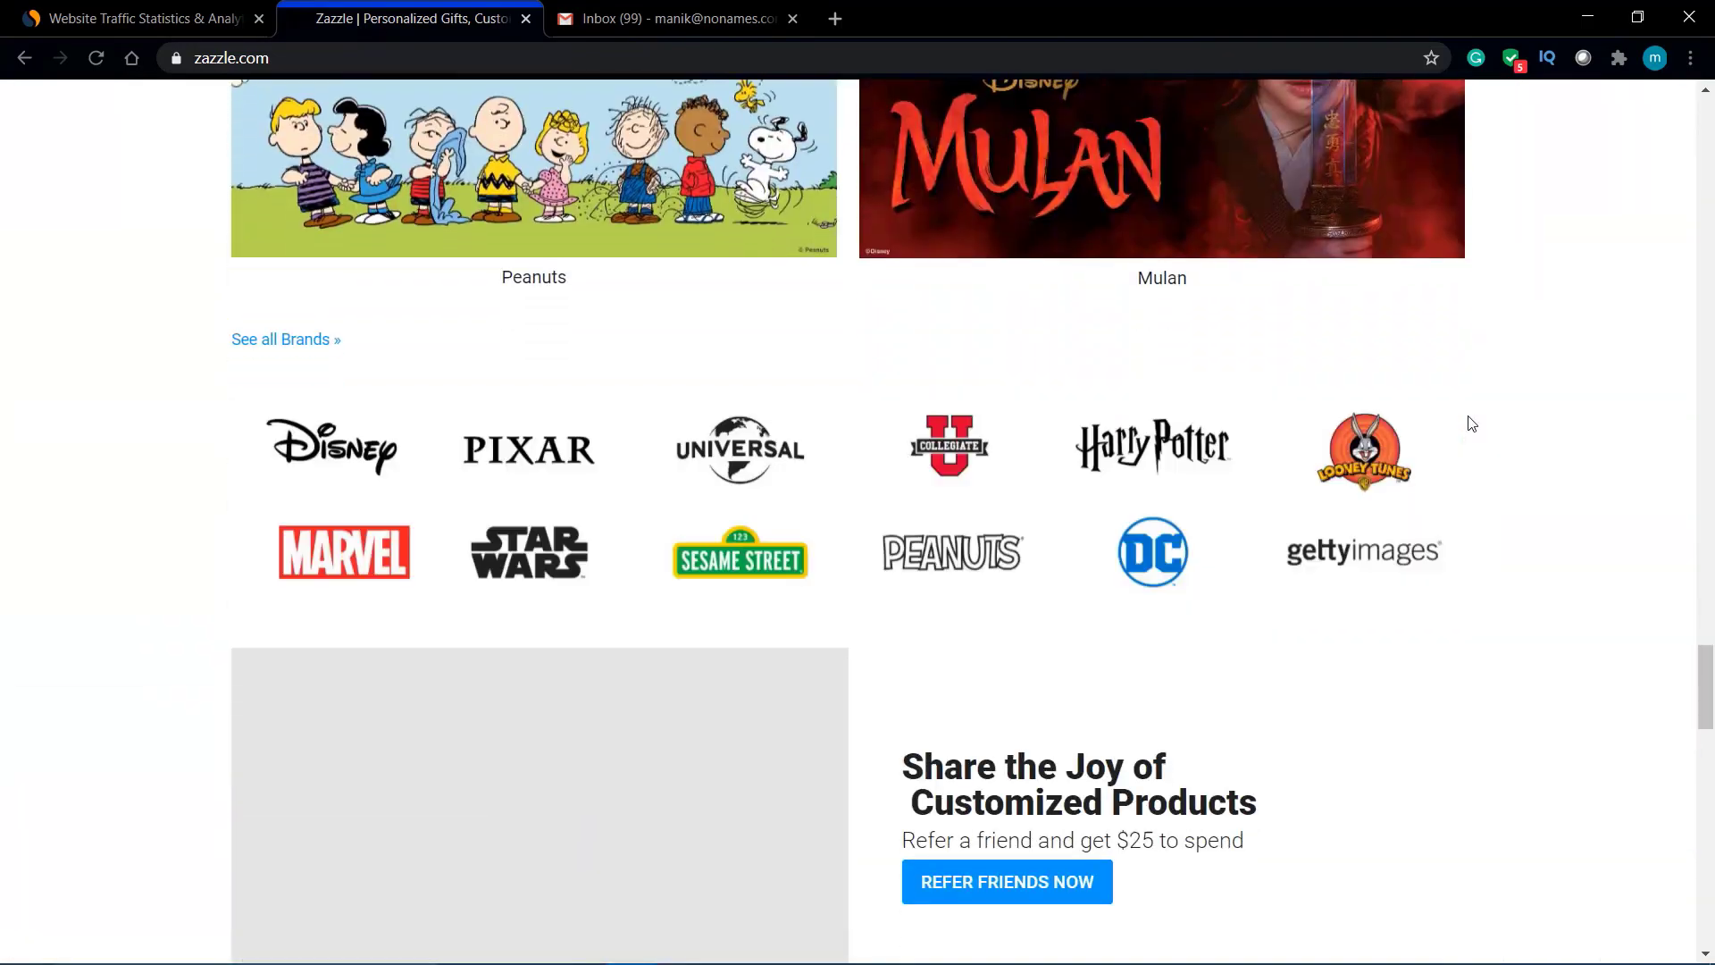
scroll(1472, 423, "up", 20)
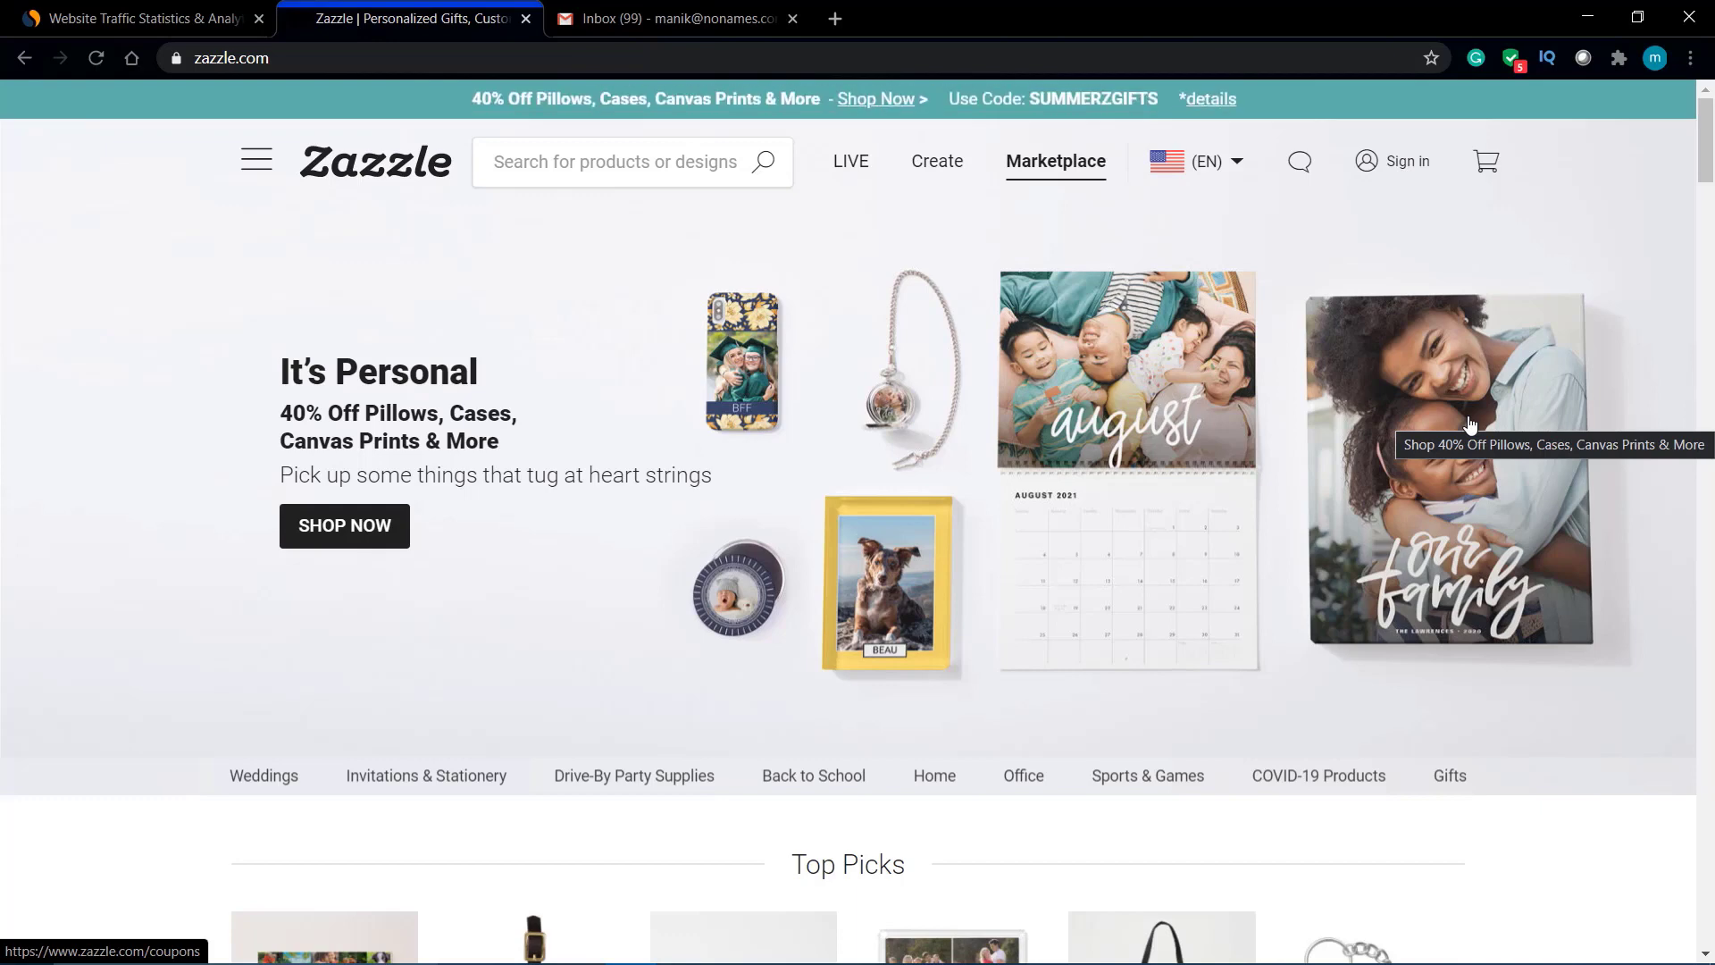
mouse_move(1398, 177)
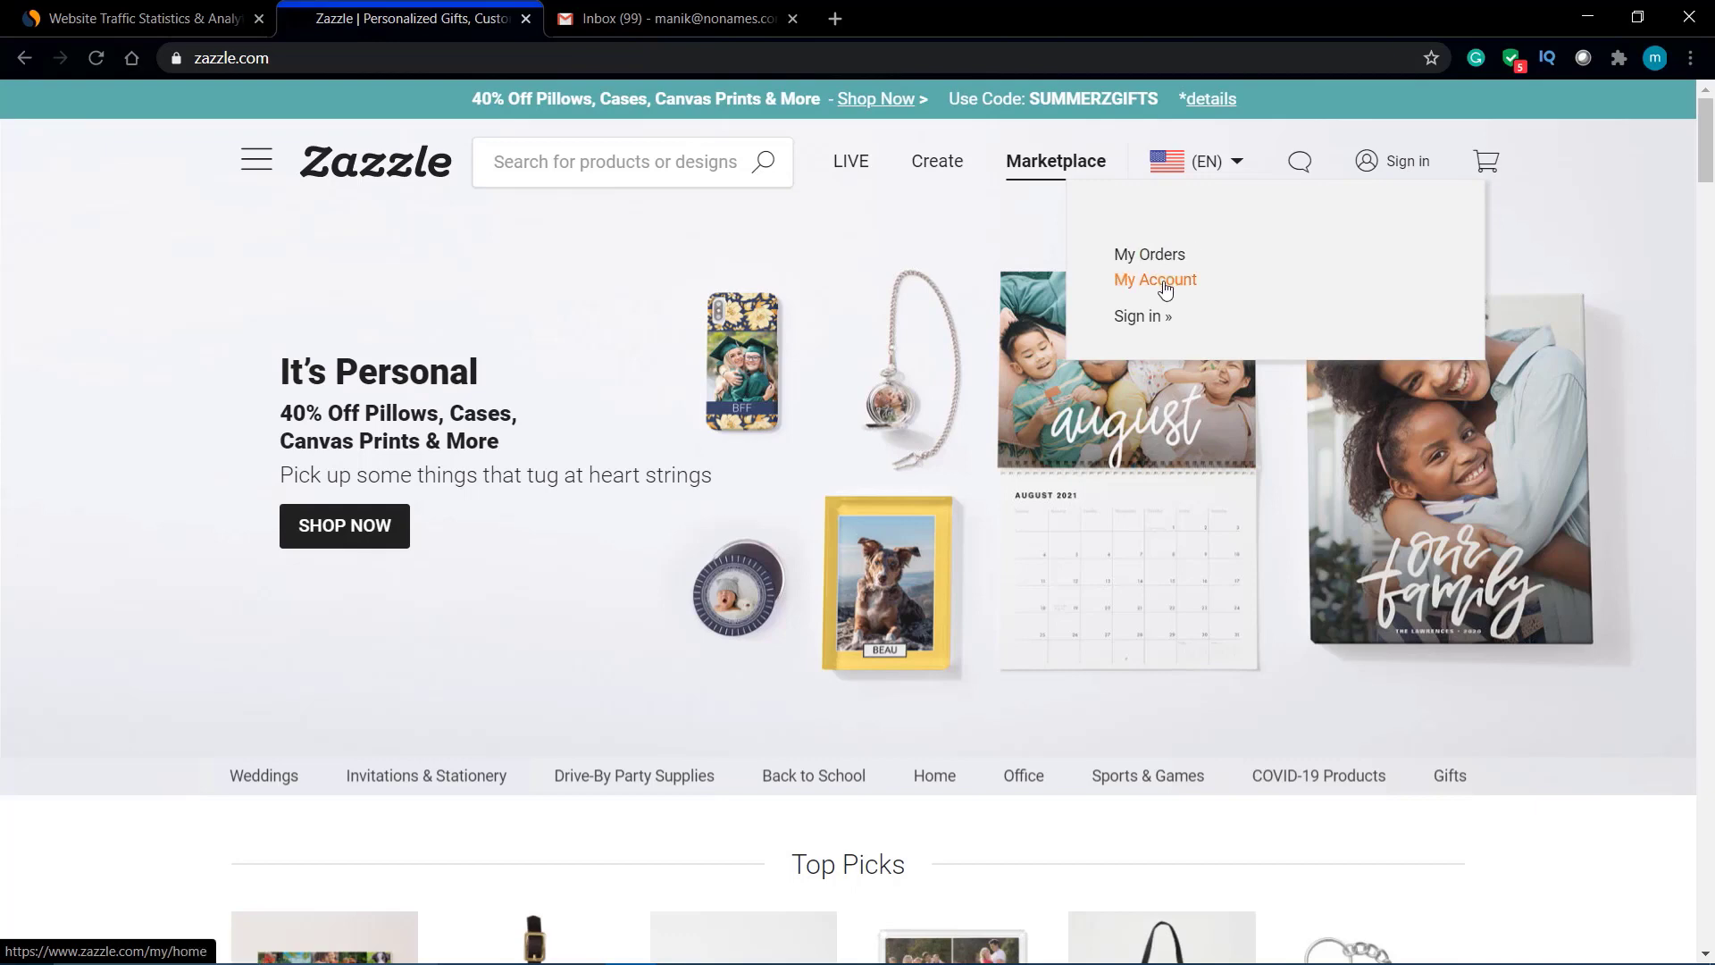
Step: Go to the sign-in page and switch to creating a new account, dismissing the Google prompt
left_click(1392, 171)
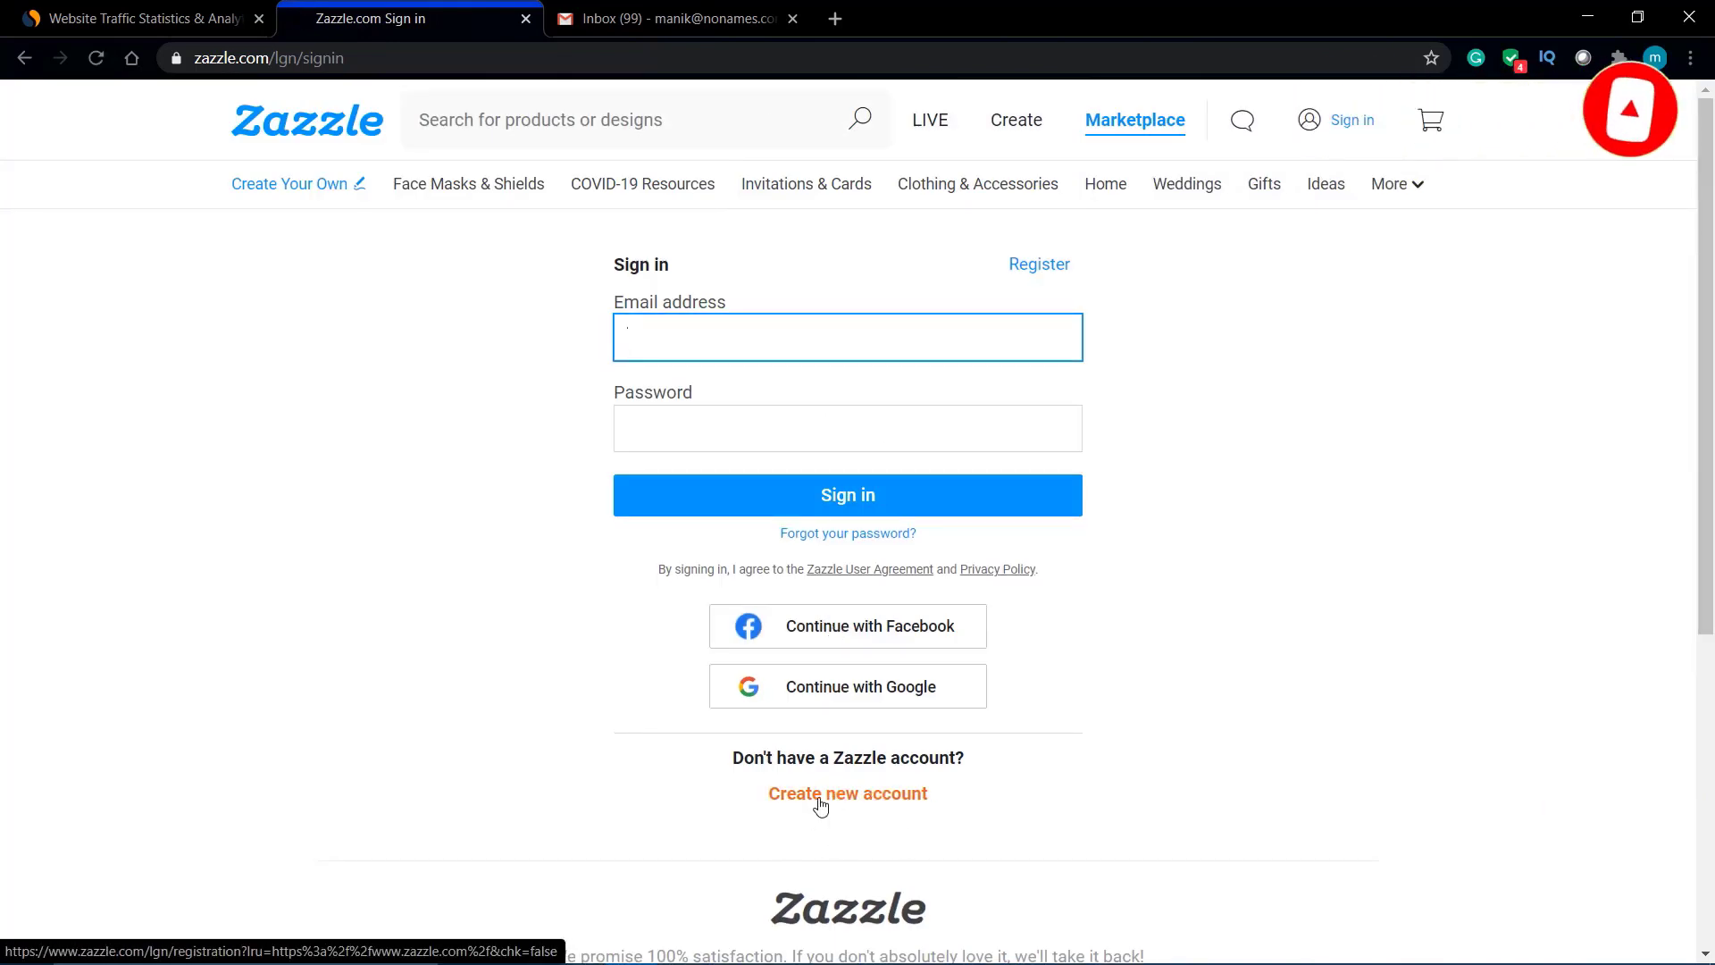
scroll(820, 810, "up", 5)
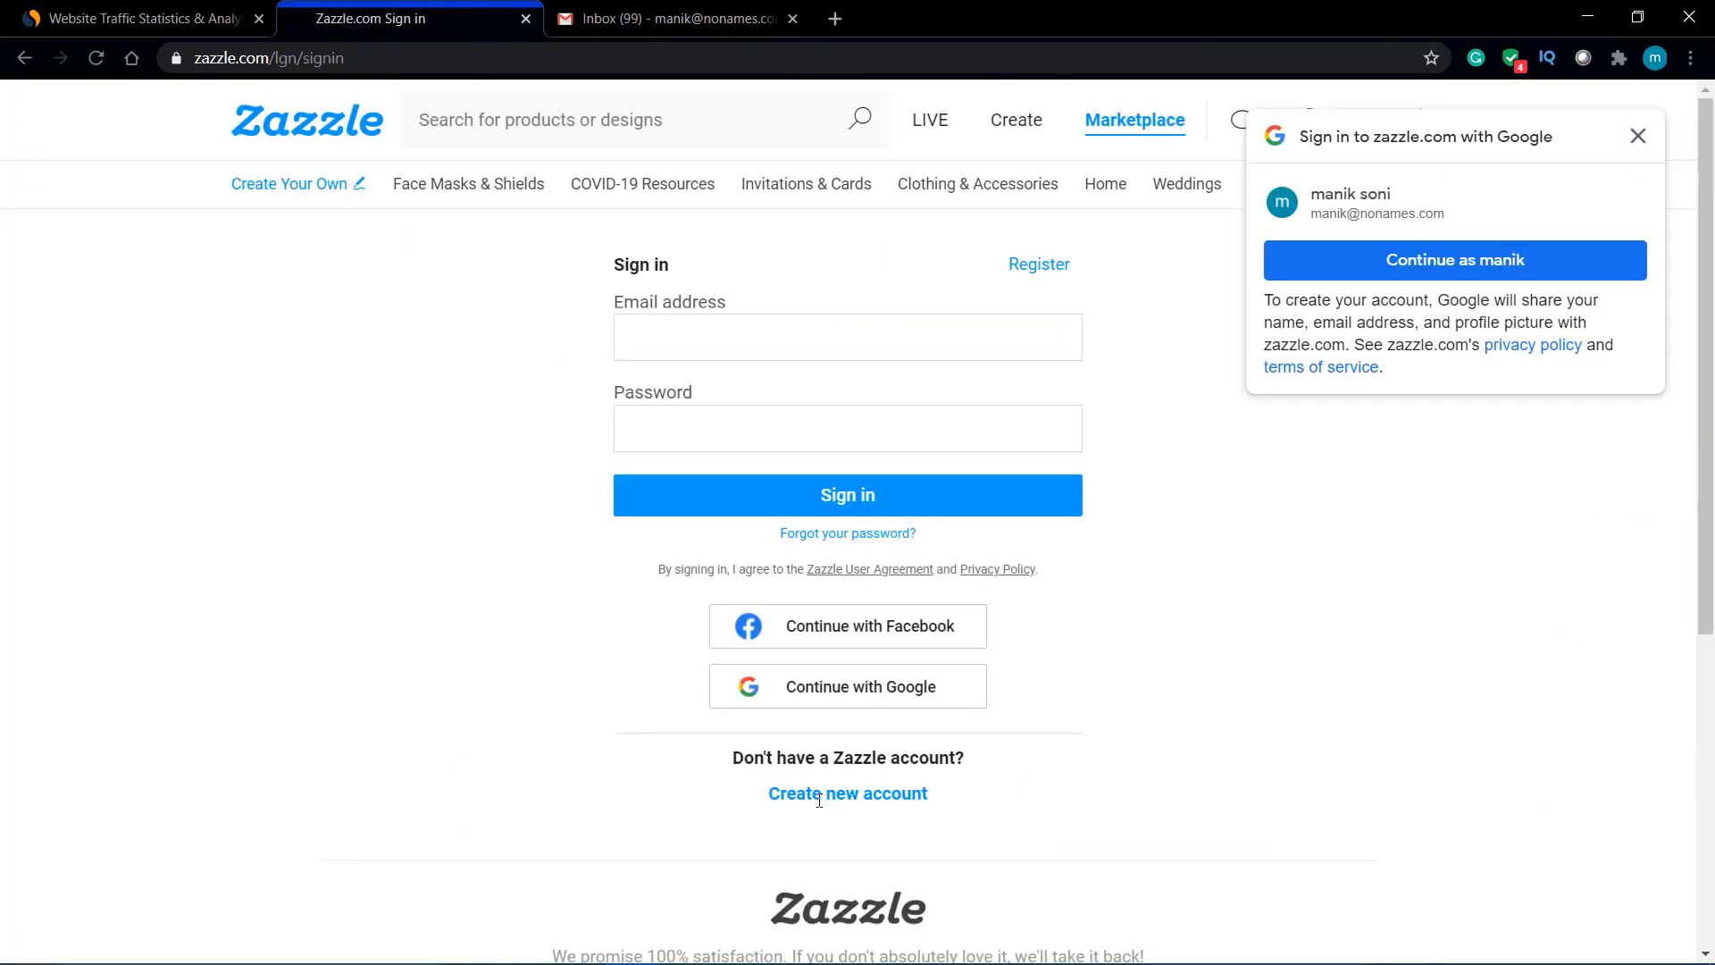
left_click(853, 803)
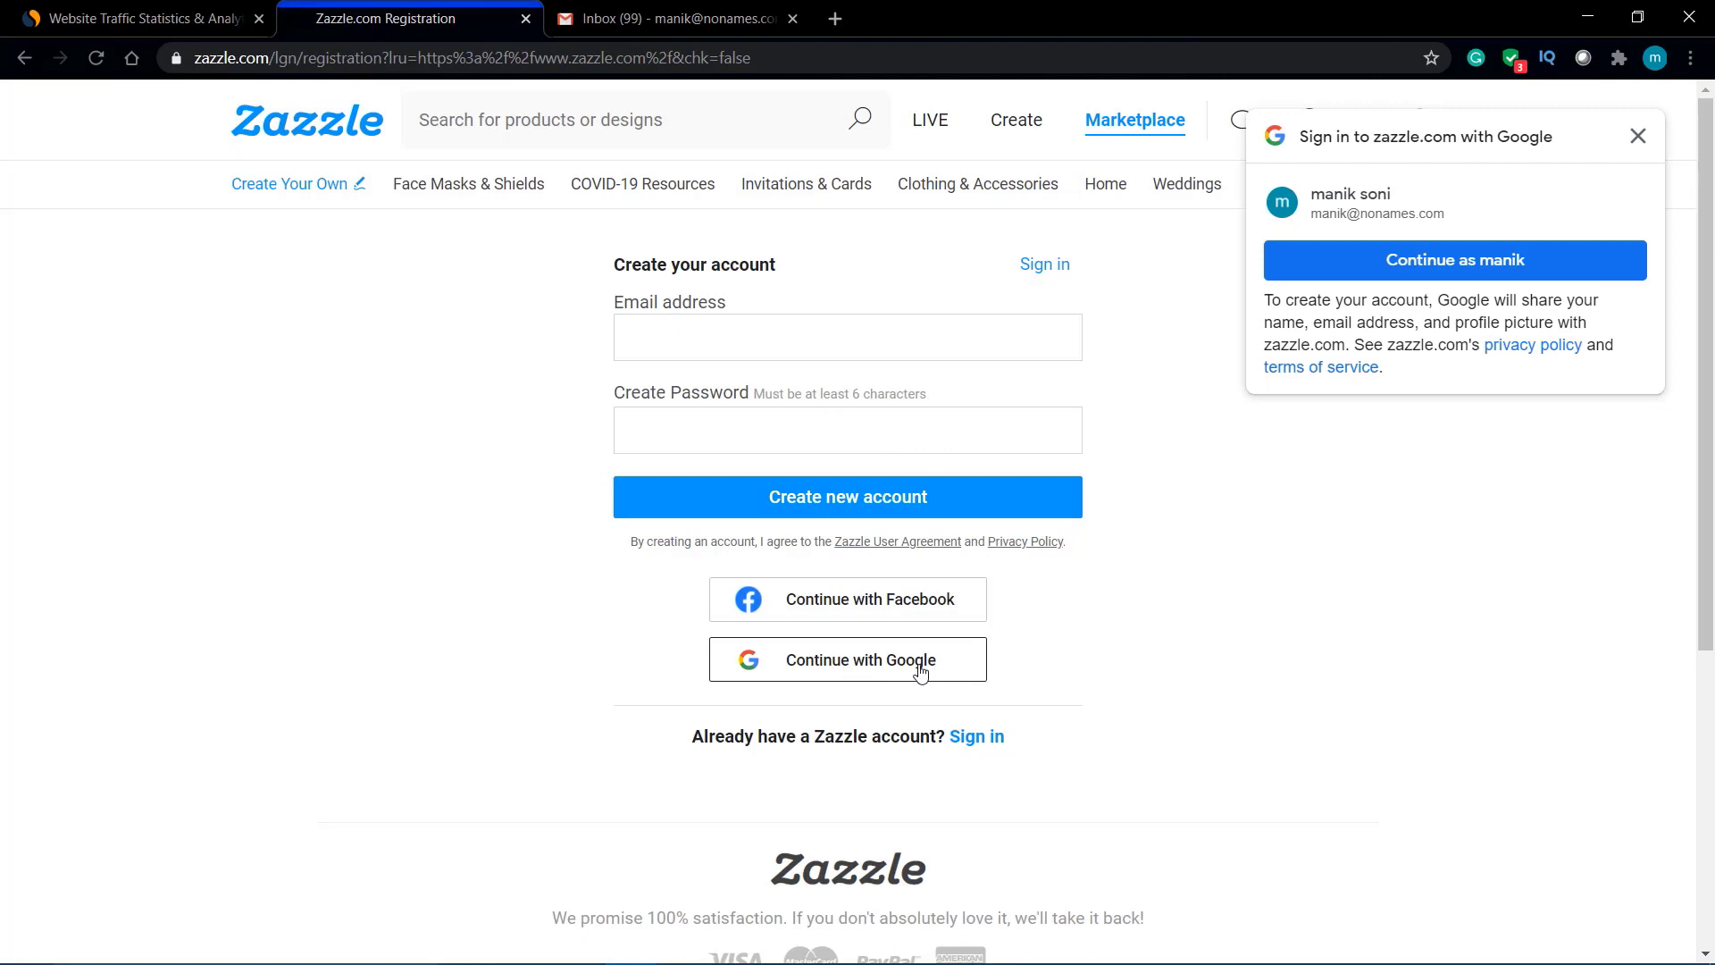
left_click(1637, 136)
Step: Enter the account e-mail address and password, then submit the registration
left_click(927, 337)
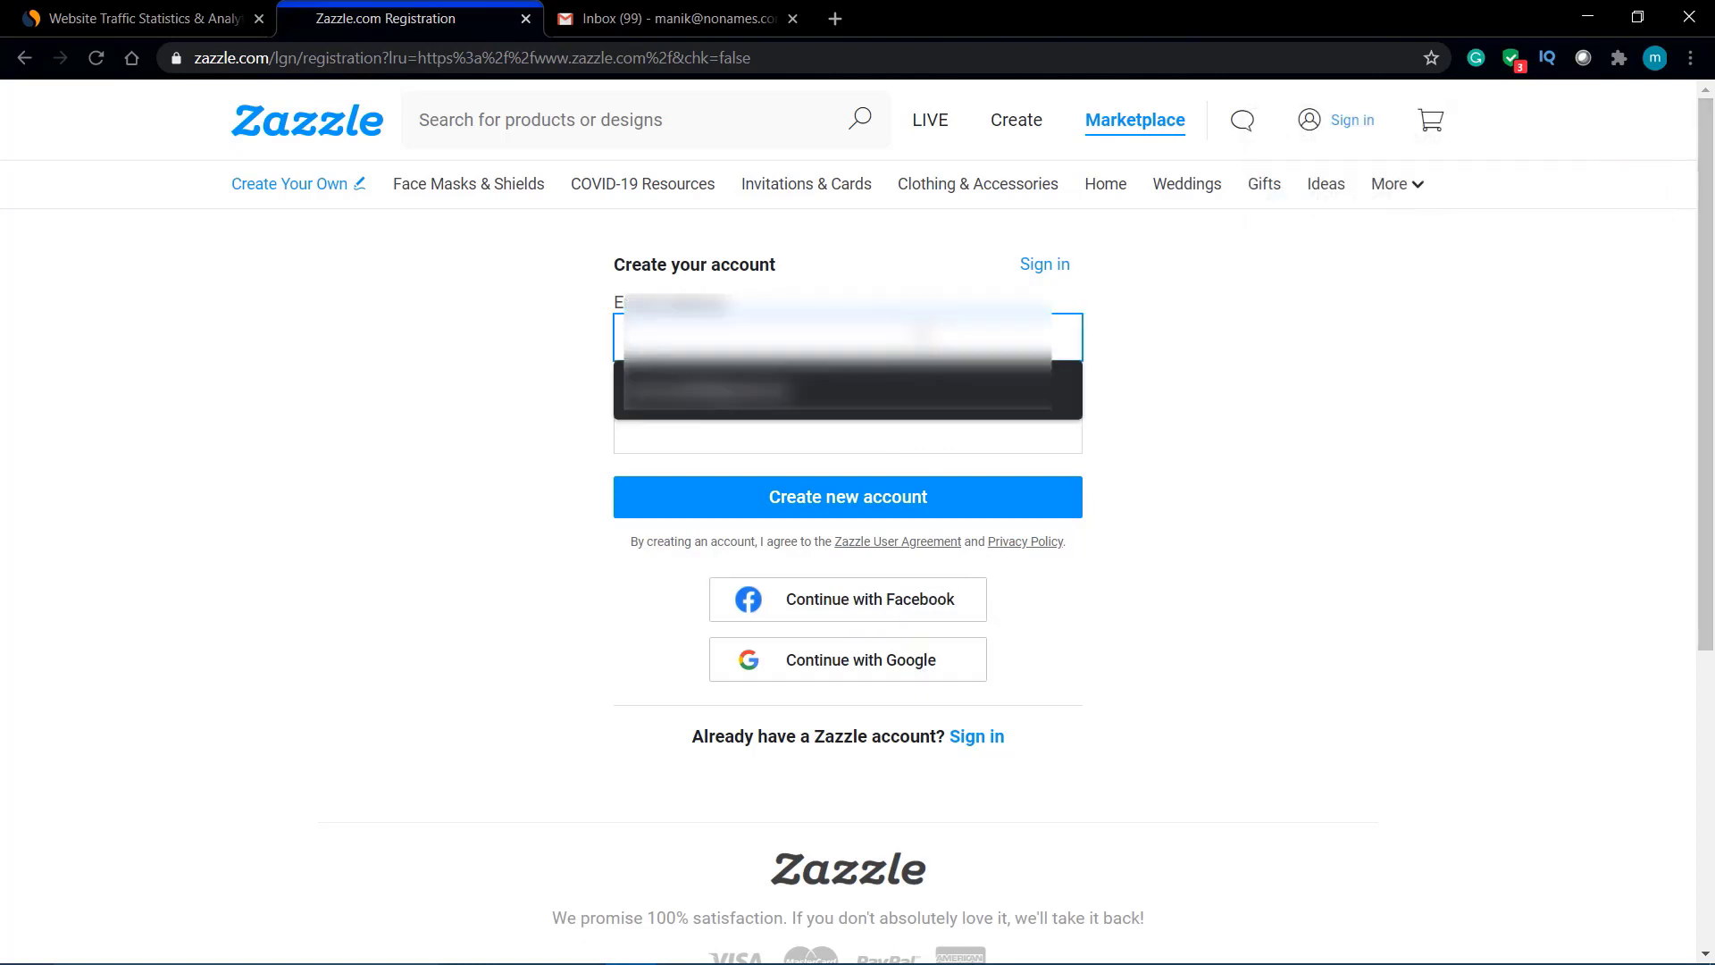
left_click(925, 286)
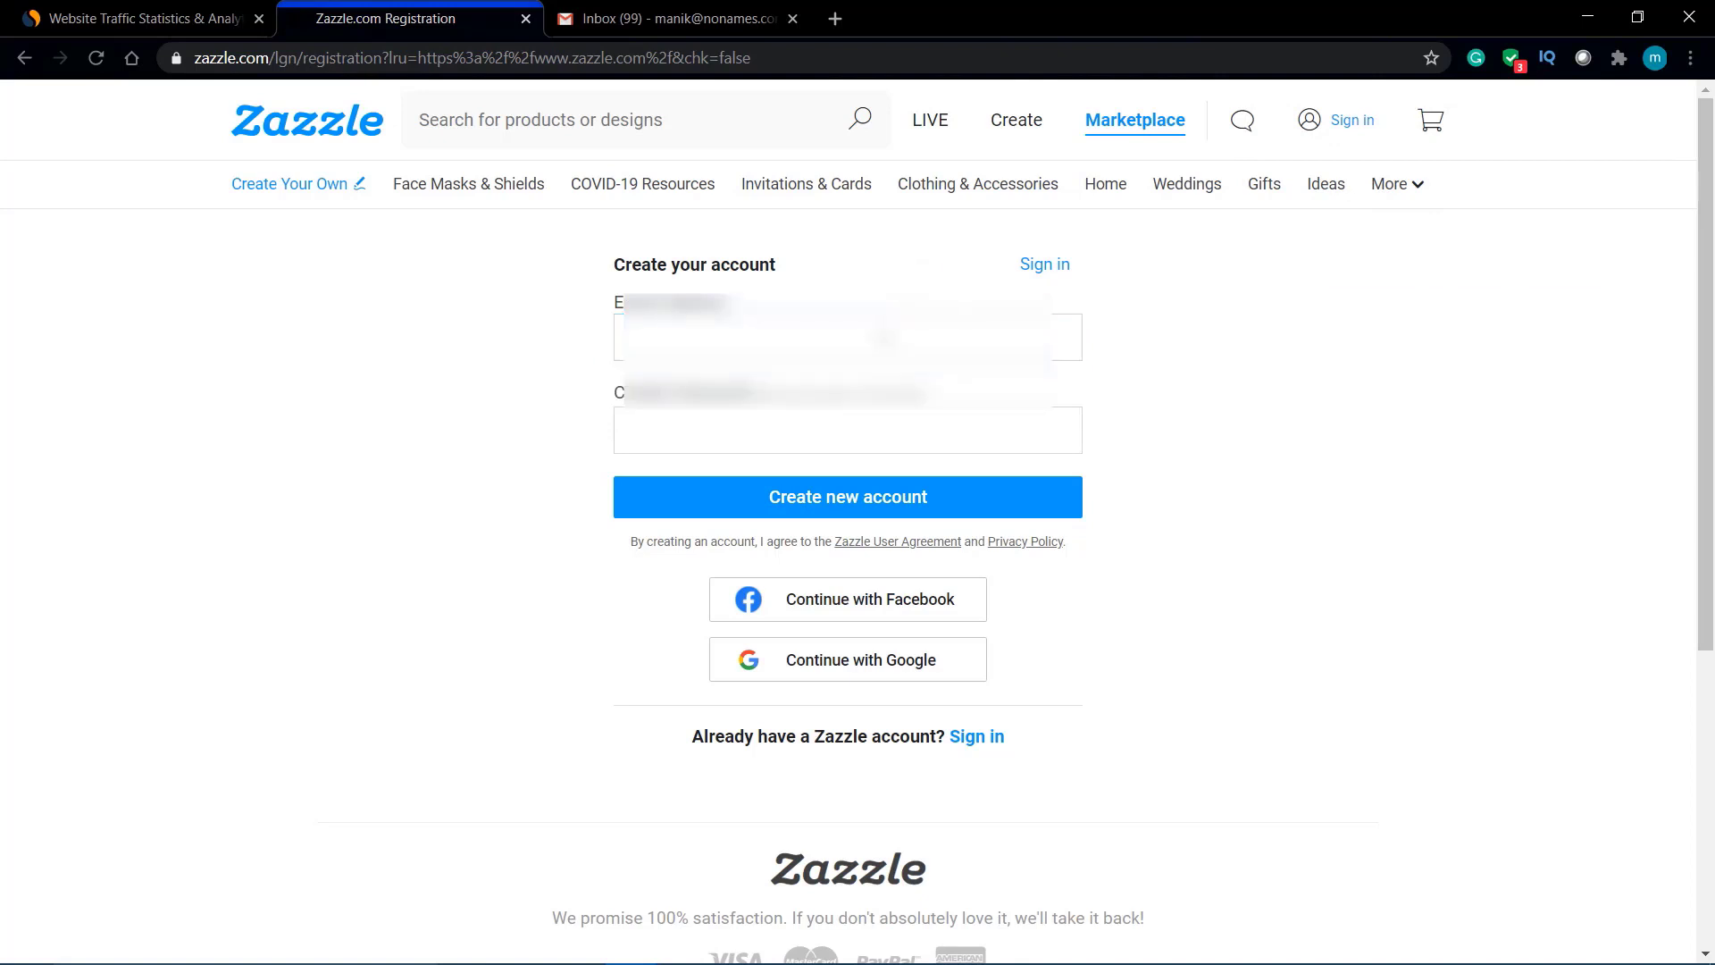
left_click(883, 338)
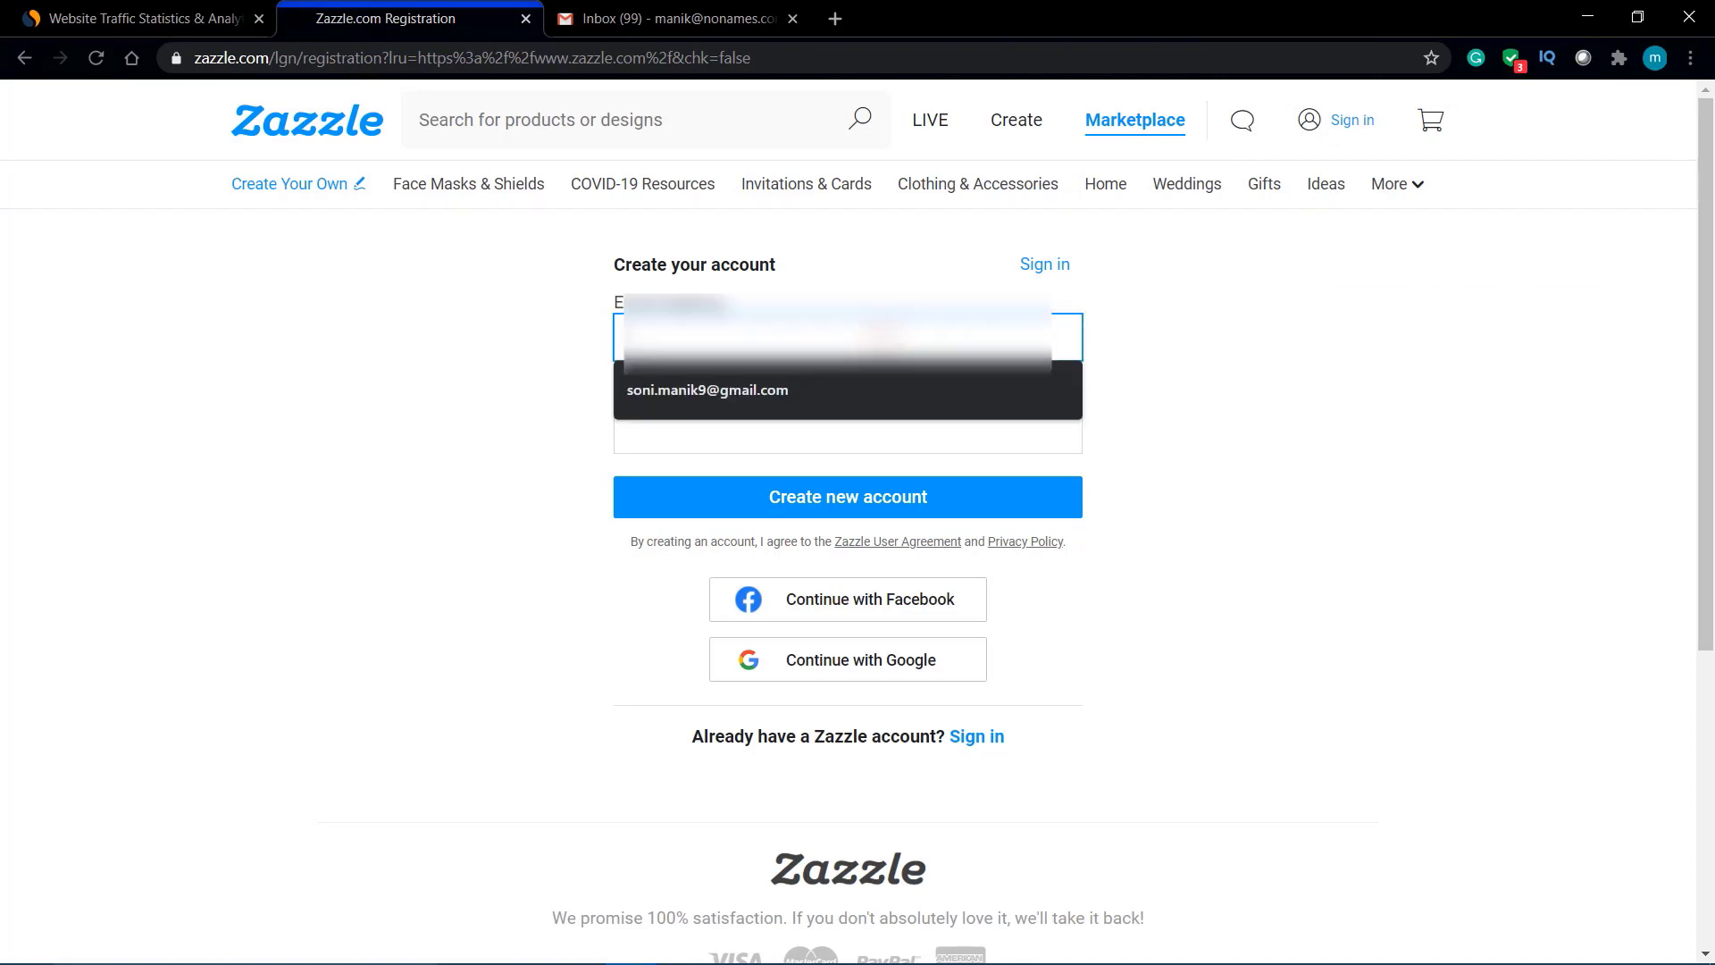
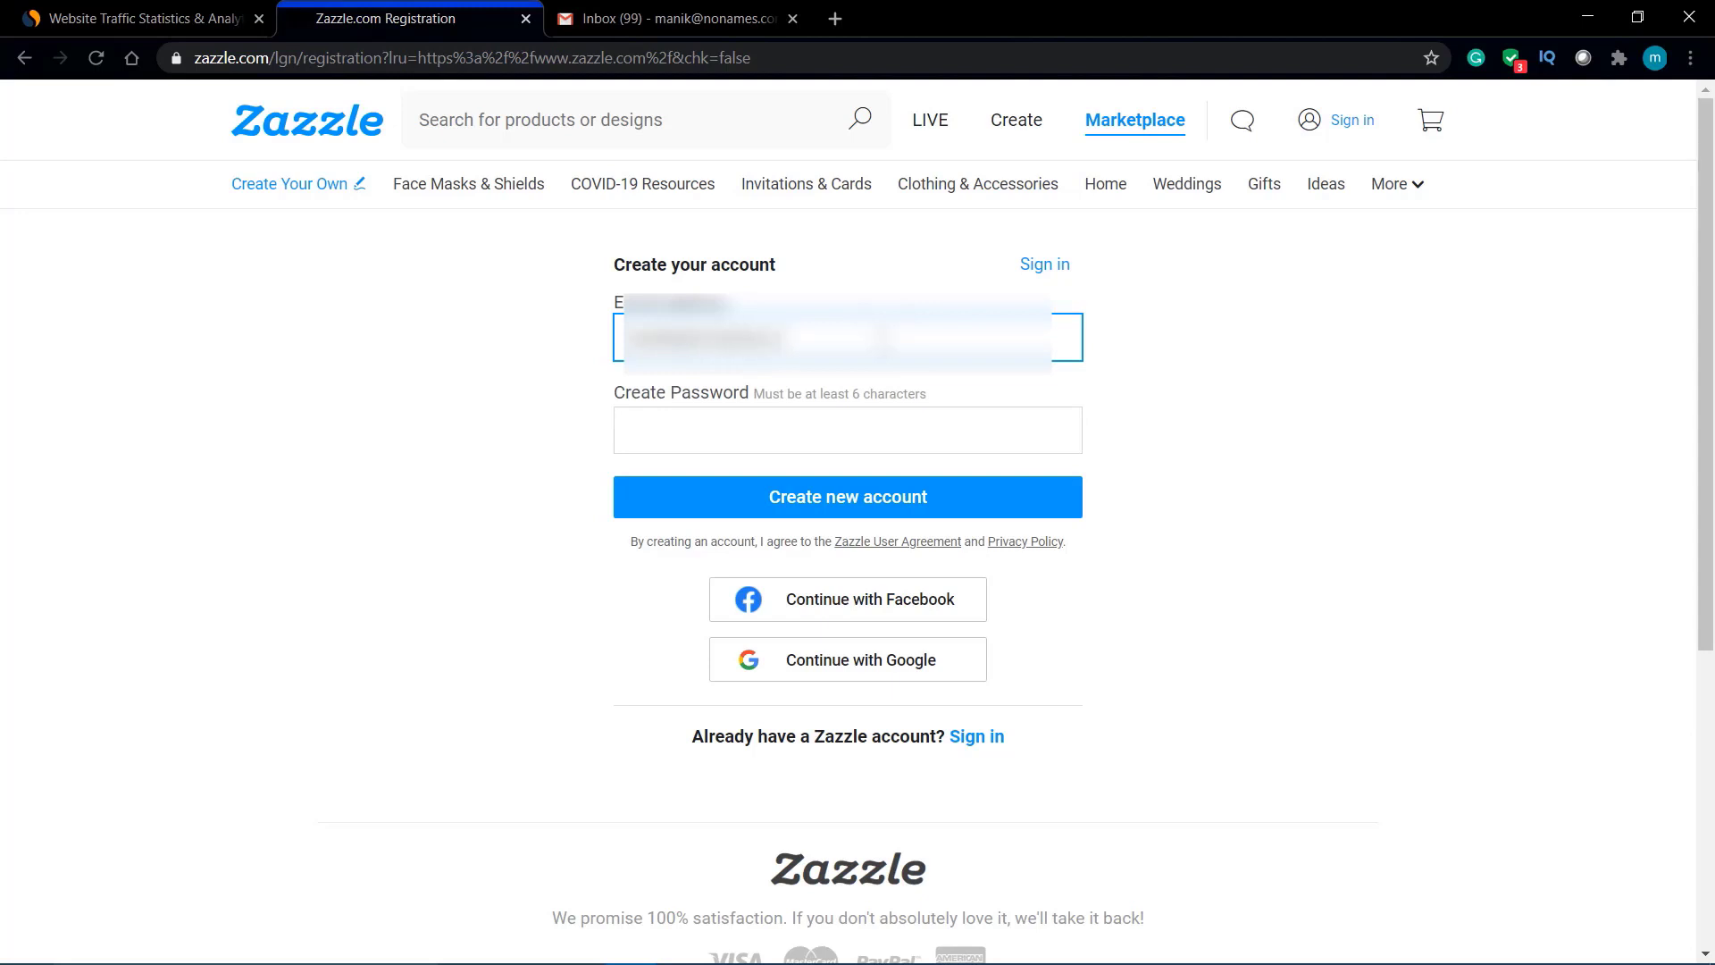
key("Tab")
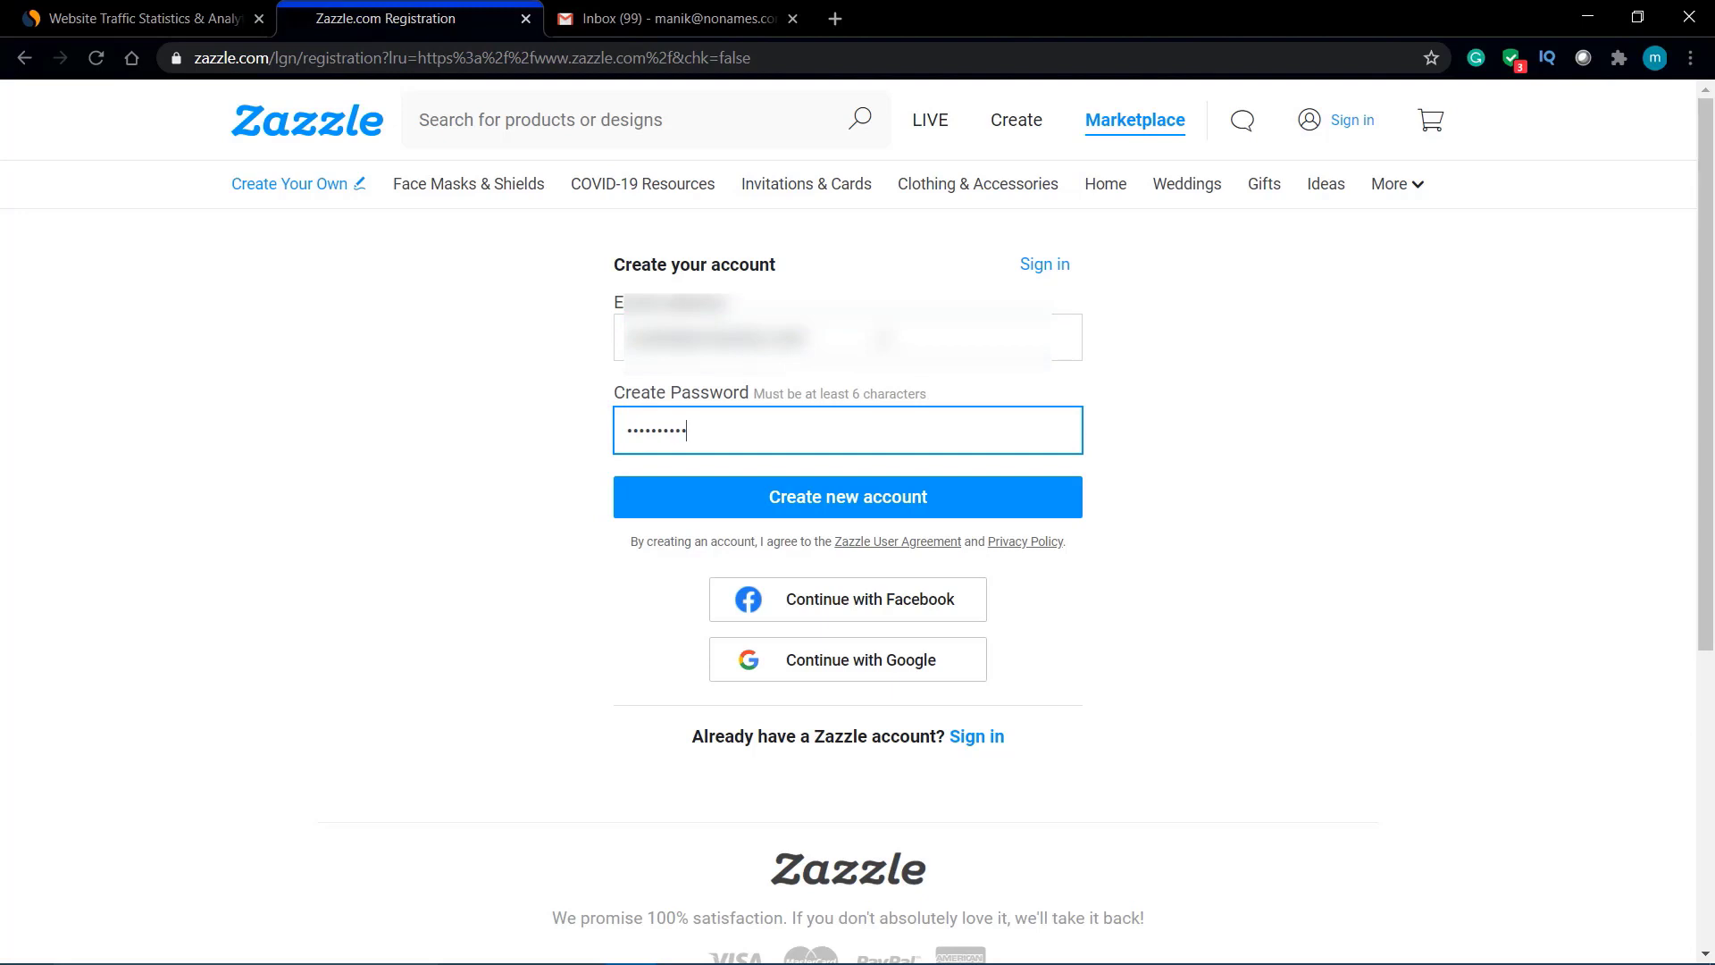
left_click(862, 496)
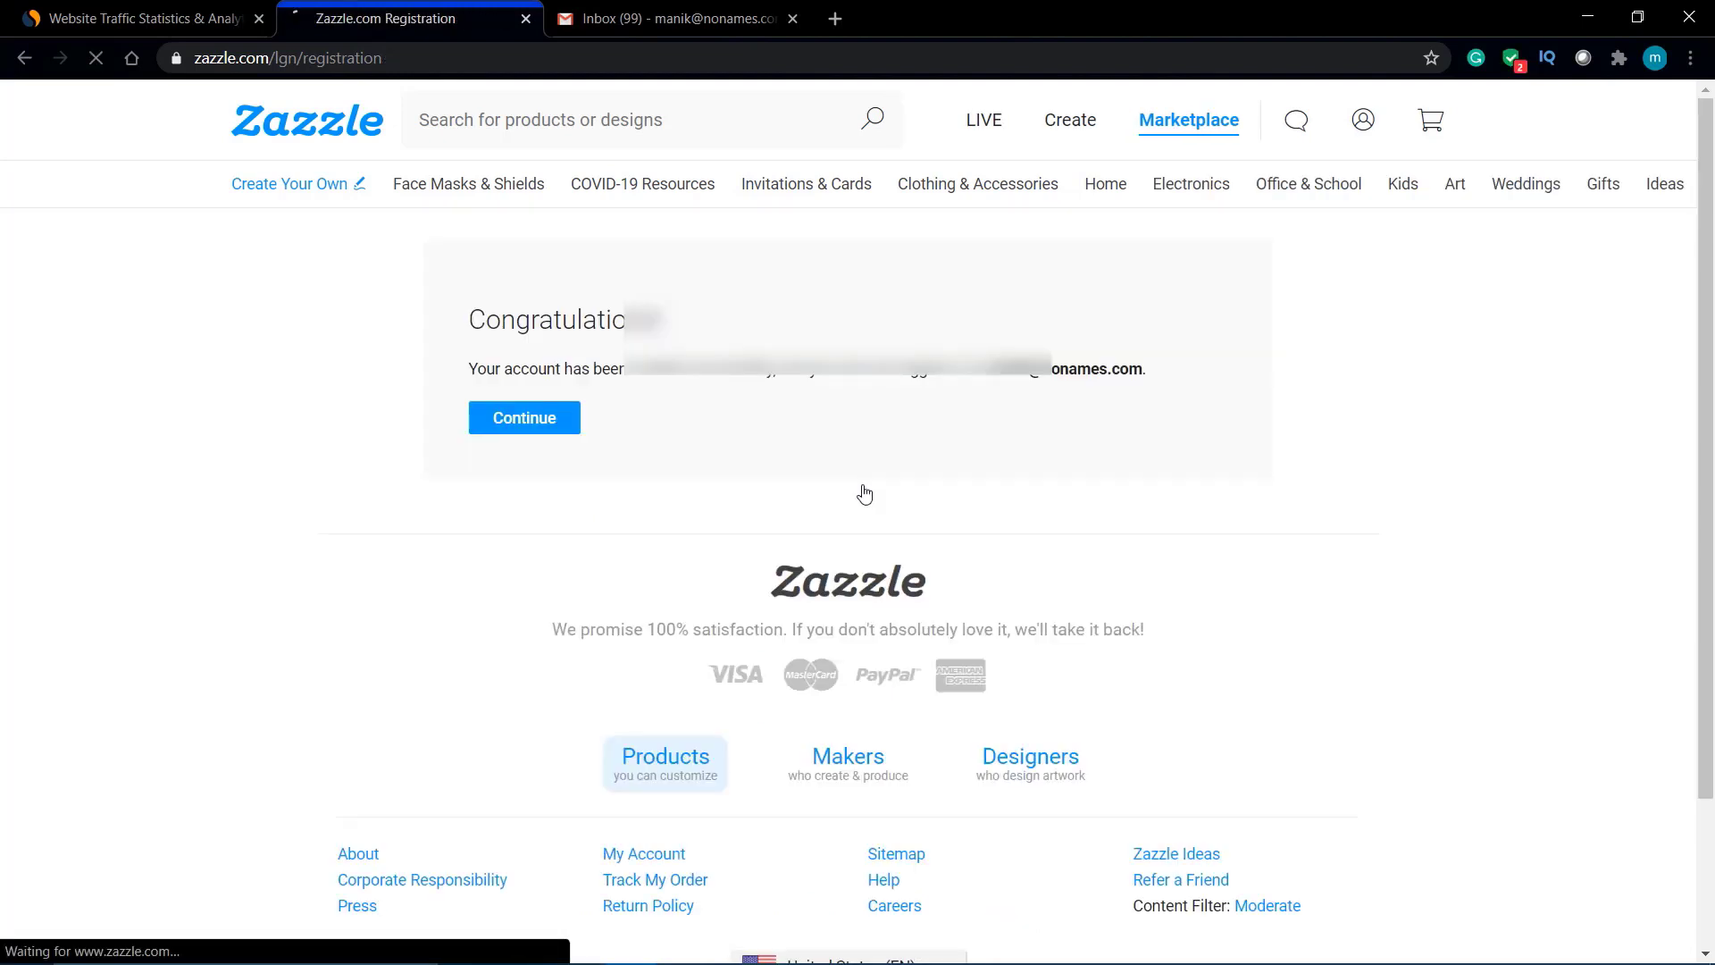
Step: Continue past the account confirmation and open My Profile from the account menu
left_click(529, 418)
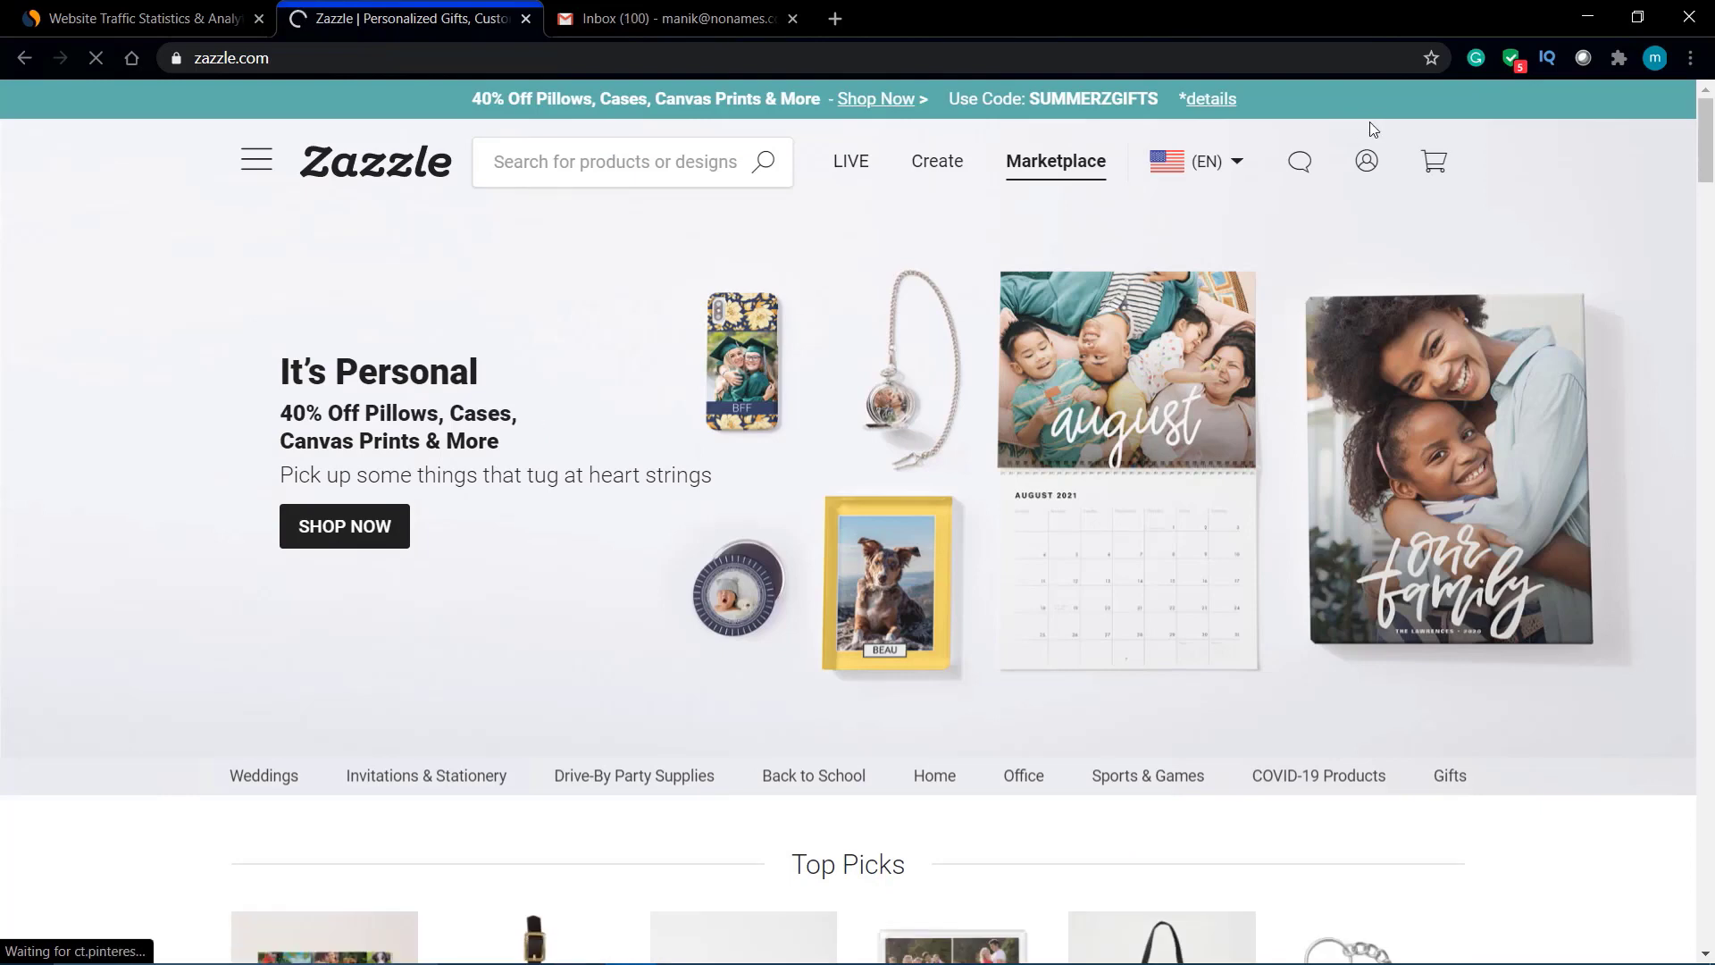
mouse_move(1377, 176)
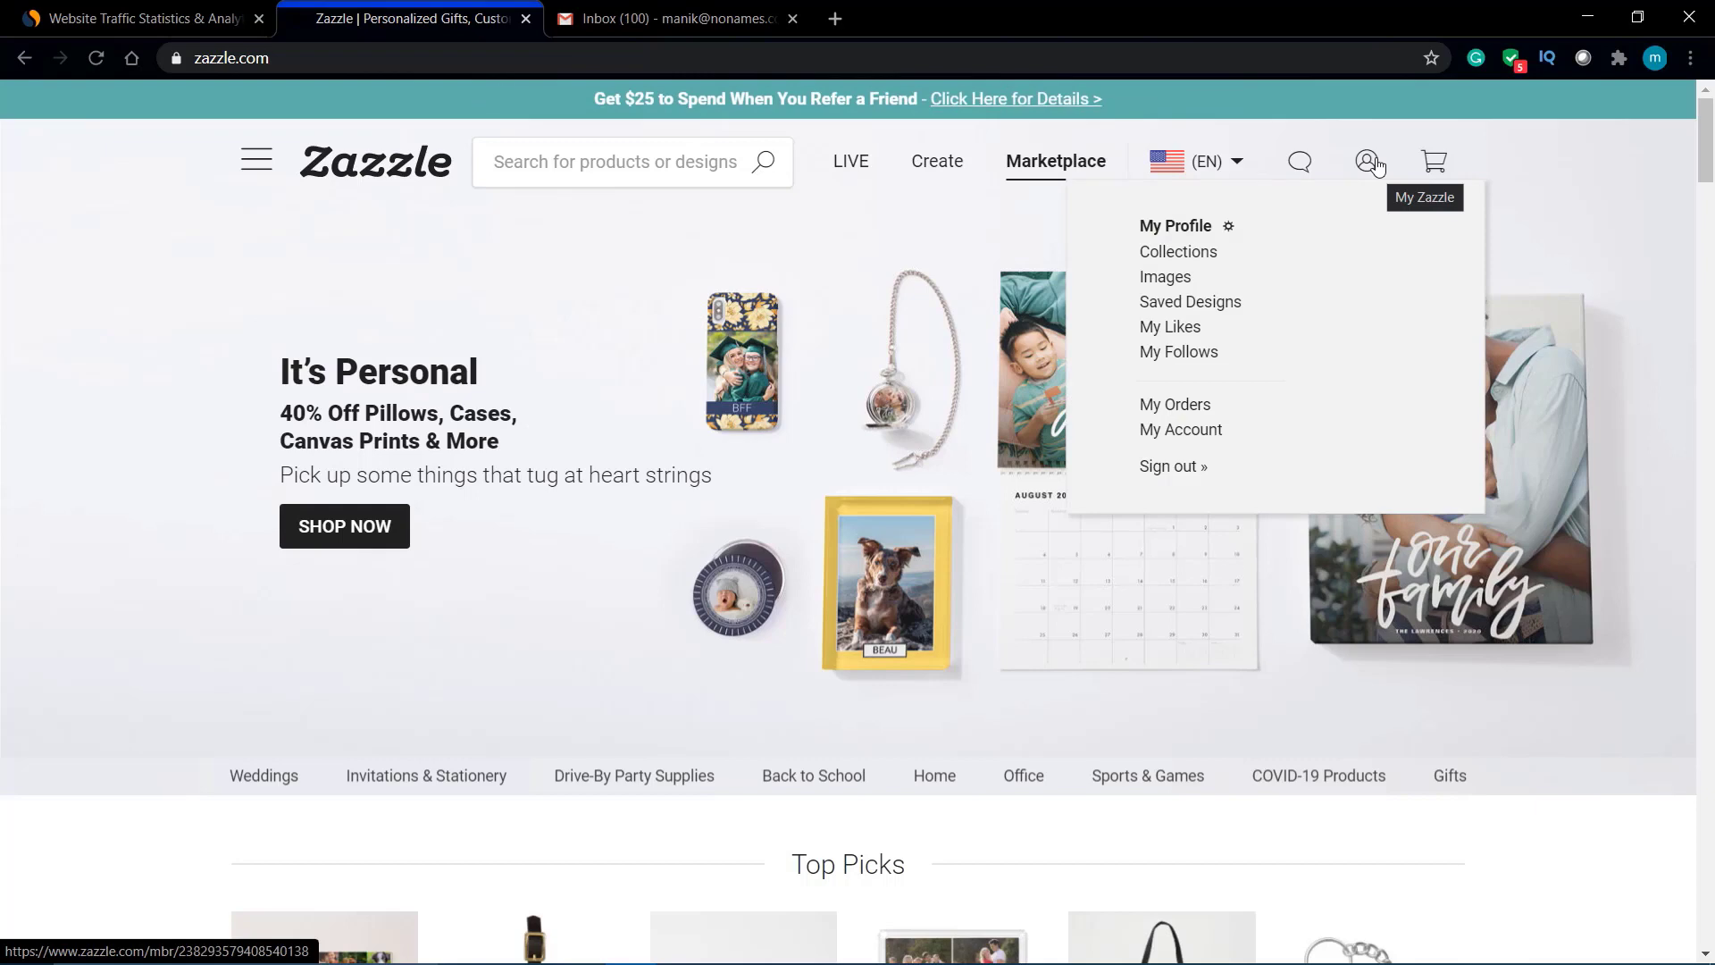
left_click(1166, 232)
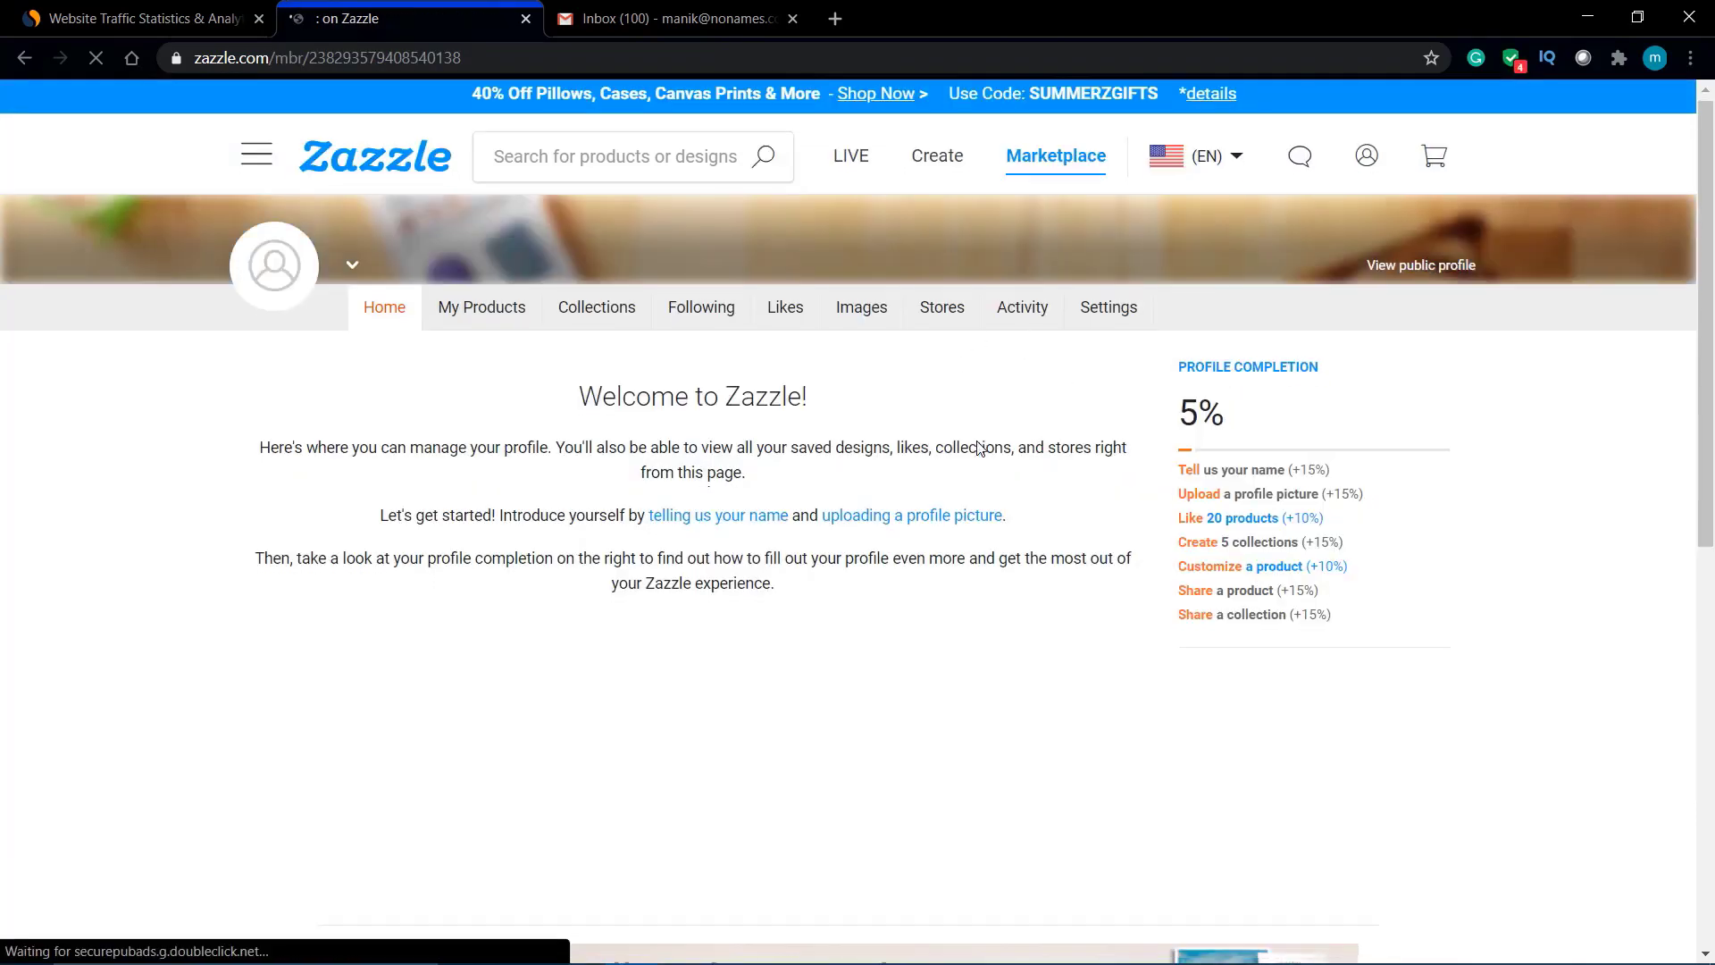
scroll(982, 428, "down", 3)
scroll(980, 448, "up", 2)
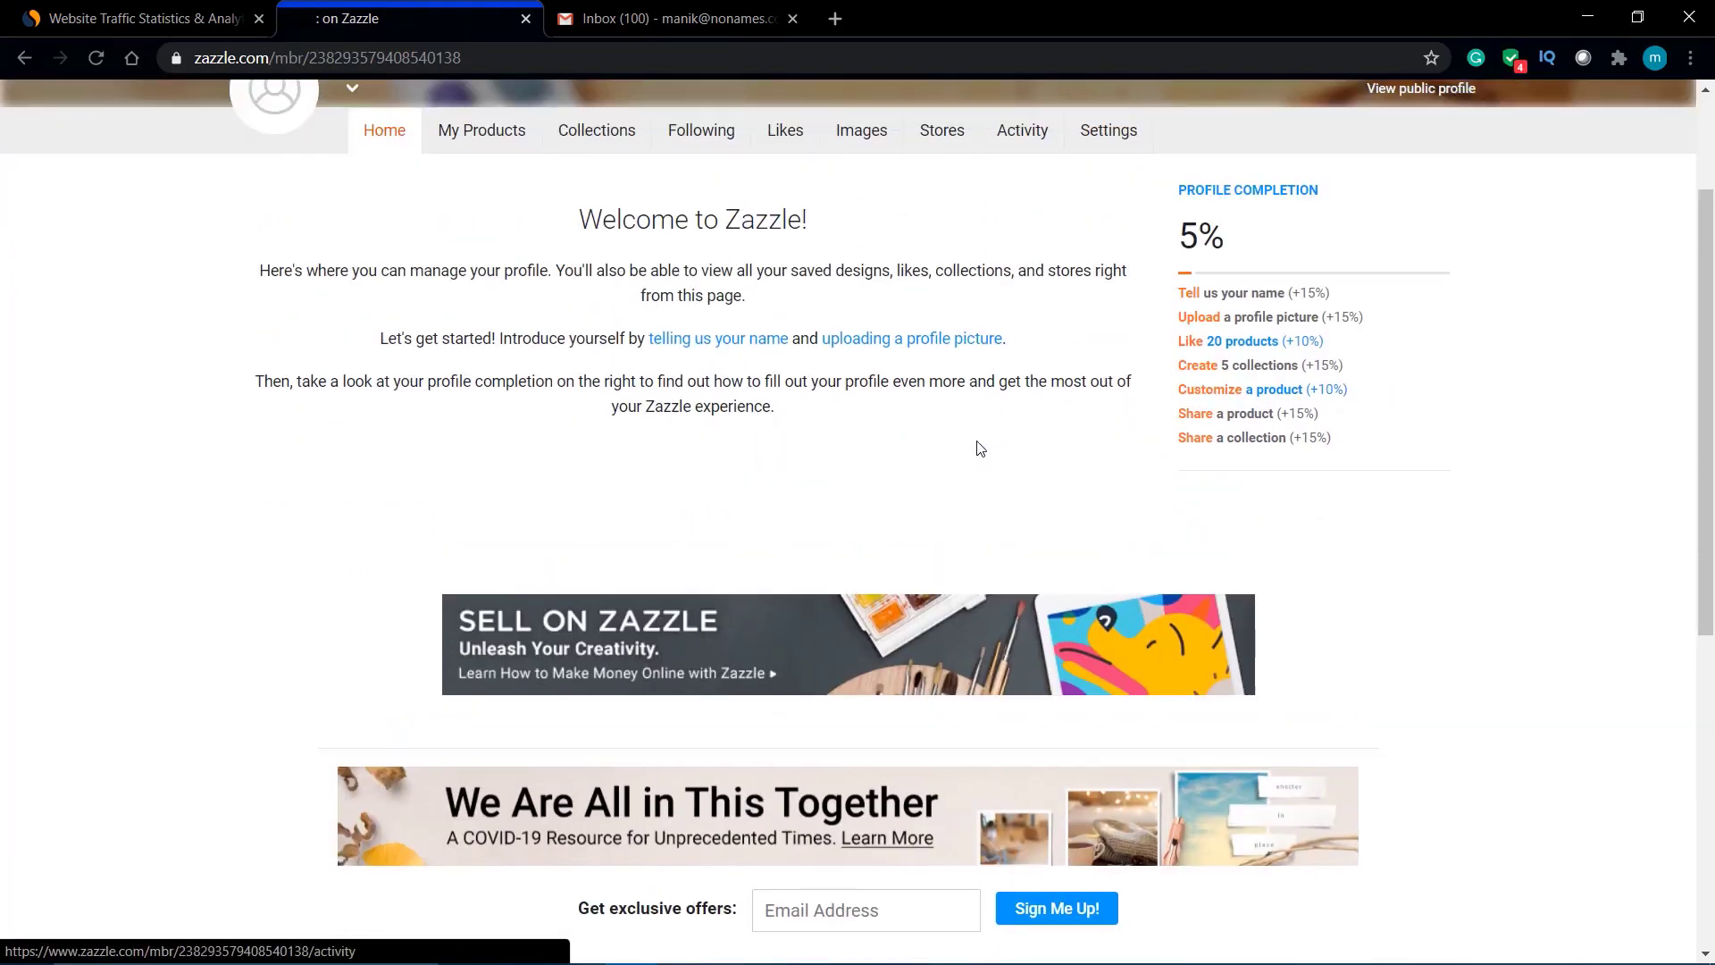
scroll(1237, 294, "up", 2)
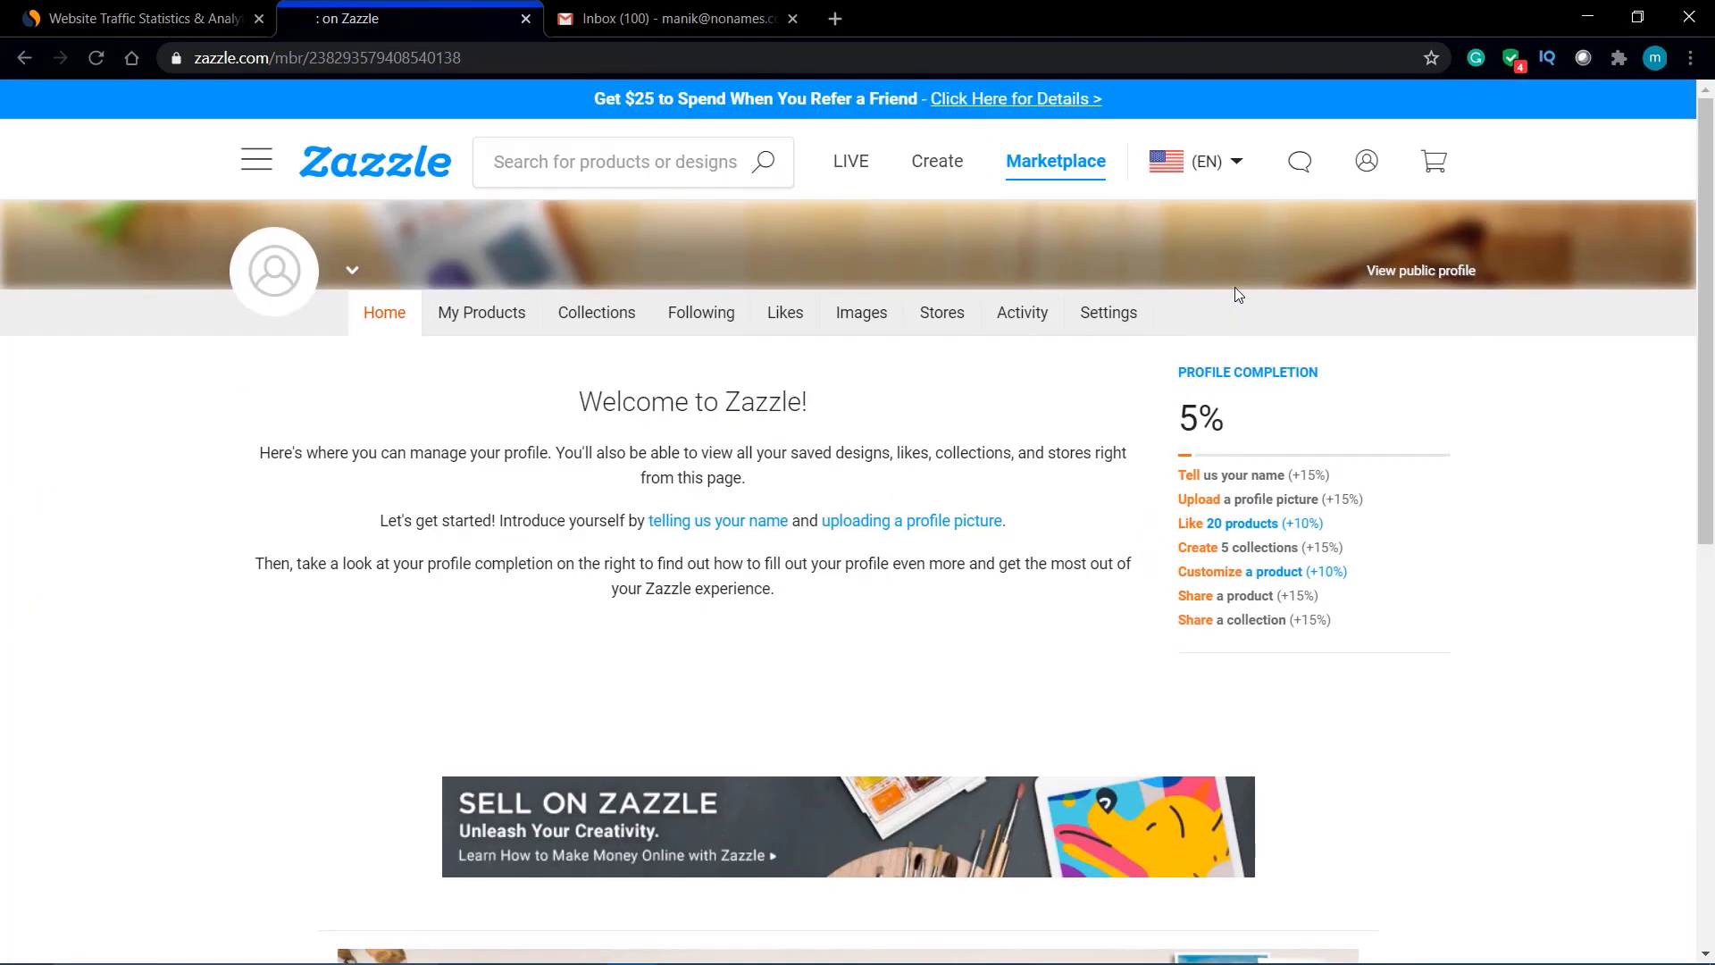
Step: Open the Edit Profile settings from 'Tell us your name'
left_click(1220, 485)
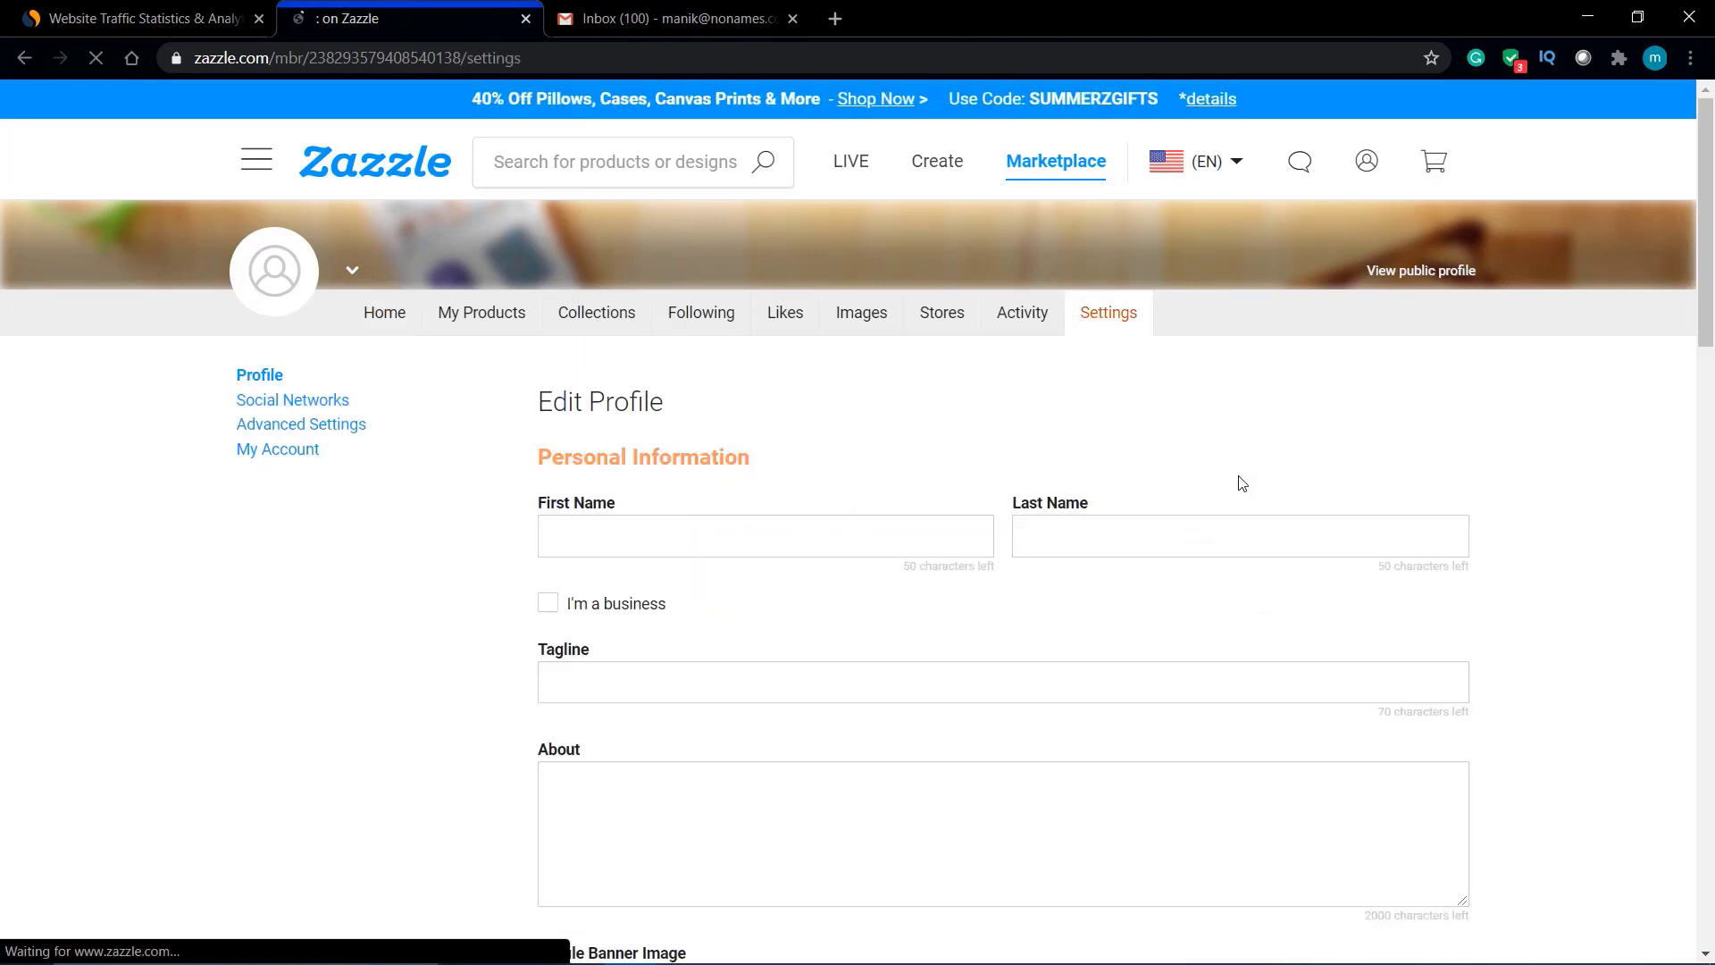
scroll(1042, 486, "down", 8)
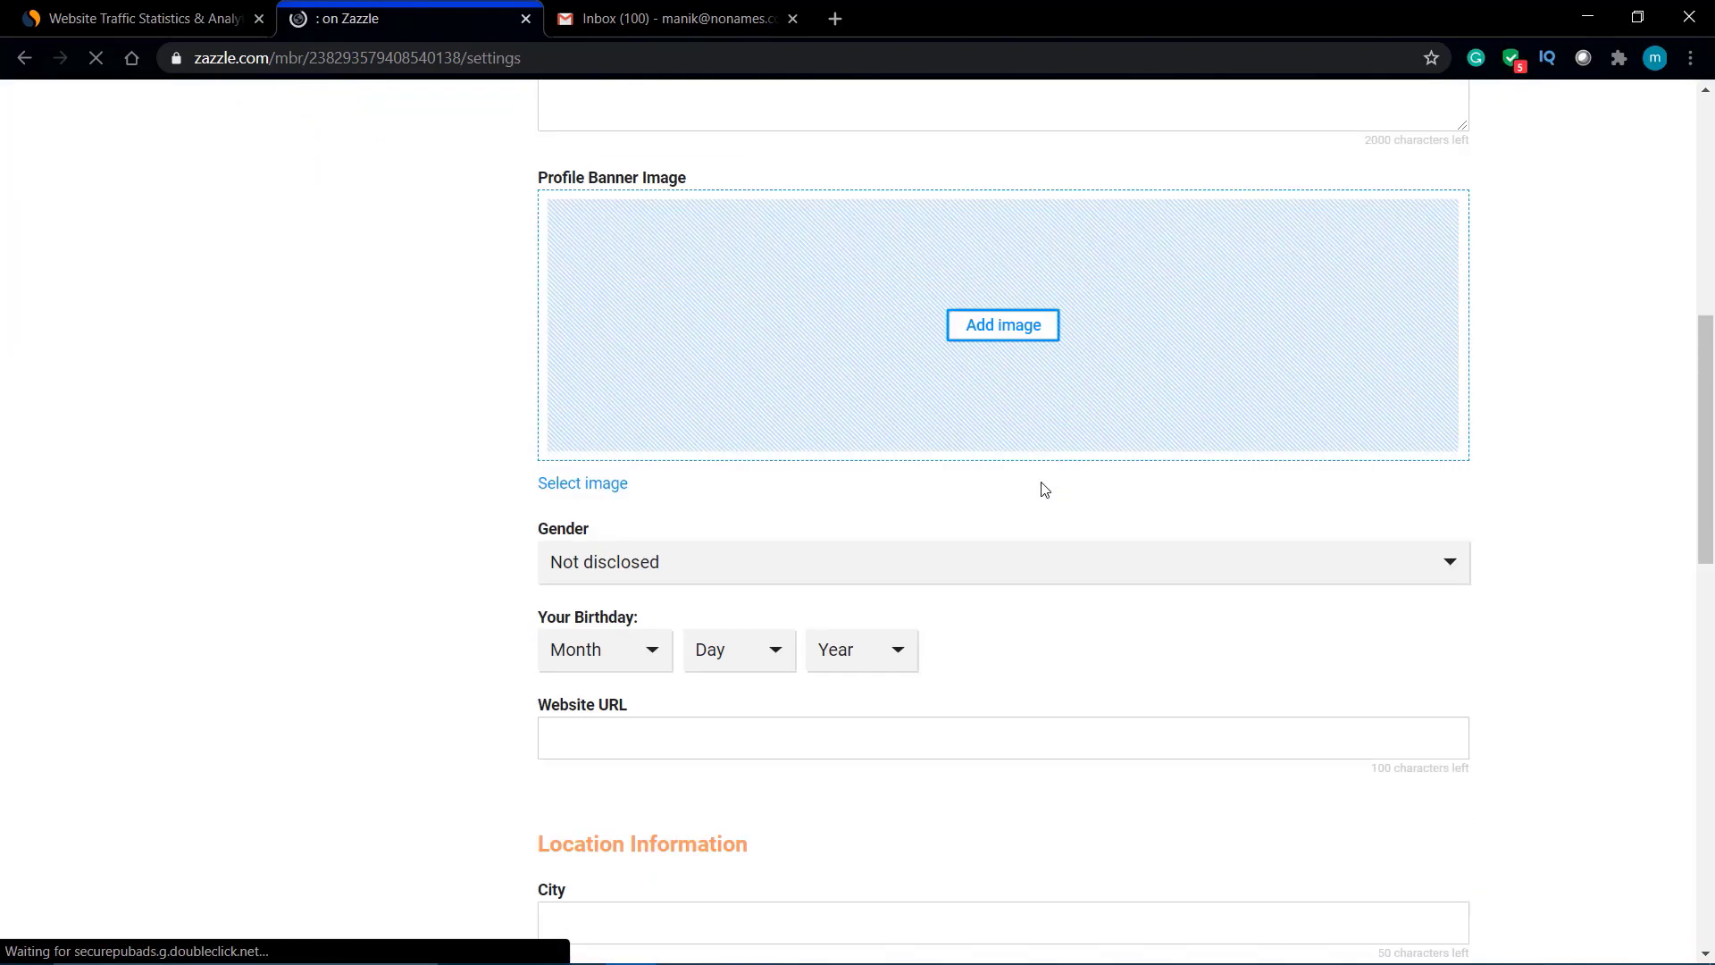
scroll(1044, 489, "down", 10)
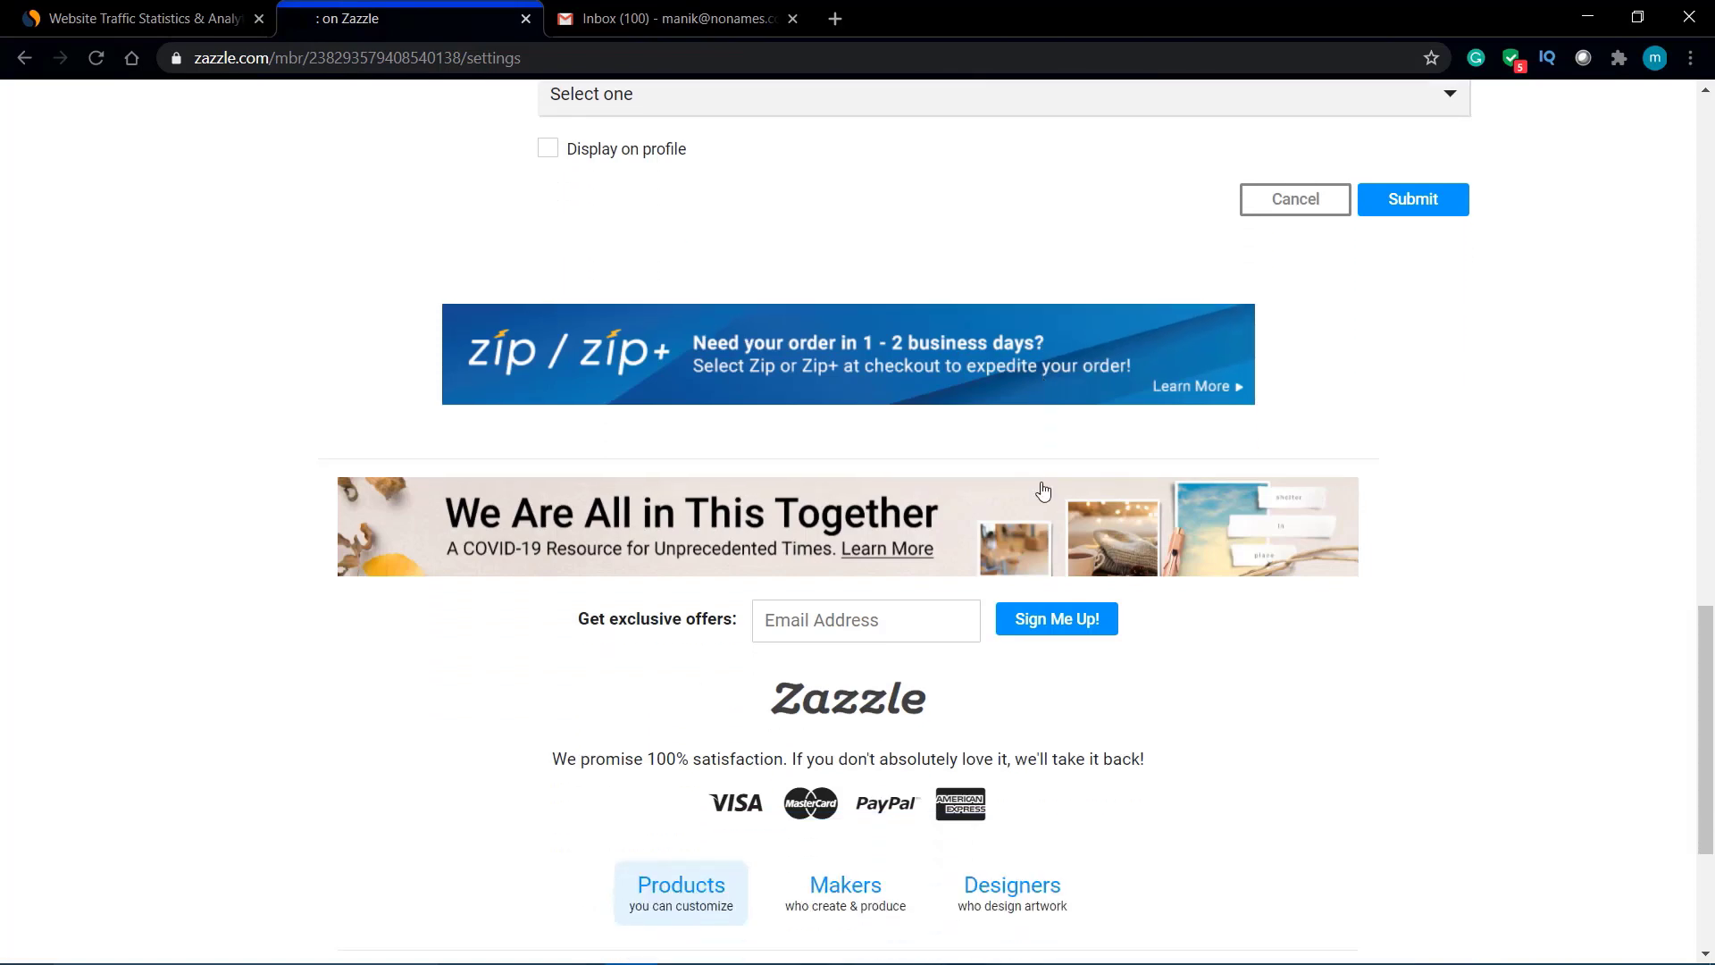
scroll(1043, 490, "down", 2)
scroll(1044, 490, "up", 15)
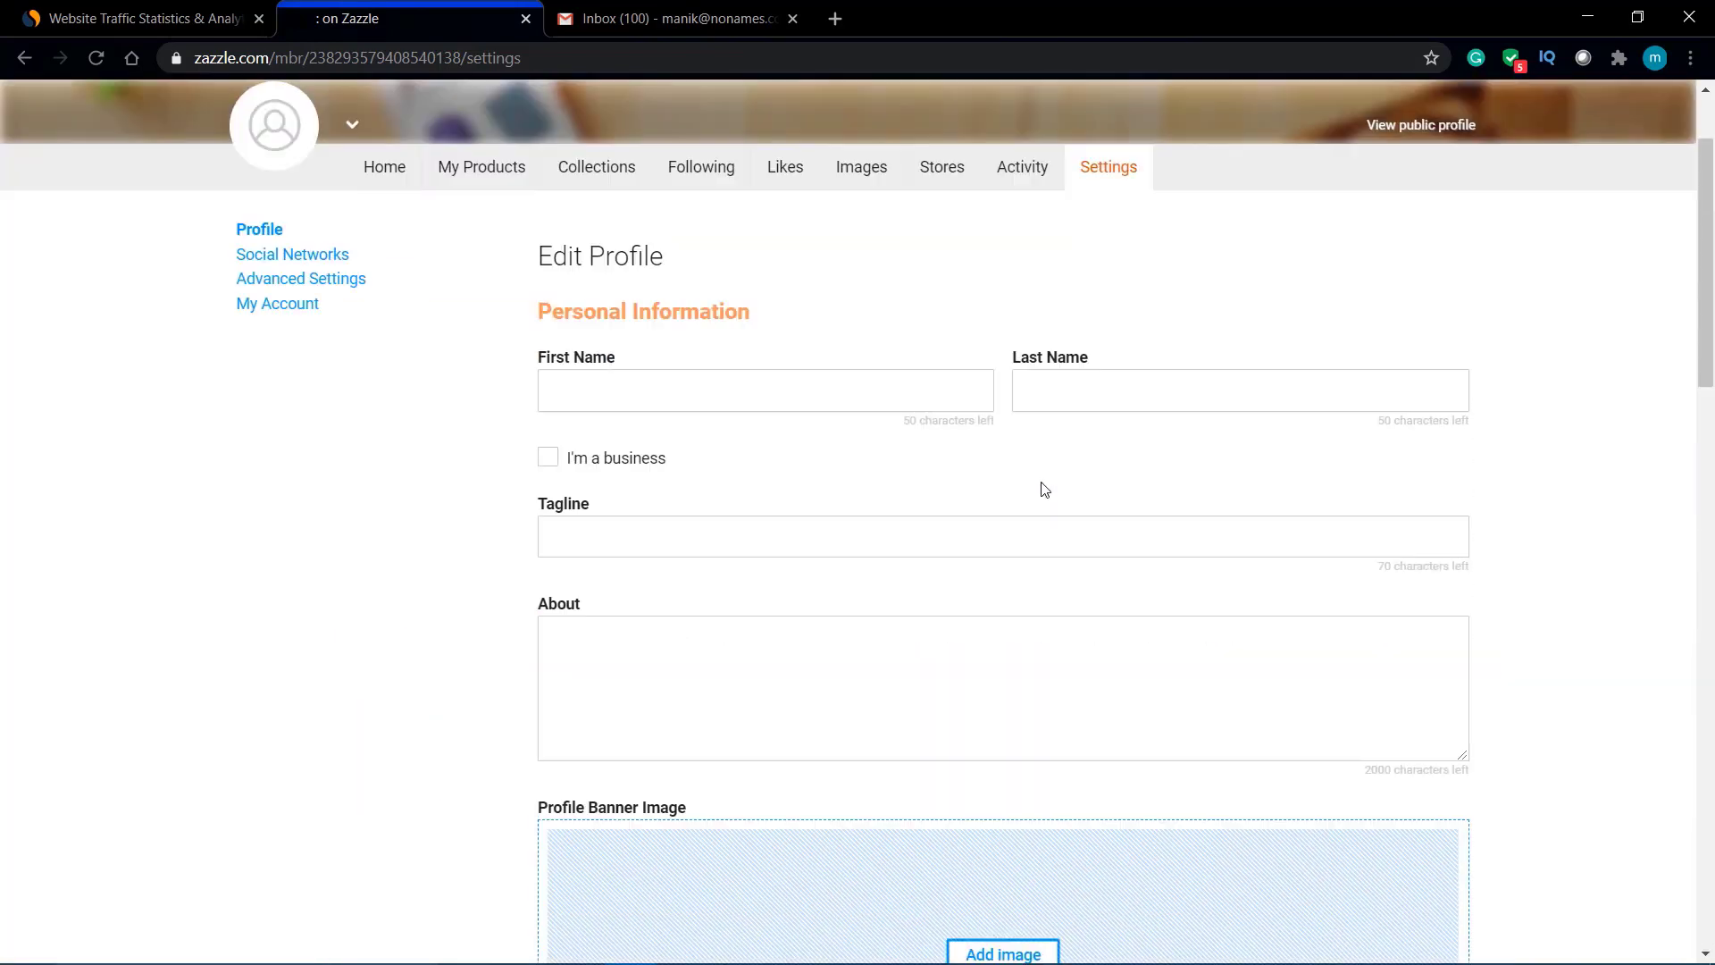
scroll(1043, 489, "up", 2)
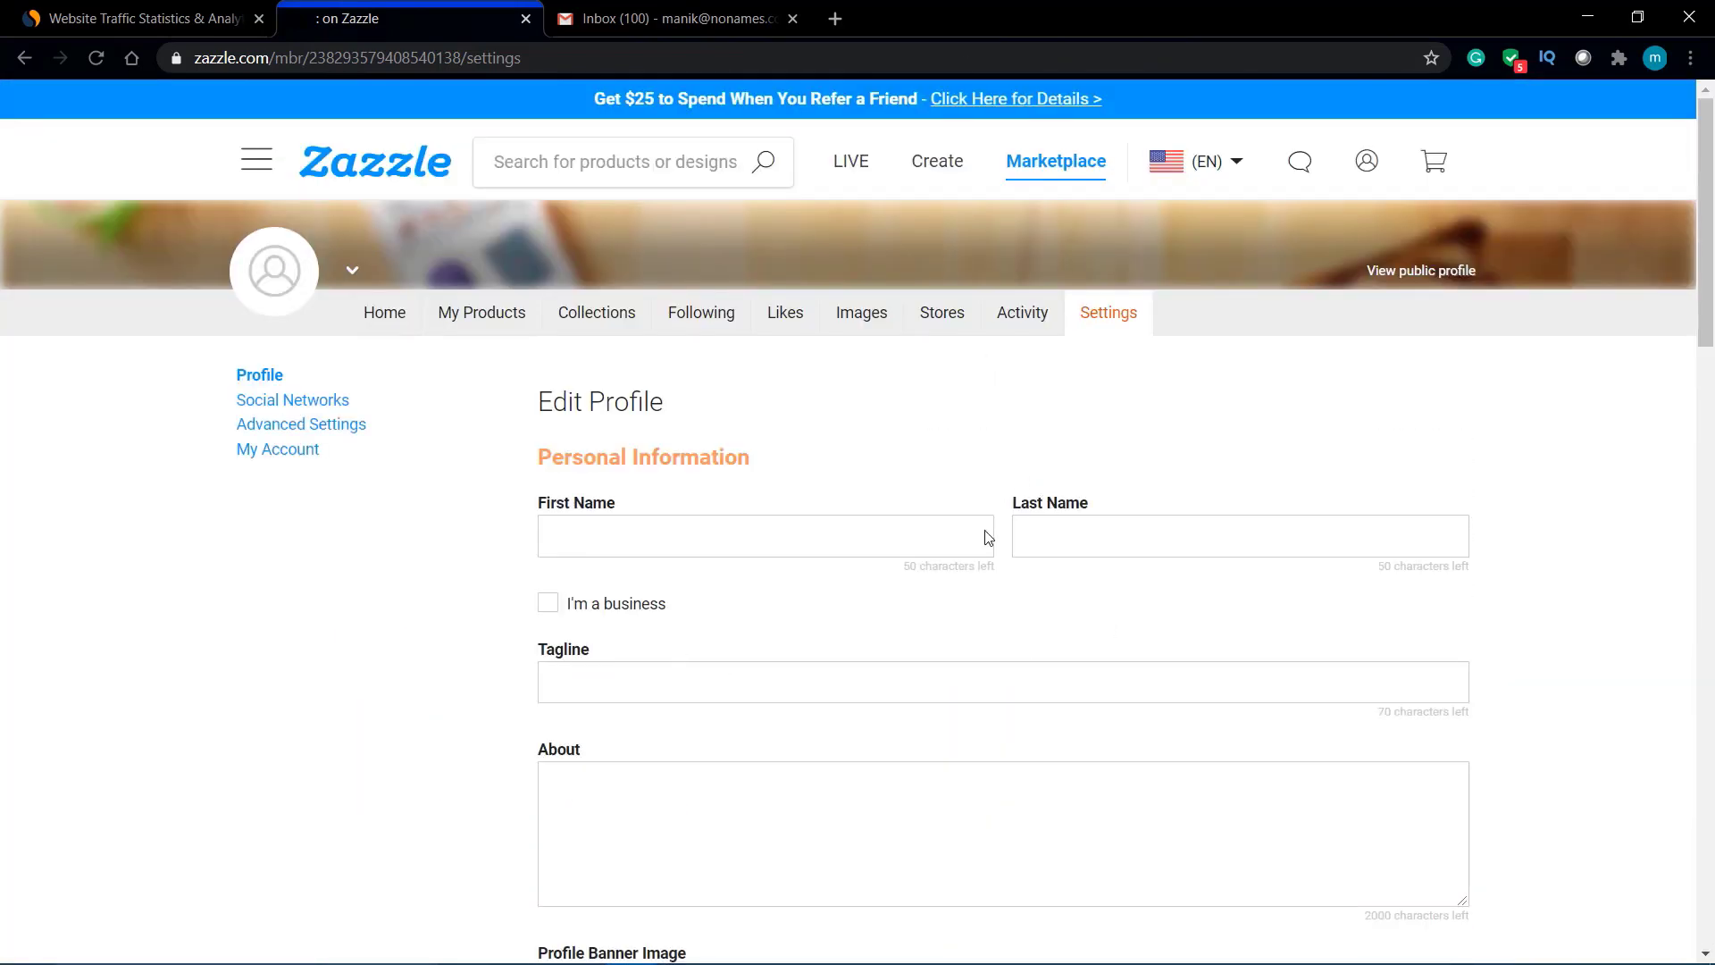
scroll(893, 625, "down", 2)
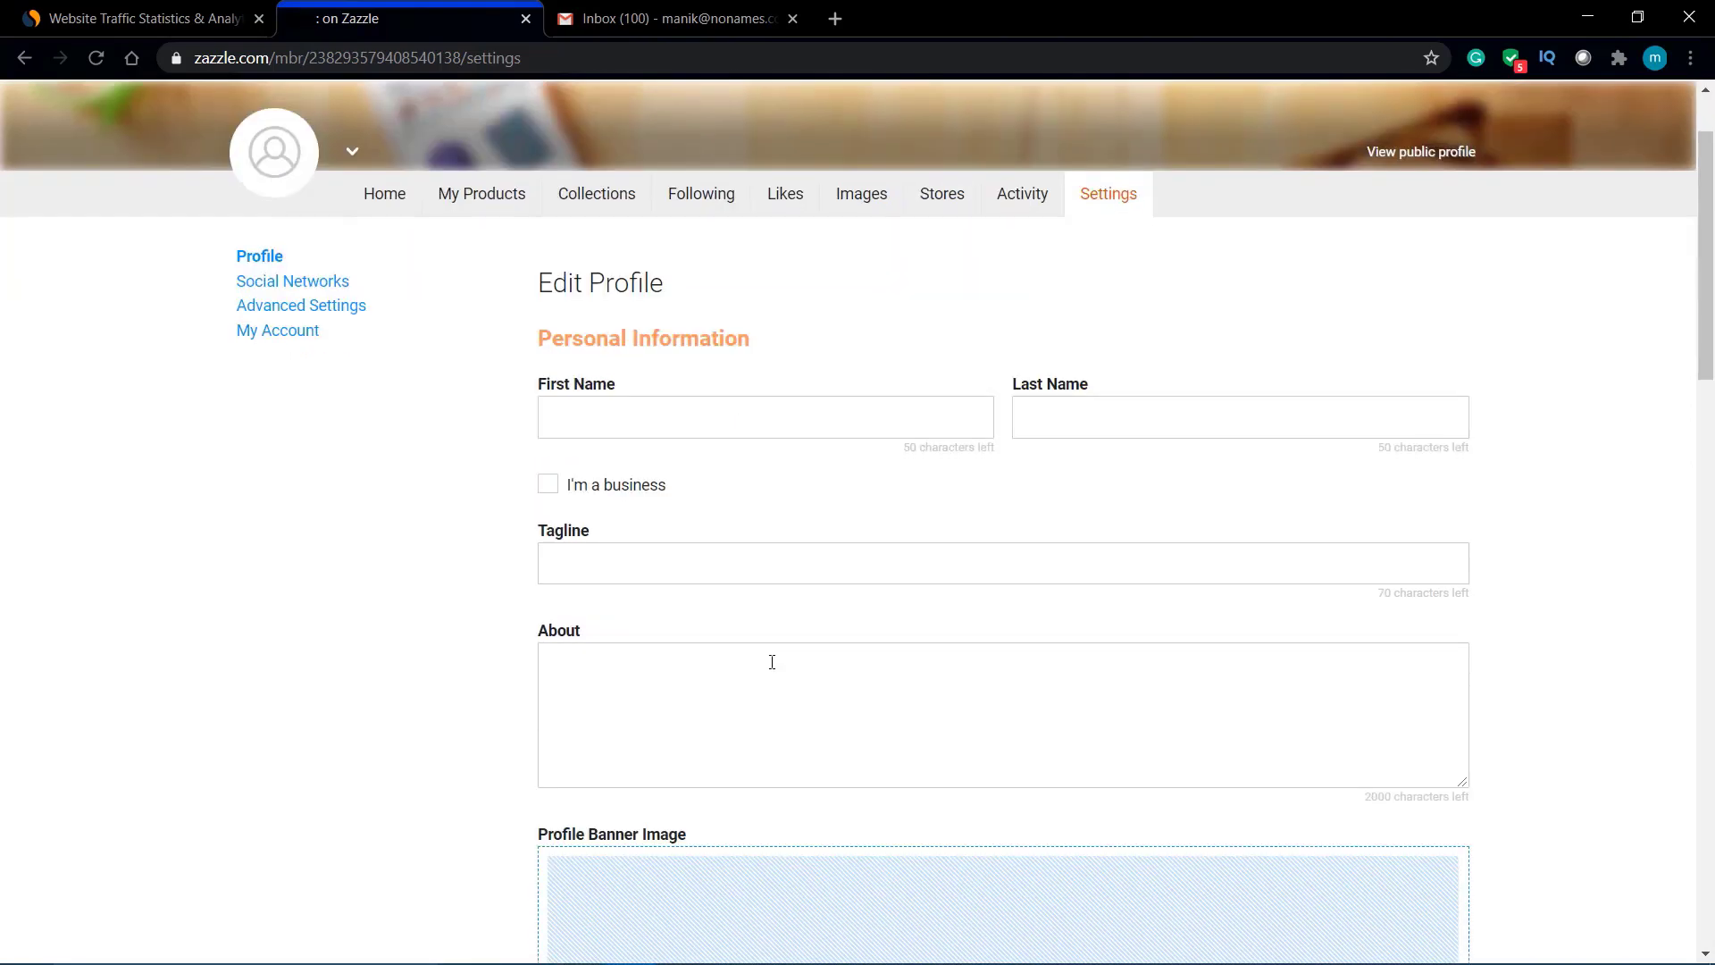
Step: Enter the user's first name, moving the surname into the Last Name field
left_click(726, 407)
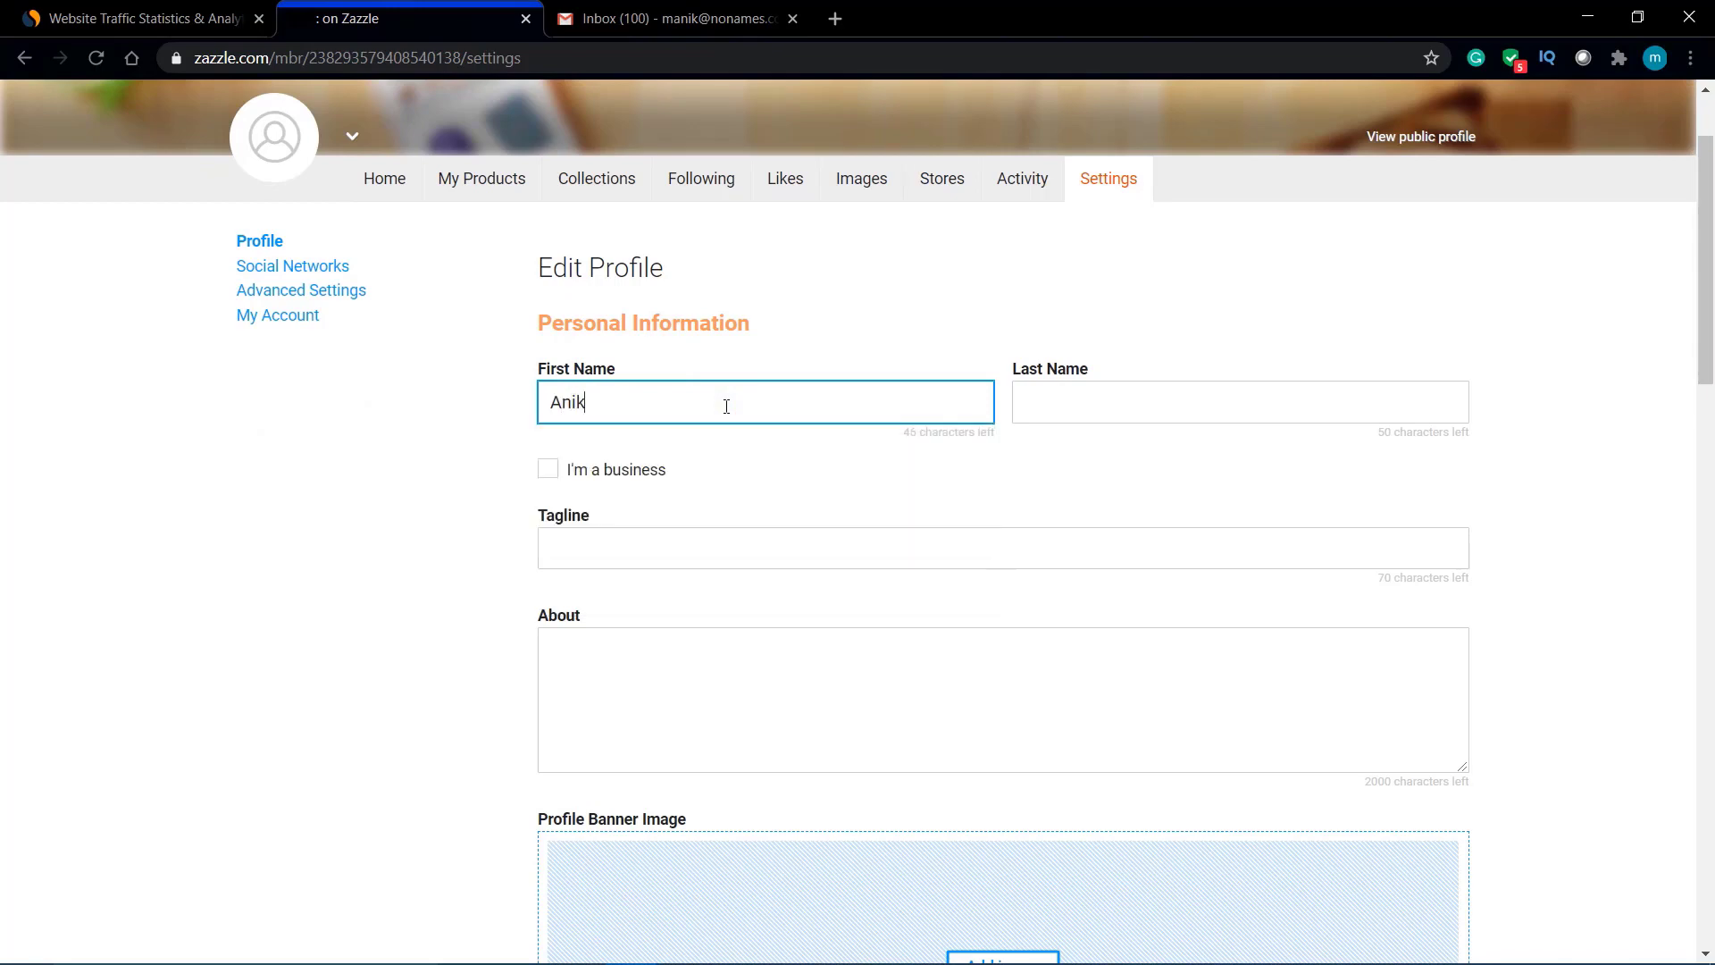
double_click(601, 394)
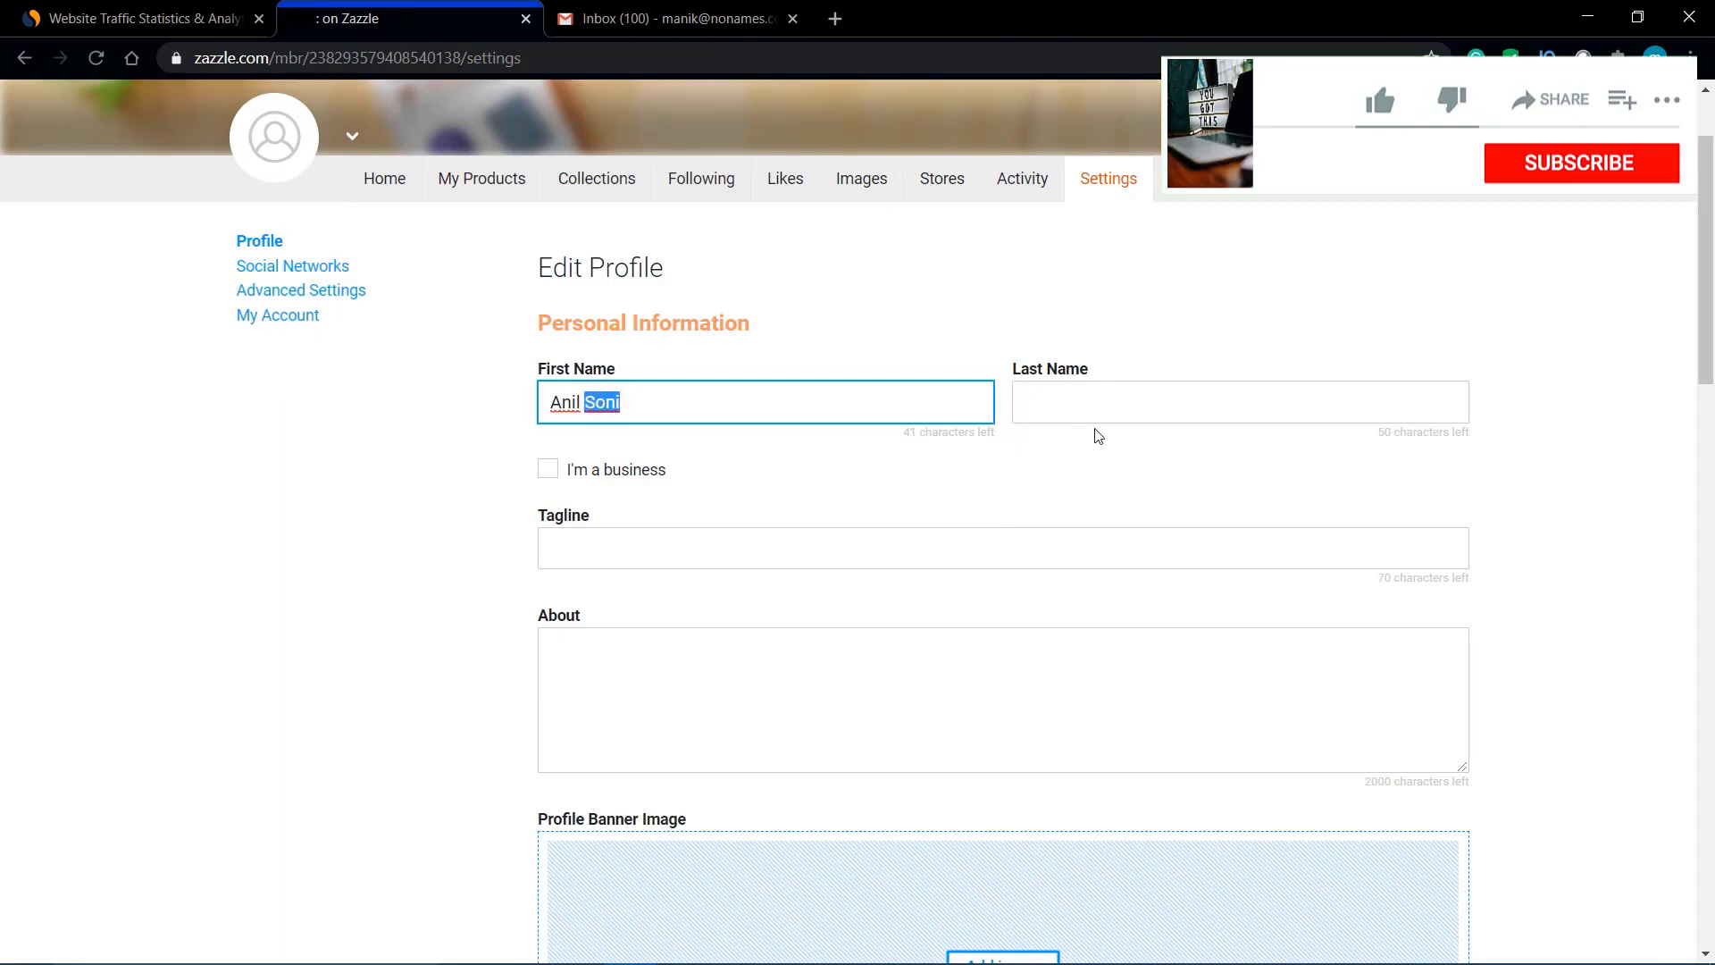
key("ctrl+x")
left_click(1156, 399)
key("ctrl+v")
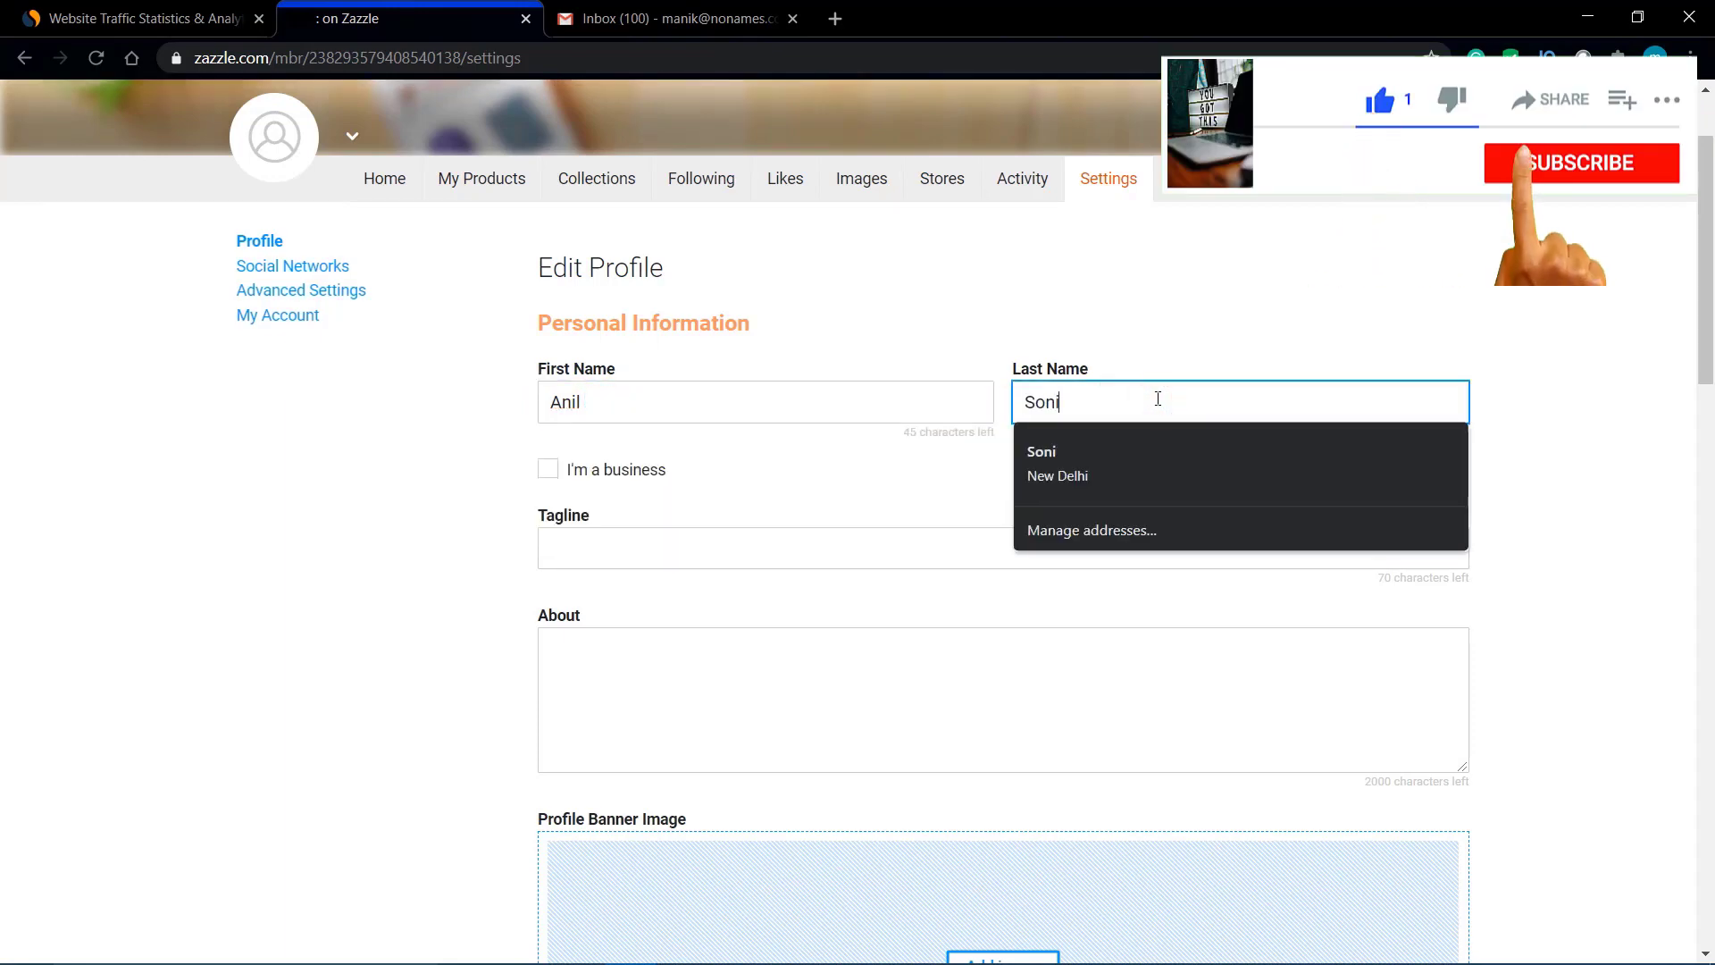
Step: Set the tagline to 'designer' and About to 'I am a professional designer', accepting Grammarly's capitalization
left_click(758, 560)
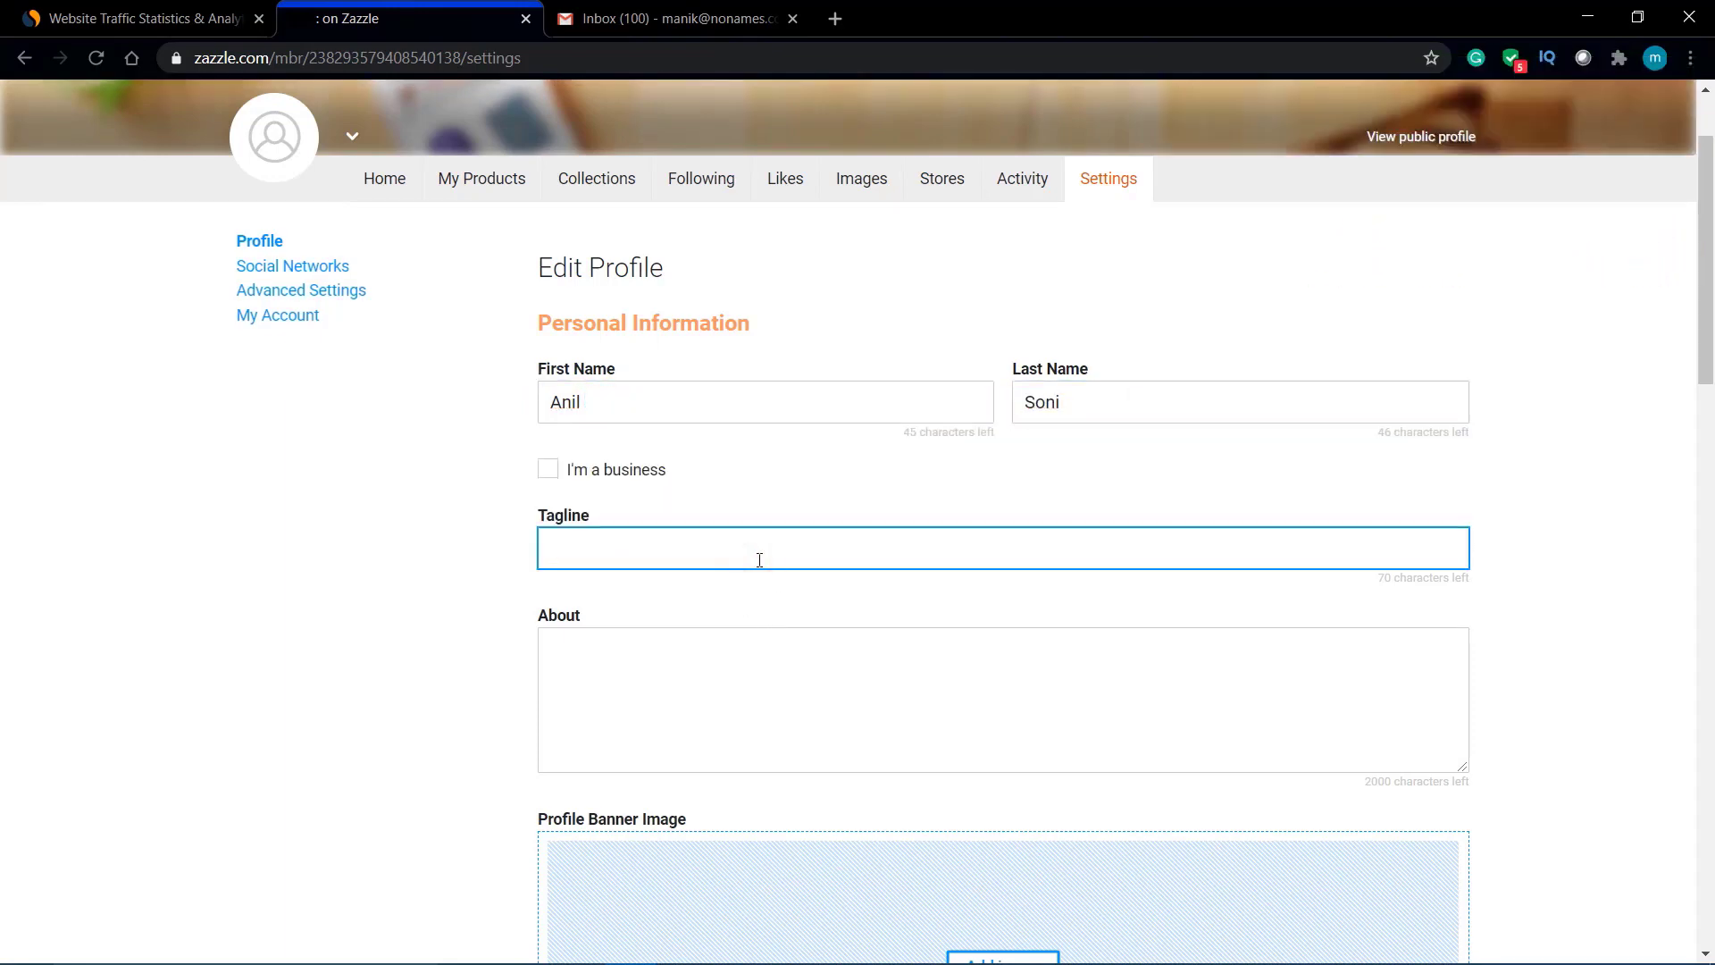
type("designer")
left_click(625, 689)
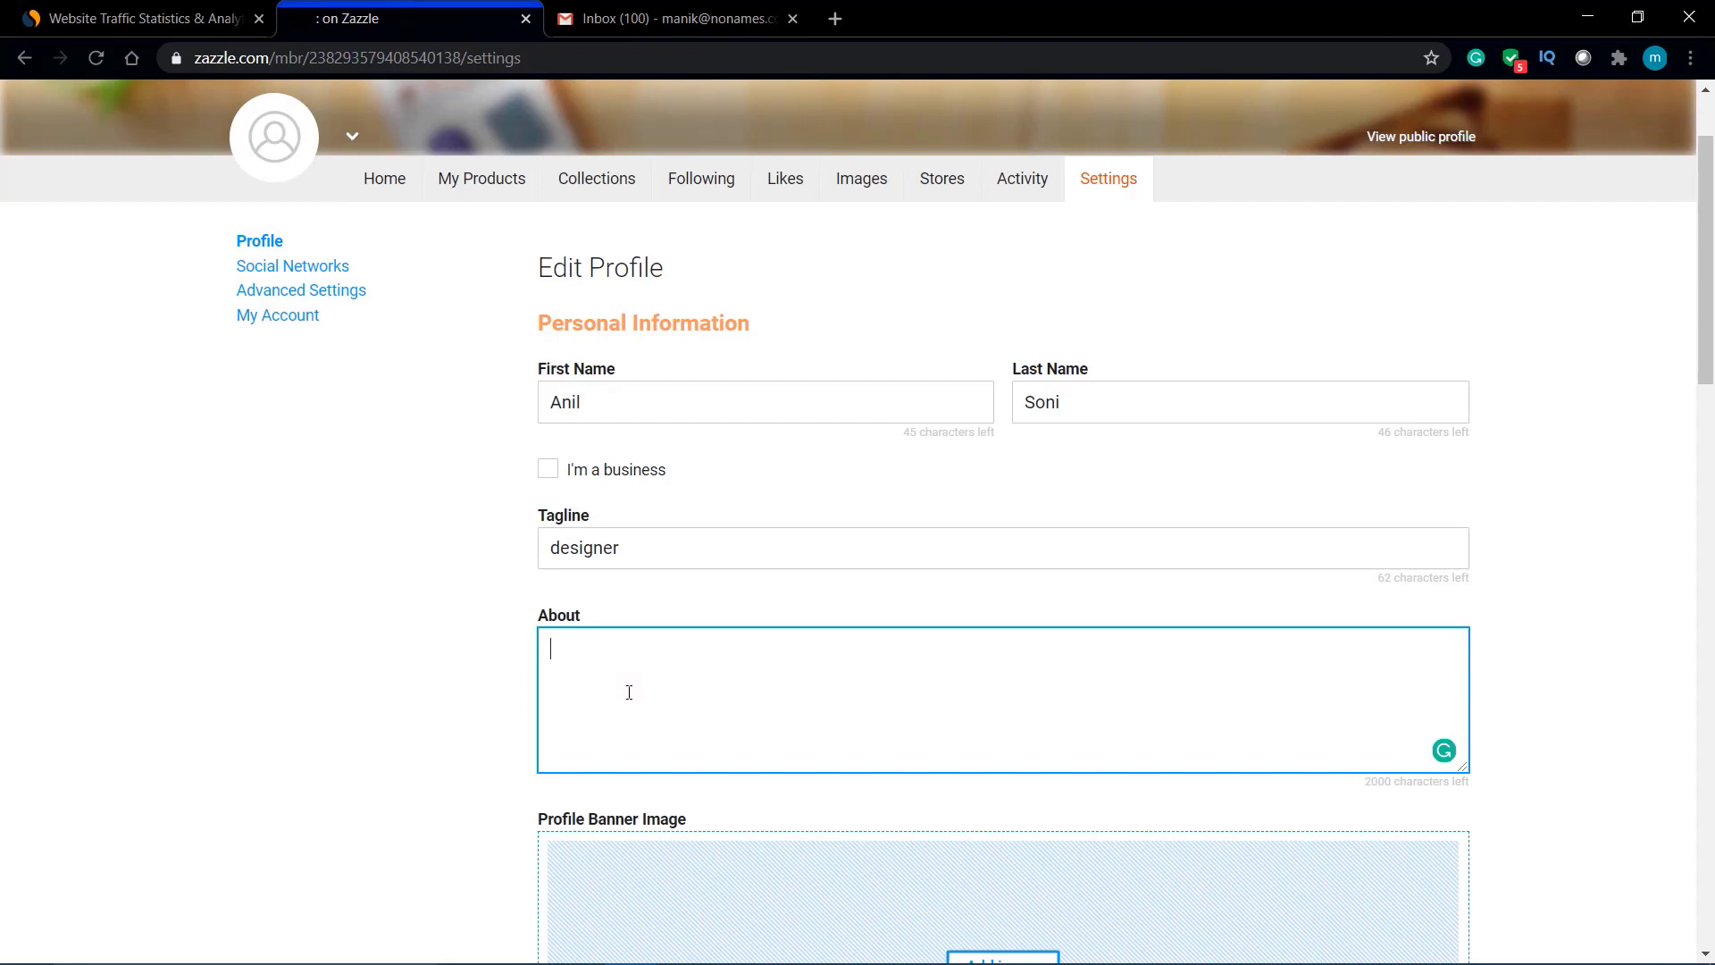
type("i am a profesional")
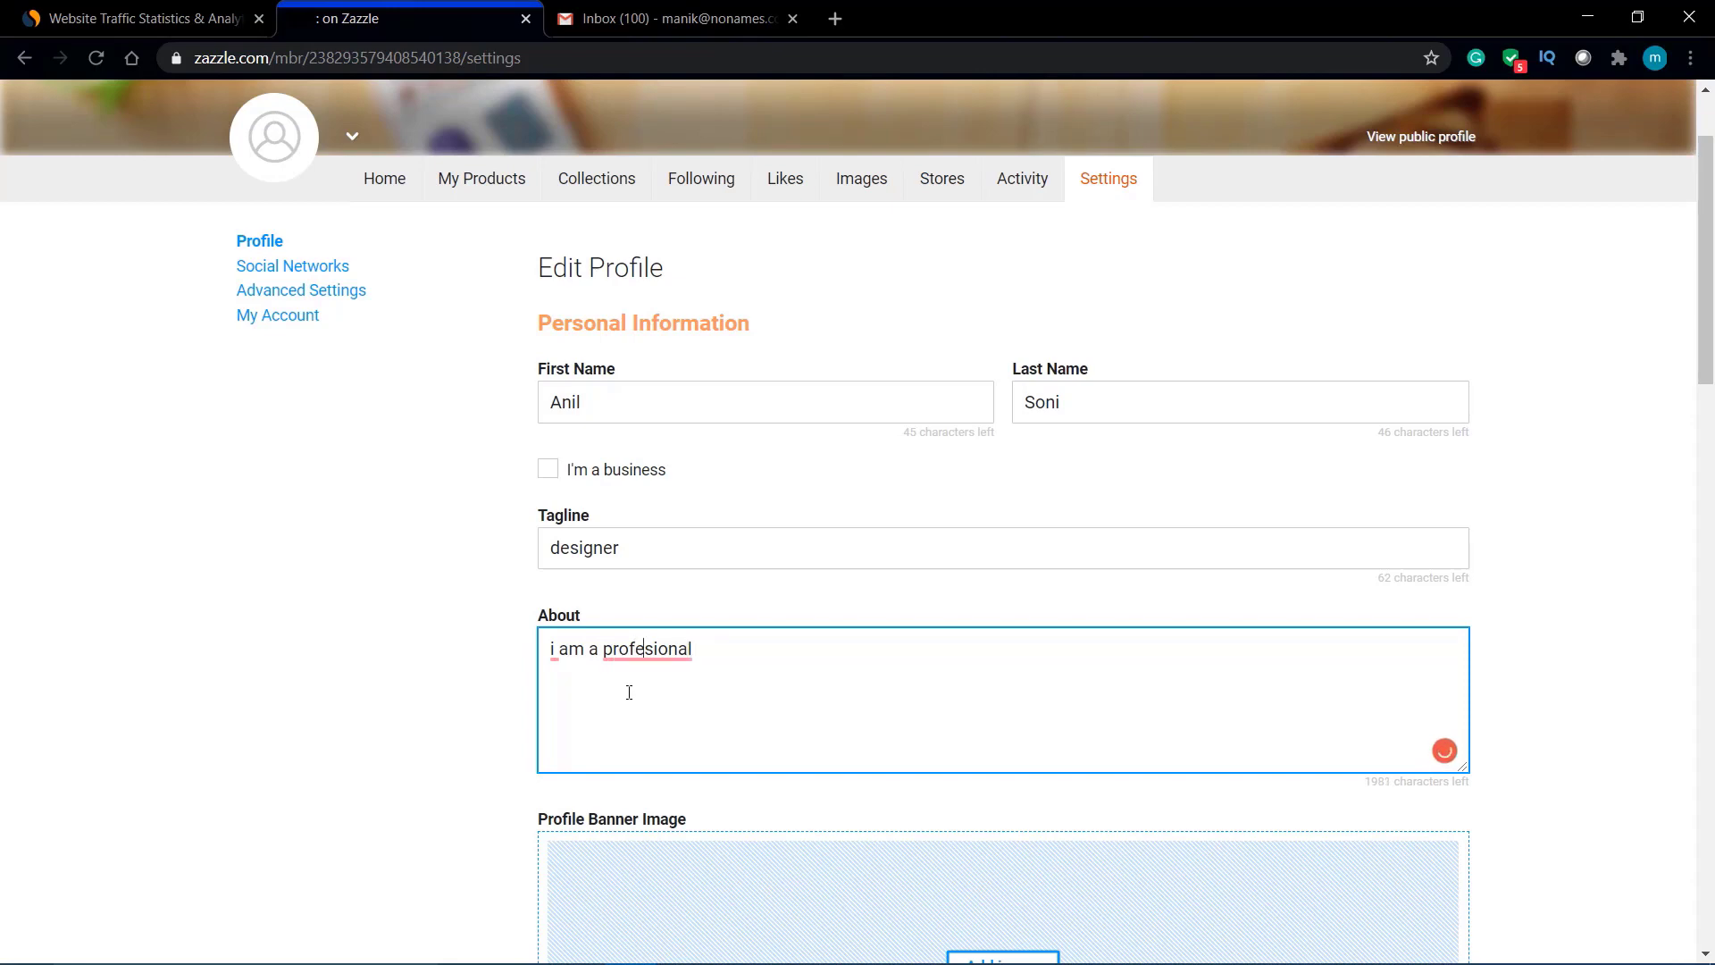
type("s")
left_click(726, 653)
type("designer.")
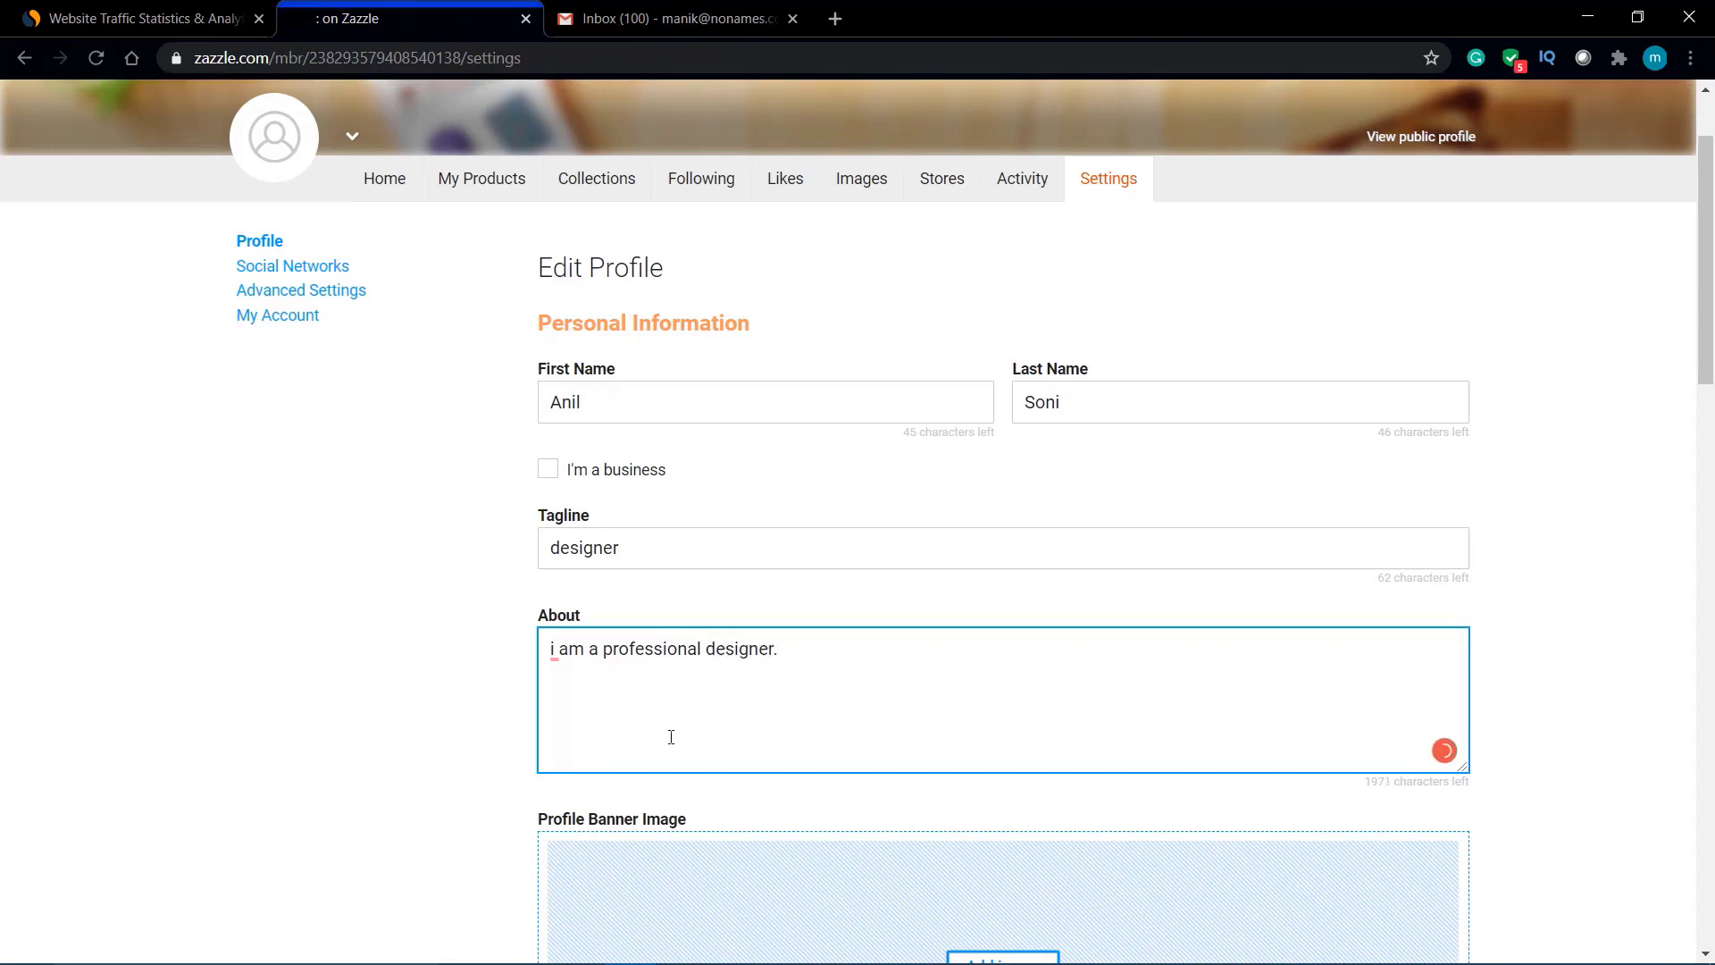
mouse_move(554, 650)
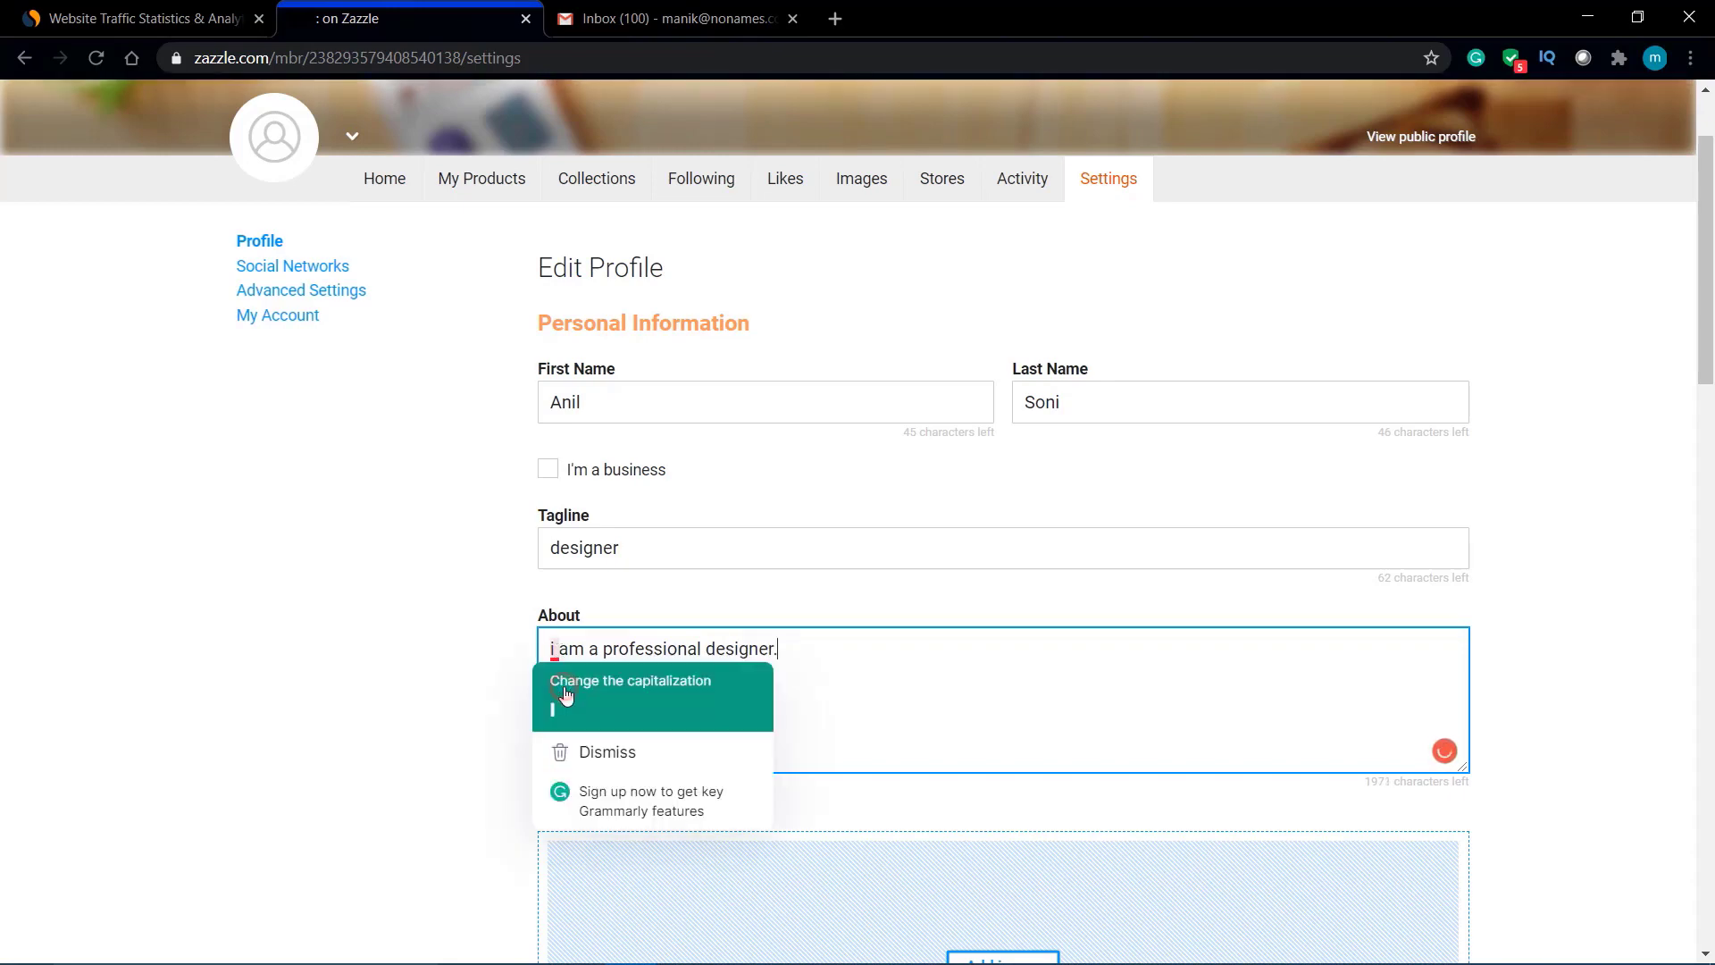
left_click(565, 695)
scroll(716, 715, "down", 6)
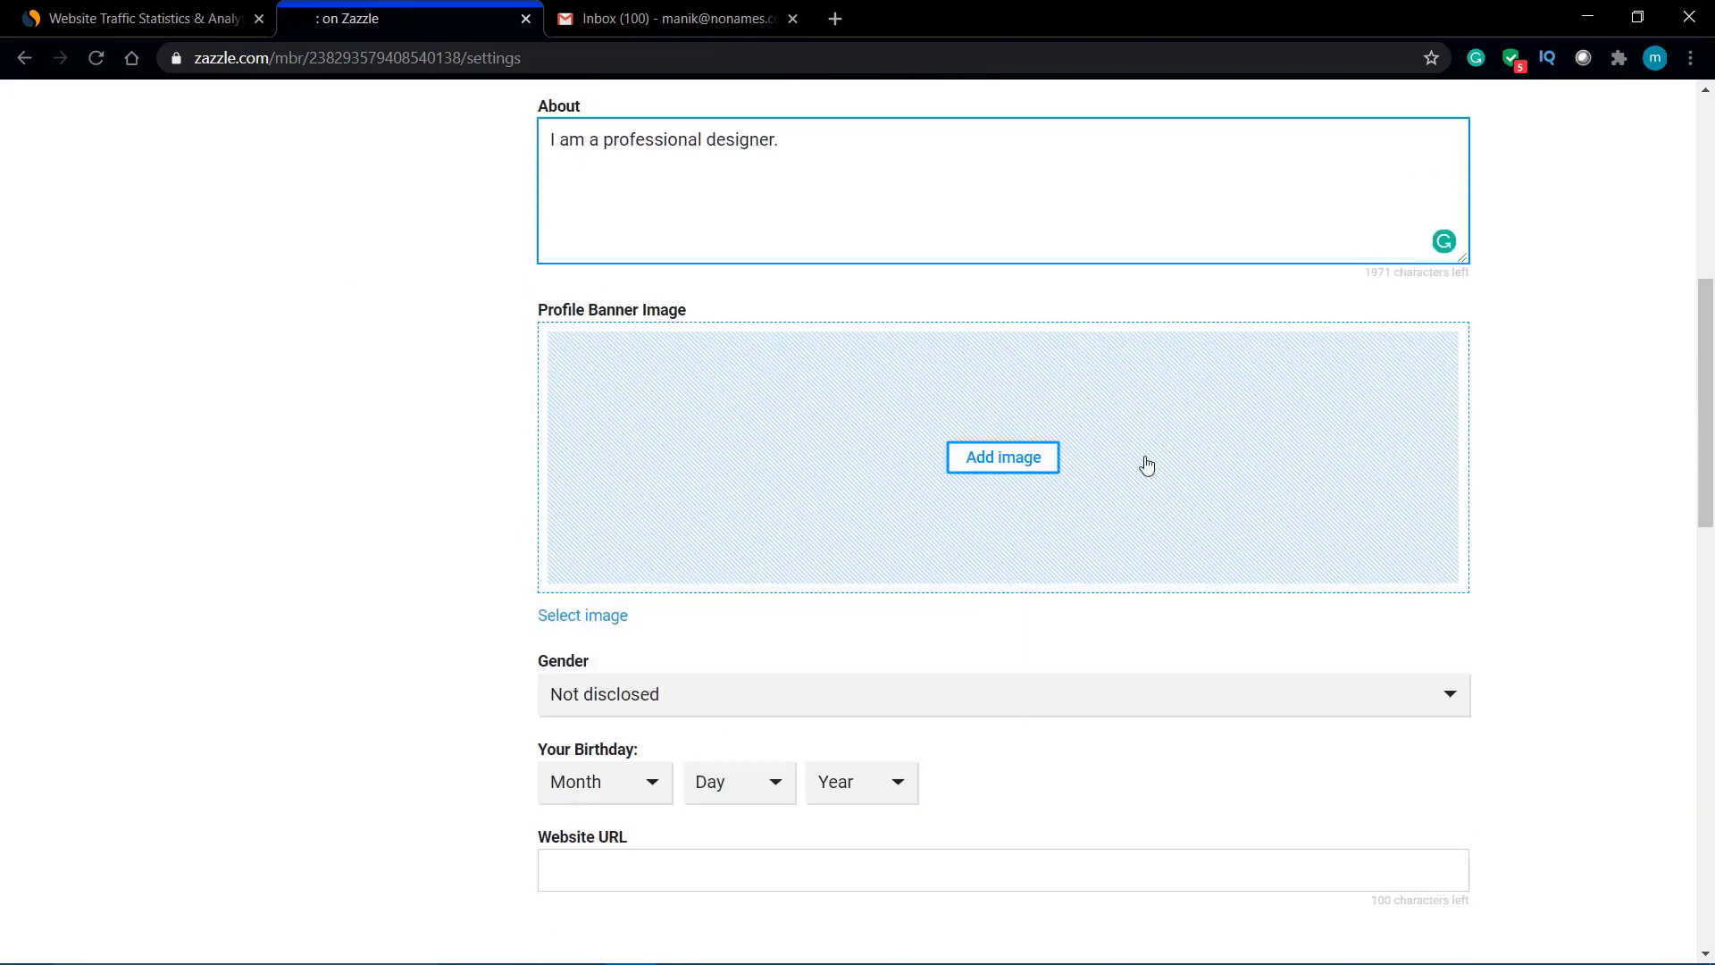
Step: Upload candy-sweet-gummy-89731.jpg as the profile banner, cropped to the middle band of candies
left_click(1010, 462)
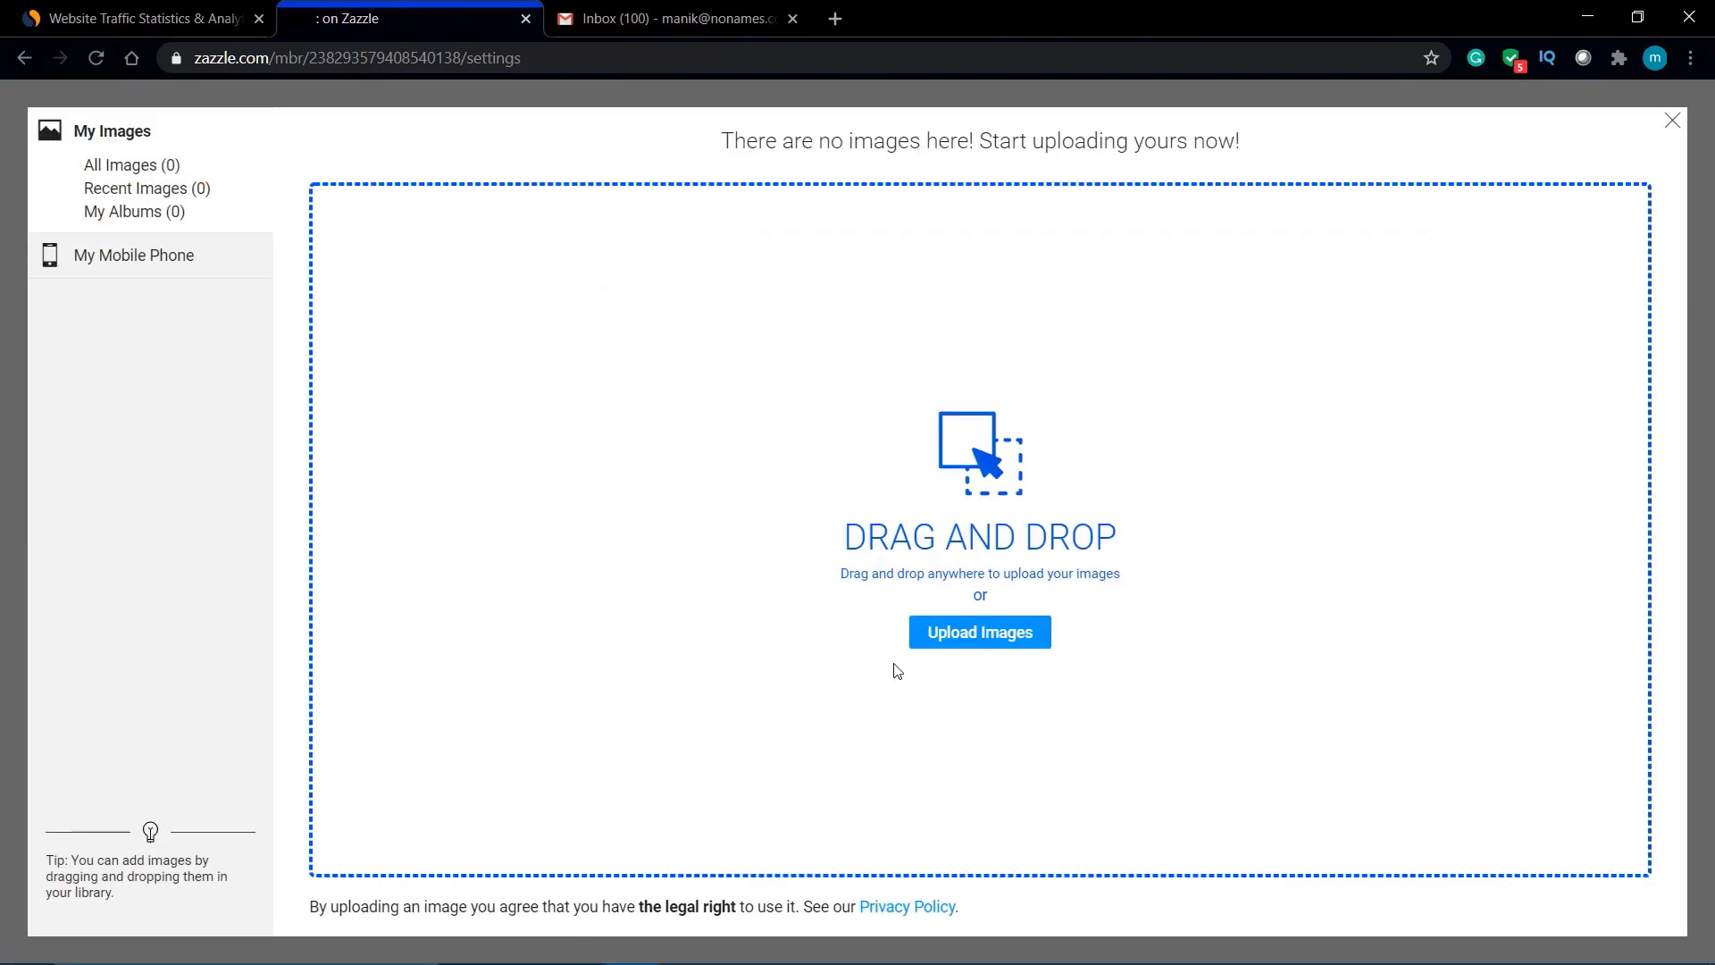
left_click(1005, 631)
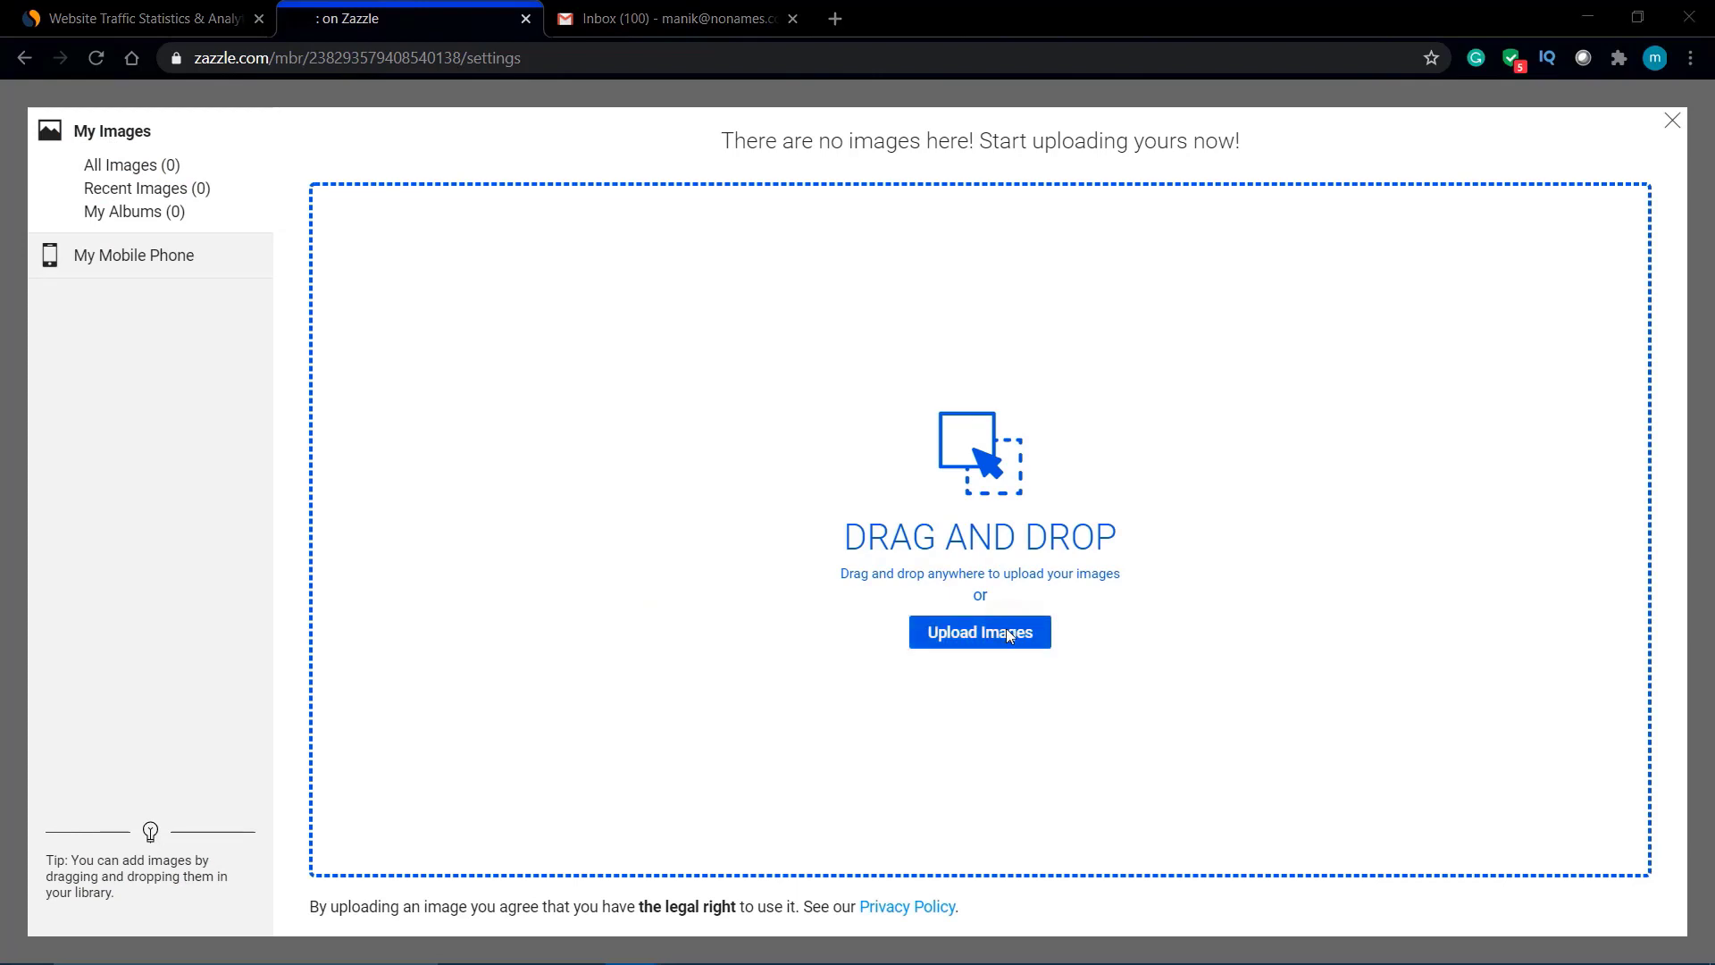
scroll(418, 373, "down", 6)
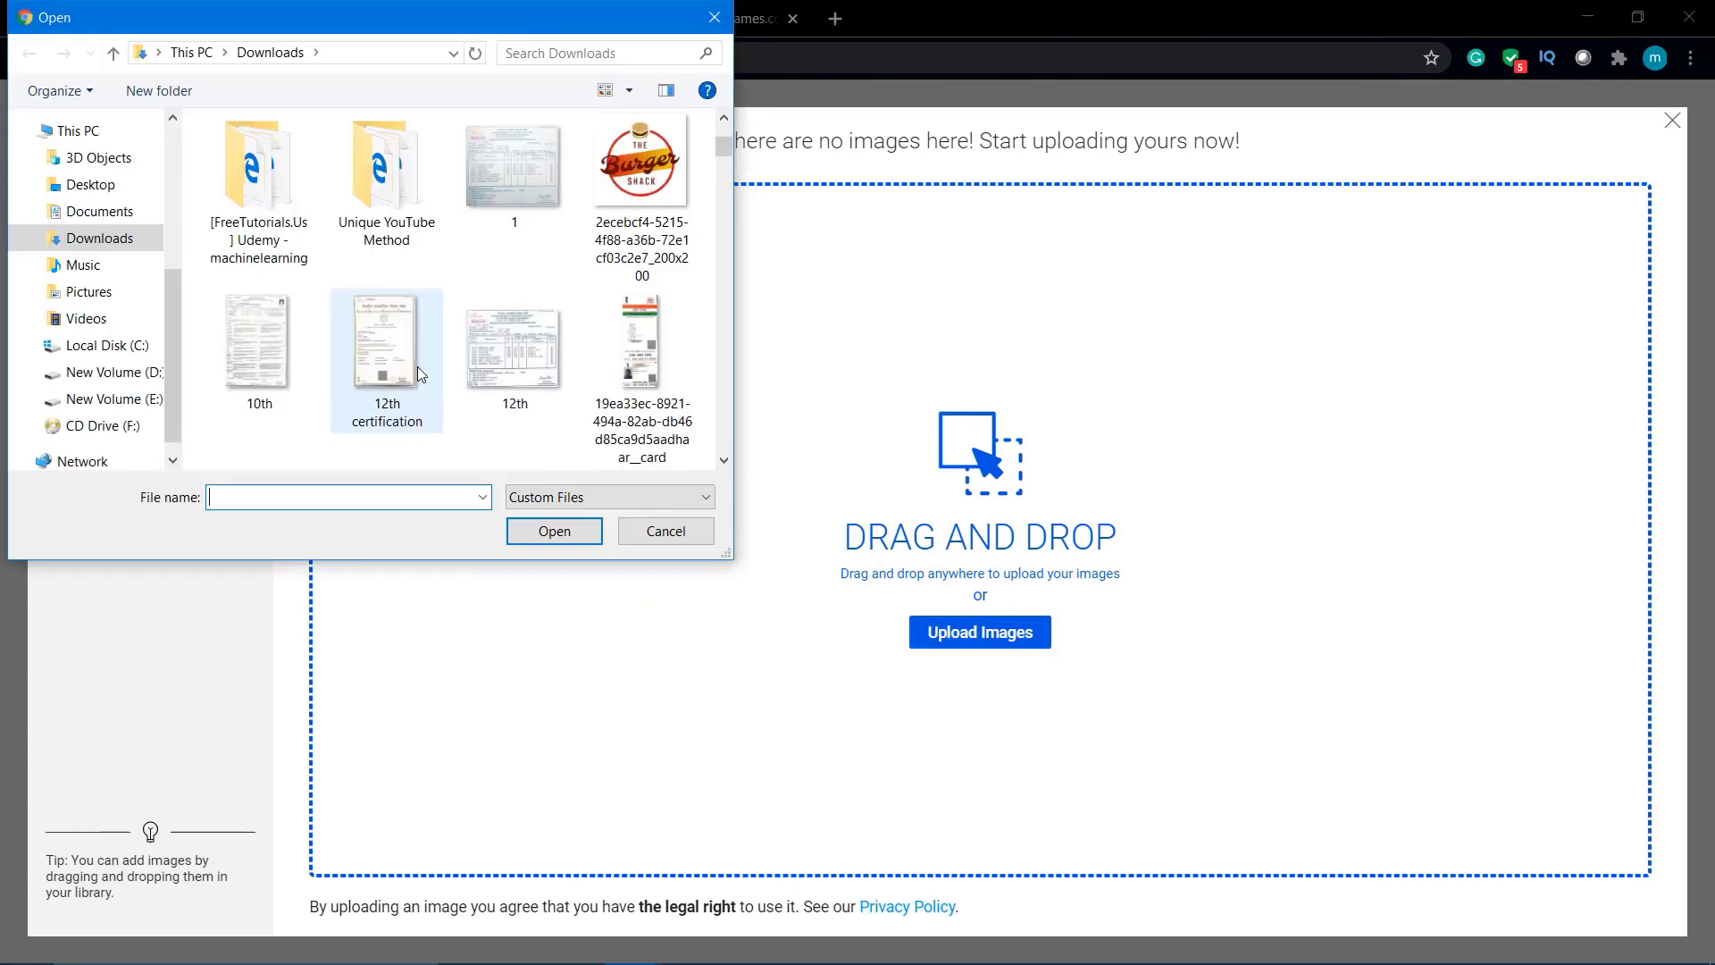
scroll(418, 373, "down", 6)
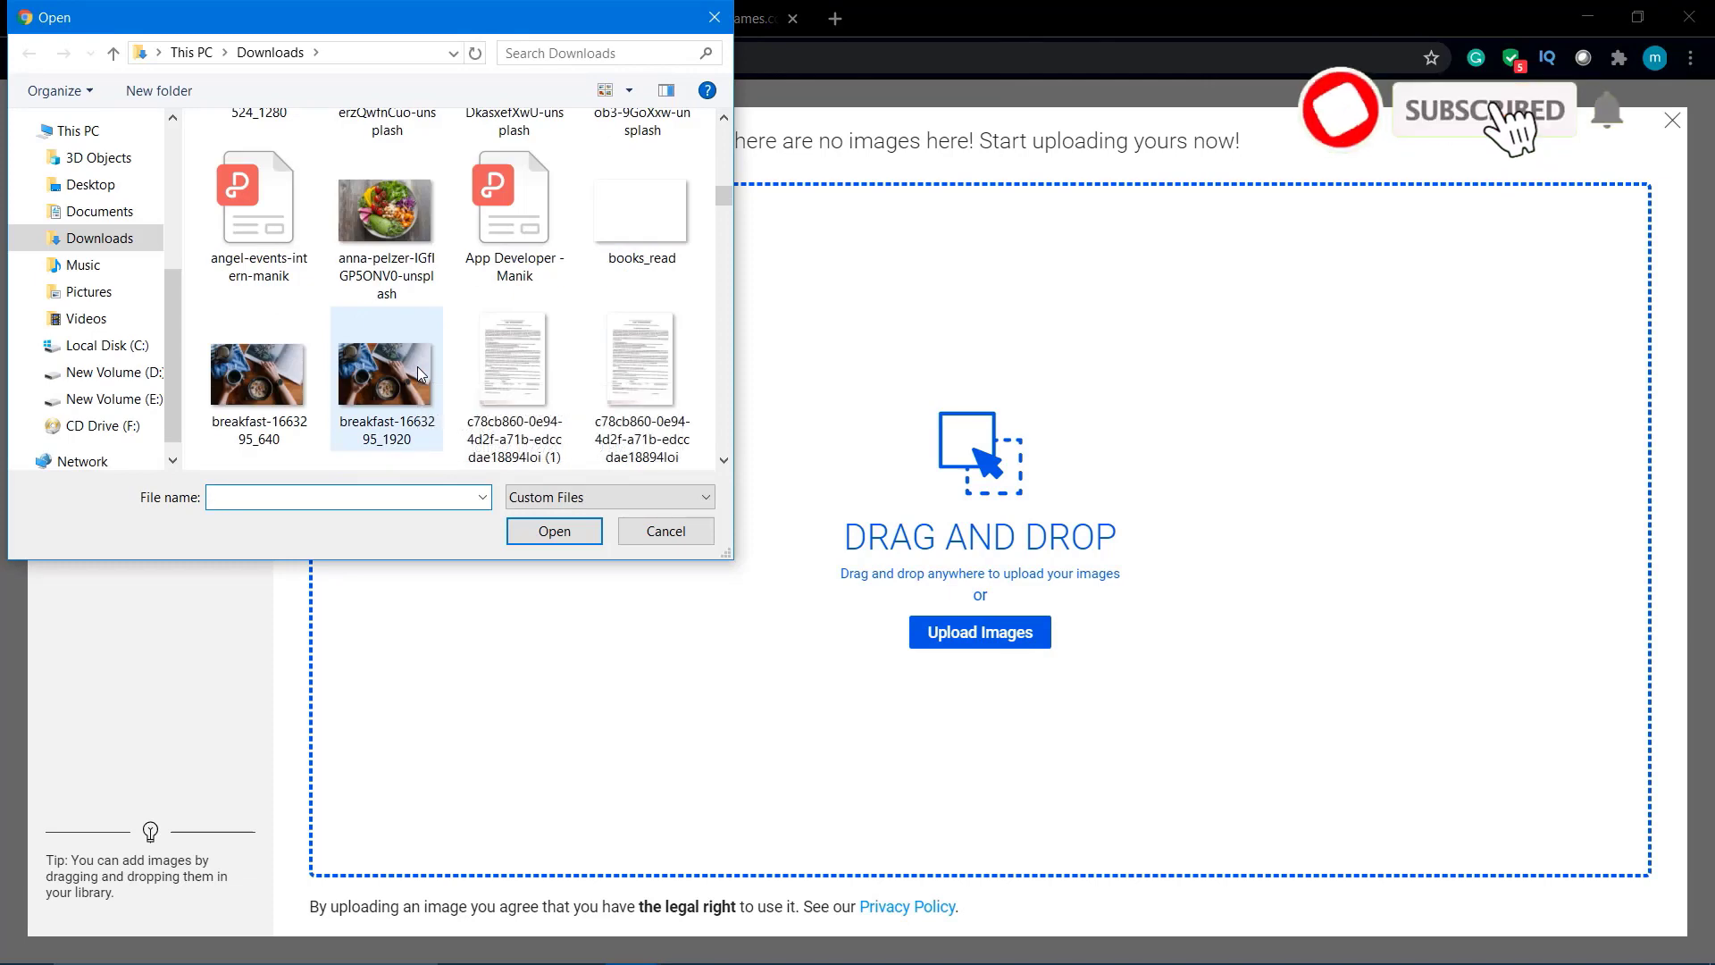
double_click(675, 190)
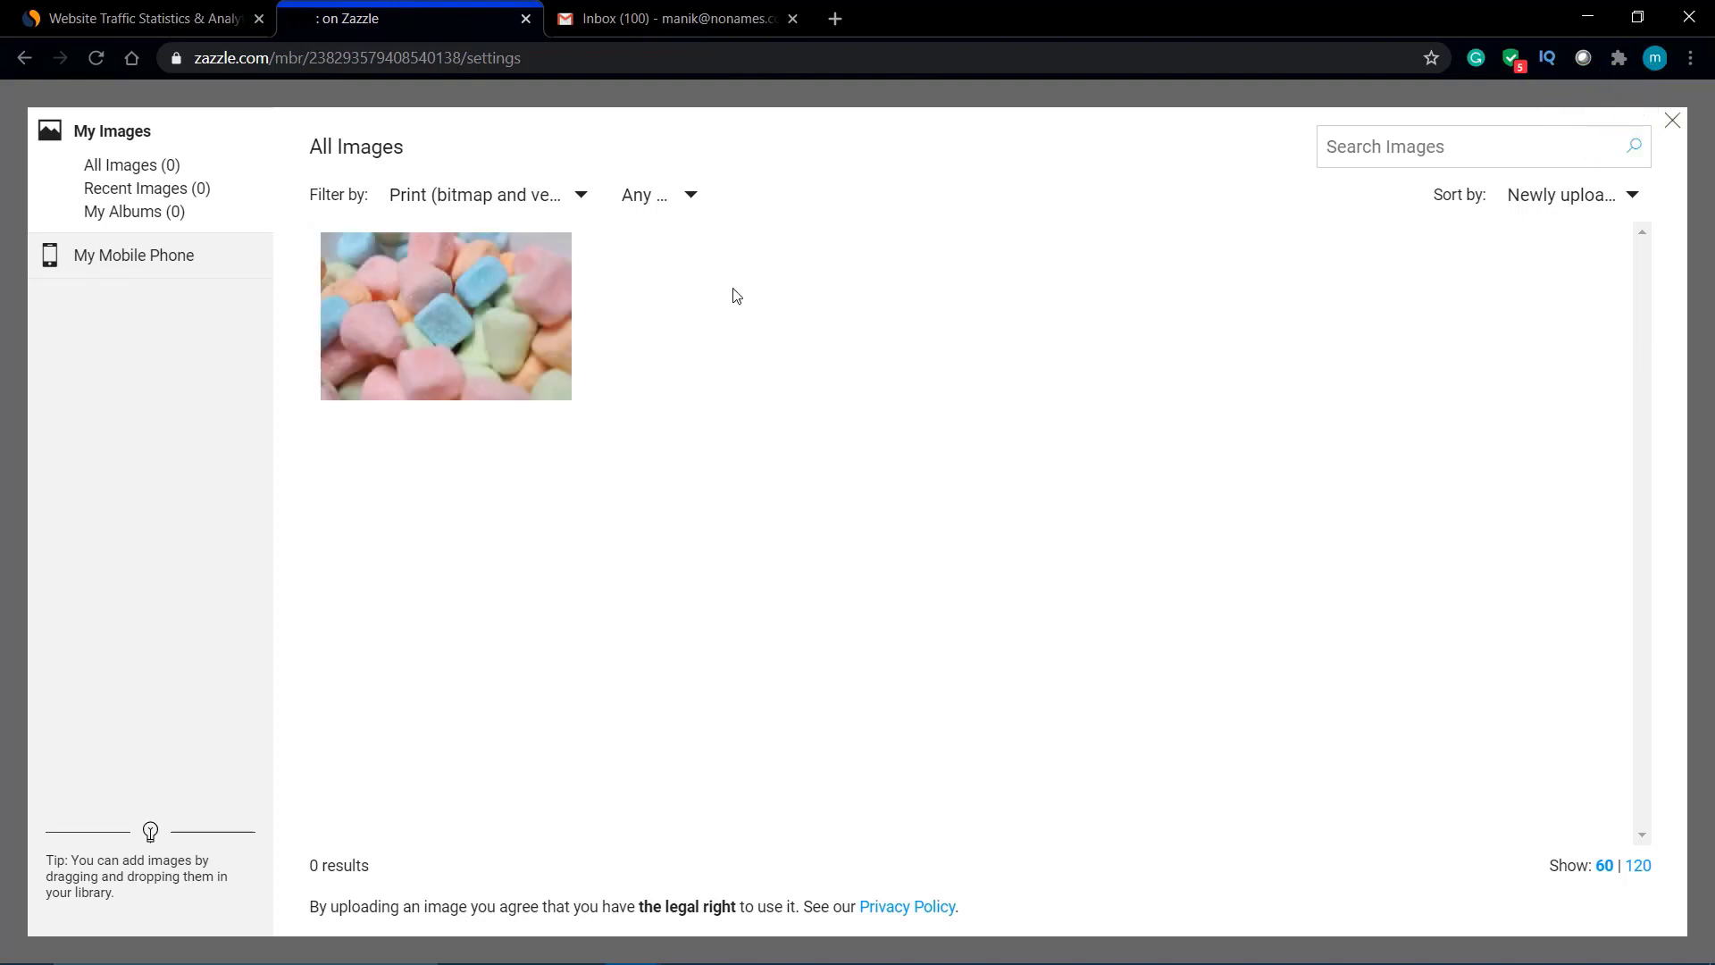
left_click(507, 272)
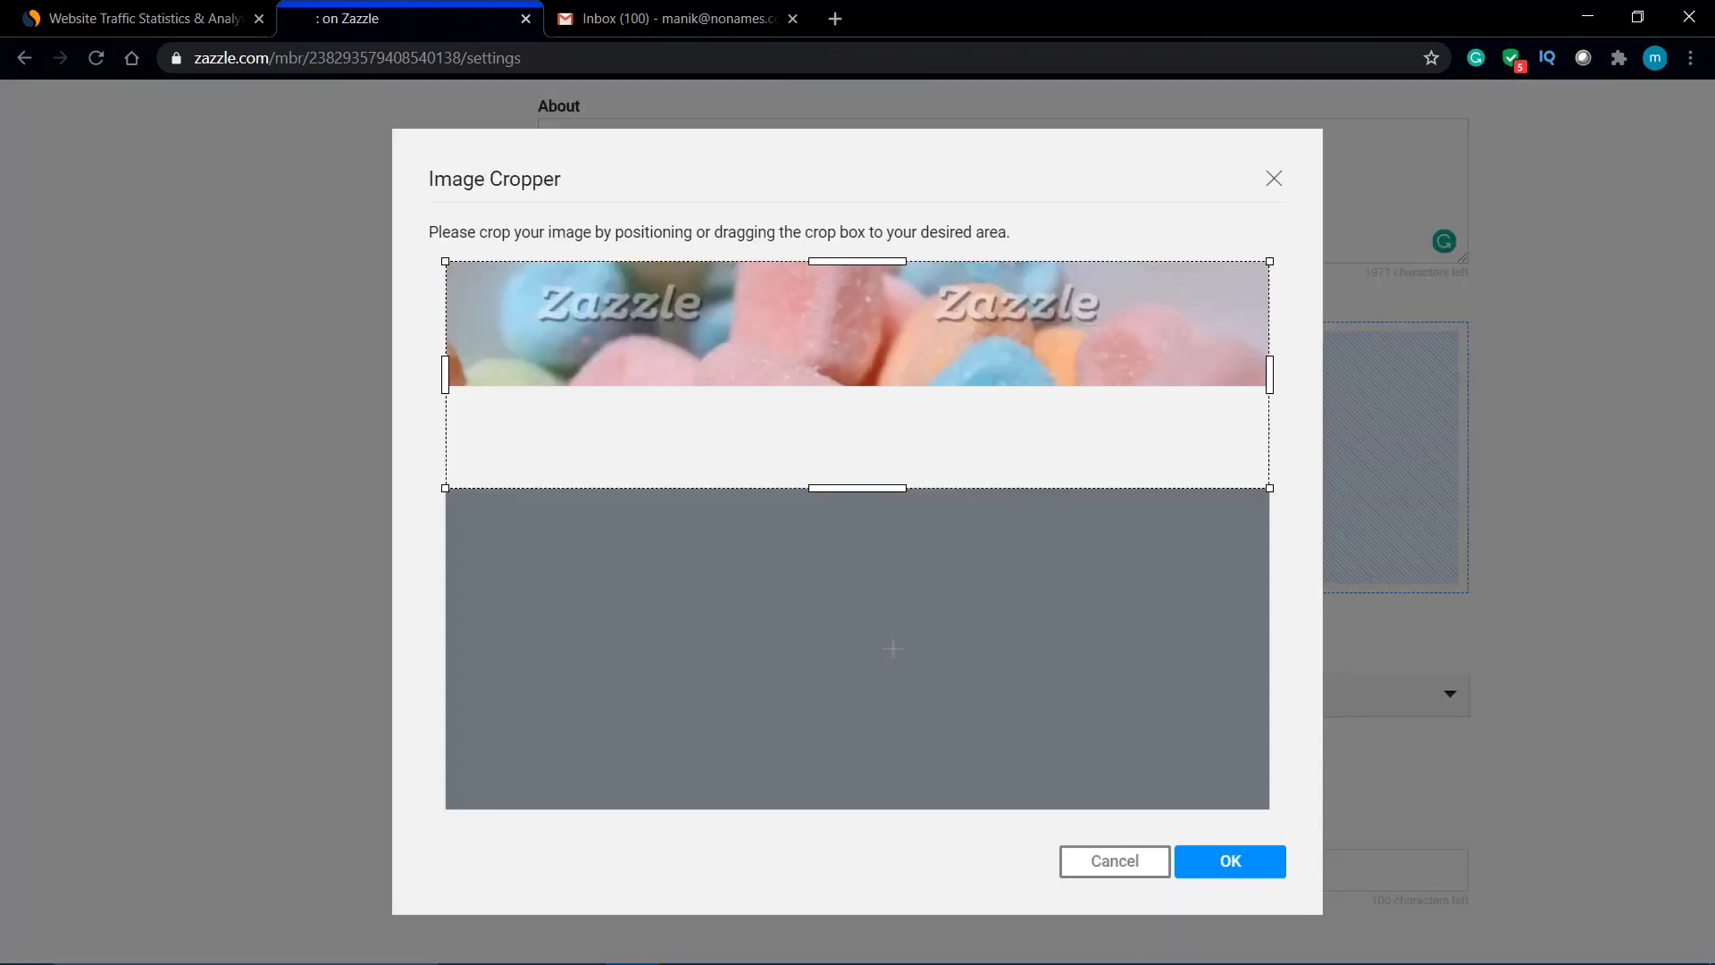
left_click_drag(951, 279, 961, 422)
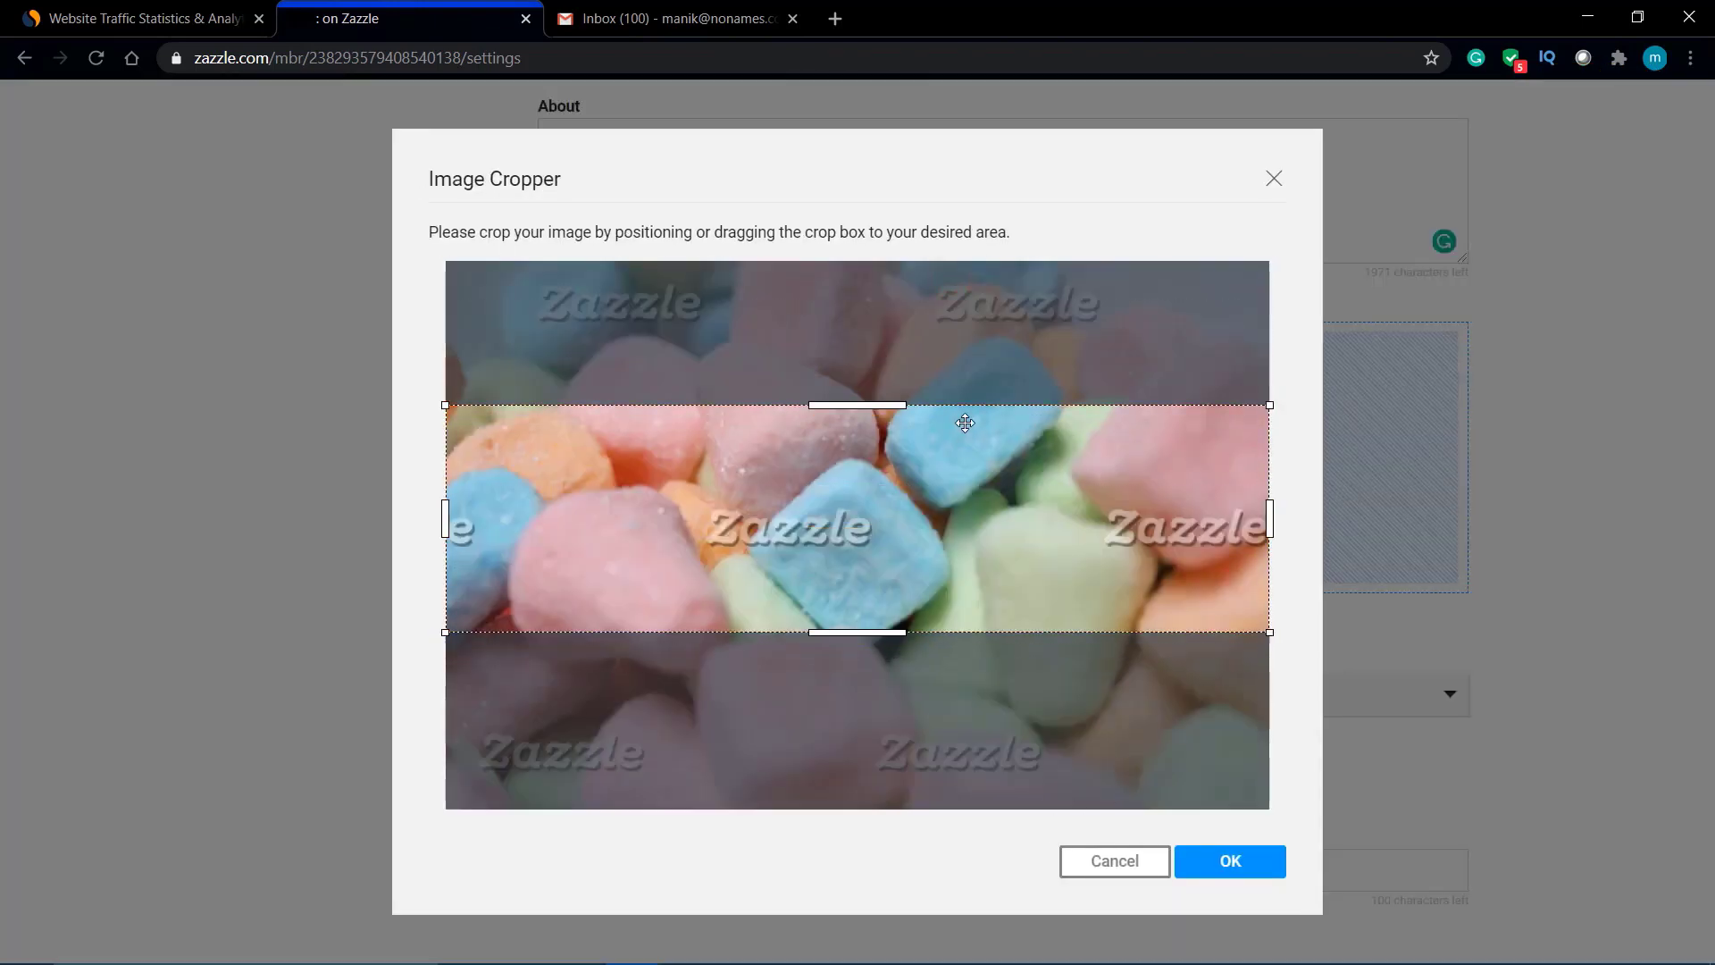
left_click(1205, 862)
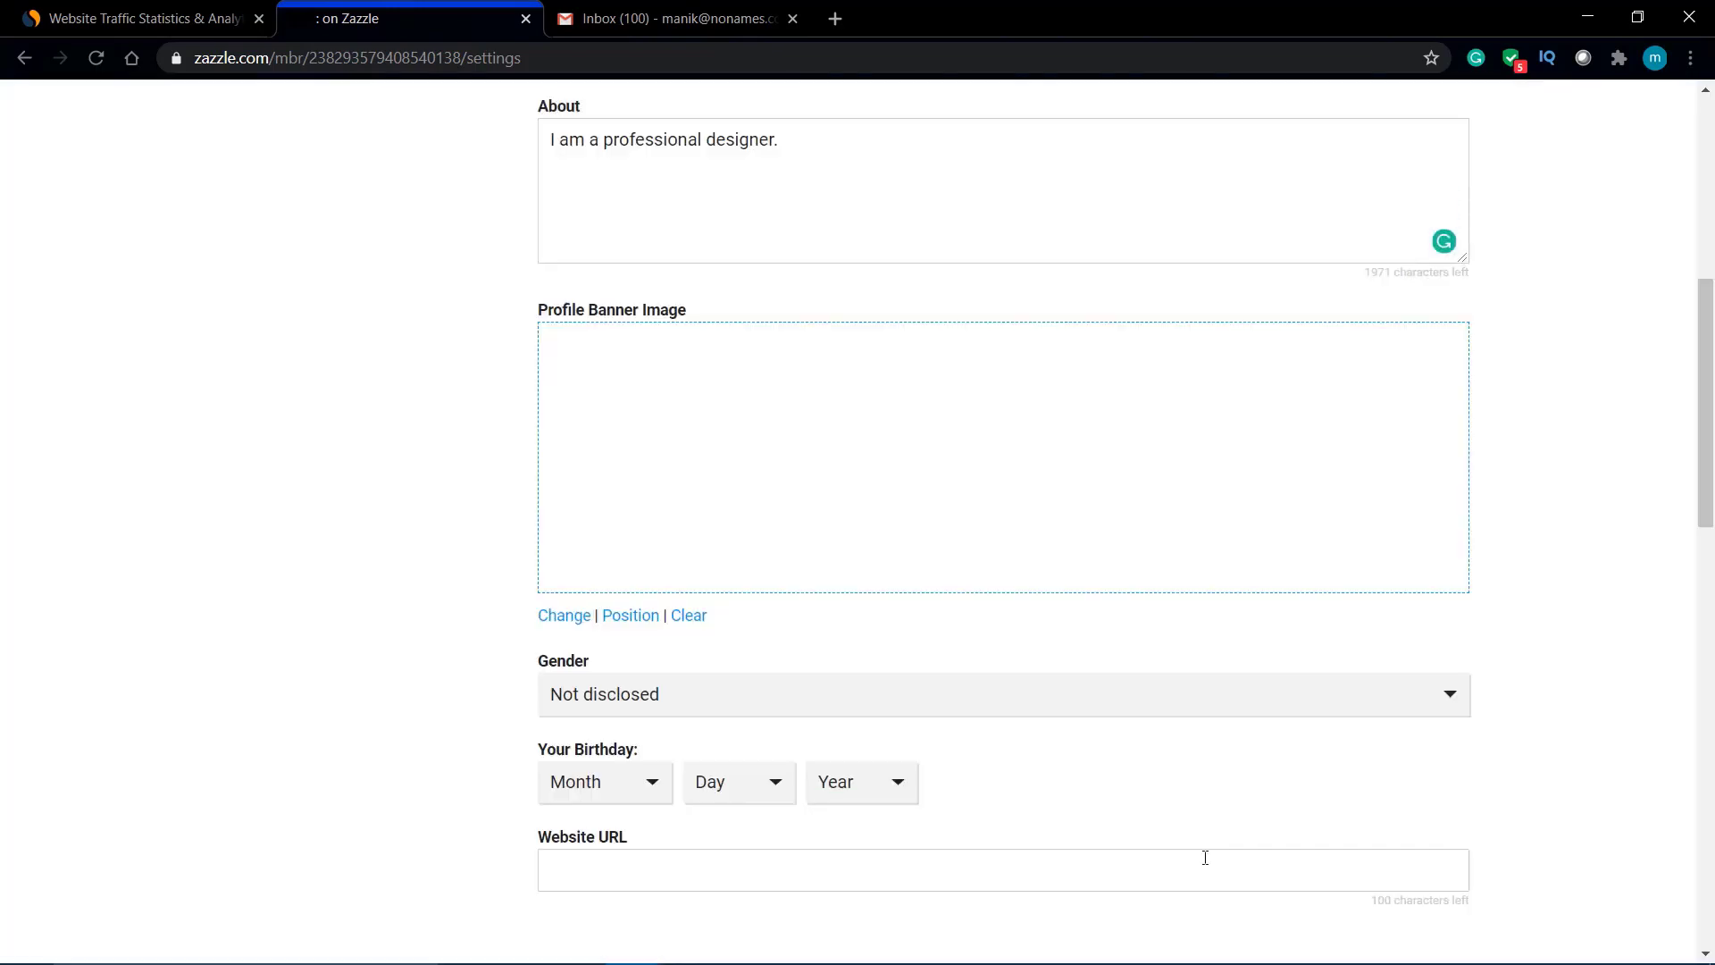
Step: Set gender to Male and birthday to January 1, 1998
scroll(831, 452, "up", 4)
scroll(831, 452, "down", 5)
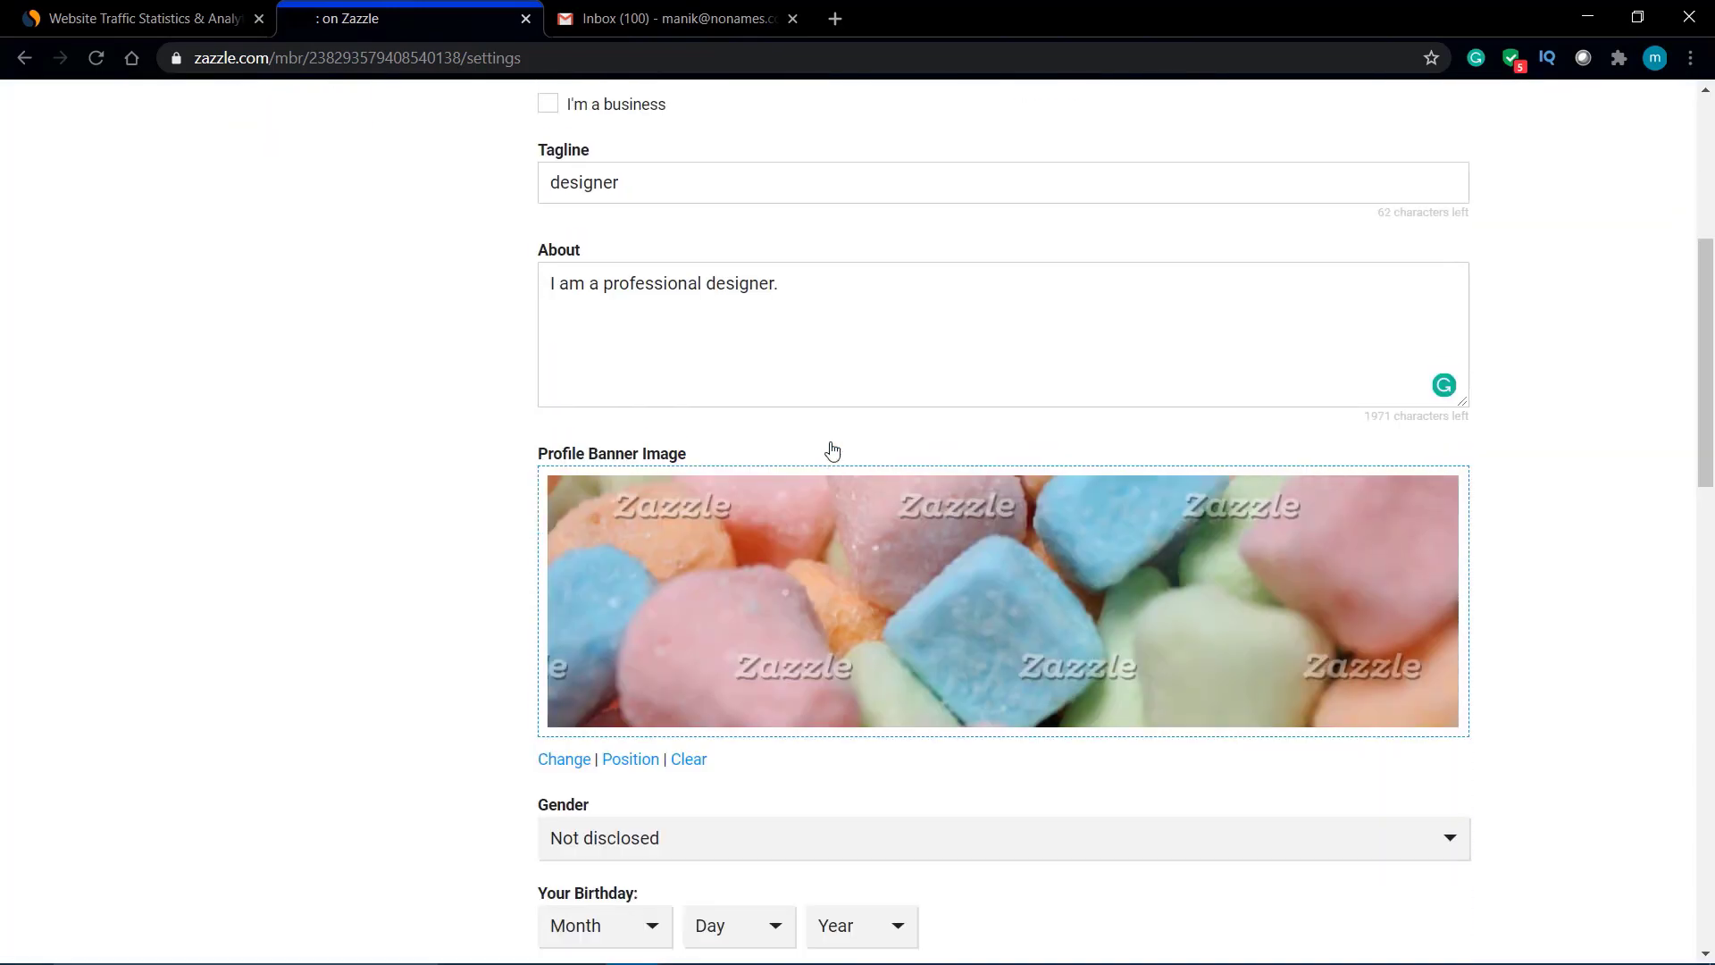
scroll(831, 450, "down", 3)
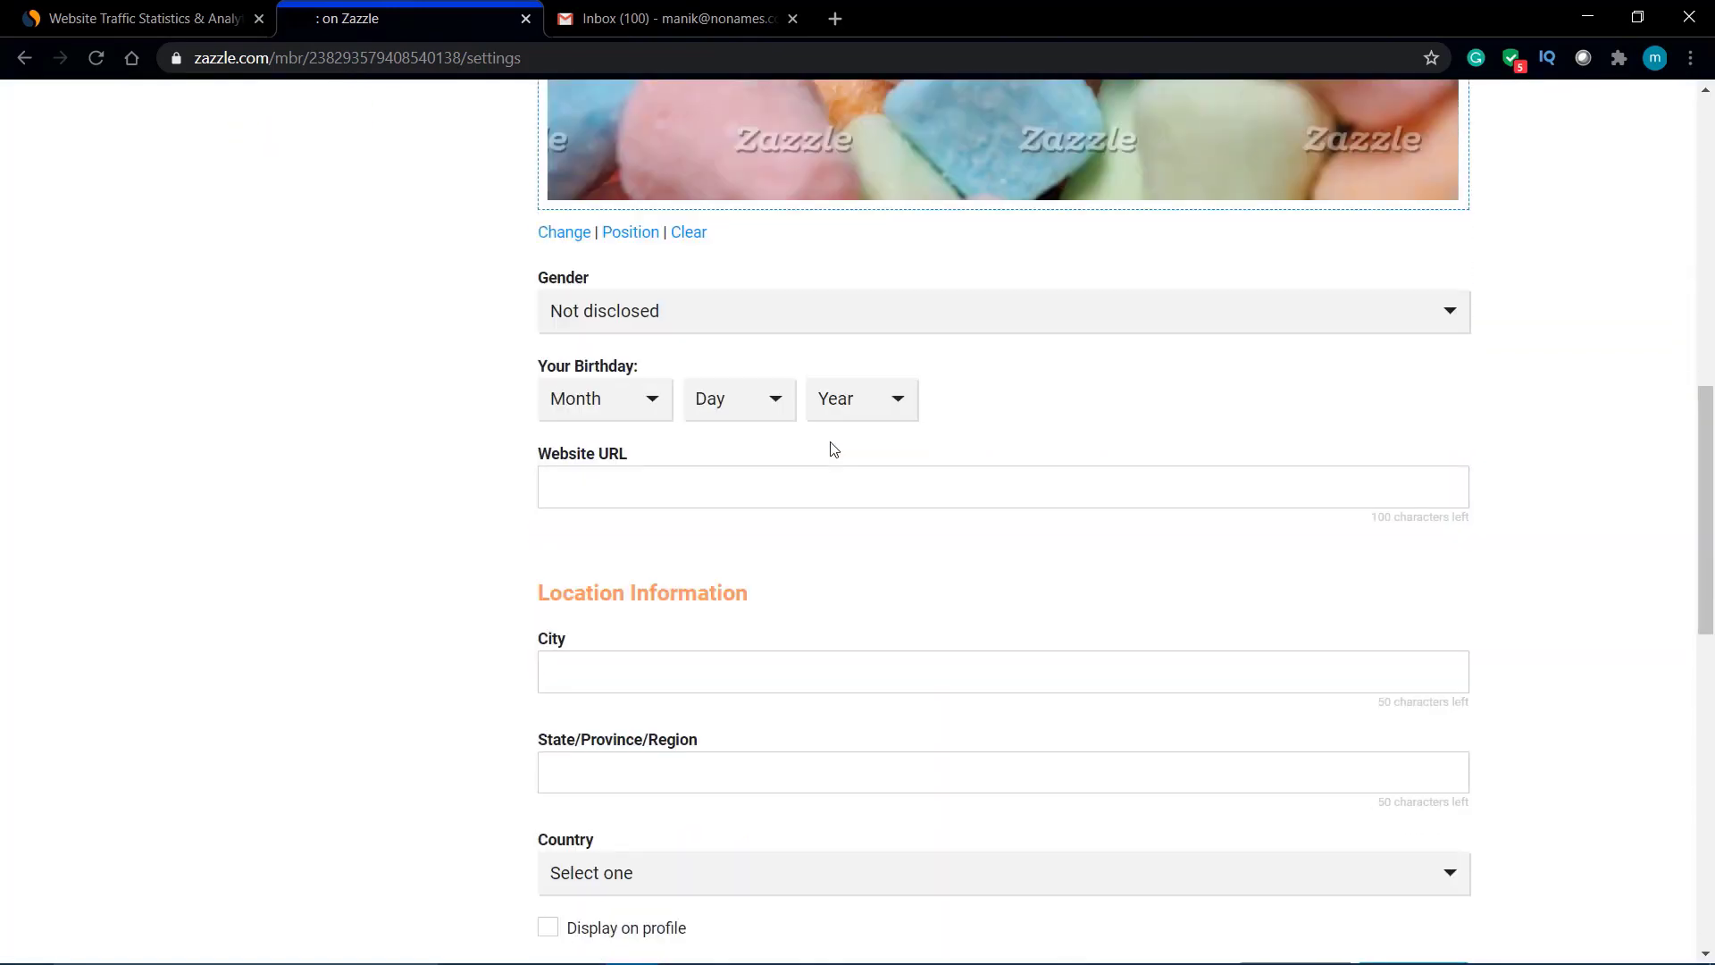
left_click(747, 314)
left_click(671, 390)
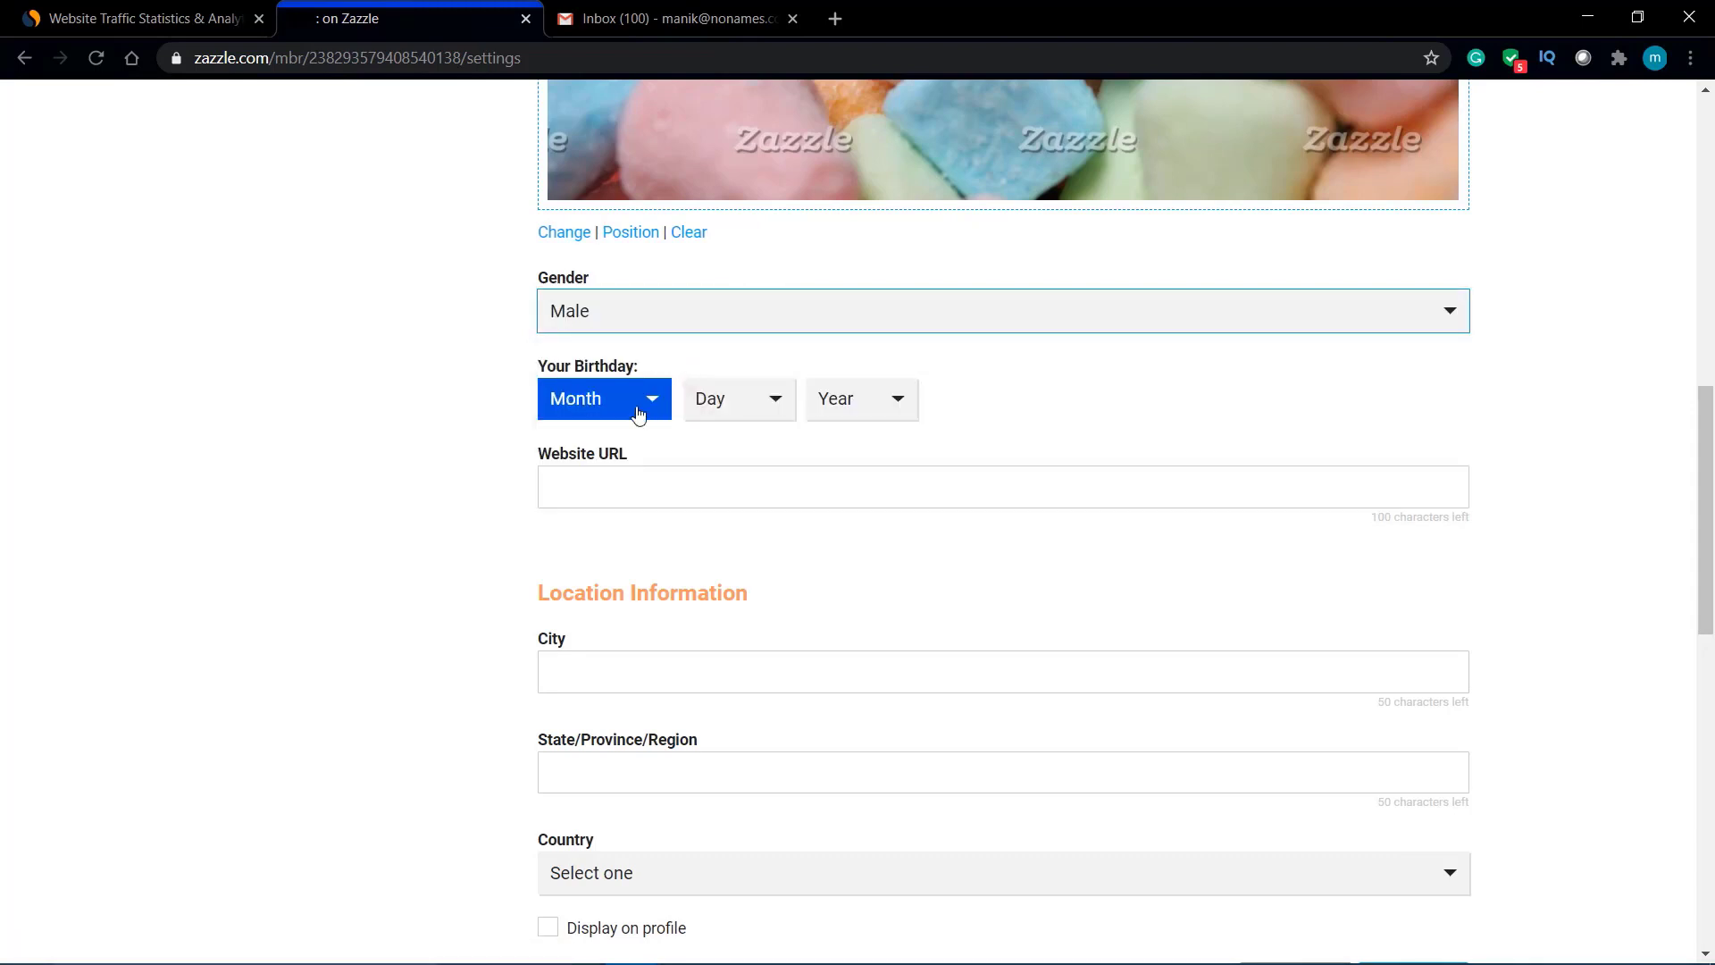
left_click(637, 413)
left_click(582, 442)
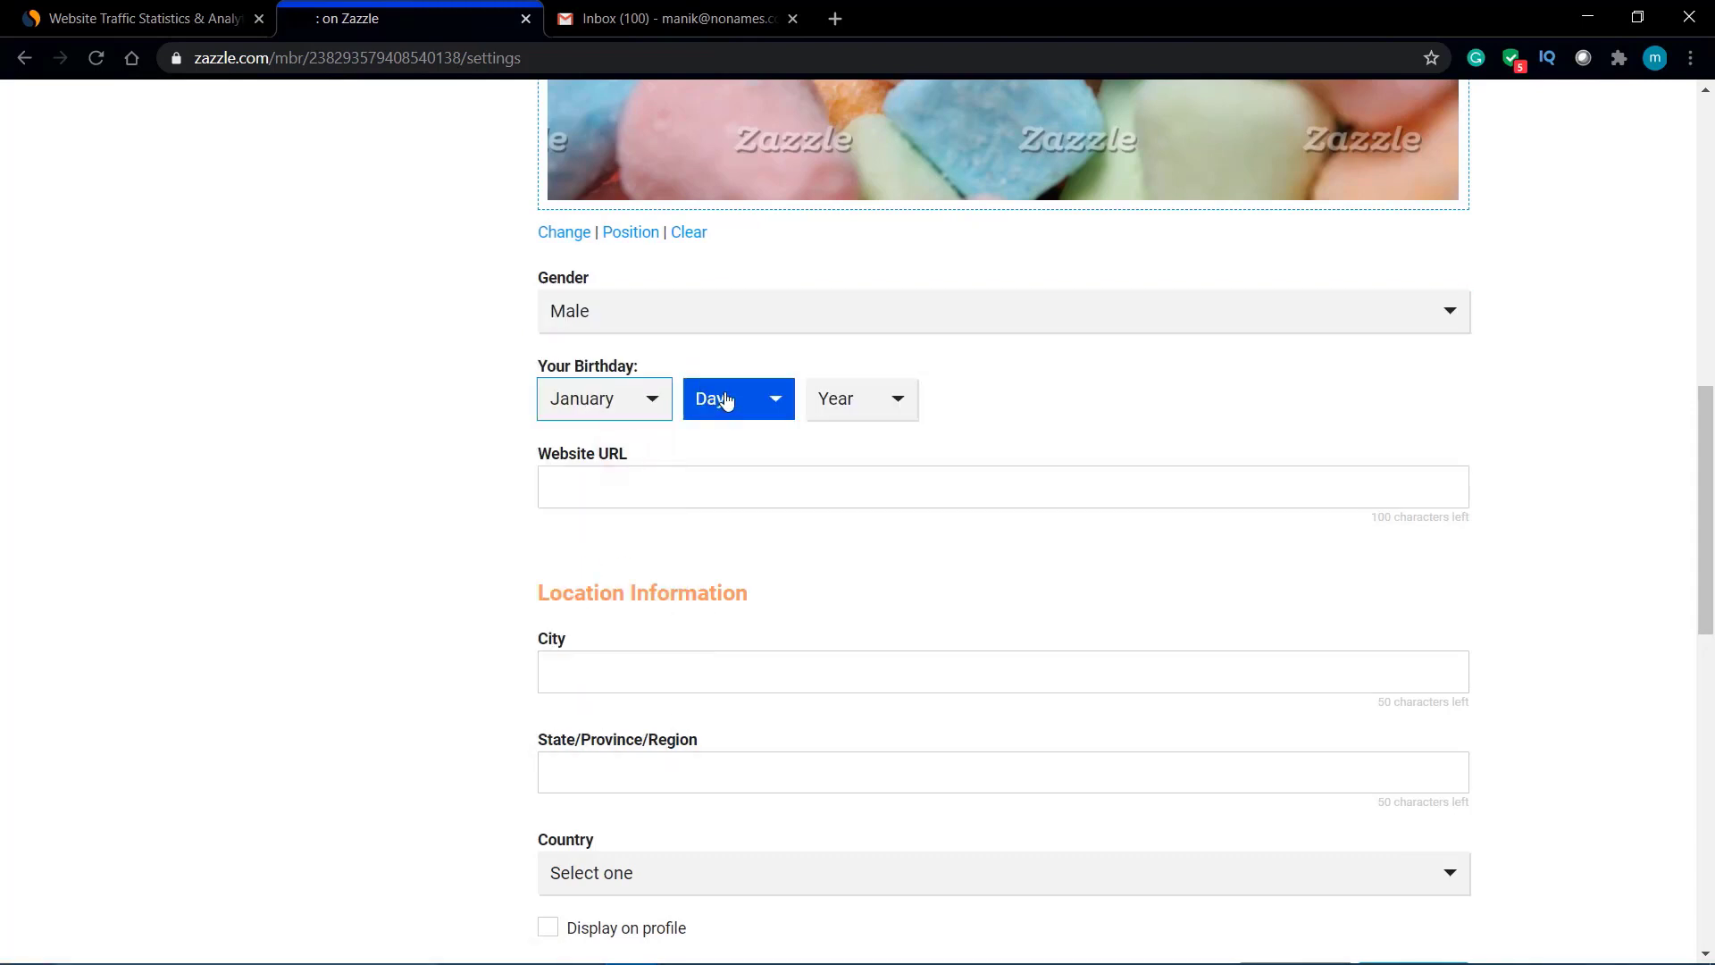
left_click(726, 398)
left_click(715, 462)
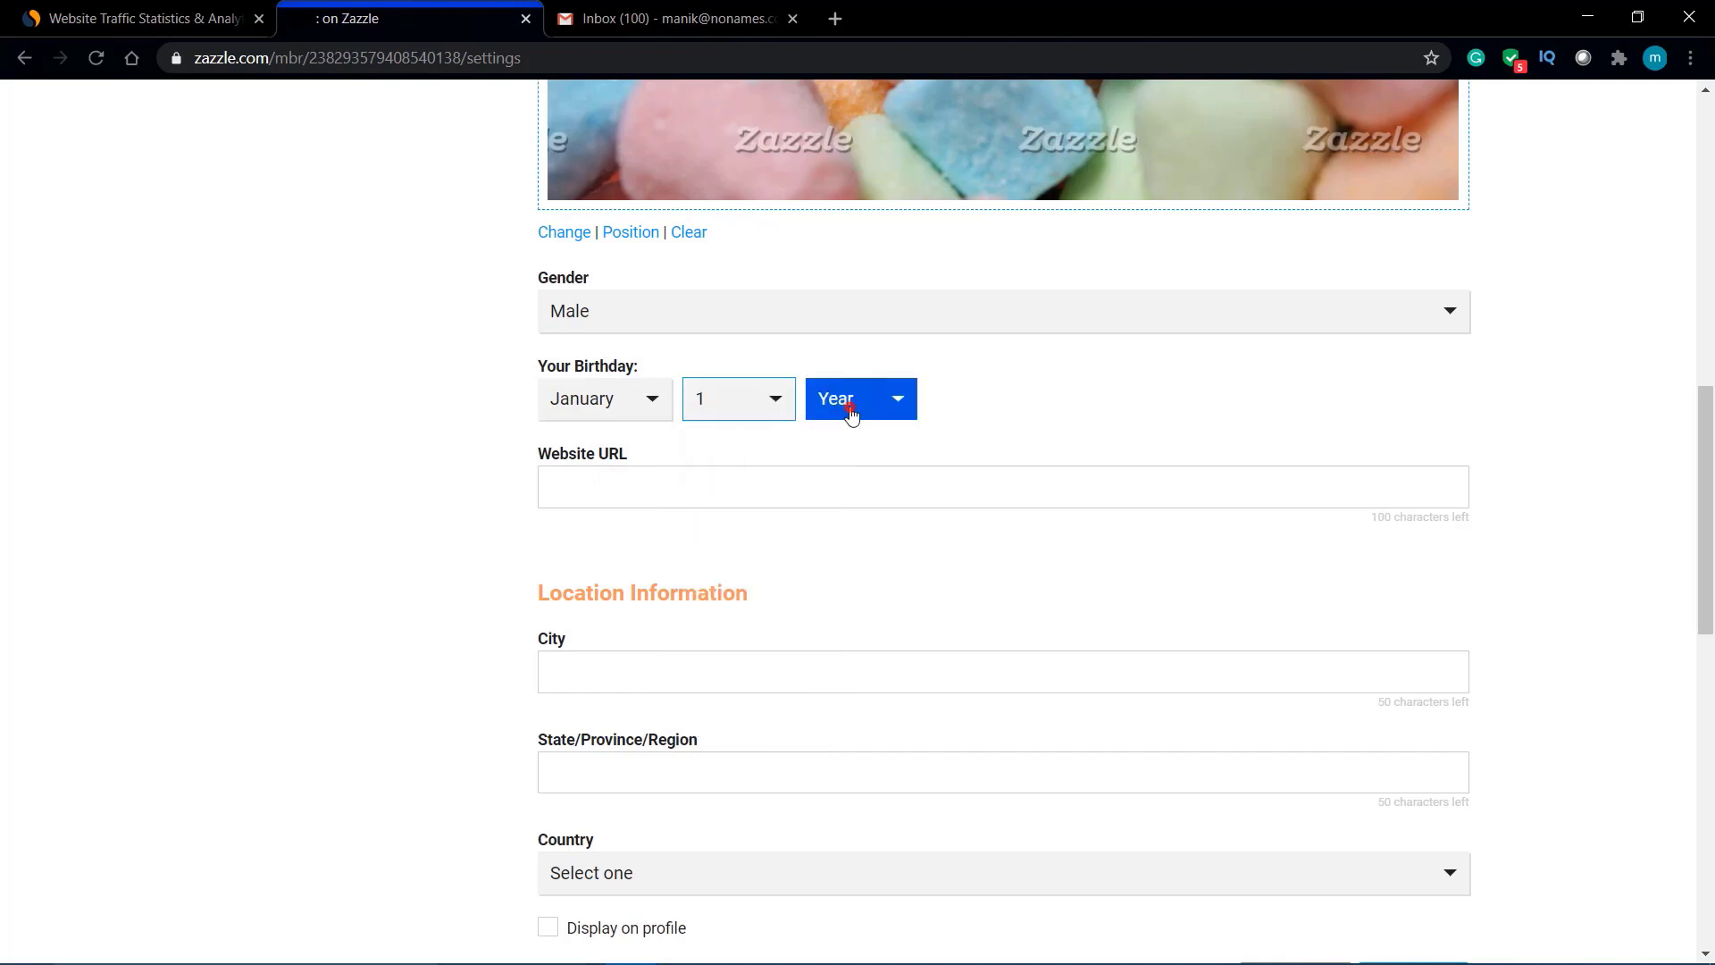
left_click(850, 410)
scroll(862, 662, "down", 5)
scroll(862, 662, "down", 4)
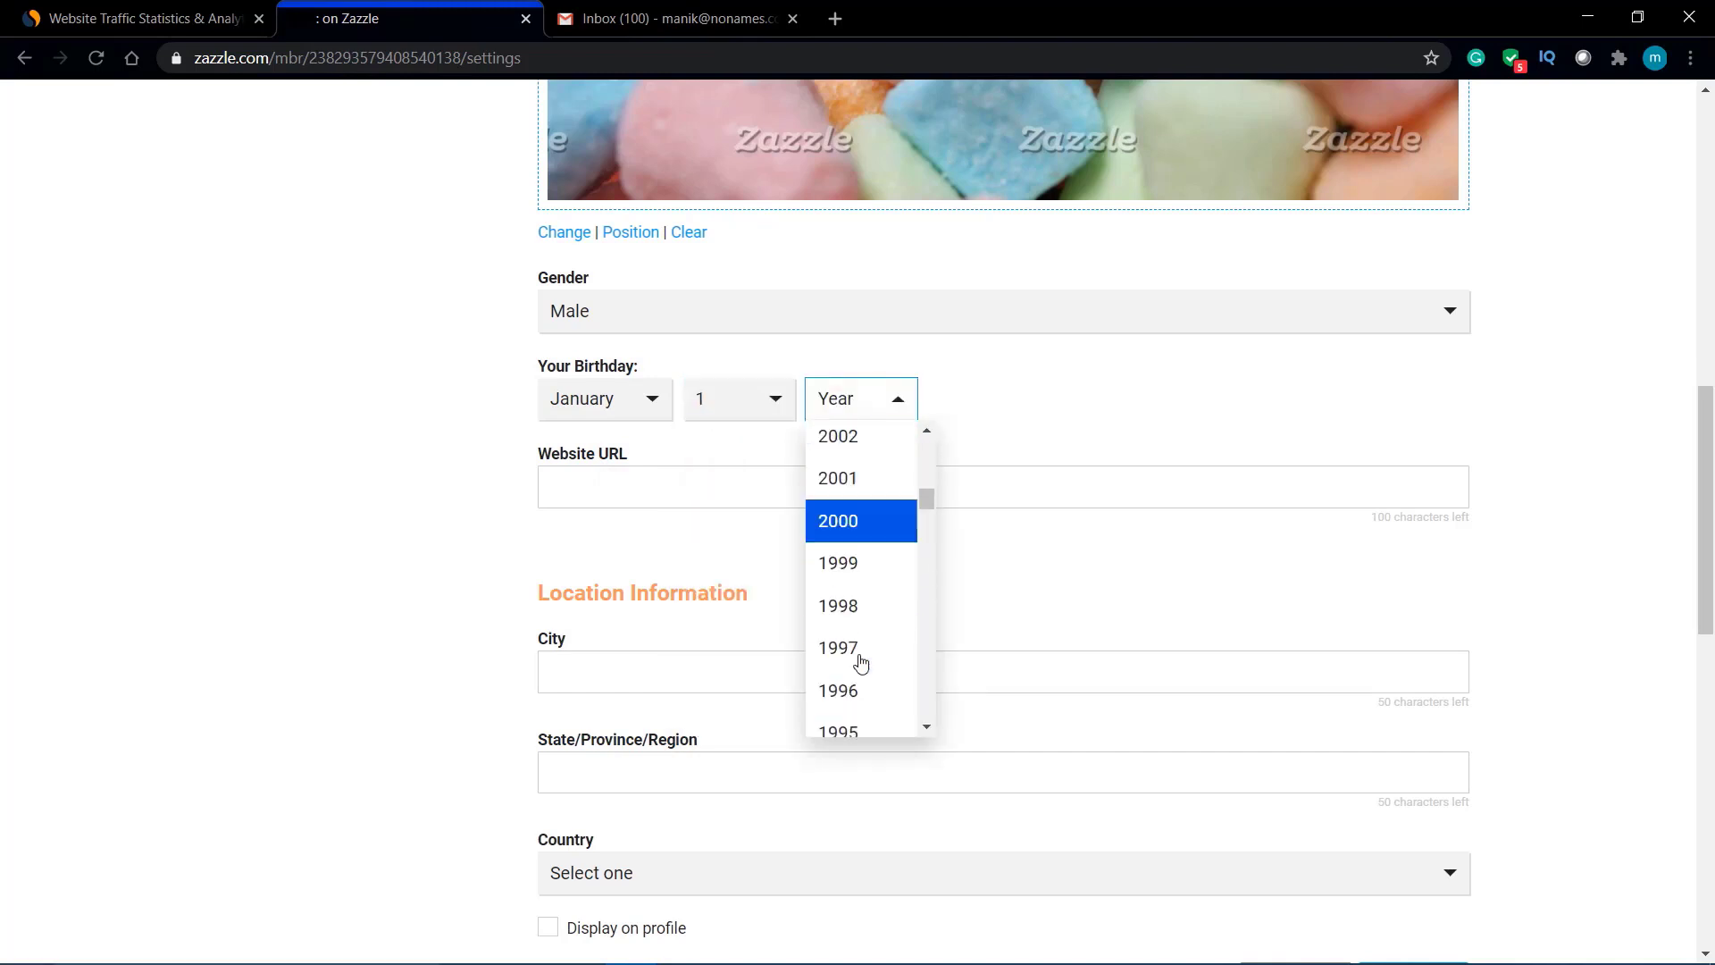
left_click(888, 552)
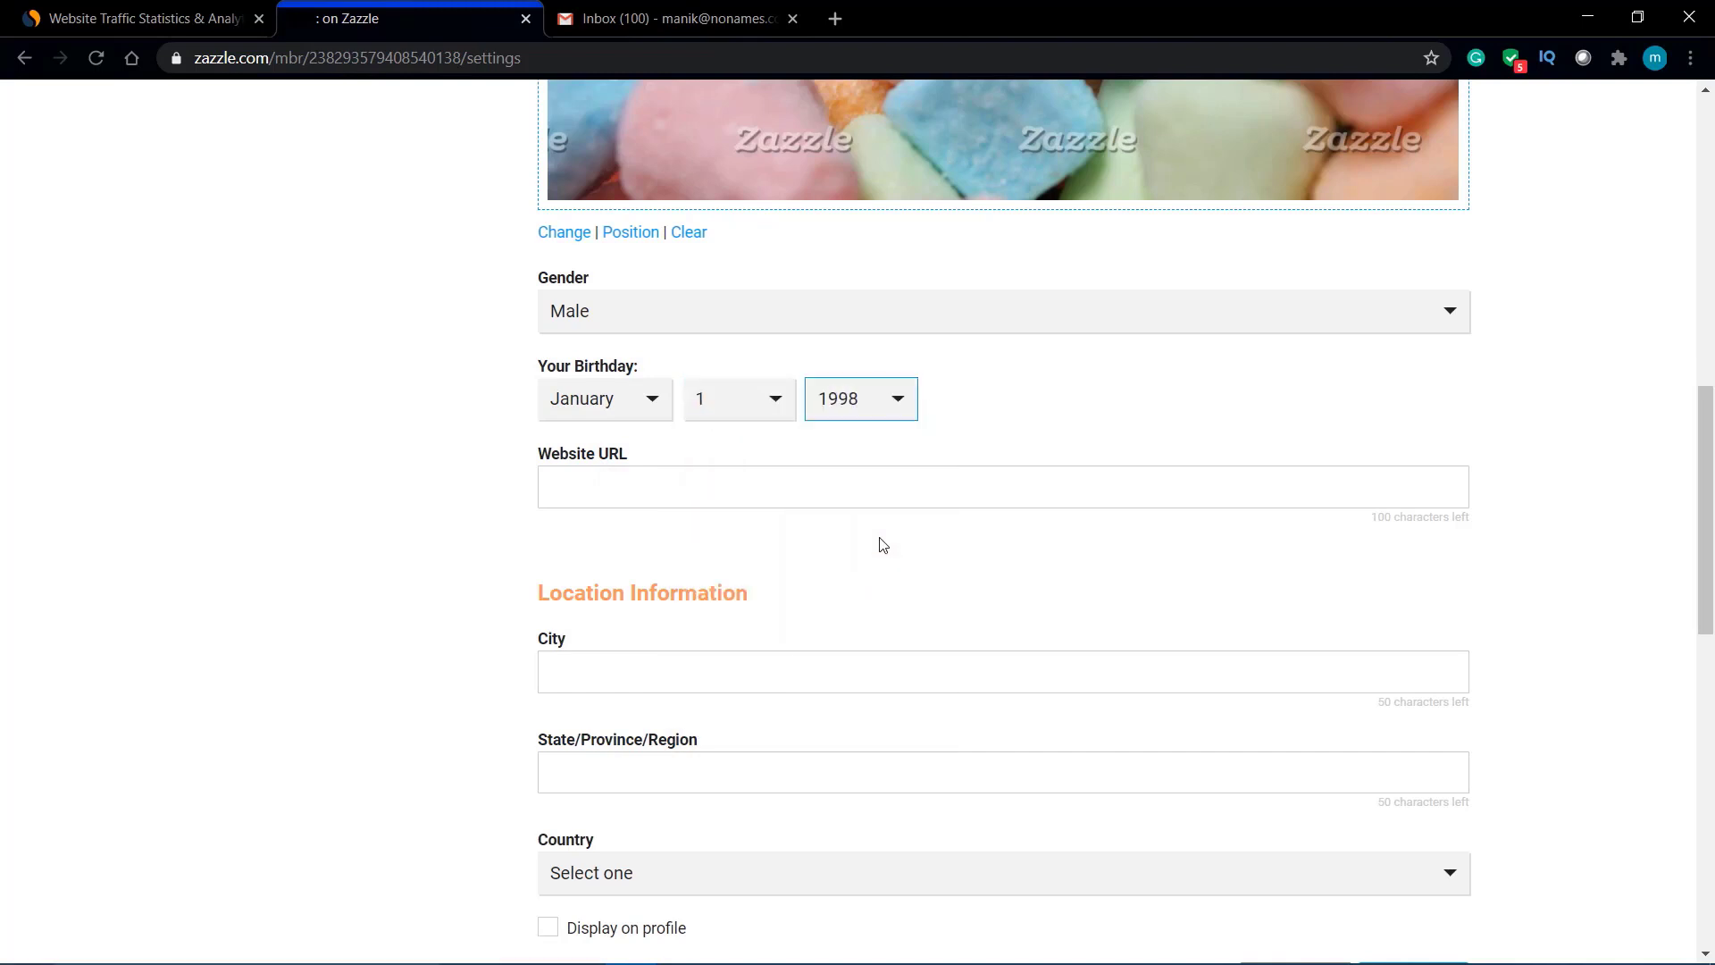
Step: Autofill the location as New Delhi, Delhi, India, display it on the profile, and save
scroll(930, 500, "down", 2)
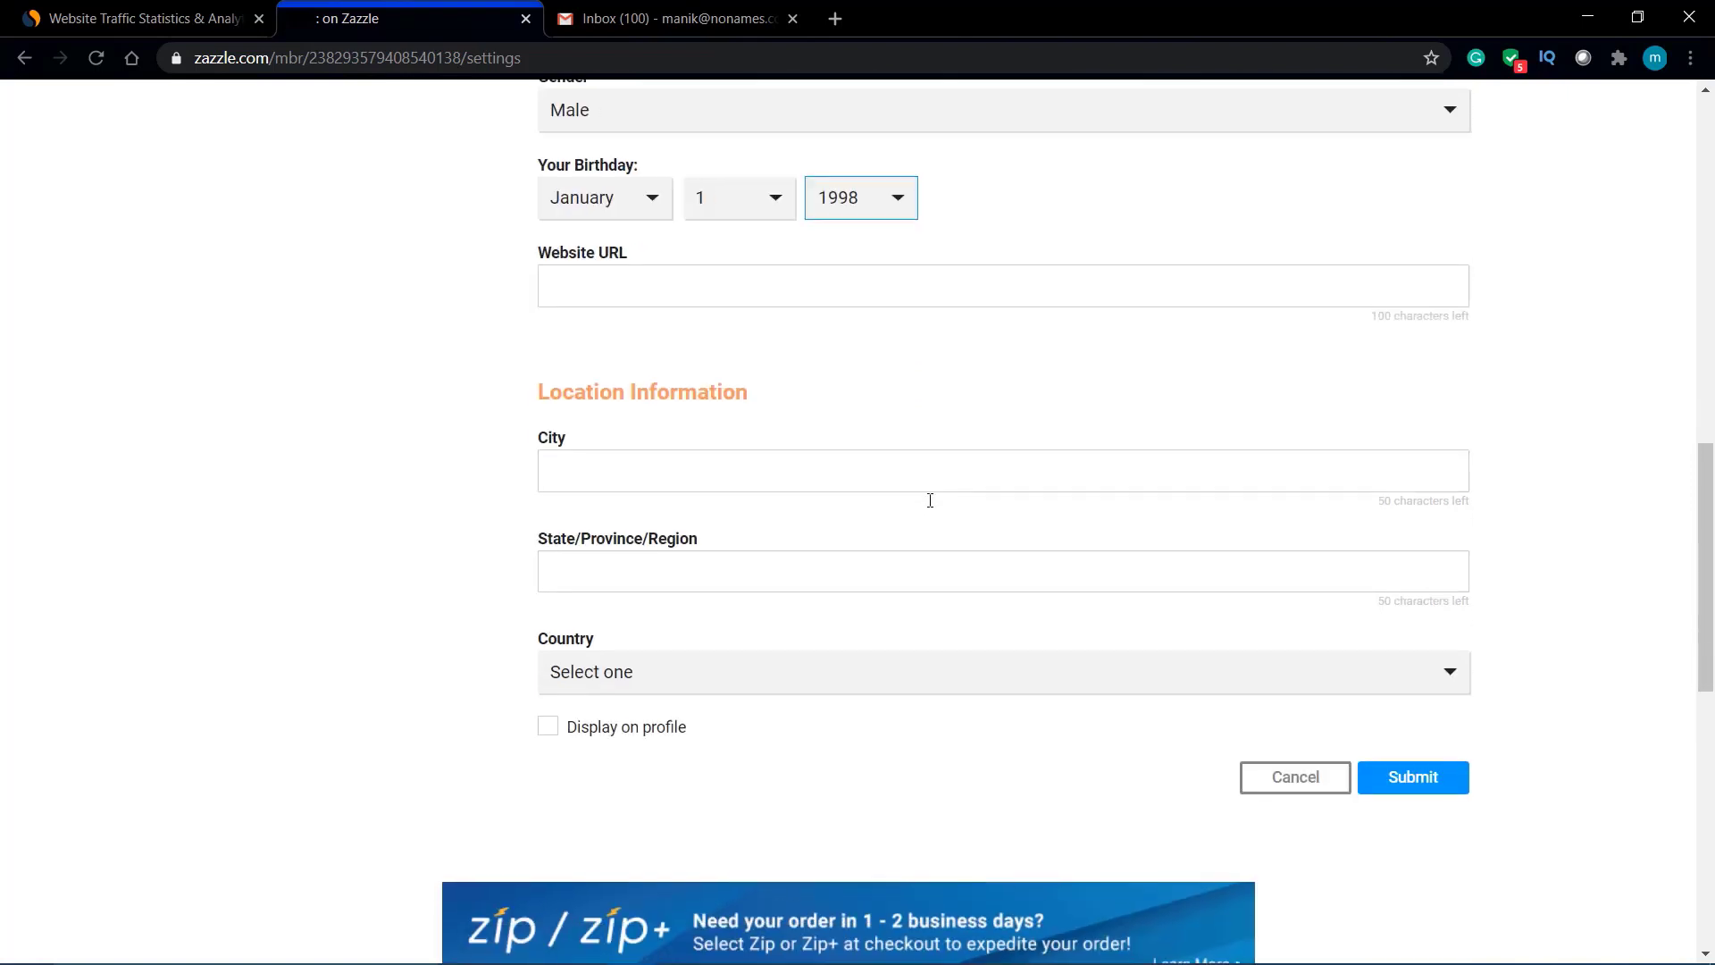
left_click(836, 473)
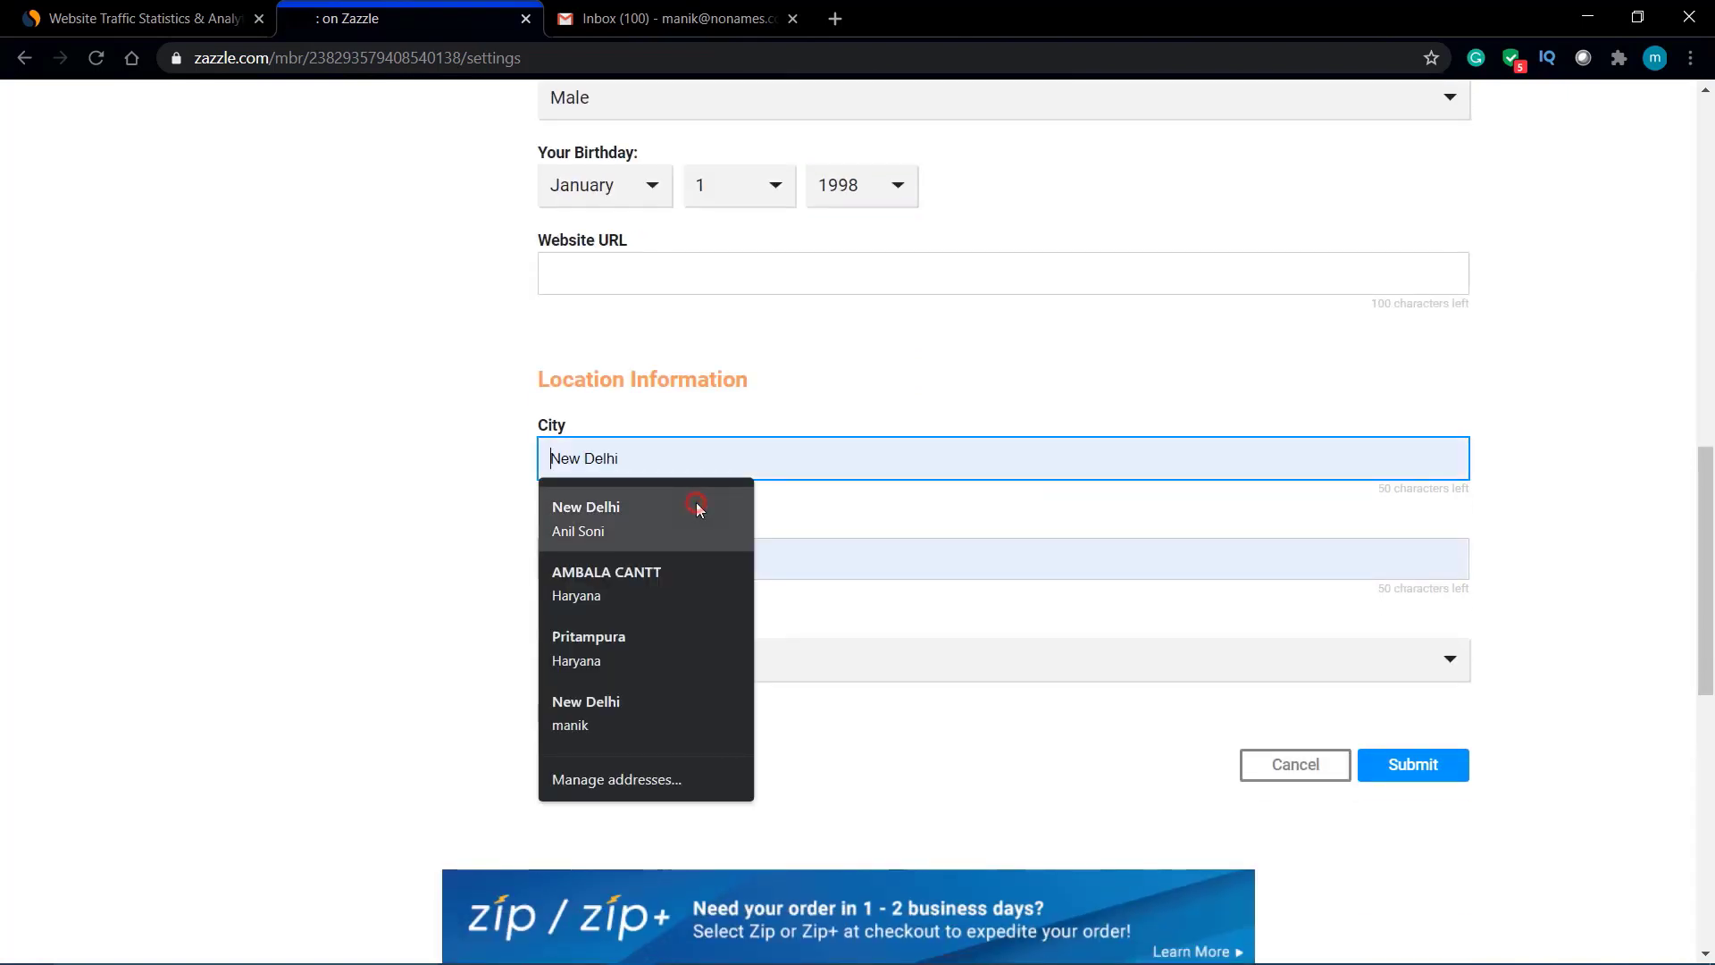
left_click(695, 502)
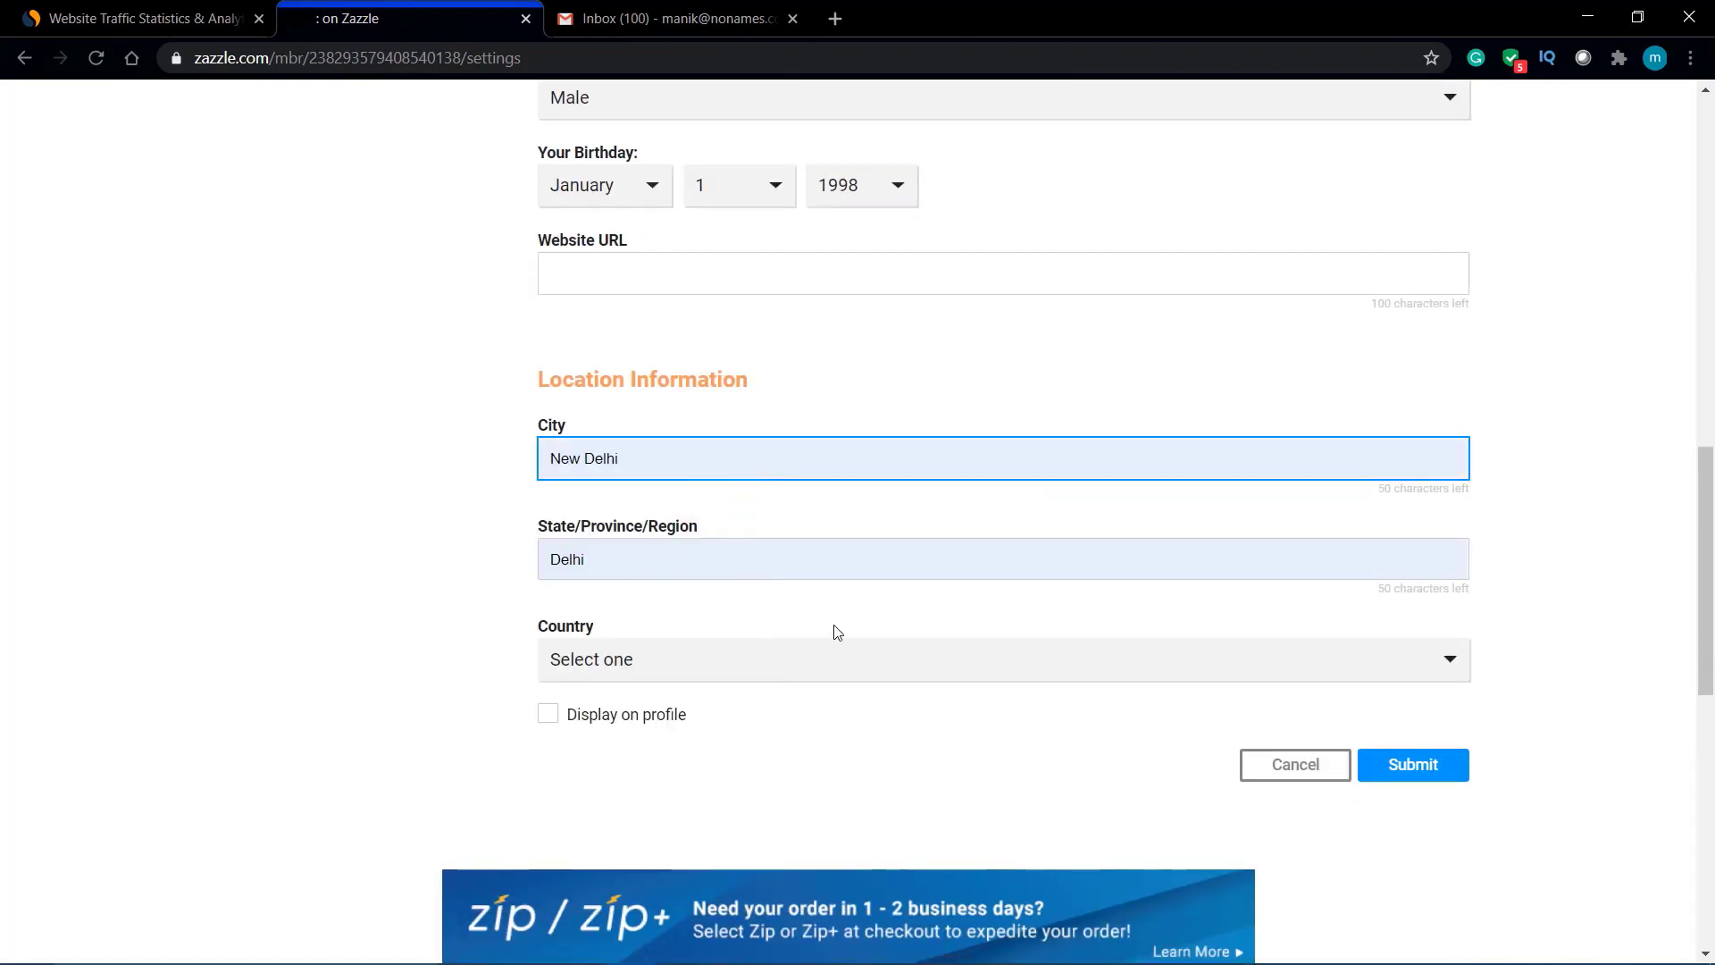
left_click(568, 716)
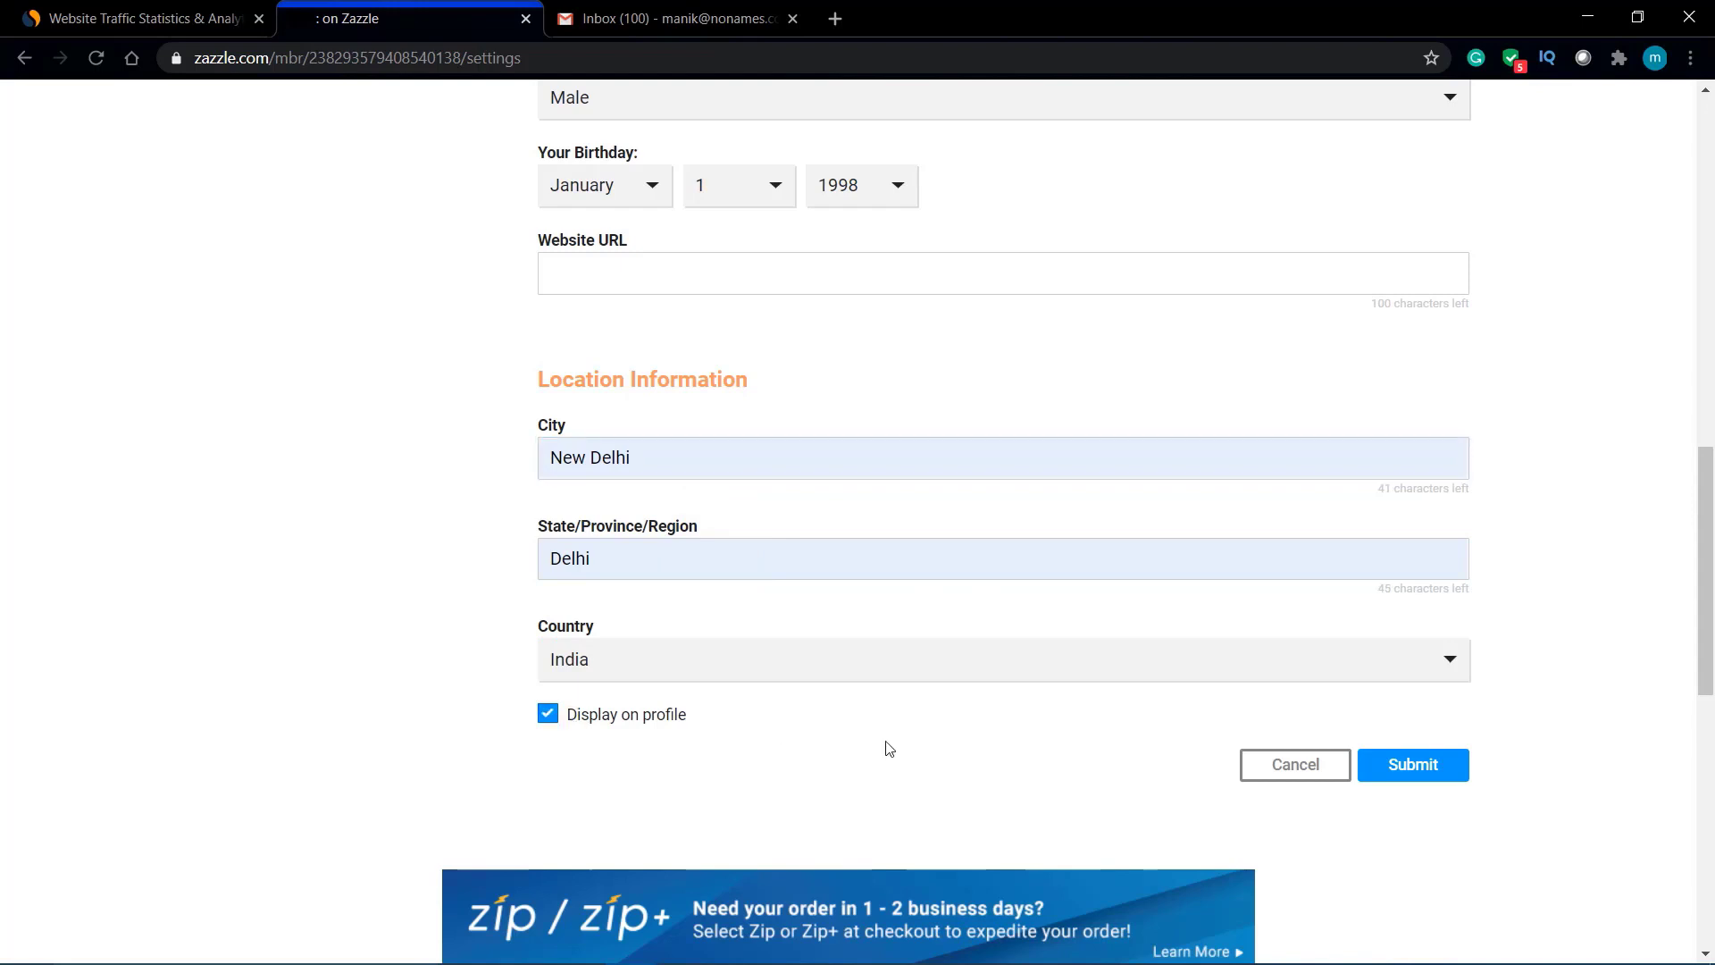
left_click(1413, 770)
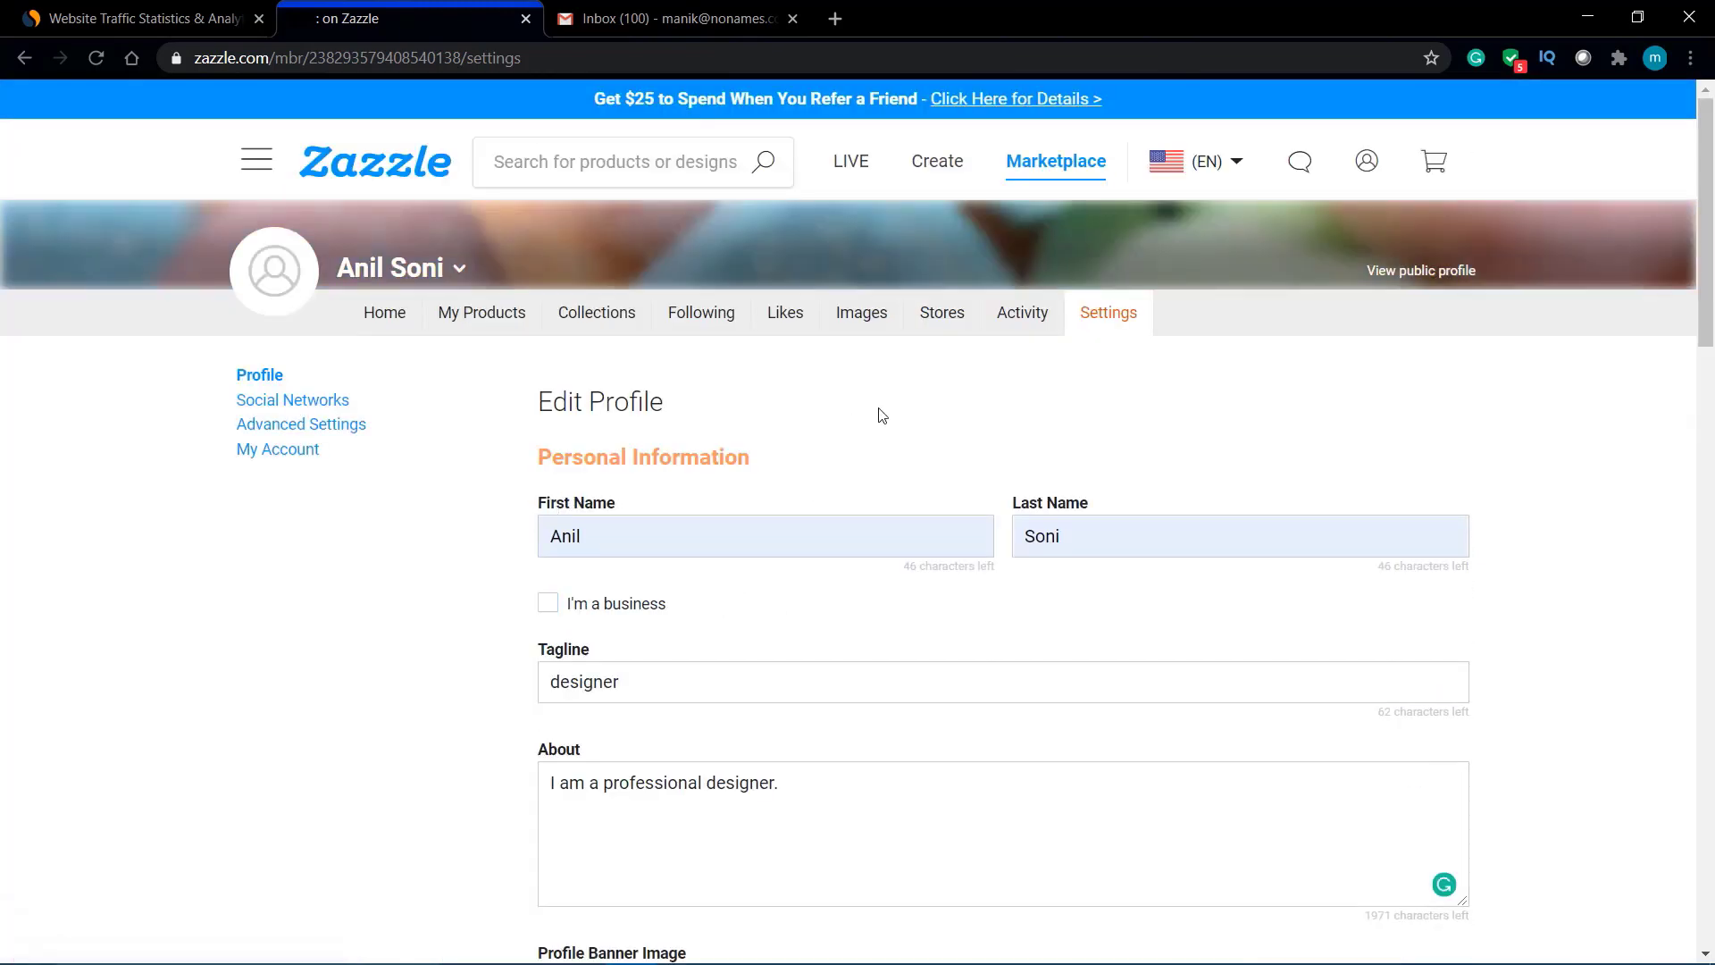
Step: Open the profile picture's Change option in My Images, then go back to the profile Home page
left_click(274, 265)
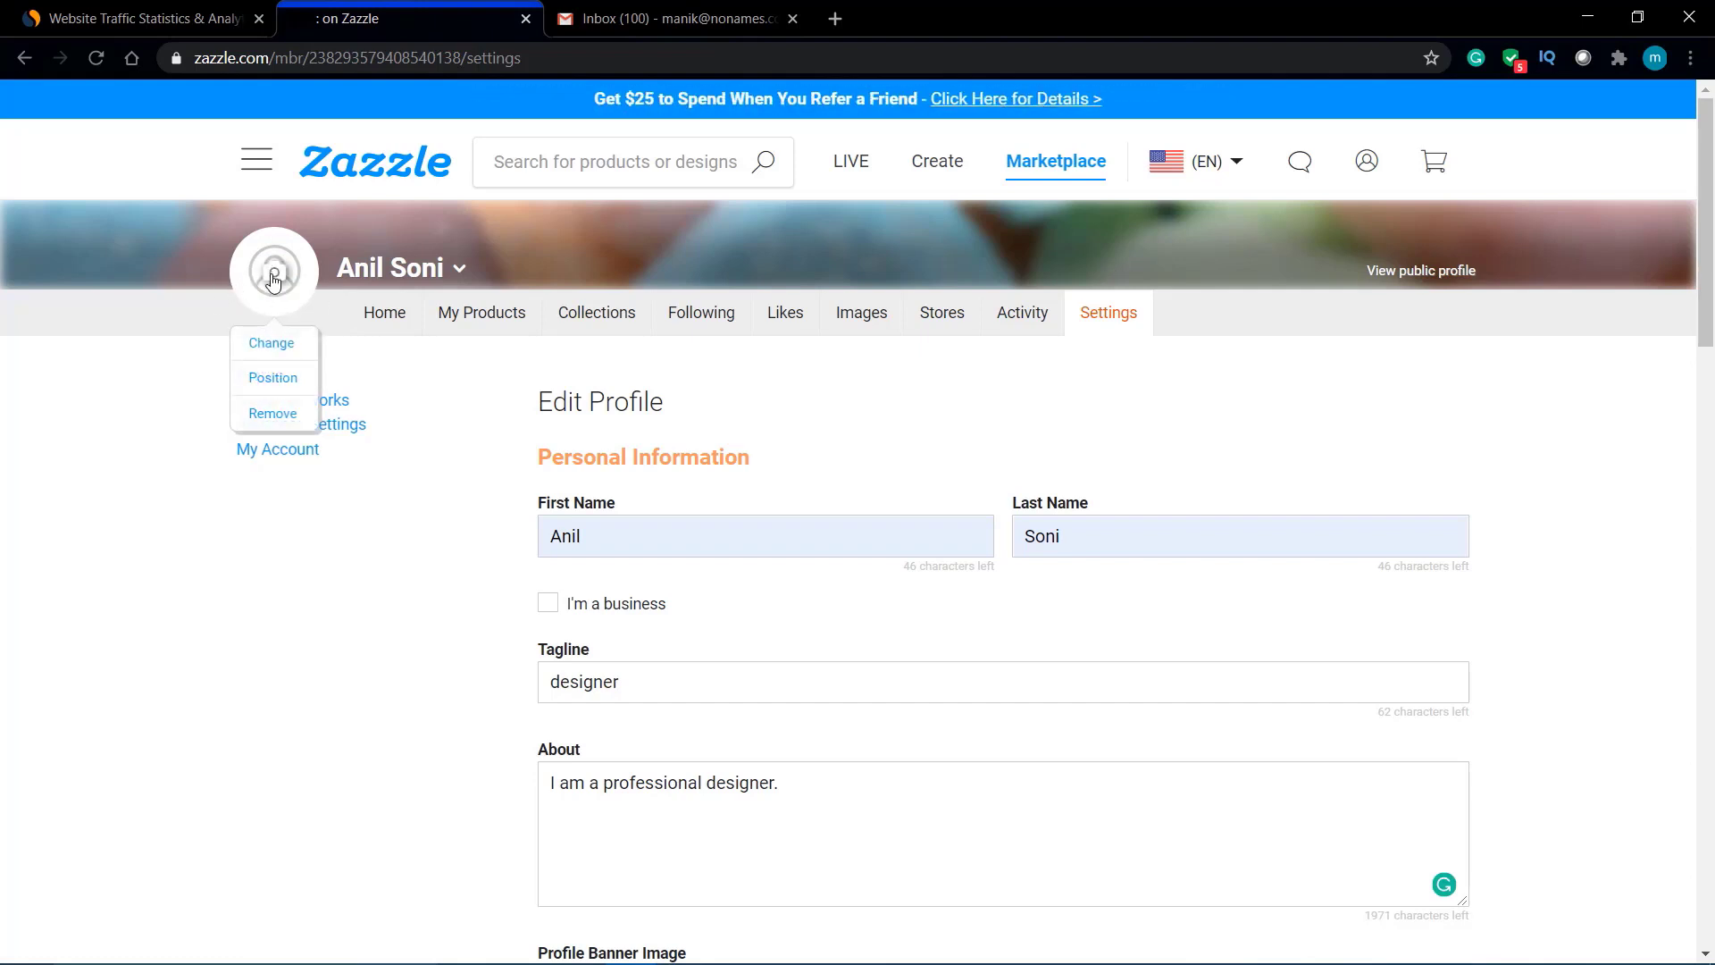
left_click(279, 348)
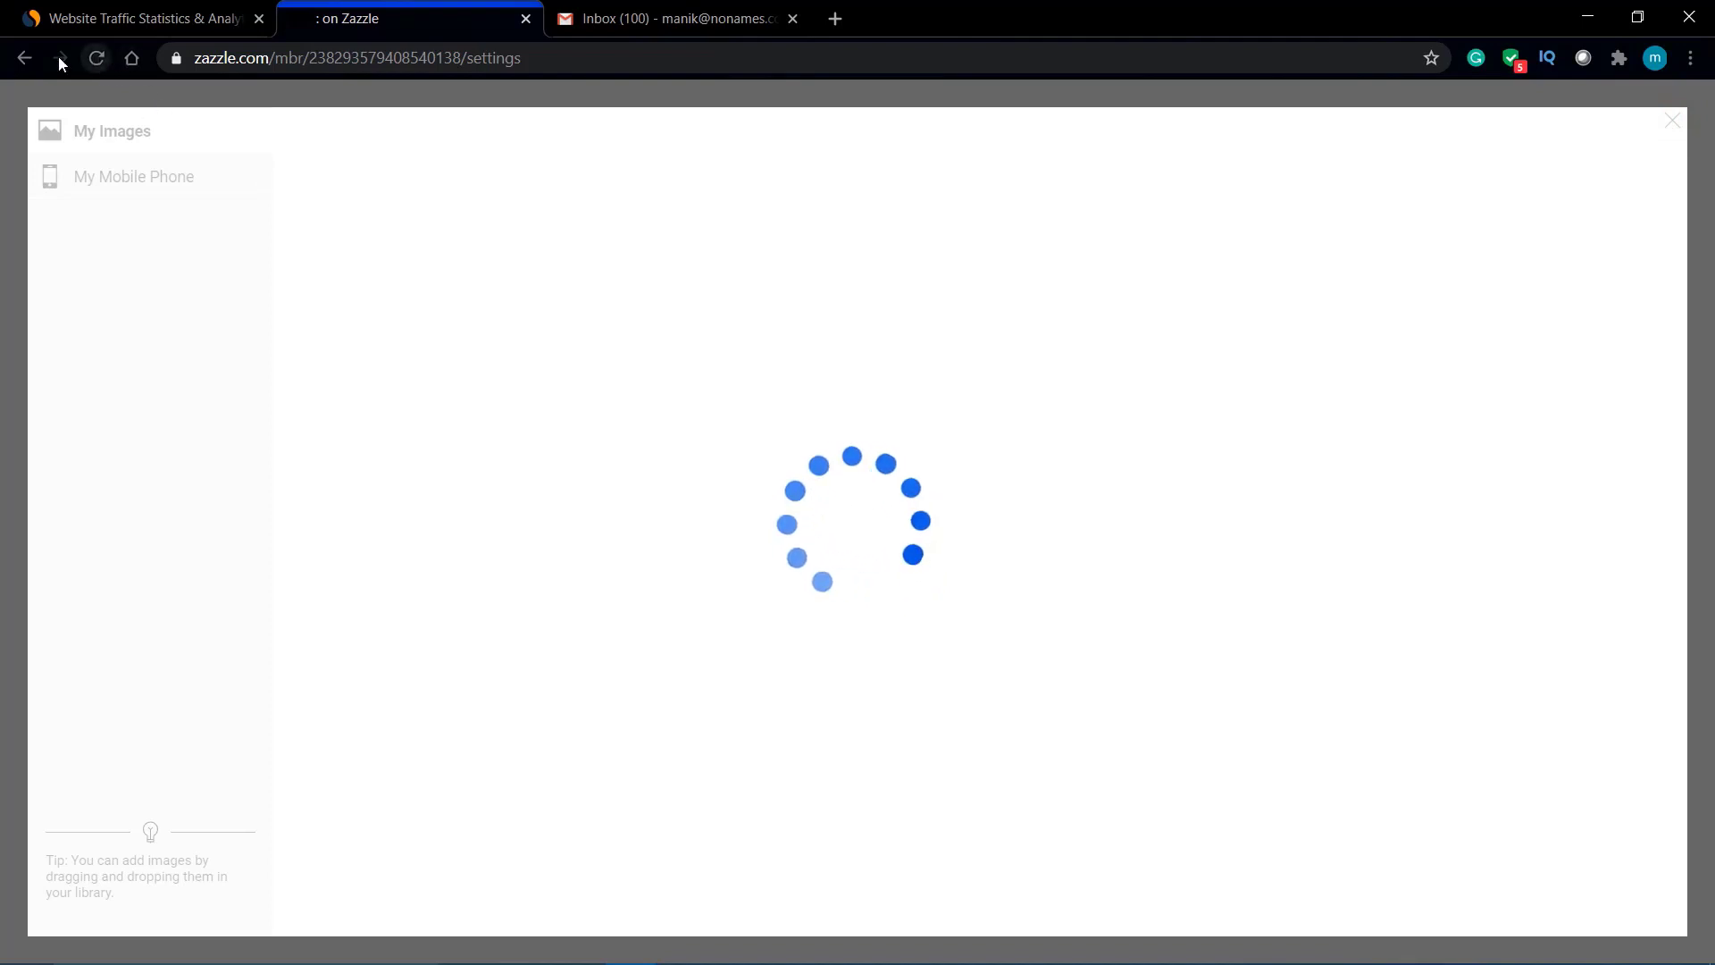
left_click(25, 58)
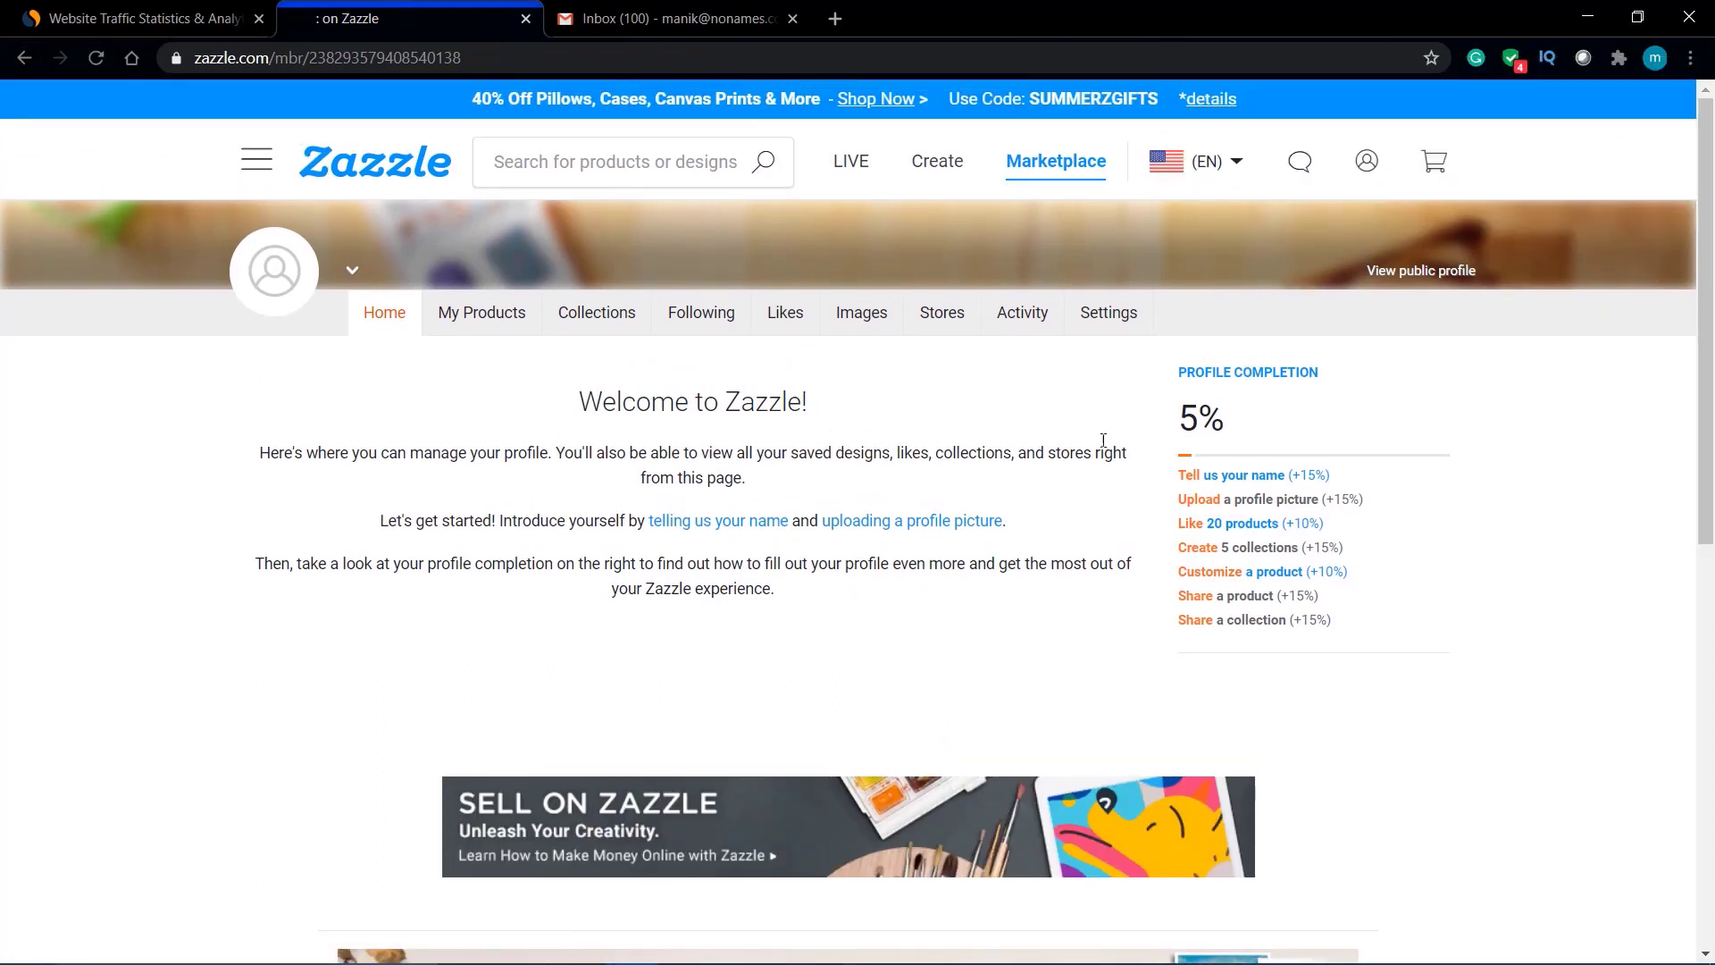
Step: From Stores, start a new store, request another verification email, then go to Gmail
left_click(942, 312)
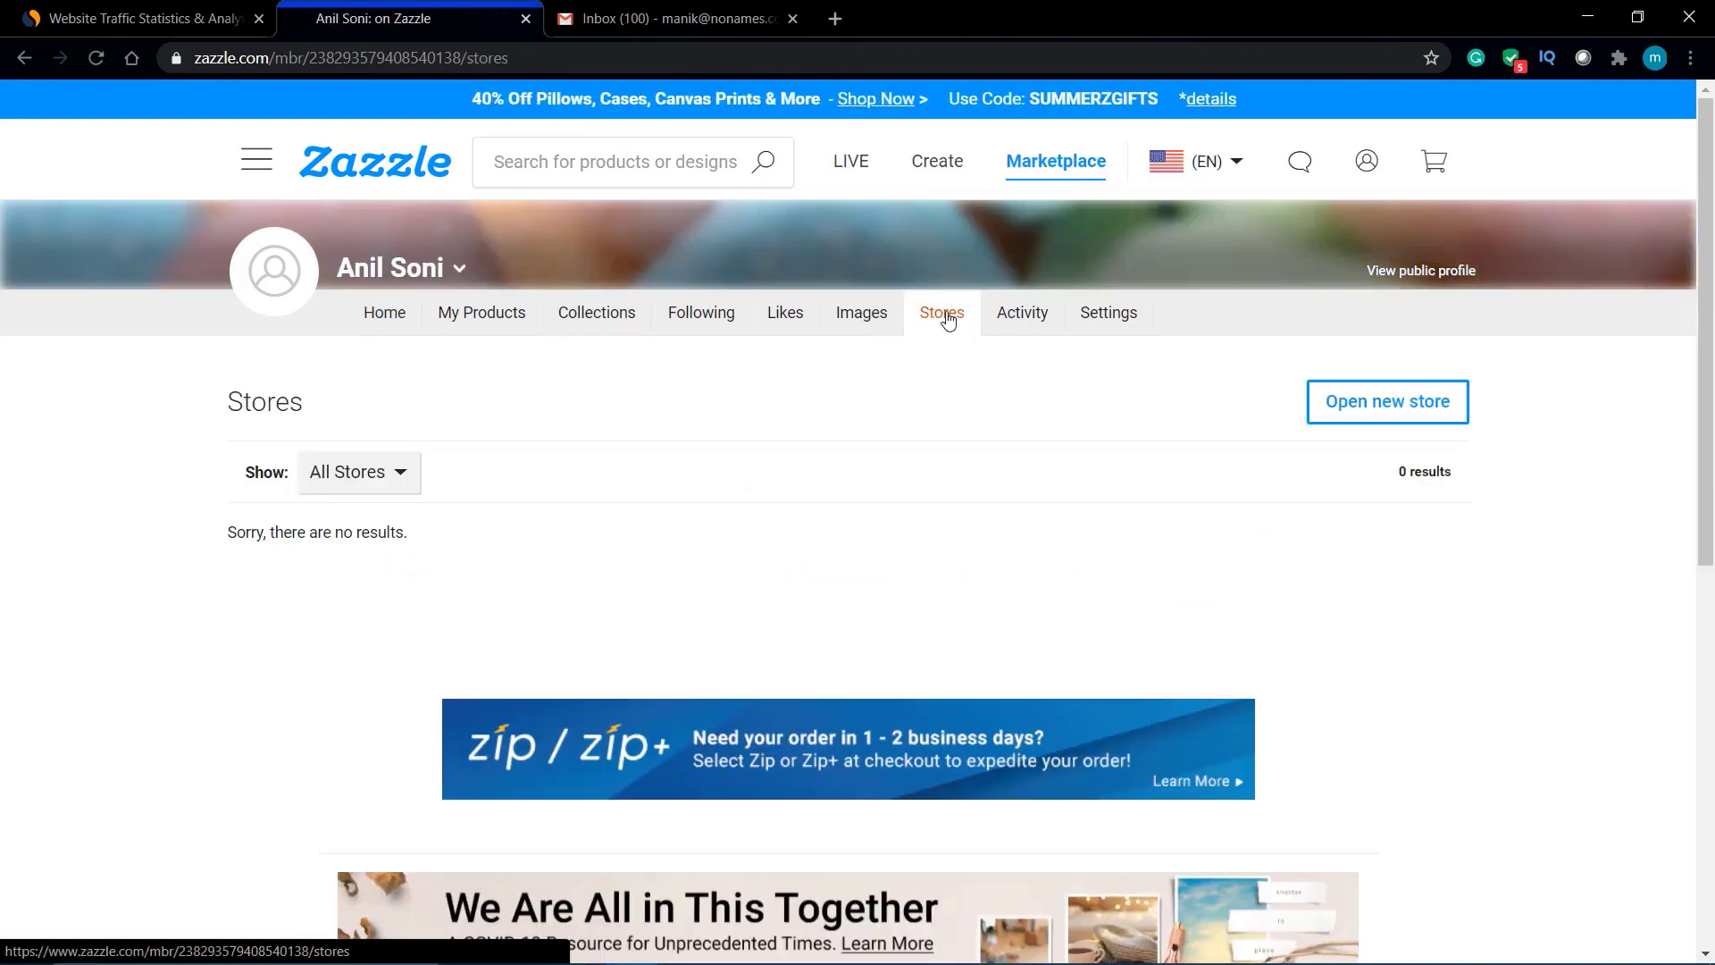
left_click(1396, 408)
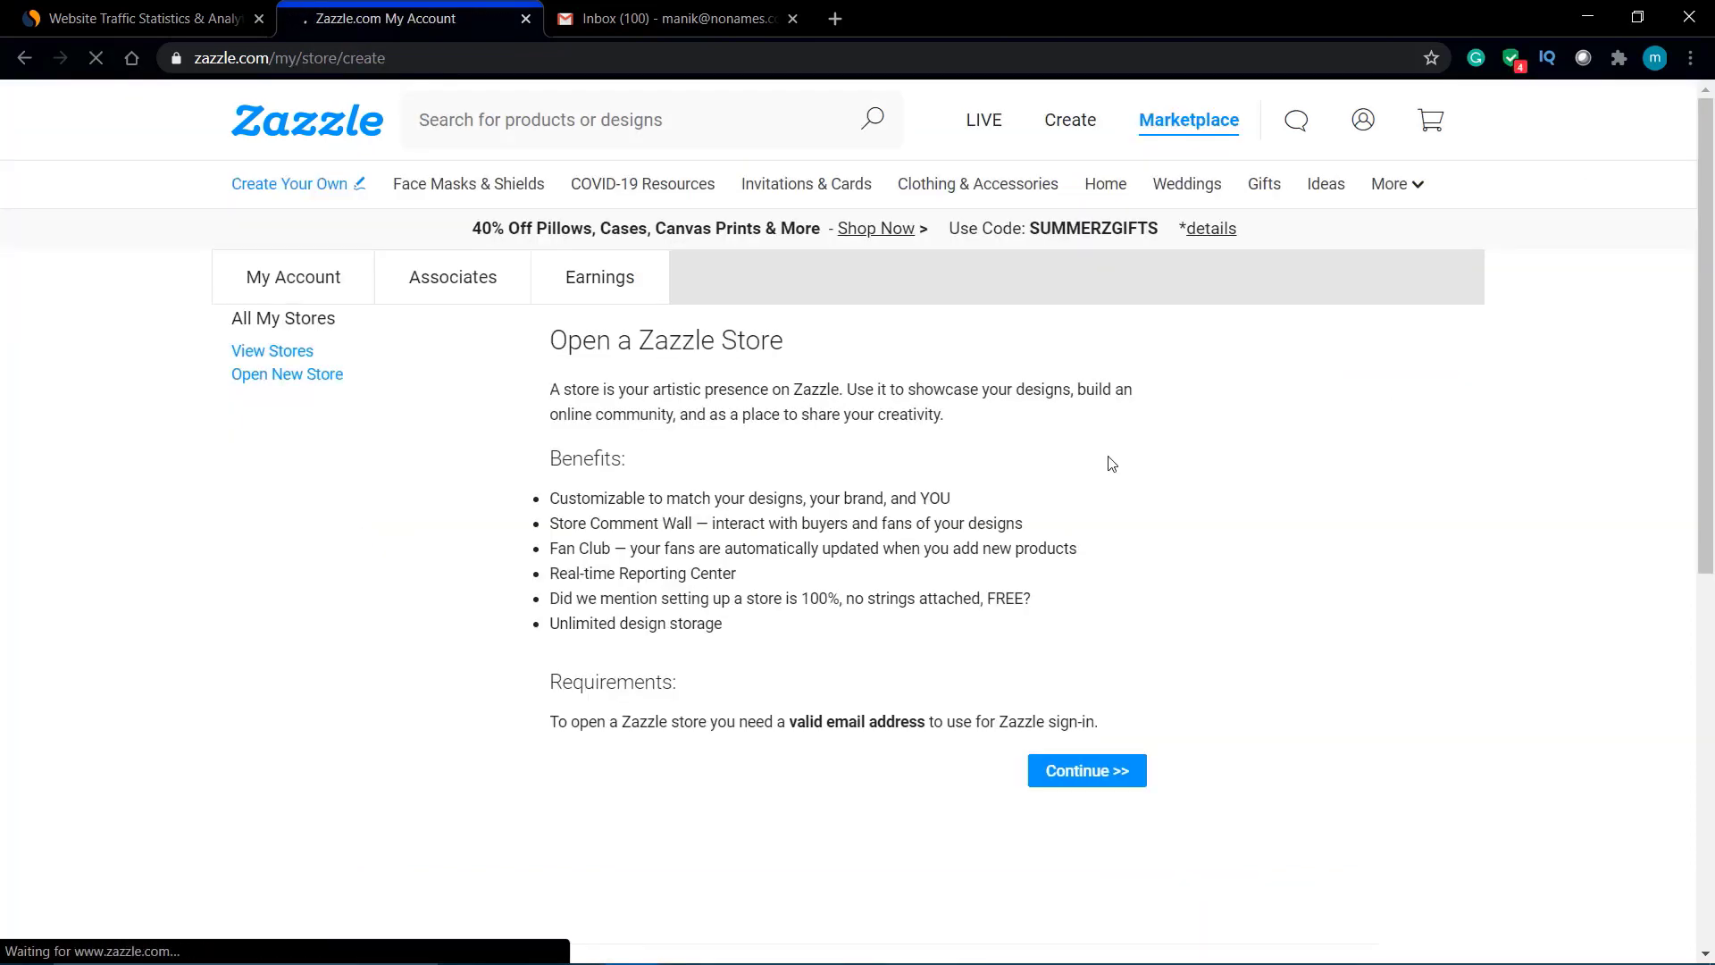
scroll(1111, 463, "down", 2)
scroll(1110, 464, "down", 2)
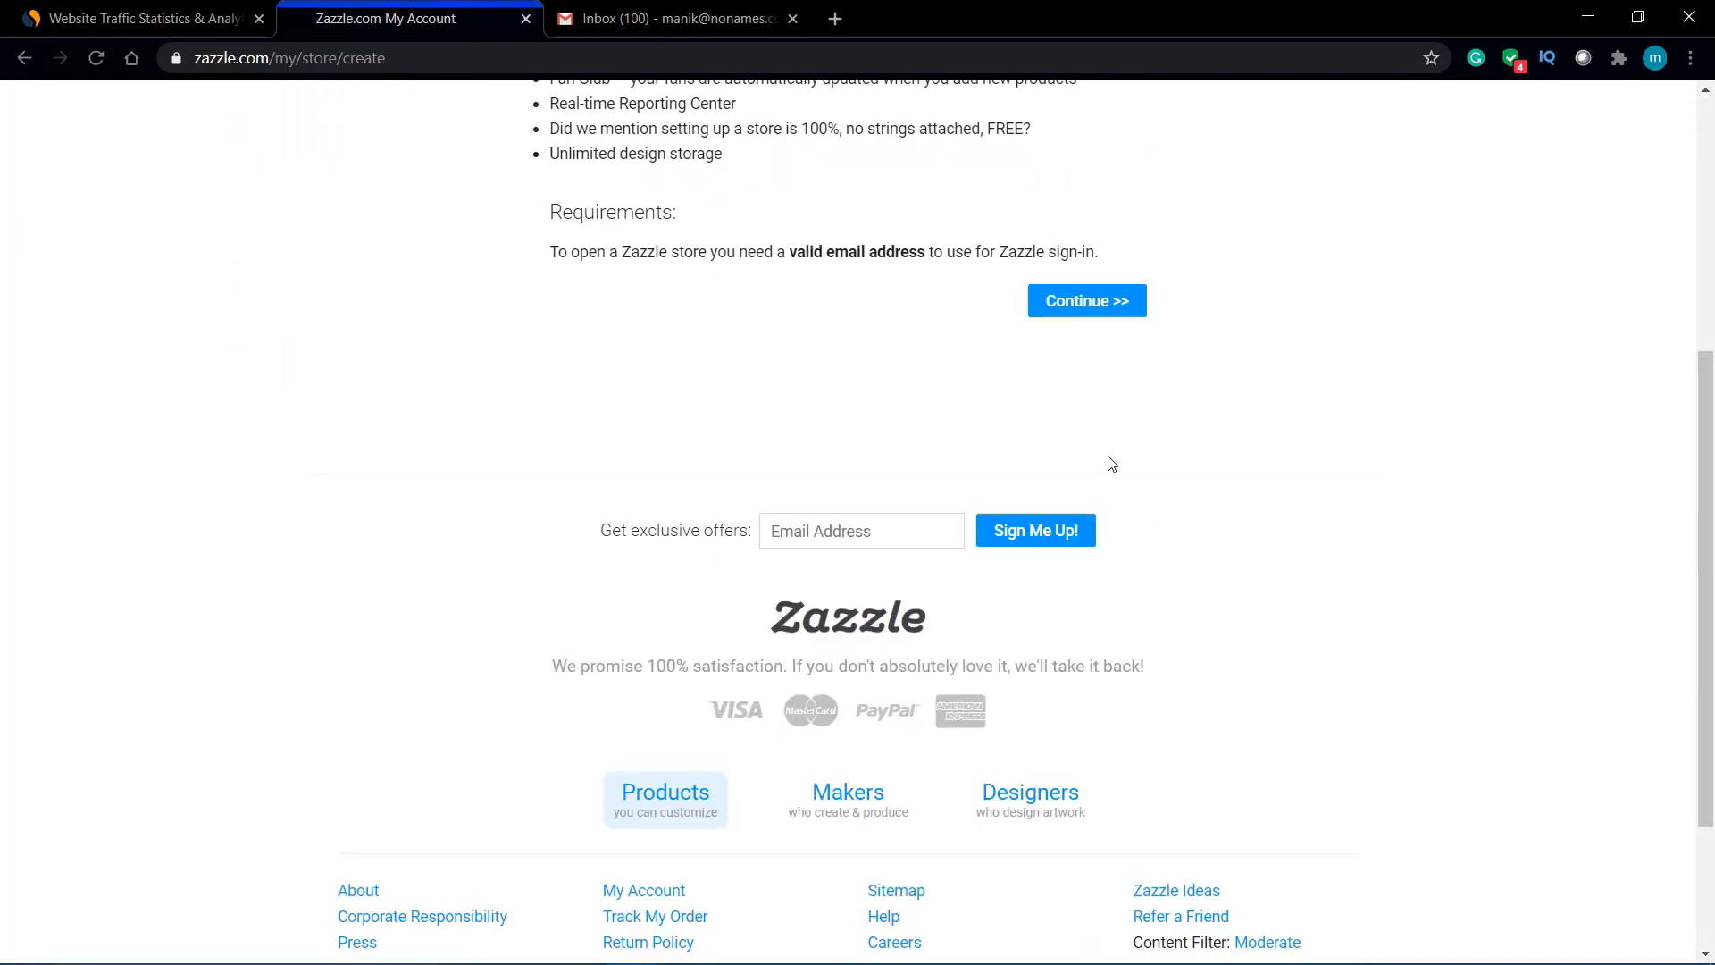
scroll(1110, 463, "up", 5)
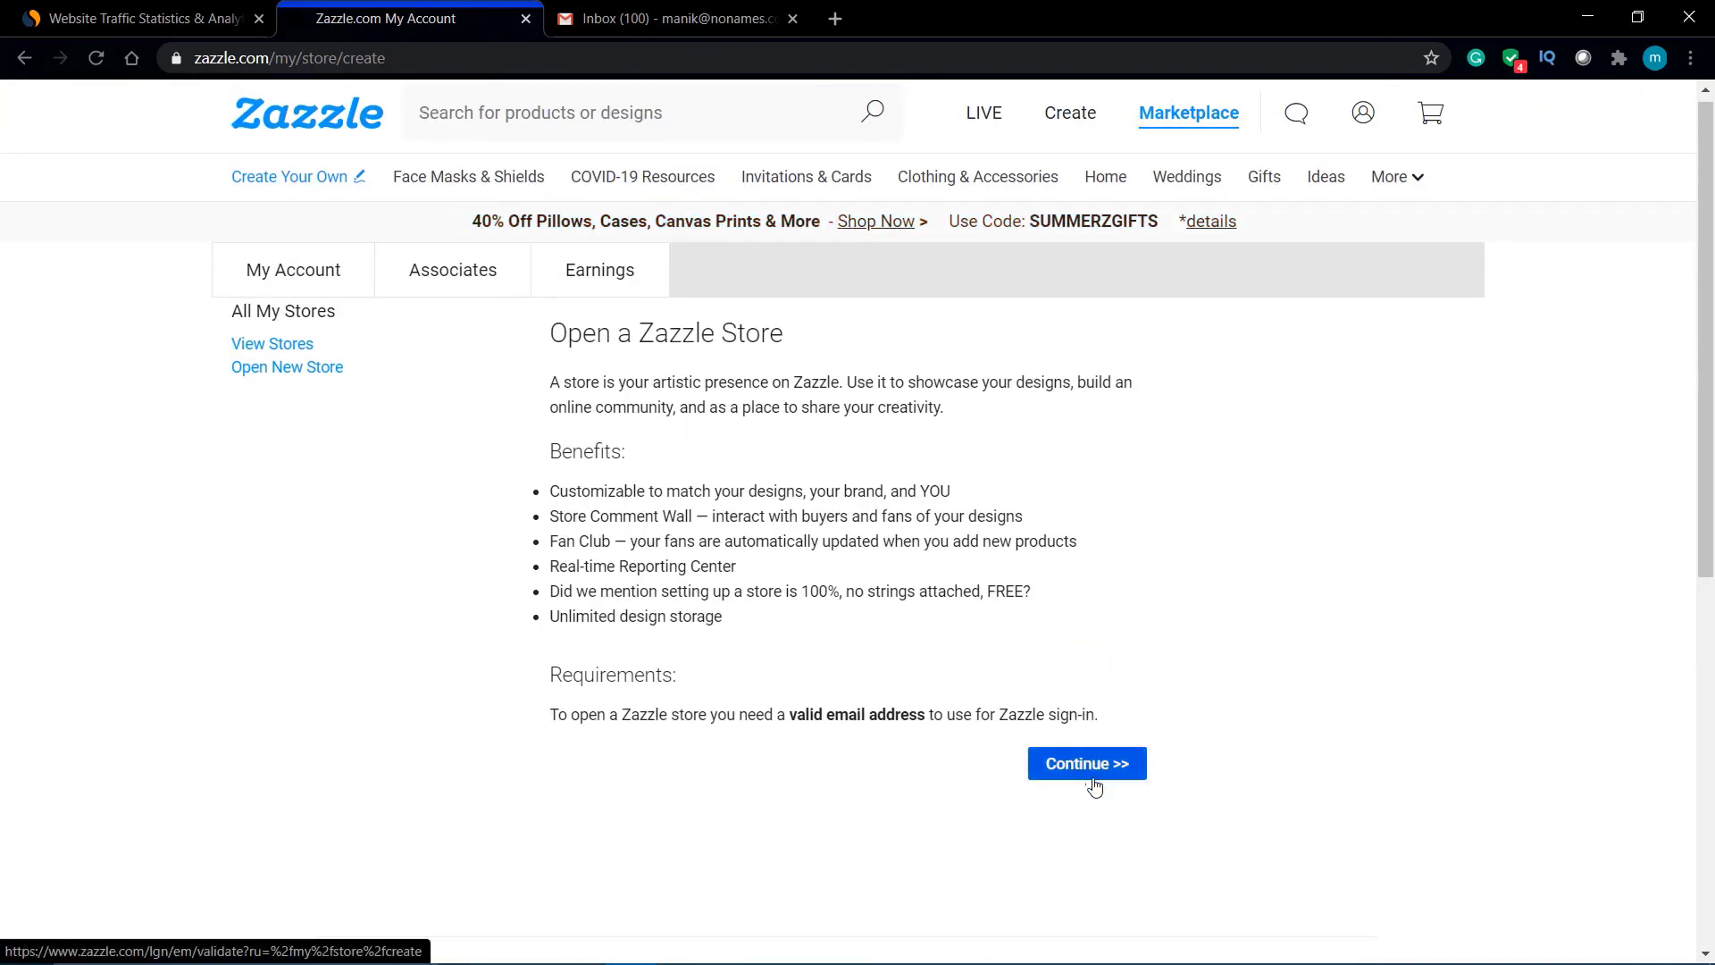
left_click(1094, 778)
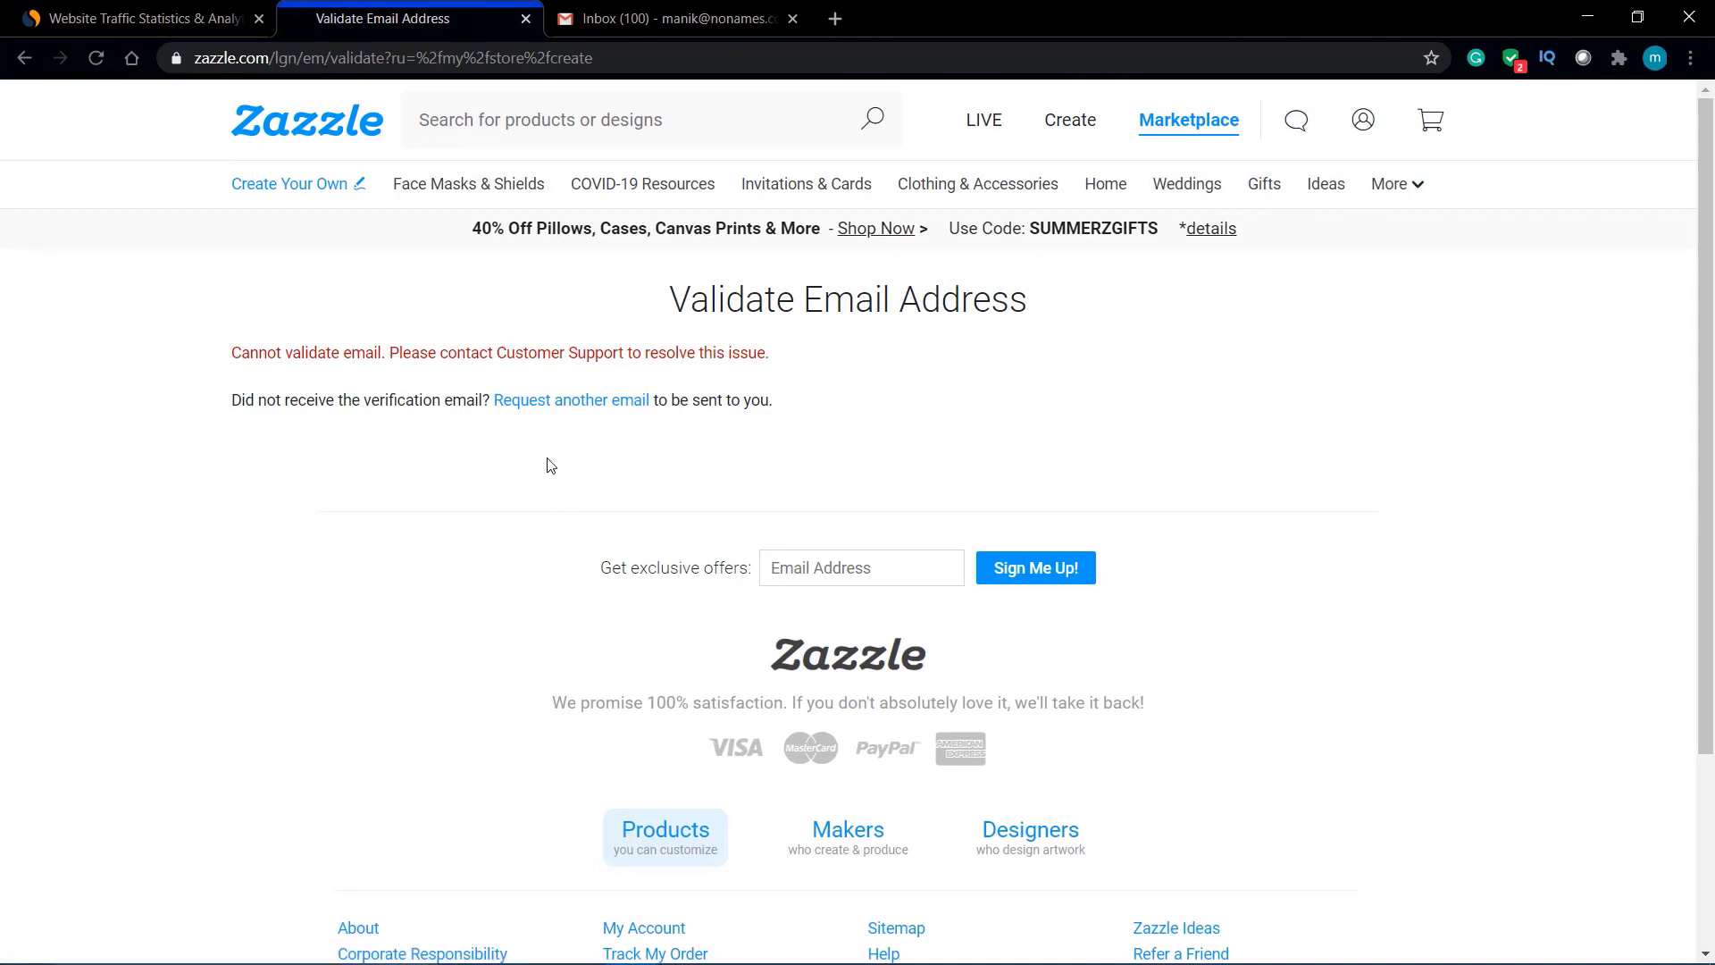
left_click(570, 407)
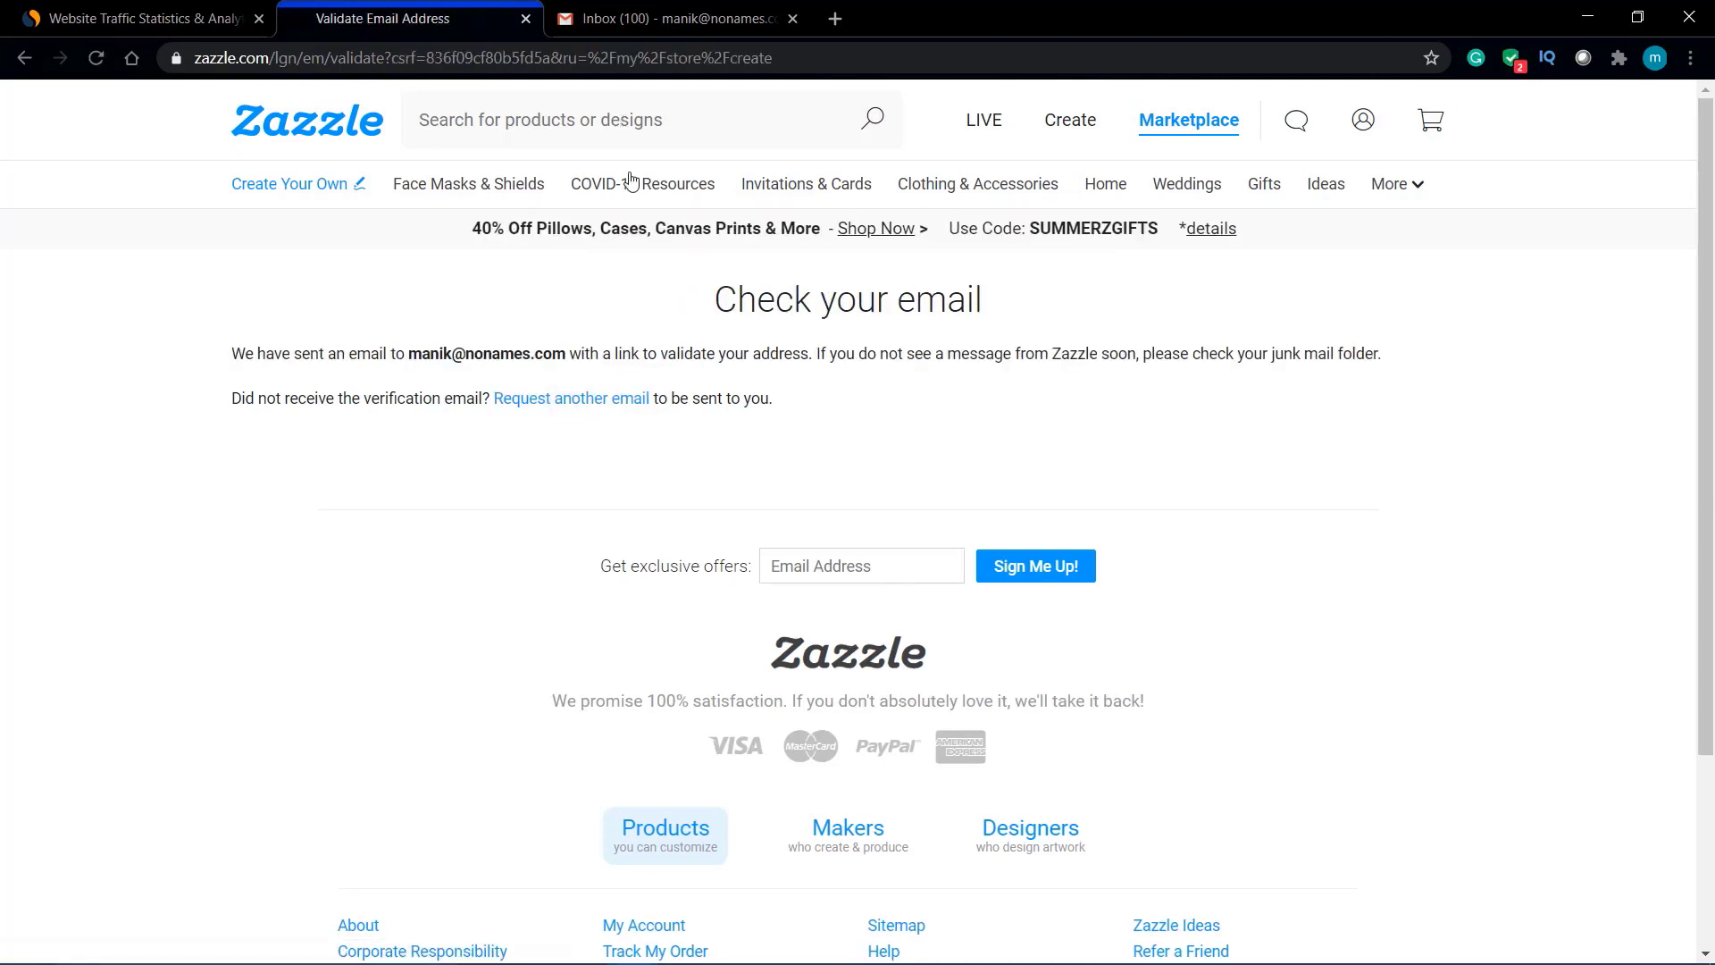
left_click(676, 18)
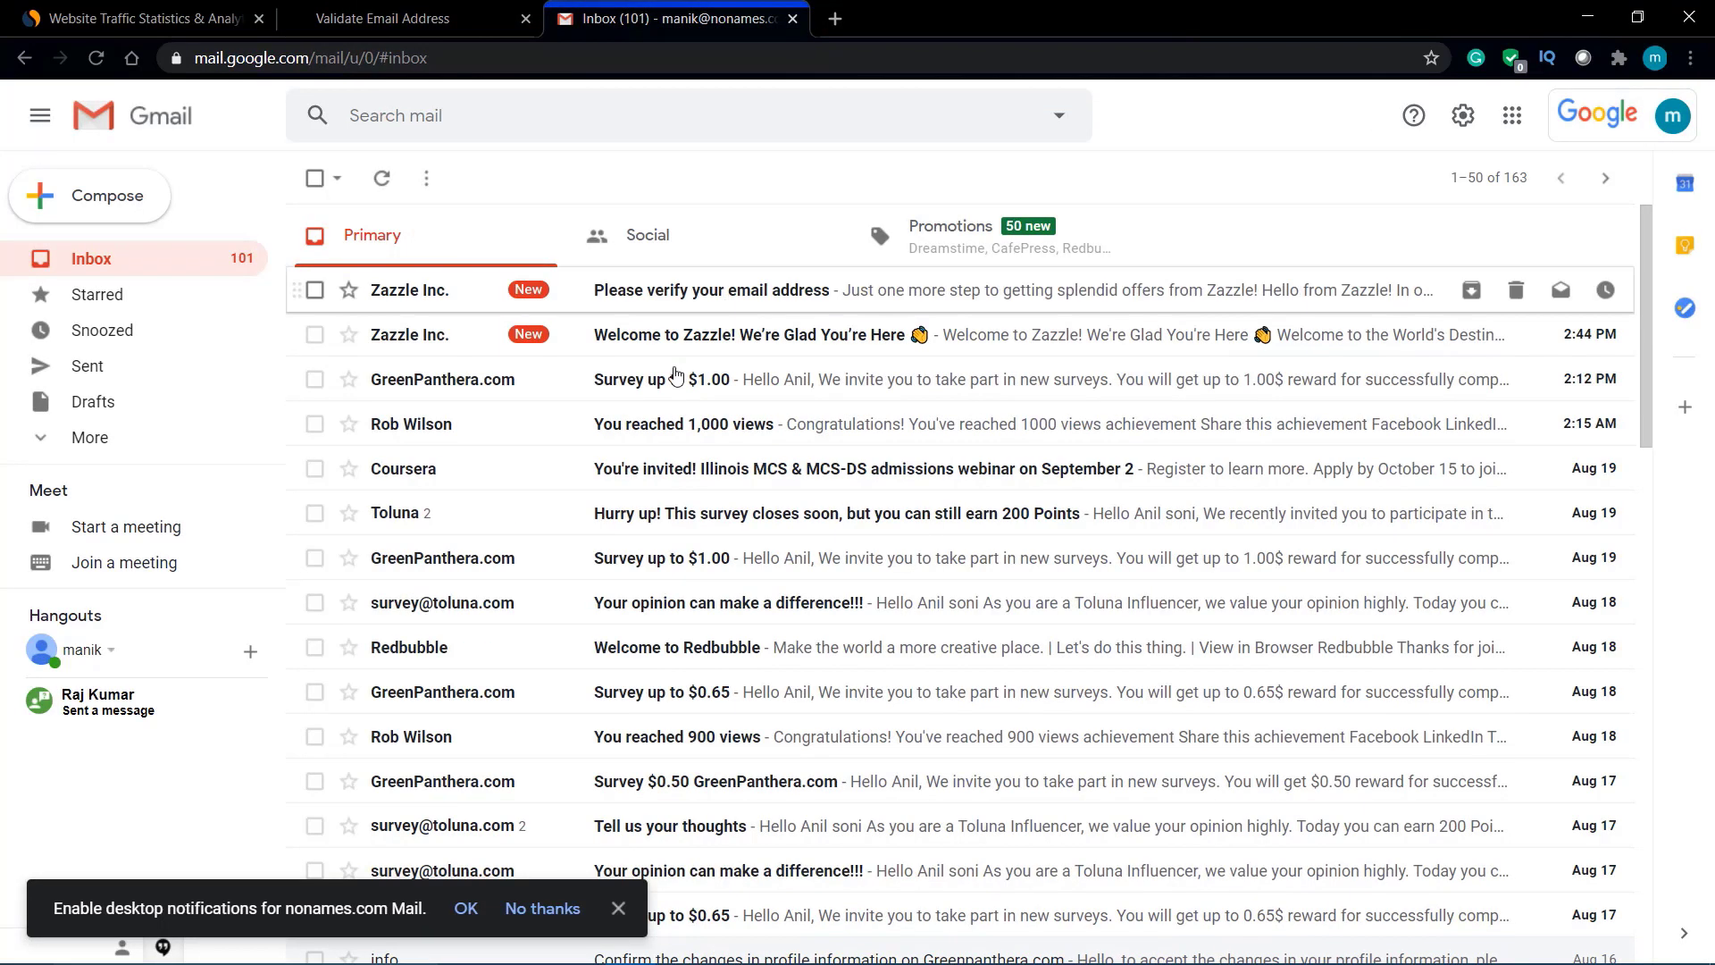
Step: Open Zazzle's 'Please verify your email address' message and follow its validation link back to store creation
left_click(707, 305)
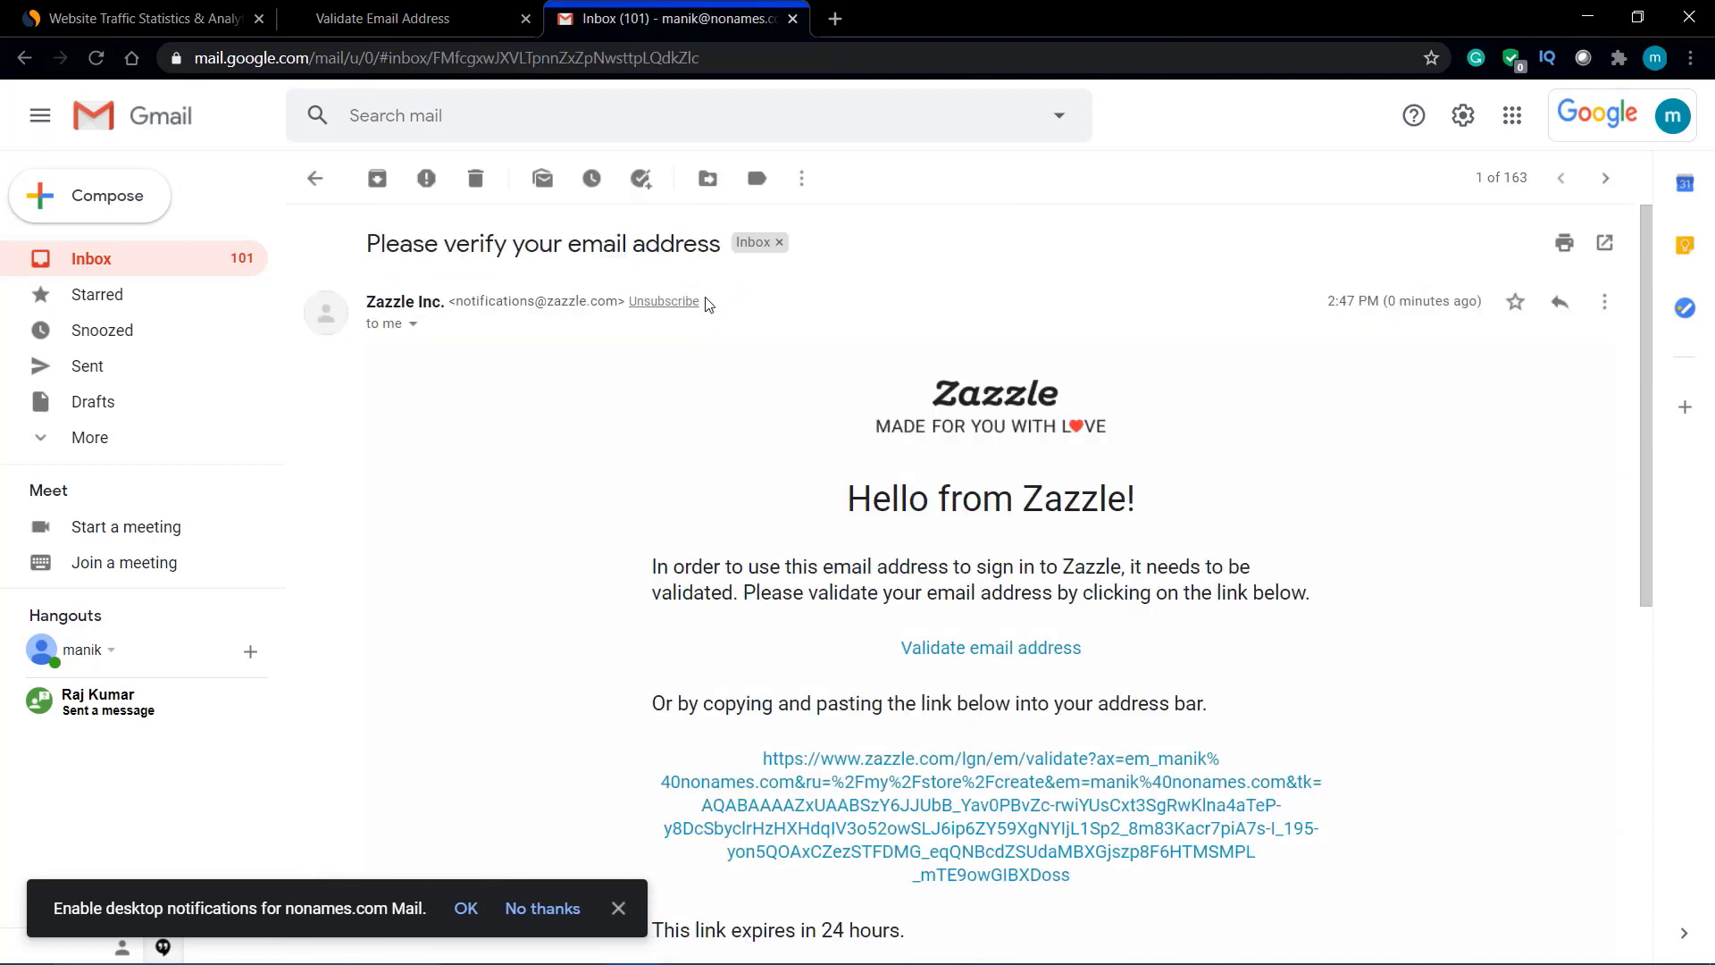
scroll(956, 759, "down", 2)
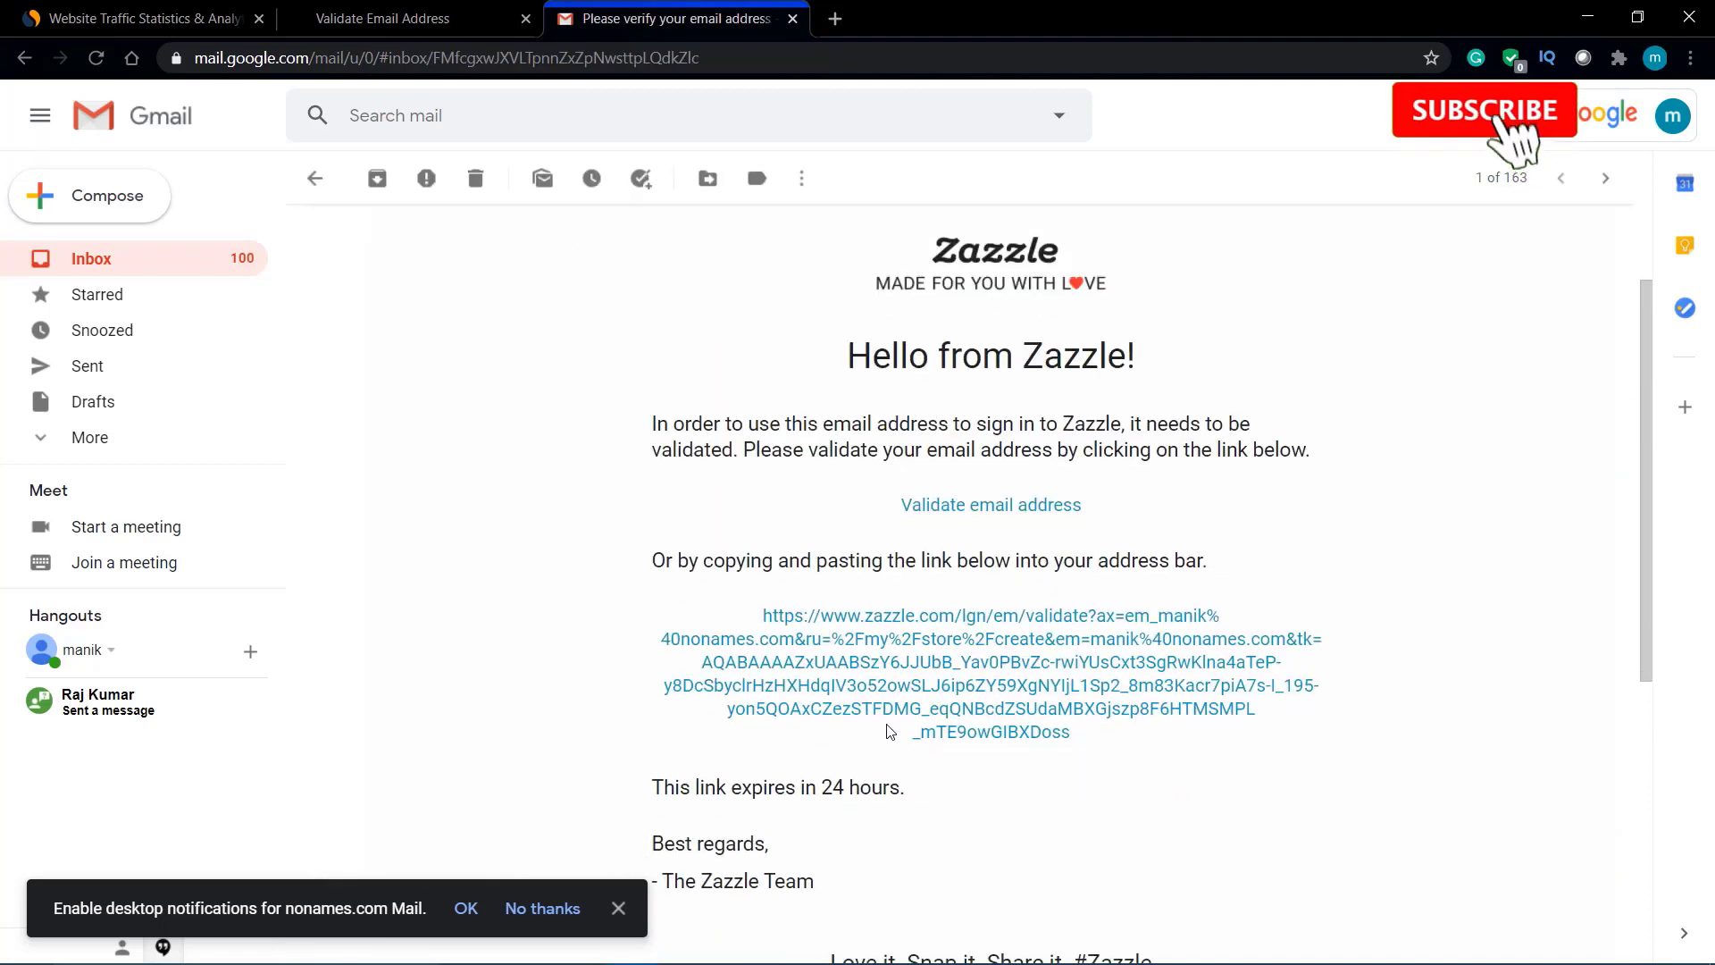
left_click(935, 704)
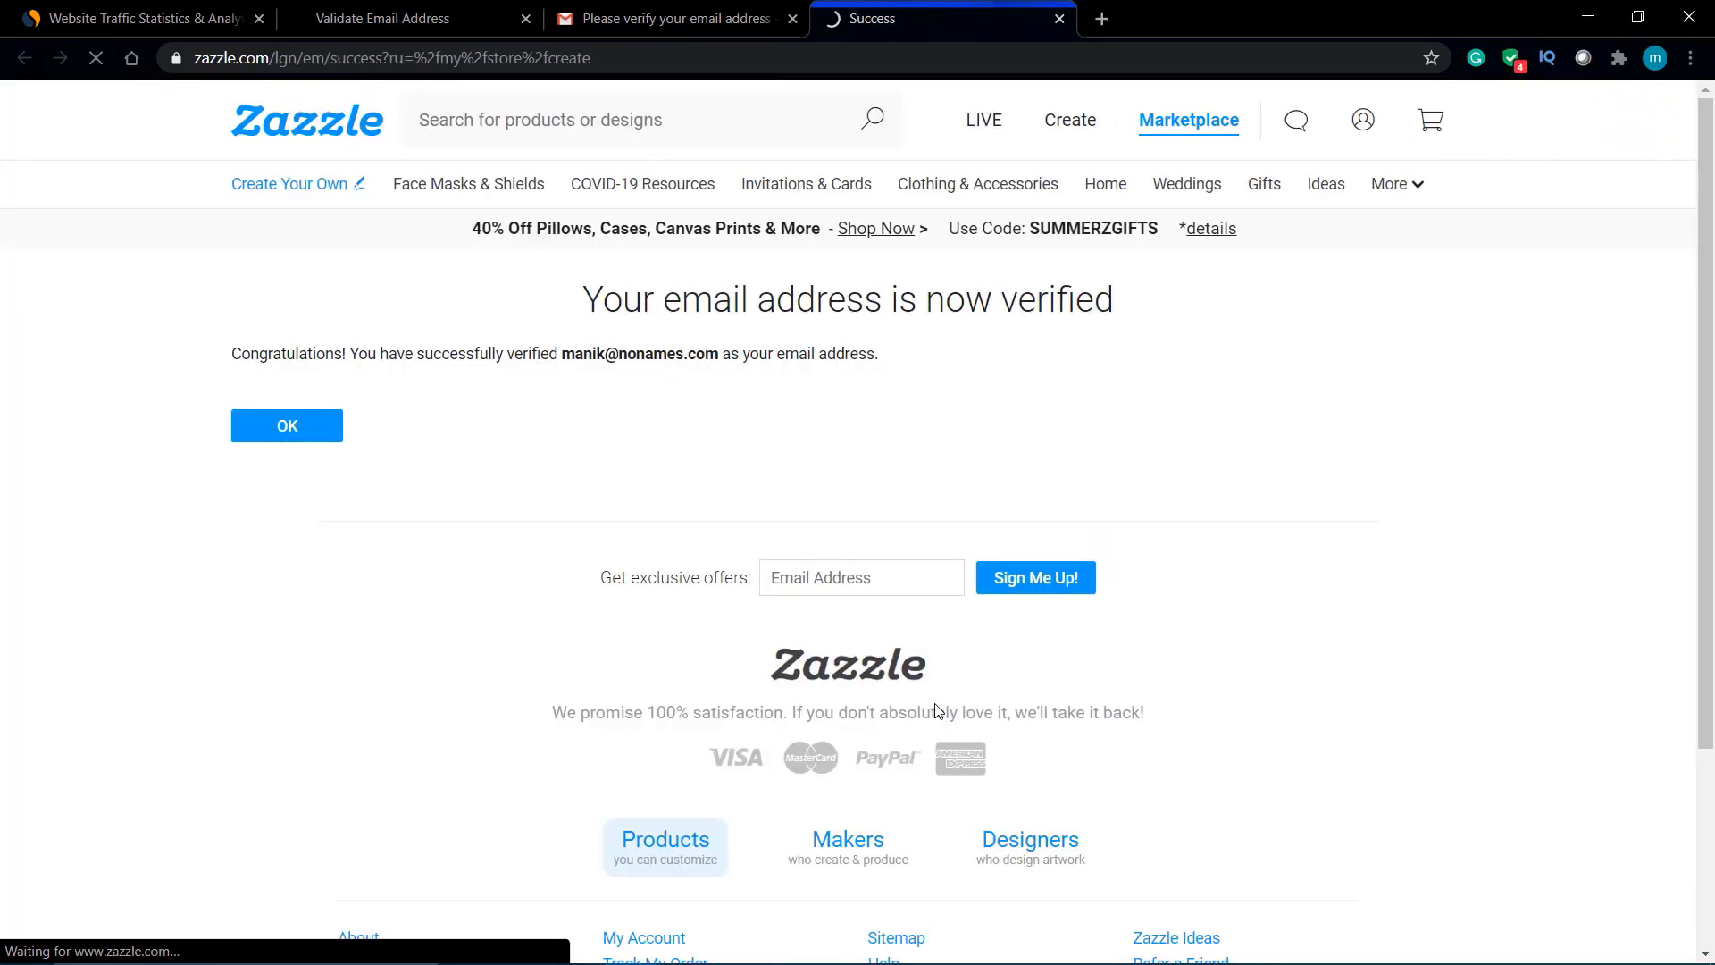
left_click(308, 430)
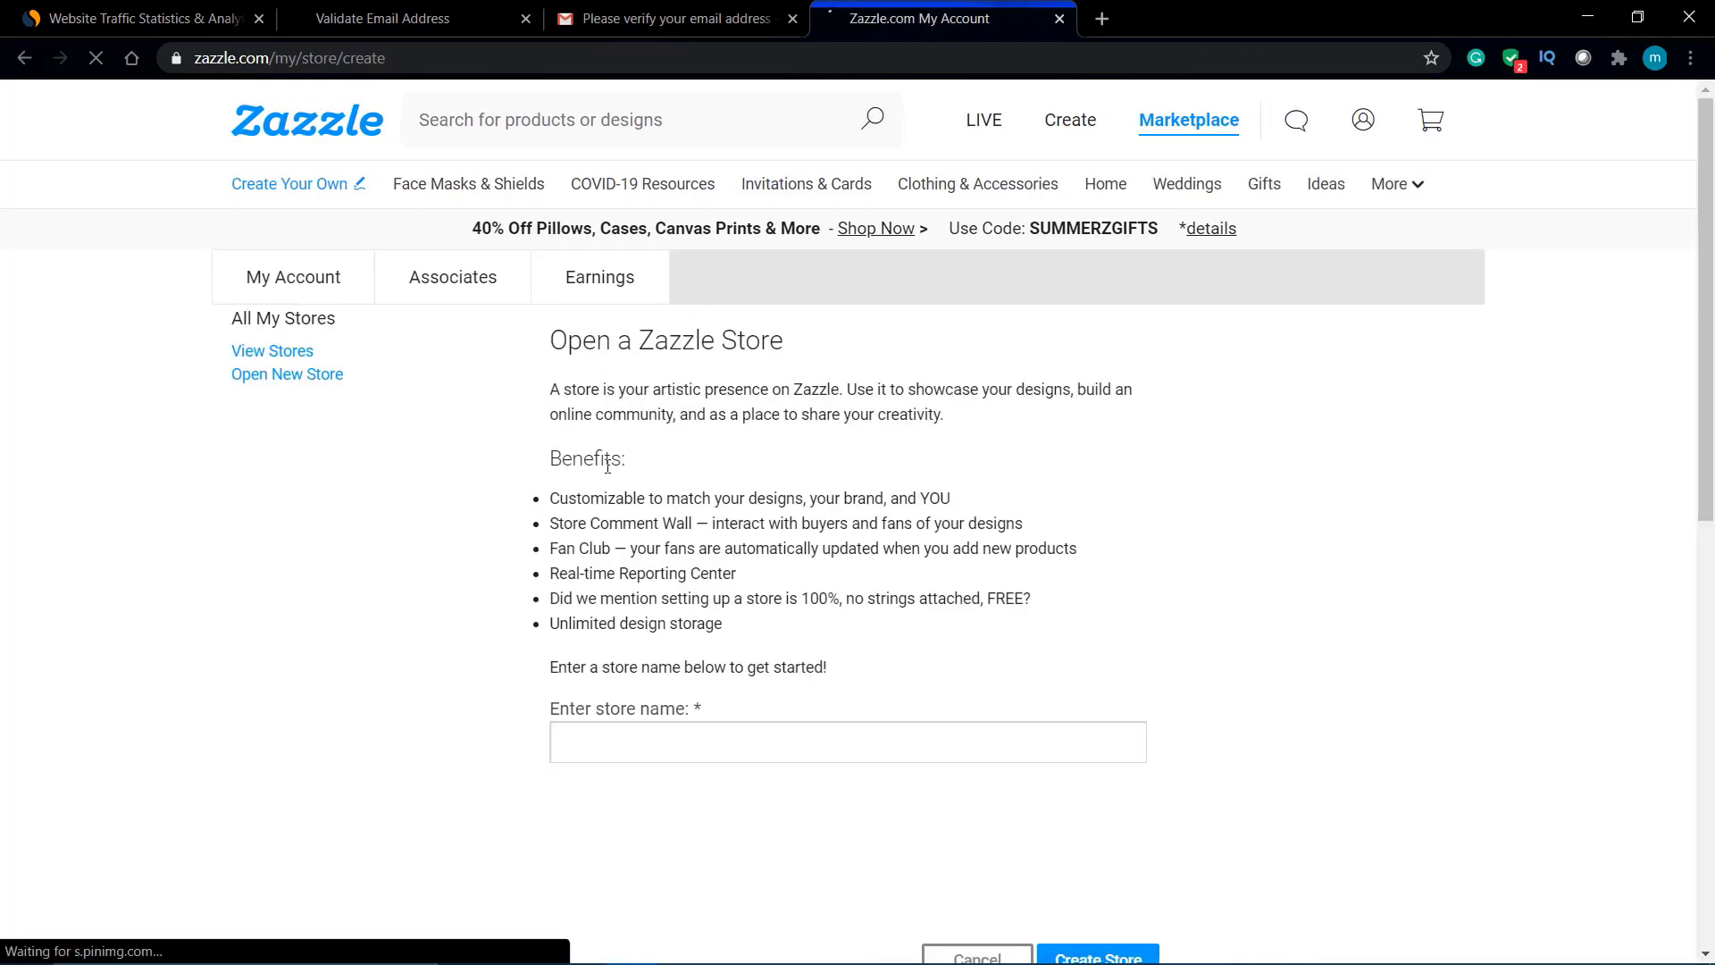
Step: Enter the store name and correct its typos until it reads Abcd_Store
scroll(608, 465, "down", 1)
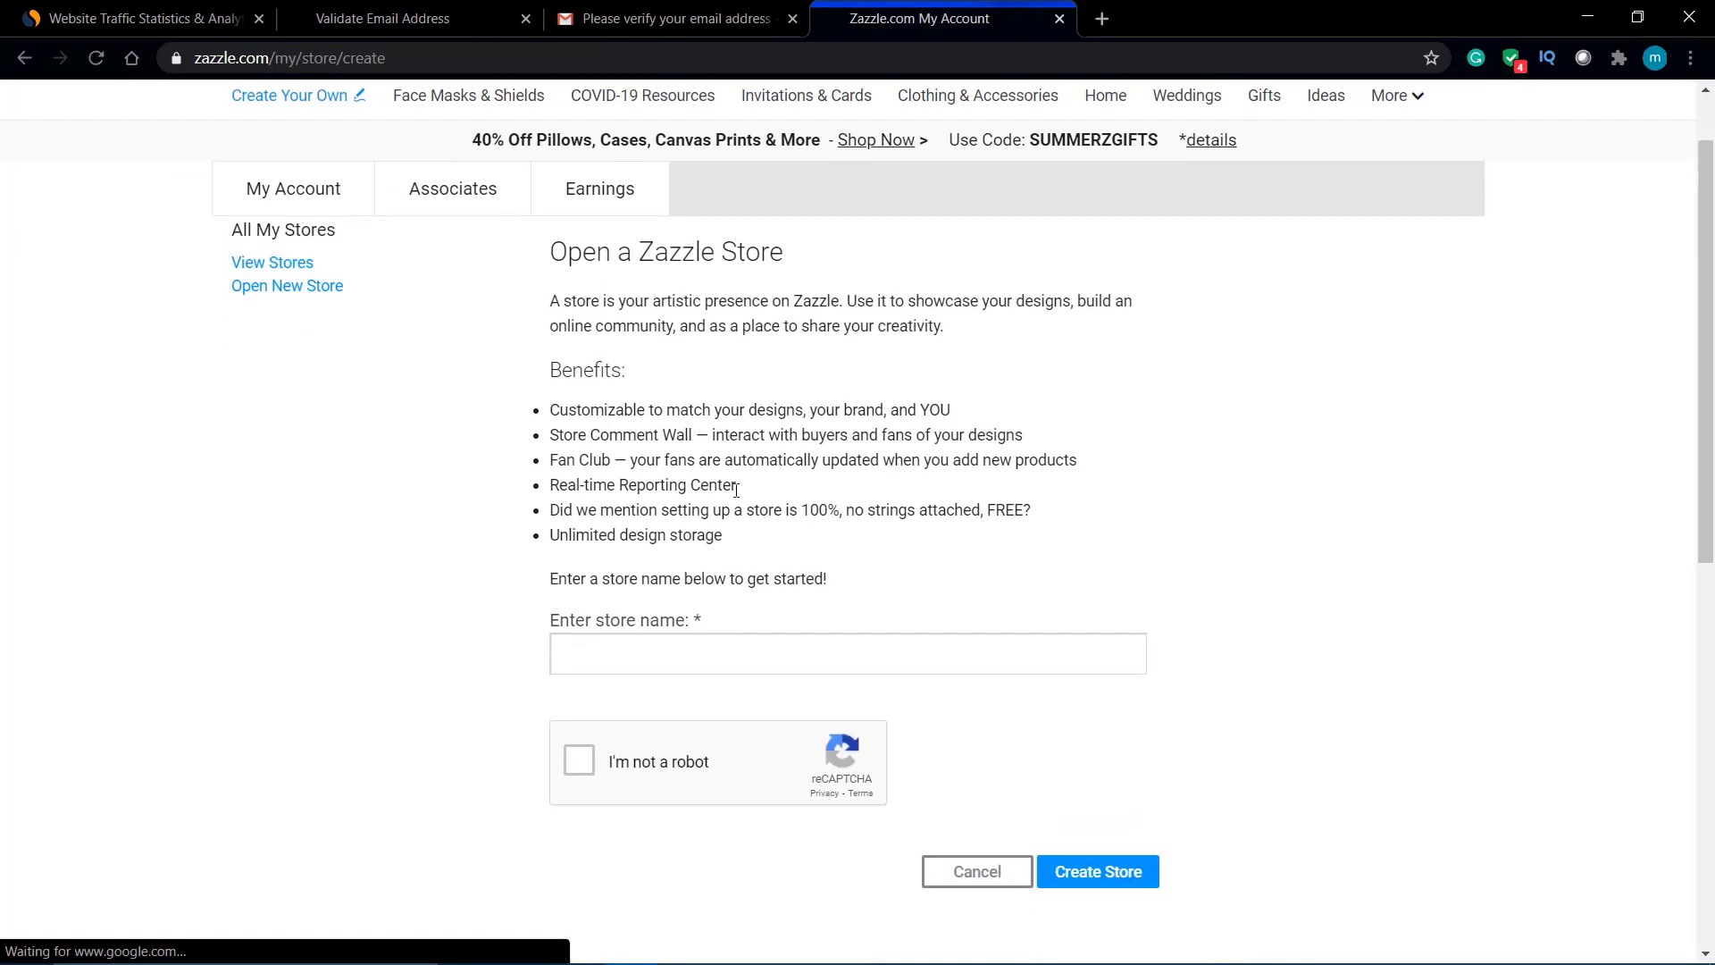
scroll(736, 490, "up", 1)
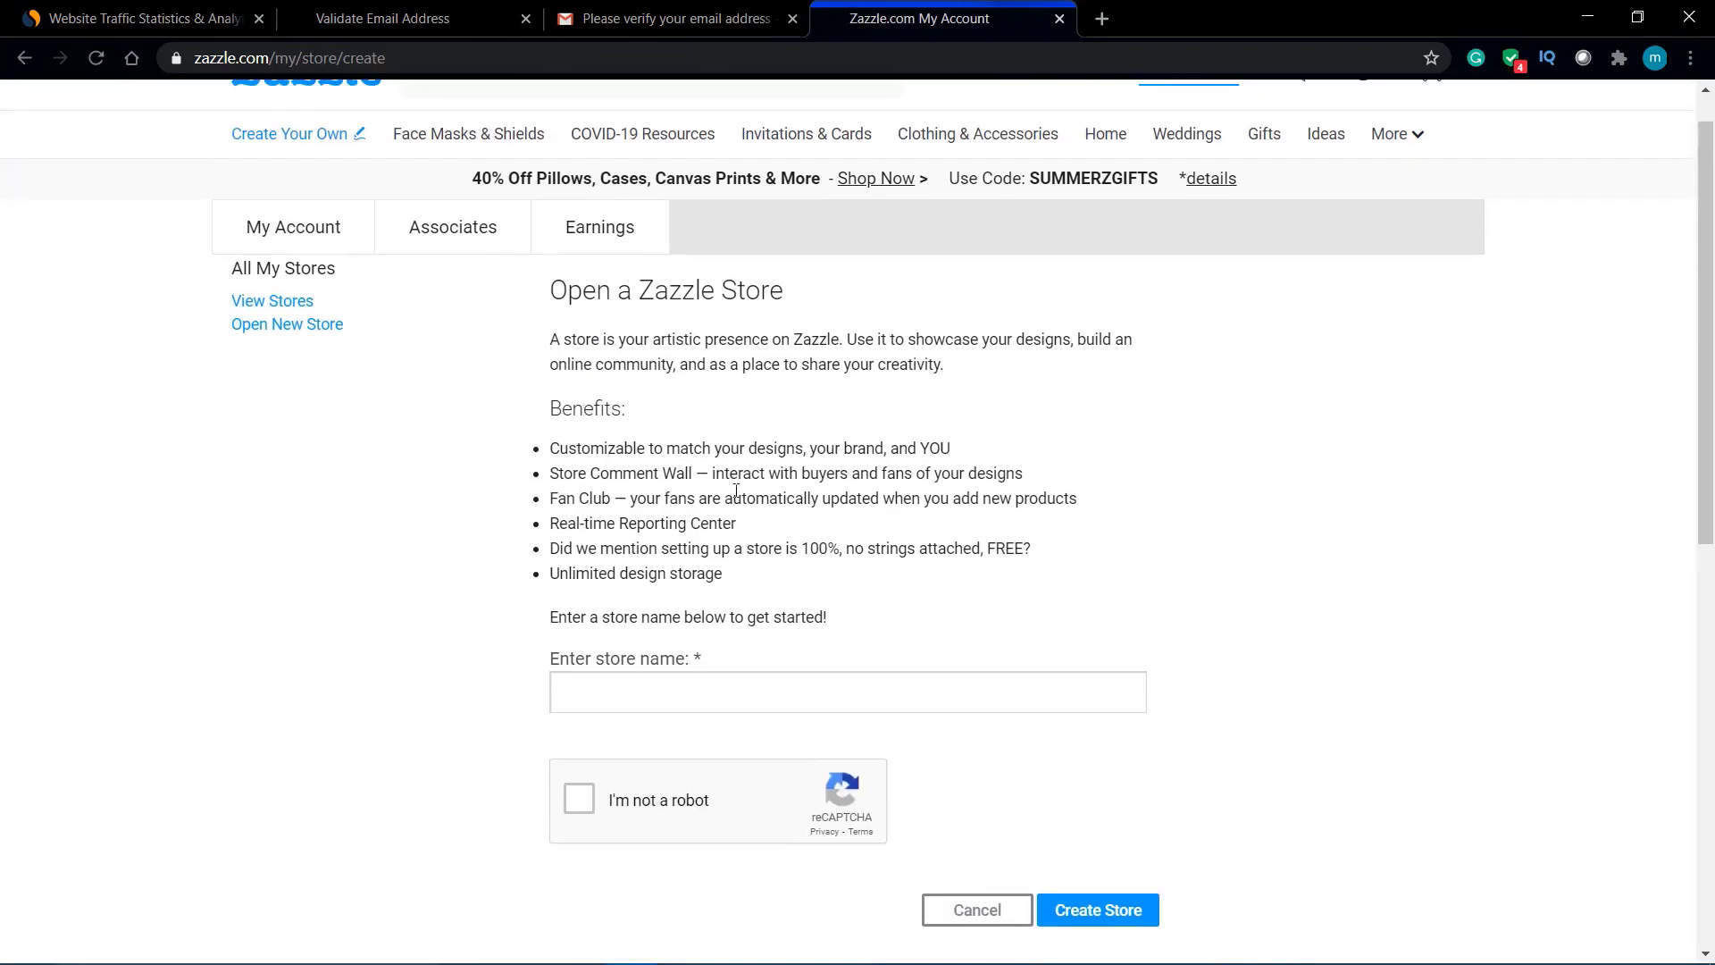
left_click(692, 704)
type("Abc_S")
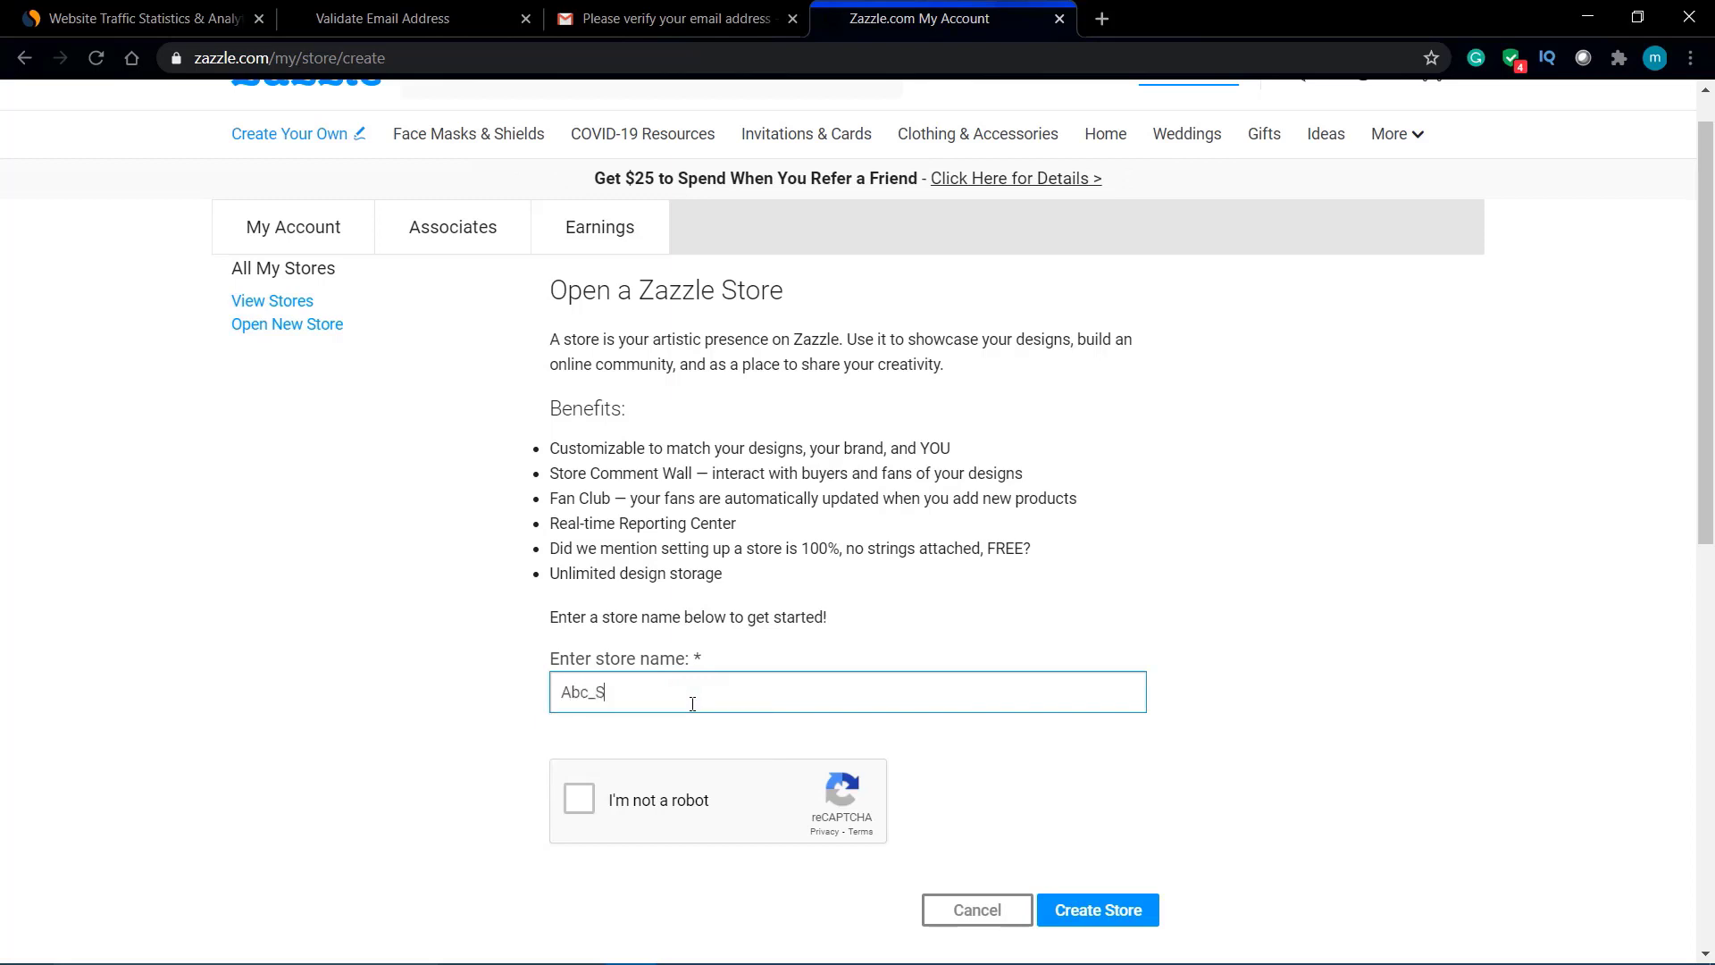
key("BackSpace")
key("BackSpace")
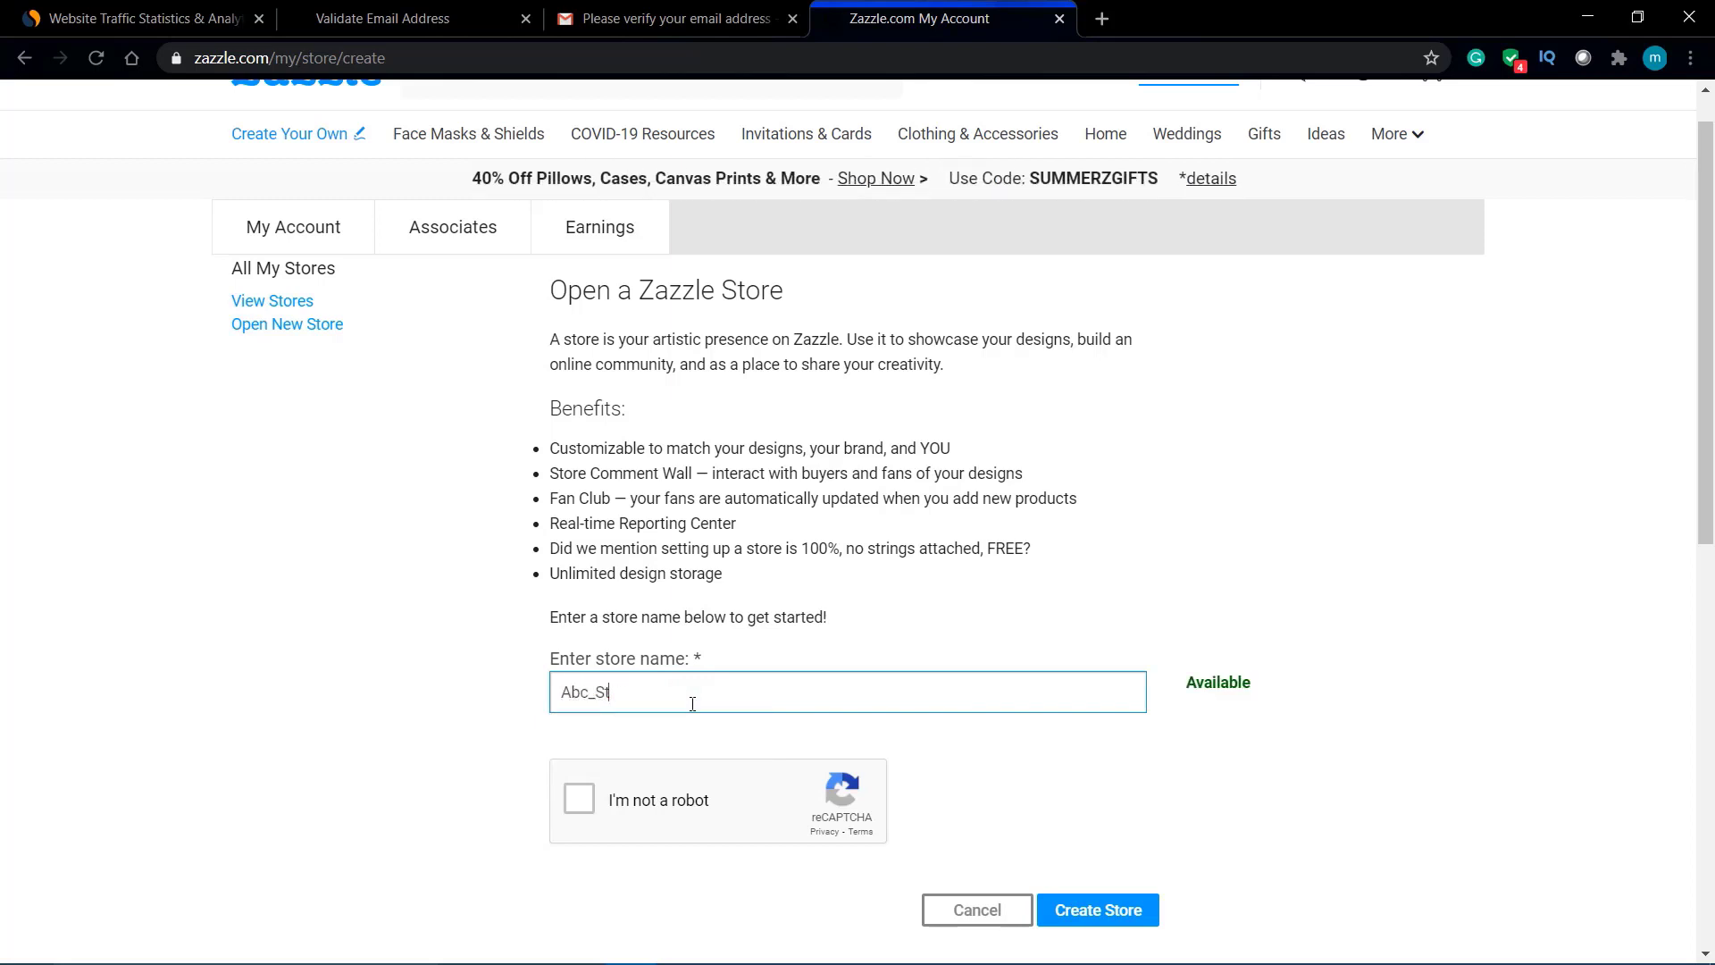
key("BackSpace")
type("ore")
left_click_drag(1196, 681, 1278, 681)
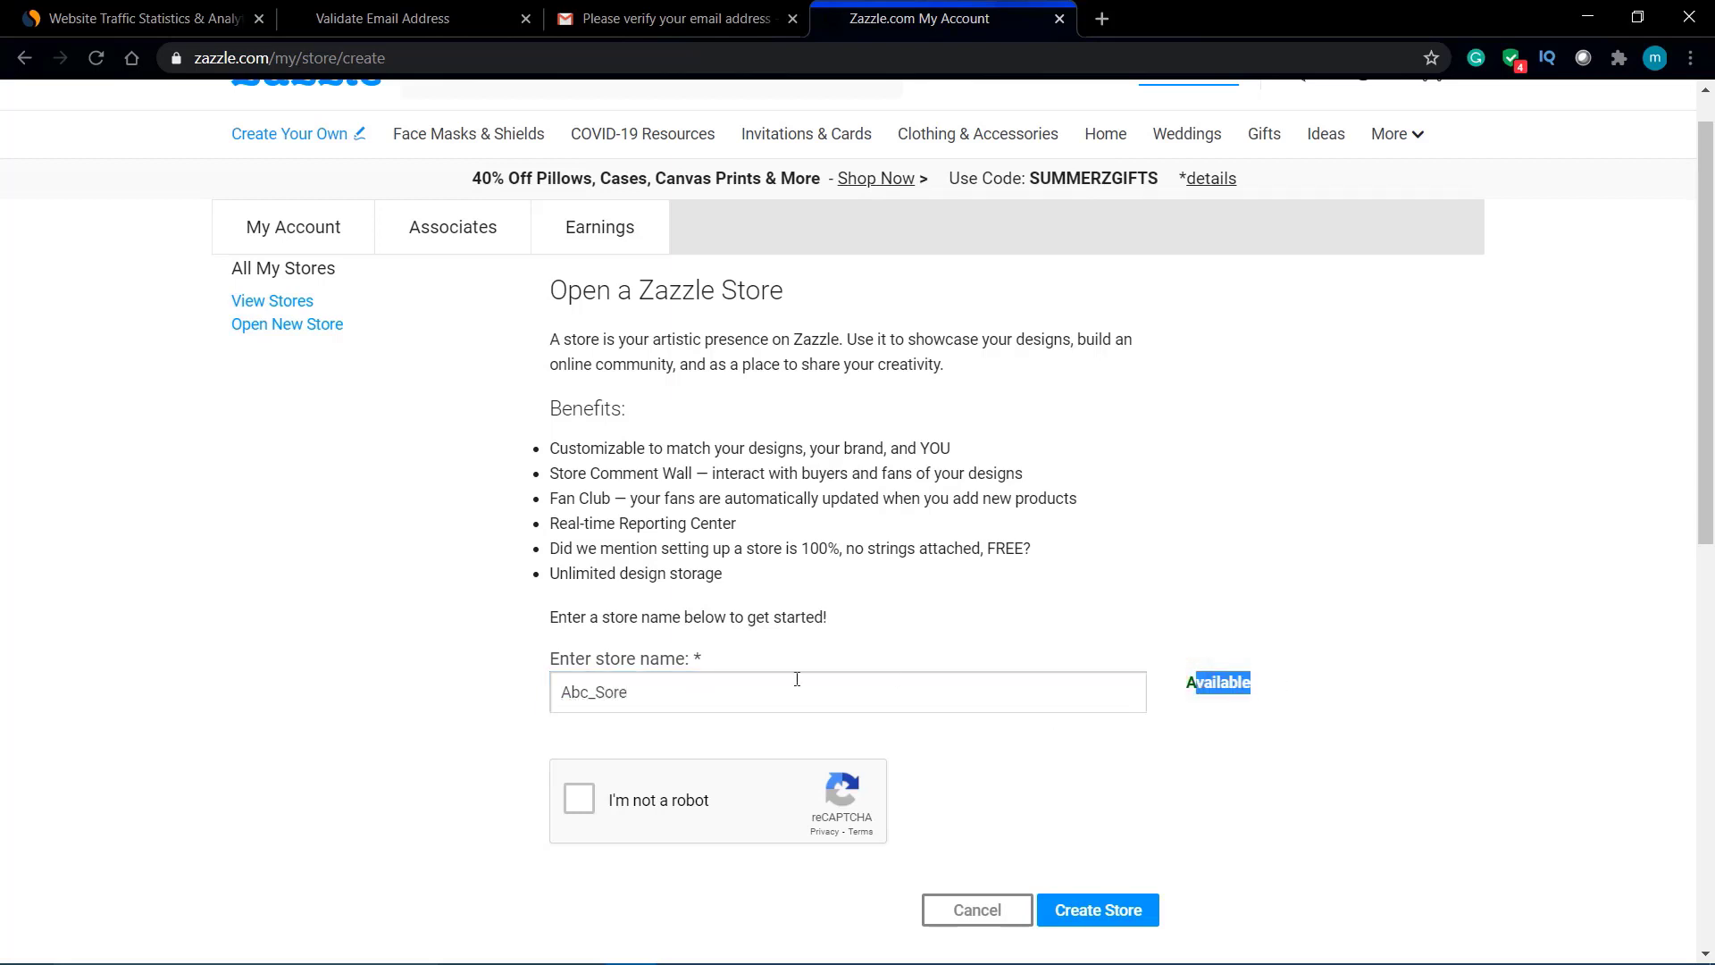
left_click(607, 696)
type("t")
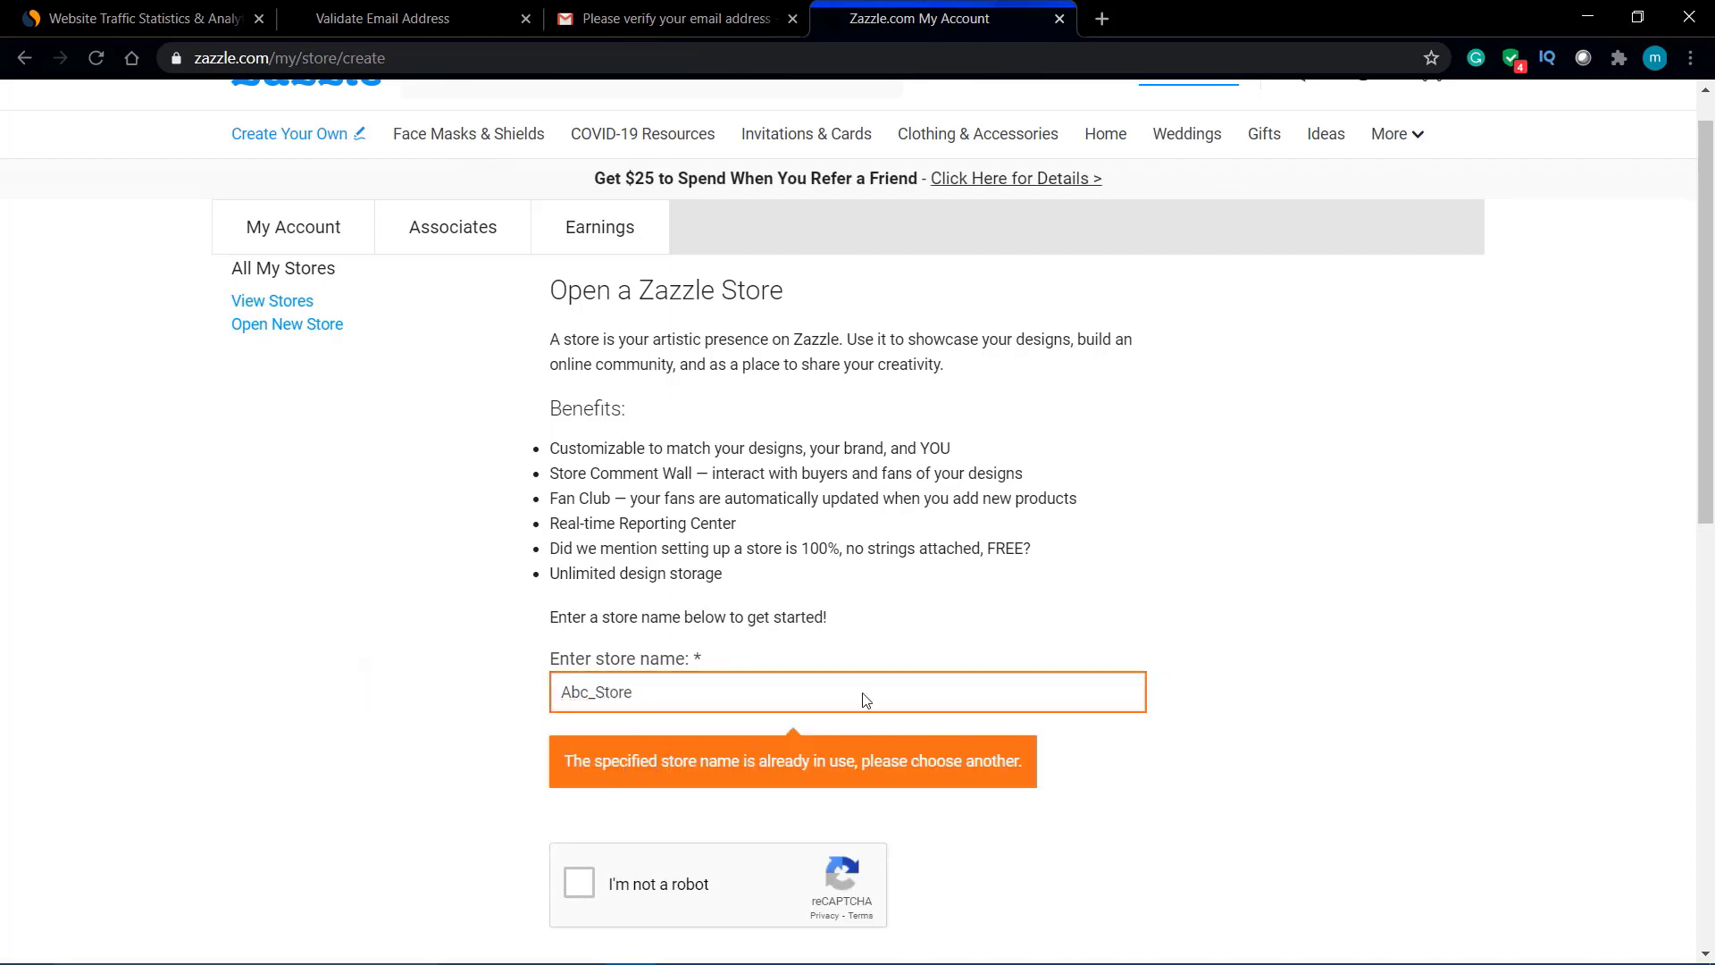
key("Left")
key("Left")
key("BackSpace")
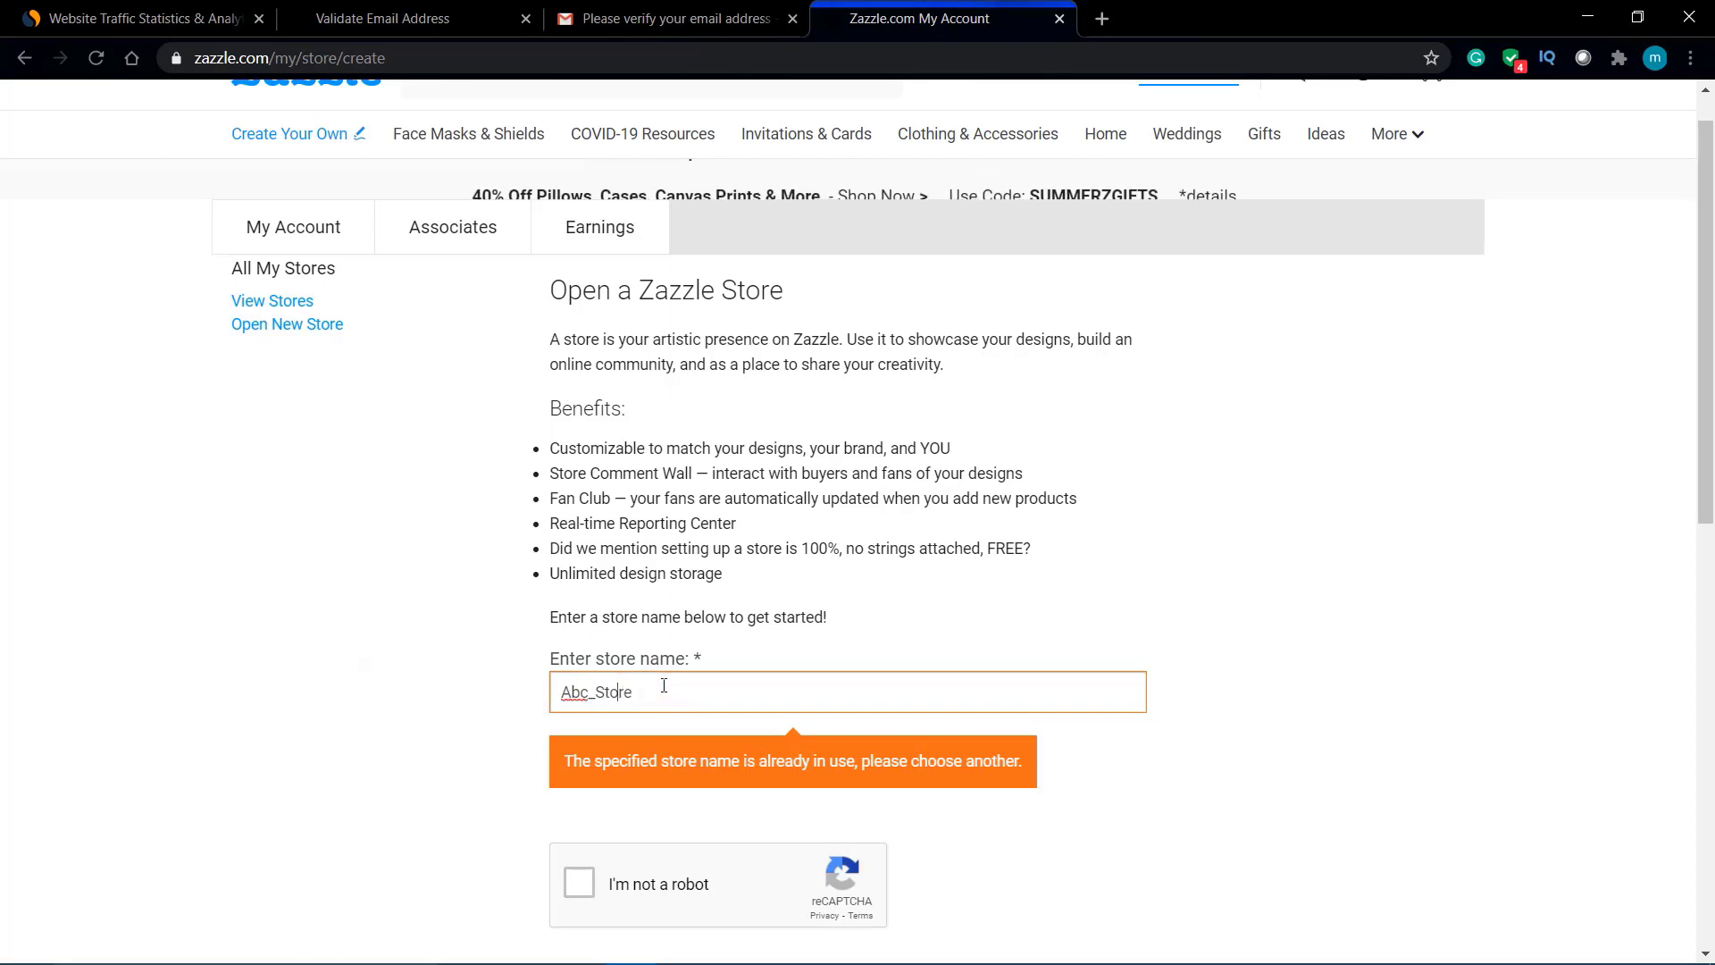
type("d")
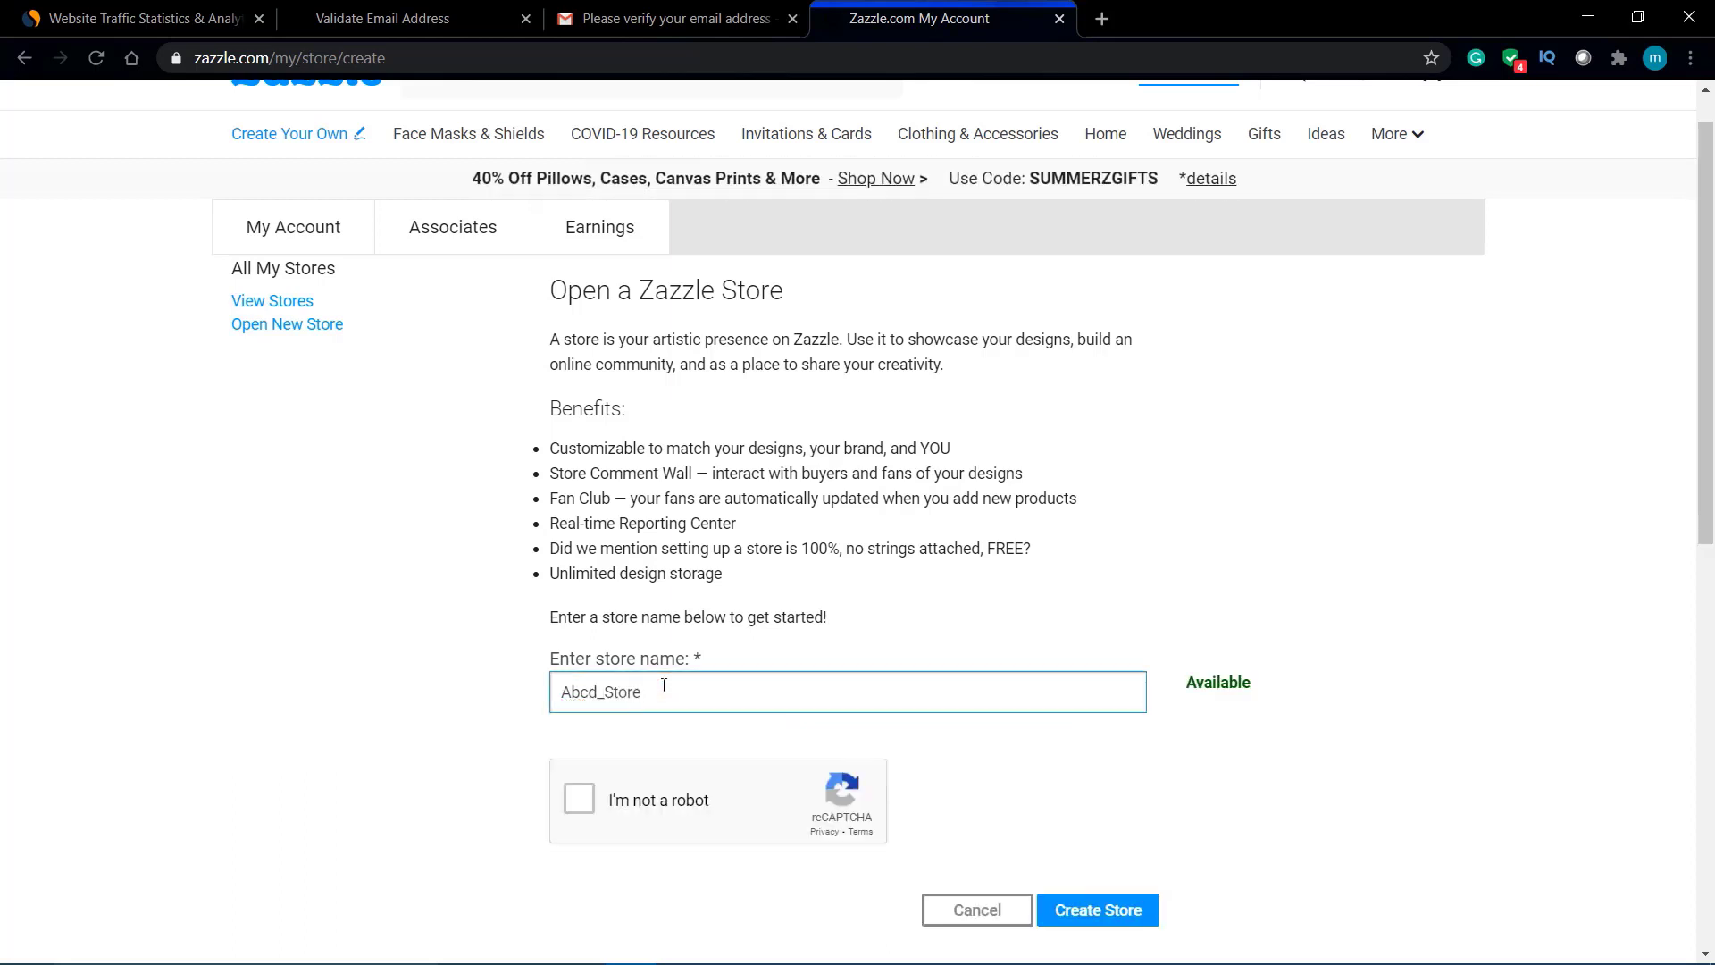
Step: Confirm Abcd_Store is available and create the store
left_click(424, 733)
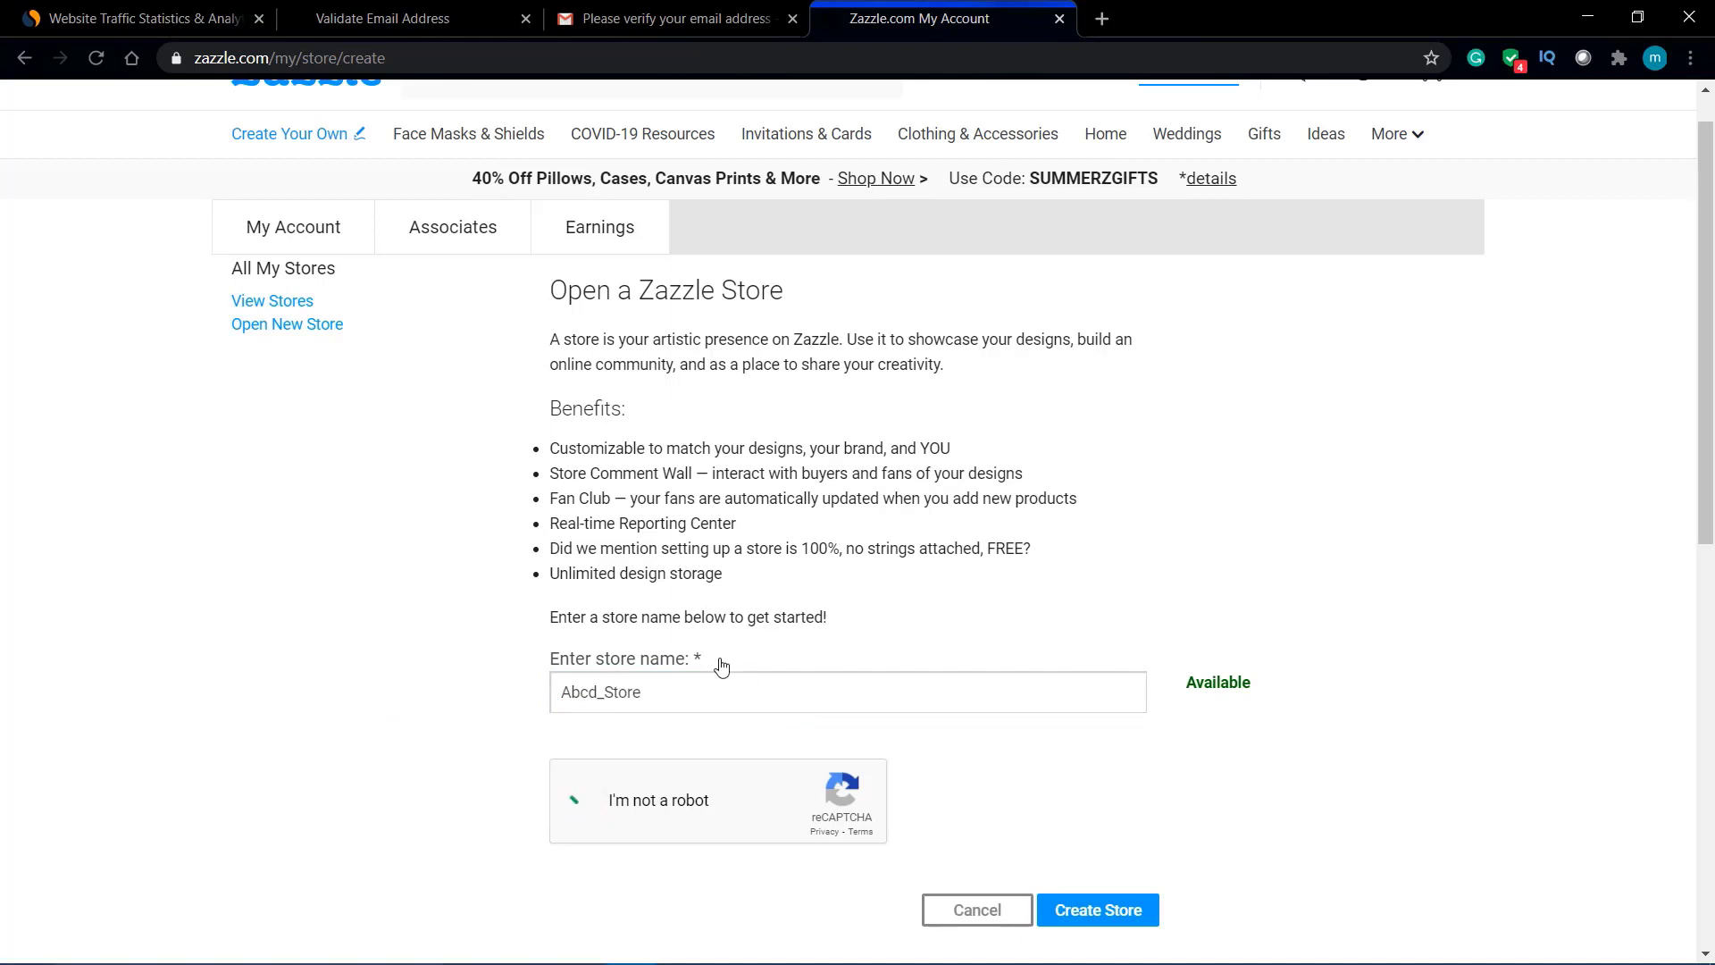
scroll(832, 707, "down", 1)
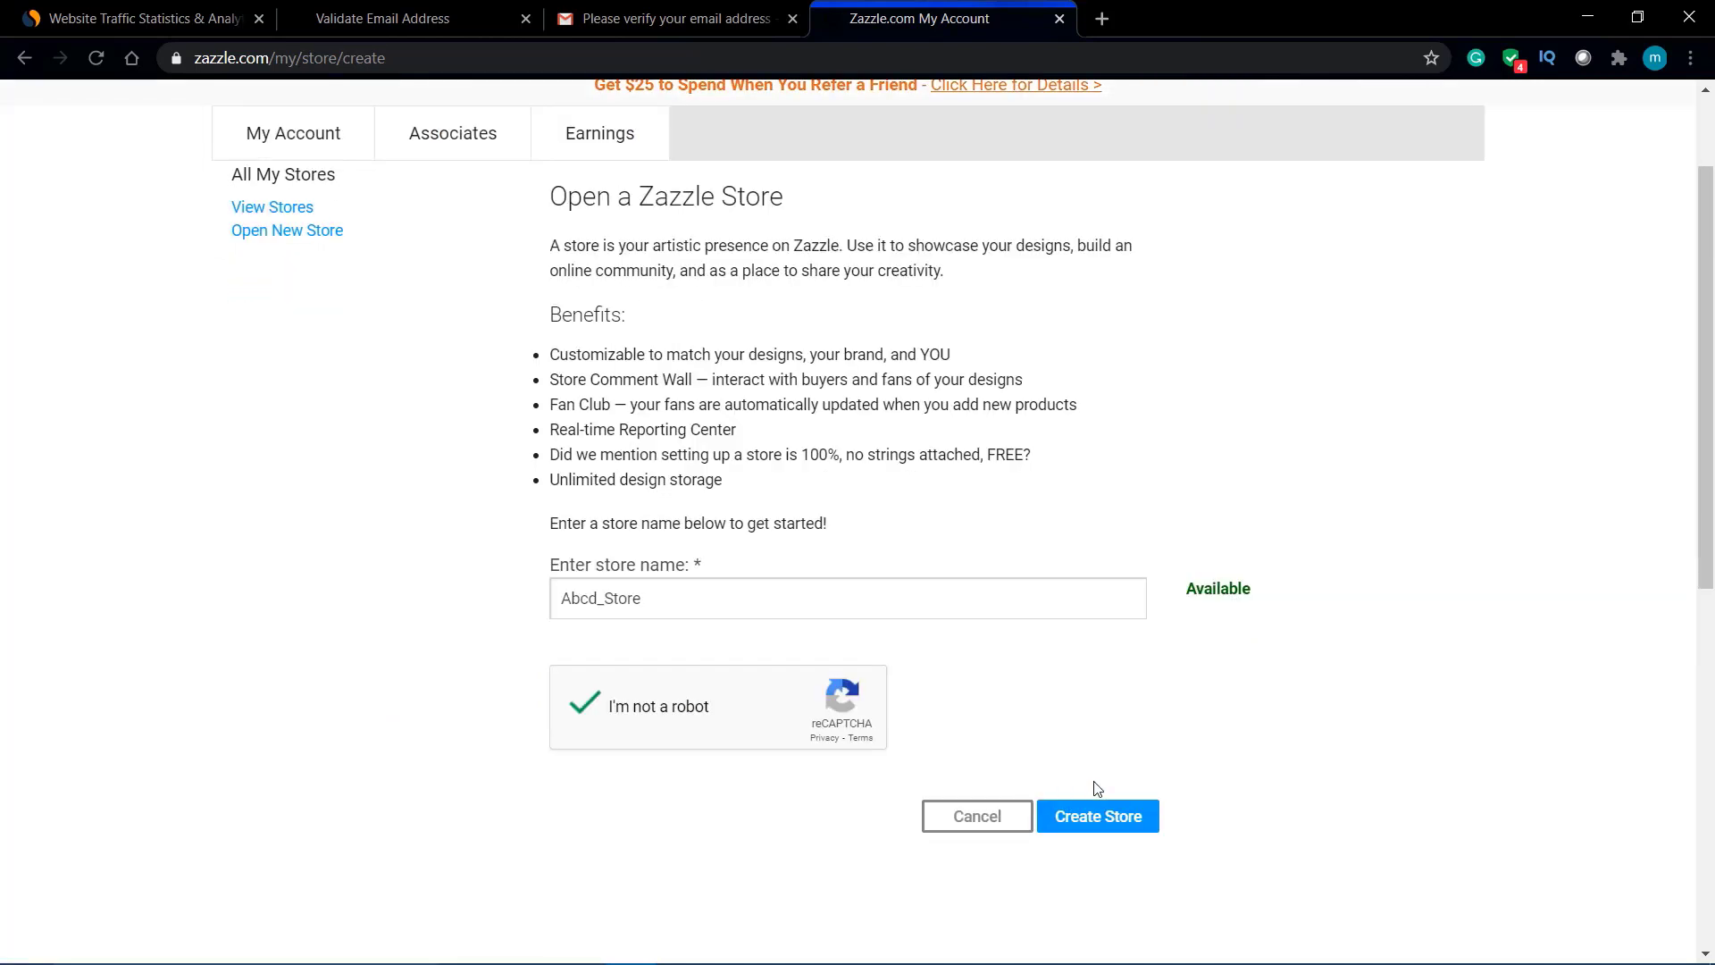
left_click(1099, 823)
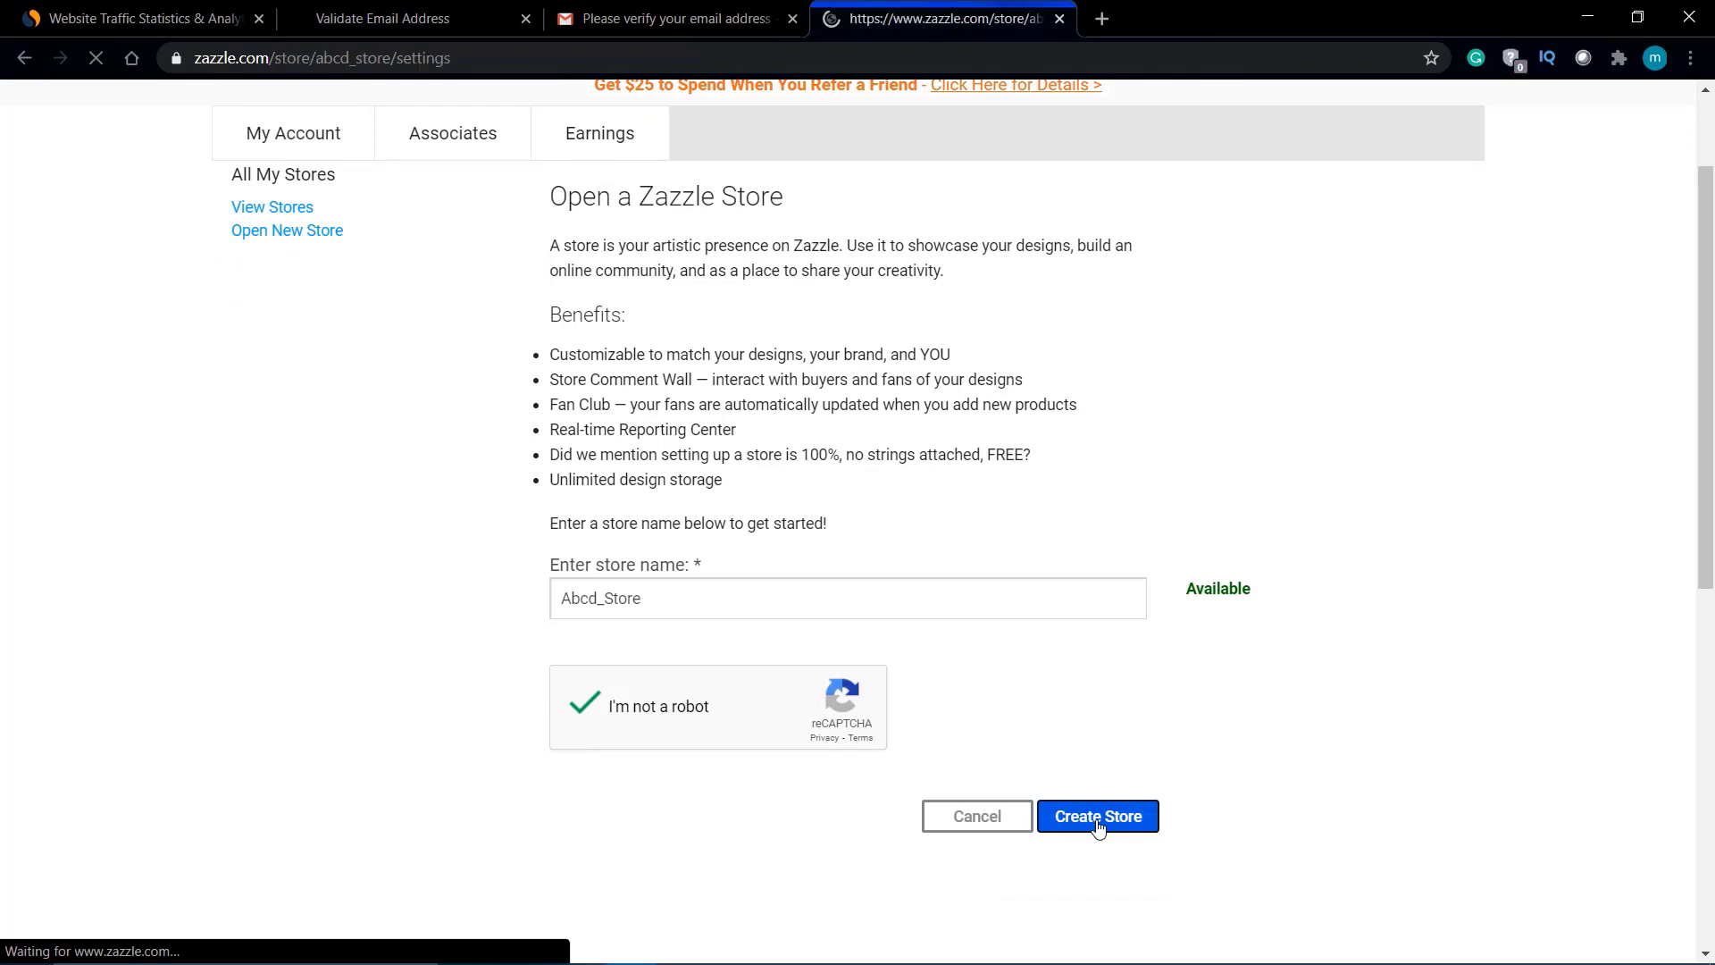
Step: Toggle the private-store checkbox on and back off so the store stays public
scroll(879, 702, "down", 1)
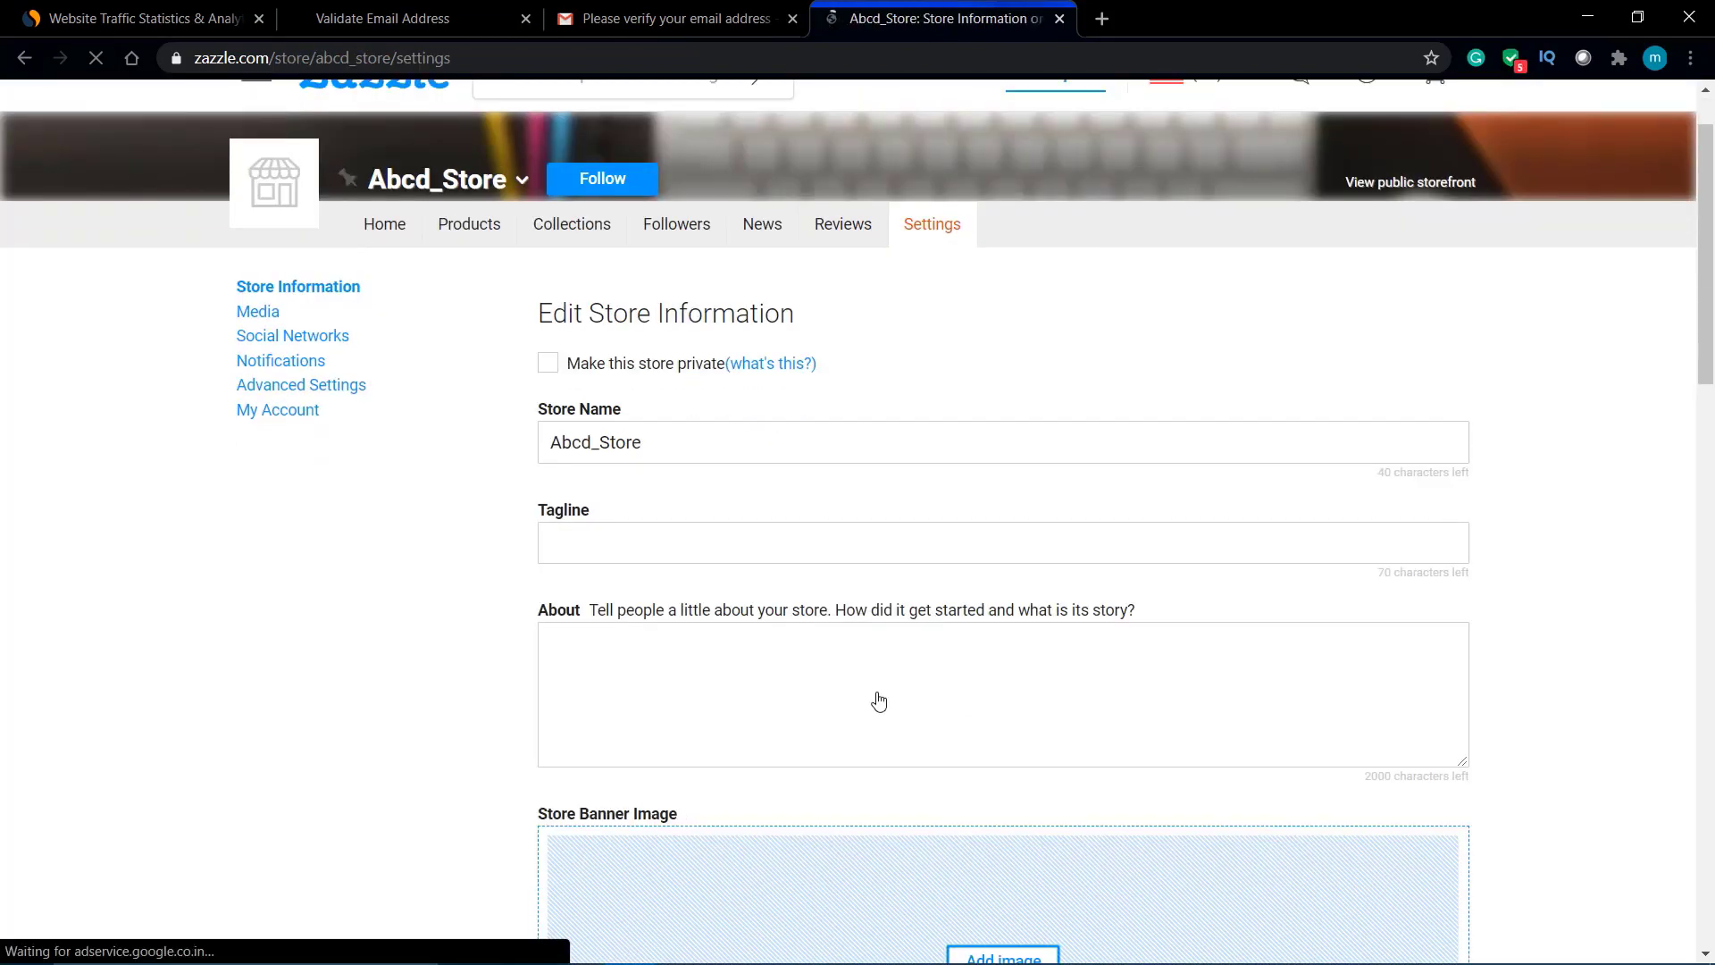
left_click(547, 363)
left_click(581, 374)
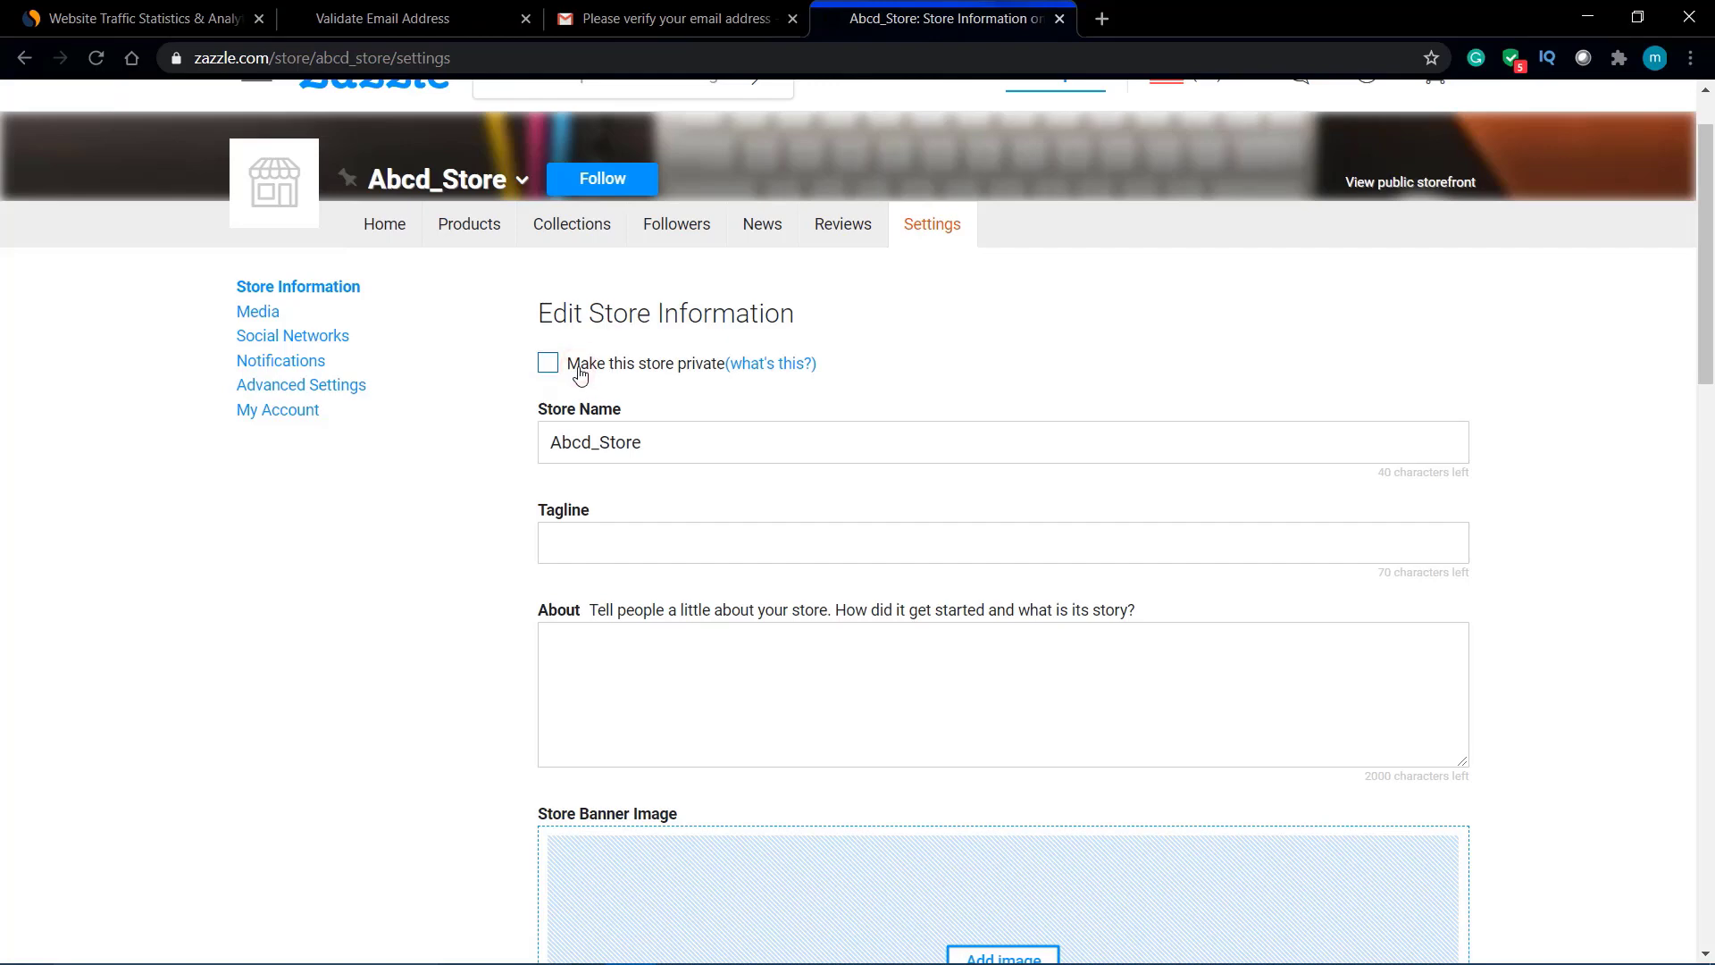
scroll(687, 409, "down", 10)
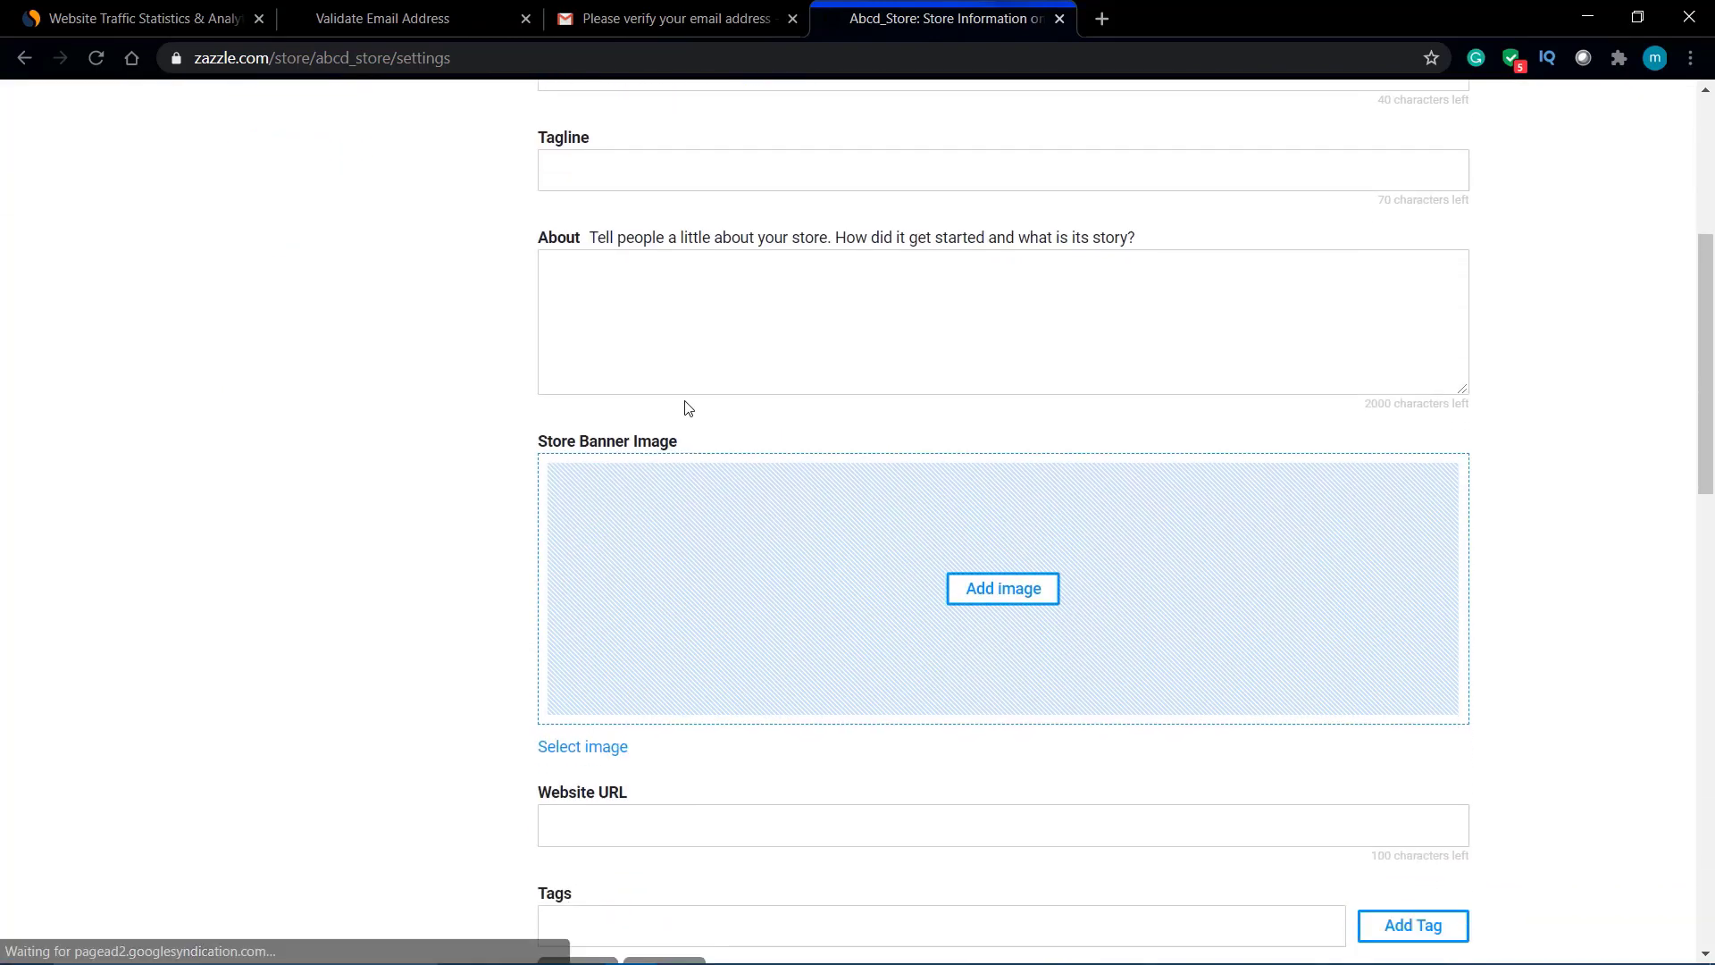
scroll(688, 408, "down", 5)
scroll(687, 409, "up", 13)
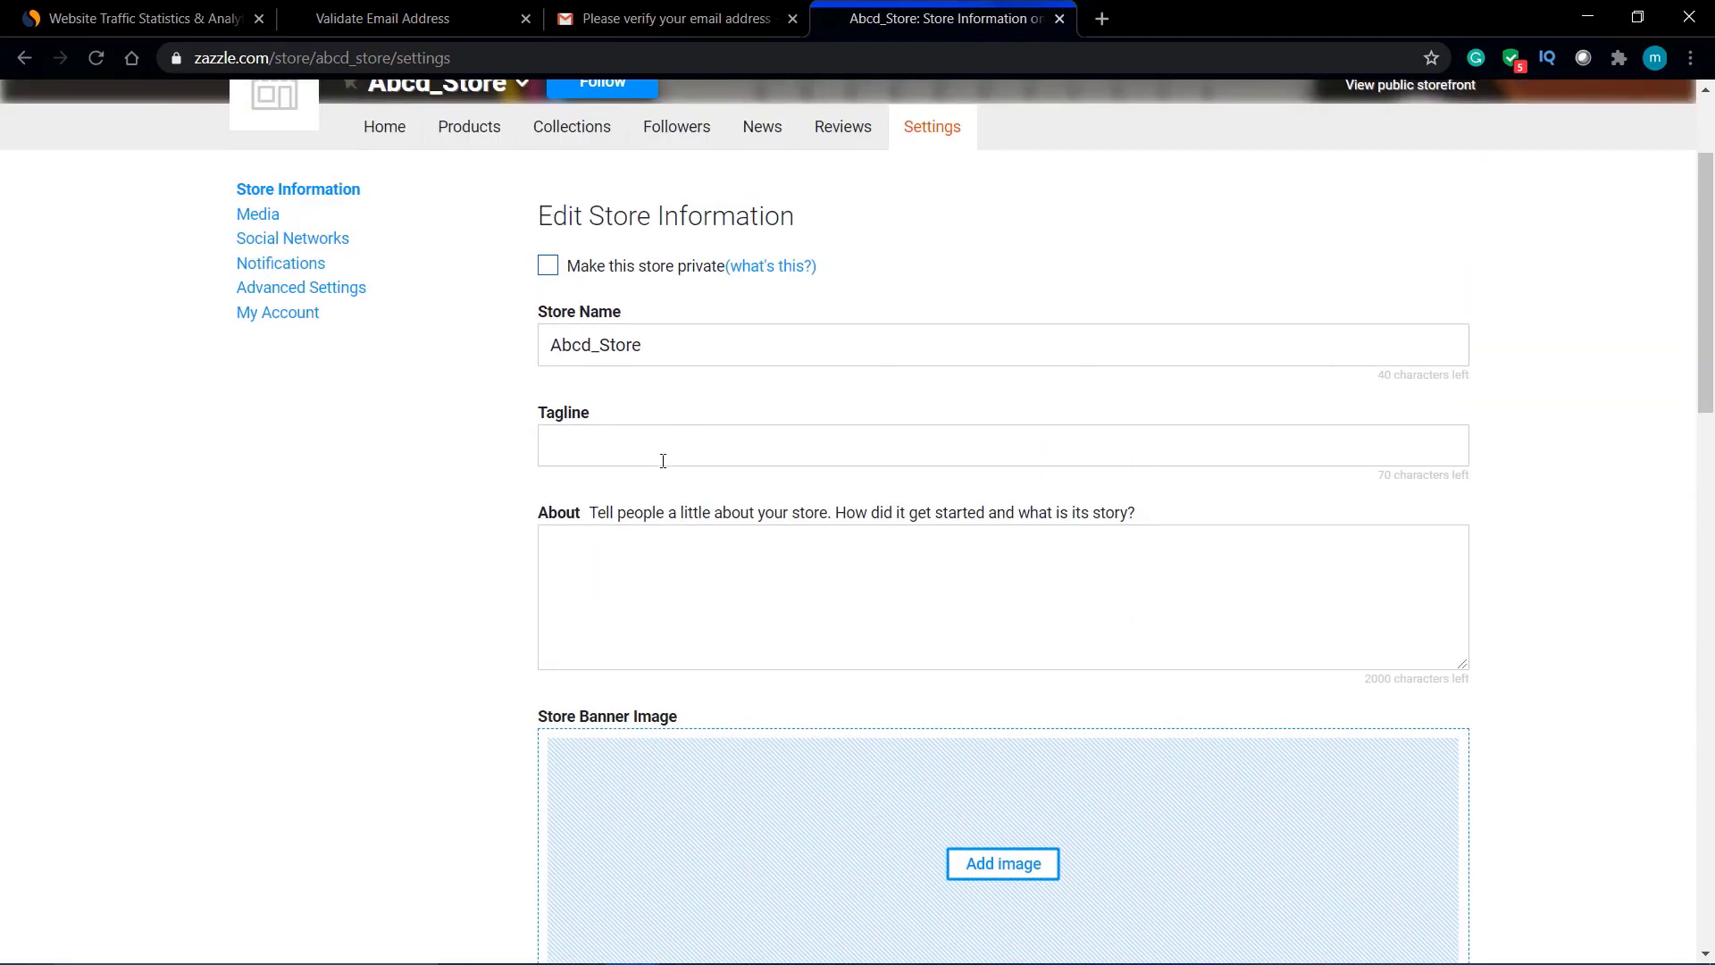
Step: Give the store the tagline 'designer mask, Designer T-shirt'
left_click(663, 448)
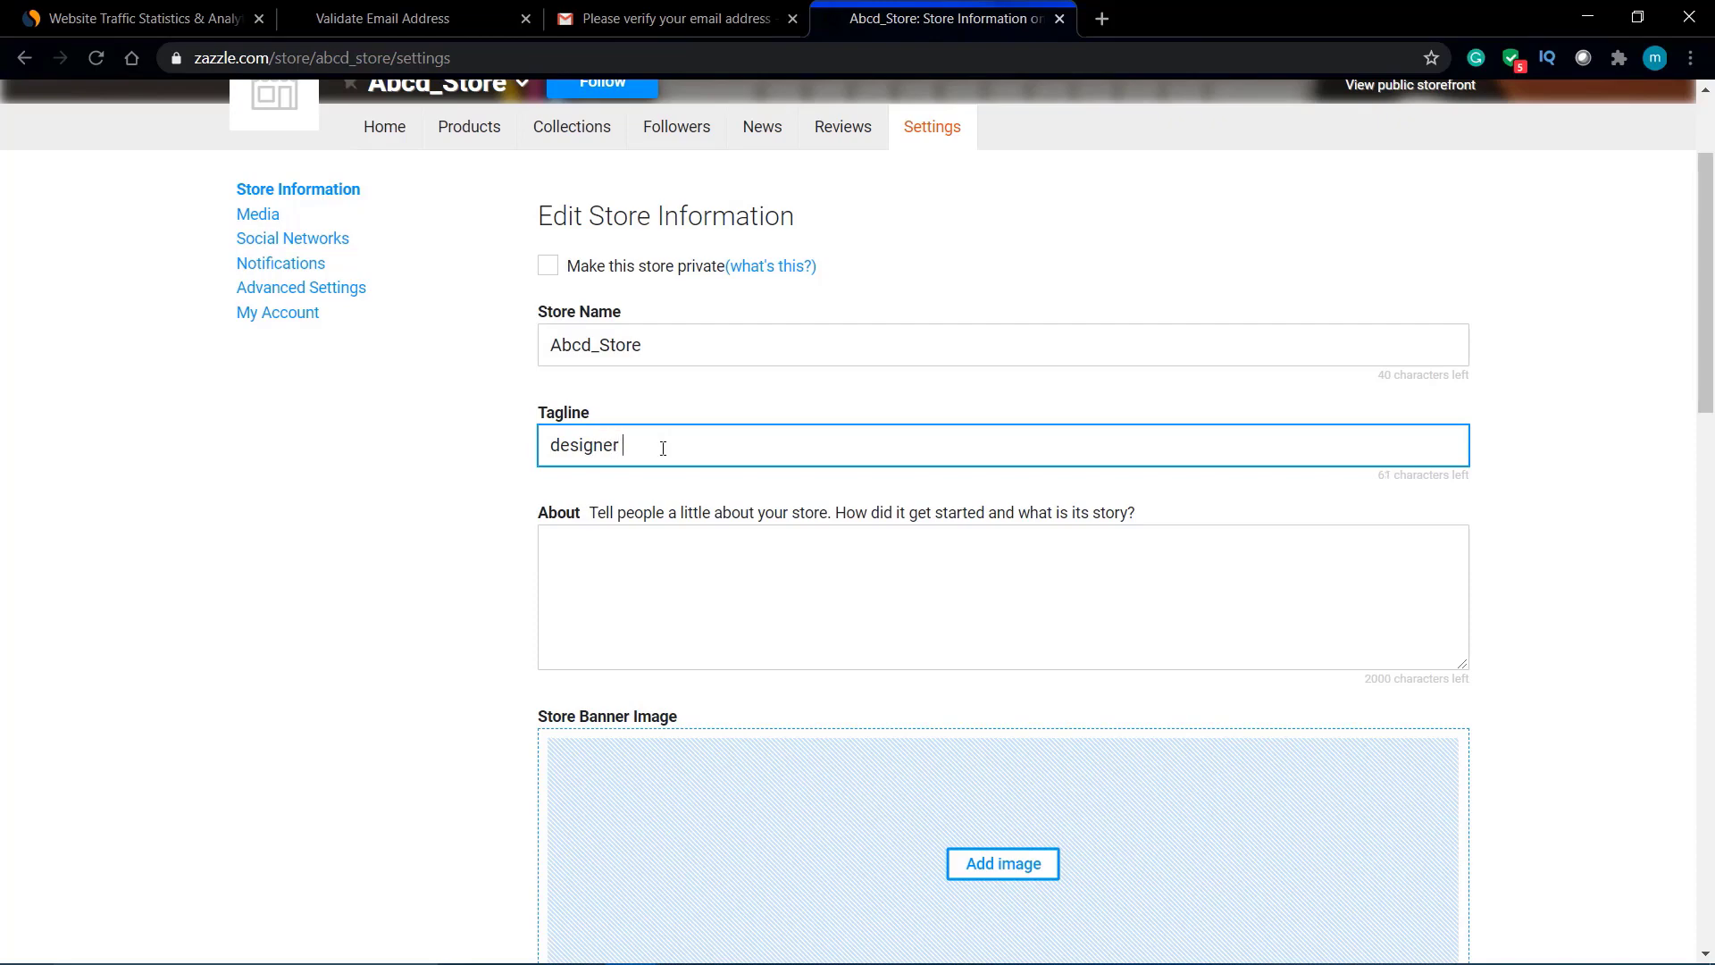
type("mask, DE")
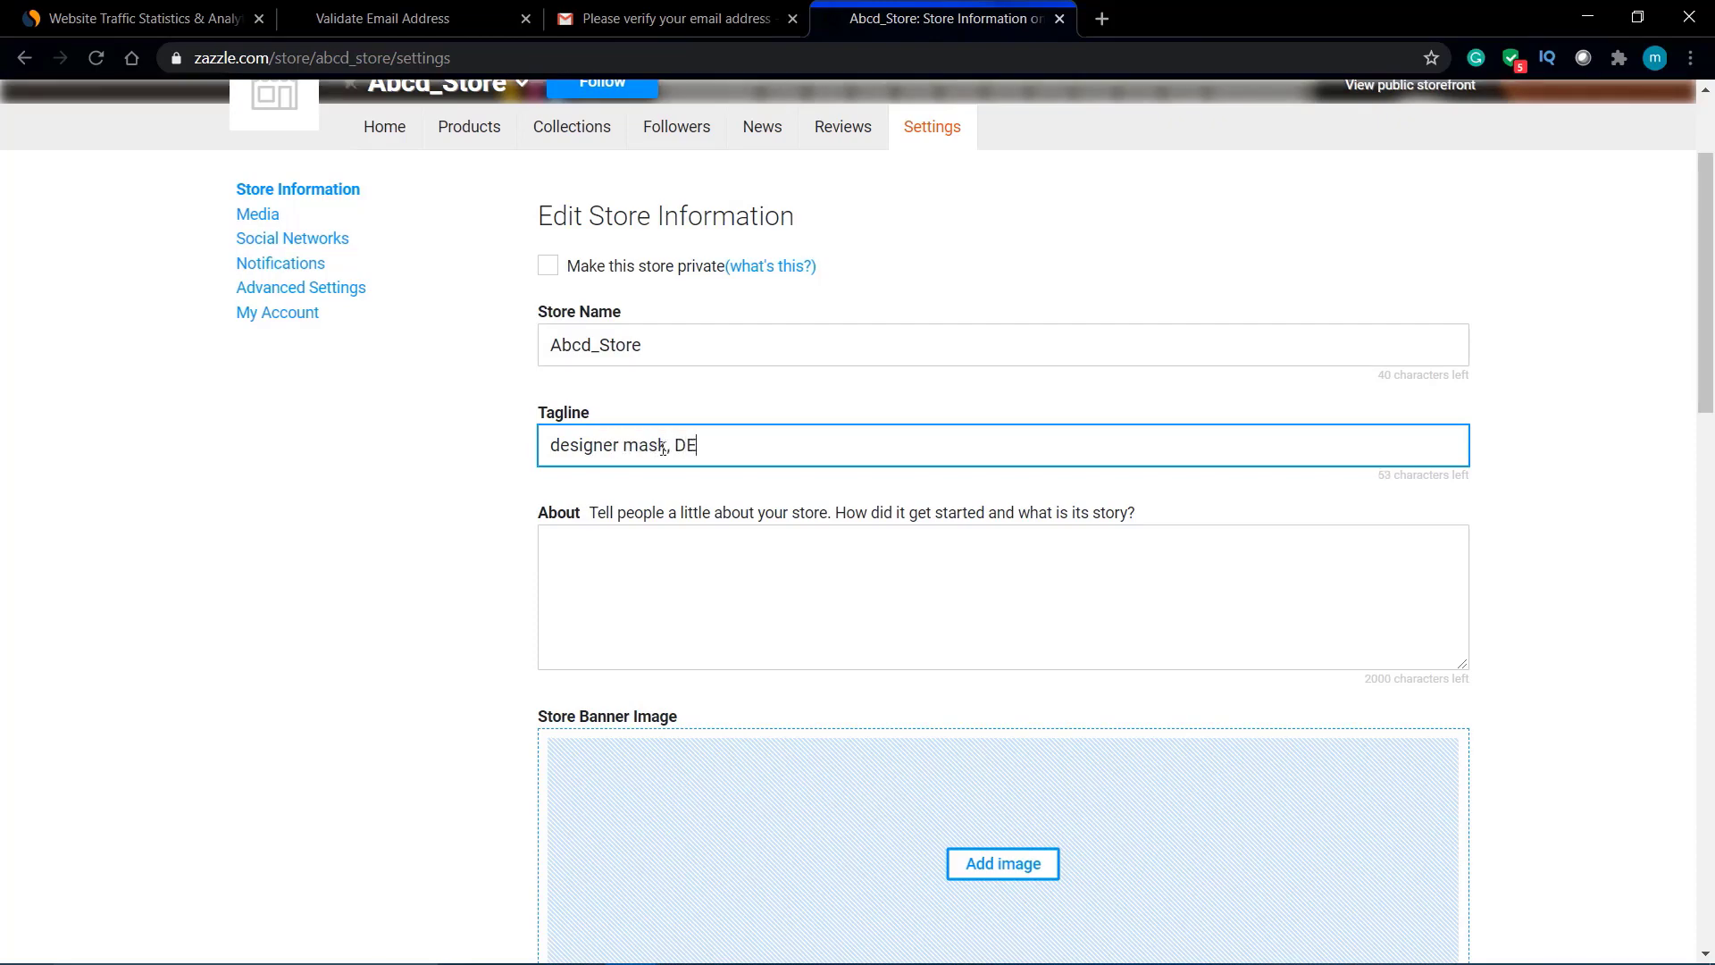
type("sign")
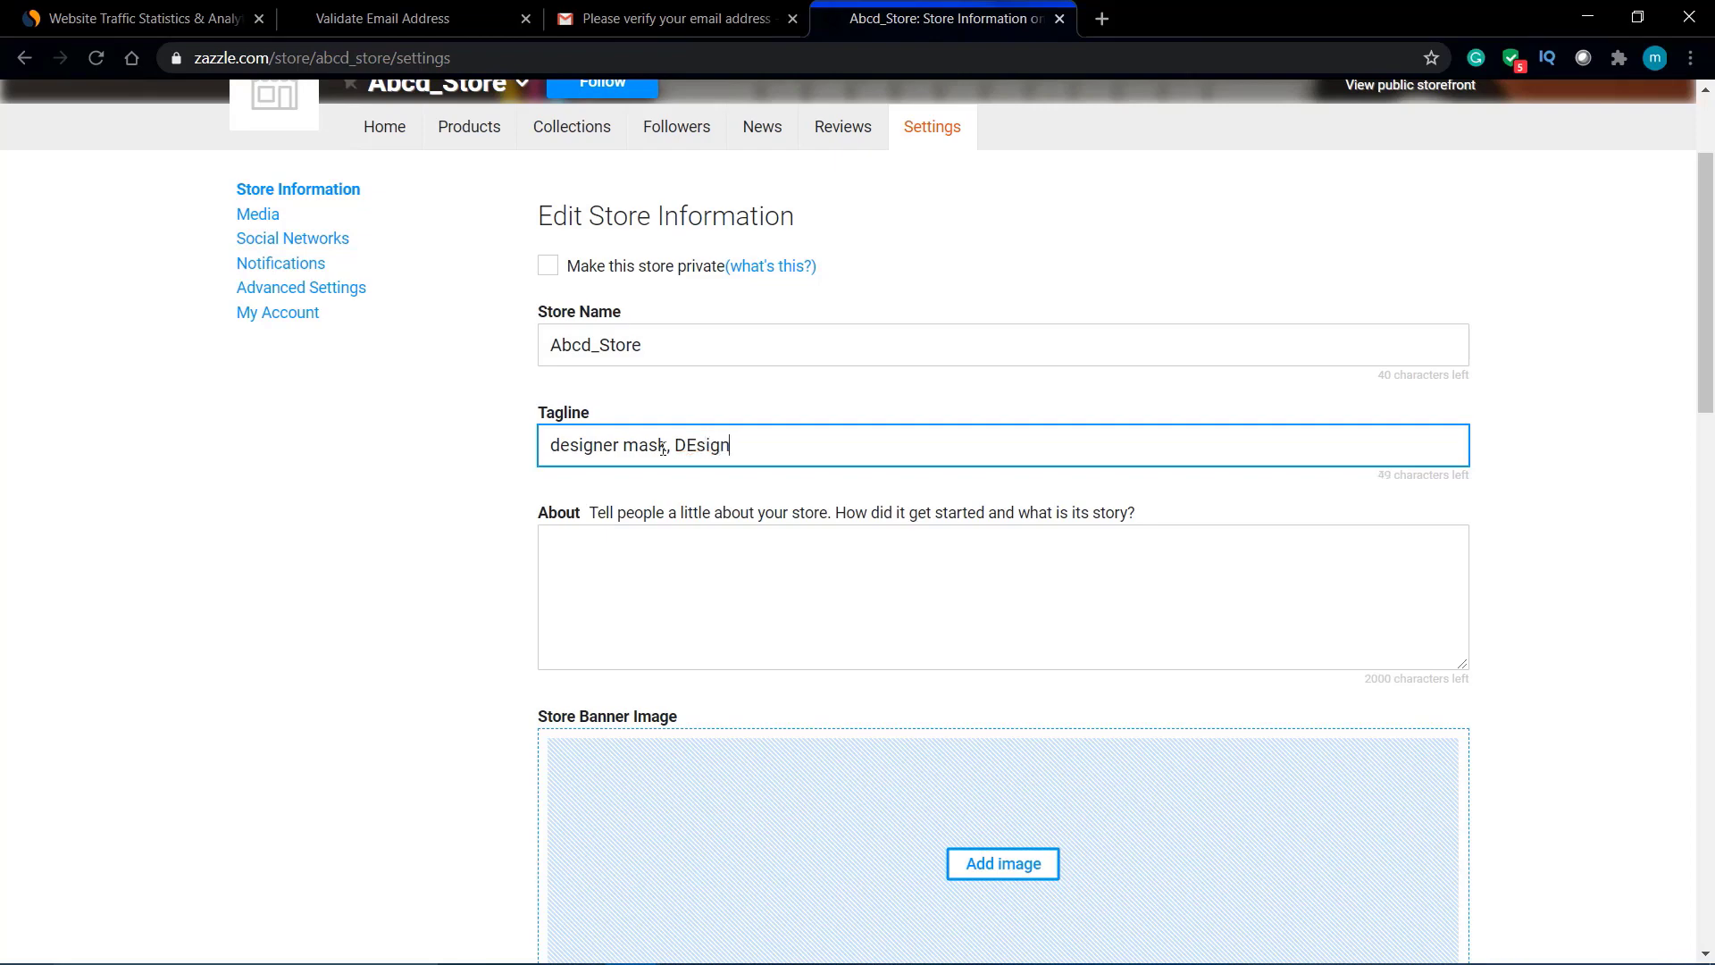
key("BackSpace")
key("BackSpace")
key("BackSpace")
key("BackSpace")
key("BackSpace")
type("es")
left_click(706, 550)
Step: Replace the About text with 'Abcd_store is a store where you can buy great designer products at 10%discount.'
type("i a")
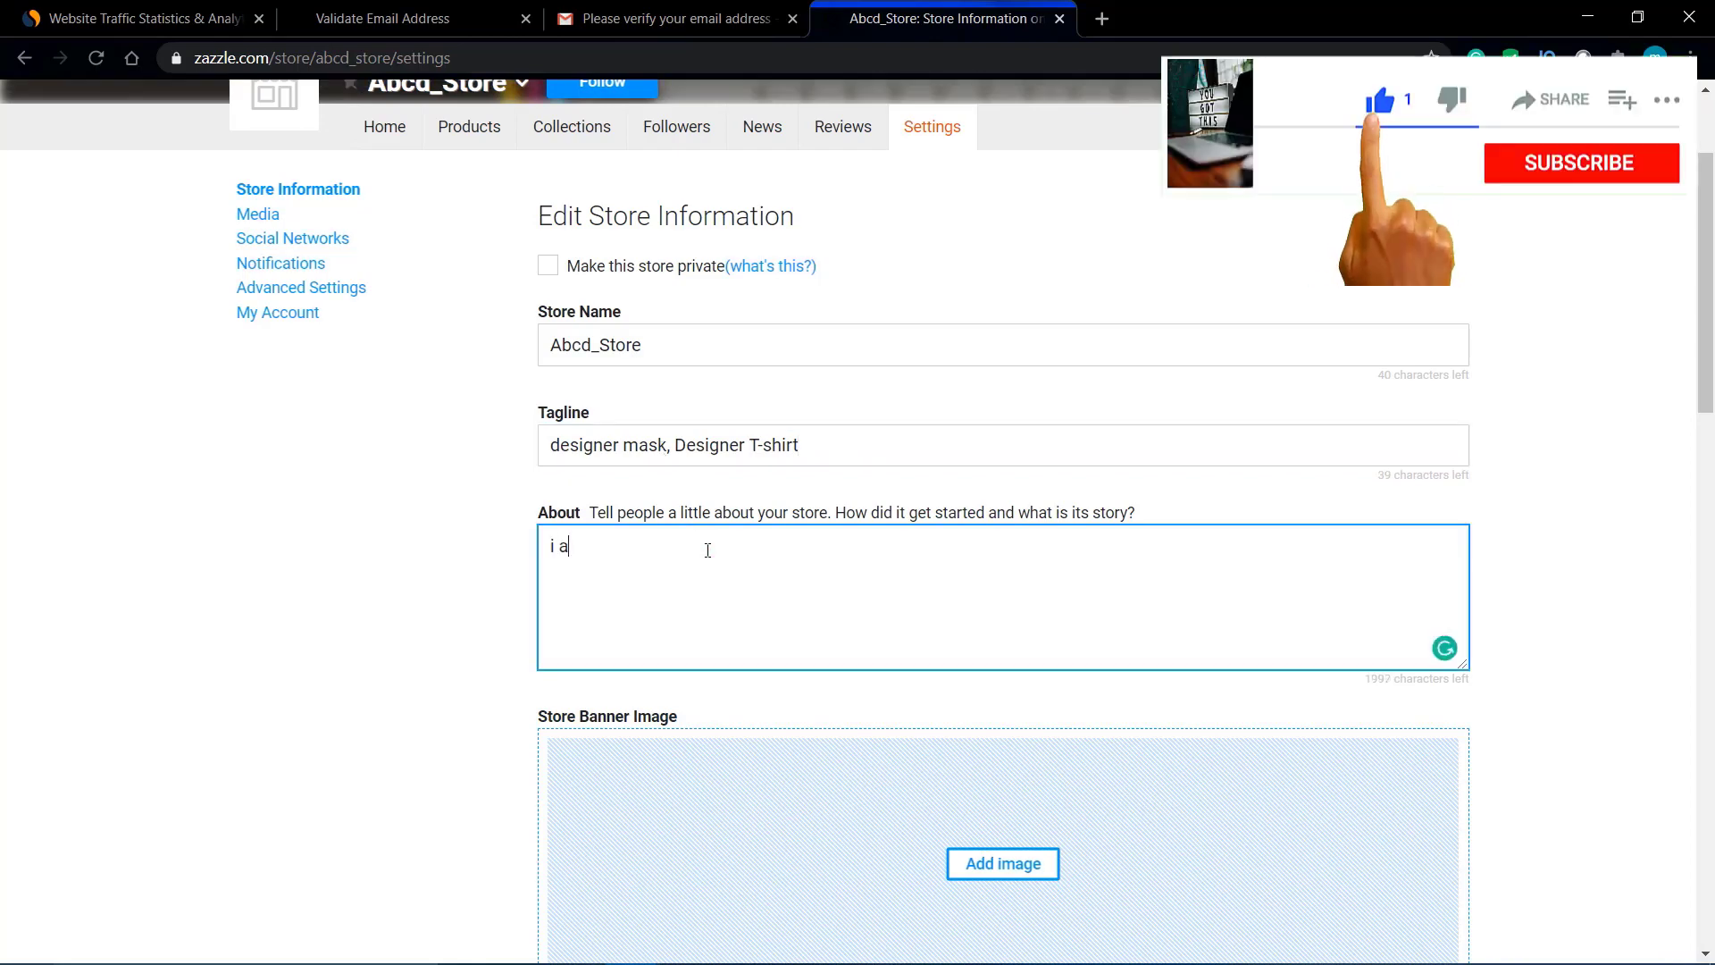
type("m a profes")
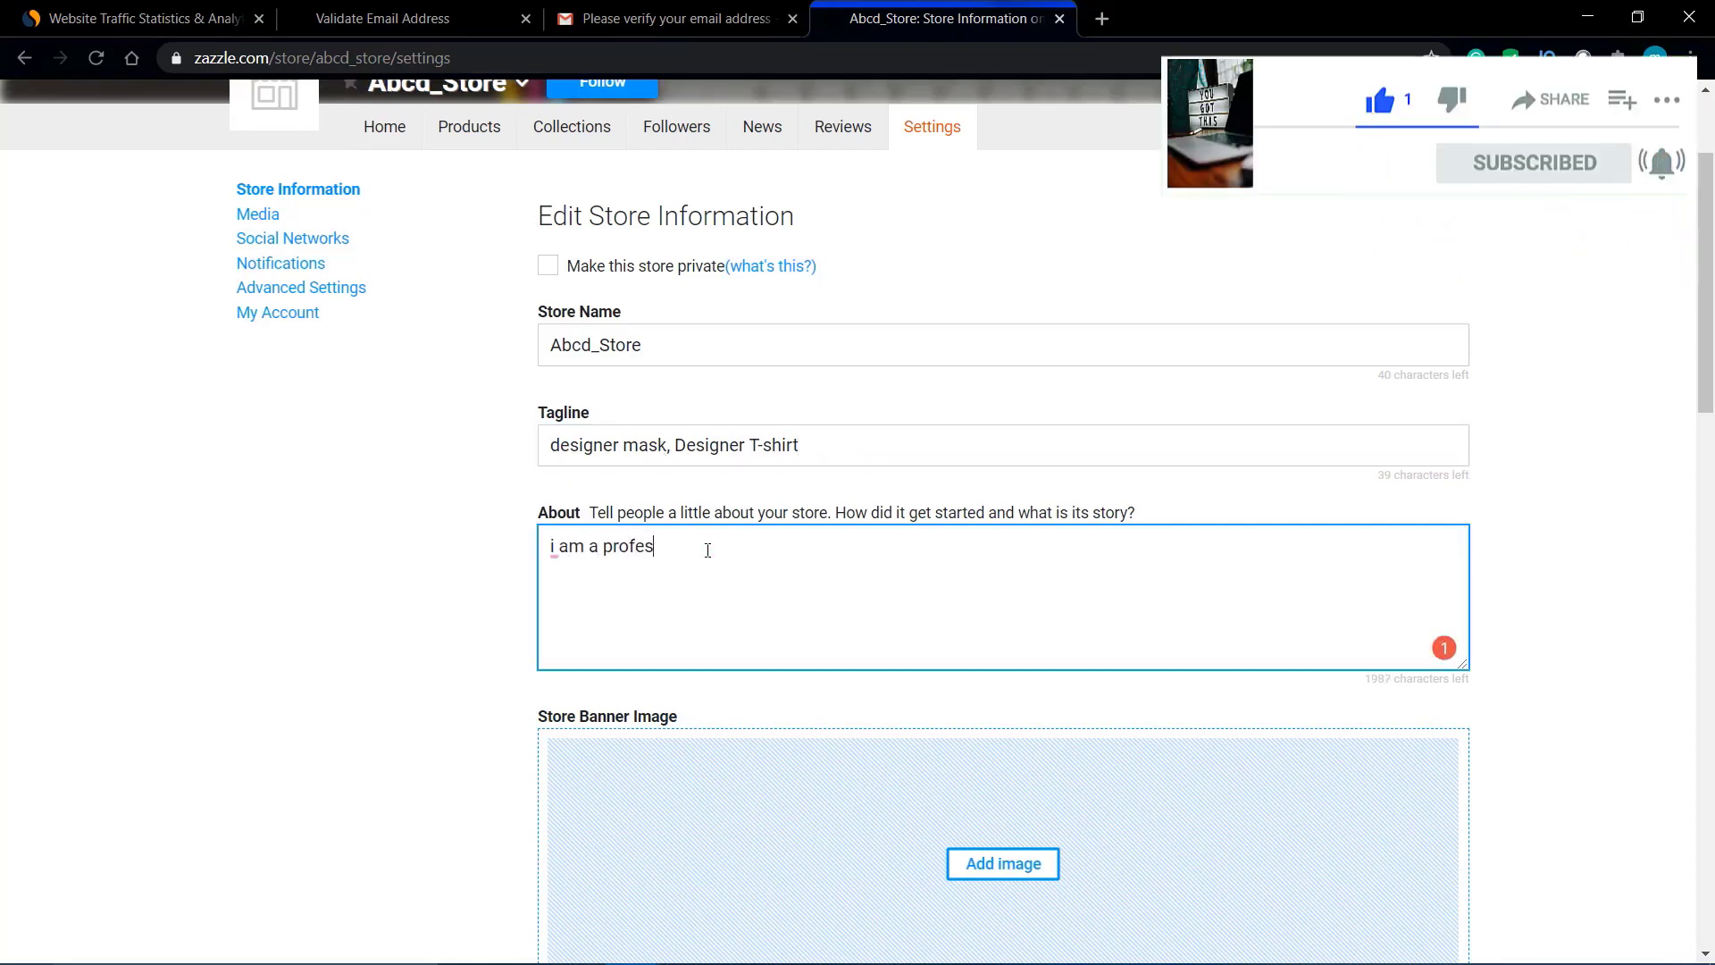
key("ctrl+a")
key("BackSpace")
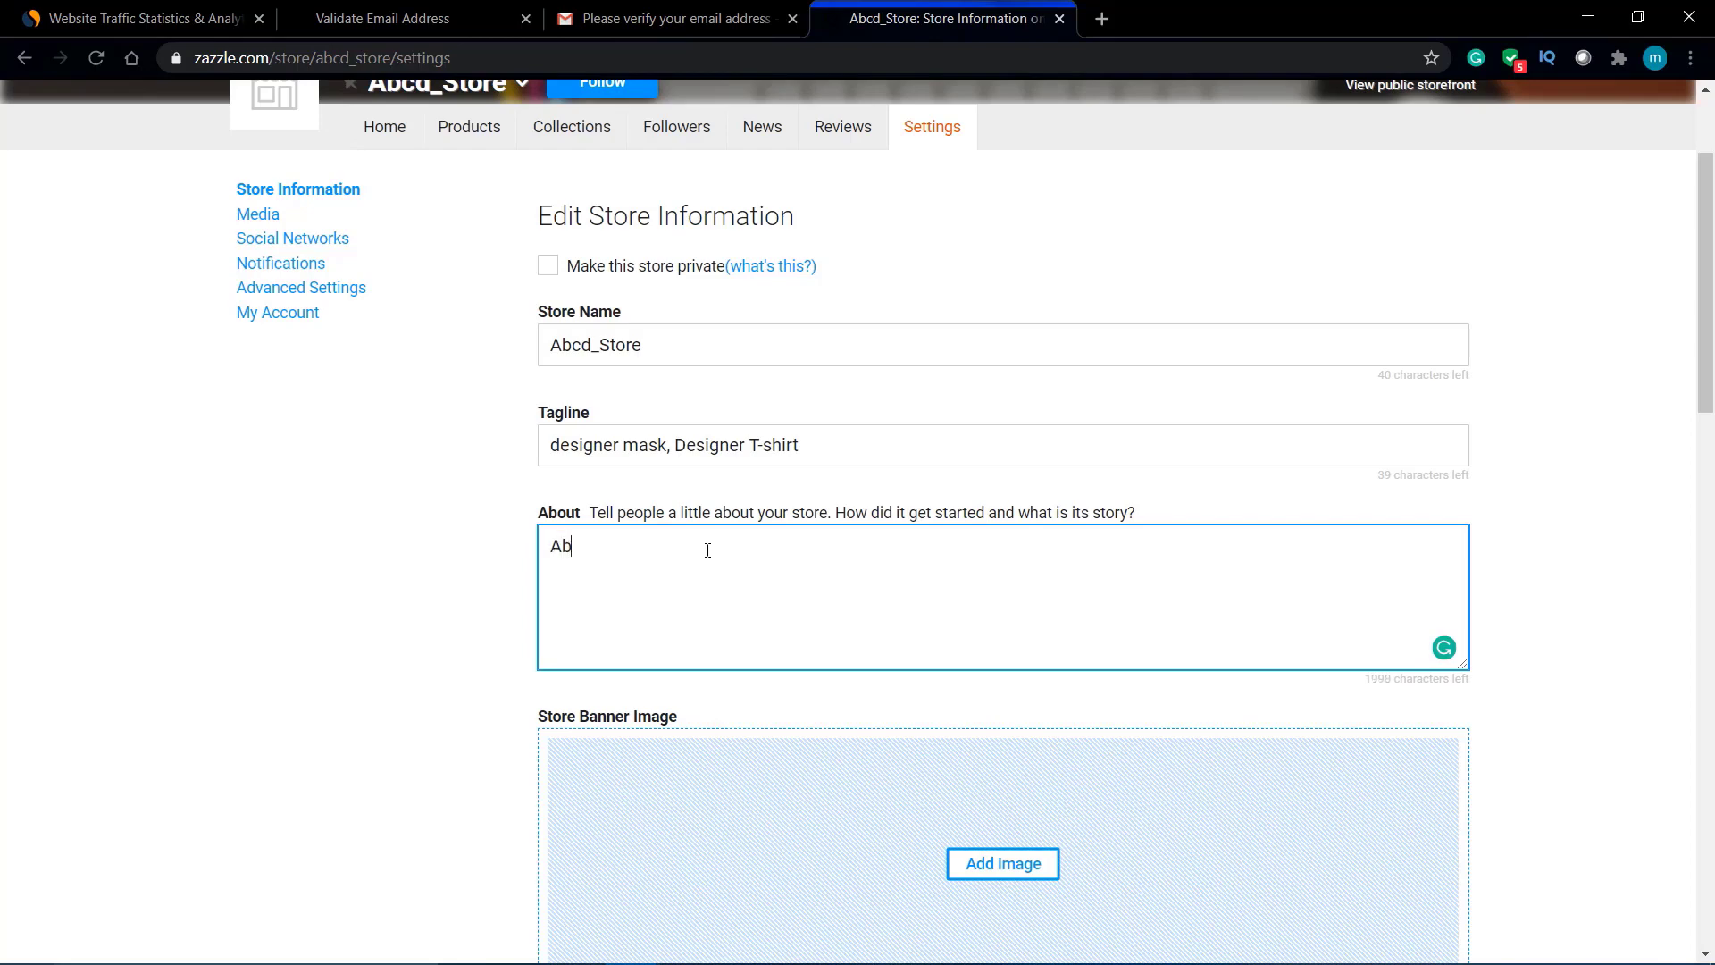
type("Abcd_store")
type("is a store where uyou ")
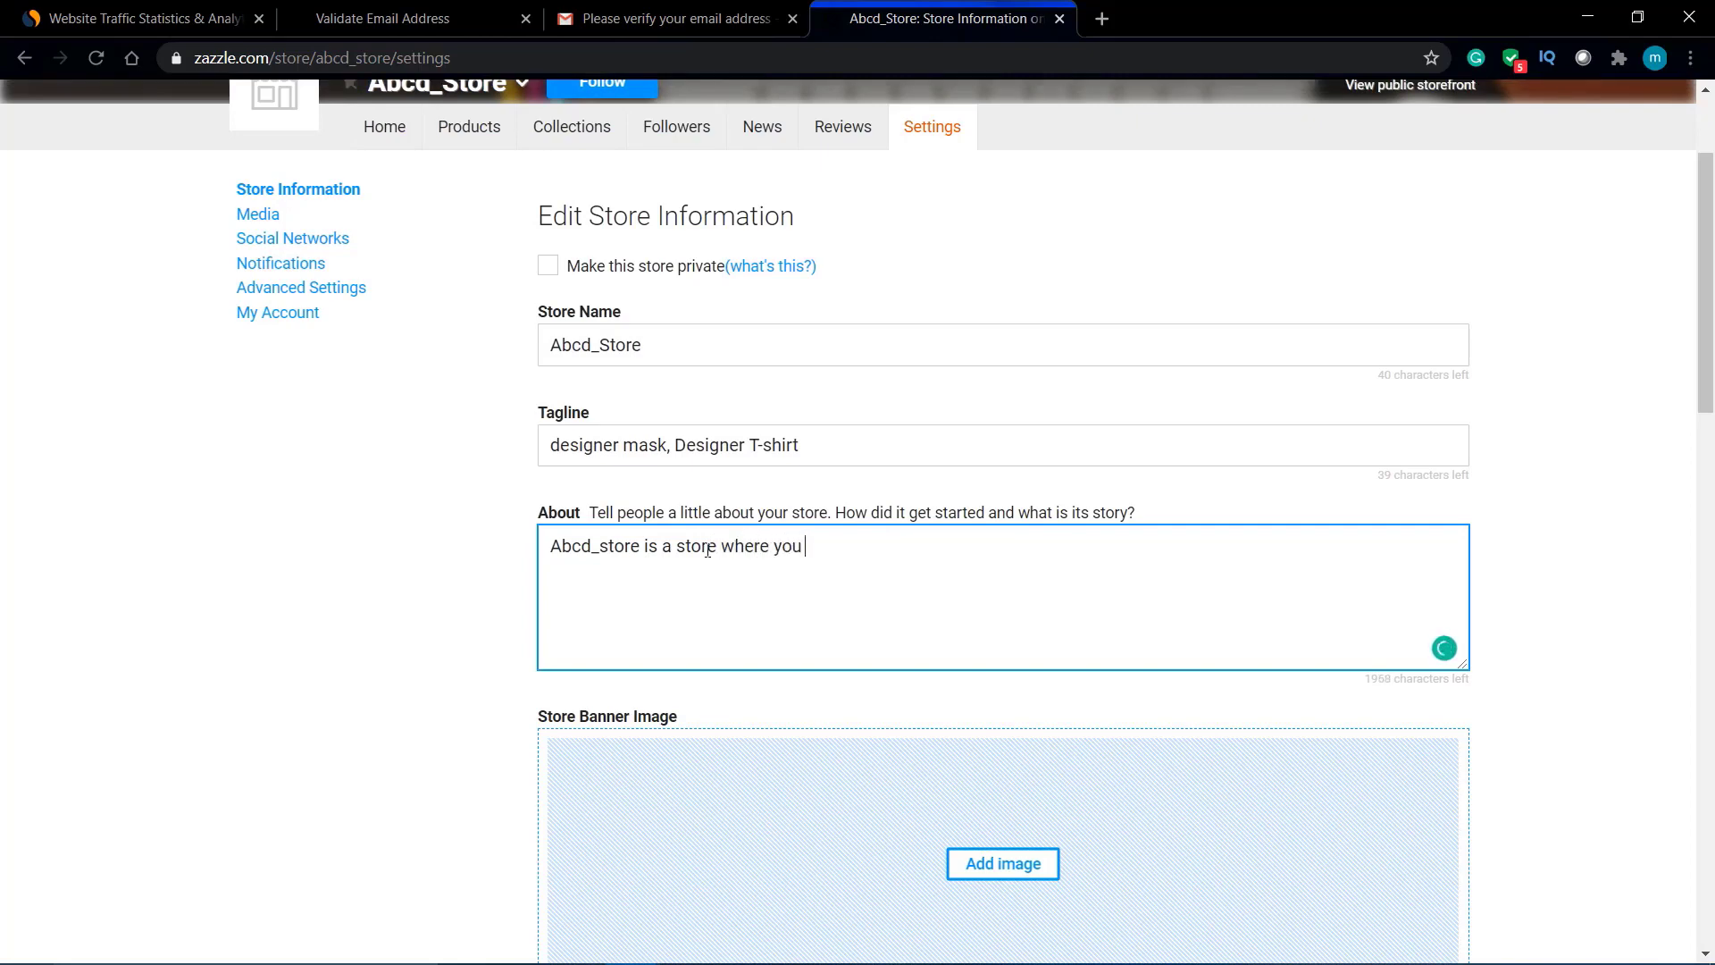
type("can buy great designer products at")
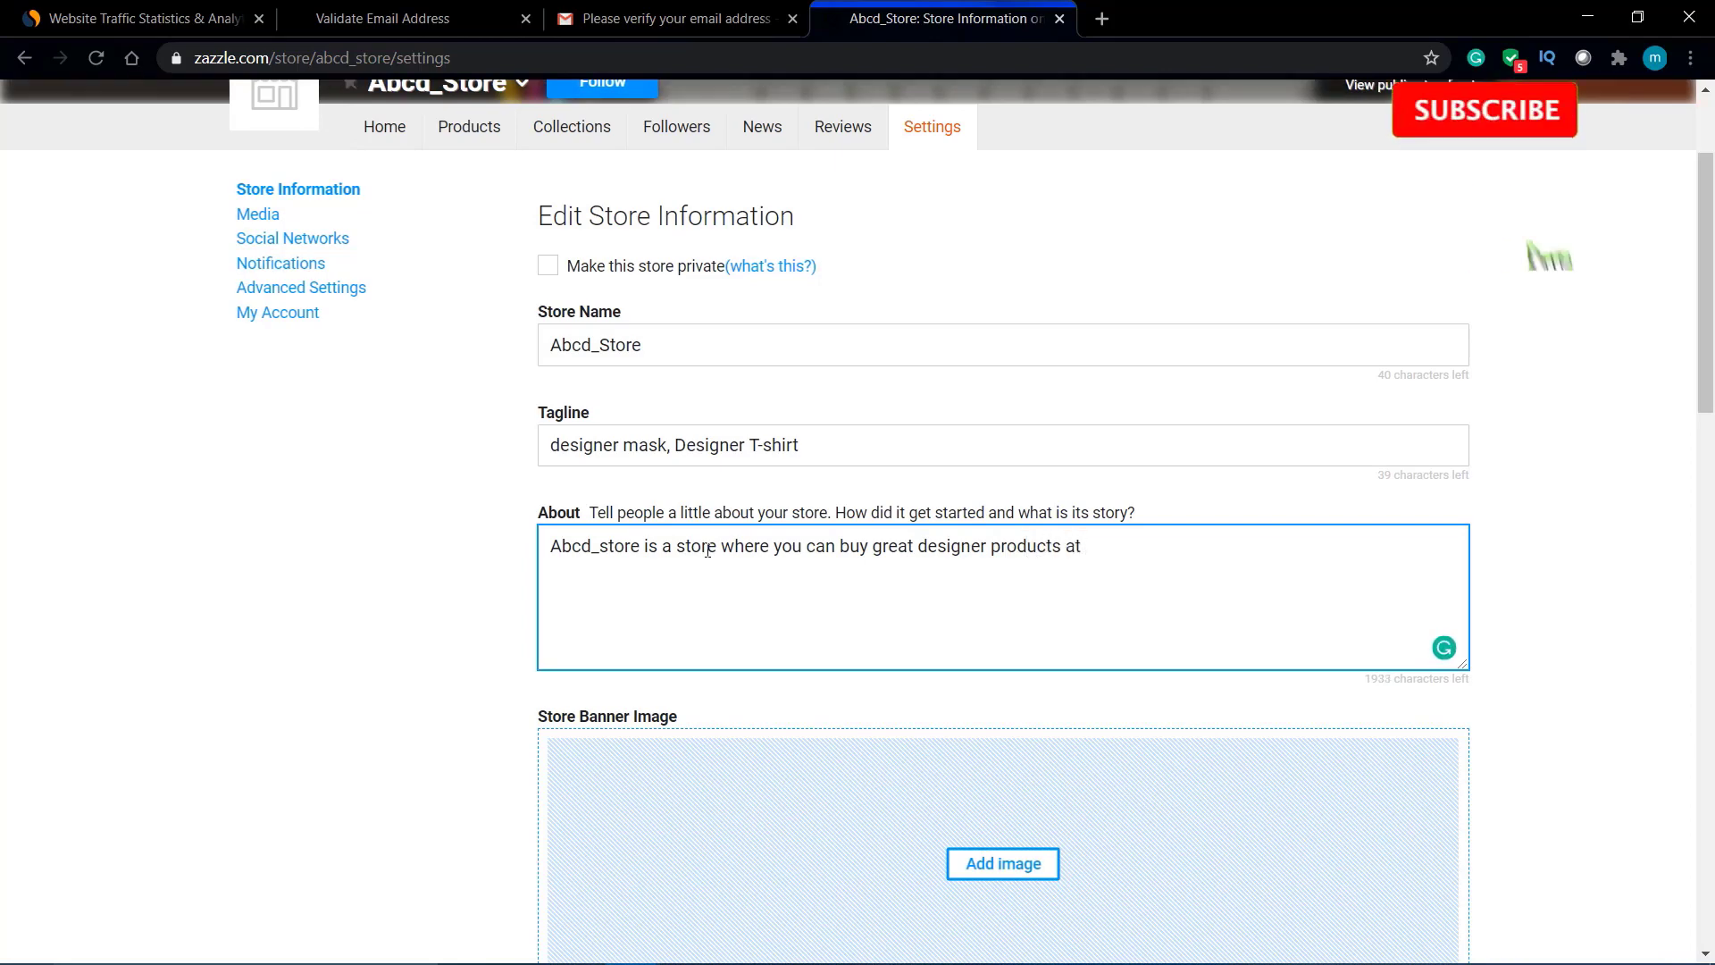
type("10%")
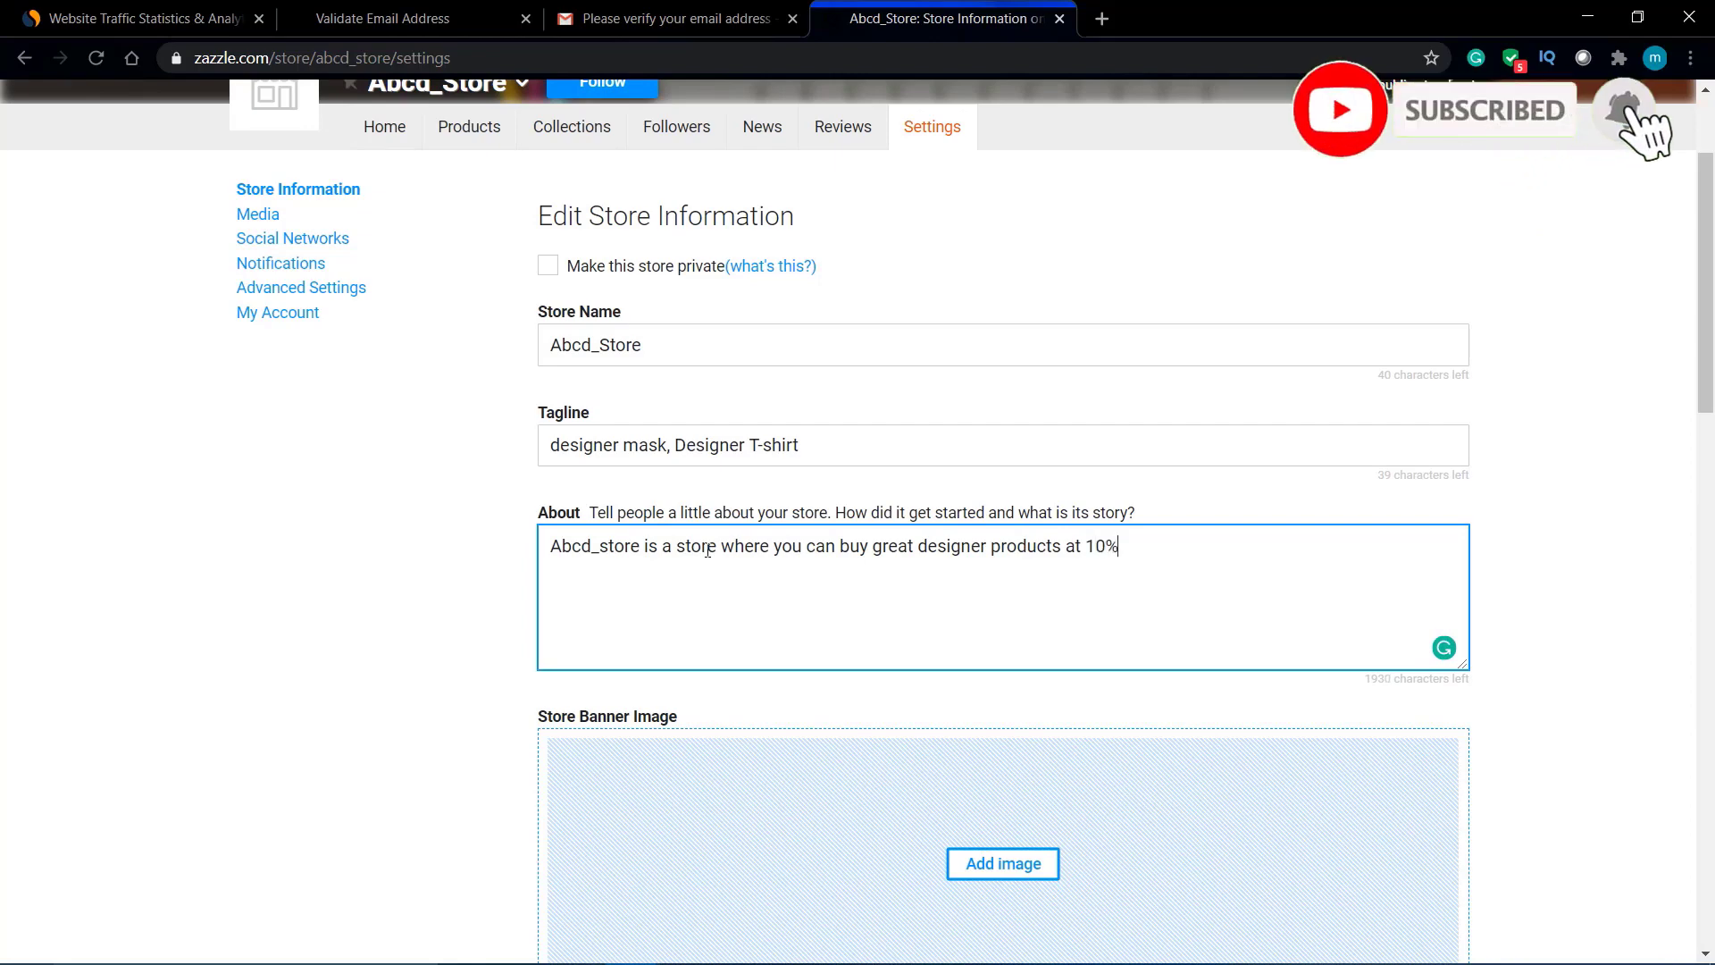
type("disco")
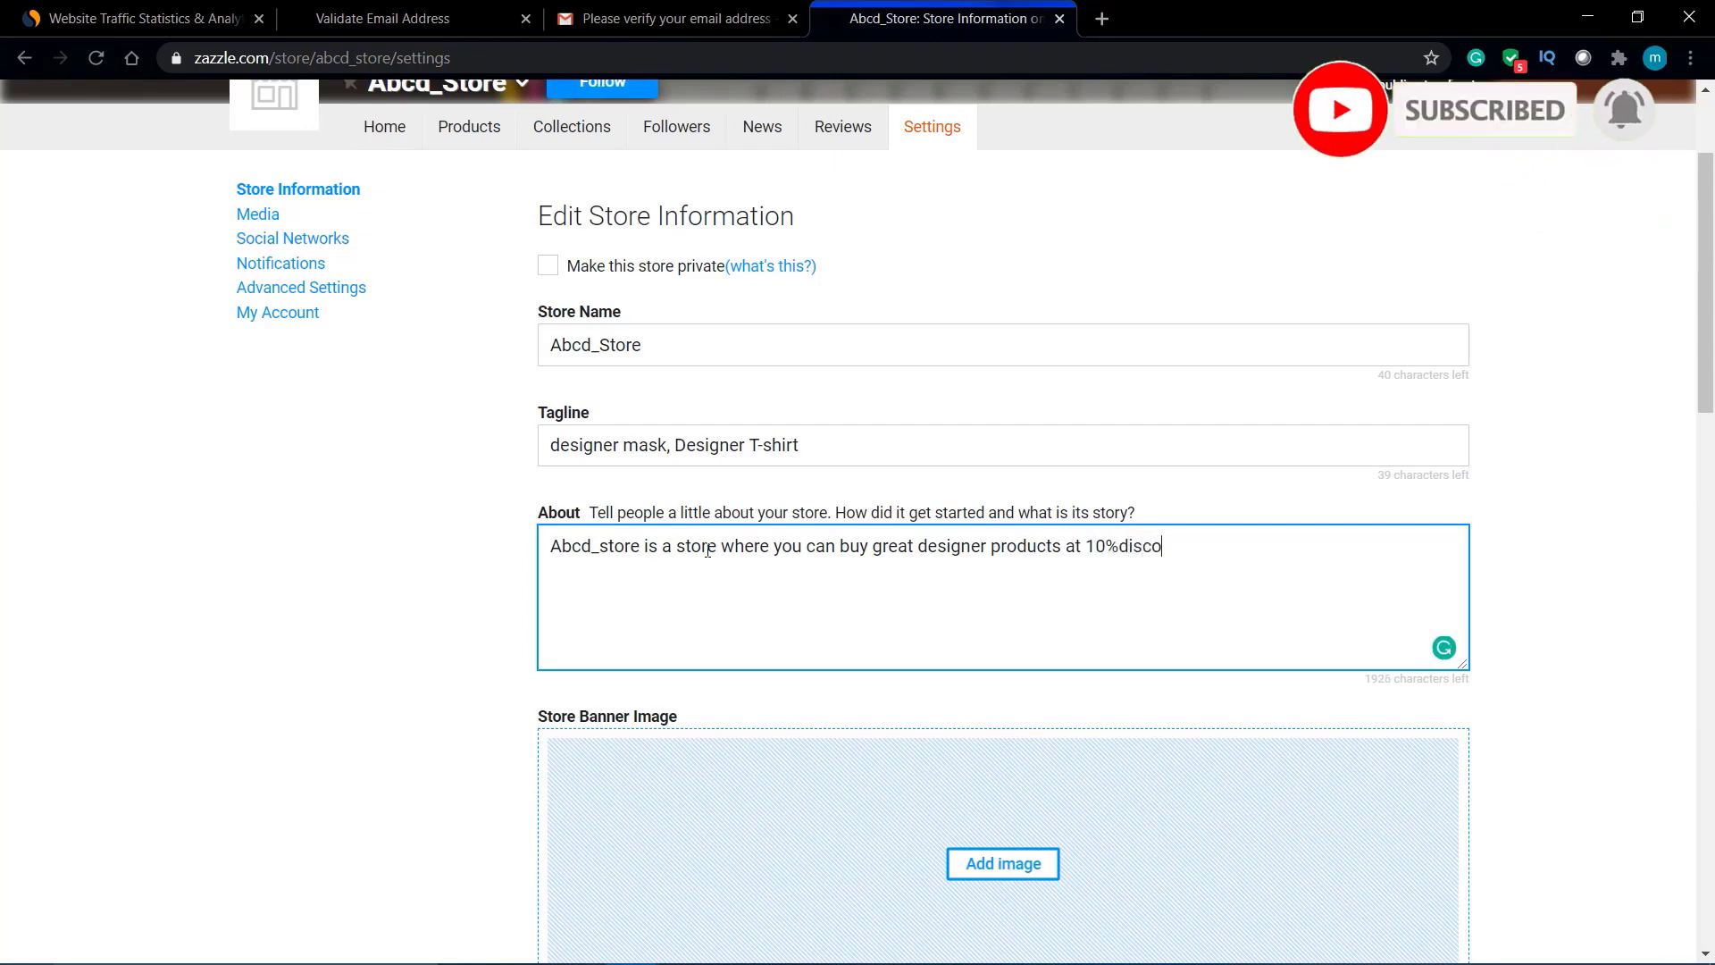
type("unt.")
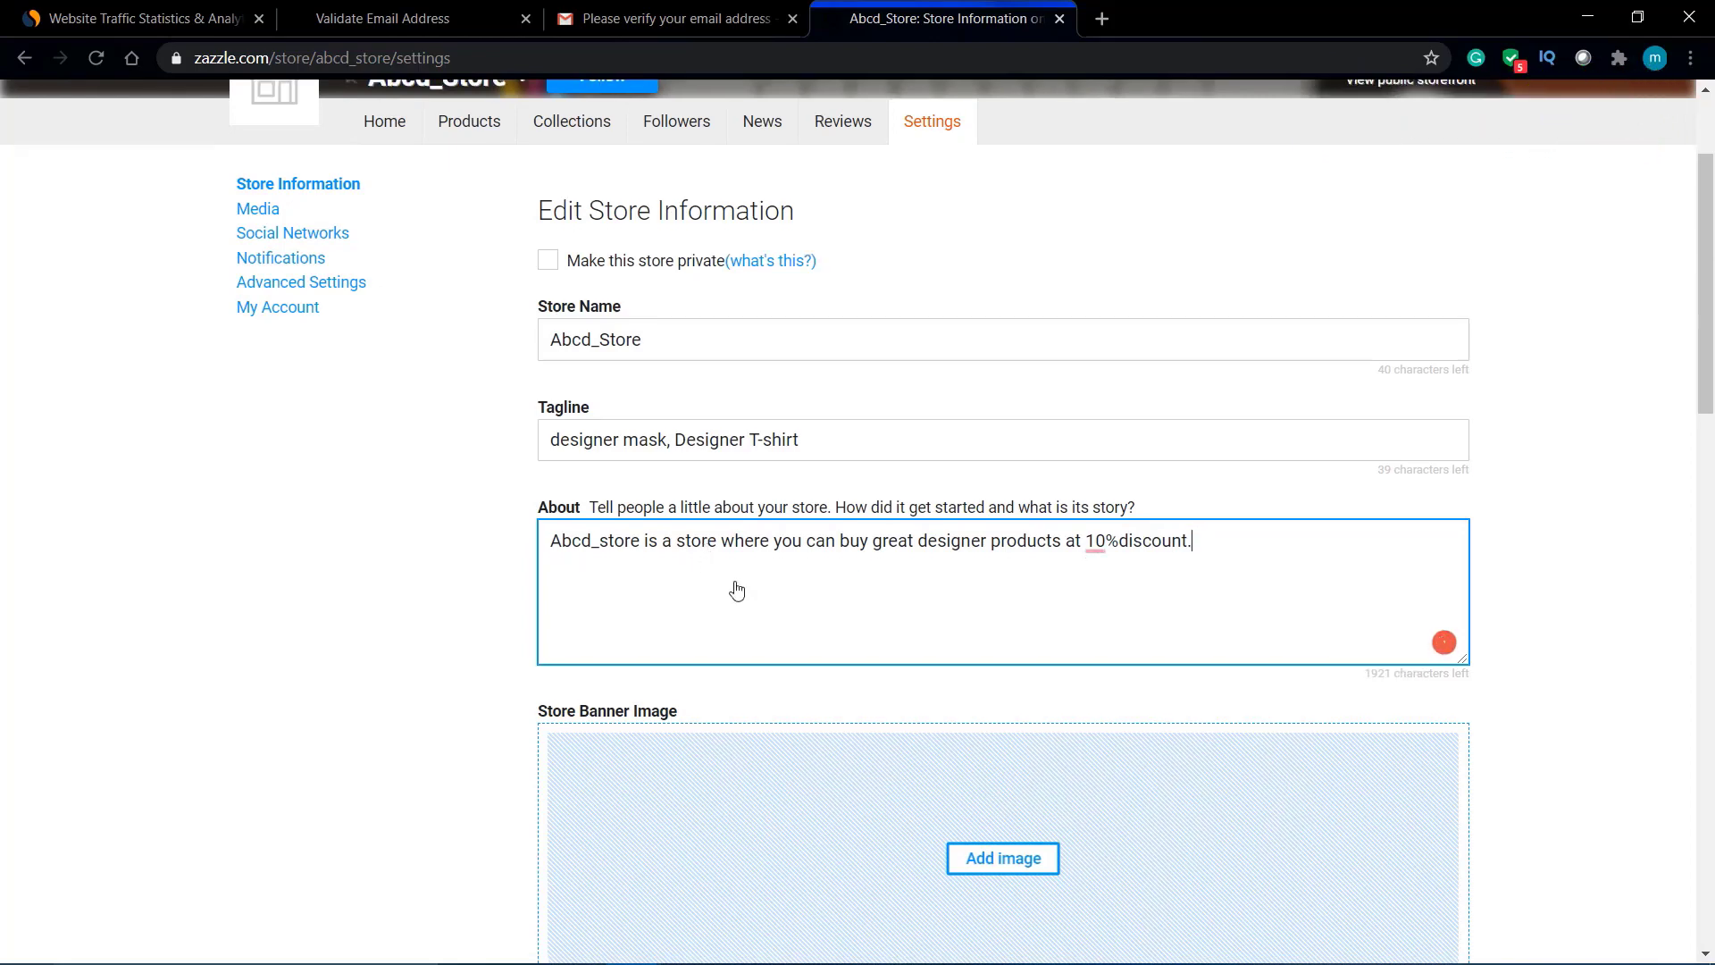
scroll(737, 589, "down", 3)
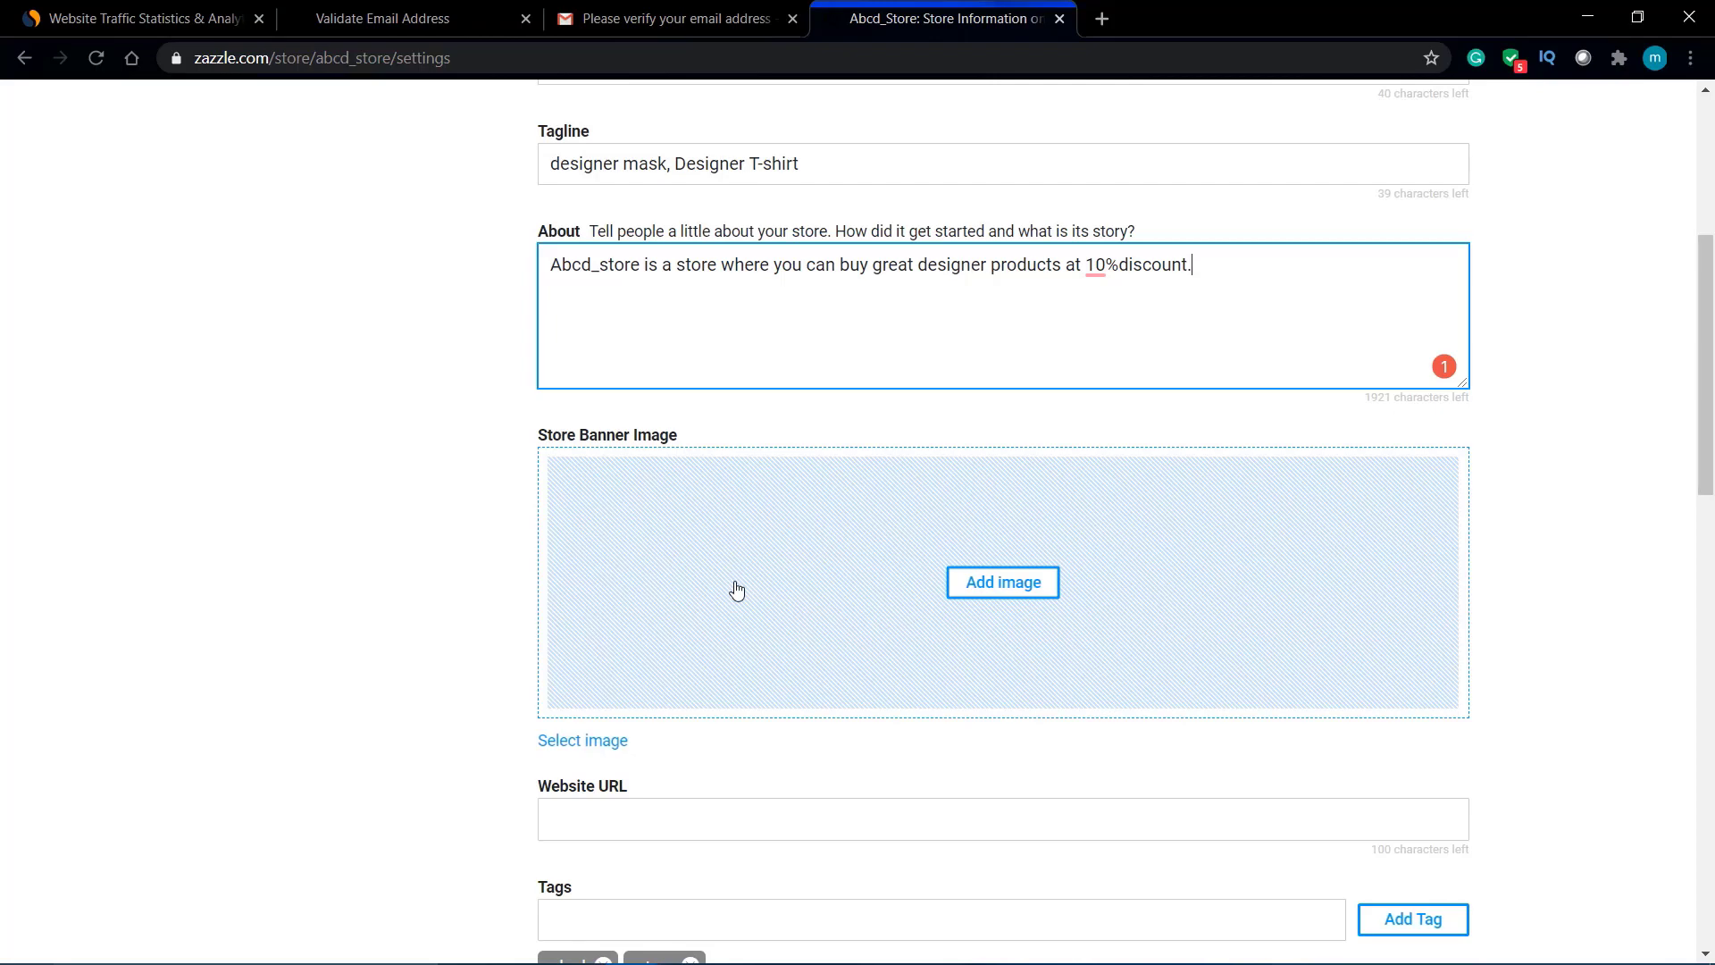
scroll(737, 590, "down", 4)
scroll(735, 582, "up", 1)
scroll(857, 486, "up", 2)
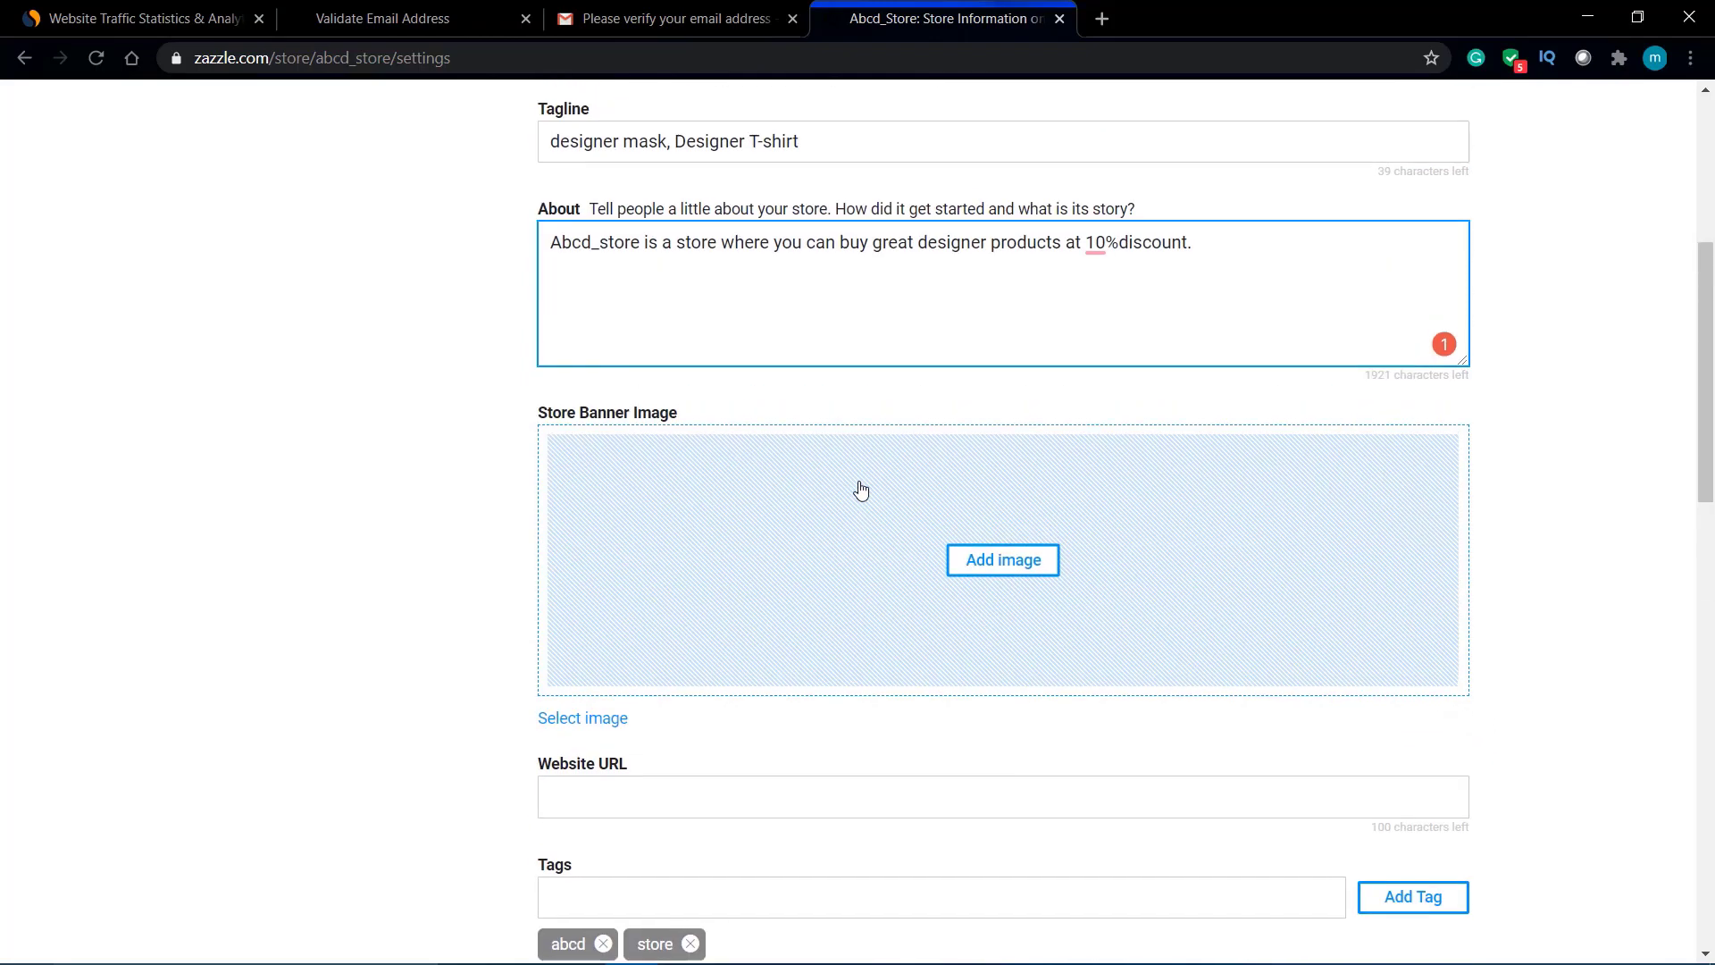
scroll(860, 487, "up", 1)
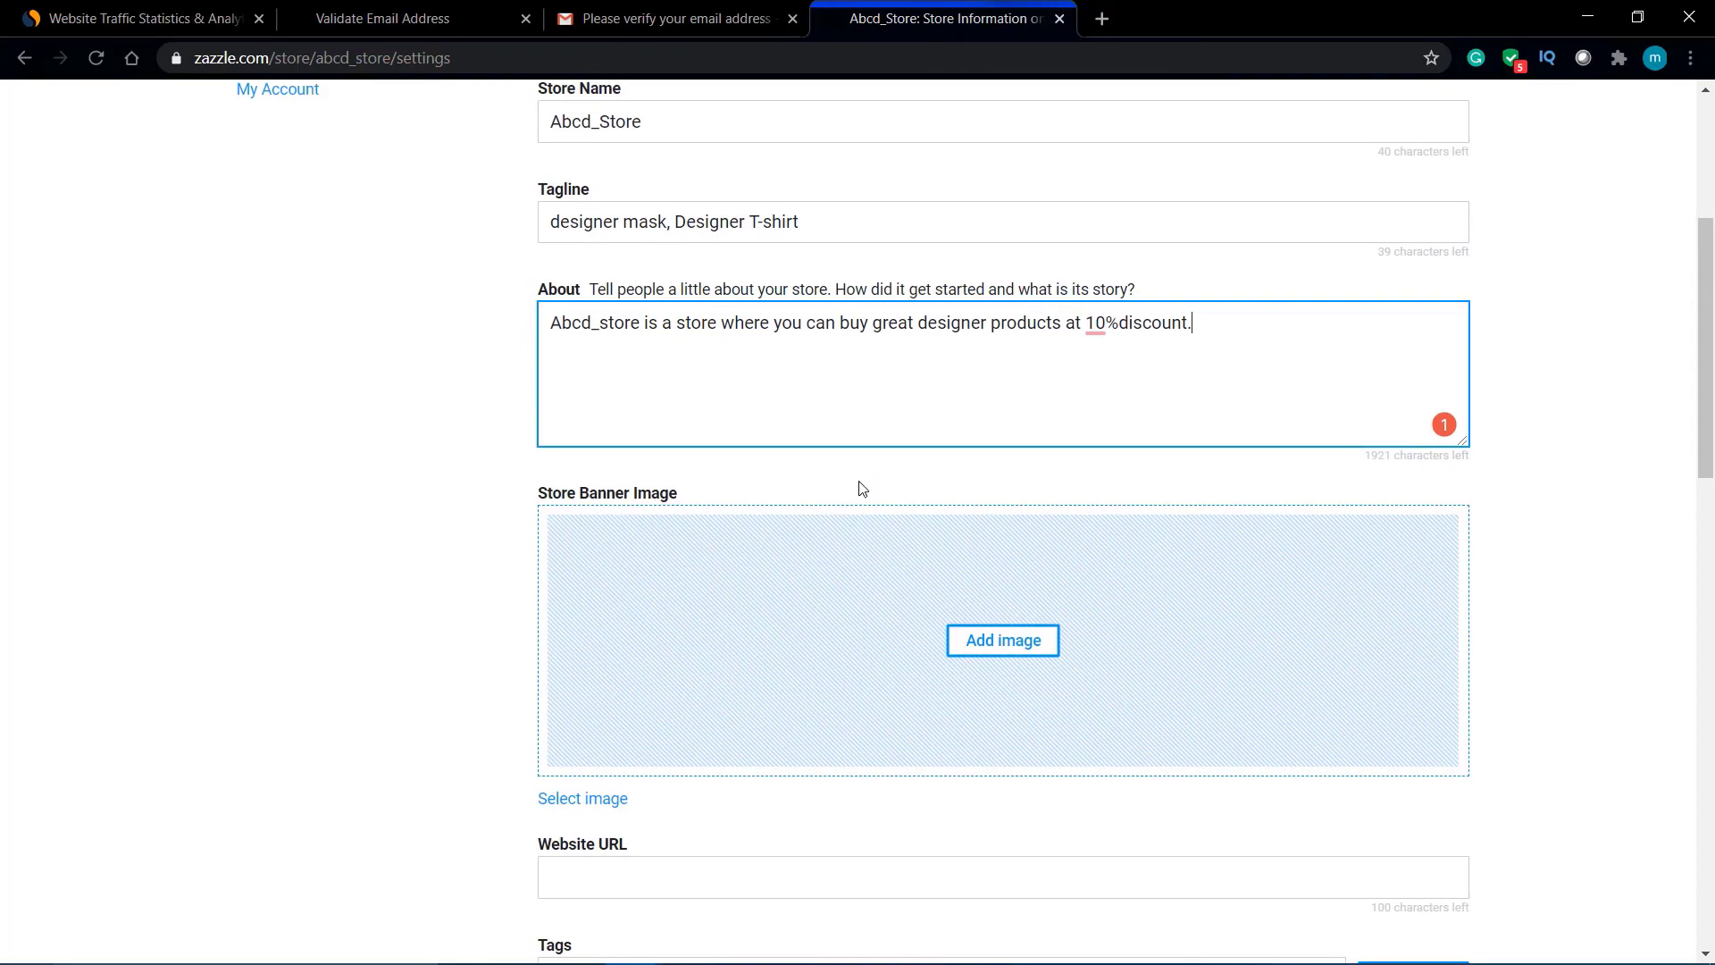
Step: Choose the candy photo as the store banner, cropped to the middle band of candies
left_click(1001, 636)
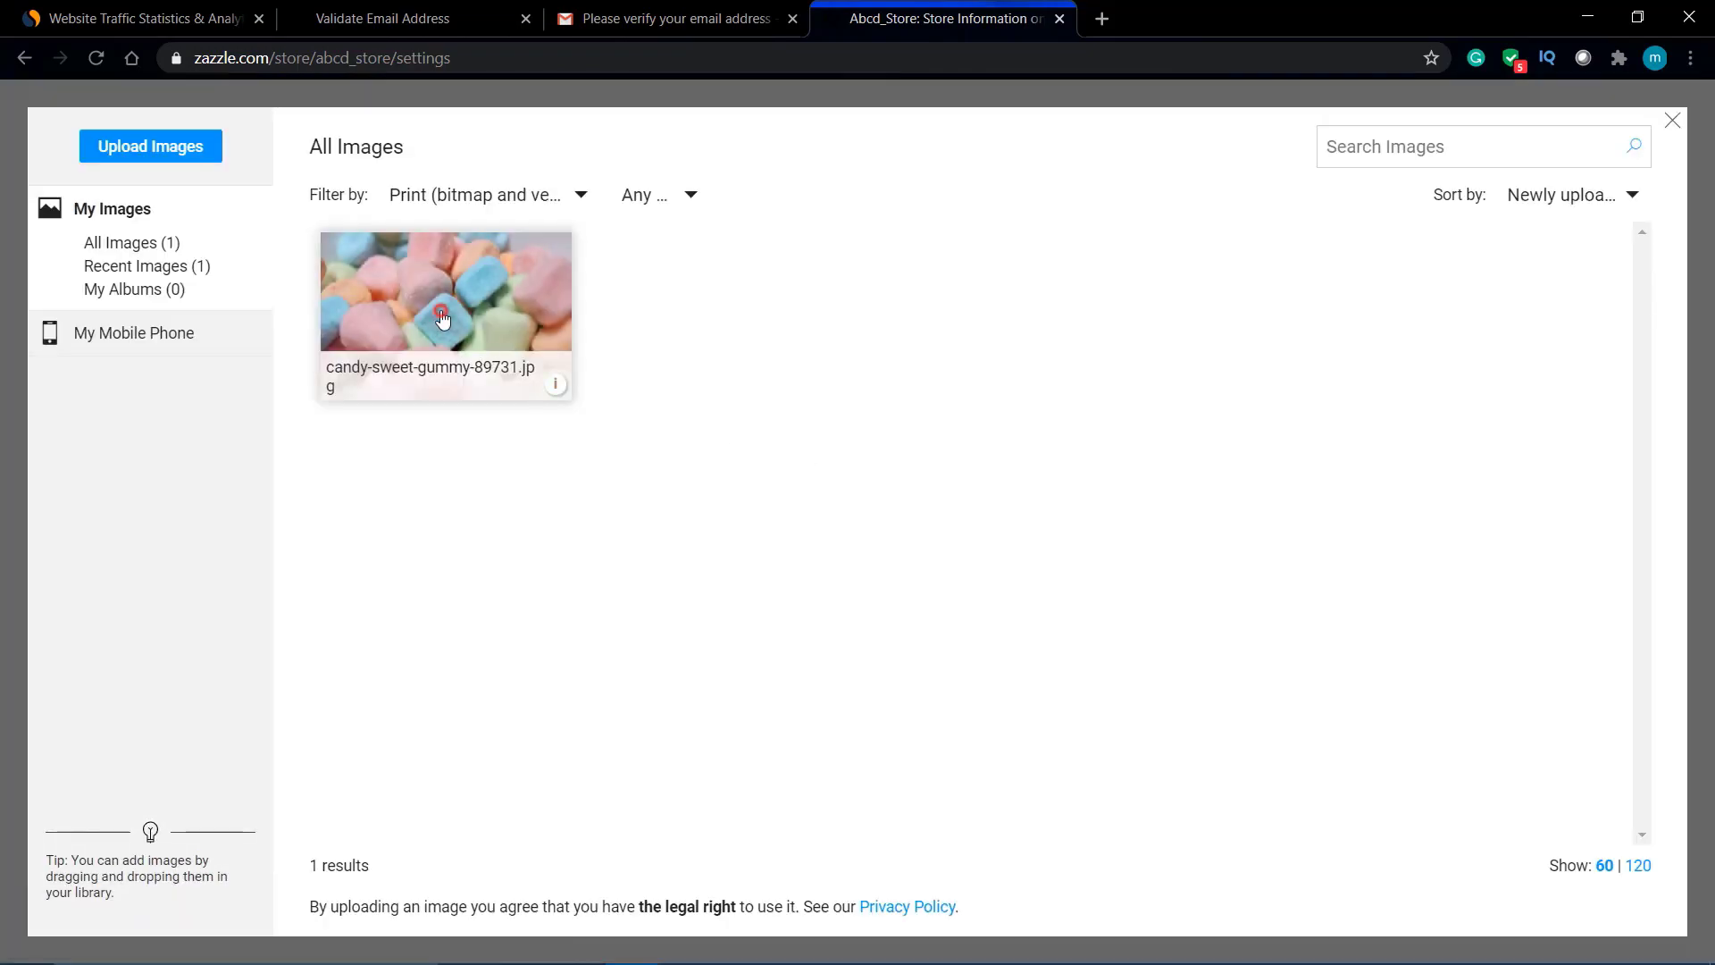
left_click(442, 317)
left_click_drag(826, 368, 811, 563)
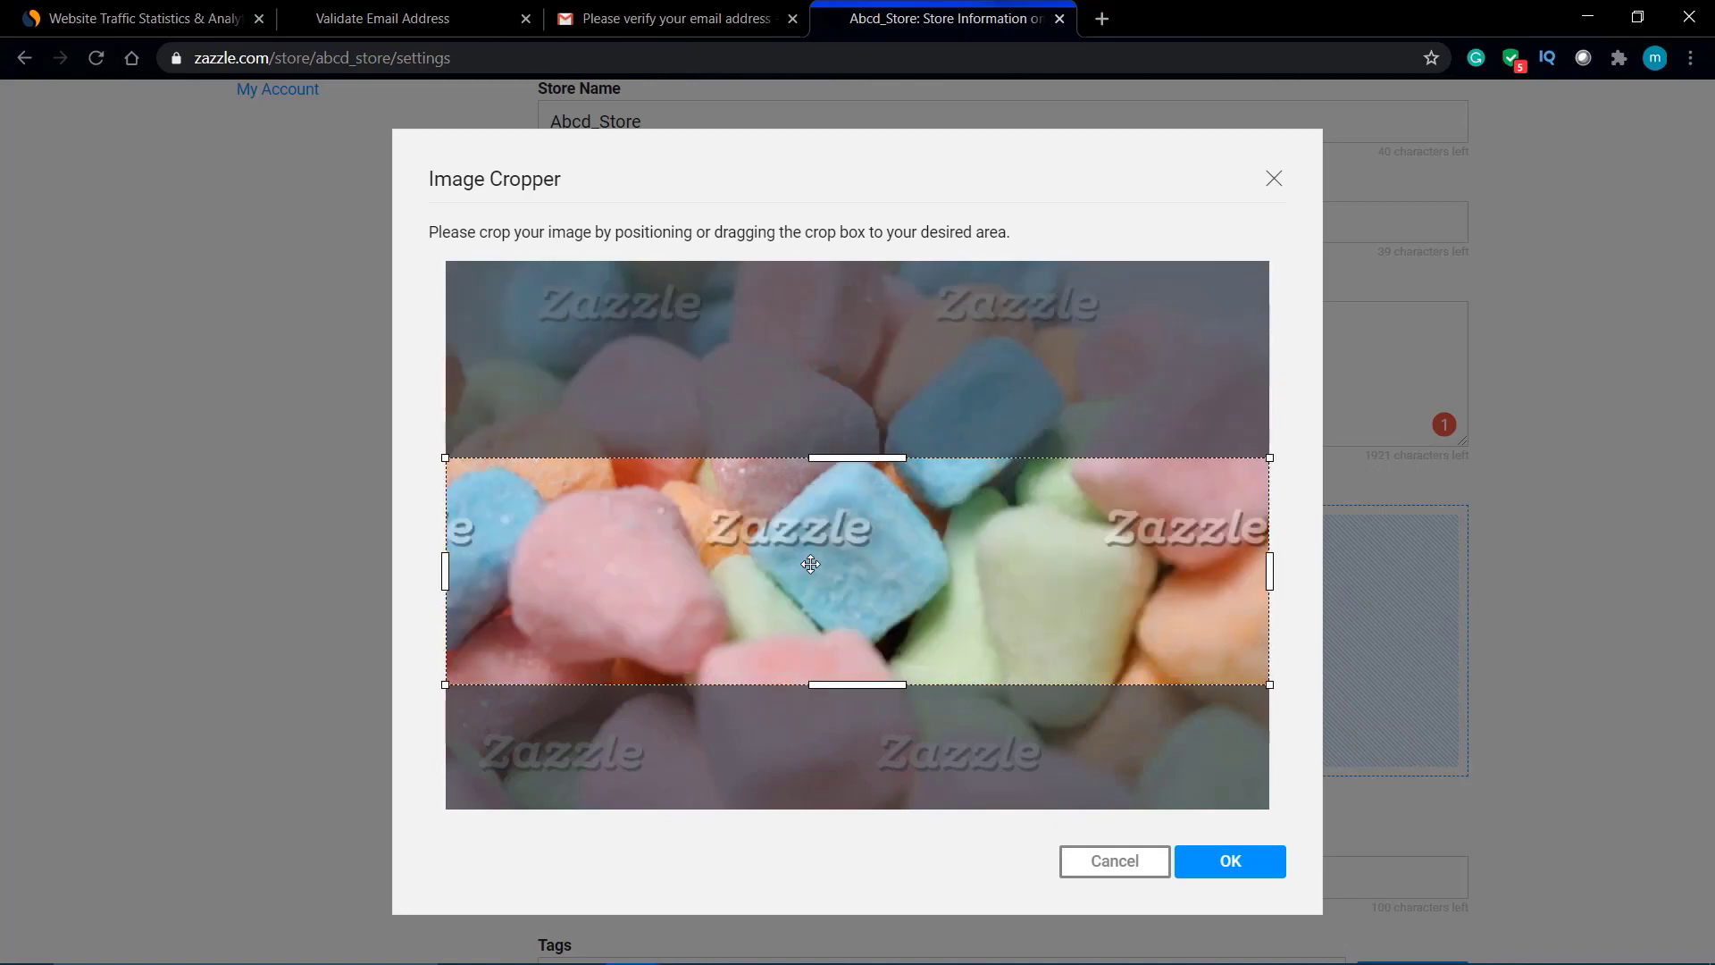
left_click(1242, 863)
scroll(1171, 755, "down", 2)
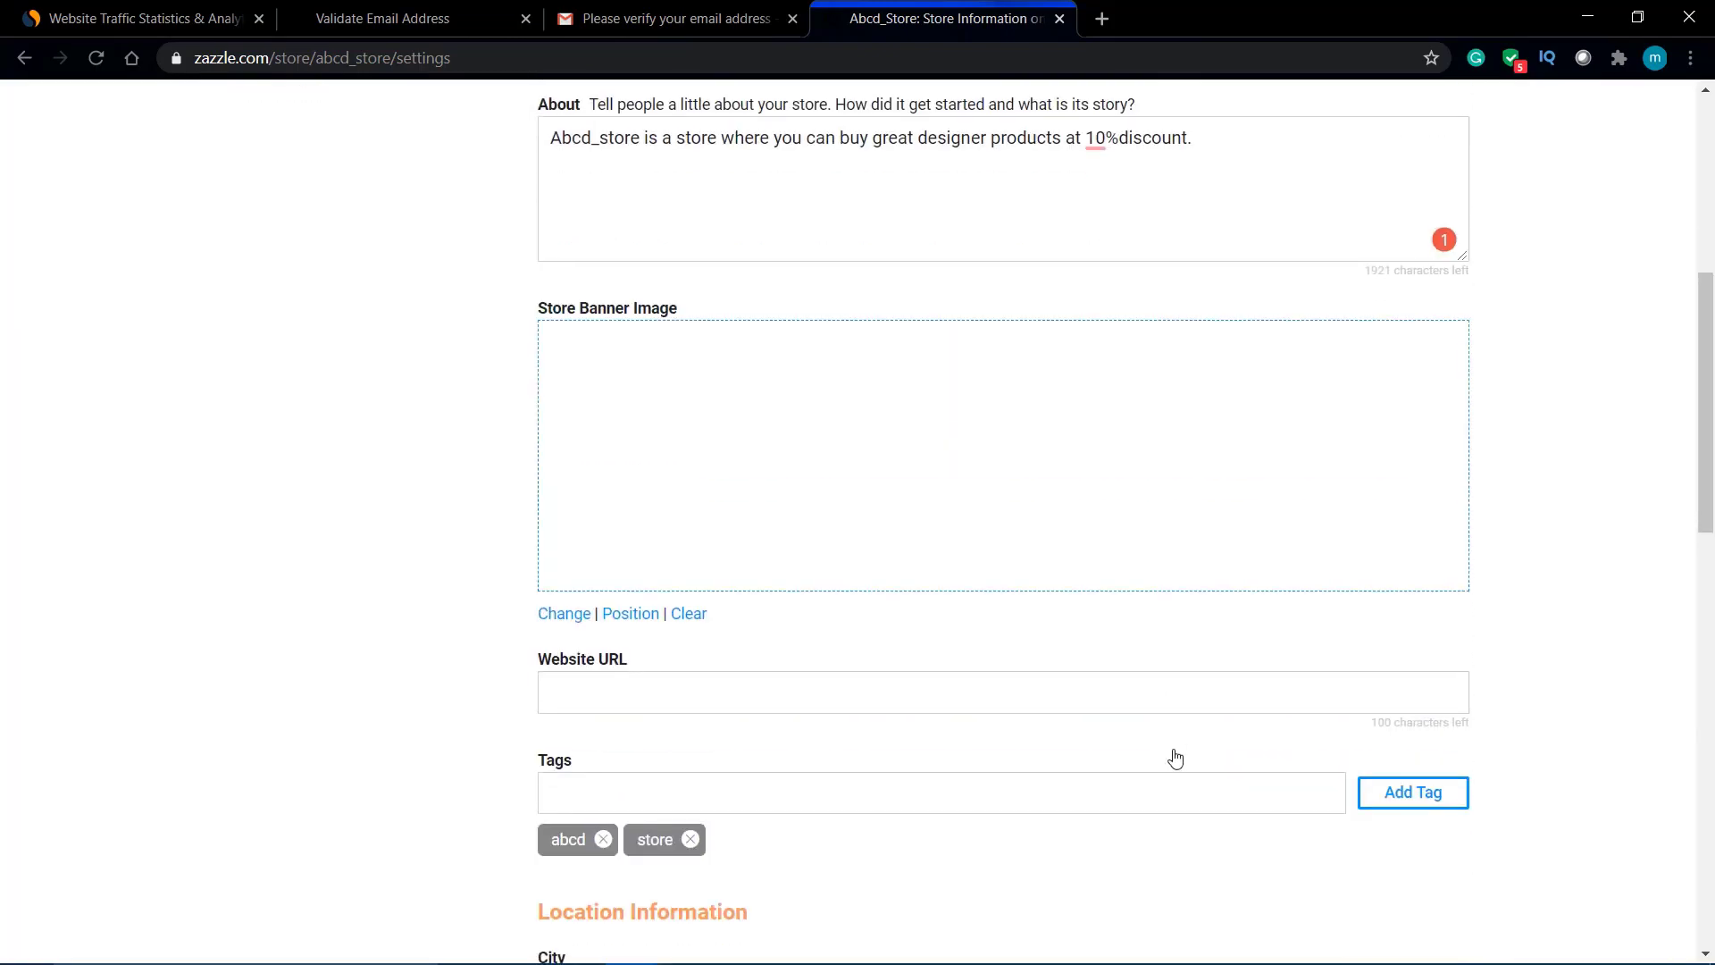
scroll(1114, 473, "down", 2)
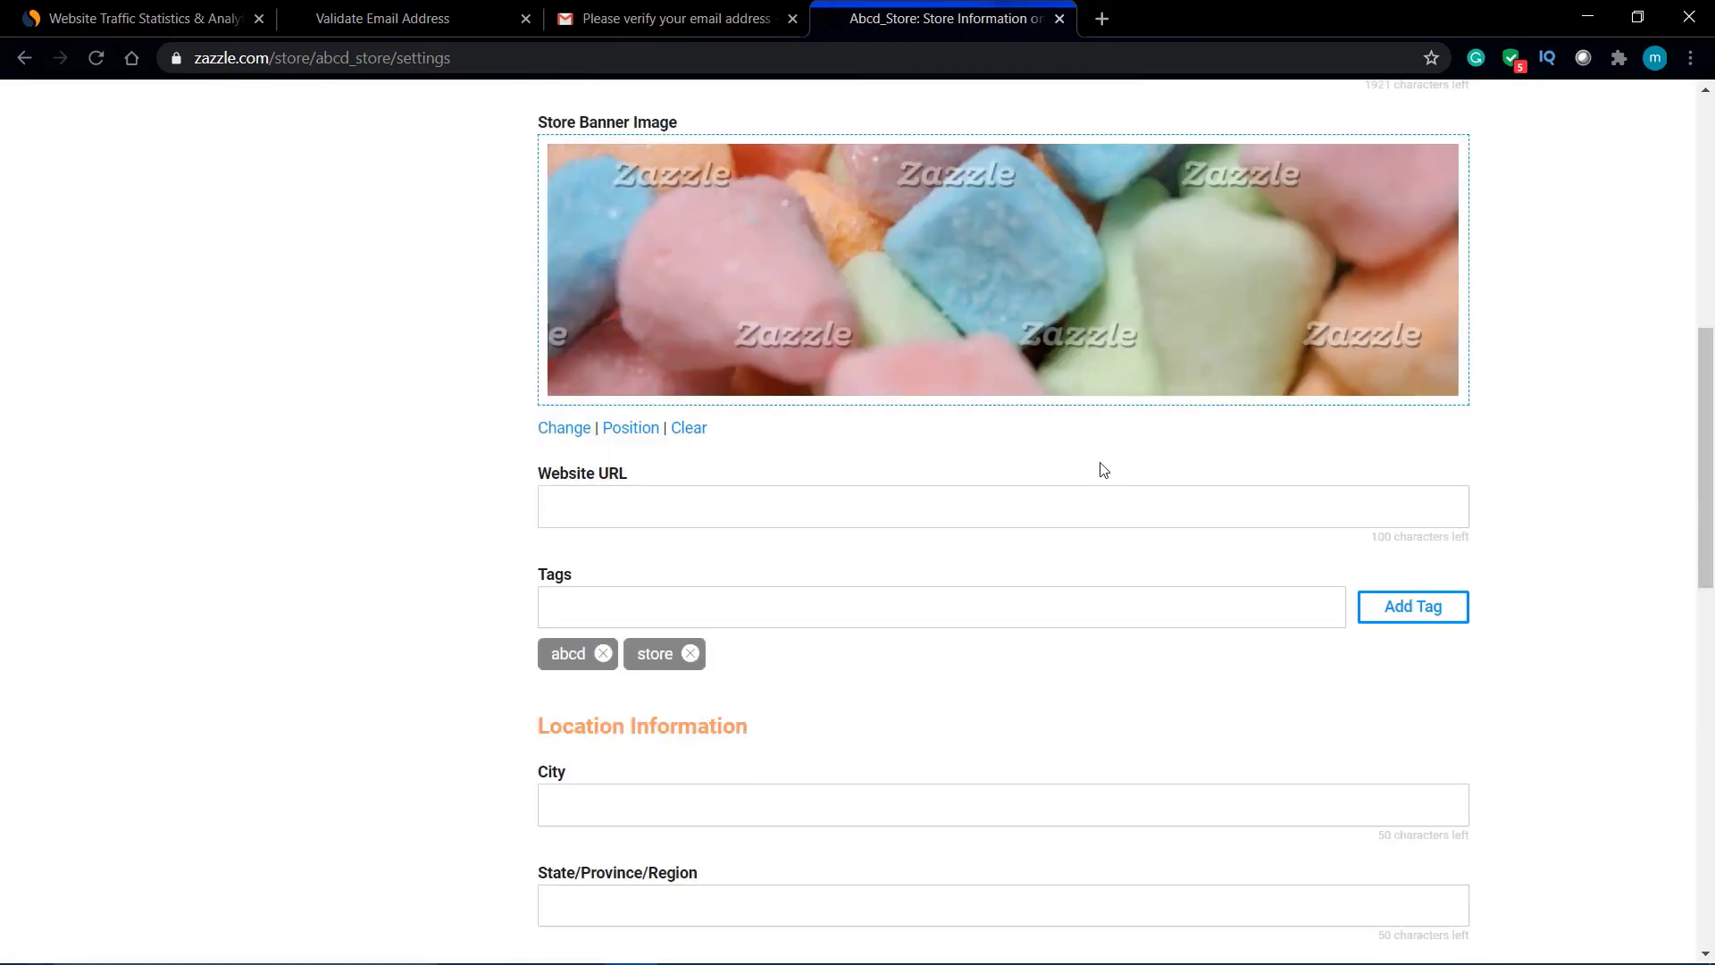
Step: Add masks and t-shirt as store tags
left_click(998, 601)
type("masks")
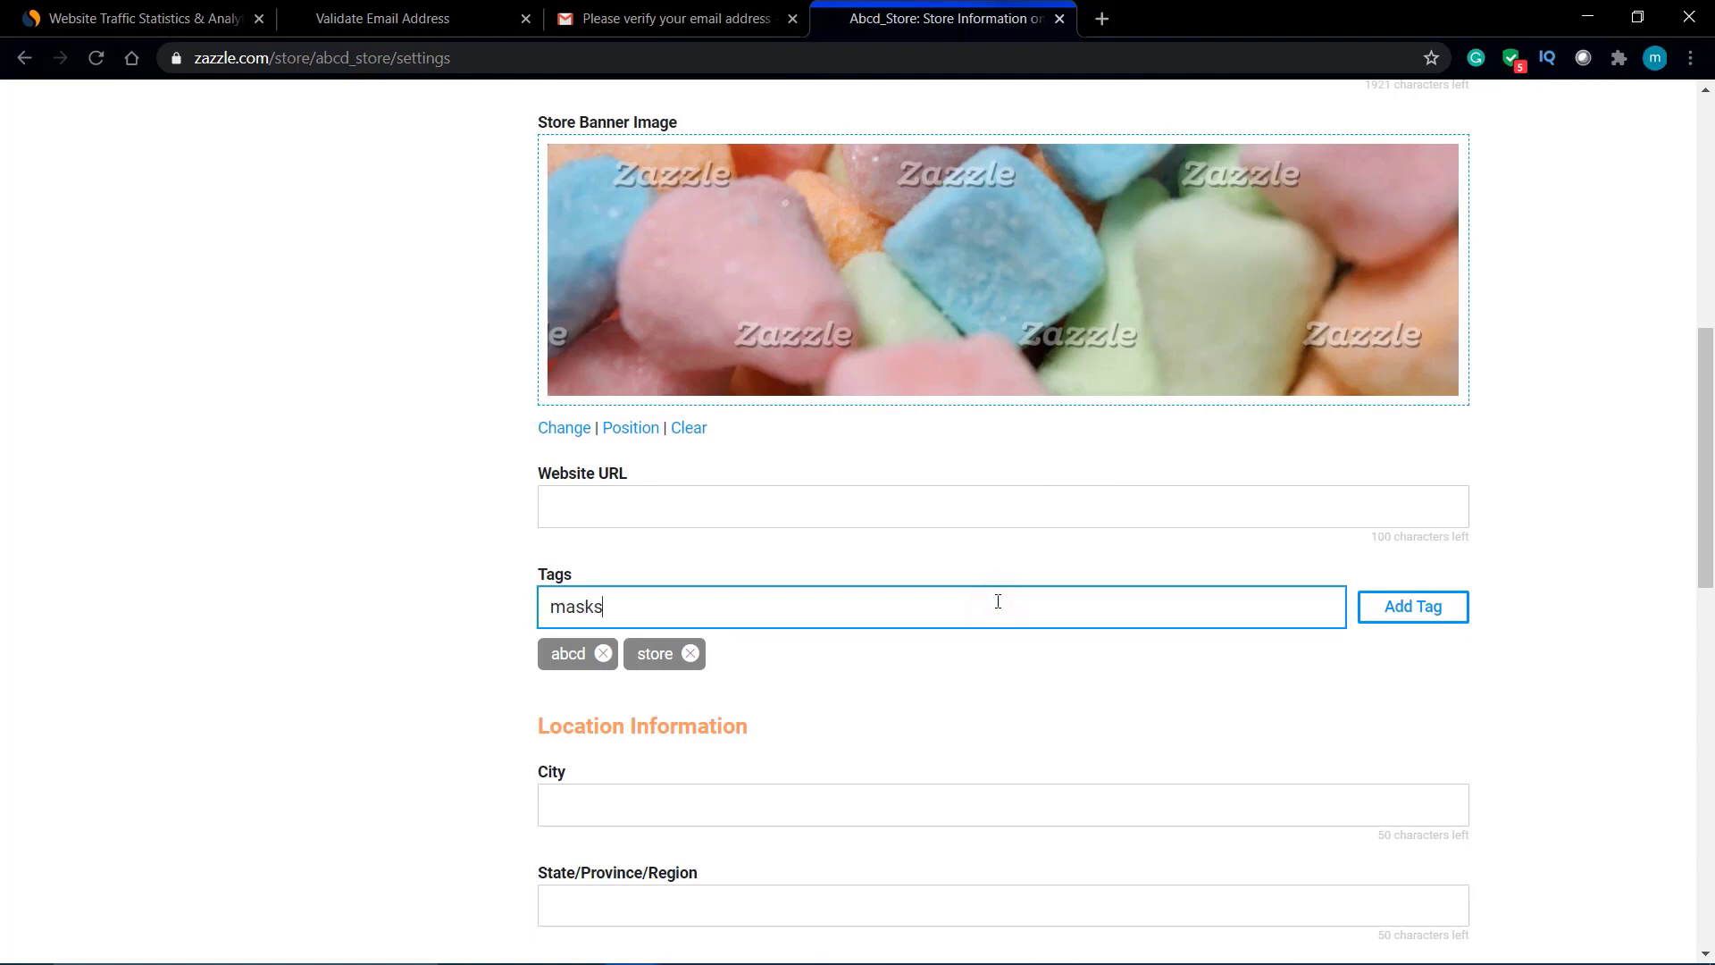
key("Return")
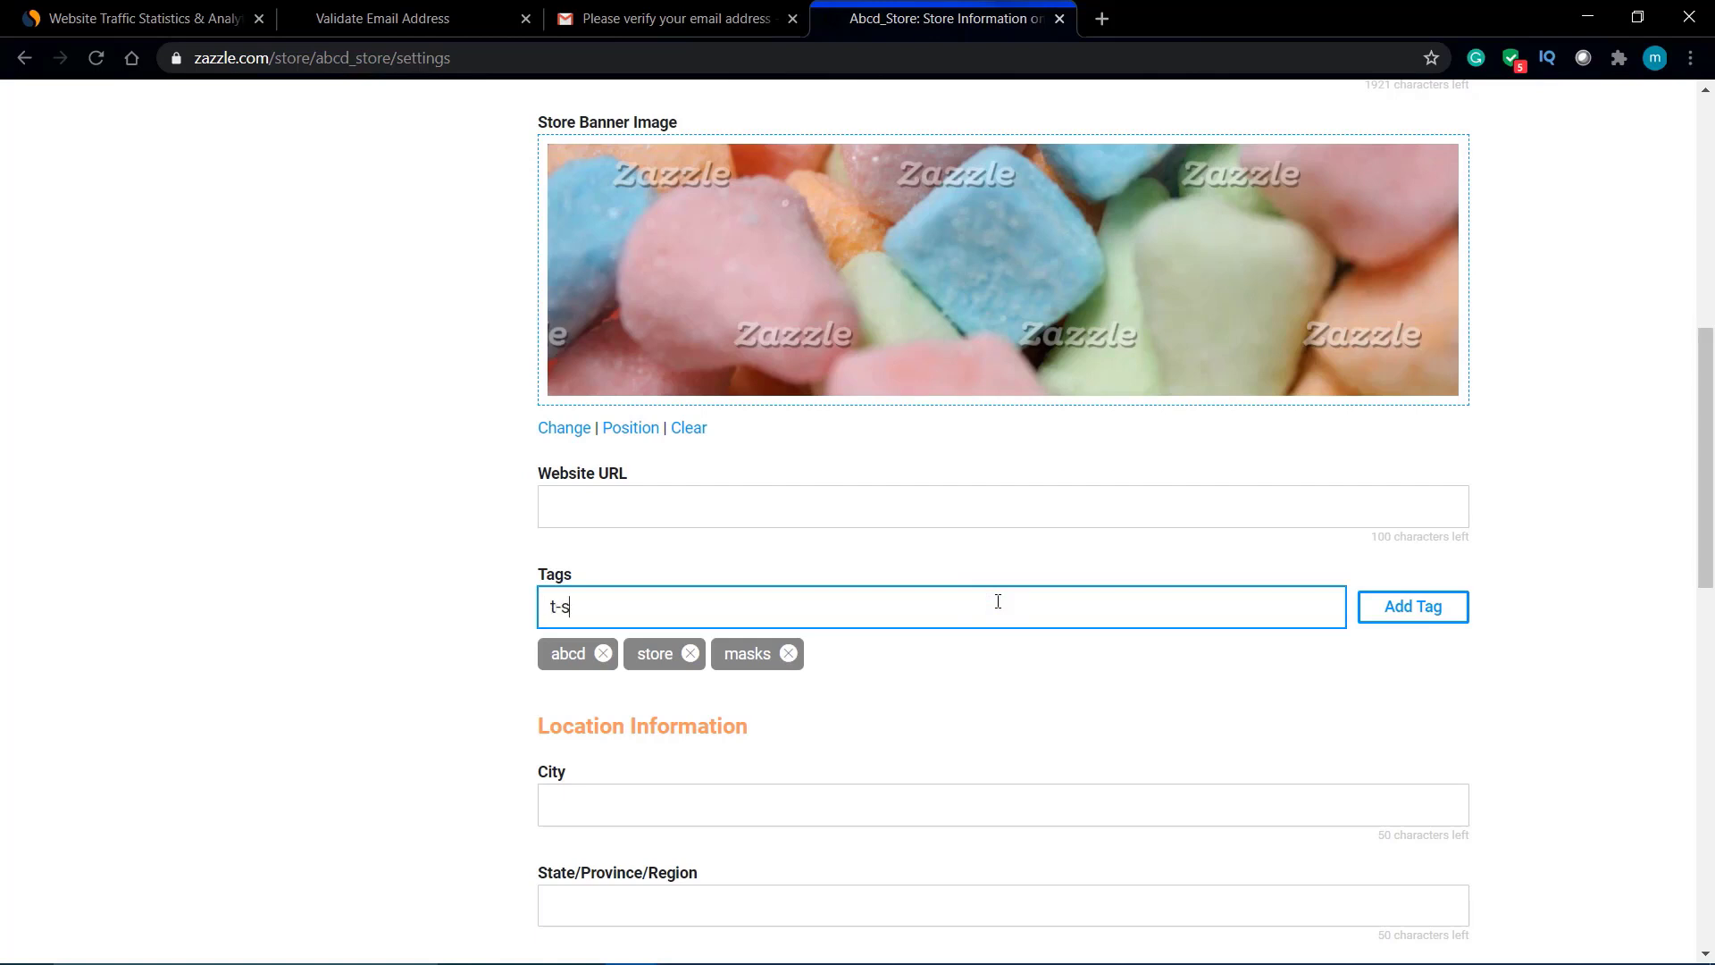
key("Return")
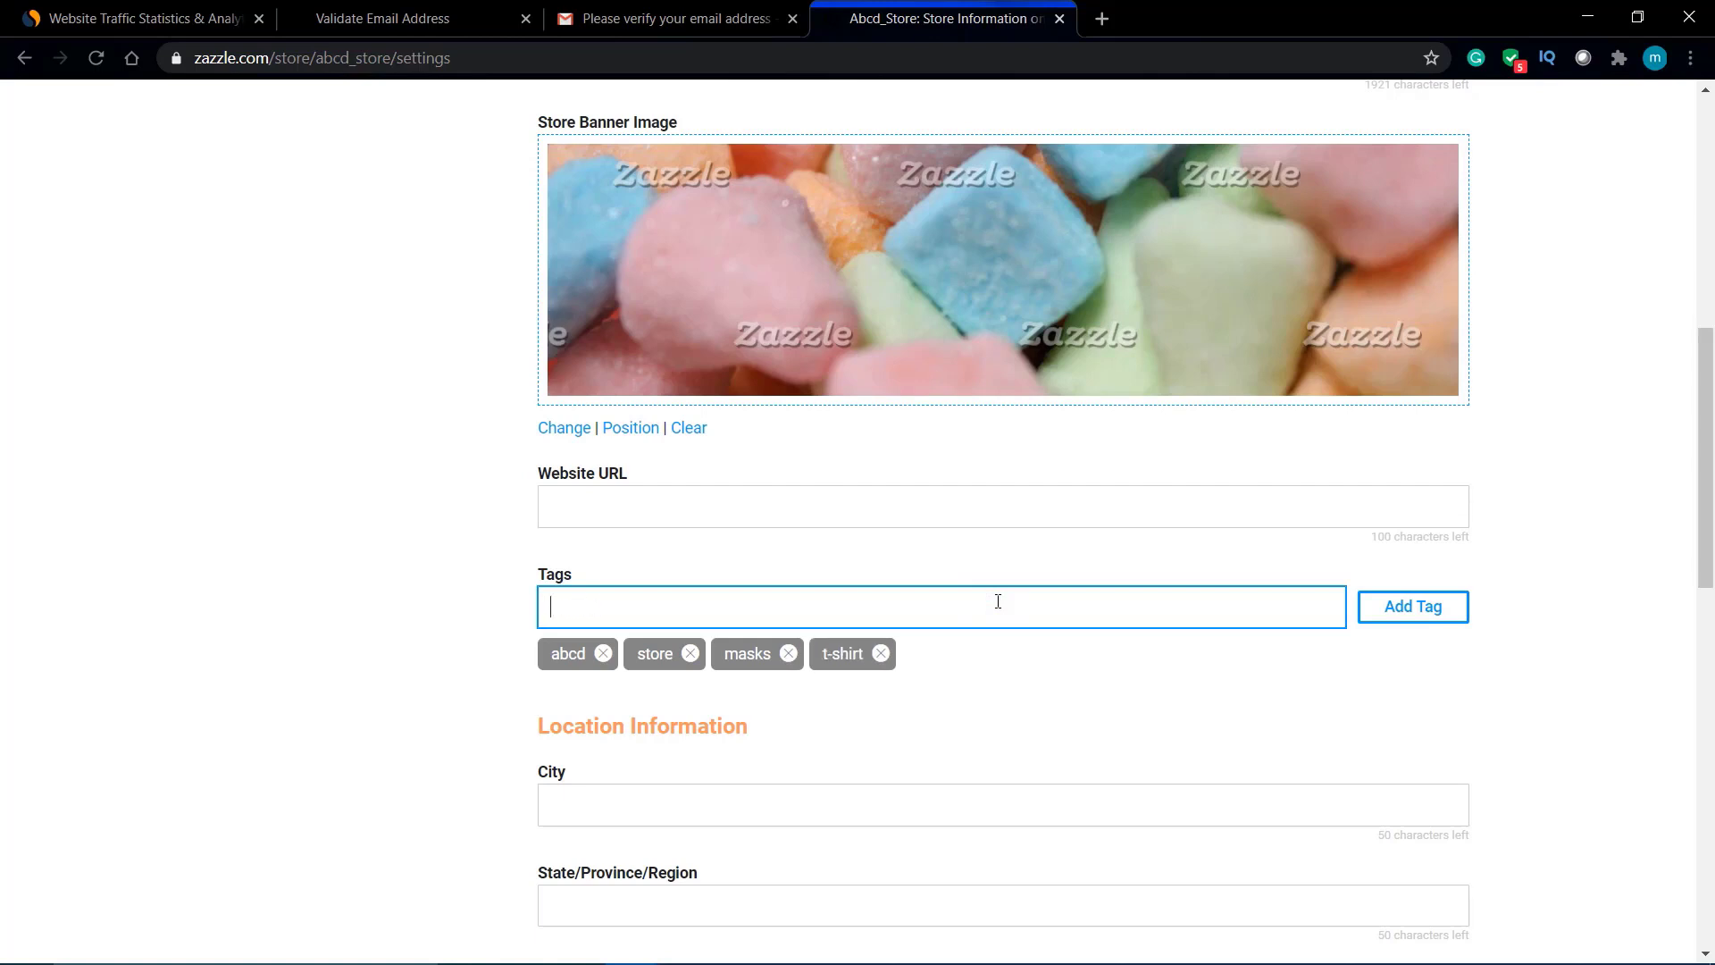
Step: Set the store location to New Delhi, Delhi, India and submit the settings
scroll(1041, 643, "down", 4)
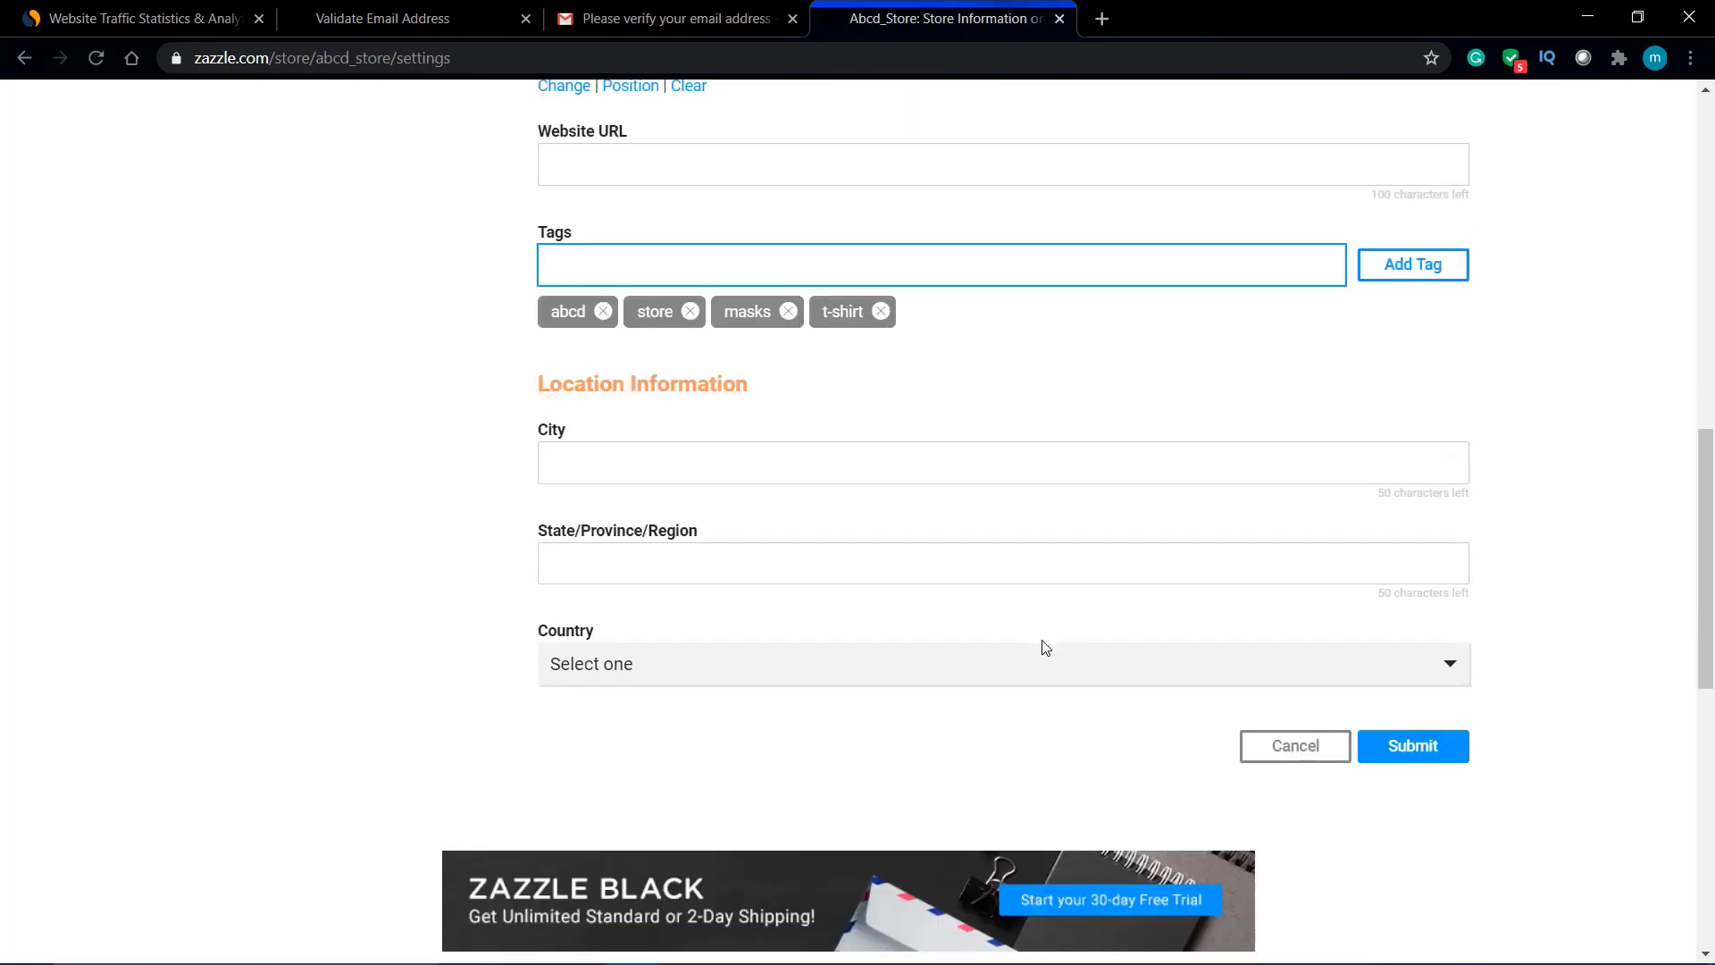
left_click(656, 458)
left_click(655, 536)
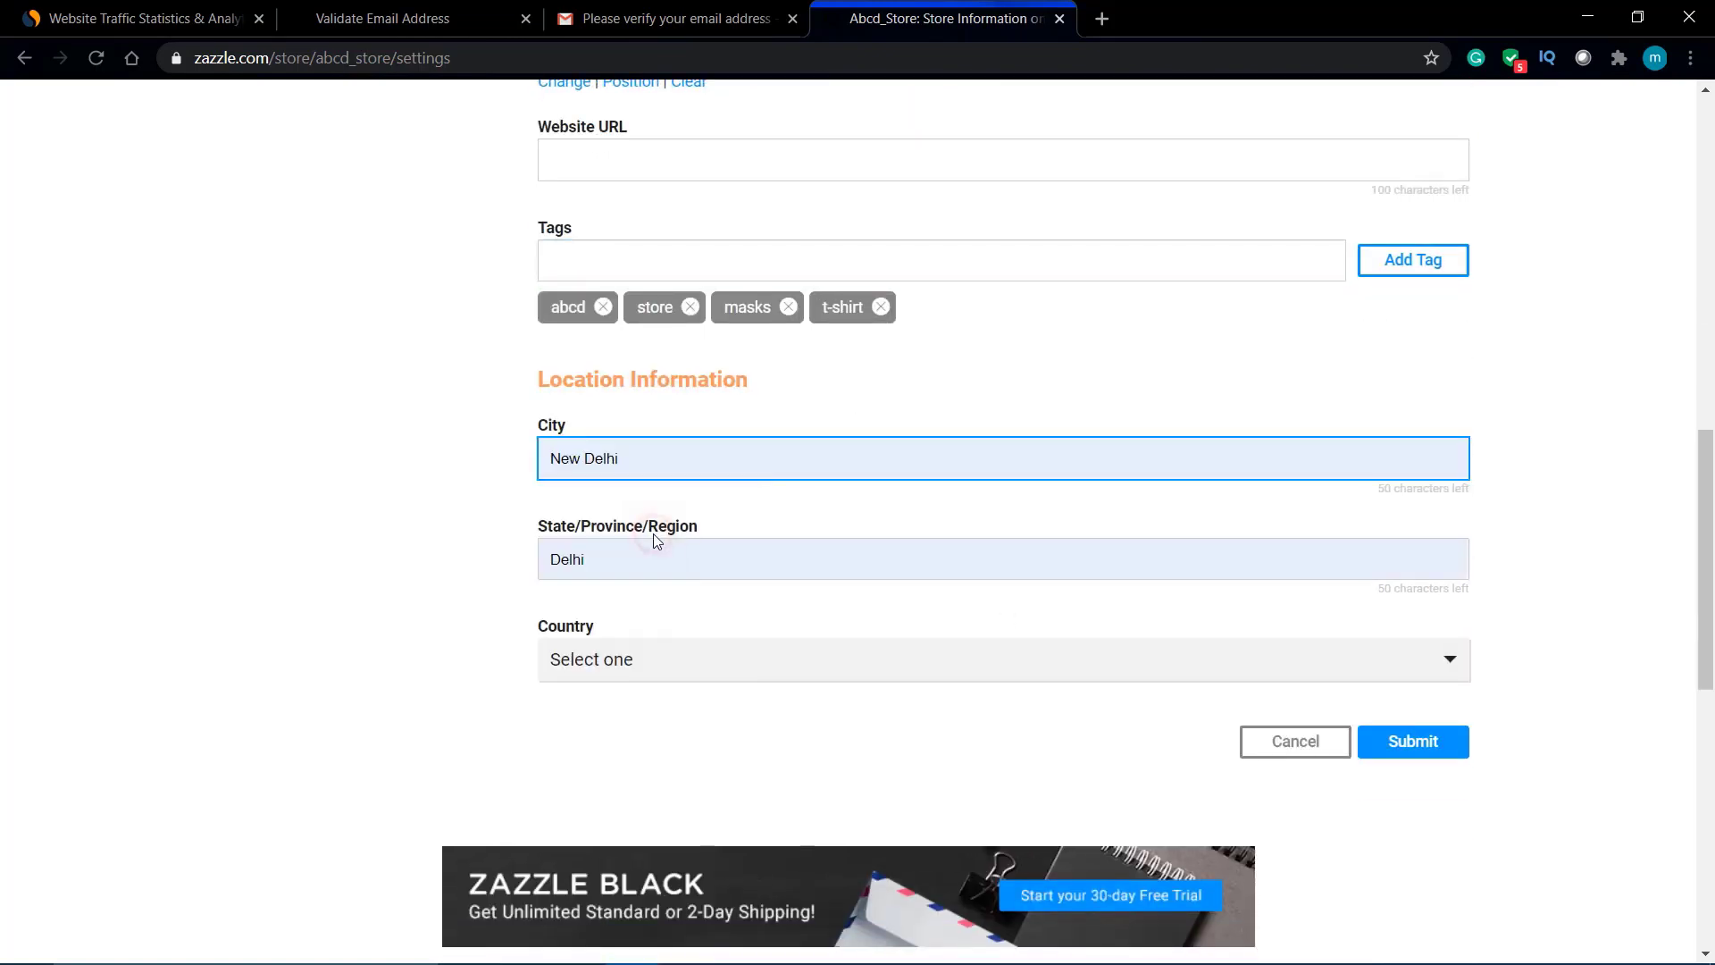
left_click(1434, 751)
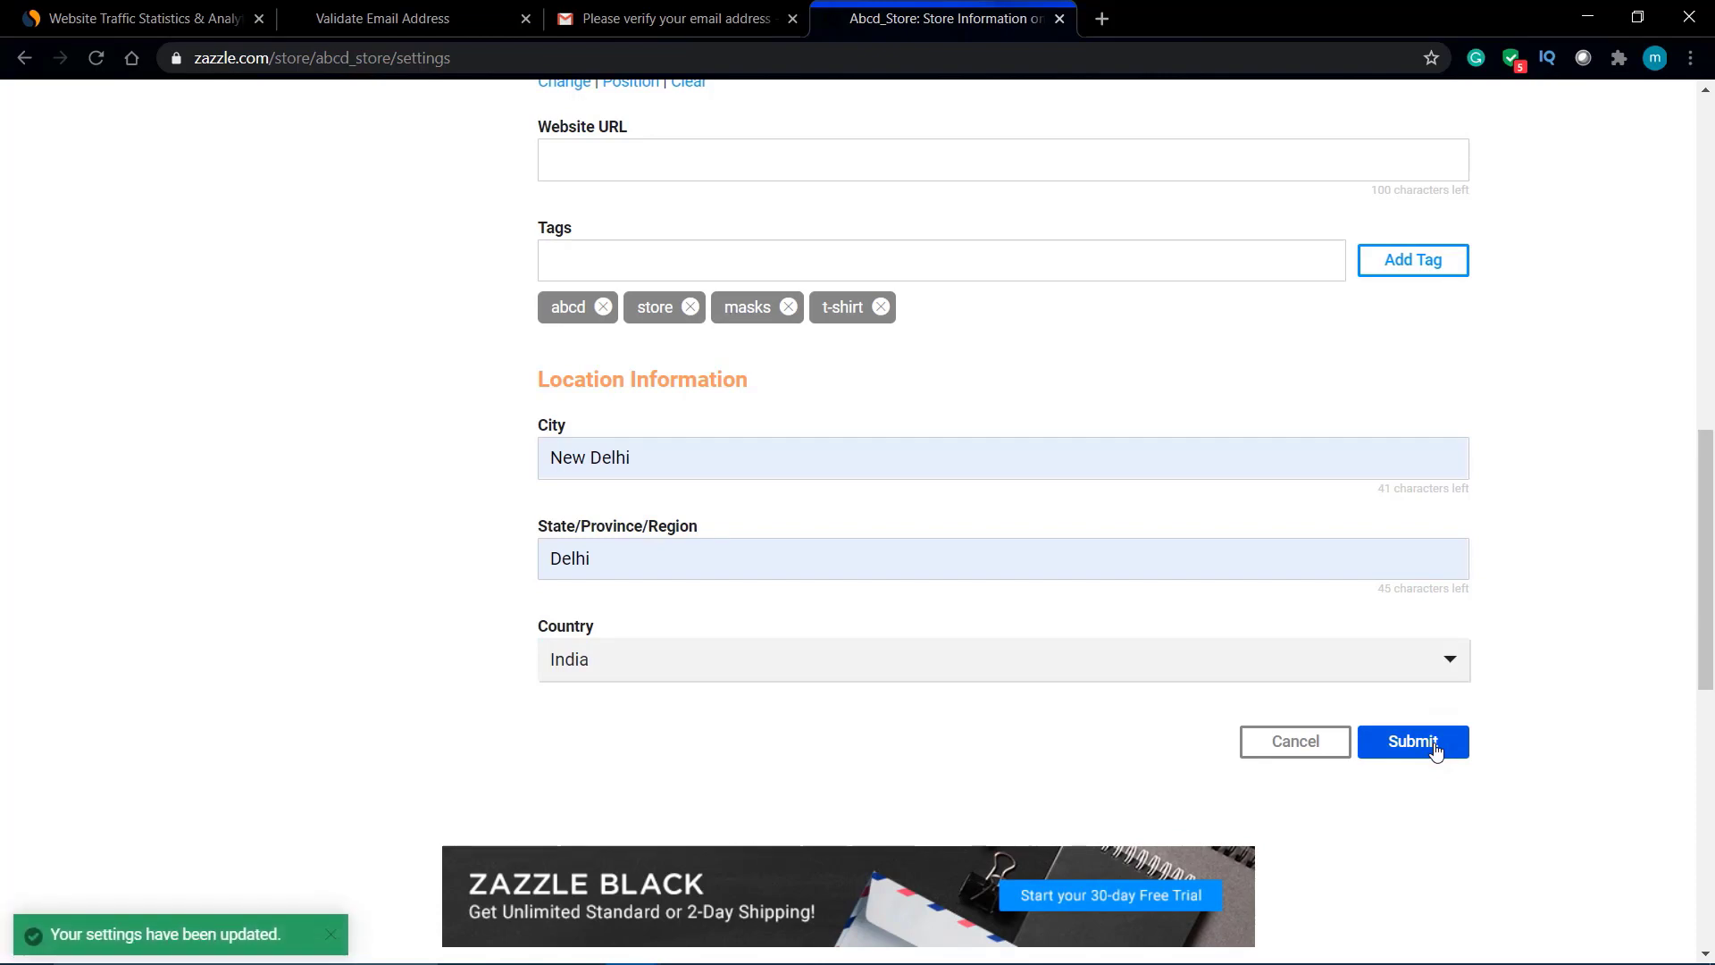
scroll(1435, 750, "up", 13)
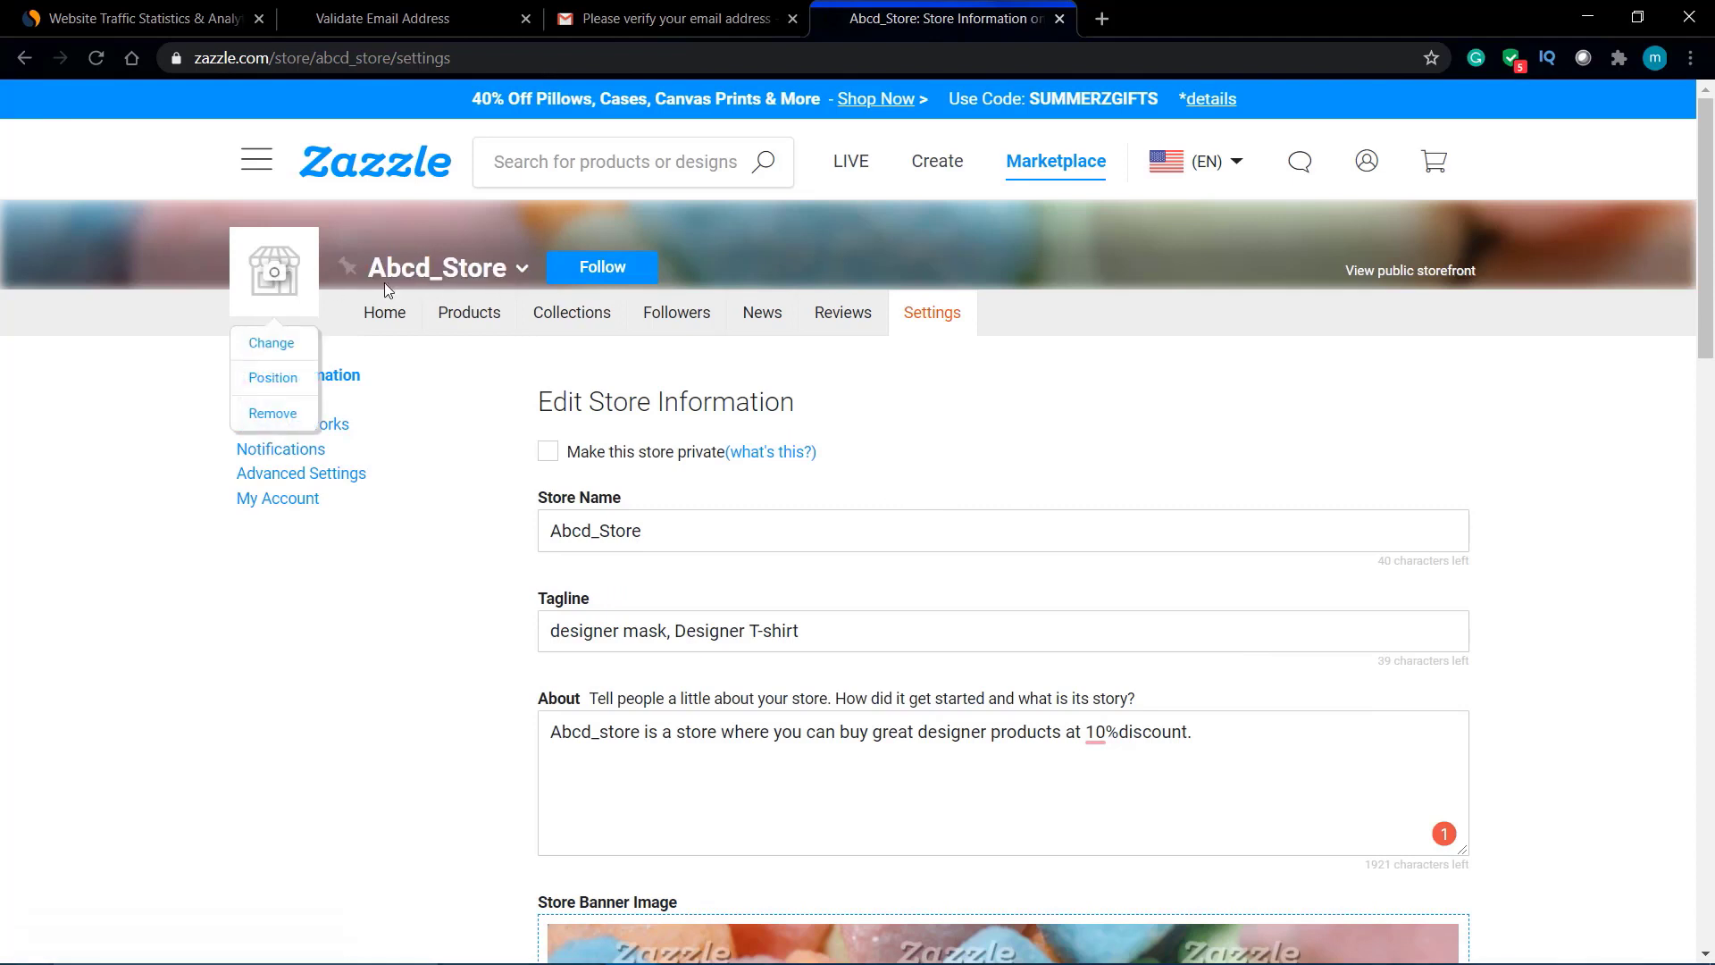
Step: View Abcd_Store's public storefront, then its Products tab, which returns a 404 page
right_click(1450, 277)
left_click(1375, 270)
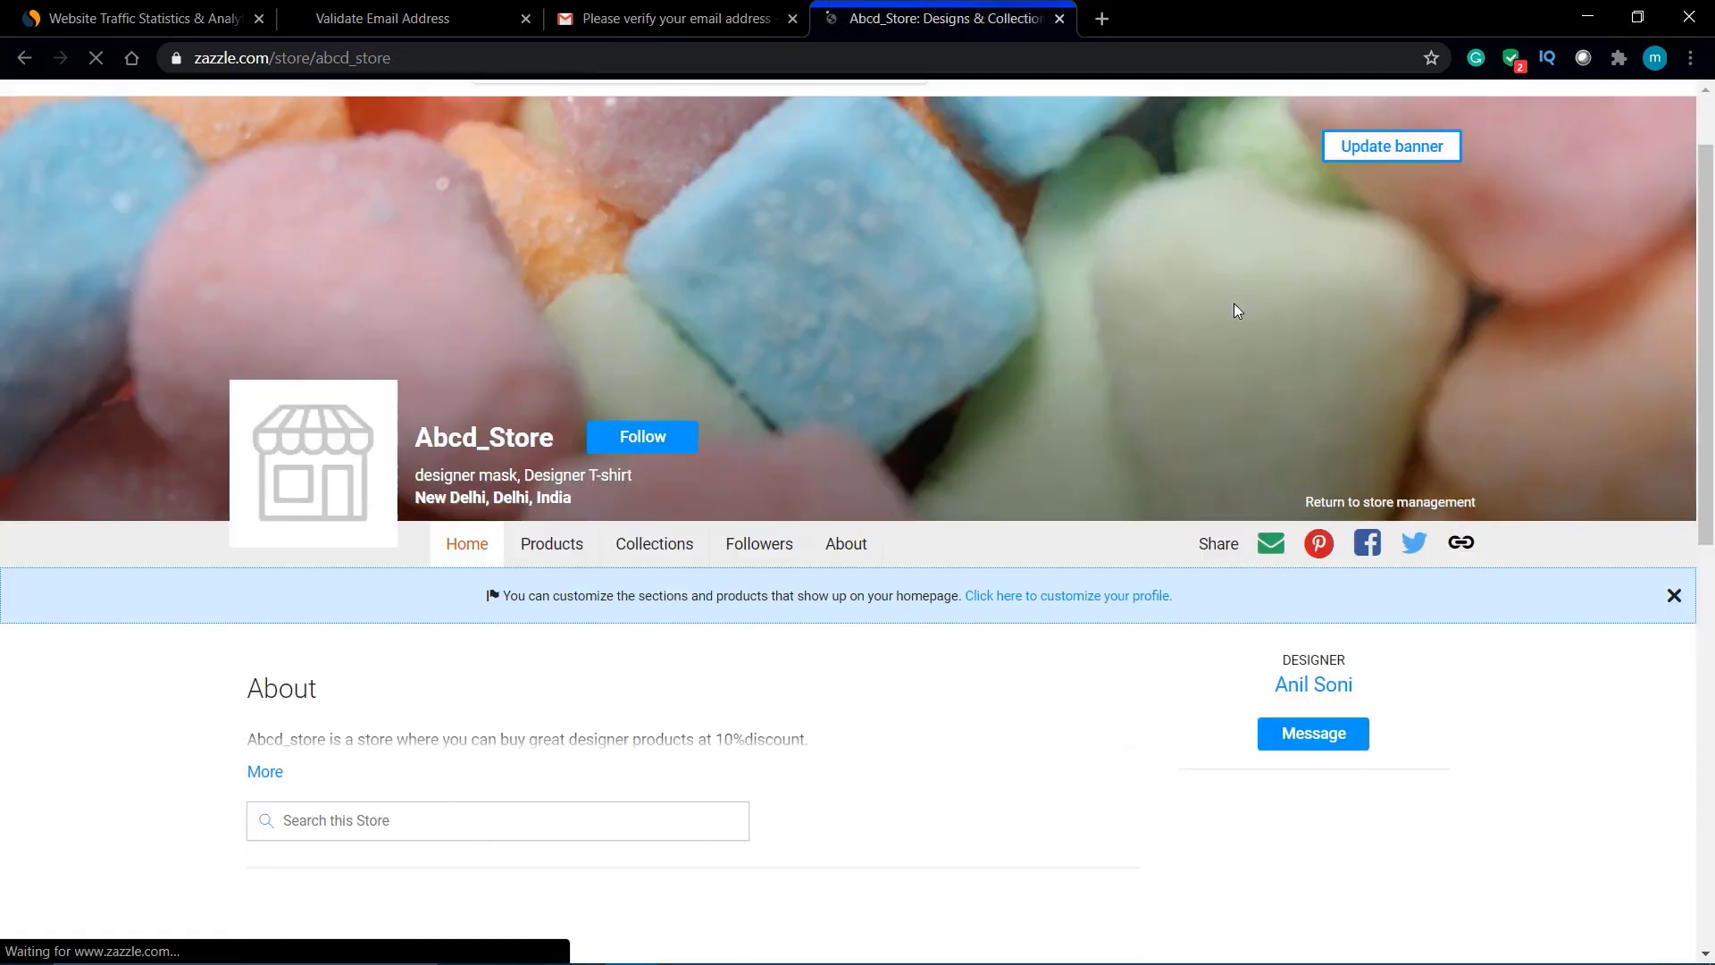
scroll(1234, 303, "down", 3)
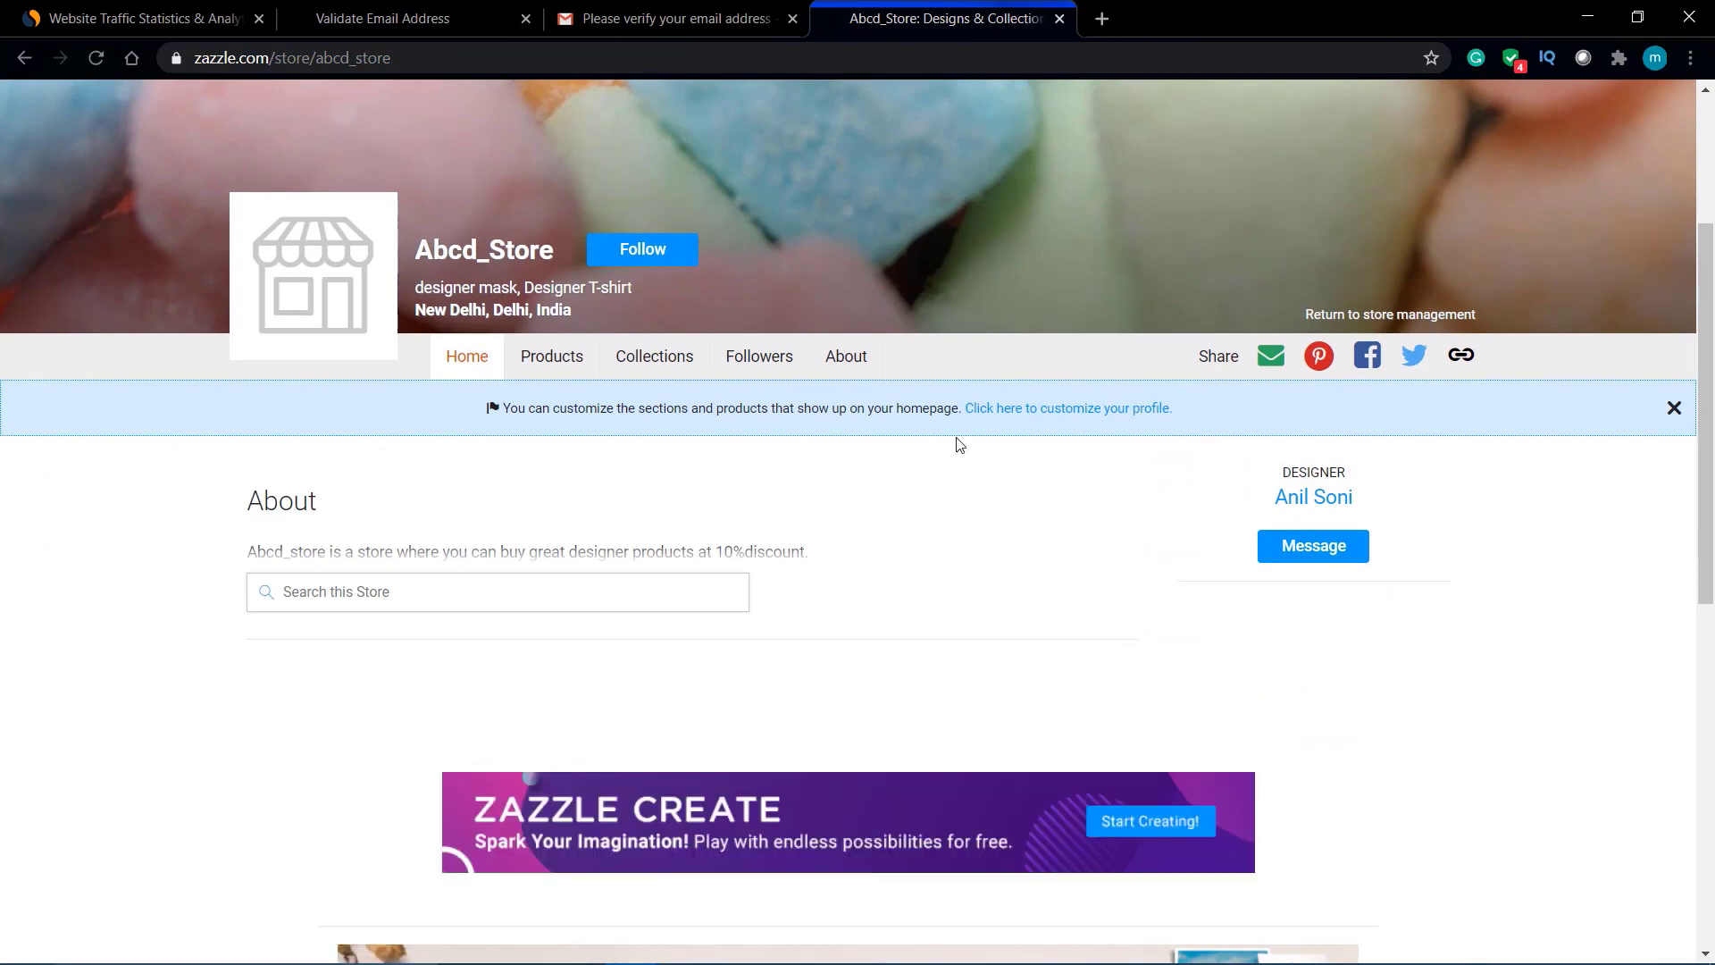
scroll(960, 444, "down", 3)
scroll(960, 444, "up", 3)
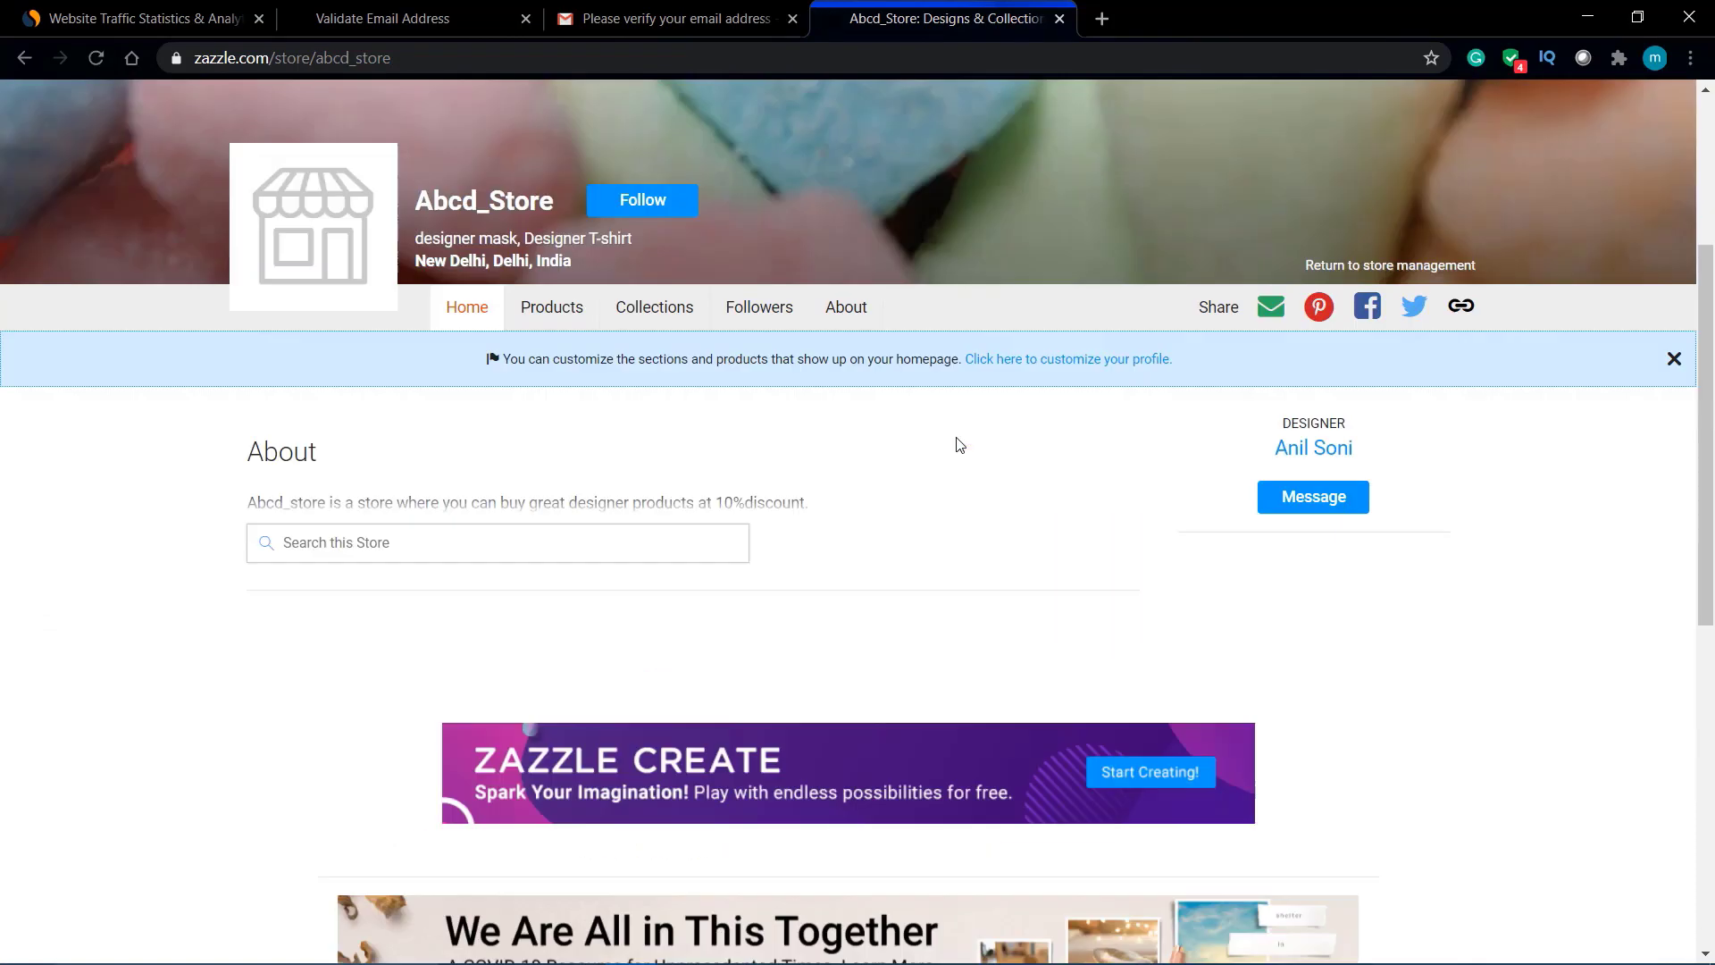
left_click(345, 340)
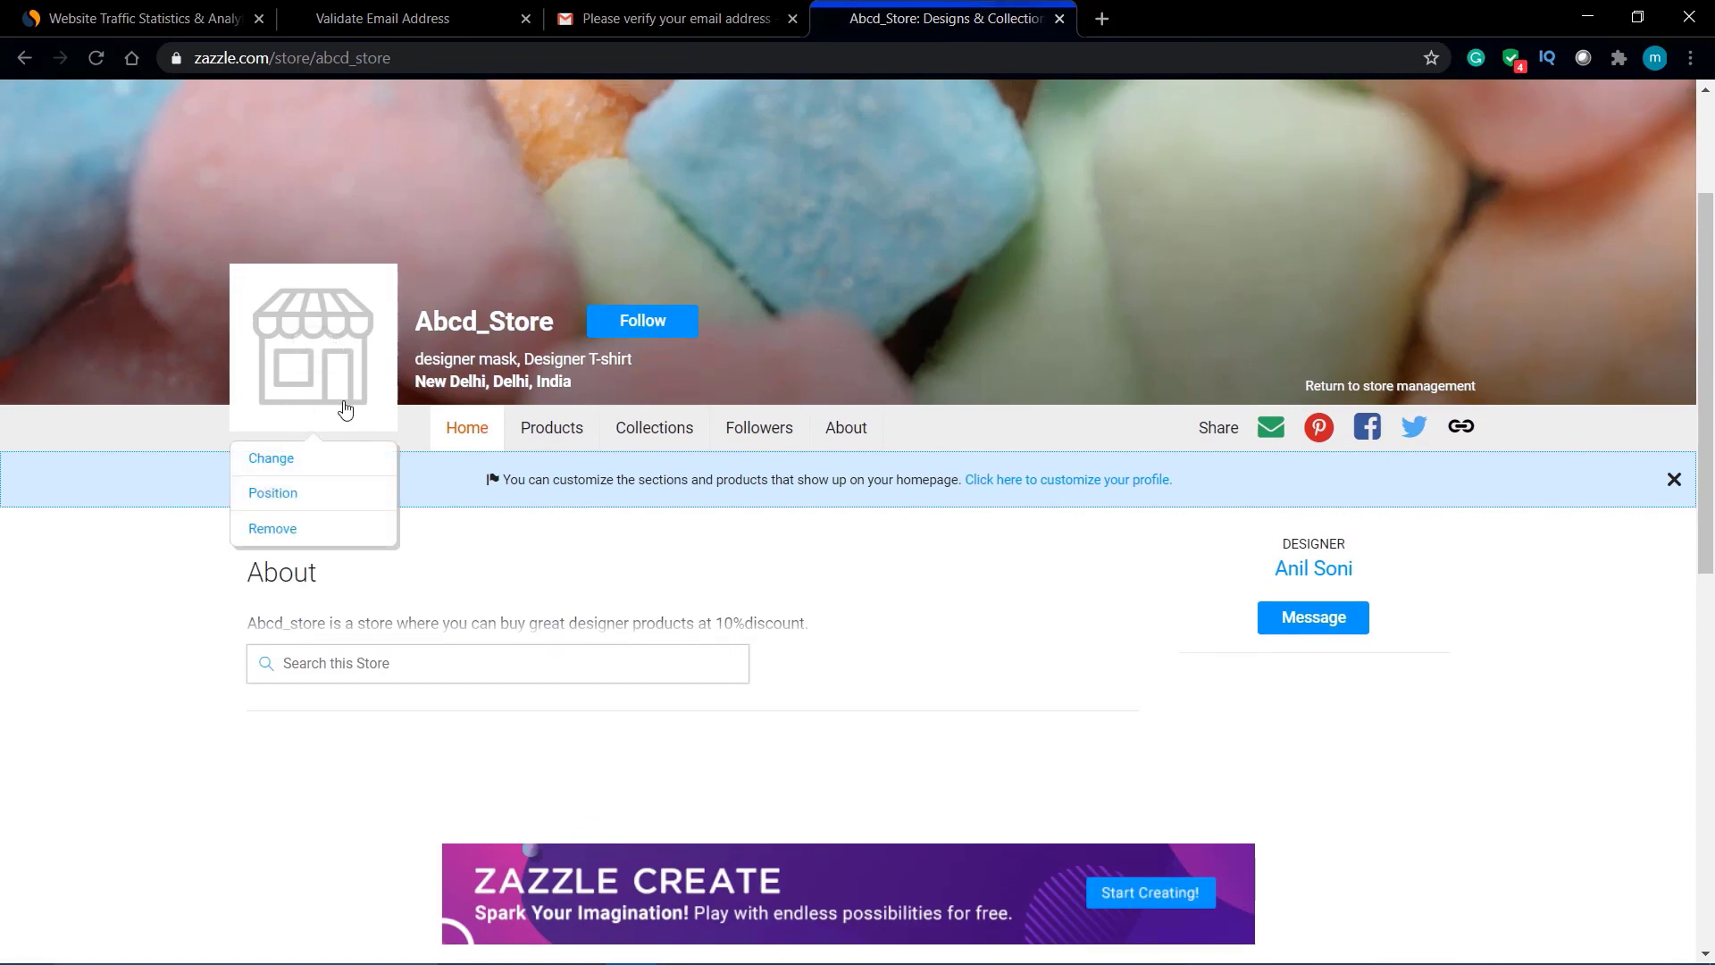
left_click(554, 432)
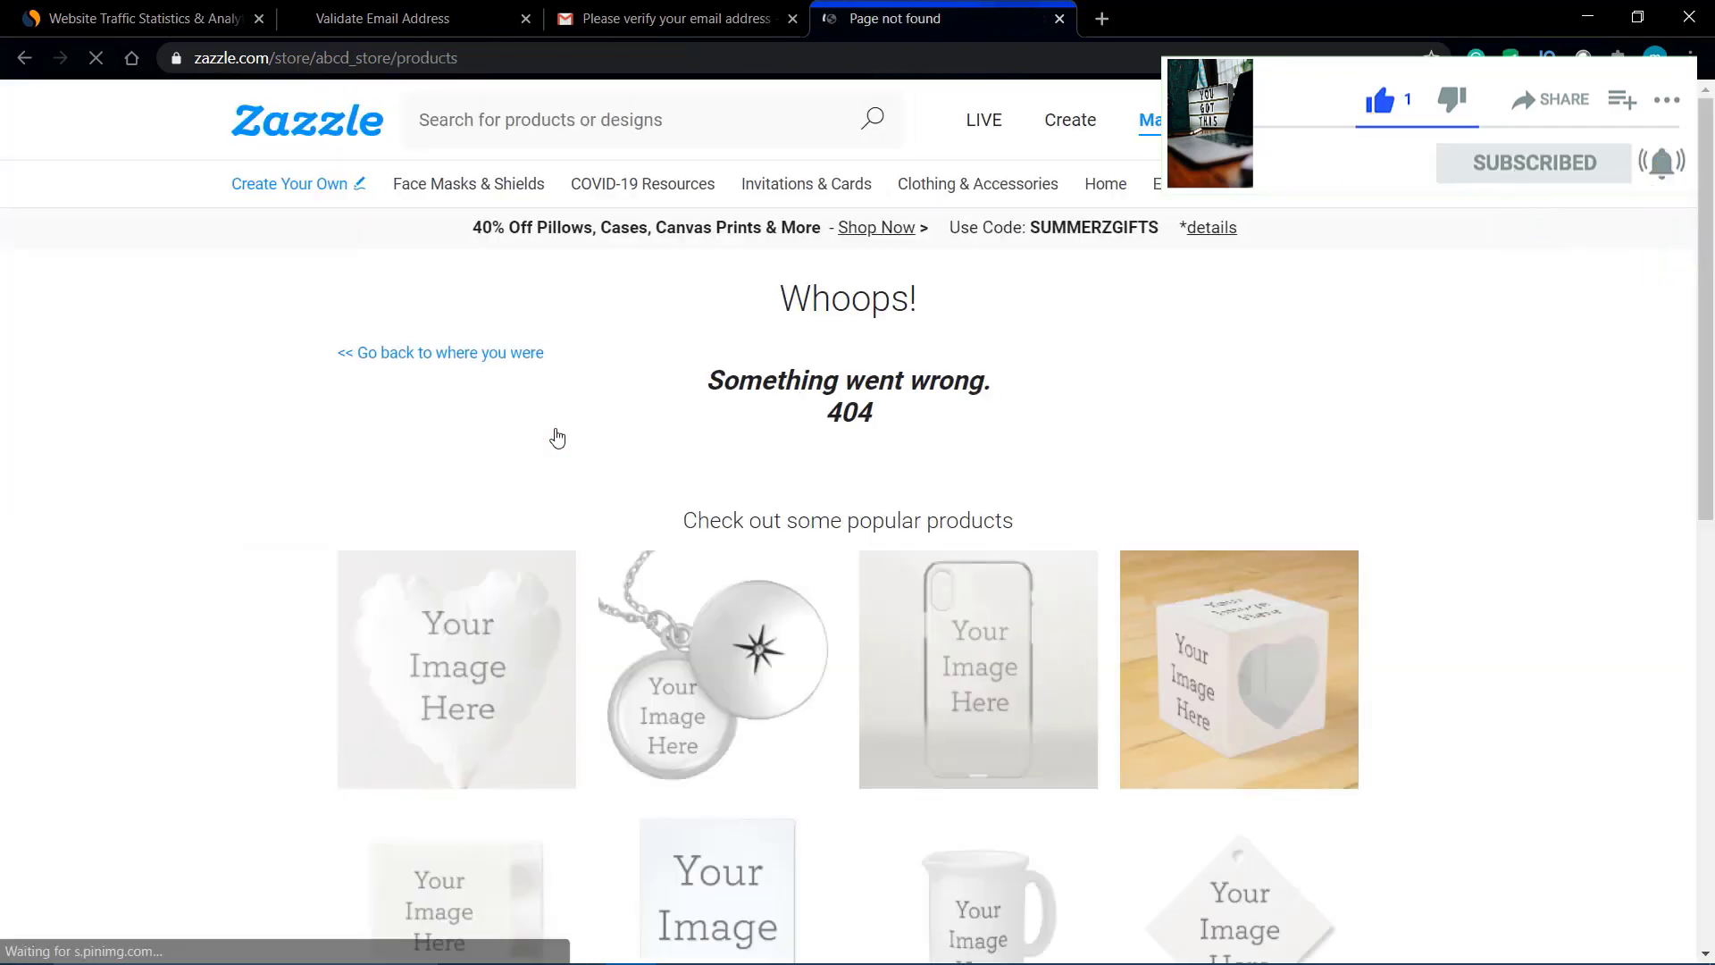
Step: Go back to the store home page and retry its Products page
scroll(606, 471, "down", 1)
scroll(606, 471, "up", 1)
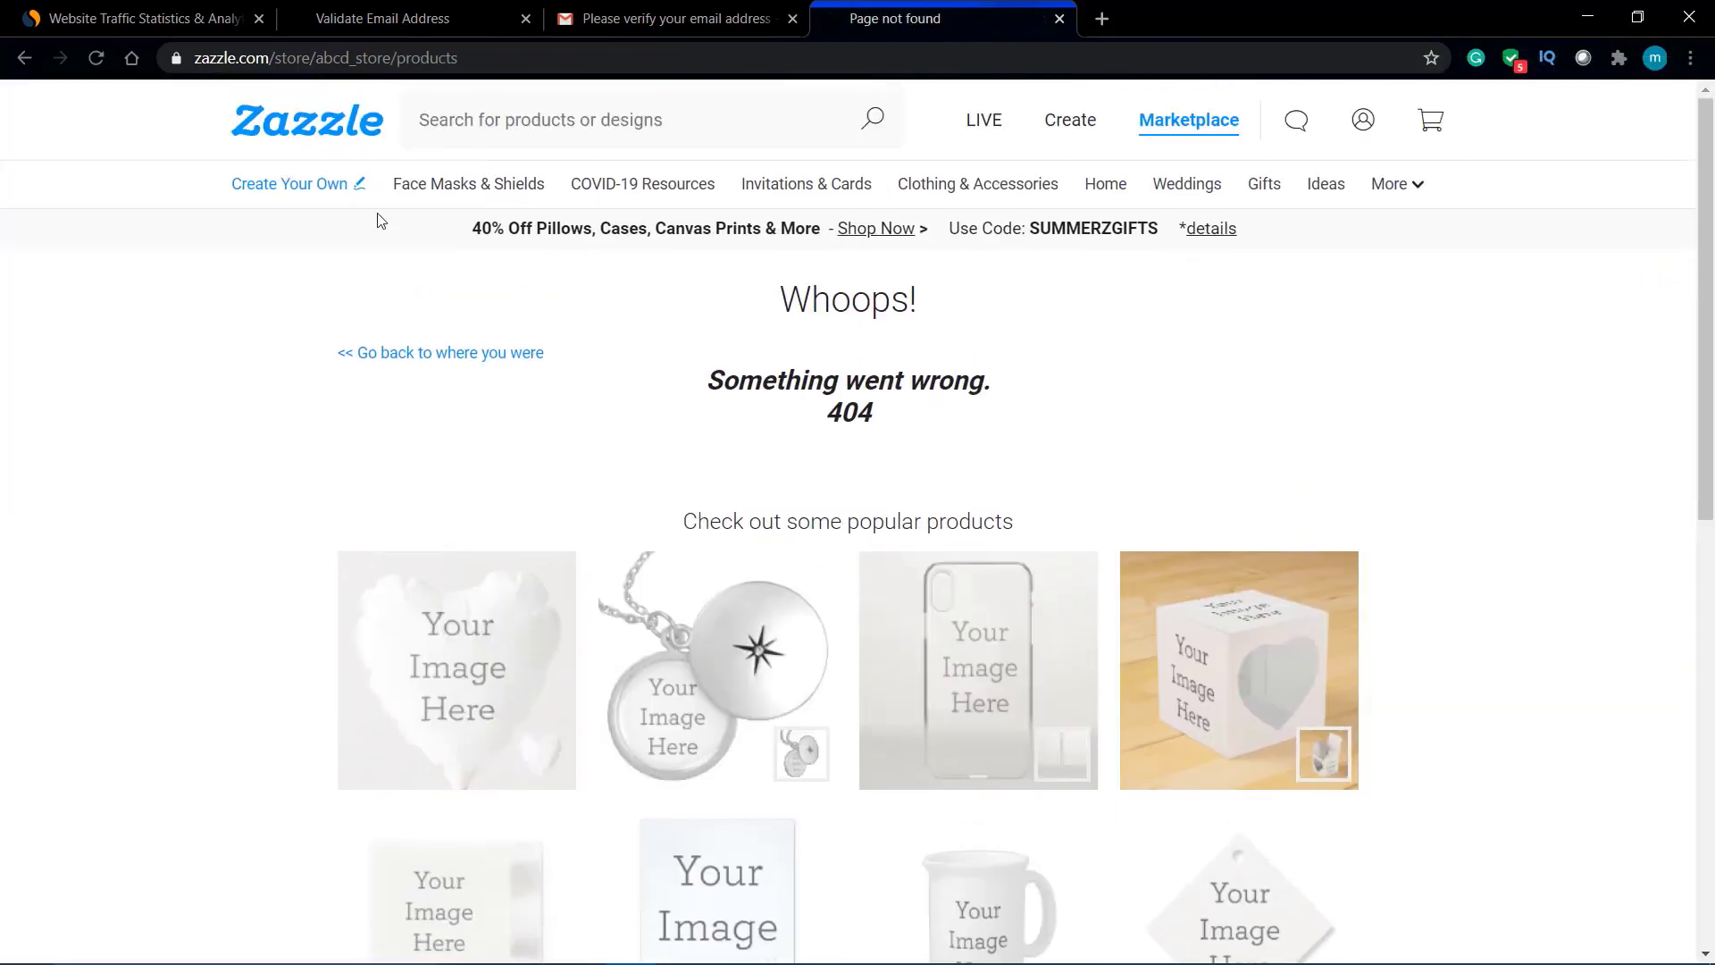
left_click(387, 357)
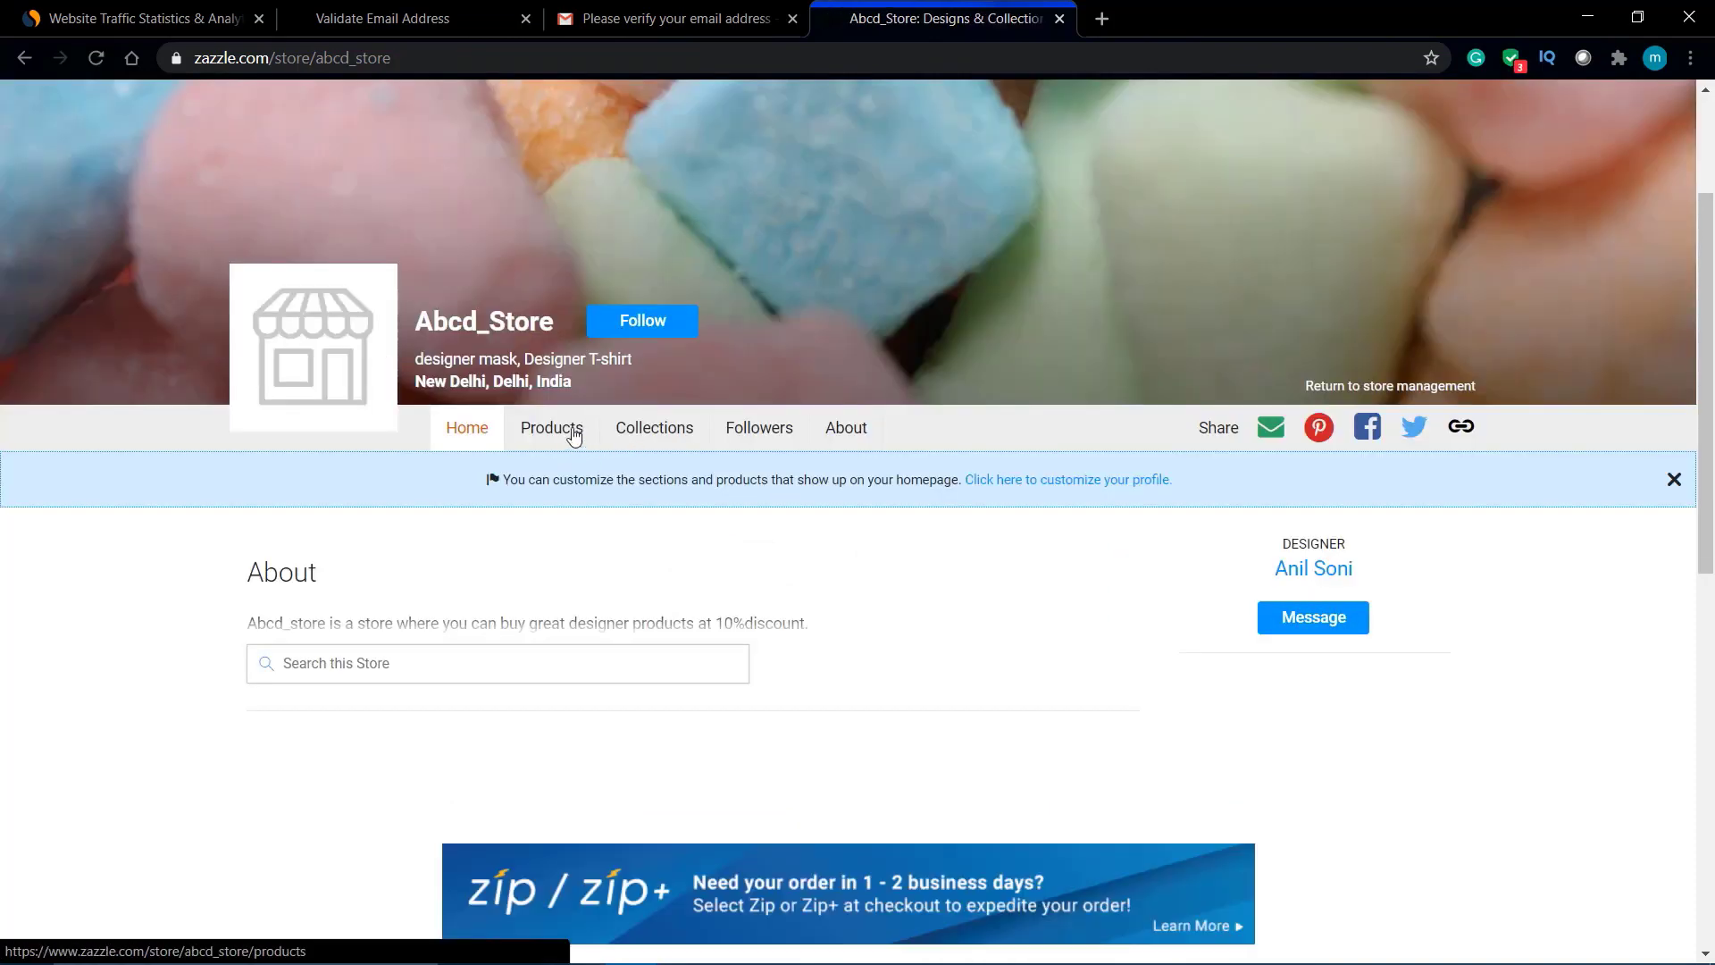
left_click(570, 434)
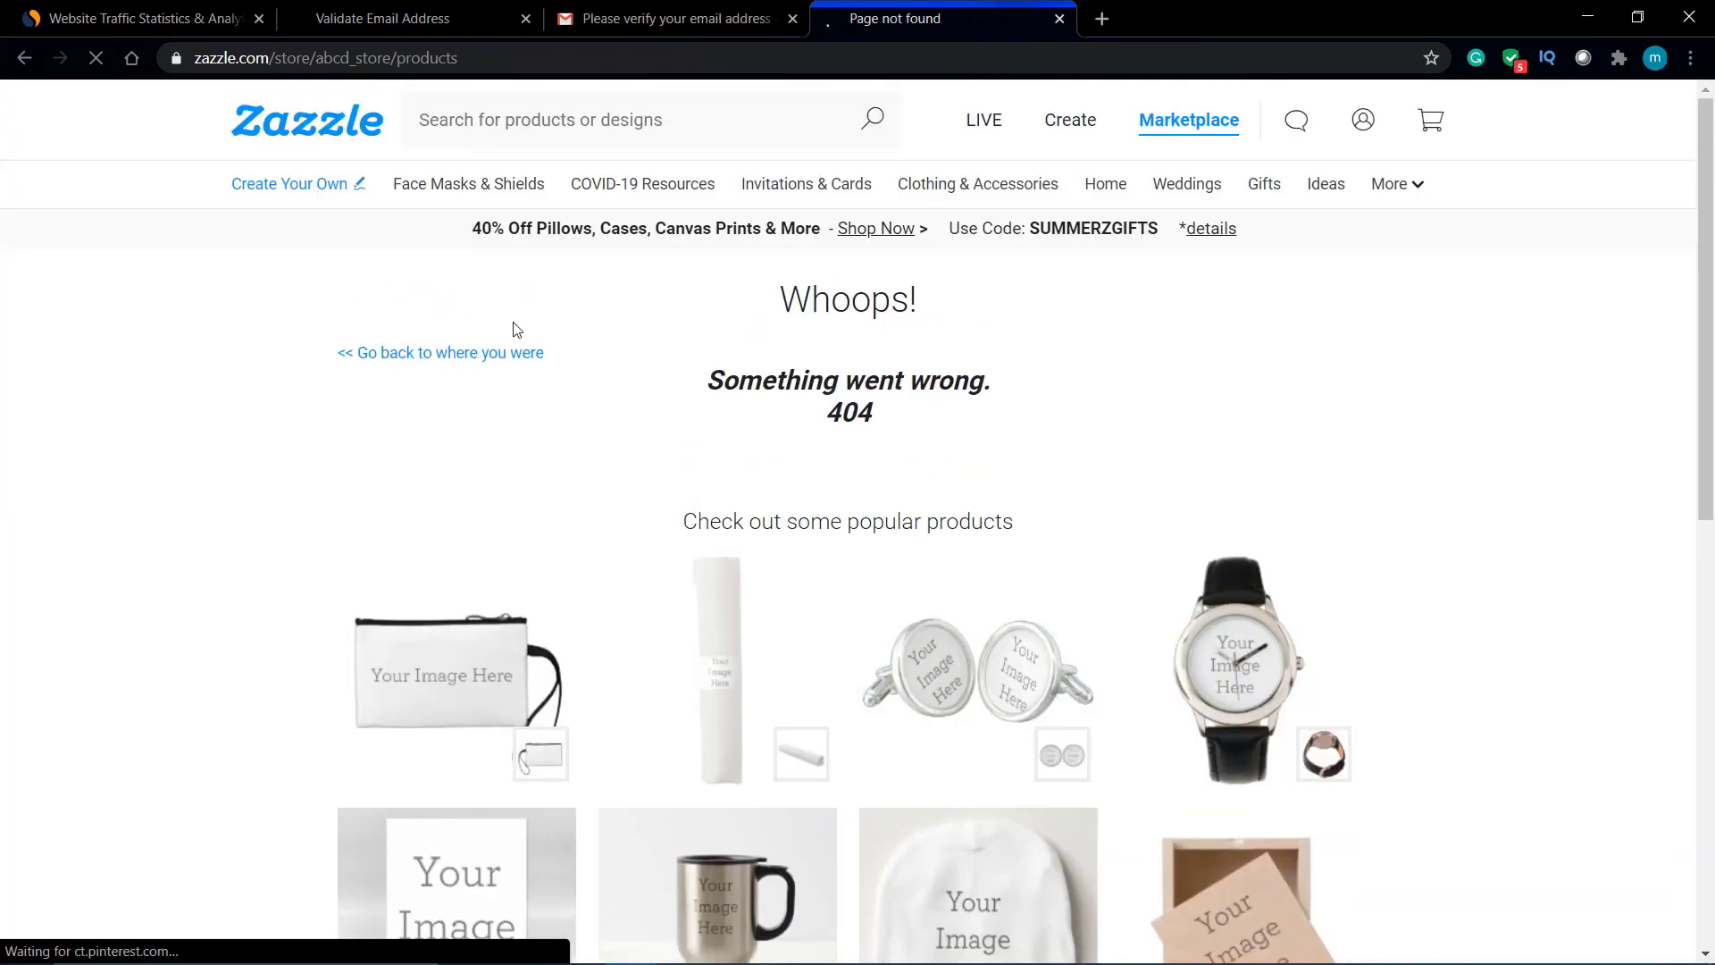
Step: Reload the error page and open the Samsung Galaxy S10+ Slim Fit Case from popular products
scroll(530, 430, "down", 9)
scroll(529, 430, "up", 7)
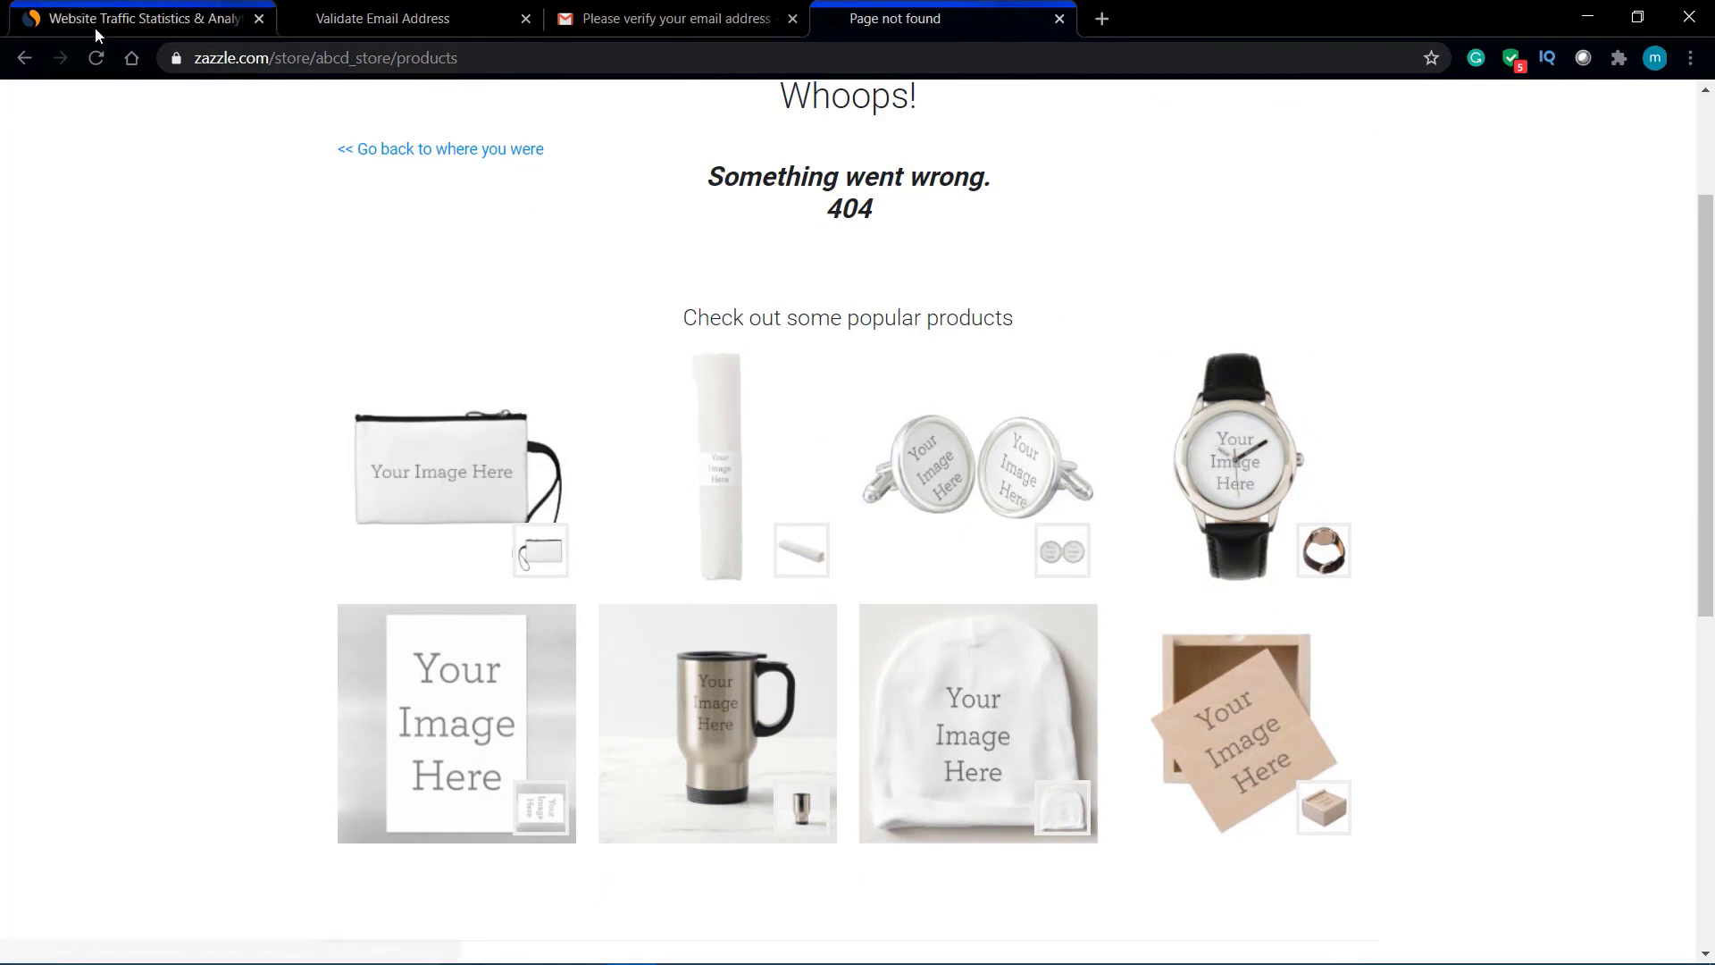
left_click(99, 59)
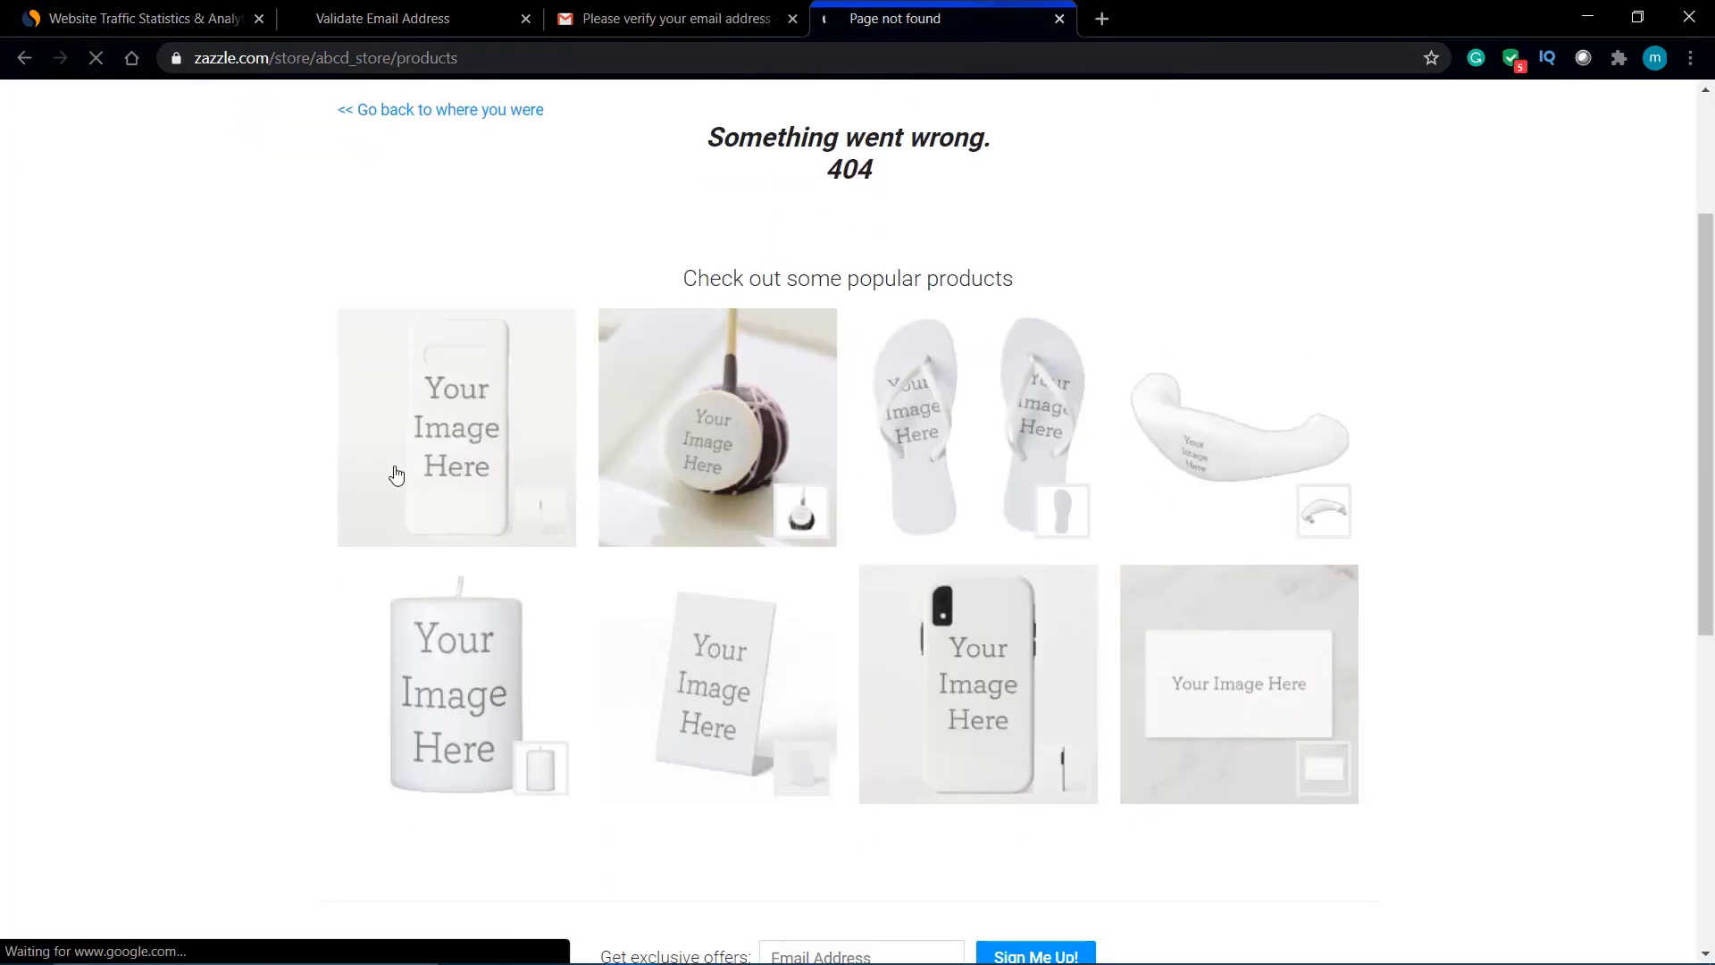
left_click(441, 438)
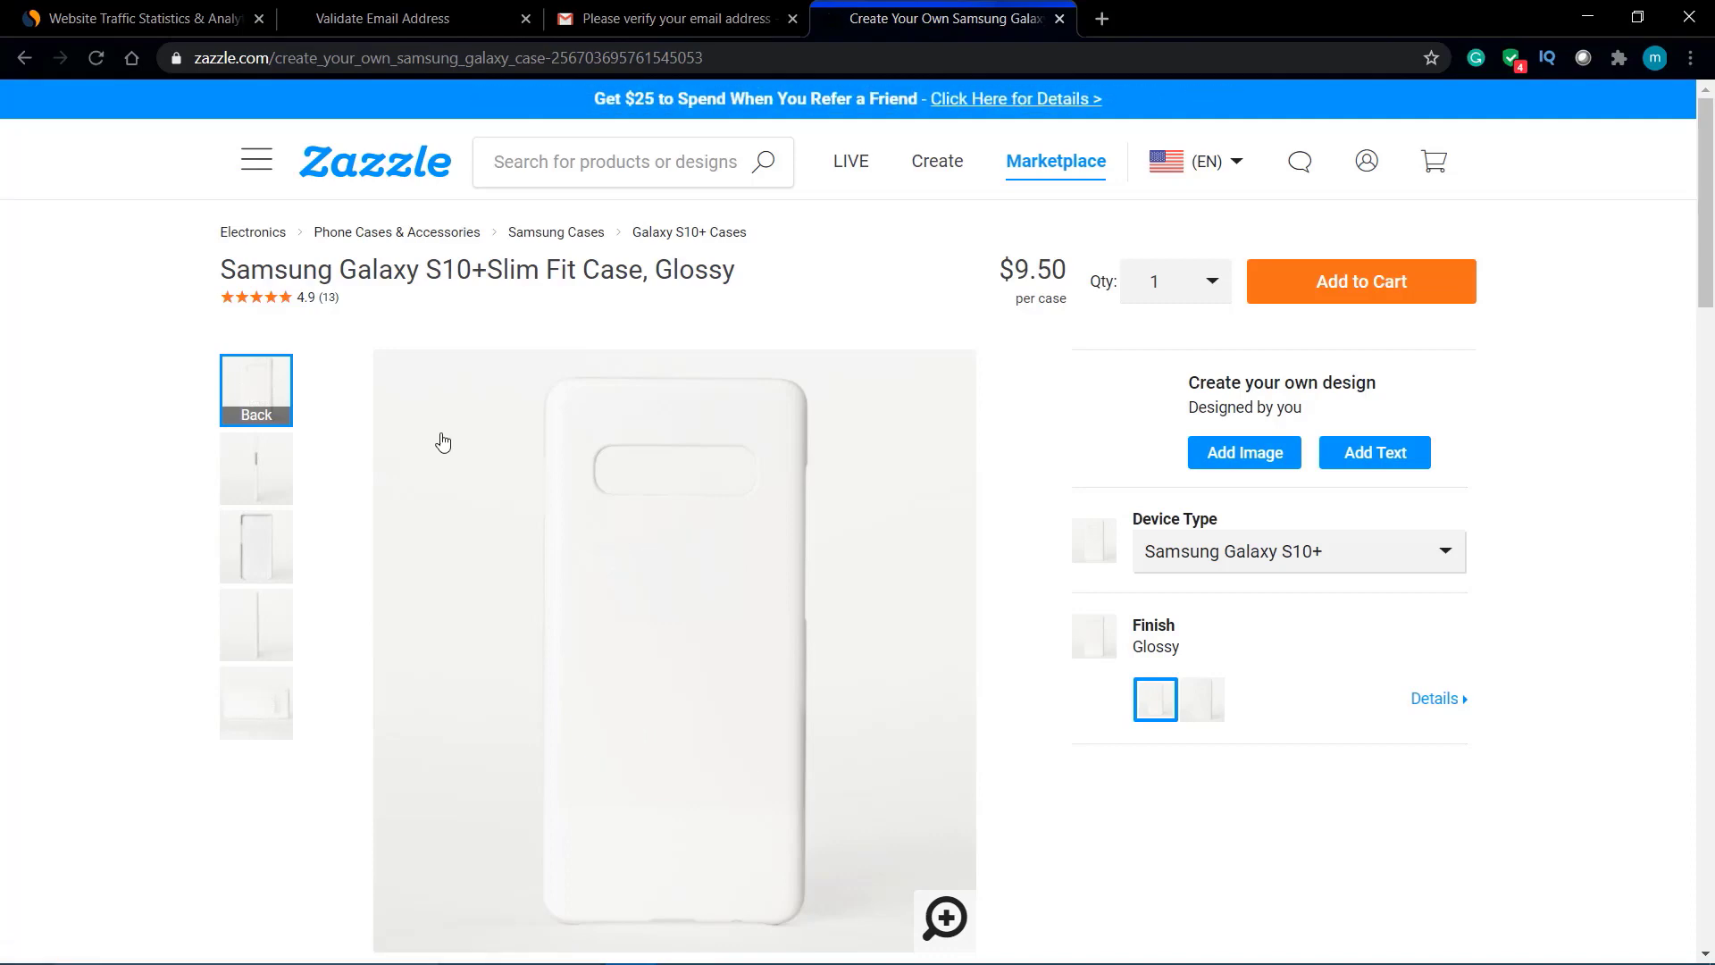
Step: Add the bear icon from Icons > Animals to the case, shrinking and positioning it
left_click(1247, 453)
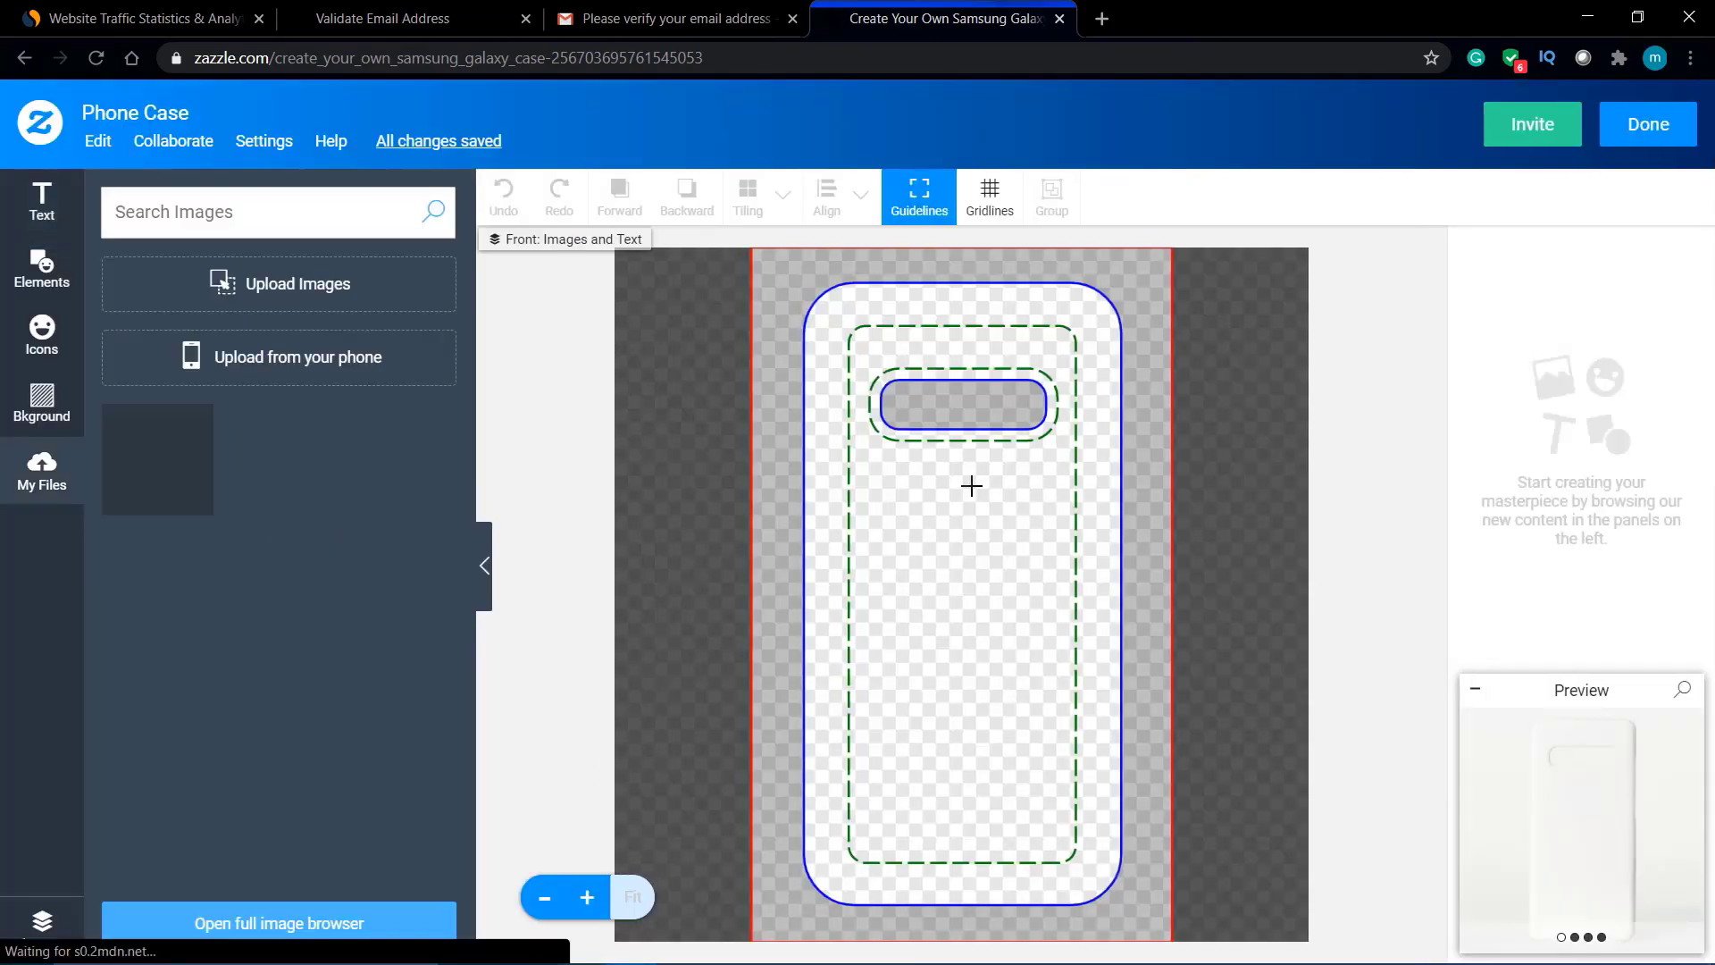
left_click(43, 409)
left_click(41, 338)
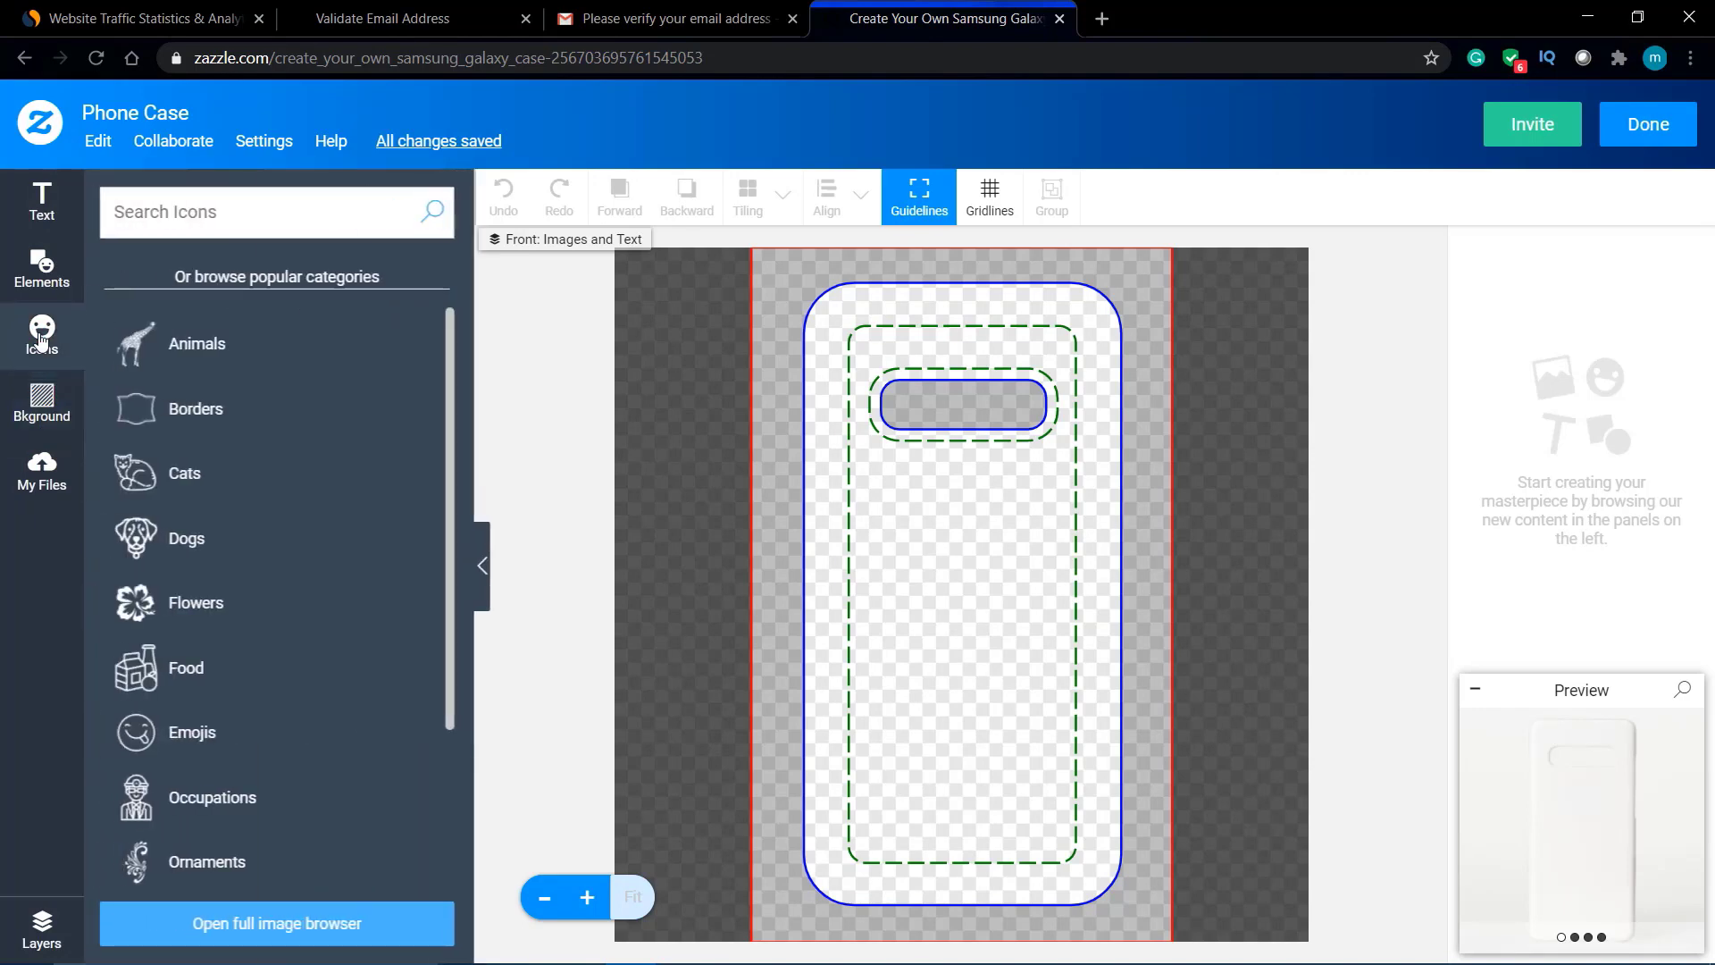
left_click(266, 352)
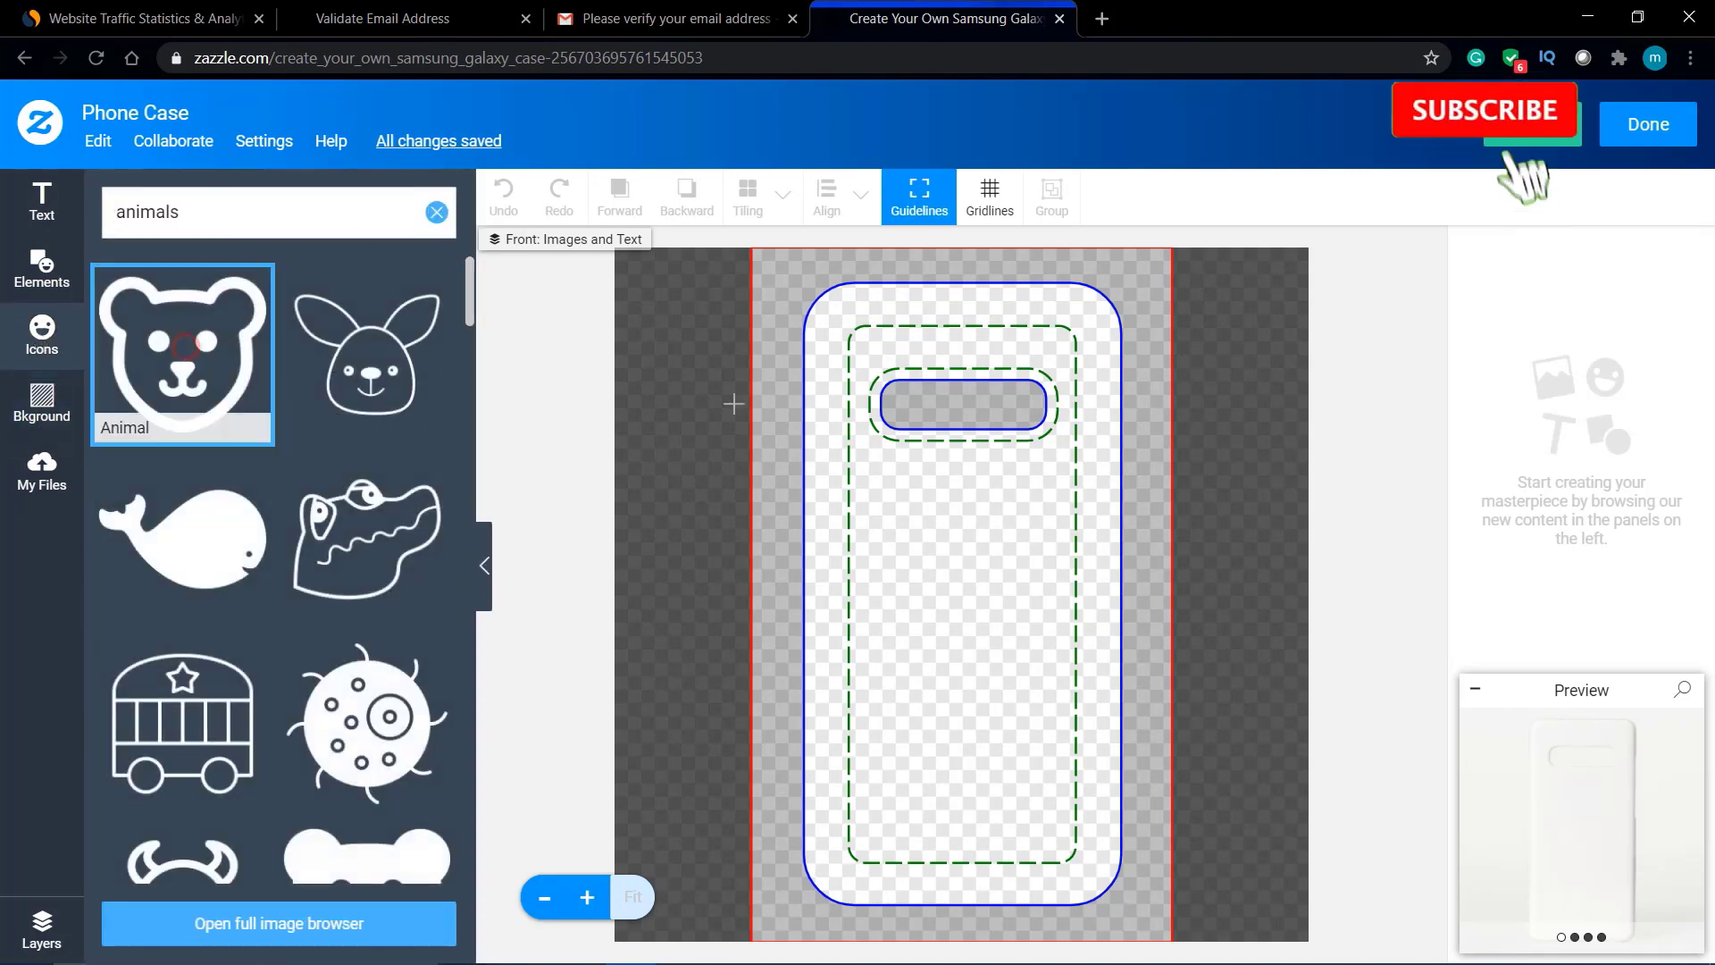
left_click(193, 428)
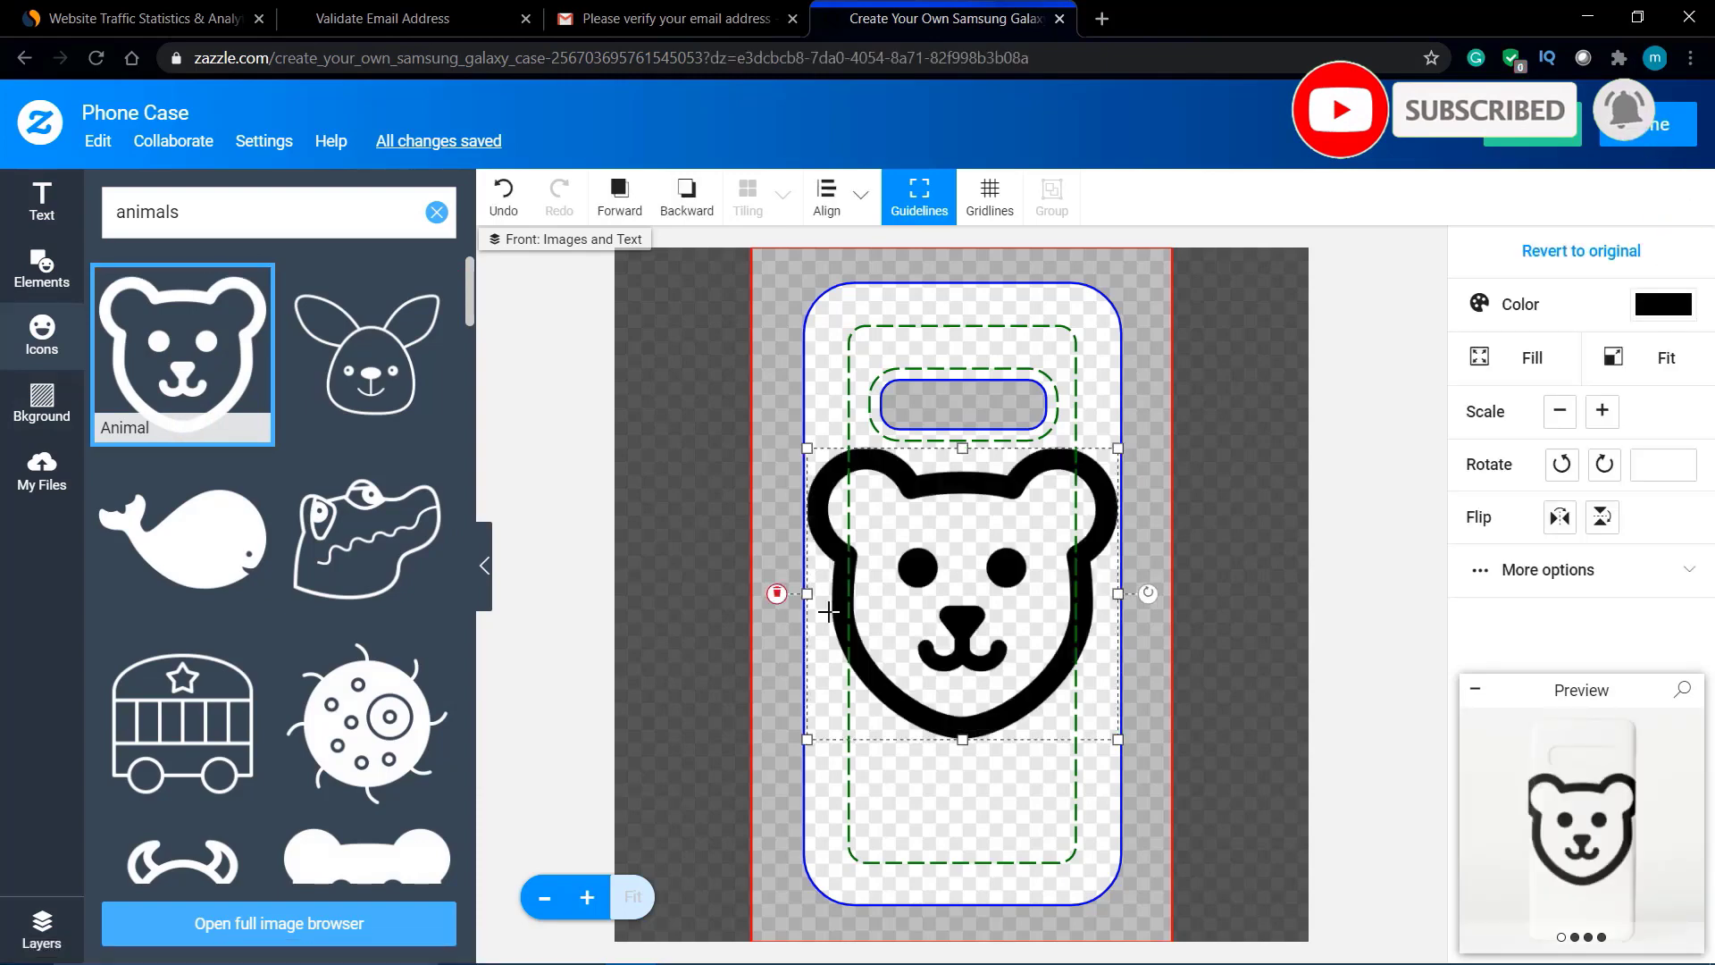
left_click_drag(965, 586, 965, 576)
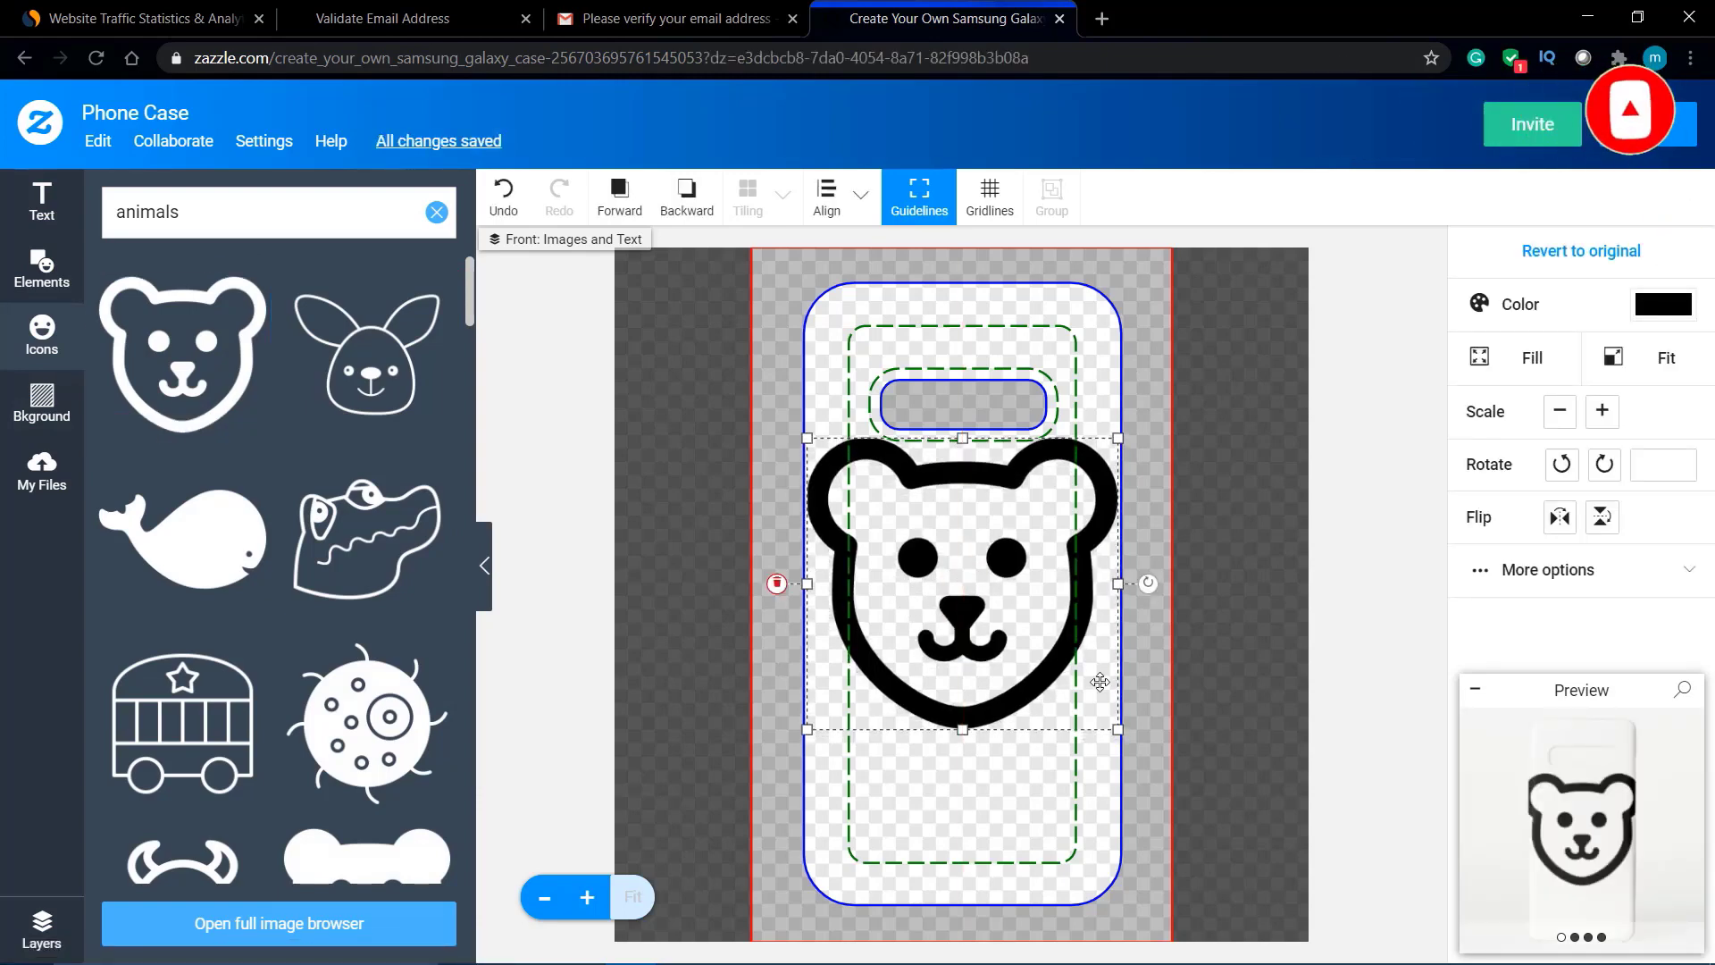
left_click_drag(1118, 727, 1099, 712)
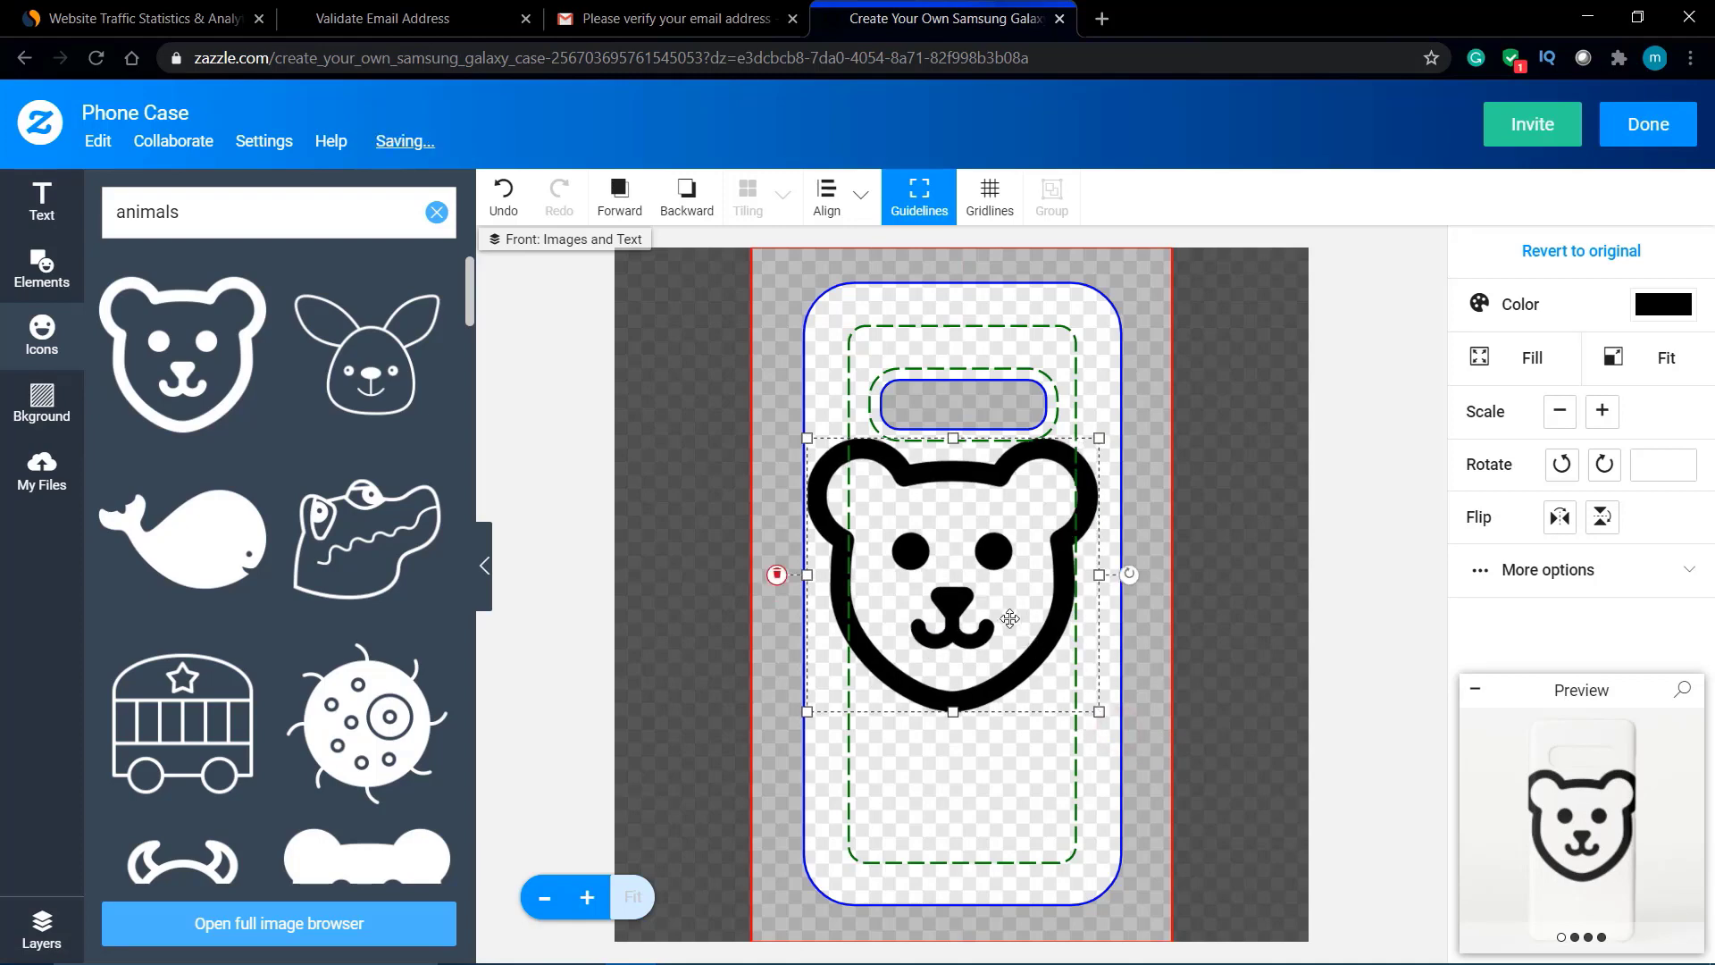
left_click_drag(1007, 619, 1017, 620)
Step: Add the whale icon and move it to the bottom of the case
left_click(182, 561)
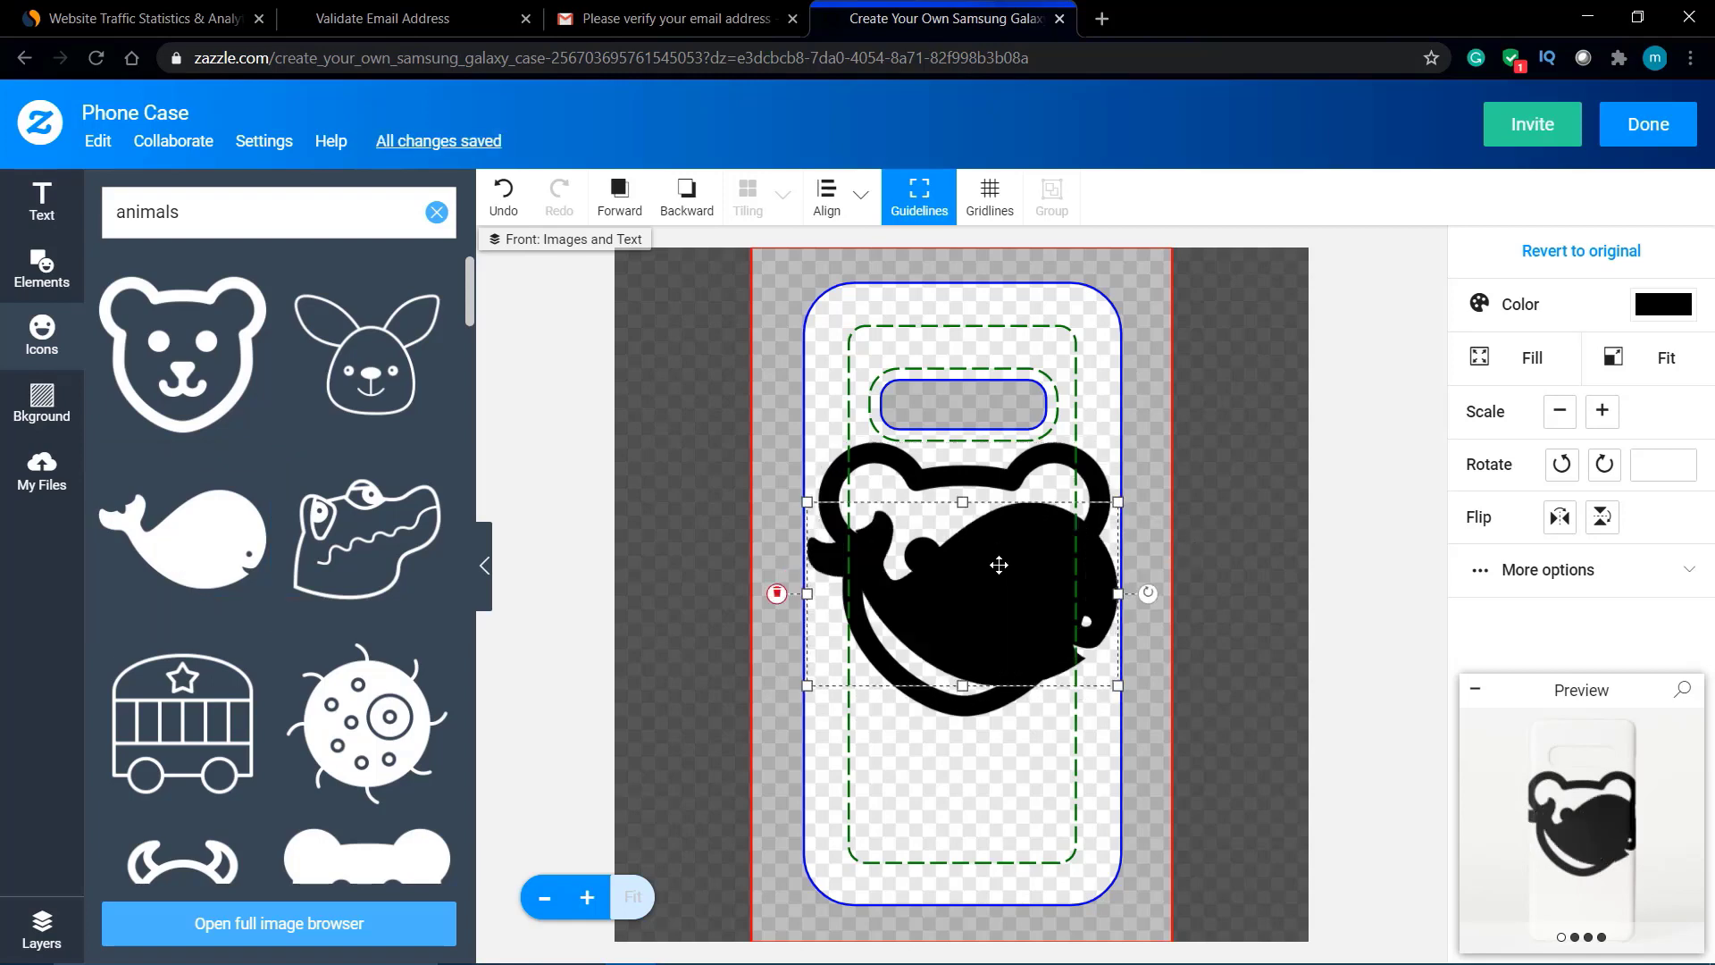
left_click_drag(1000, 564, 1000, 771)
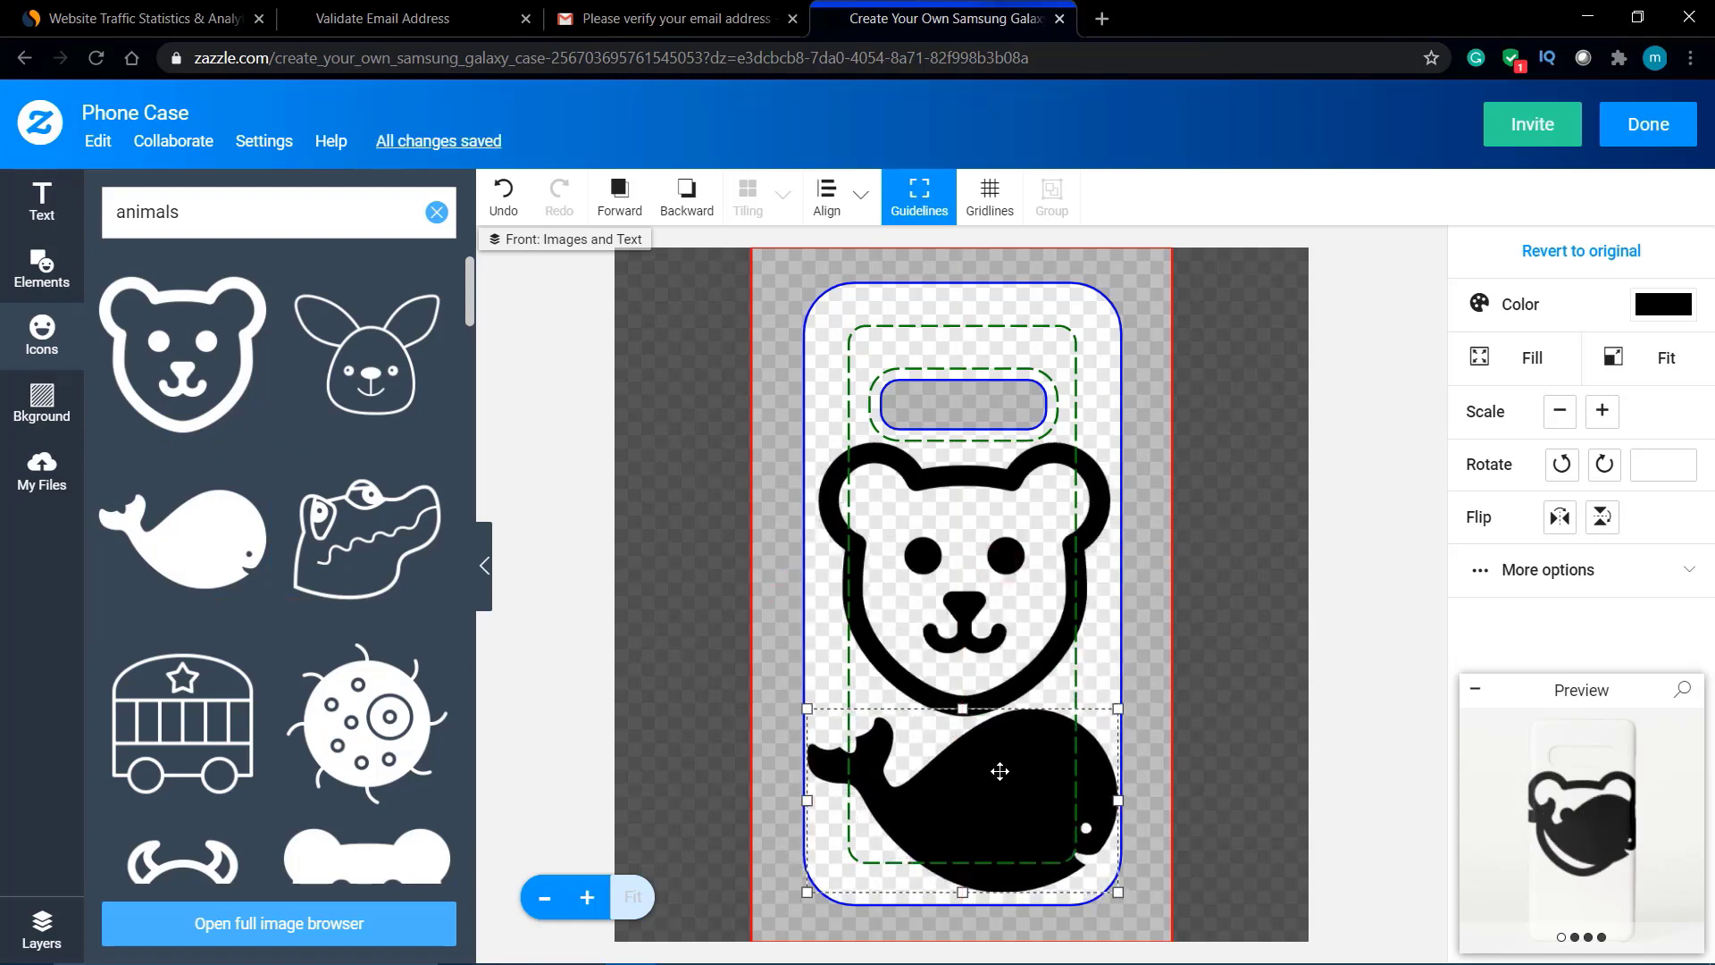
left_click(1045, 342)
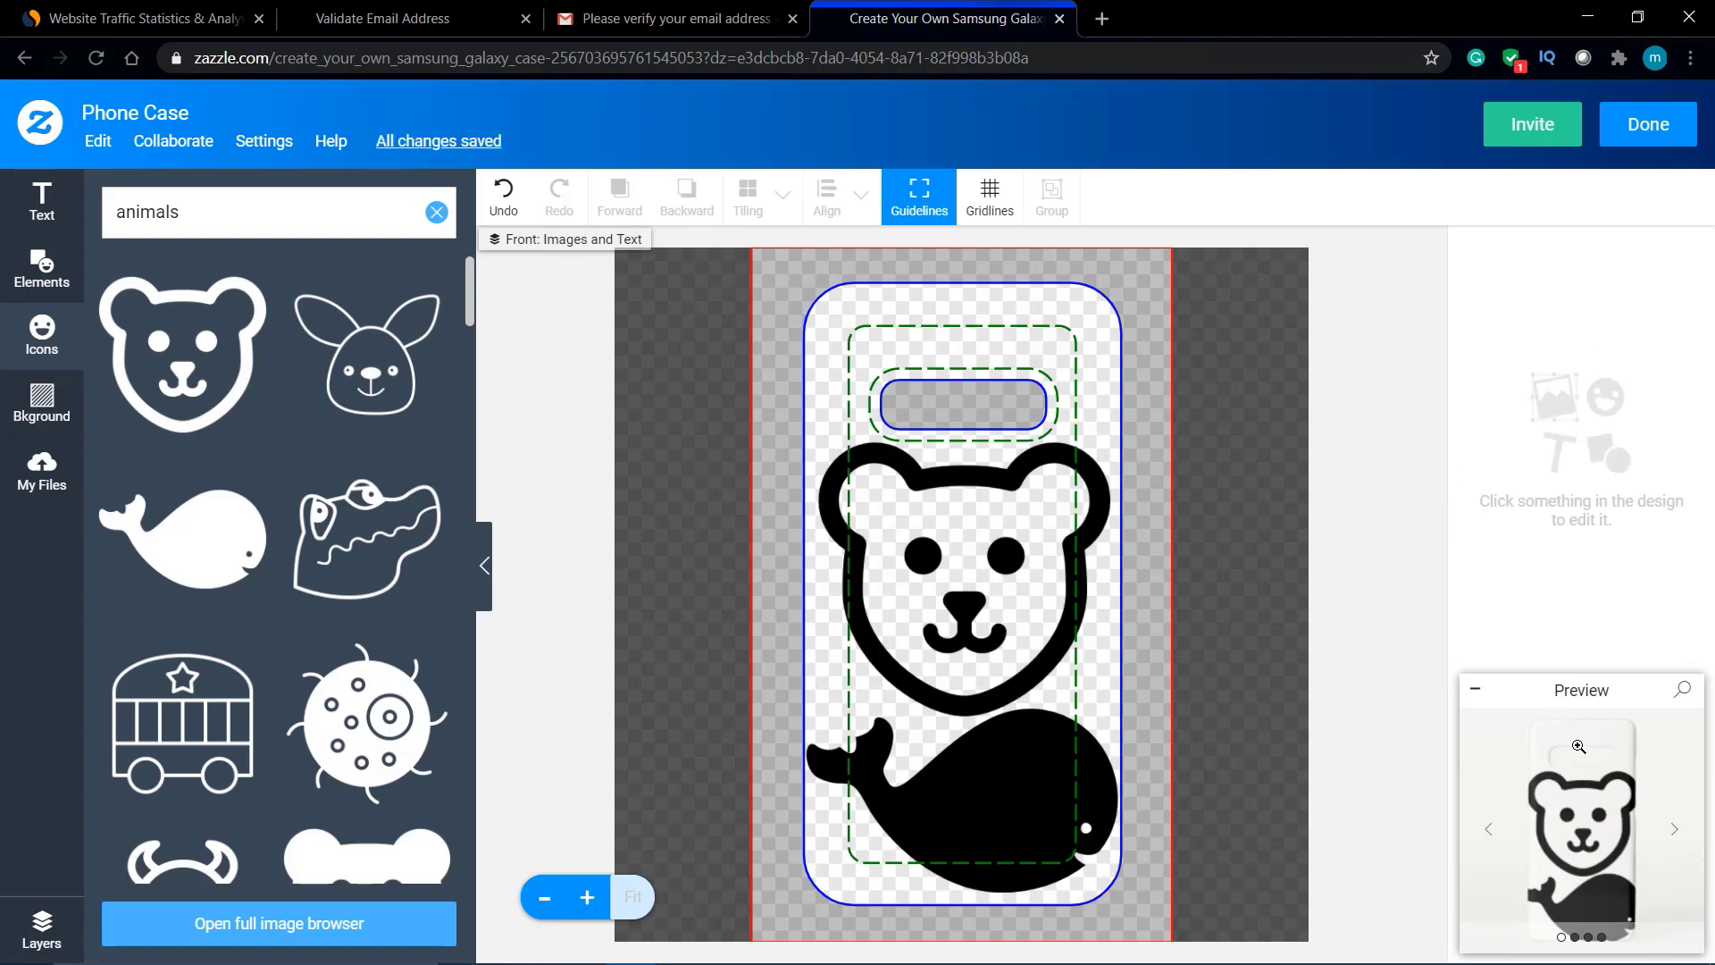
Step: Review the full-size preview's left side and Back Horizontal views, then close it
mouse_move(1597, 800)
scroll(1585, 805, "up", 5)
scroll(1585, 804, "down", 5)
left_click(1577, 811)
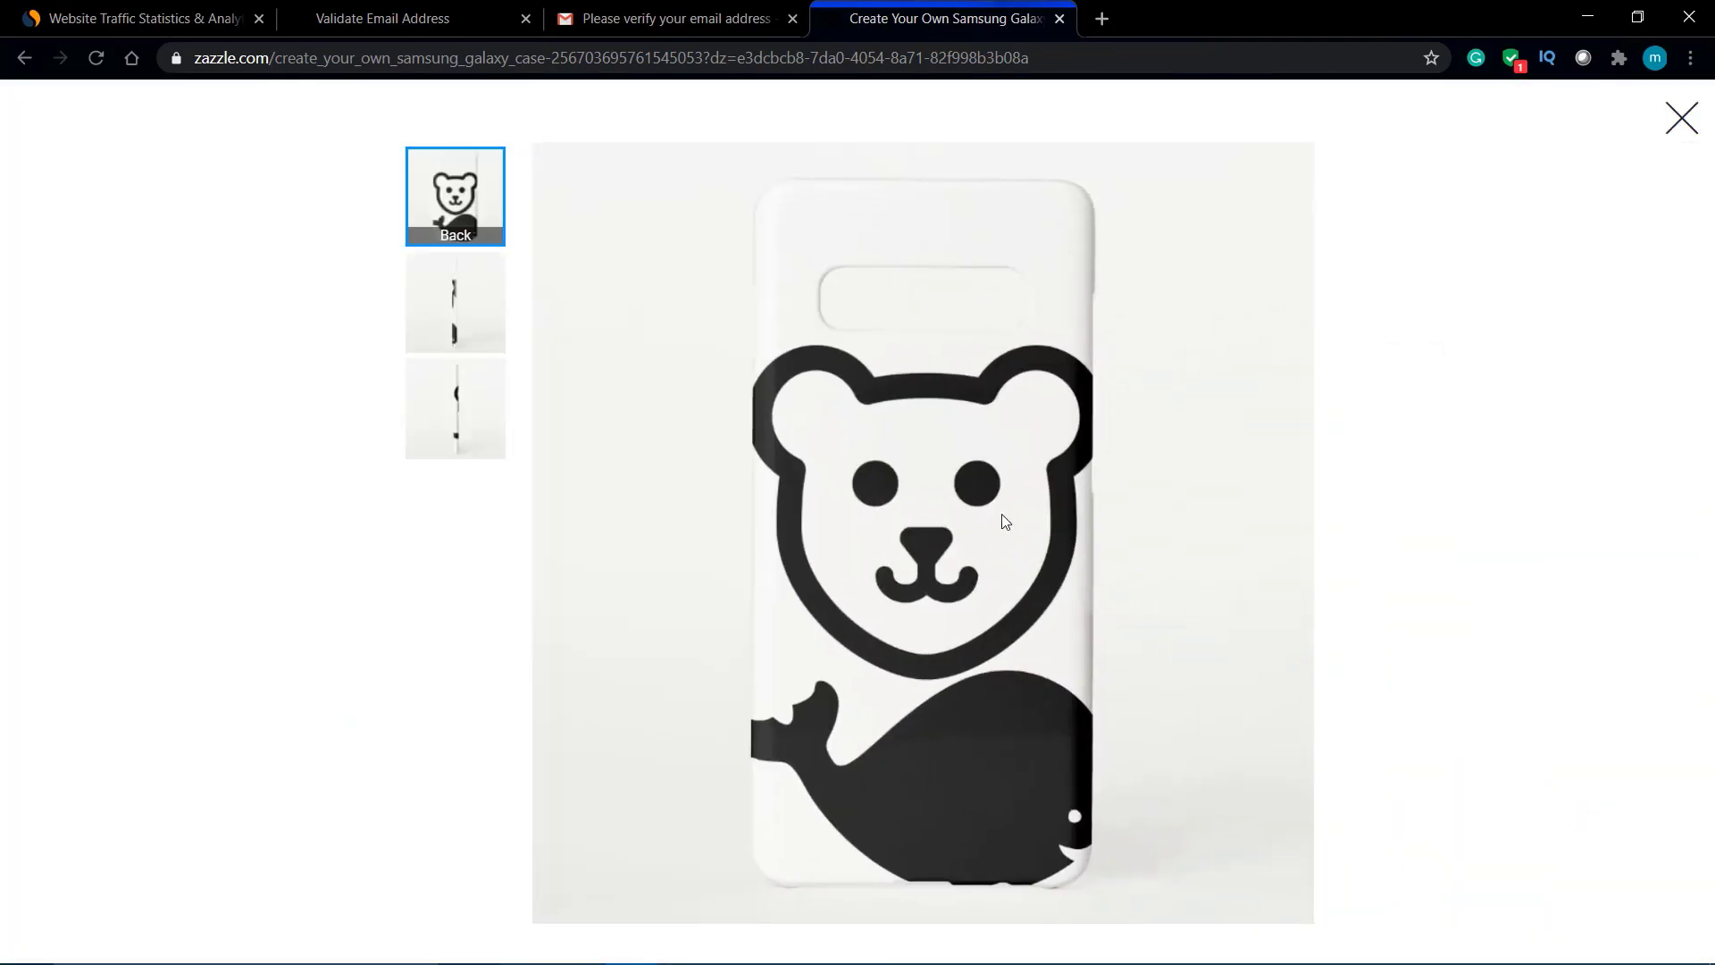
left_click(457, 303)
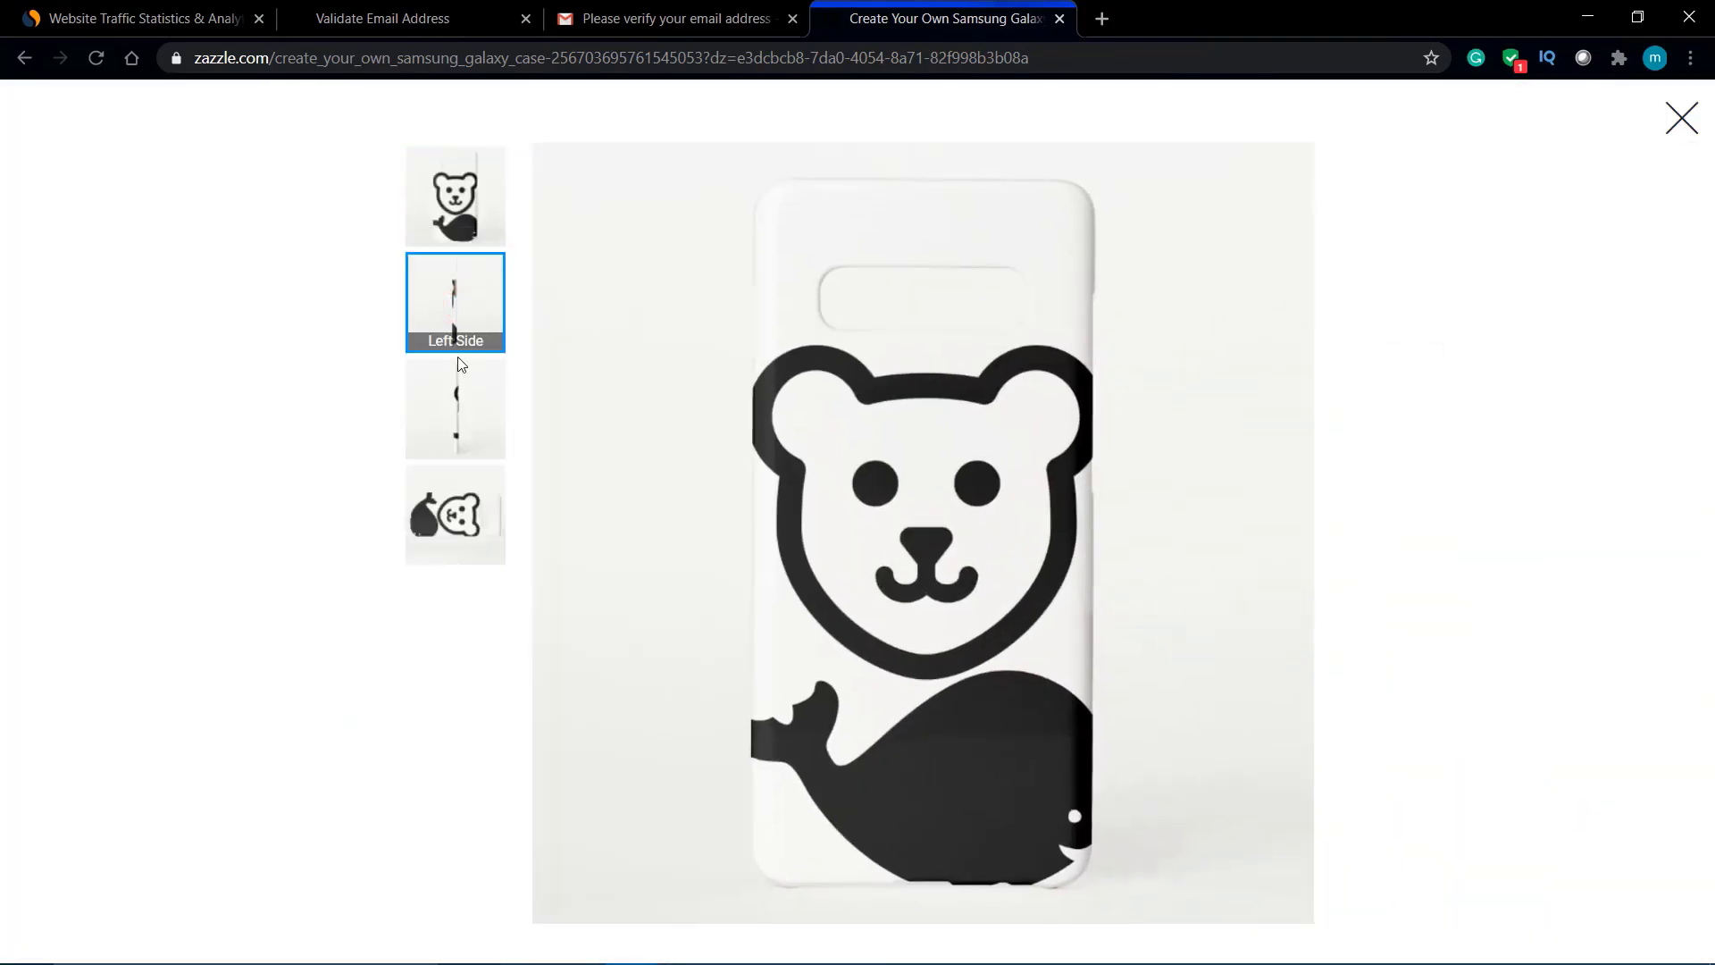
left_click(462, 507)
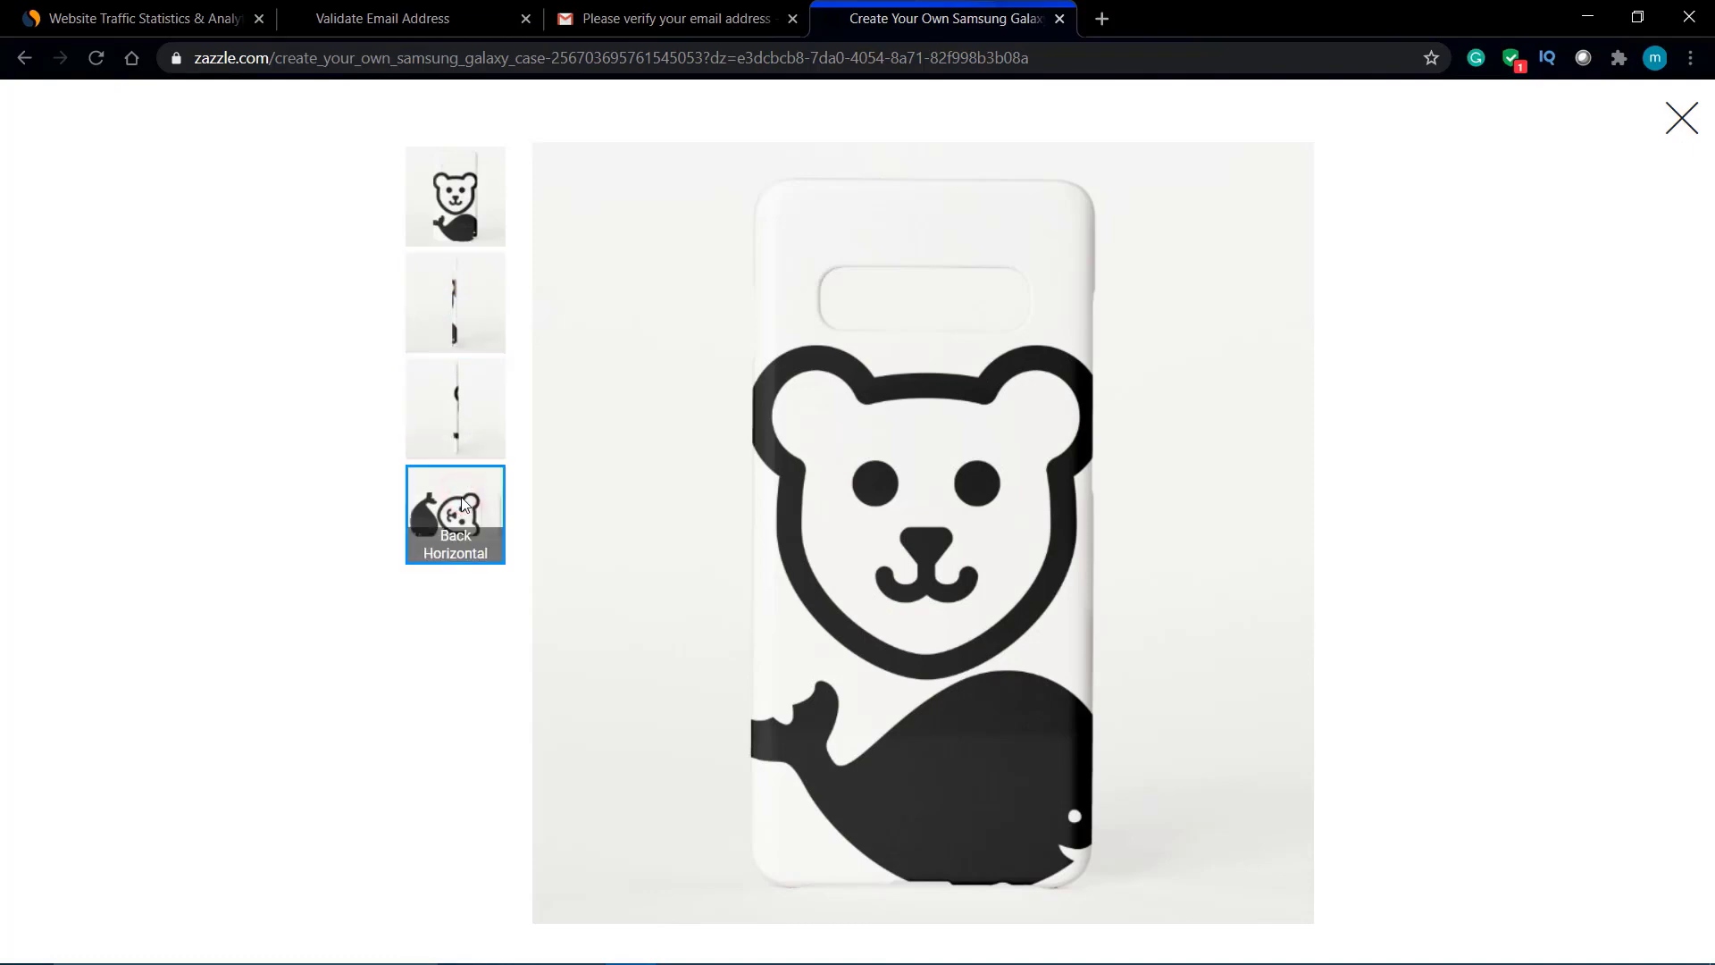
left_click(1694, 118)
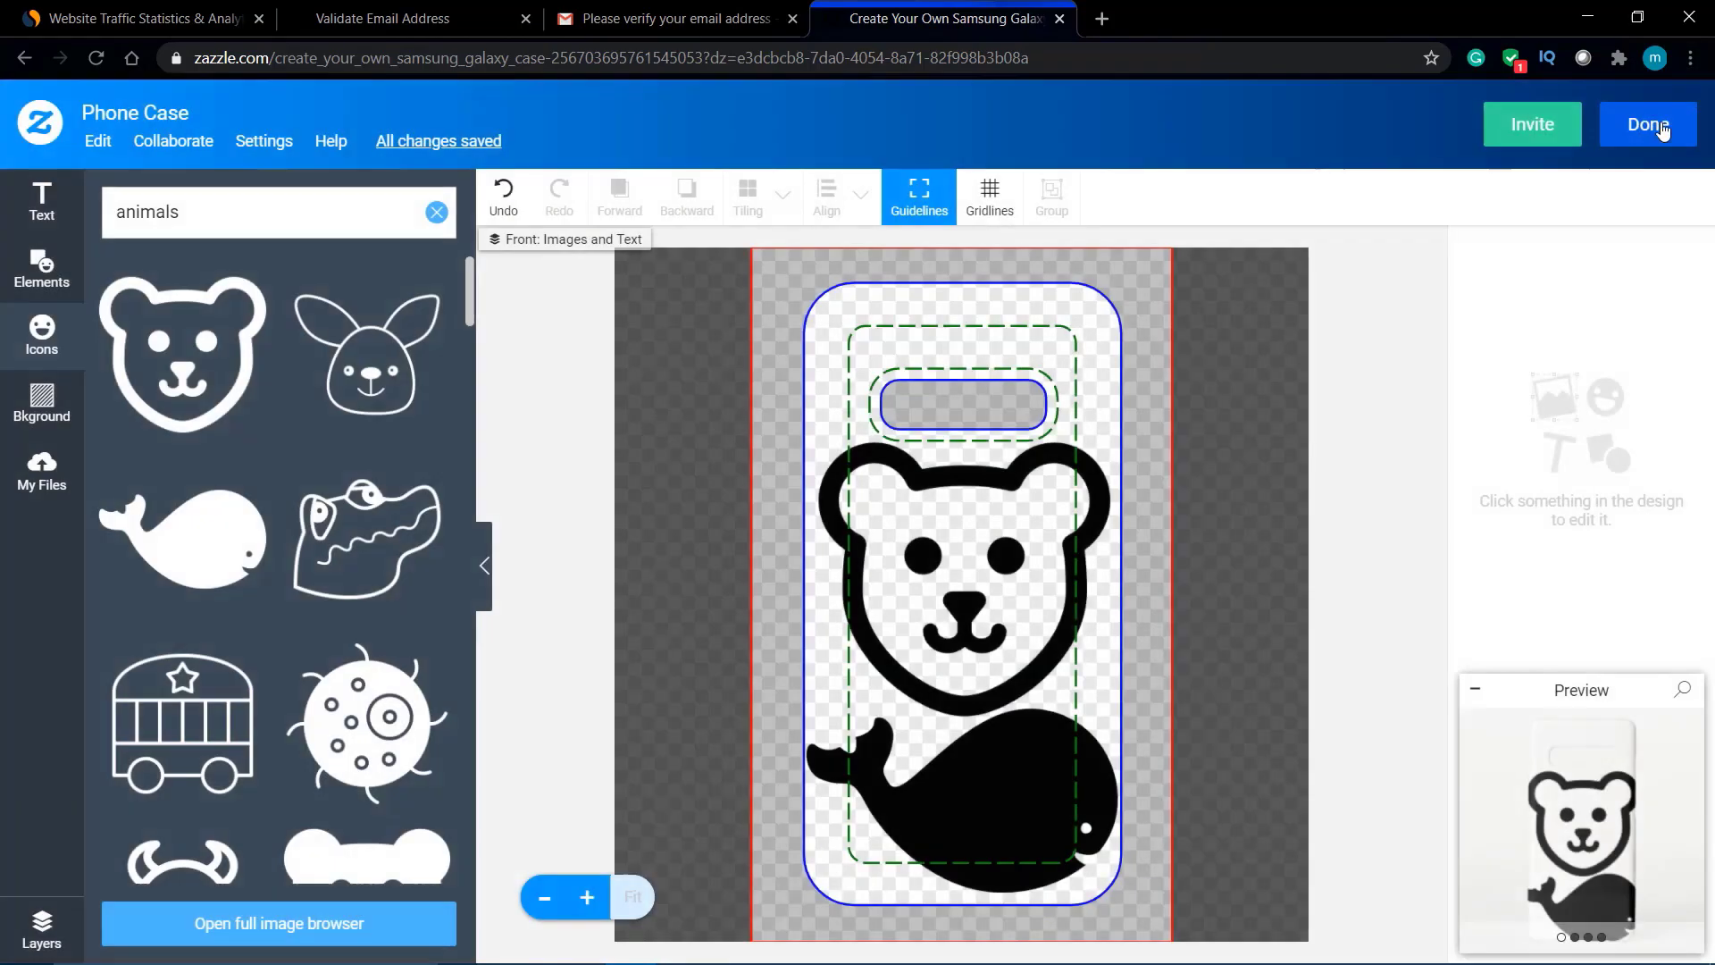
left_click(1648, 125)
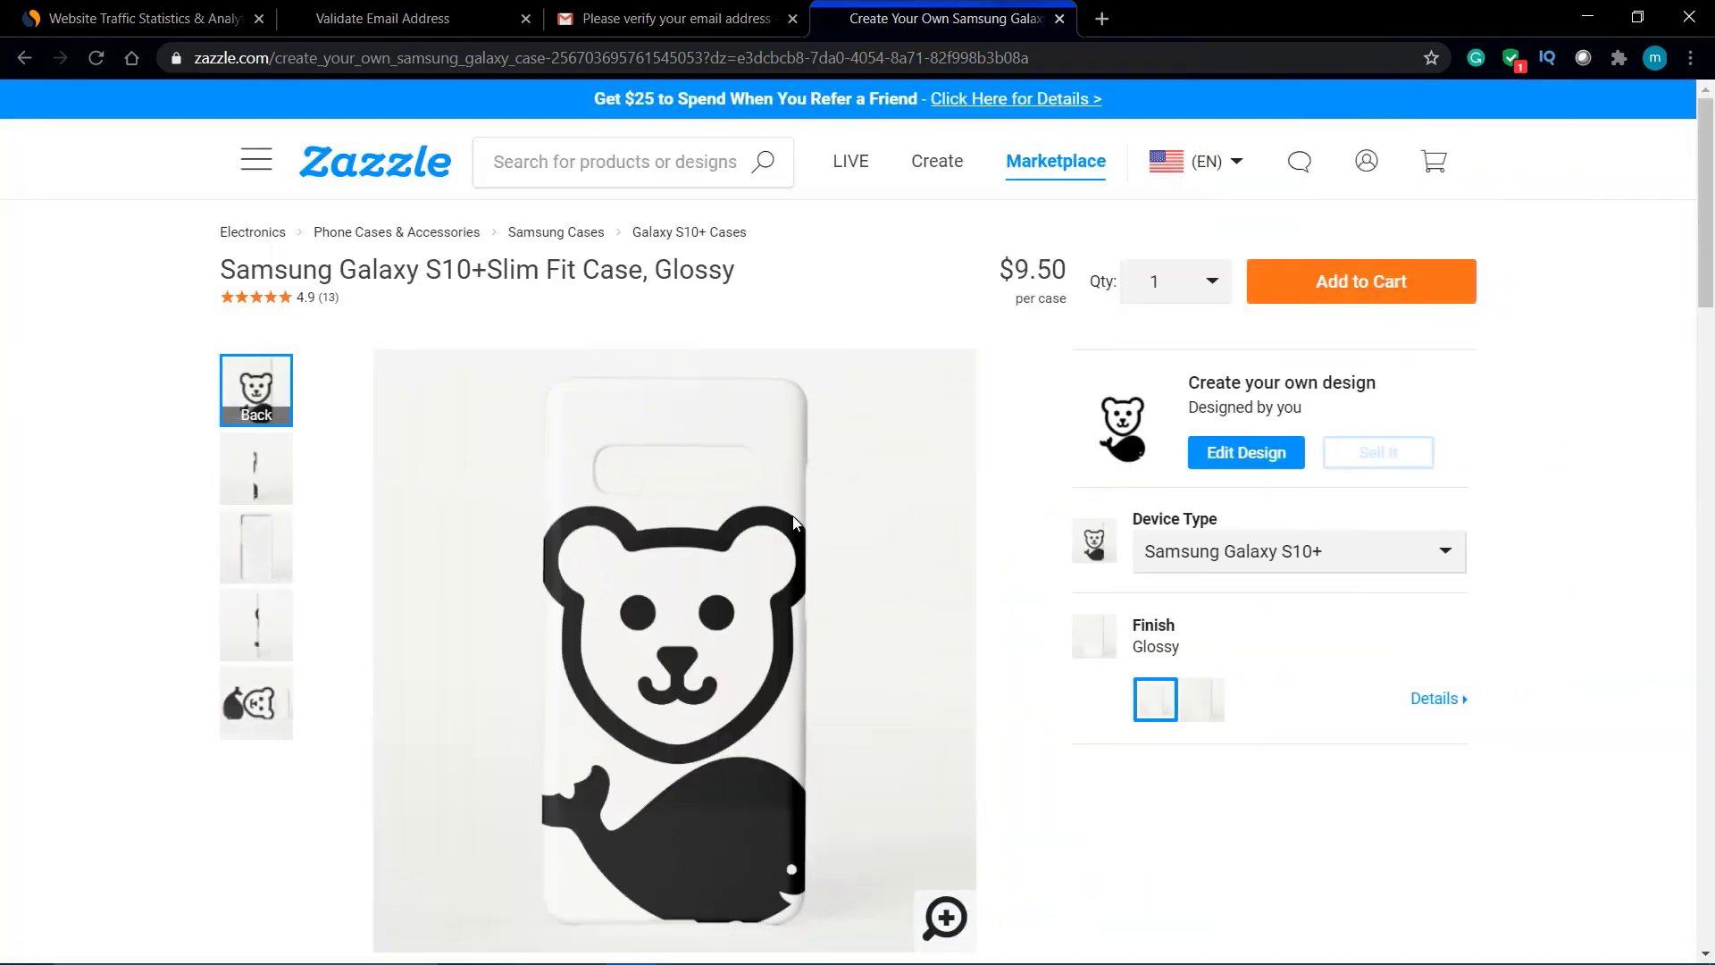
scroll(791, 517, "down", 2)
scroll(794, 522, "up", 1)
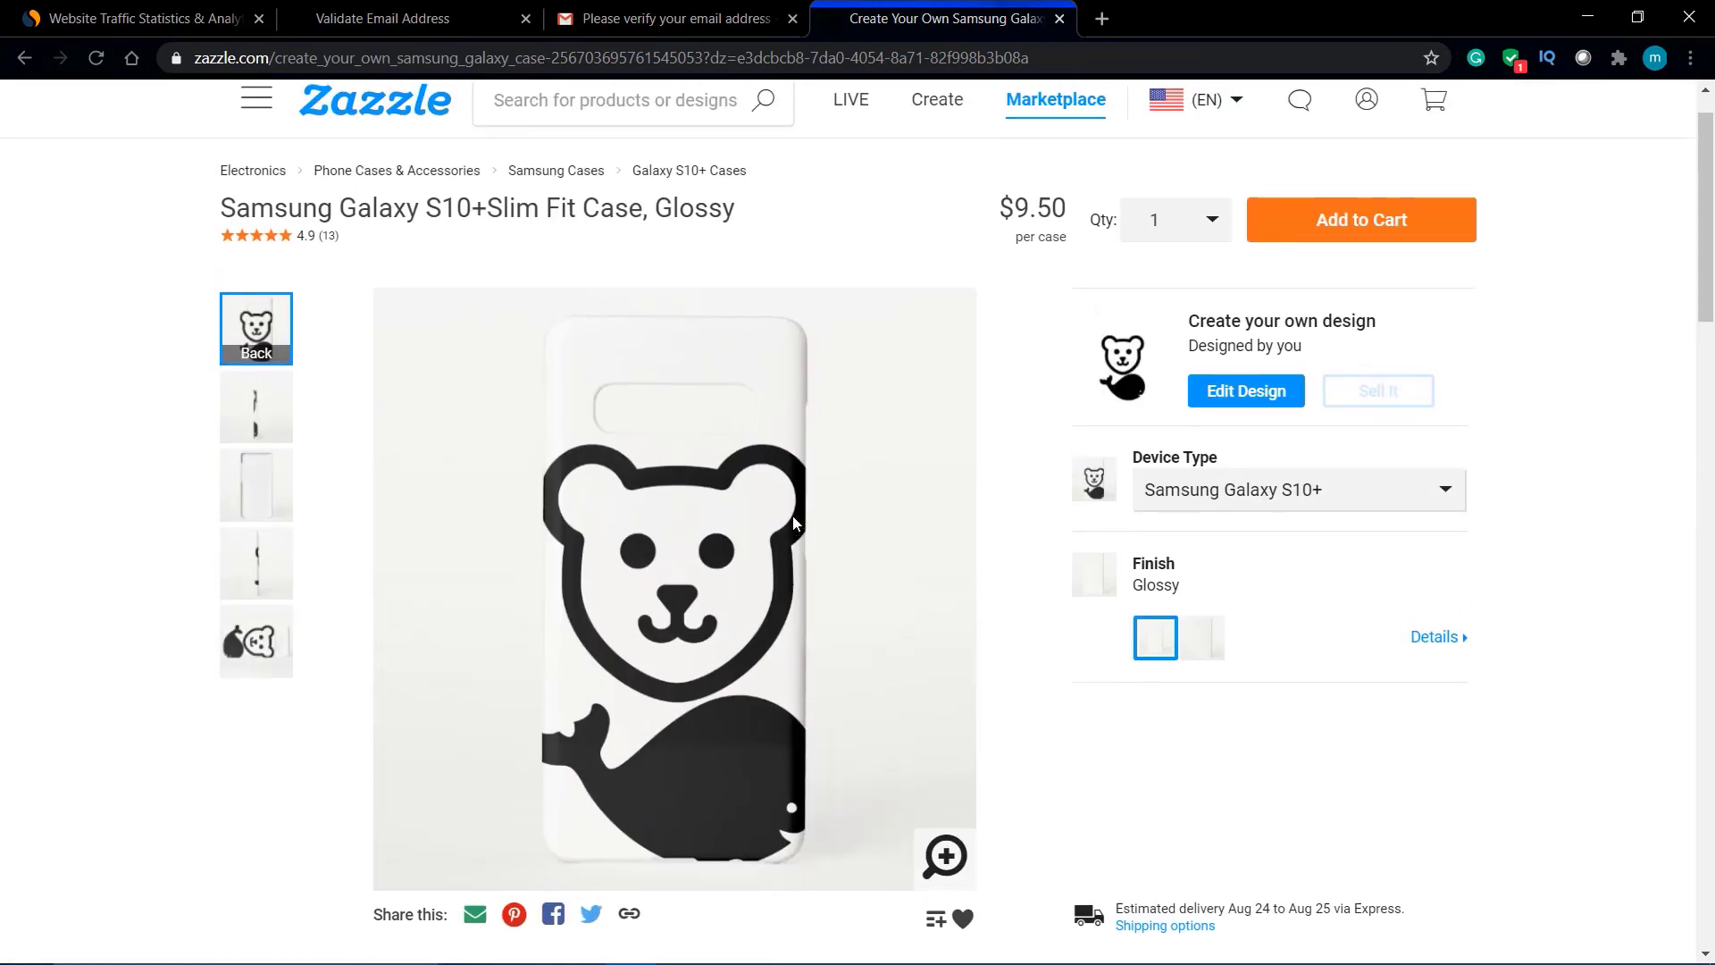
scroll(794, 523, "down", 9)
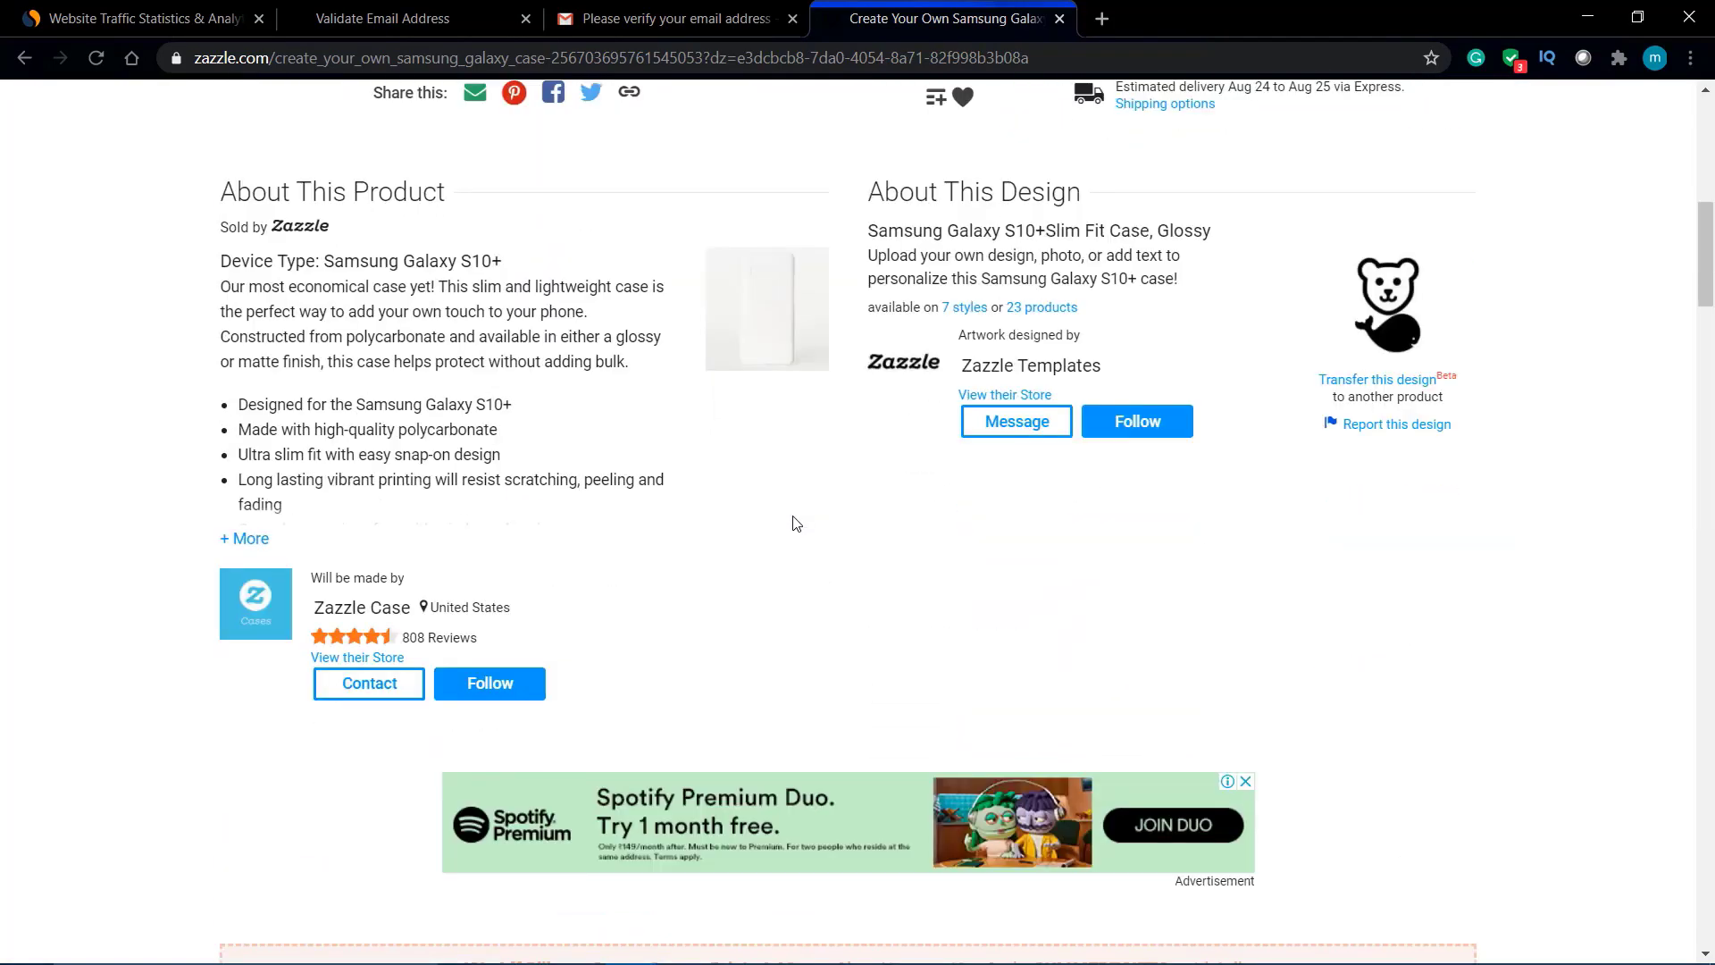
scroll(794, 523, "down", 3)
scroll(794, 523, "up", 13)
scroll(793, 517, "down", 1)
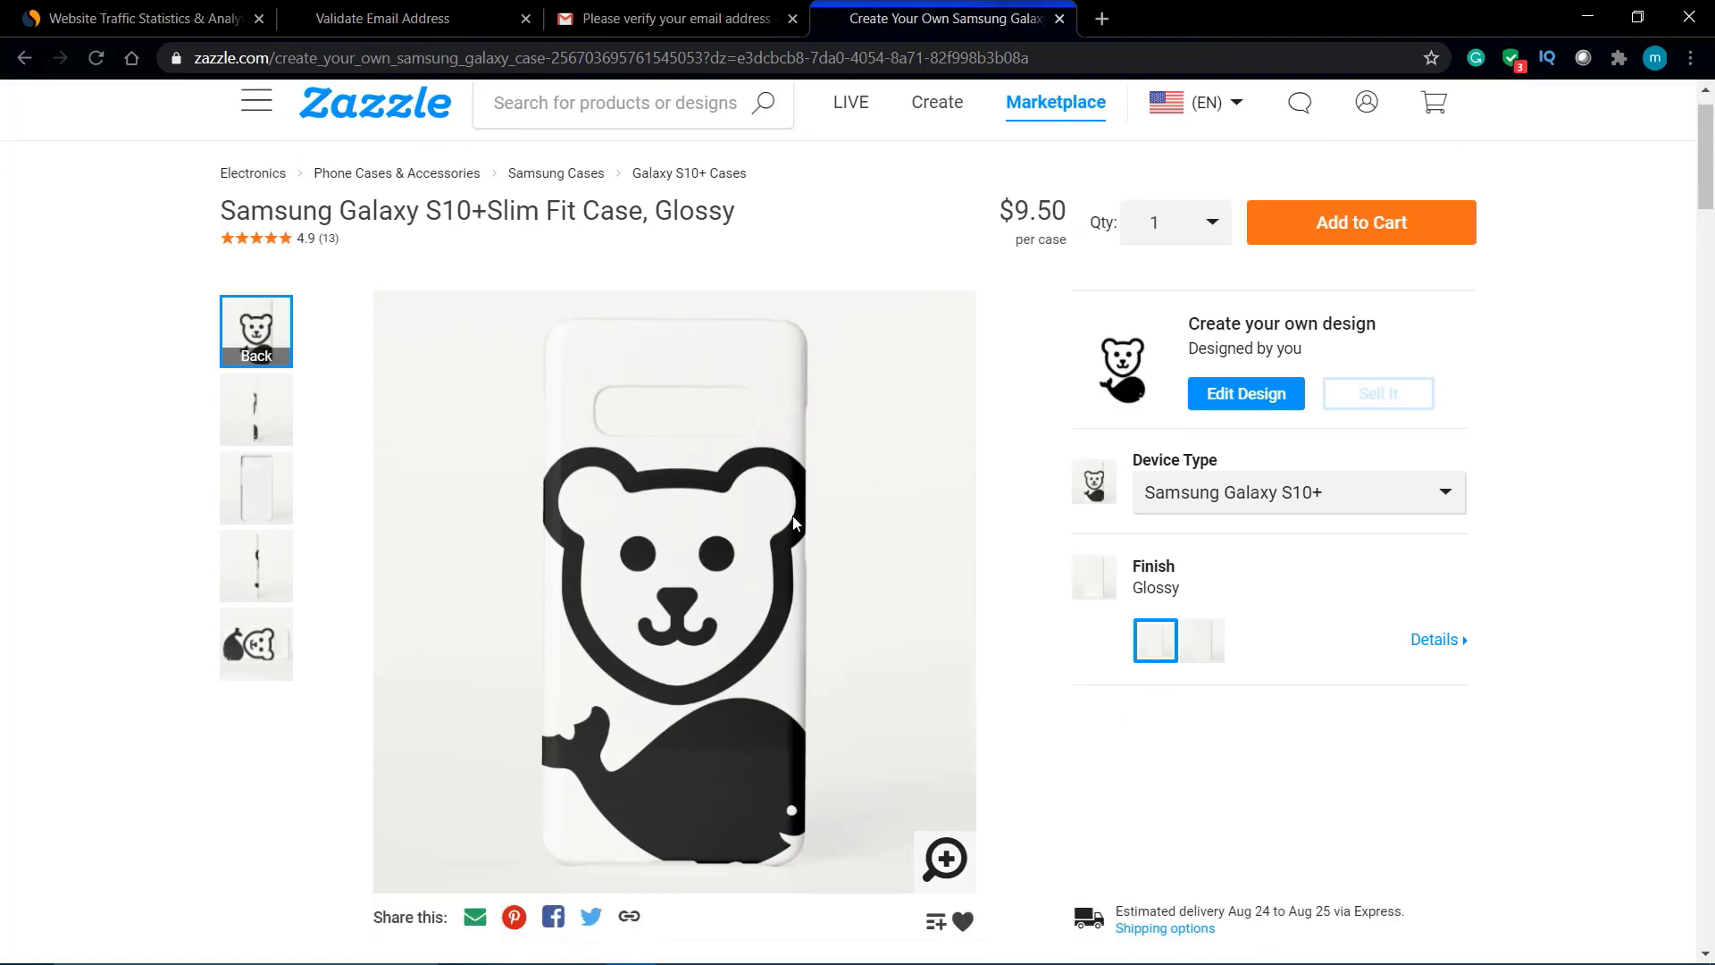
scroll(793, 517, "up", 1)
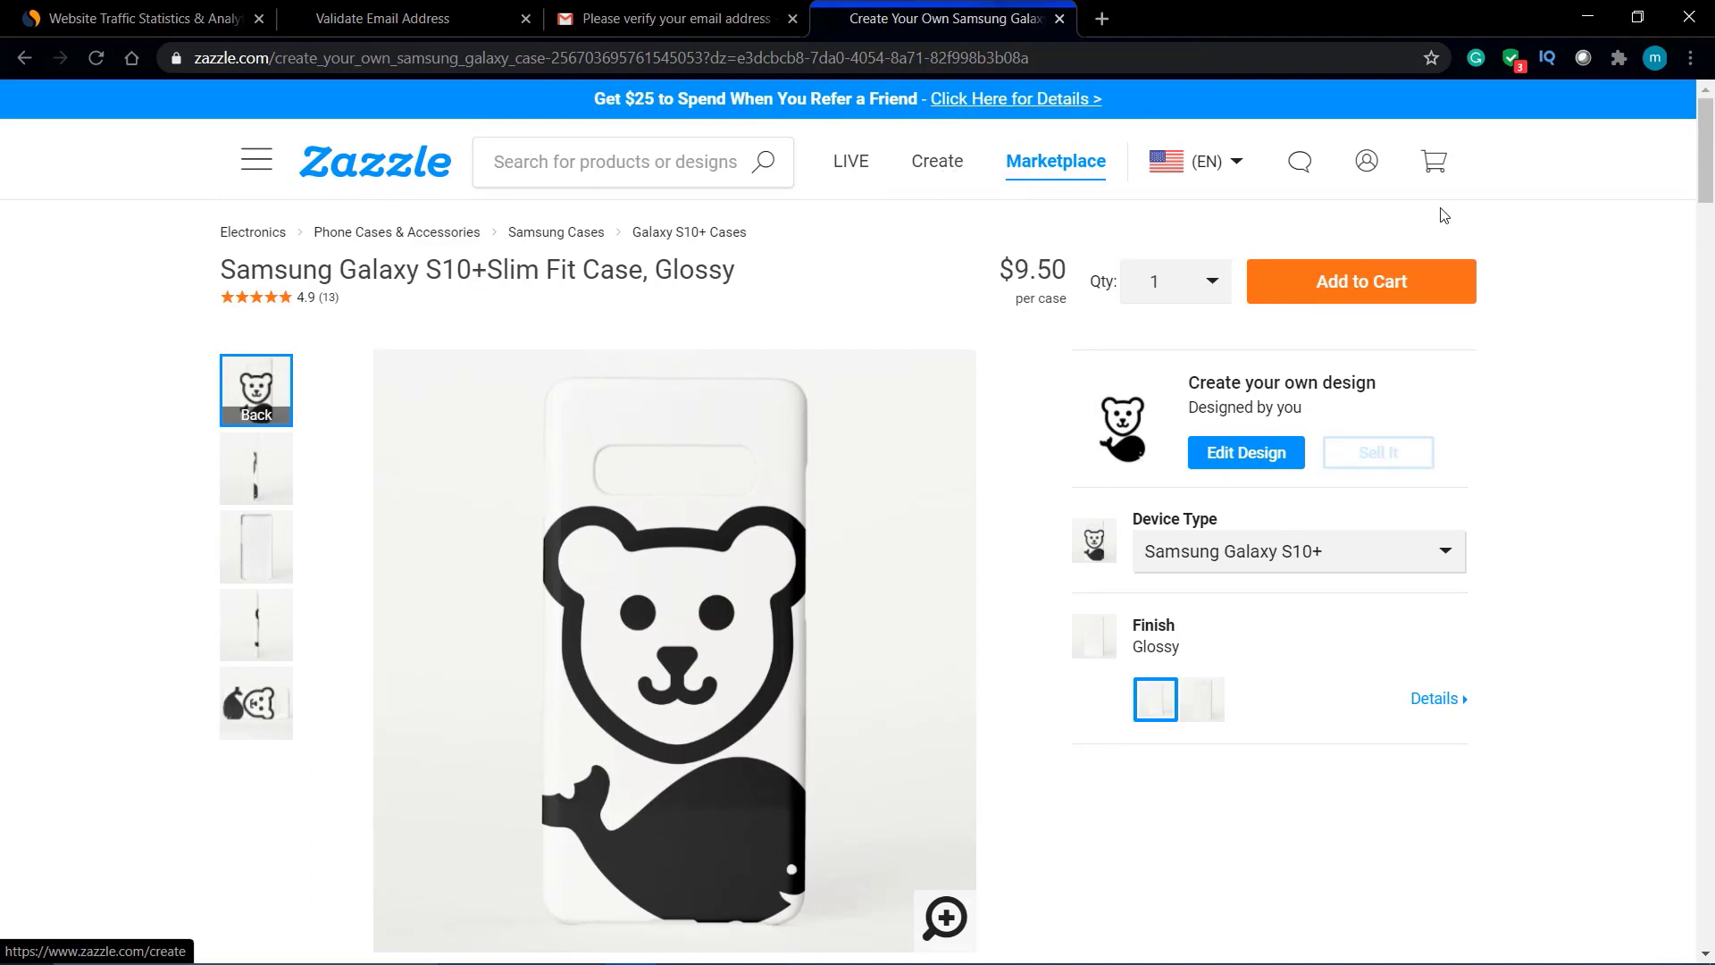
mouse_move(1367, 163)
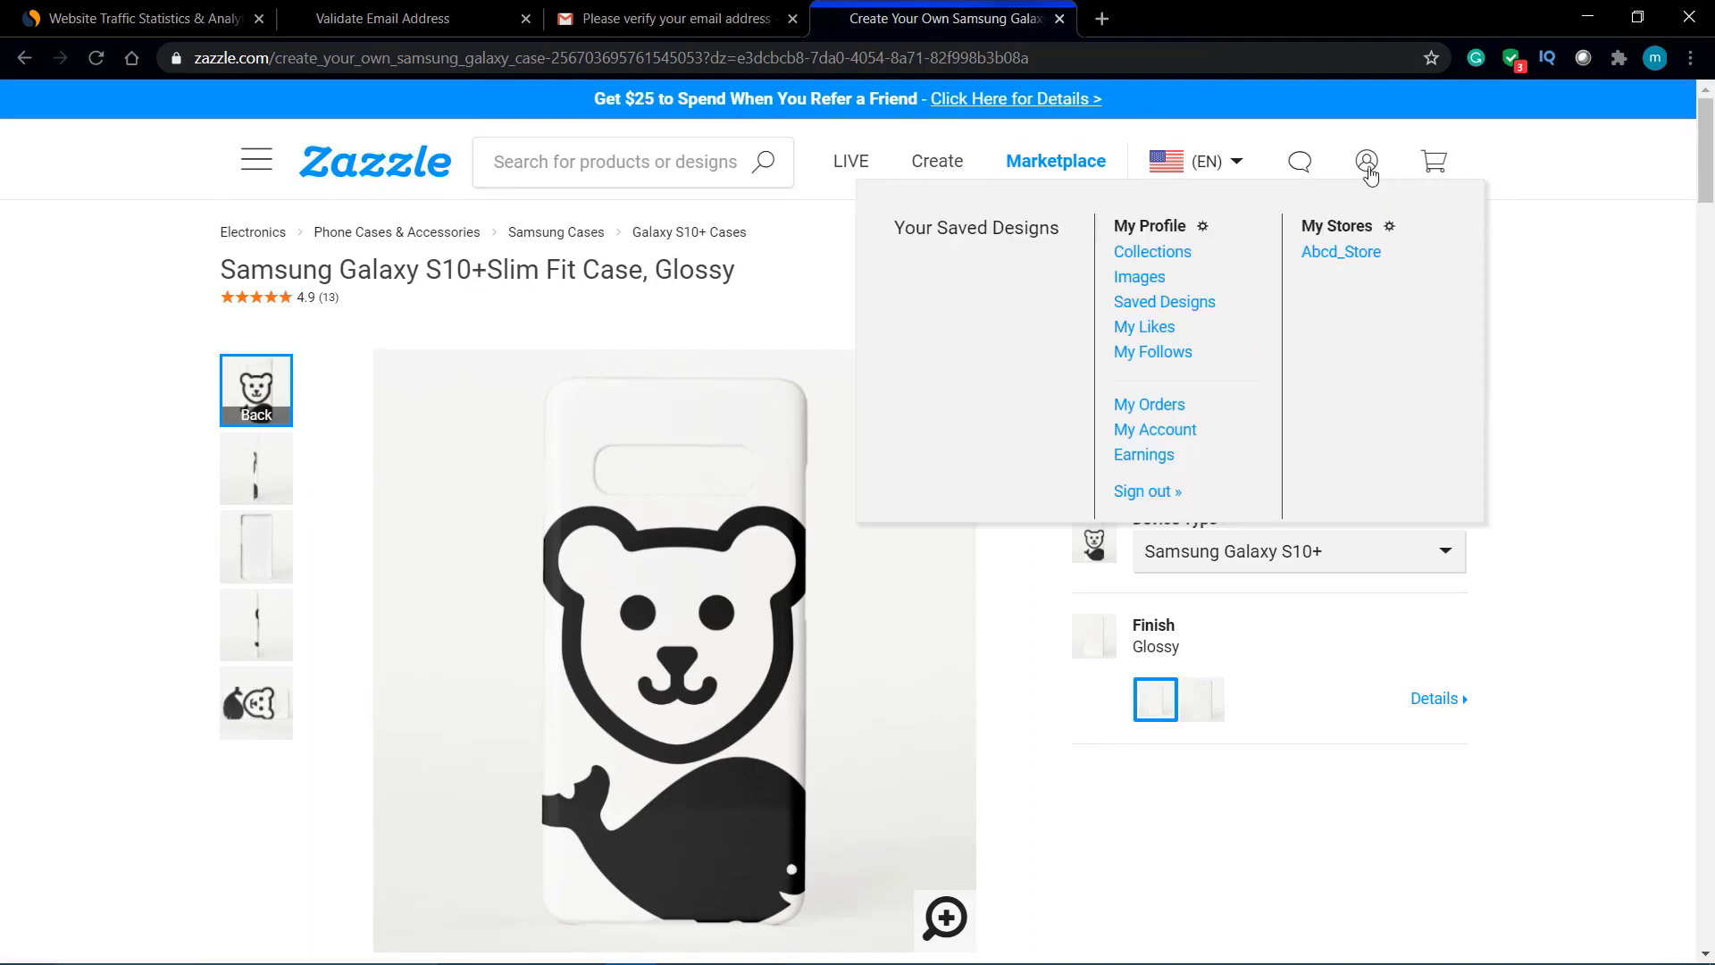
Step: Open Abcd_Store's page and its Products tab, landing on the 404 'Page not found' error
left_click(1346, 257)
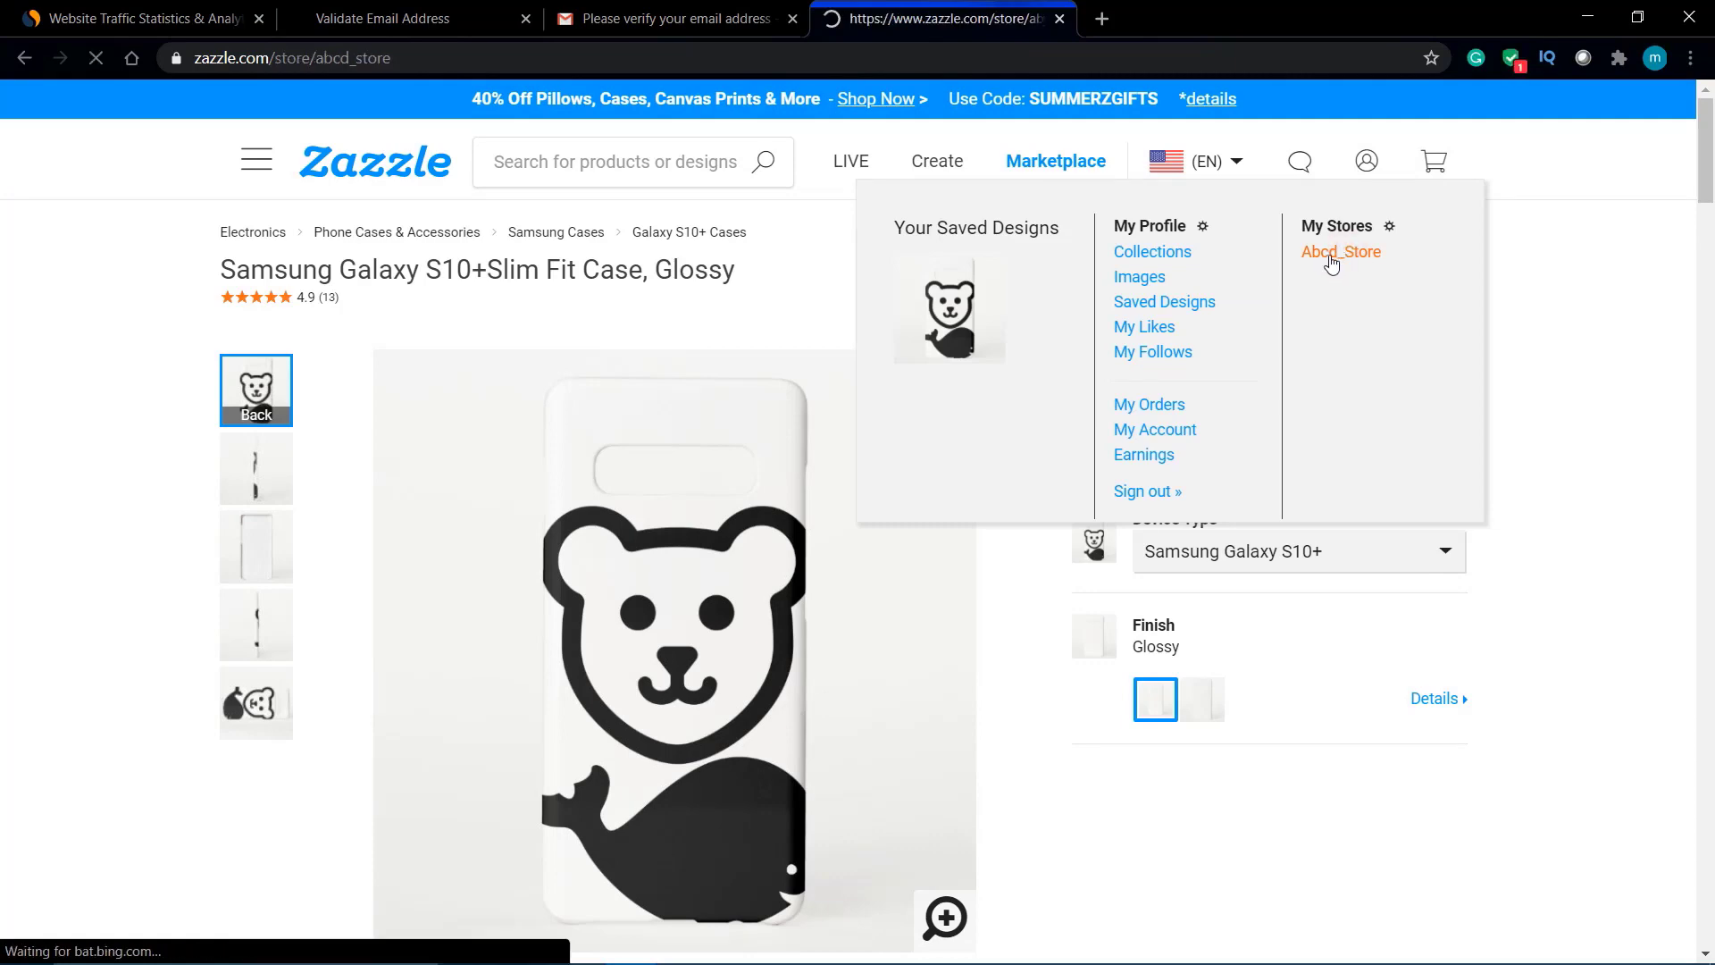
scroll(744, 730, "down", 4)
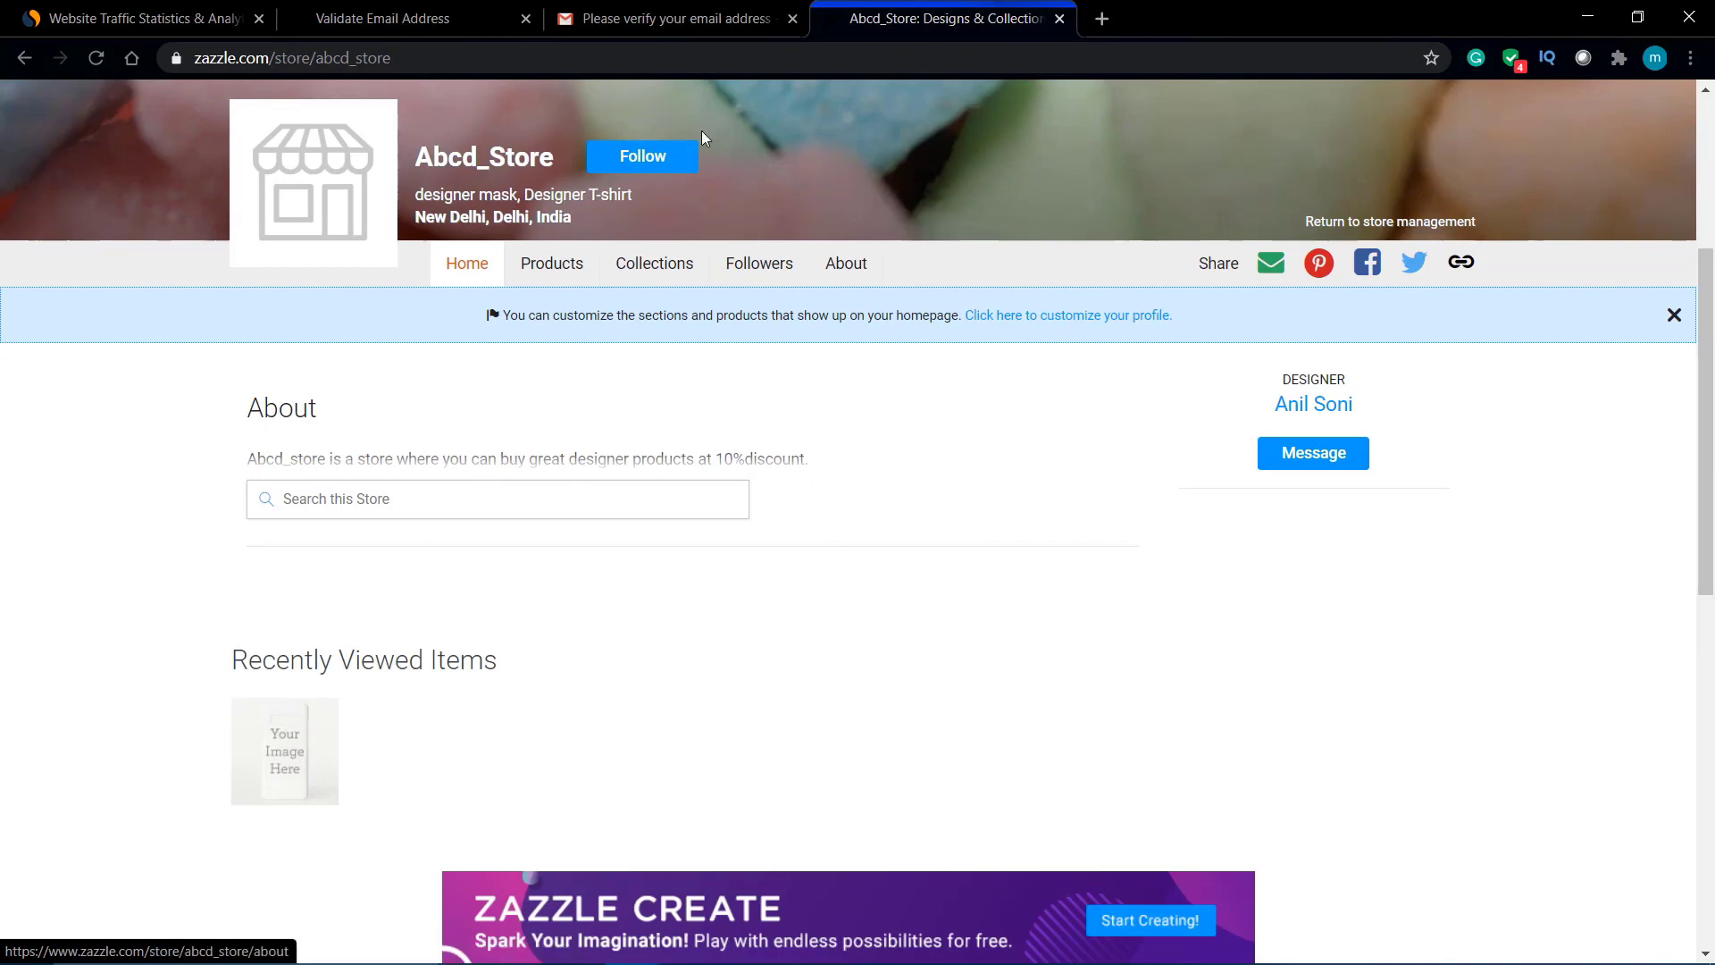
left_click(540, 269)
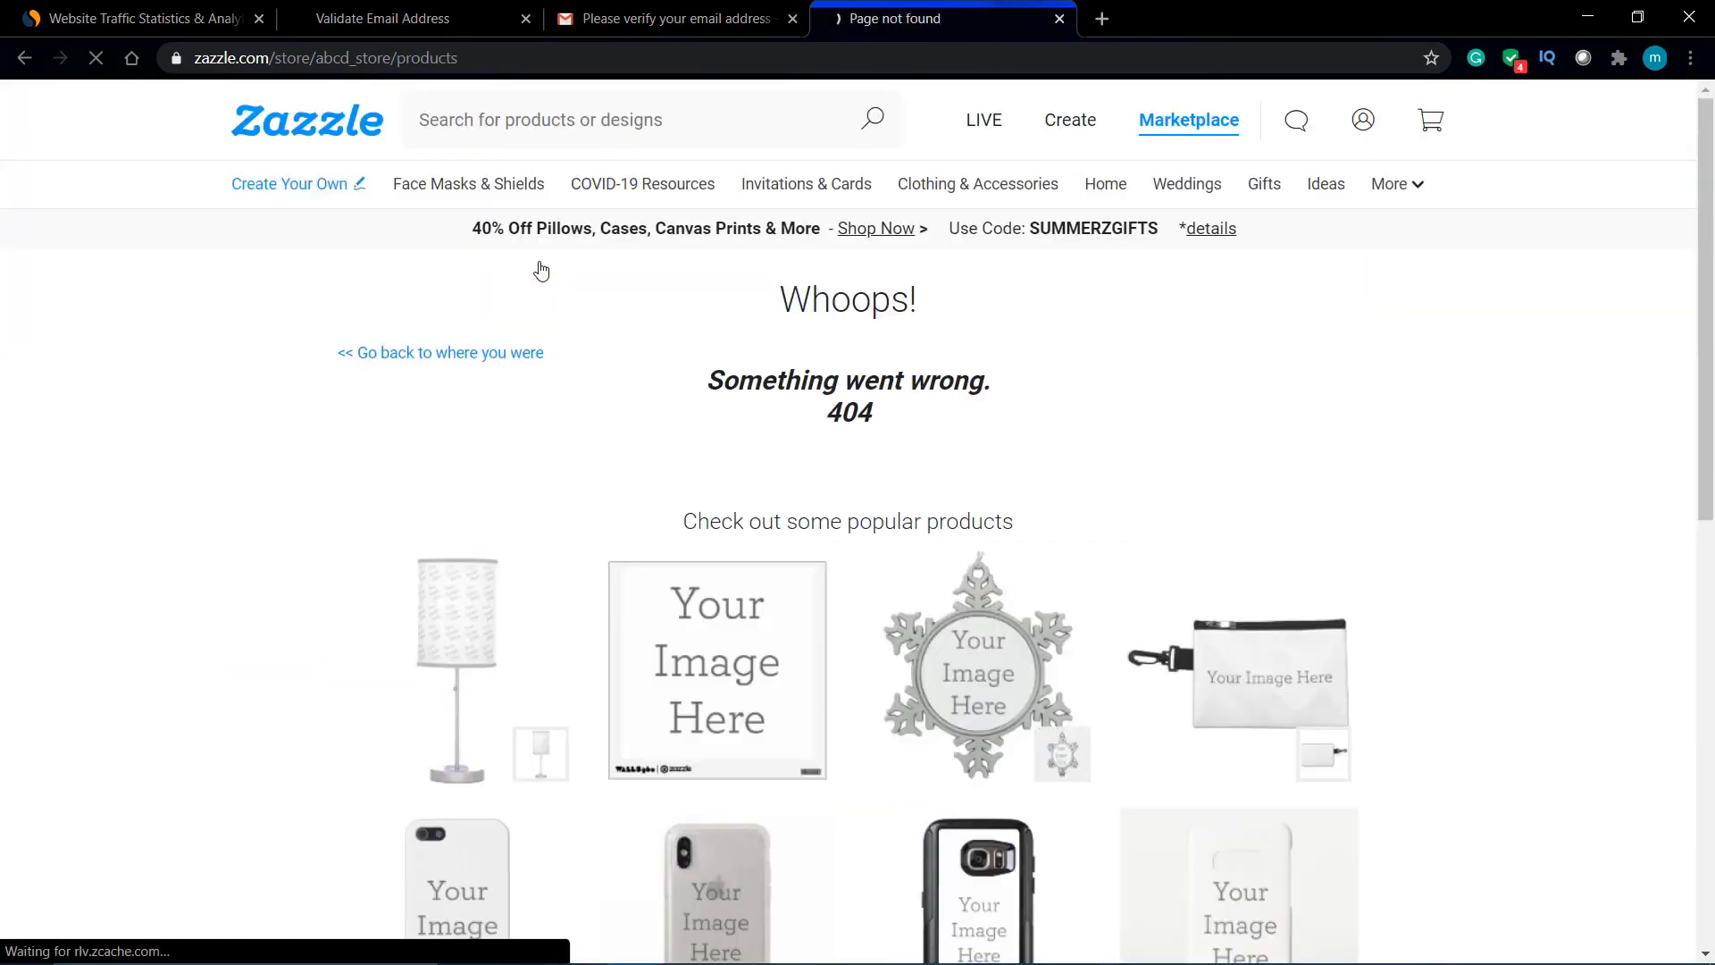
scroll(905, 588, "down", 10)
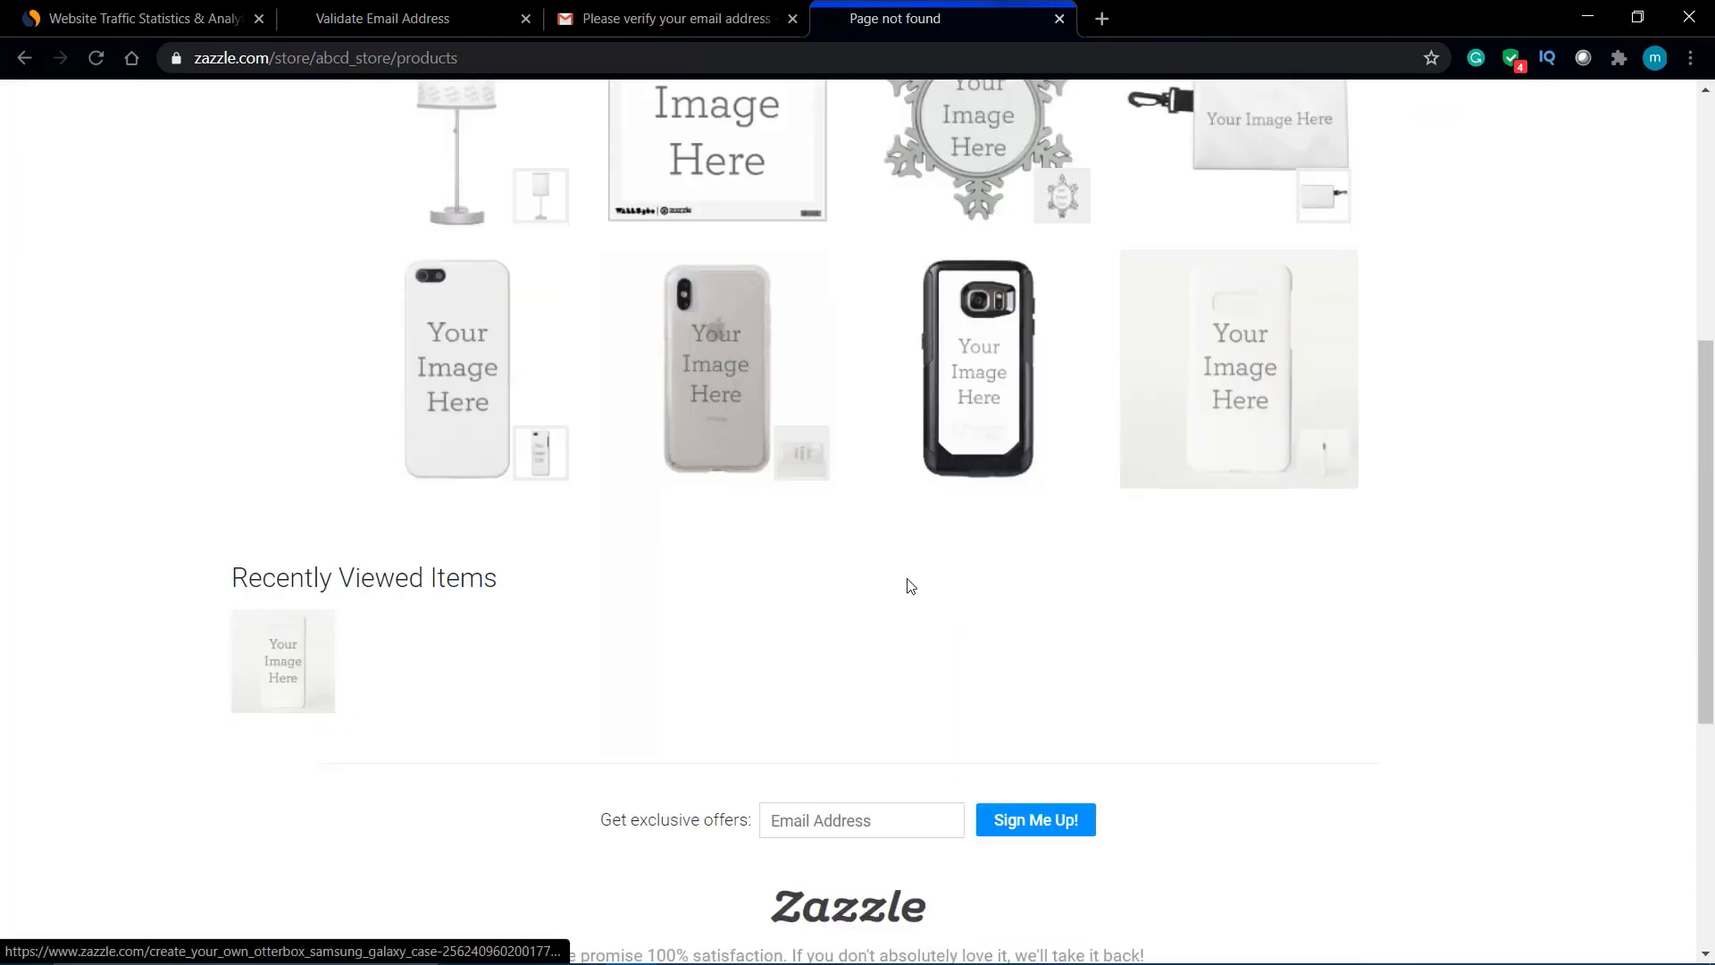
scroll(907, 585, "up", 10)
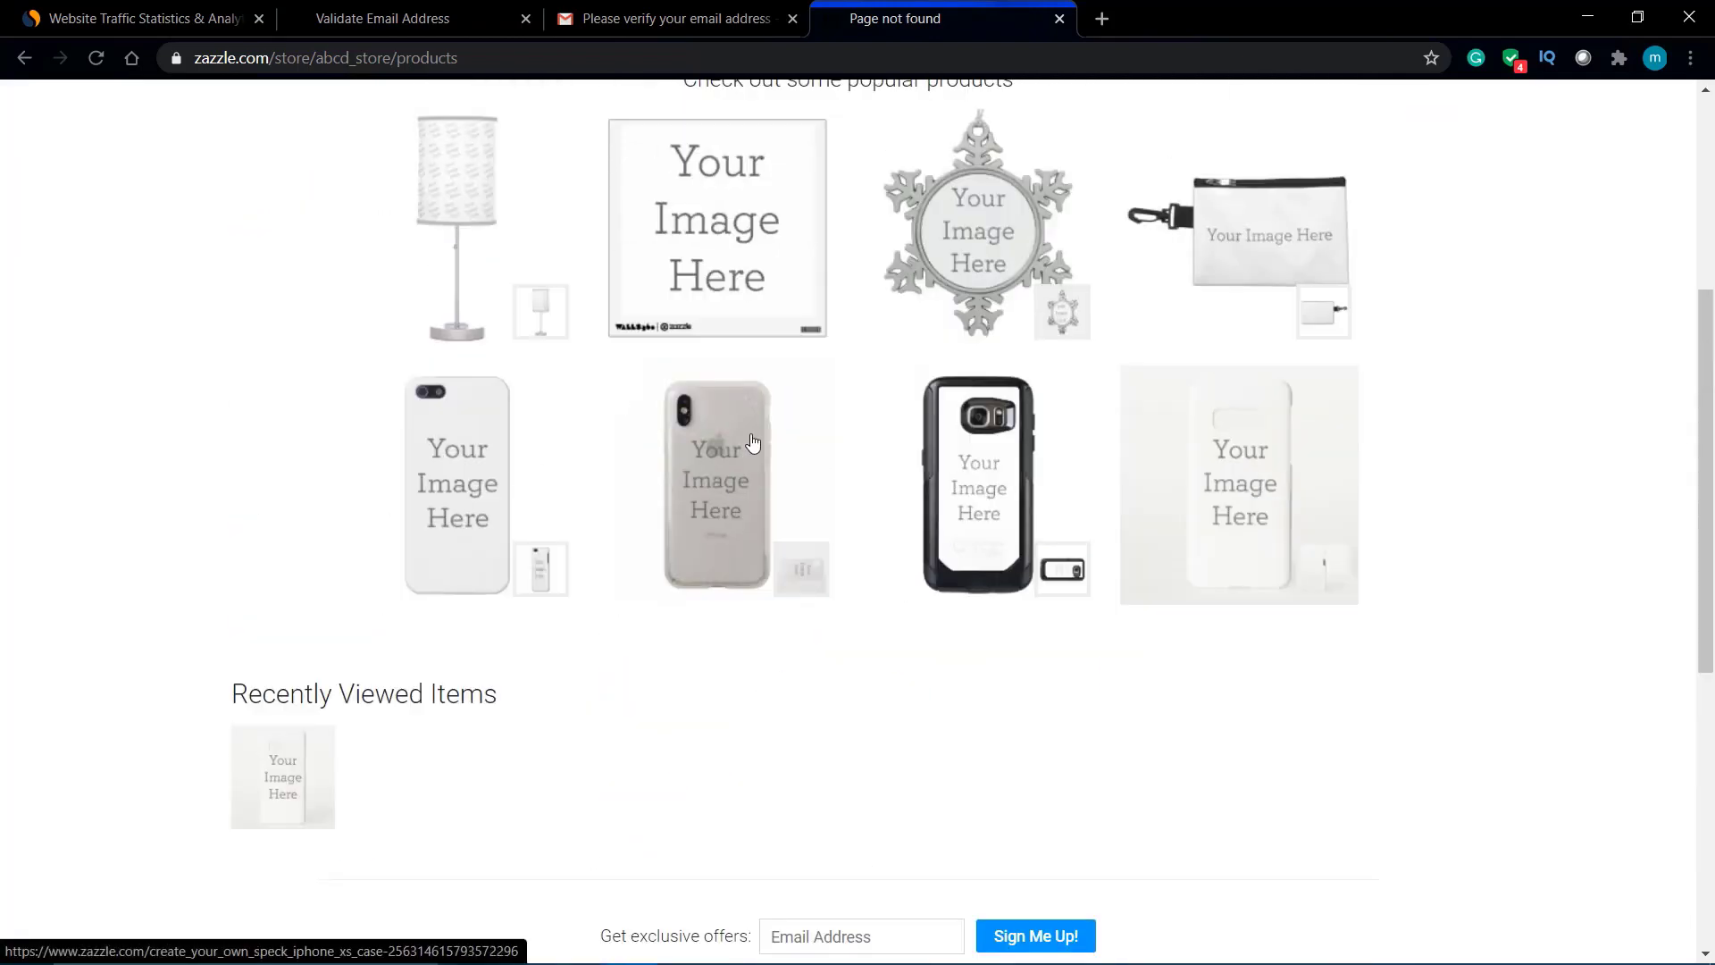
mouse_move(303, 184)
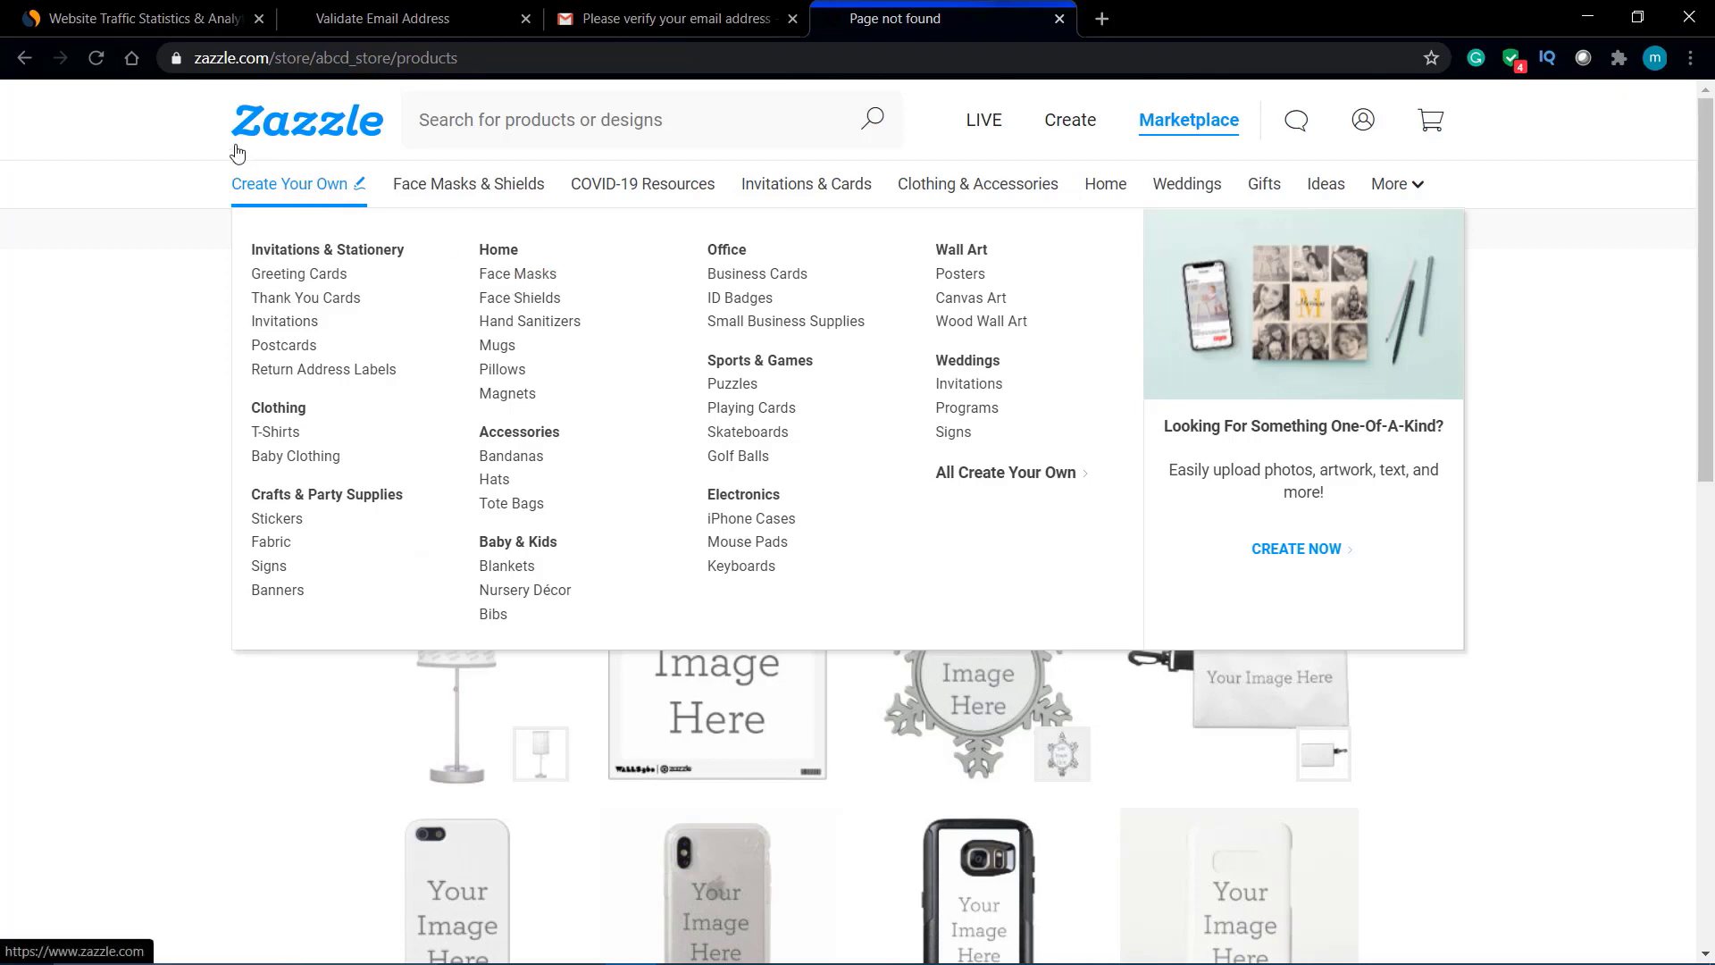
Step: Choose the Premium Cotton style under Custom Face Masks to reach the $15.95 Decorative Cotton Face Mask
left_click(511, 284)
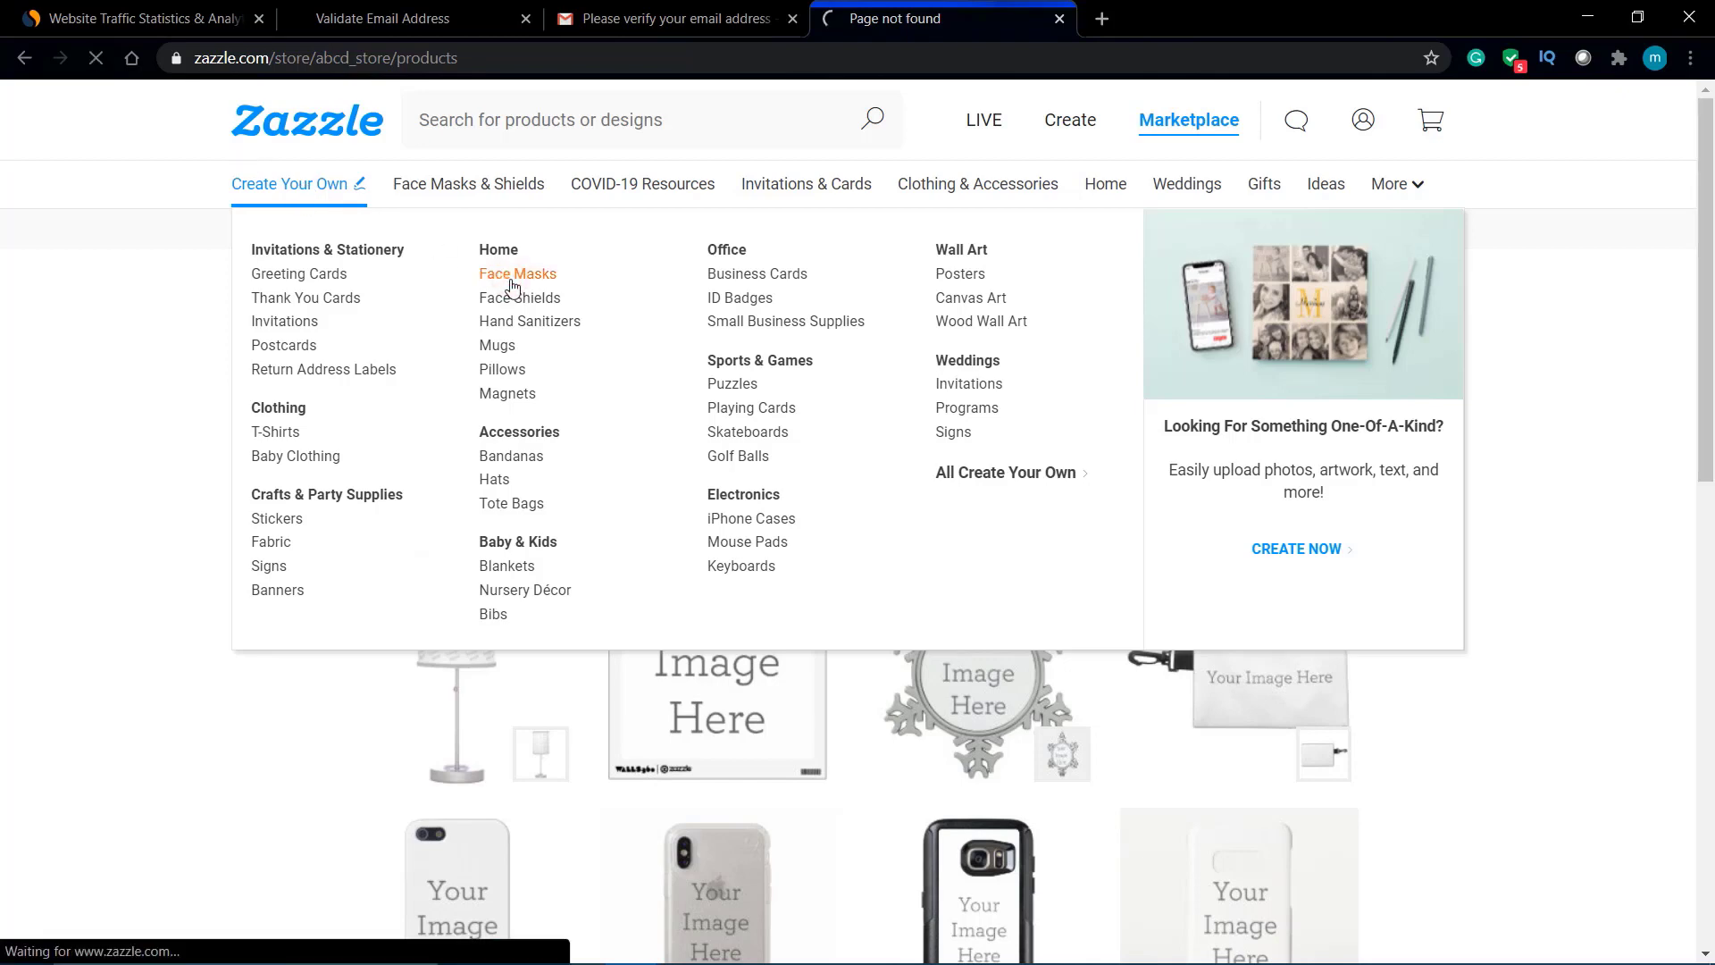
scroll(679, 747, "down", 3)
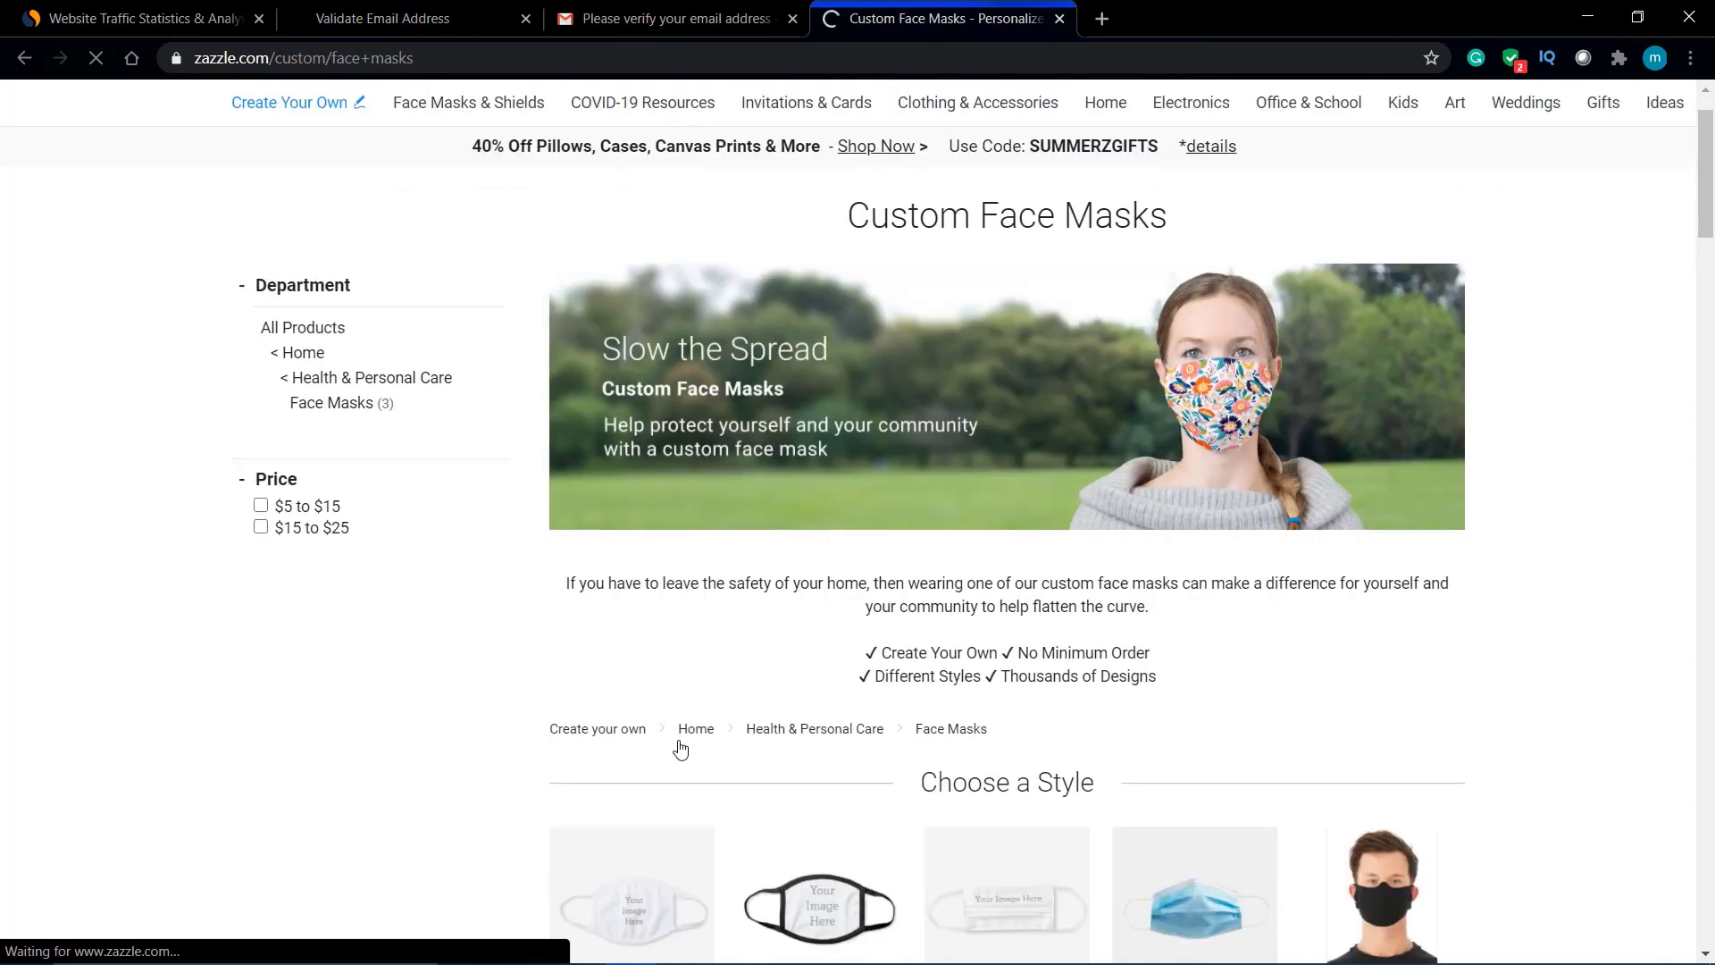
scroll(678, 747, "down", 1)
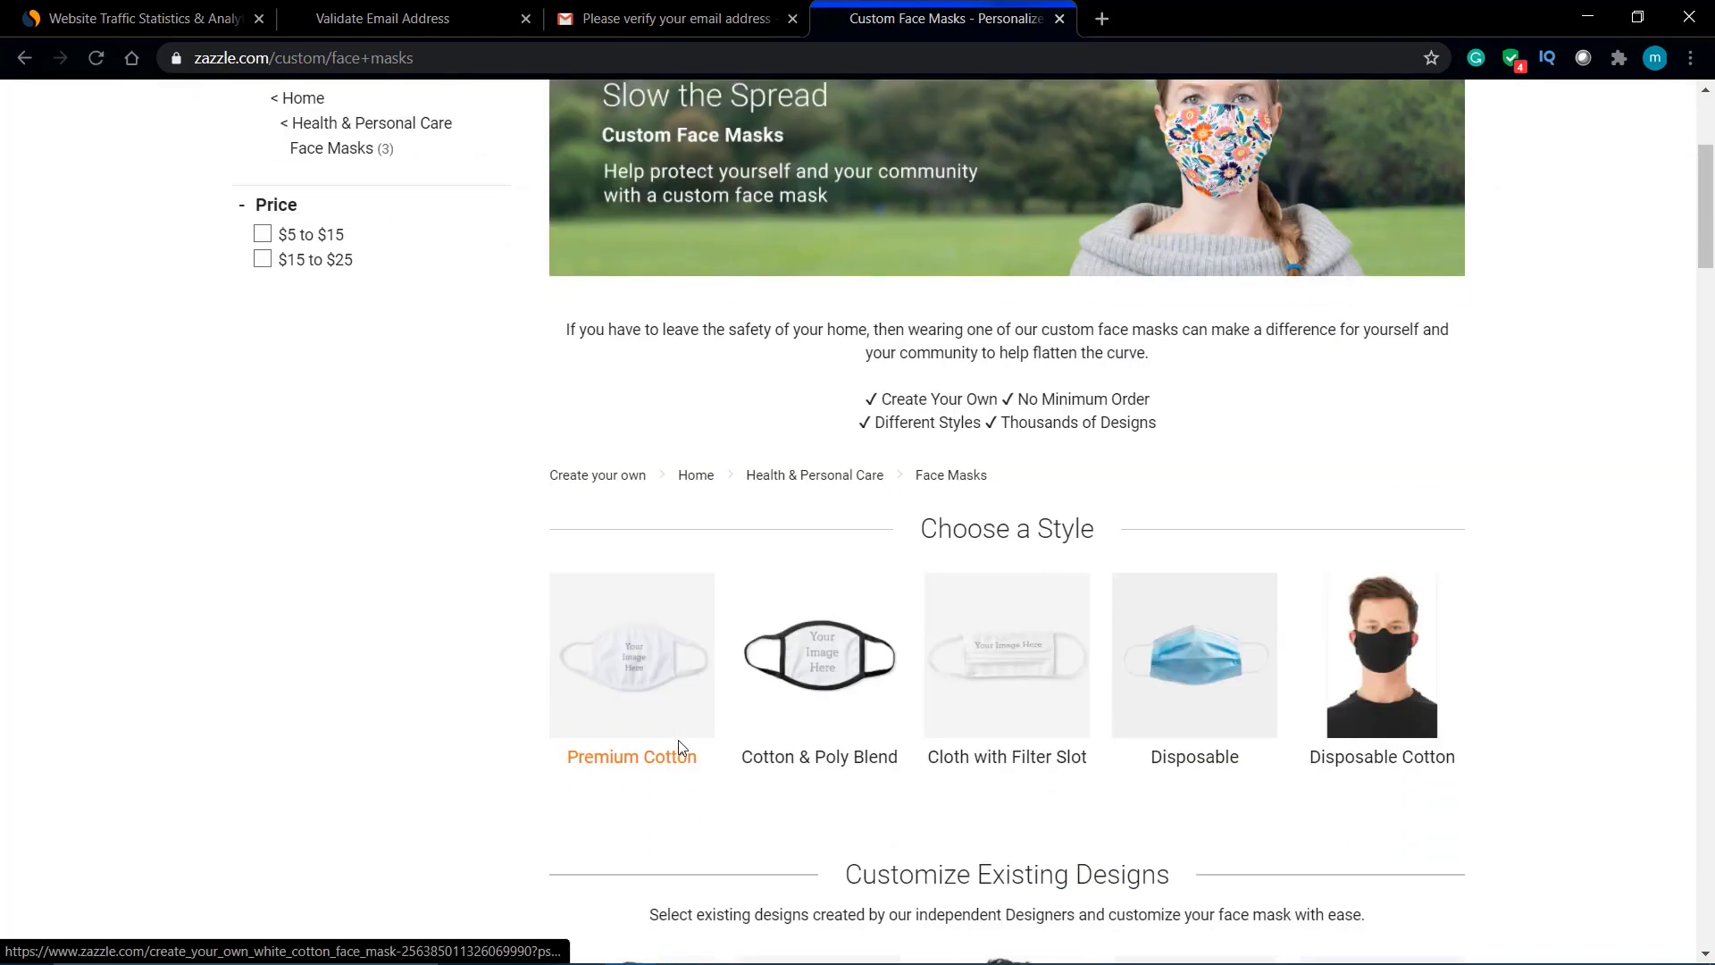
left_click(625, 661)
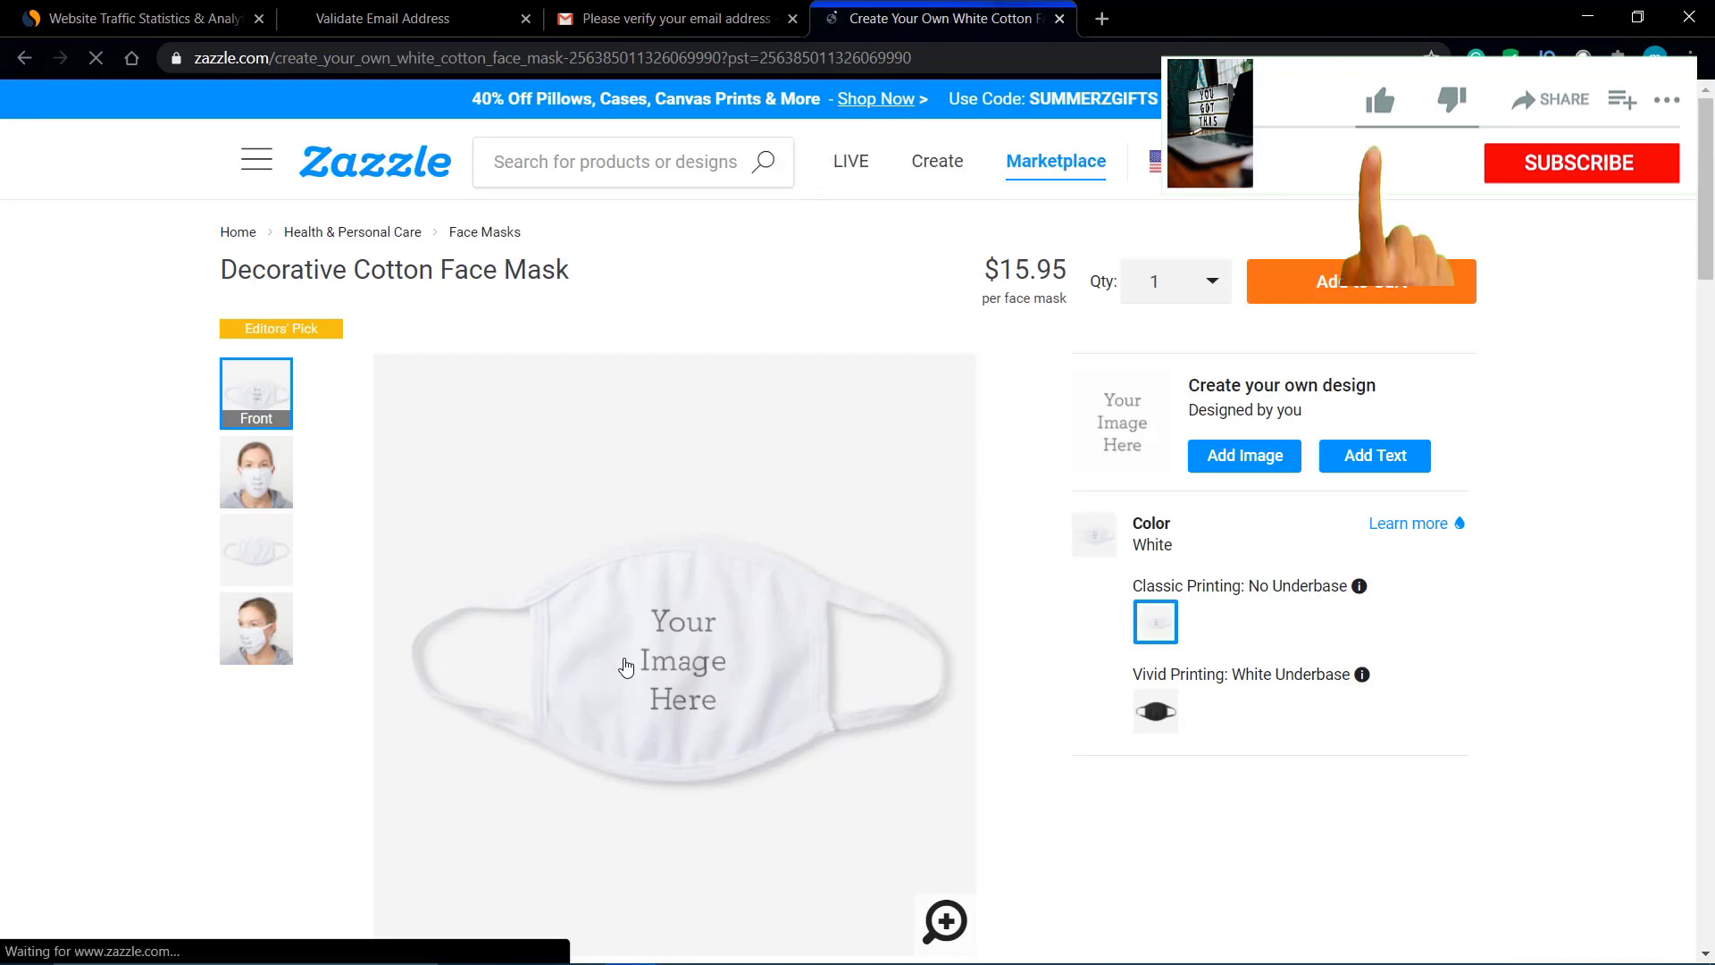
Step: Add a Borders icon frame to the mask and stretch it to fill the print area
left_click(1270, 465)
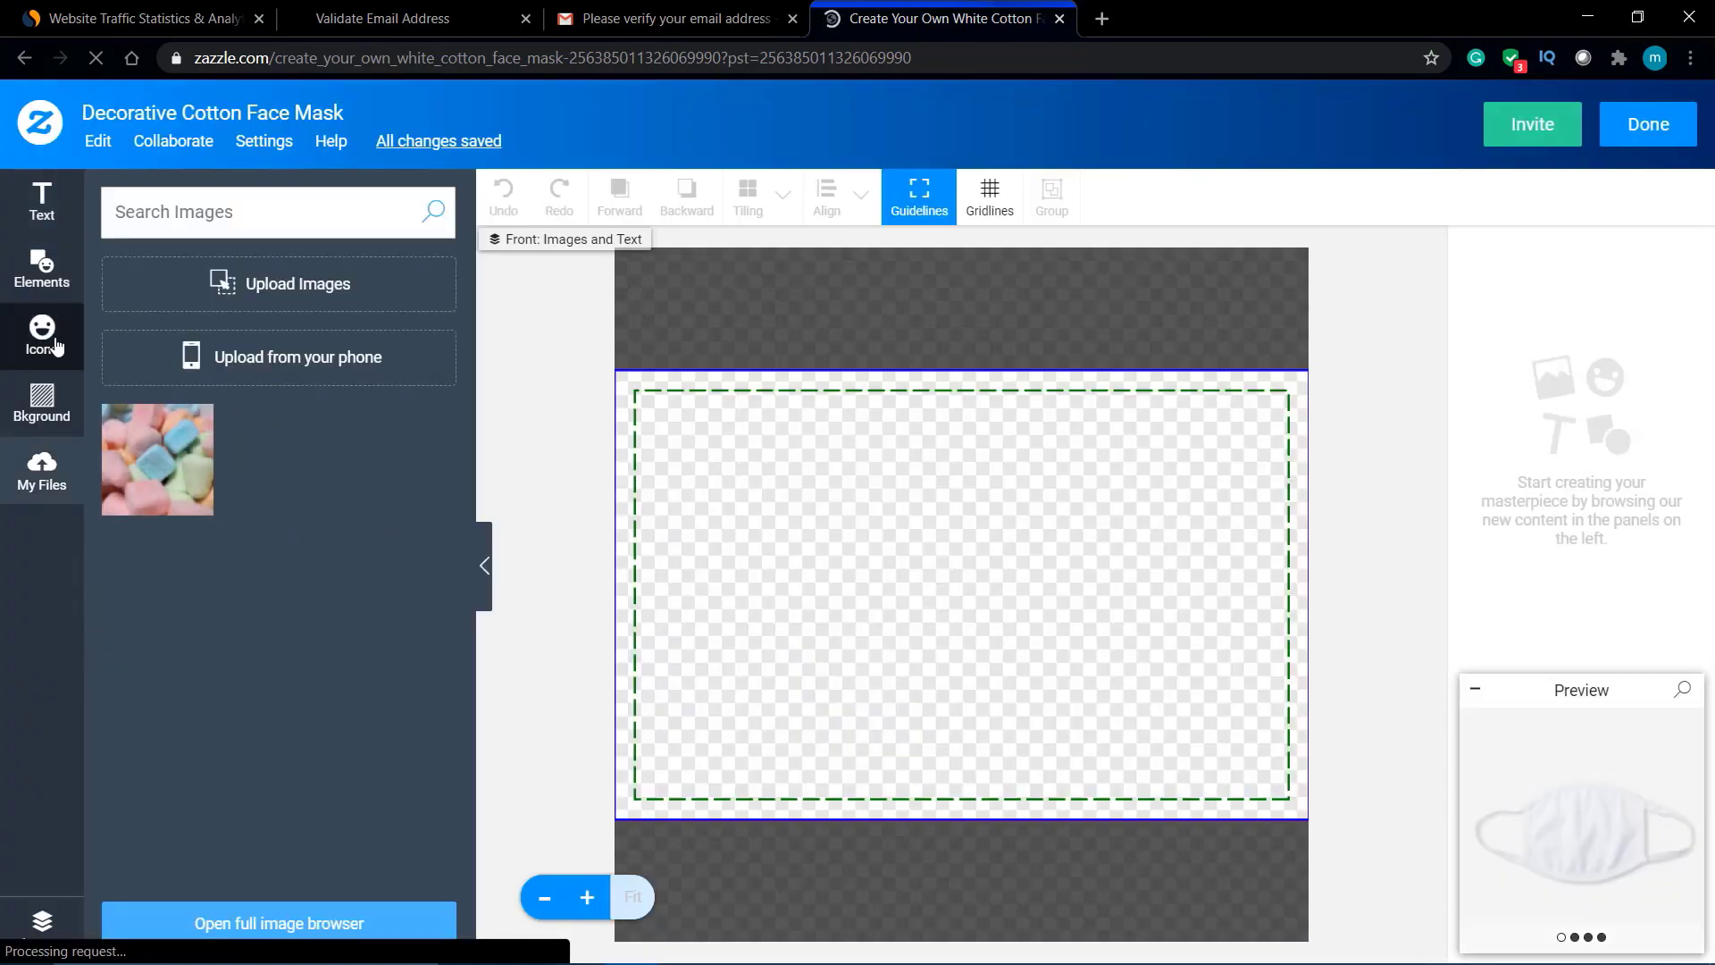
left_click(36, 329)
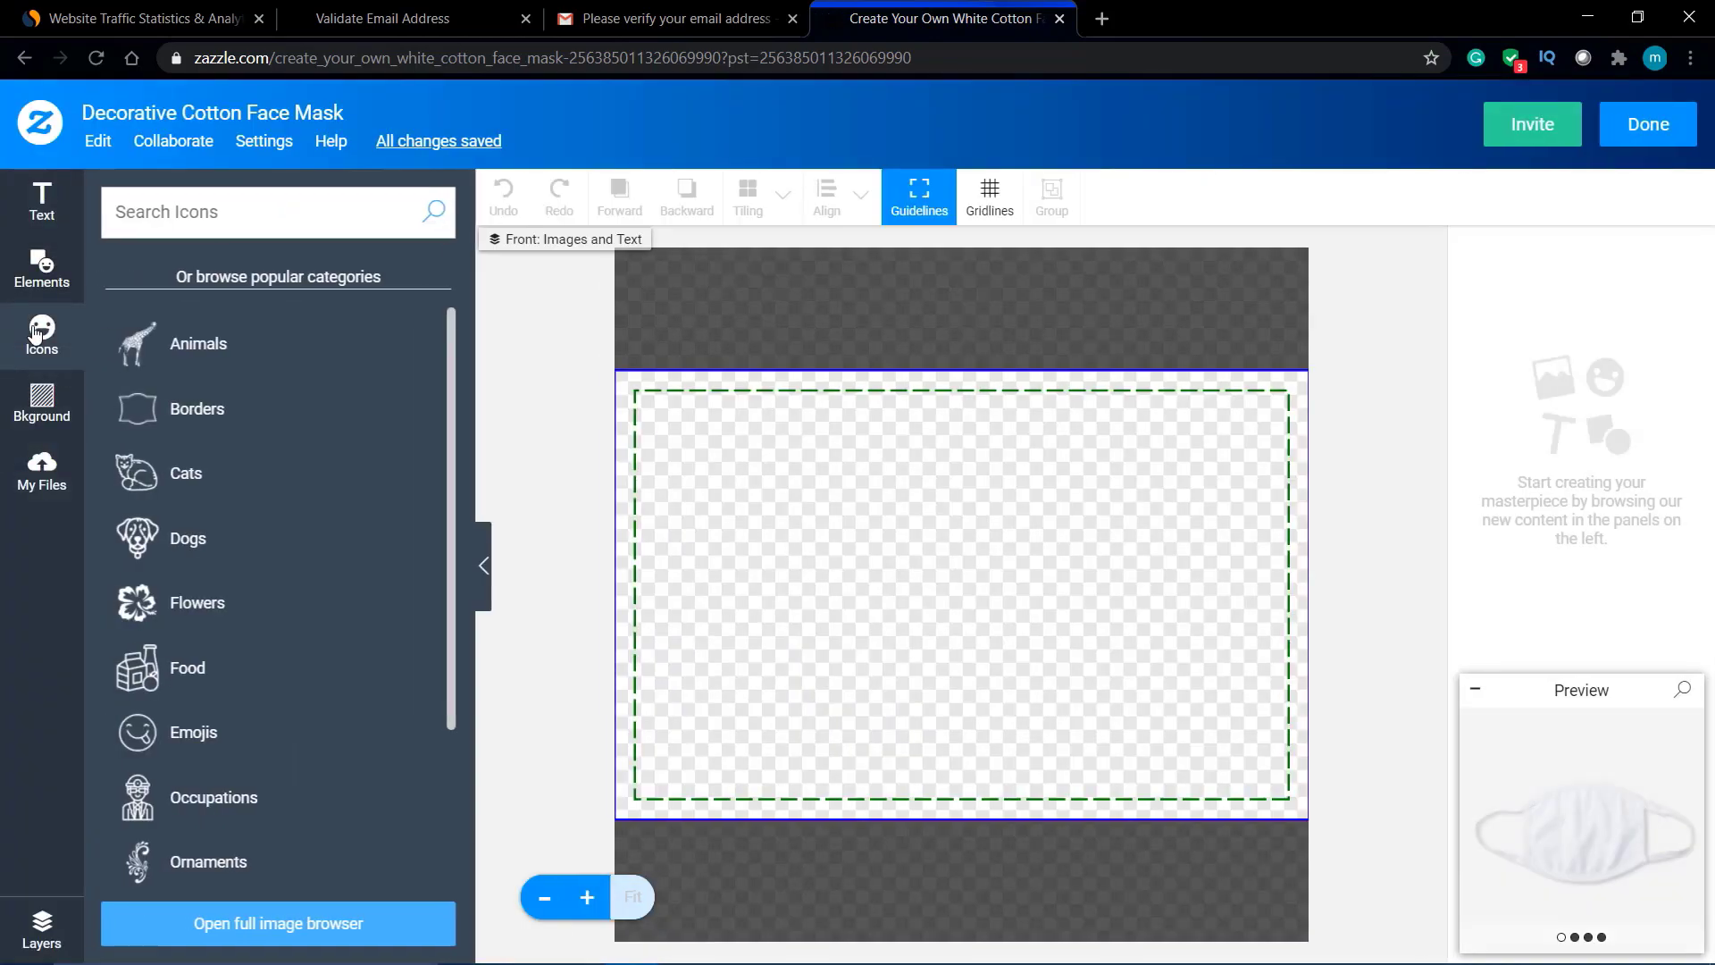
left_click(246, 400)
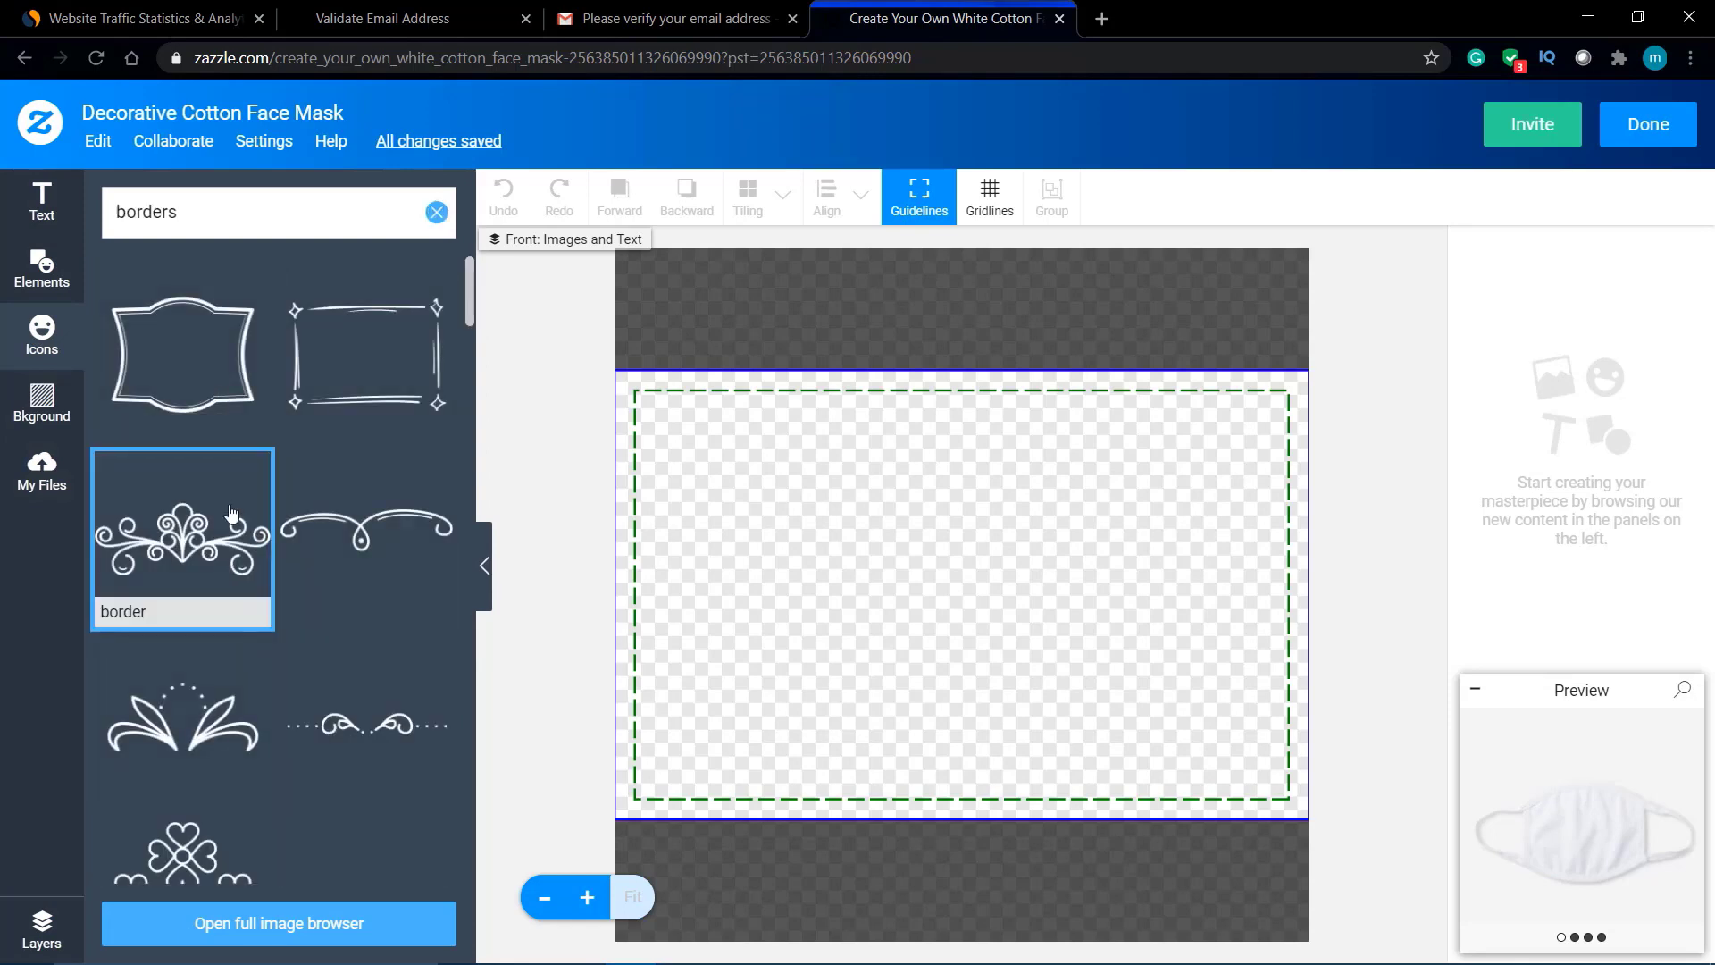
left_click(213, 364)
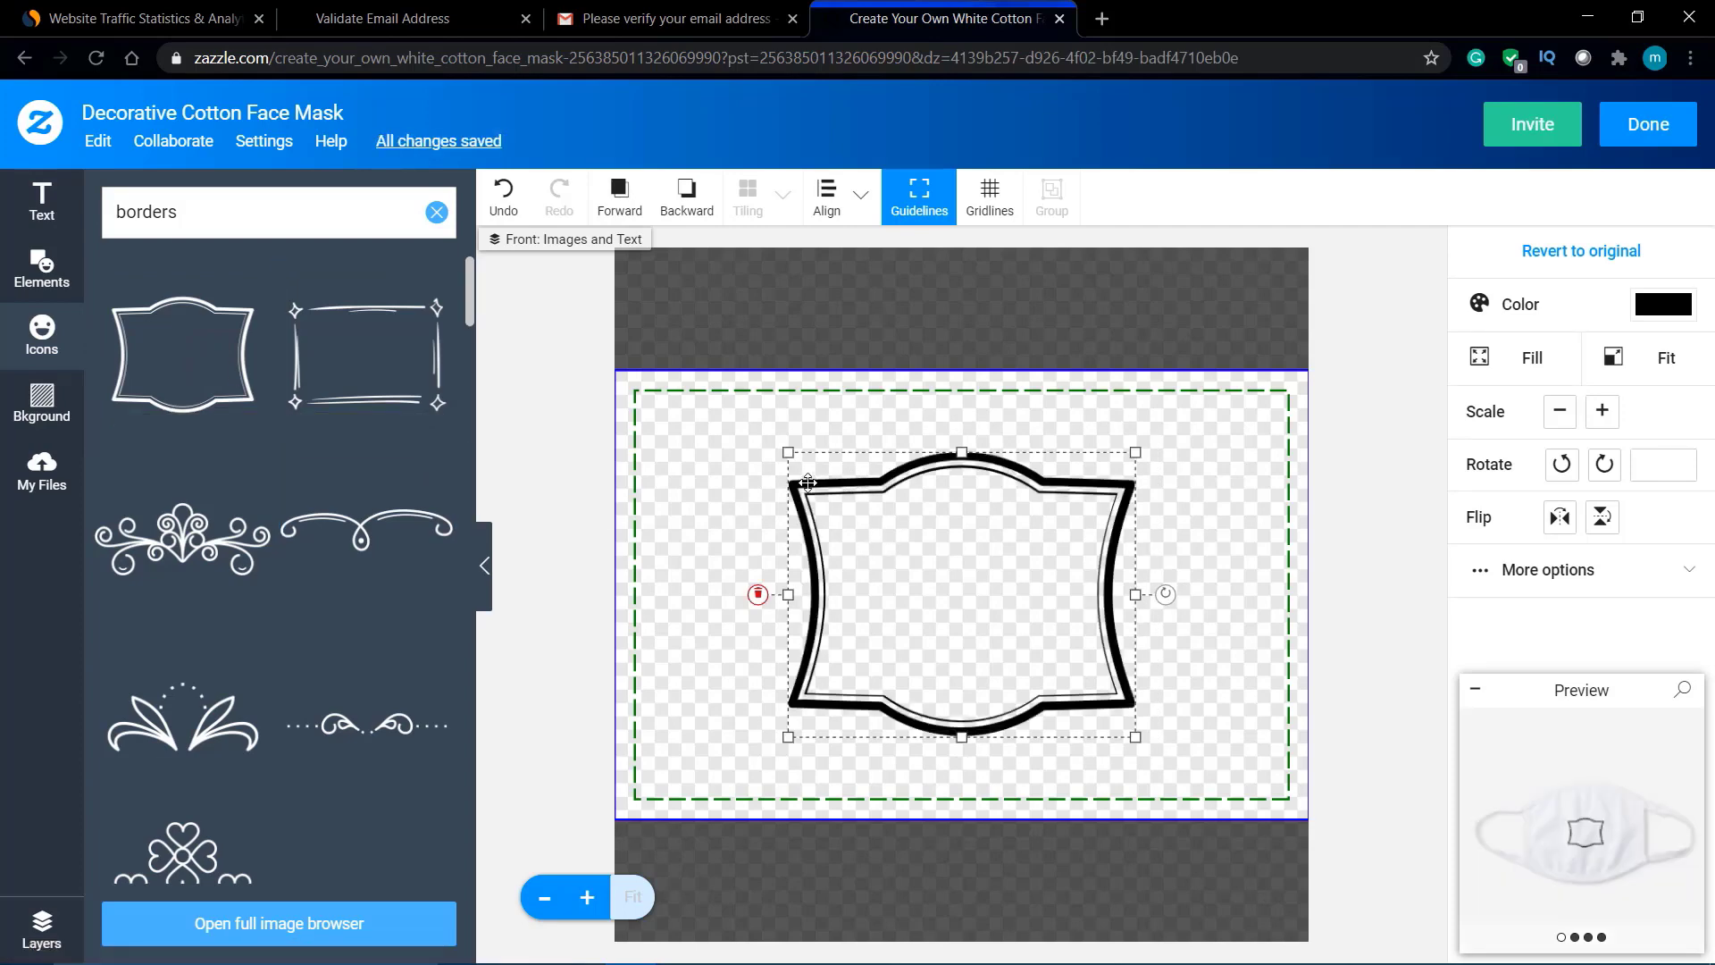
left_click_drag(785, 453, 662, 387)
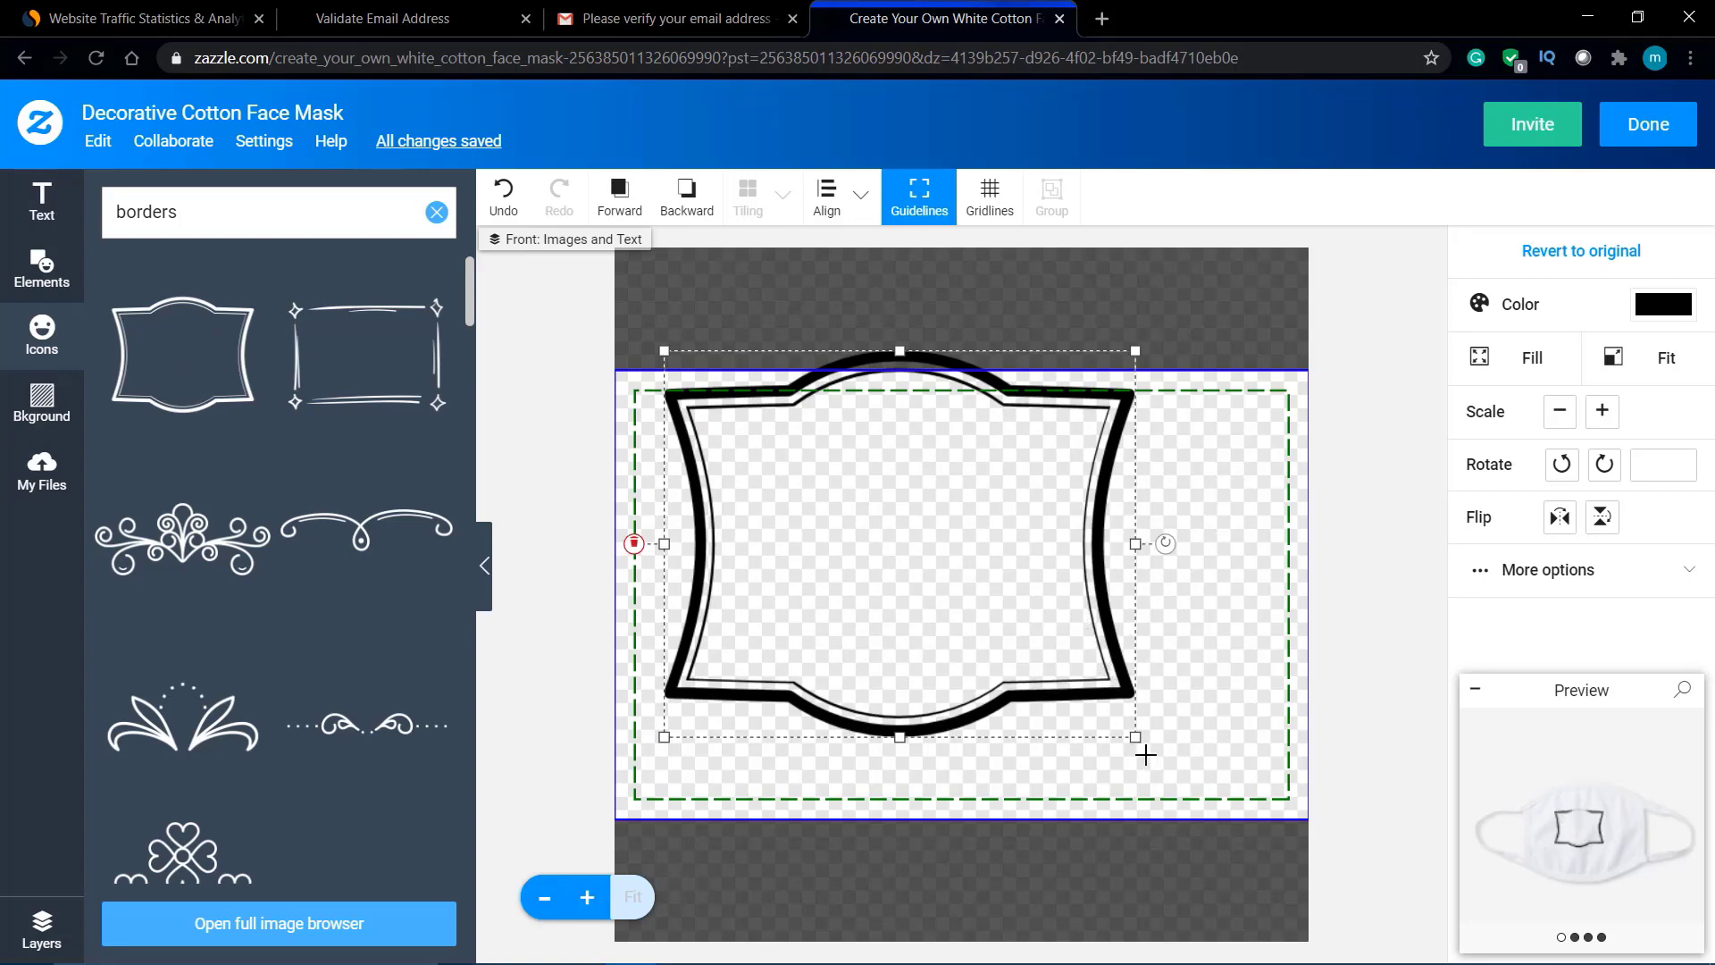
left_click_drag(1132, 735, 1202, 791)
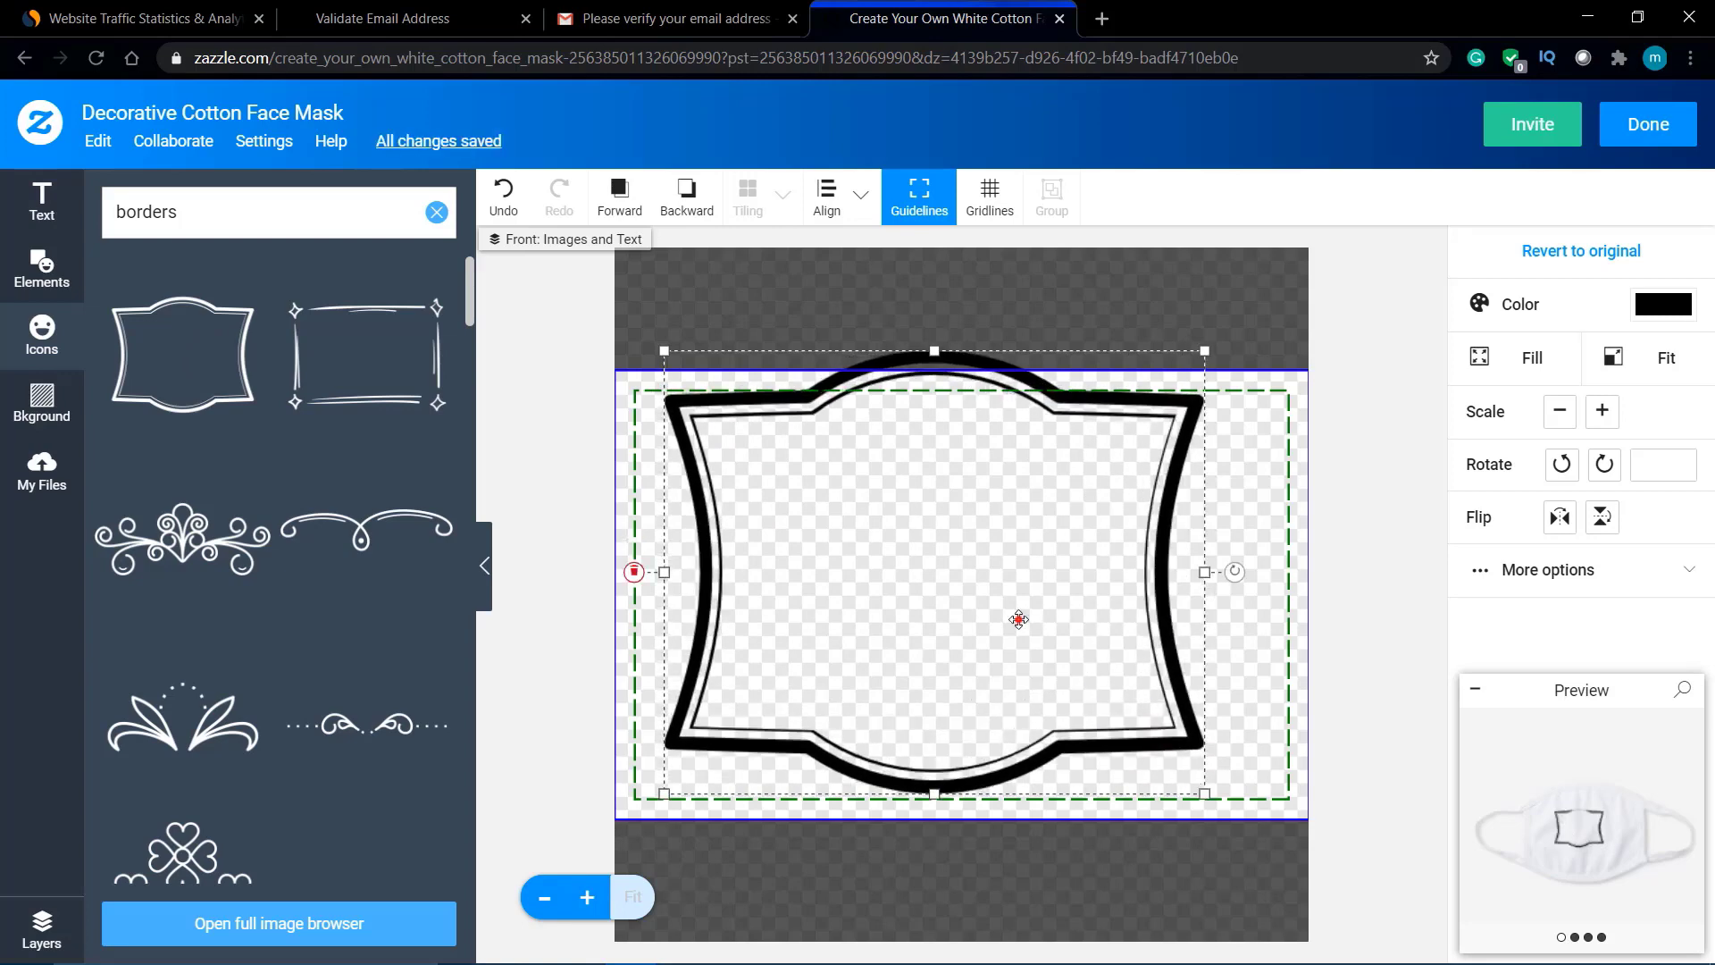
left_click_drag(1018, 619, 1028, 637)
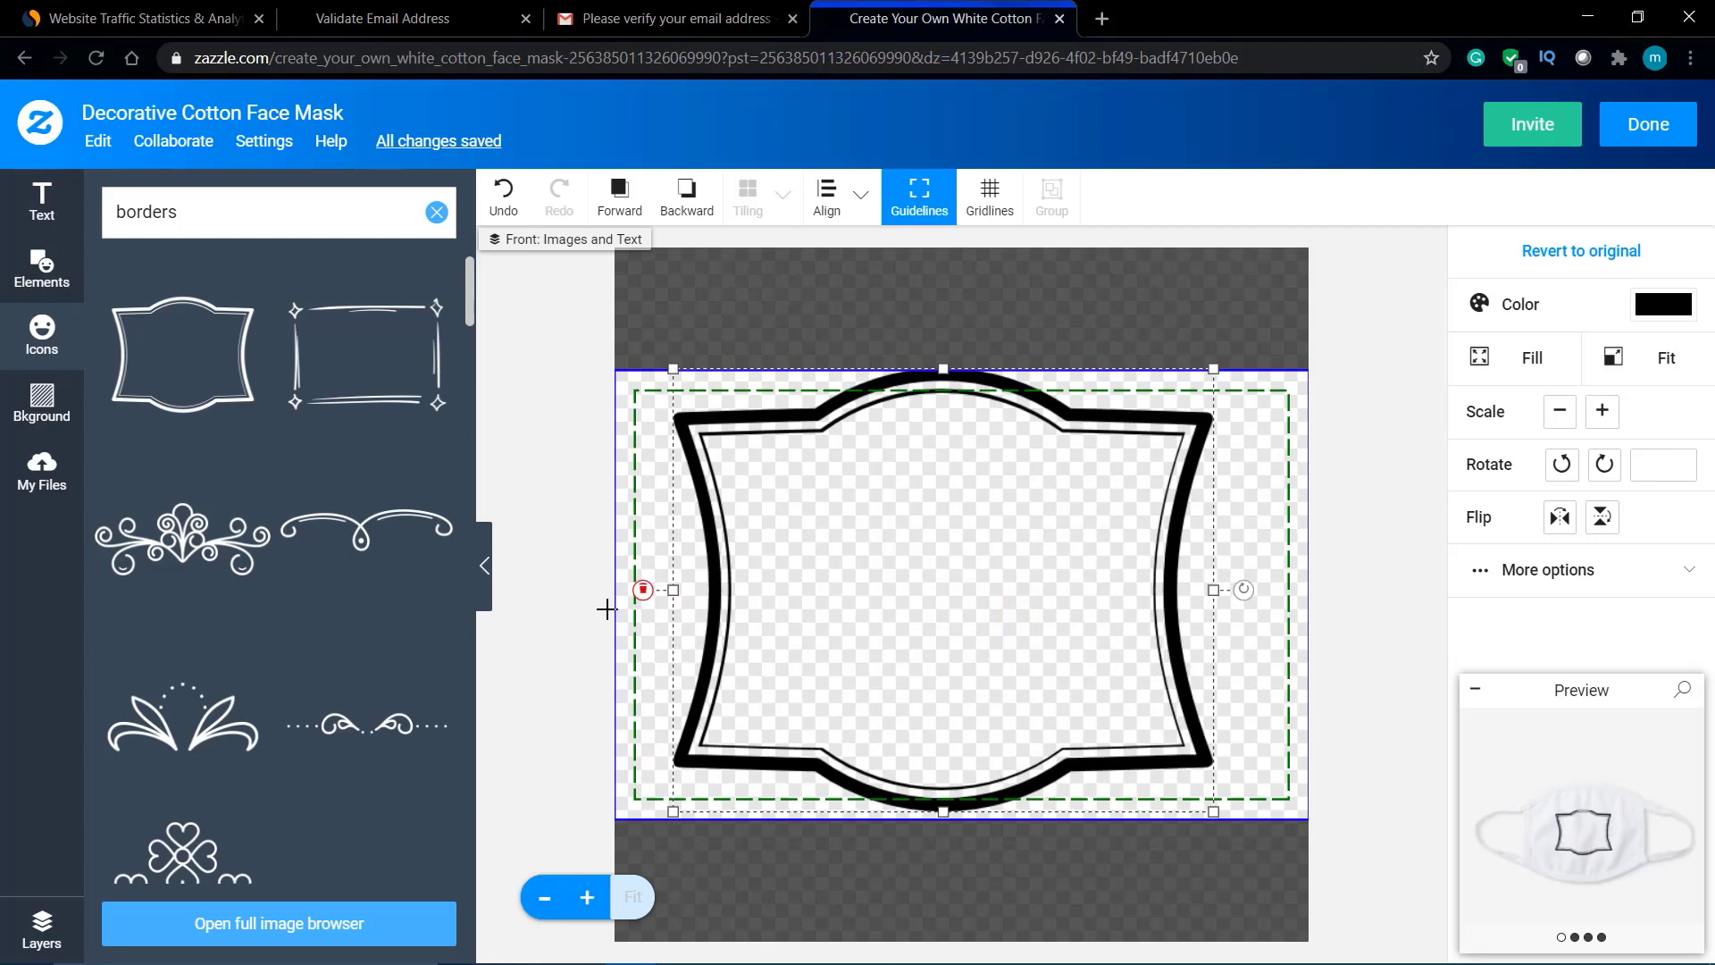
Step: Add the black rose from the Flowers icons and position it inside the frame
left_click(40, 344)
left_click(40, 347)
left_click(436, 213)
scroll(308, 478, "down", 2)
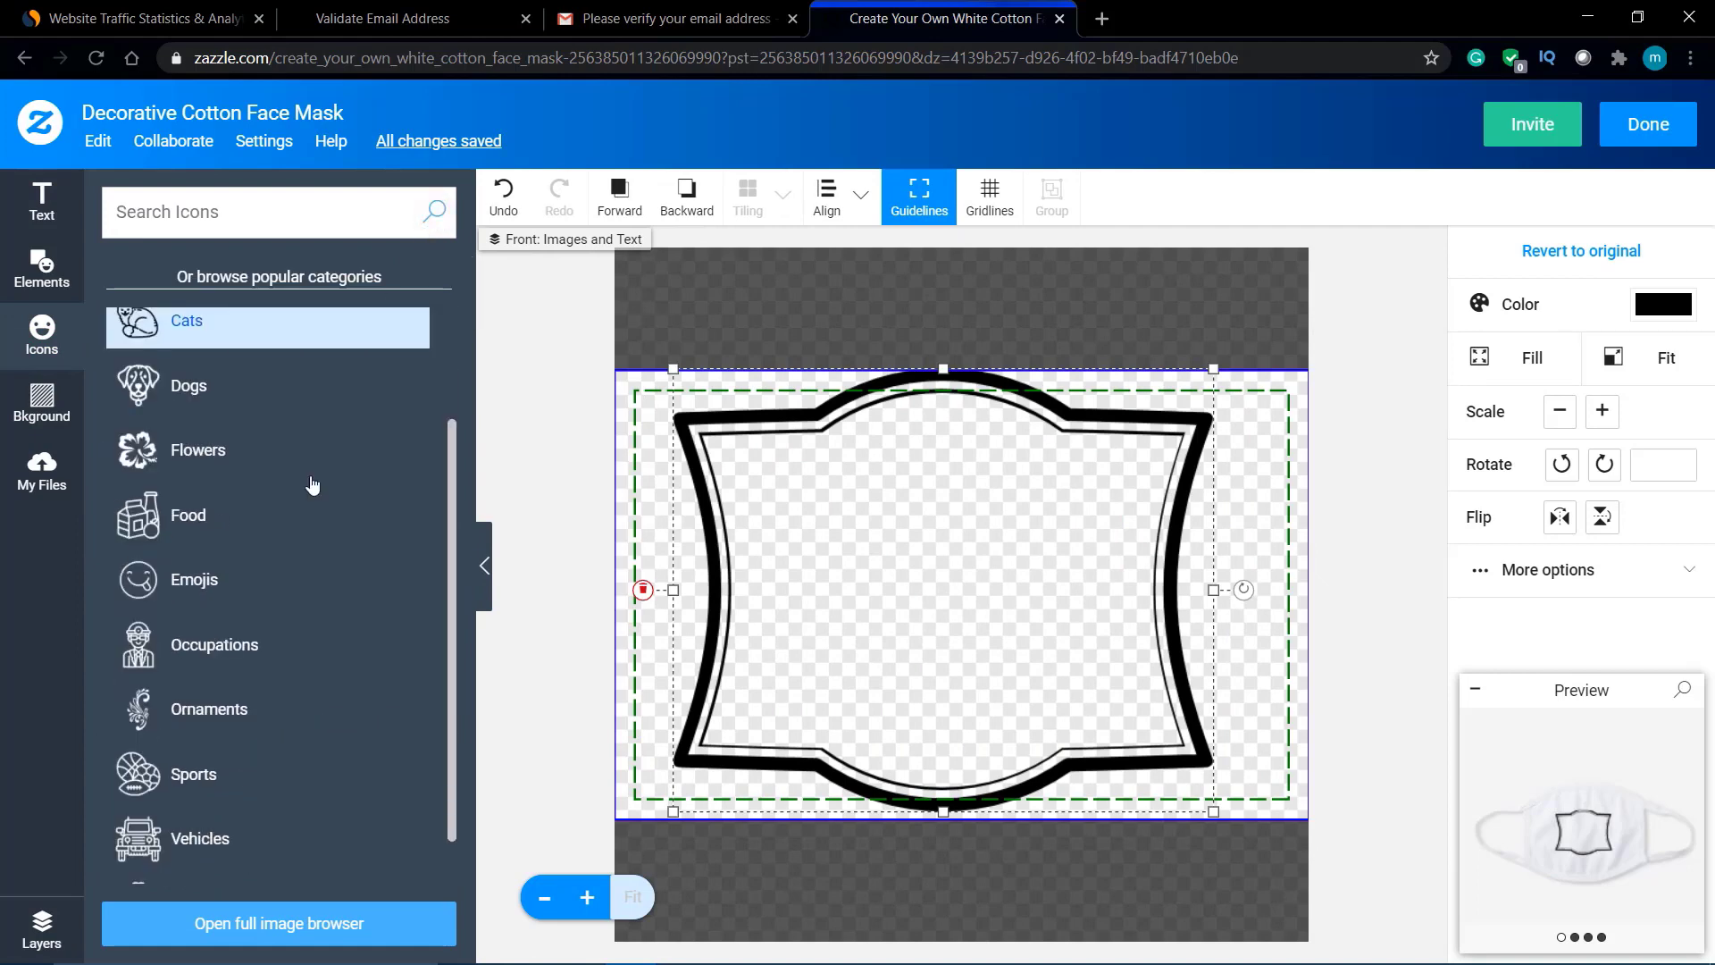
left_click(296, 450)
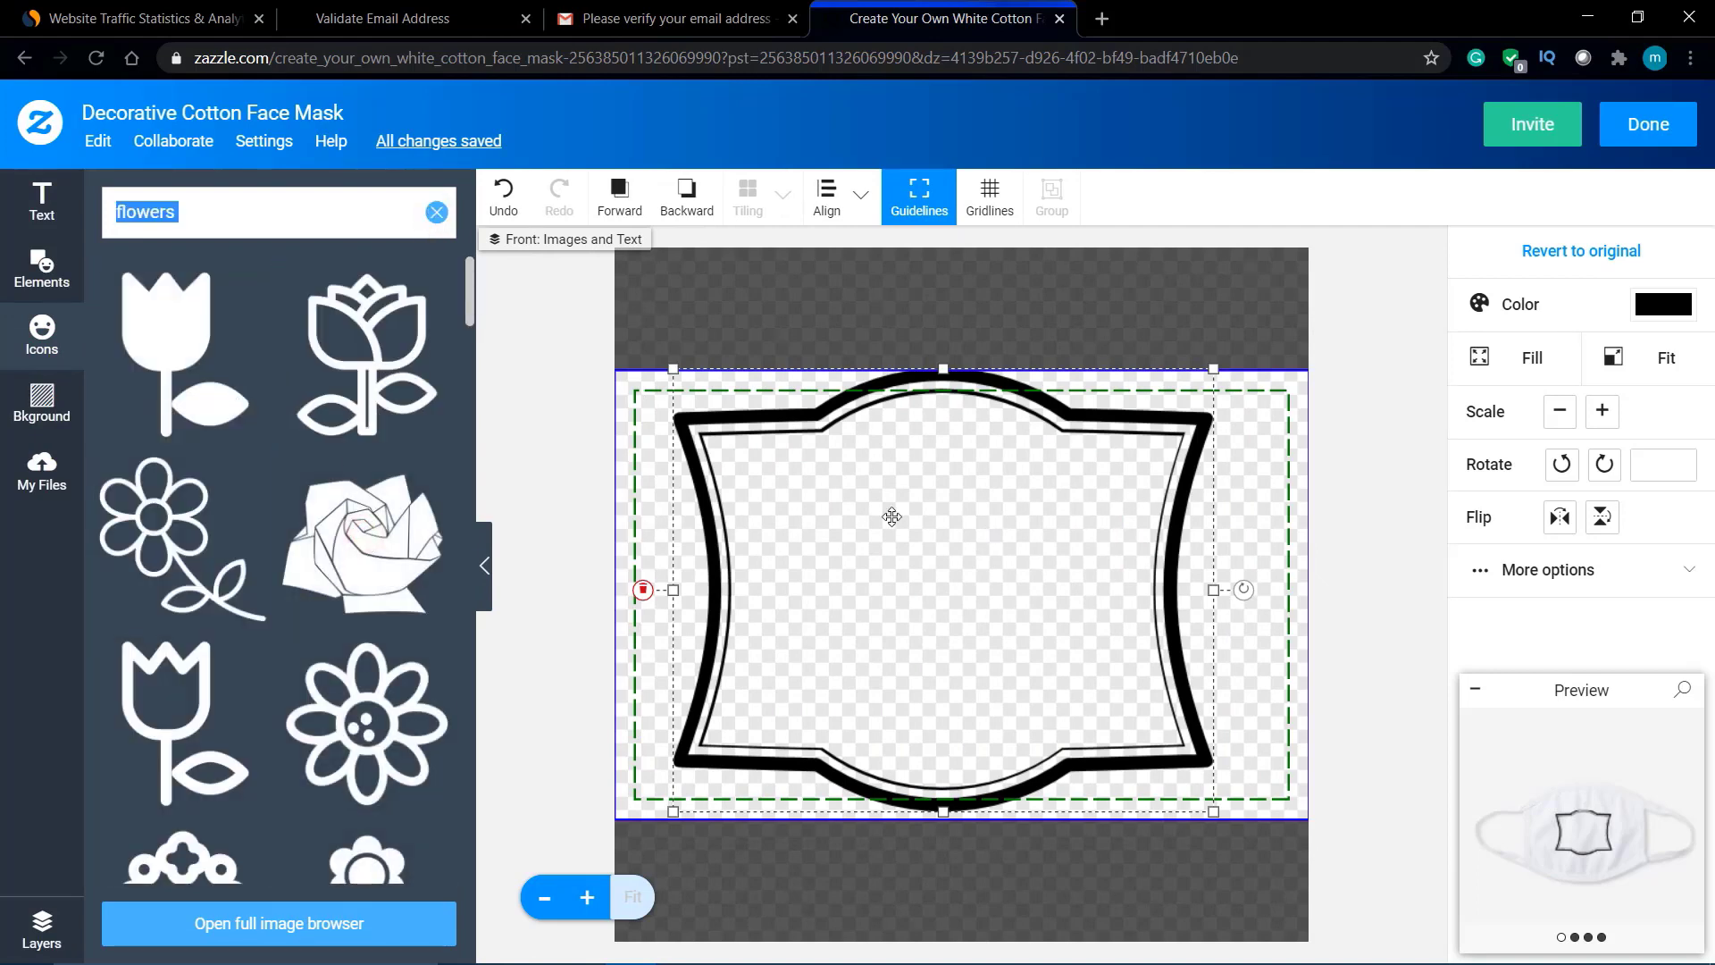
left_click(410, 527)
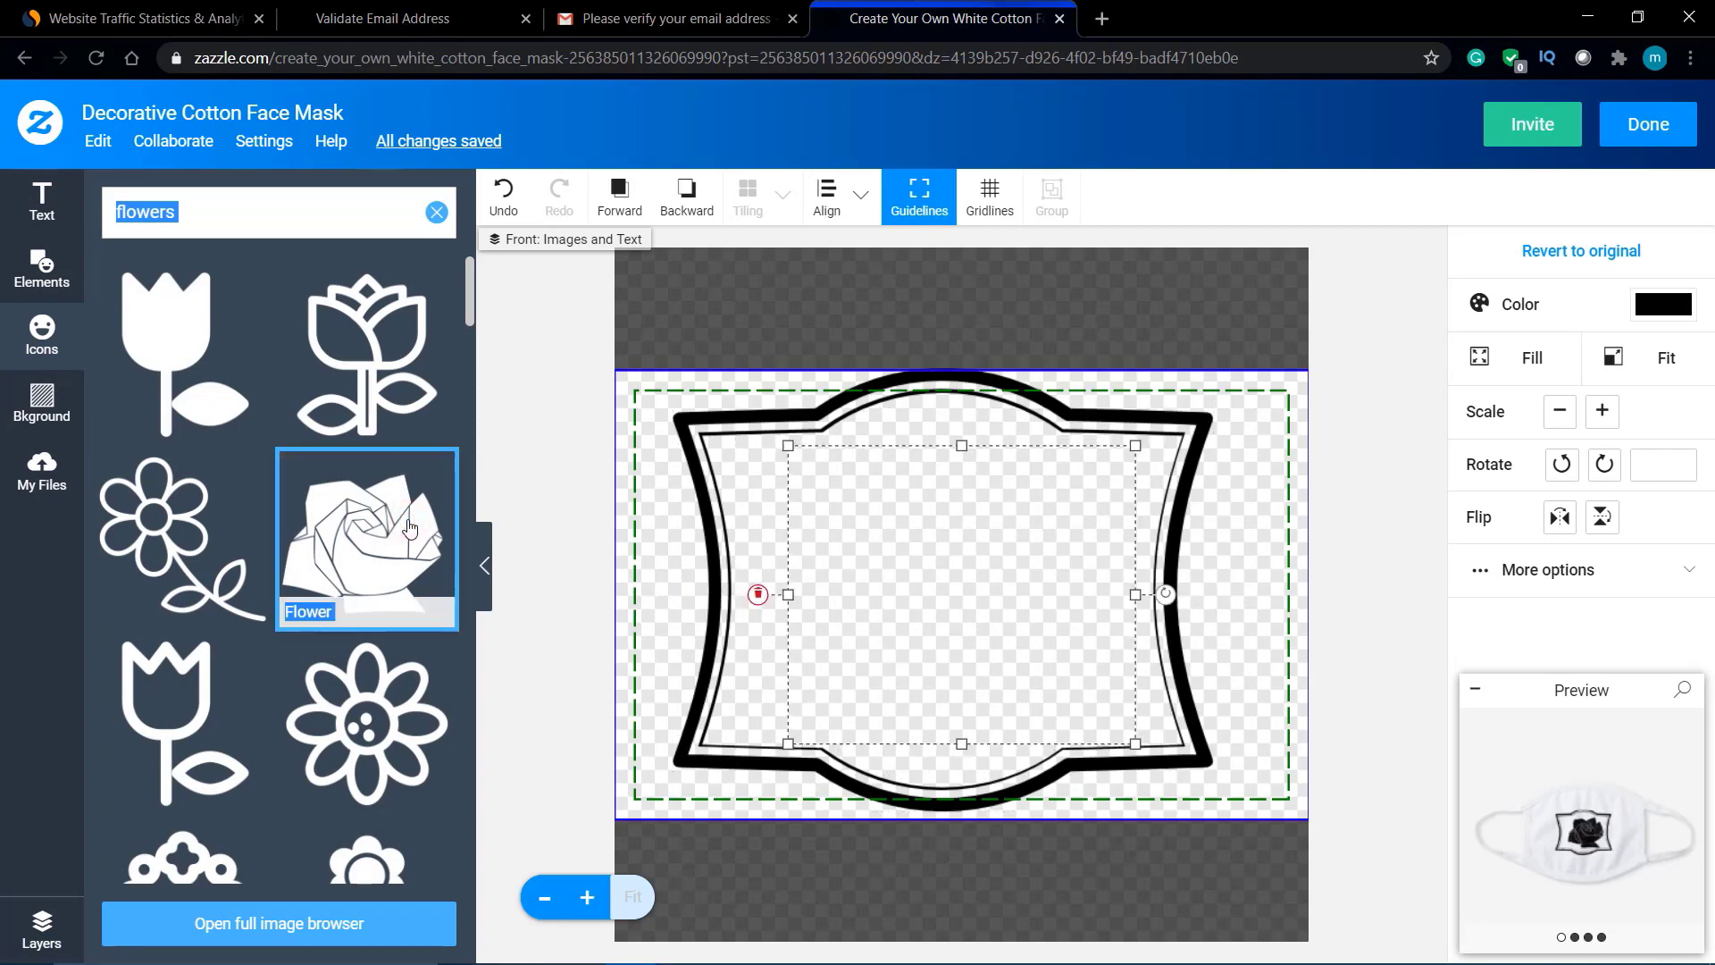
left_click_drag(1034, 540, 1007, 527)
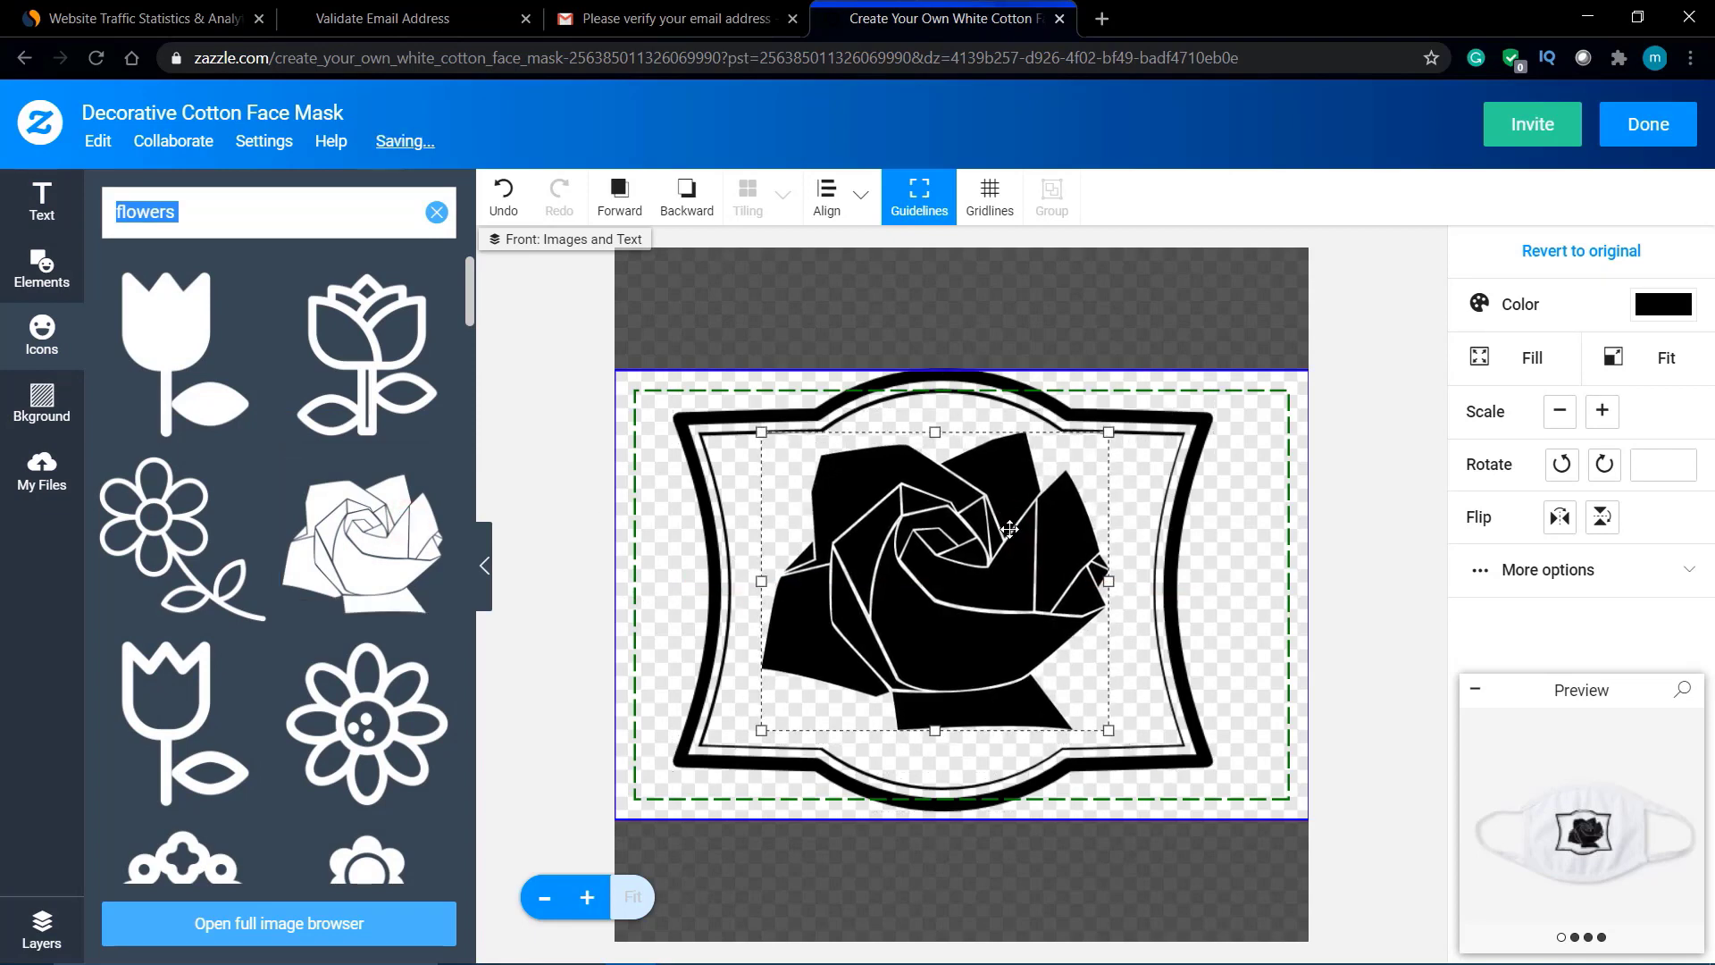
left_click(1612, 855)
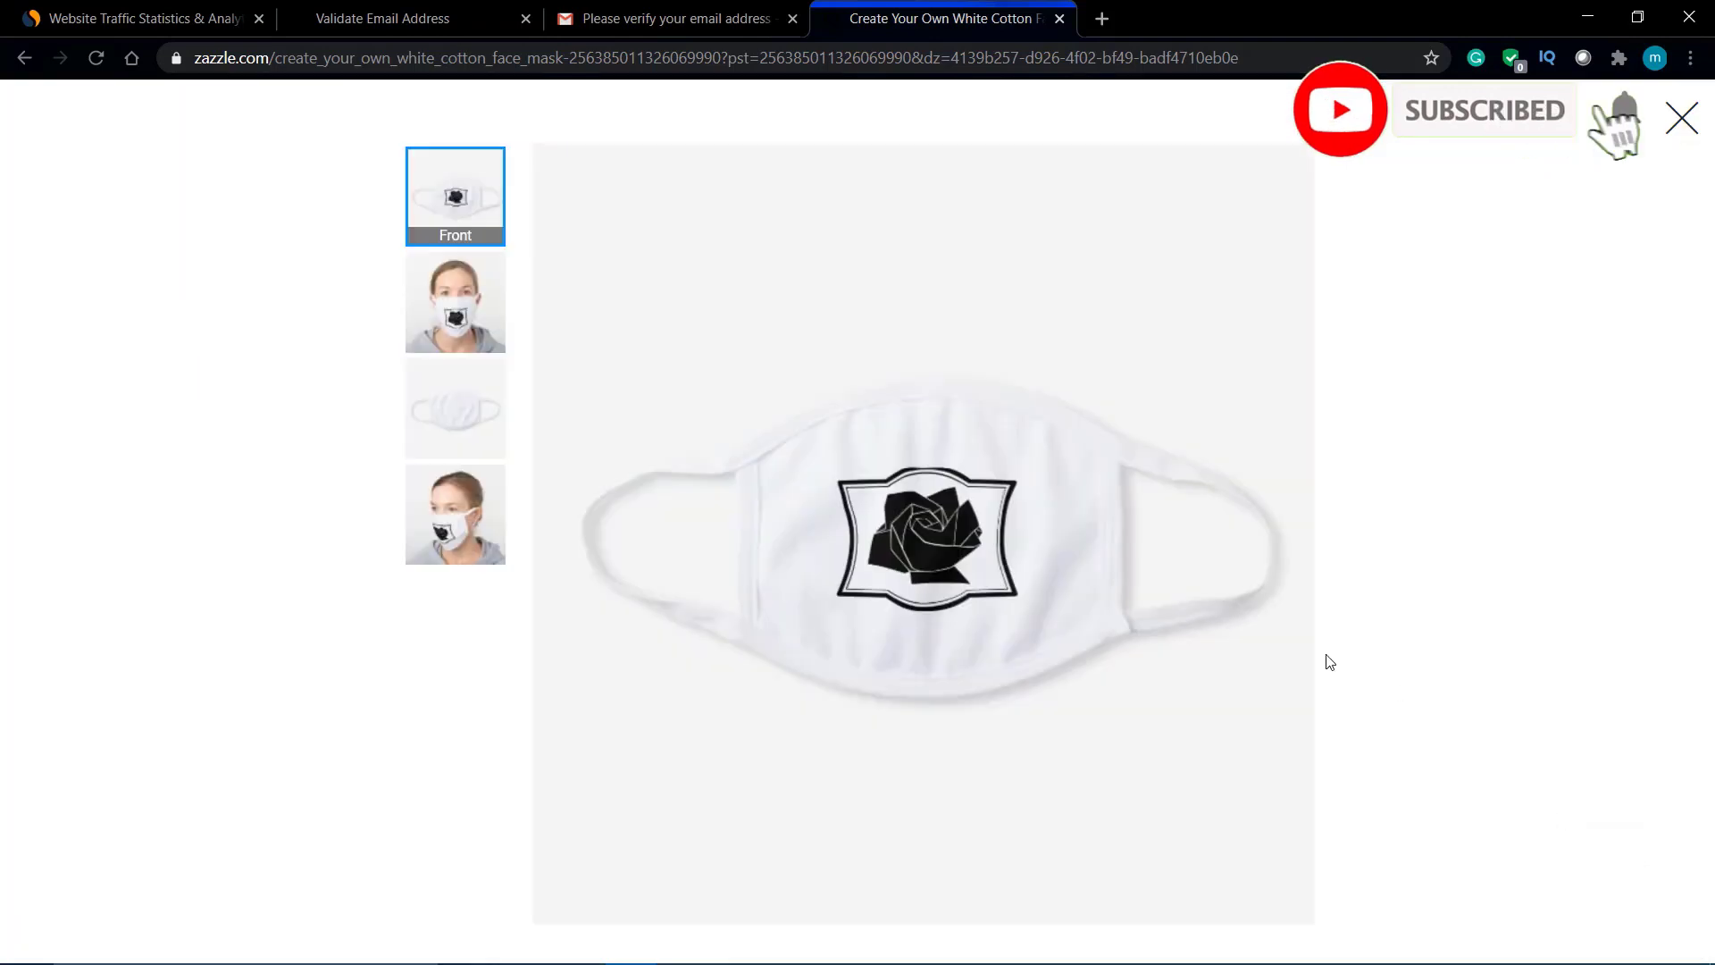
left_click(458, 292)
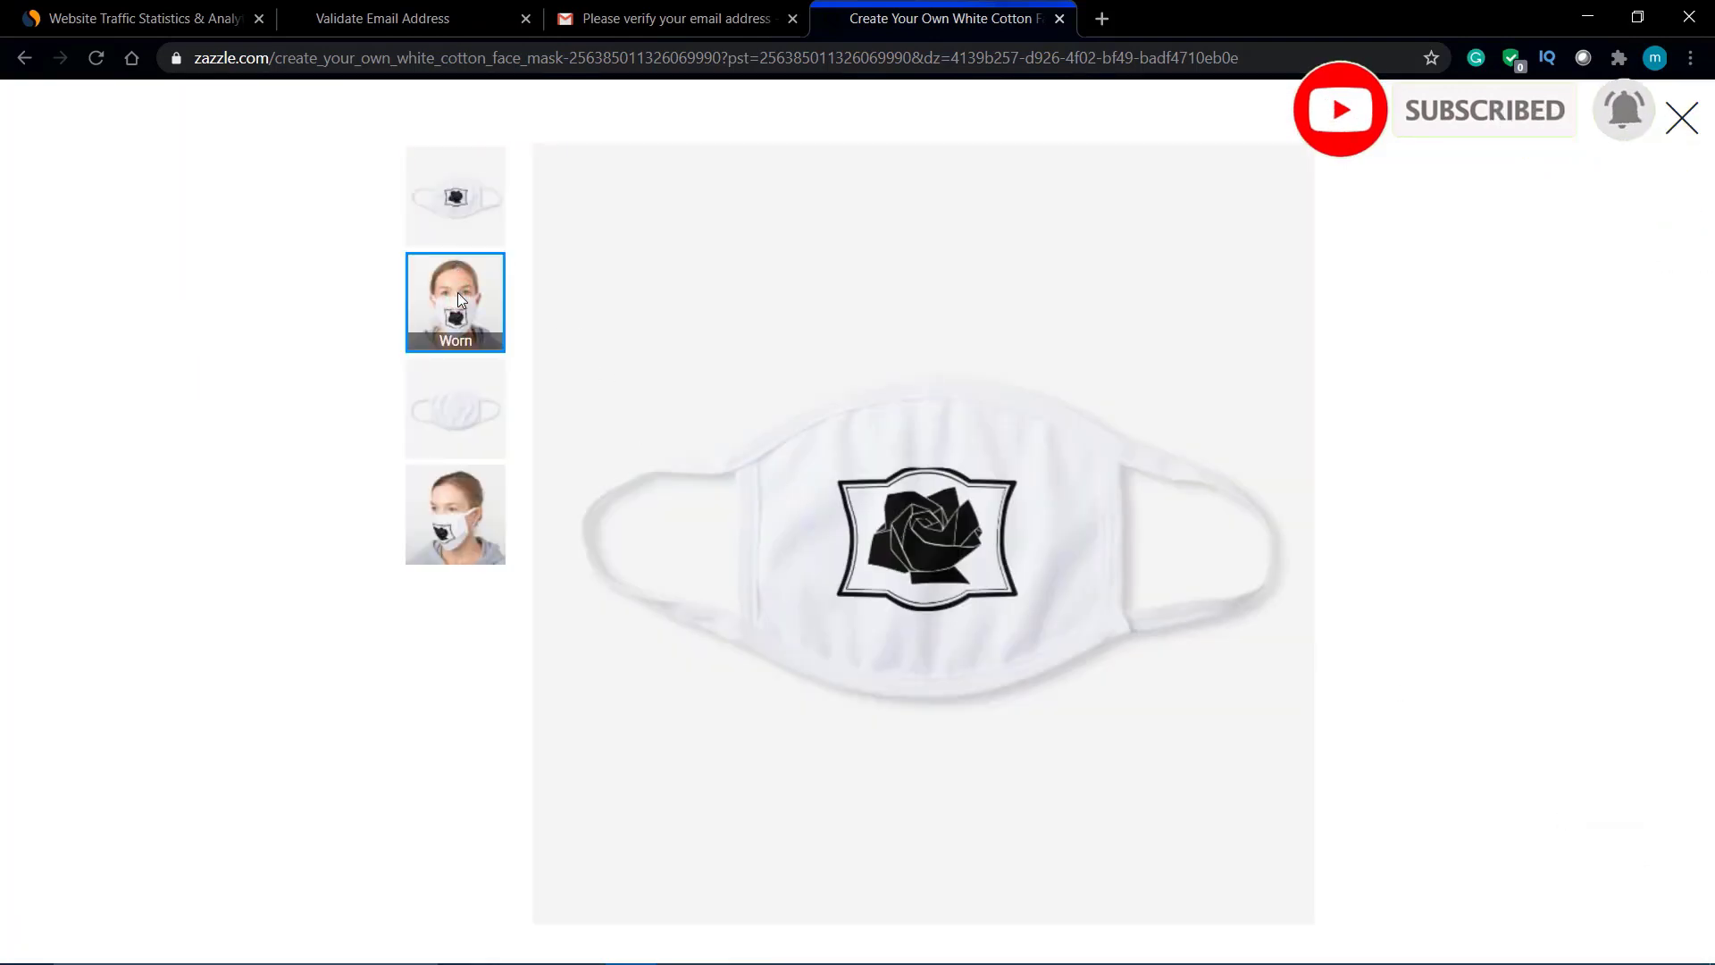
left_click(455, 405)
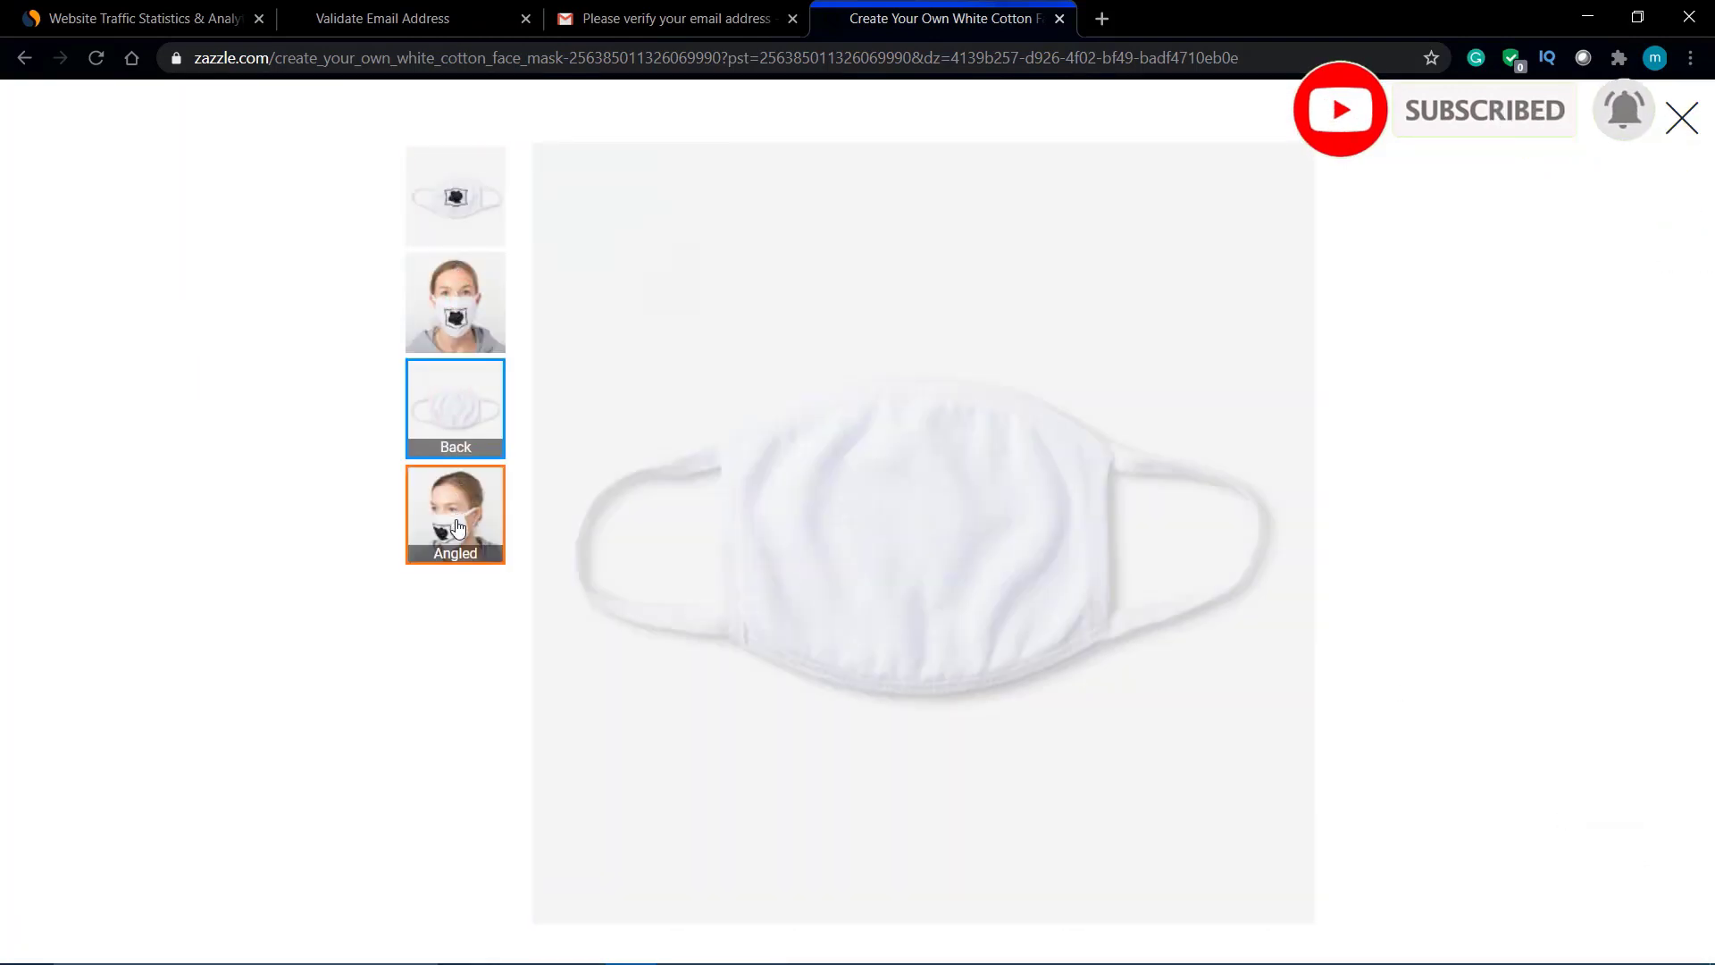
left_click(456, 526)
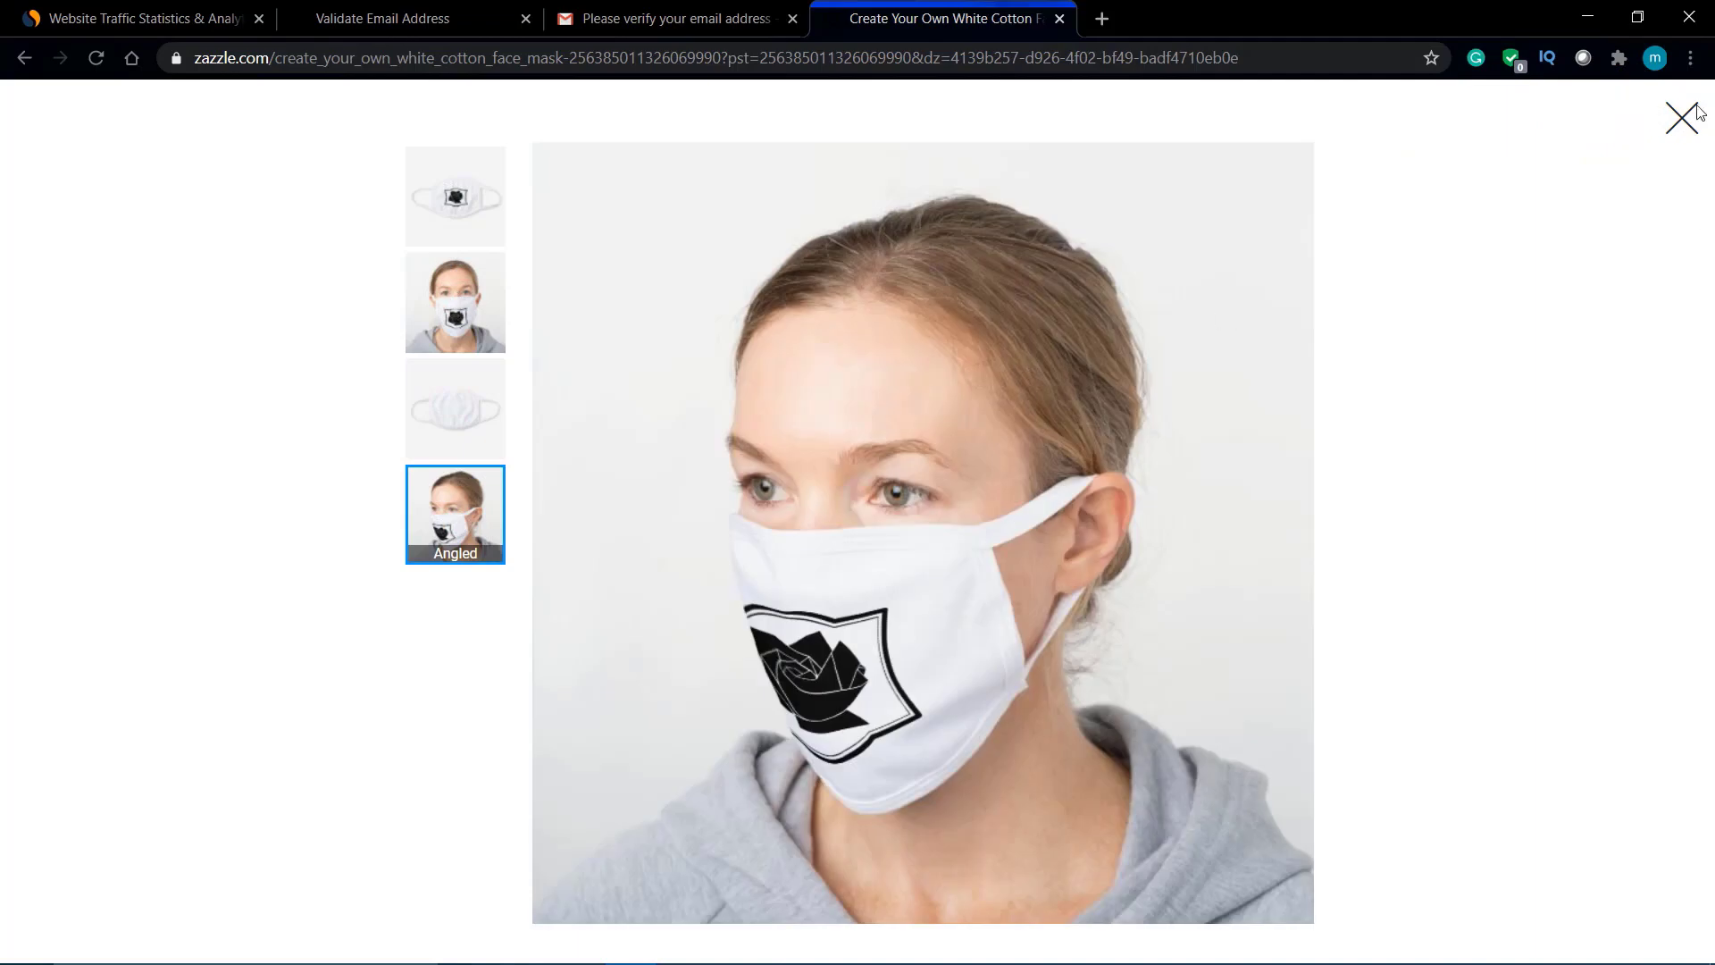
left_click(1684, 109)
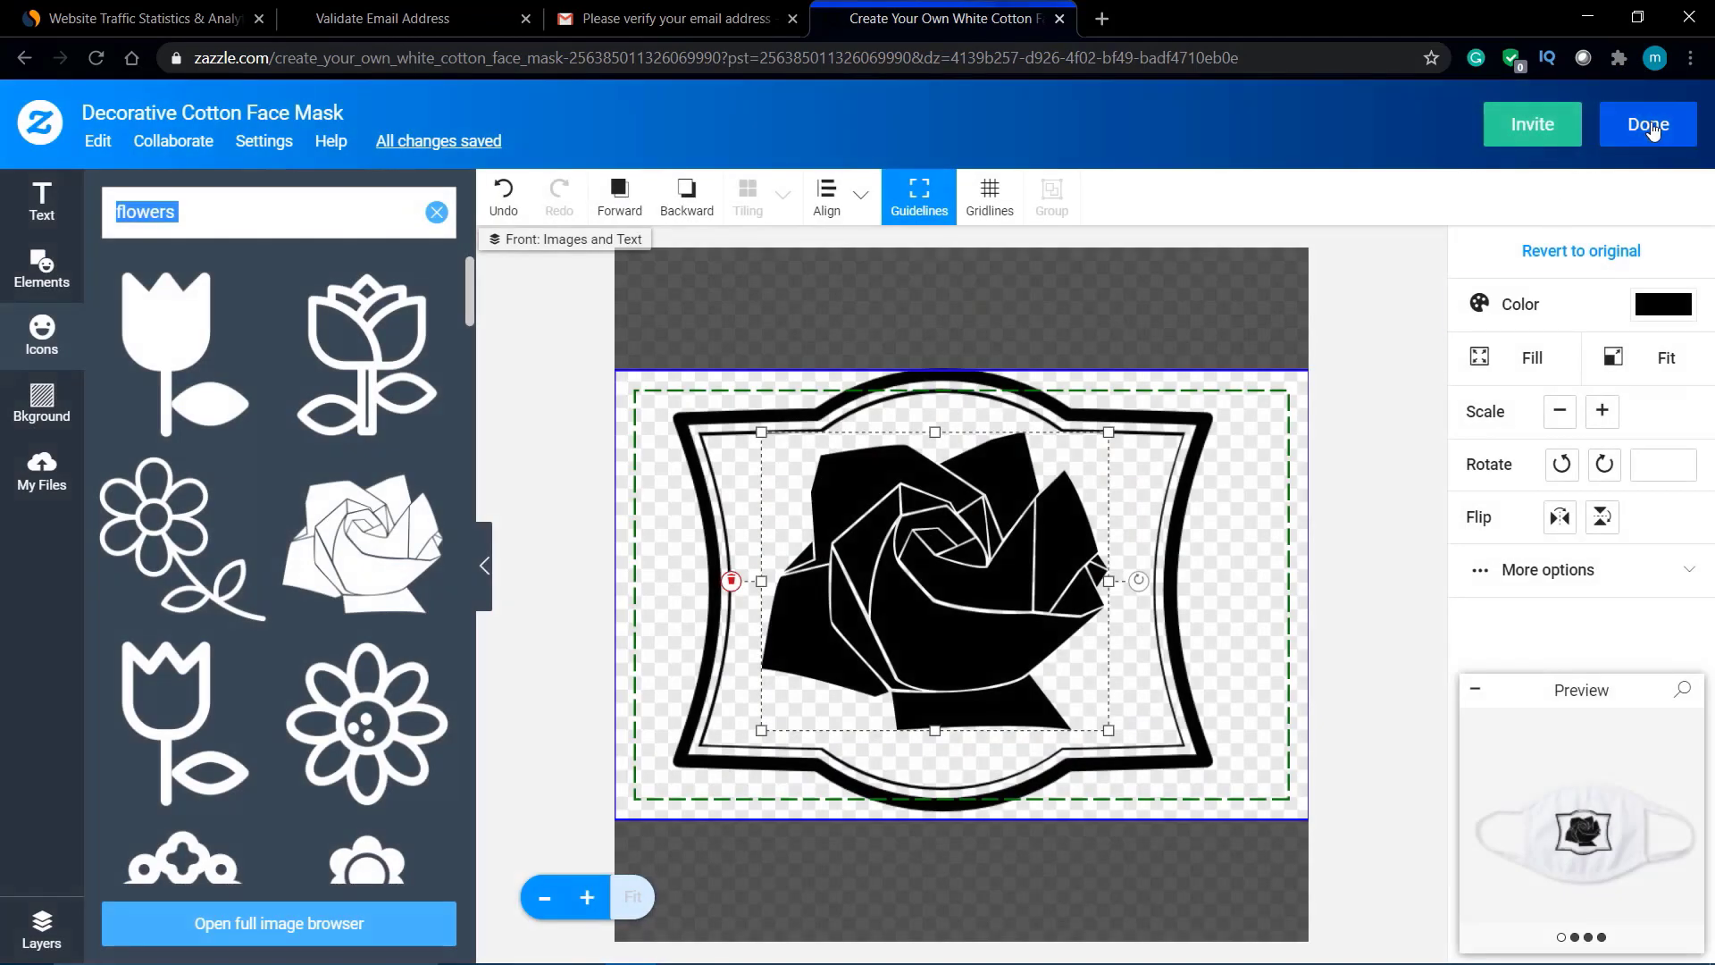
left_click(1653, 127)
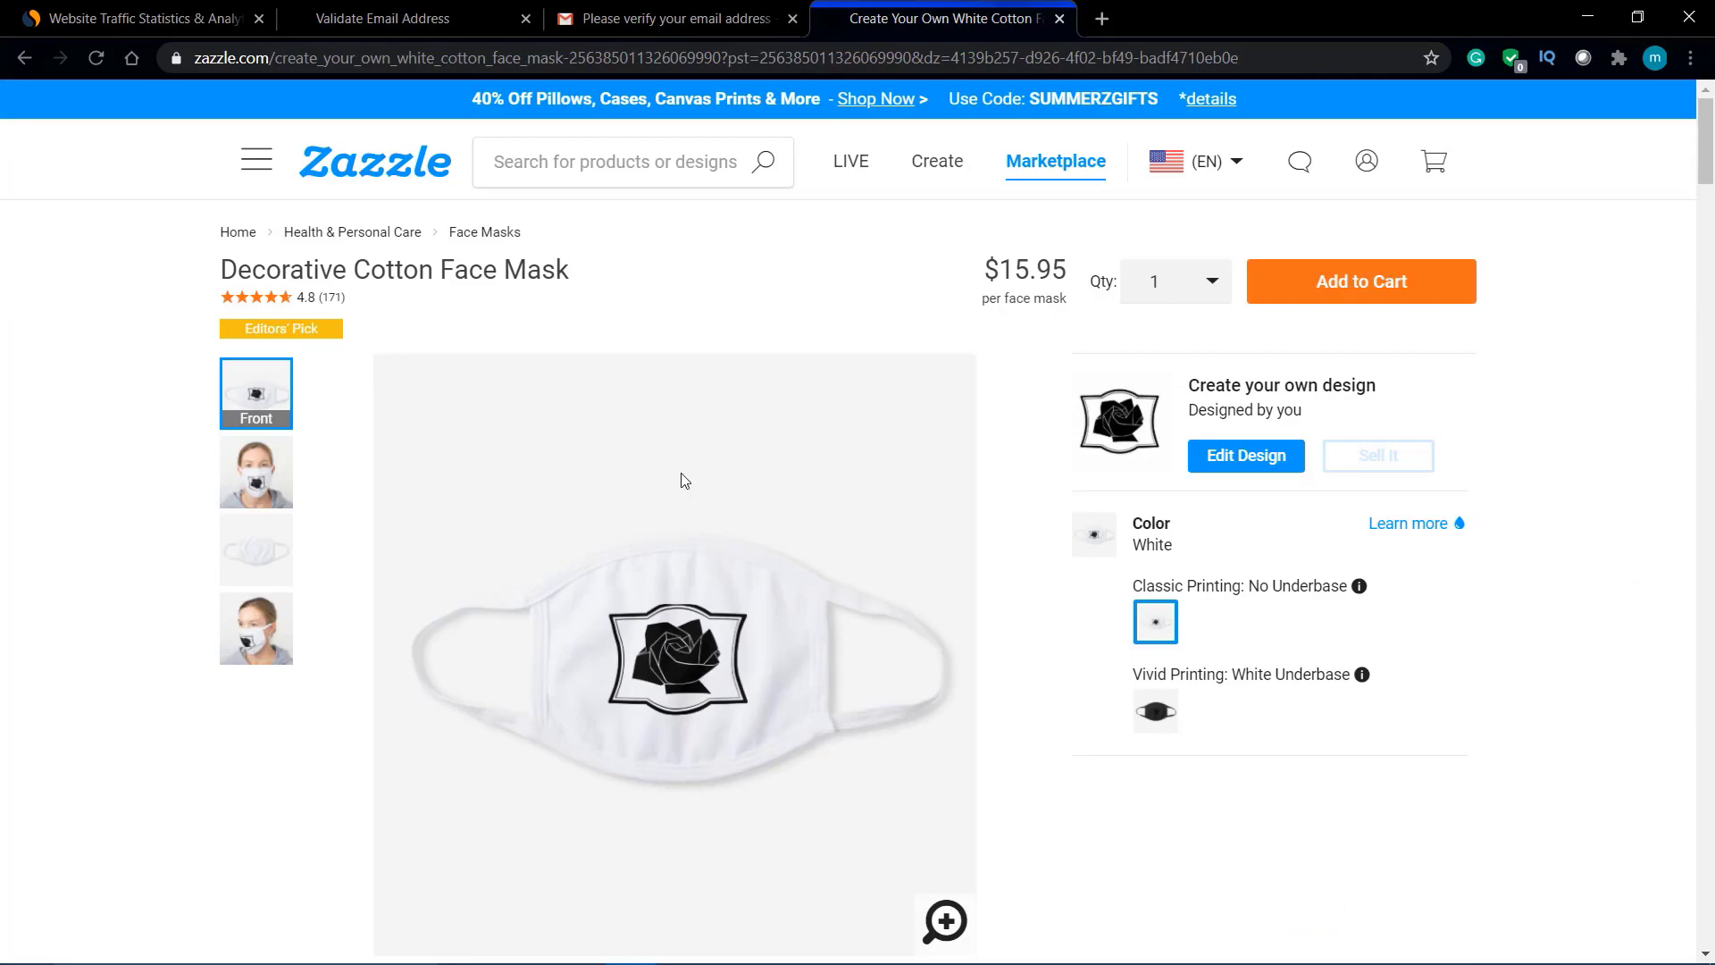
scroll(628, 454, "down", 10)
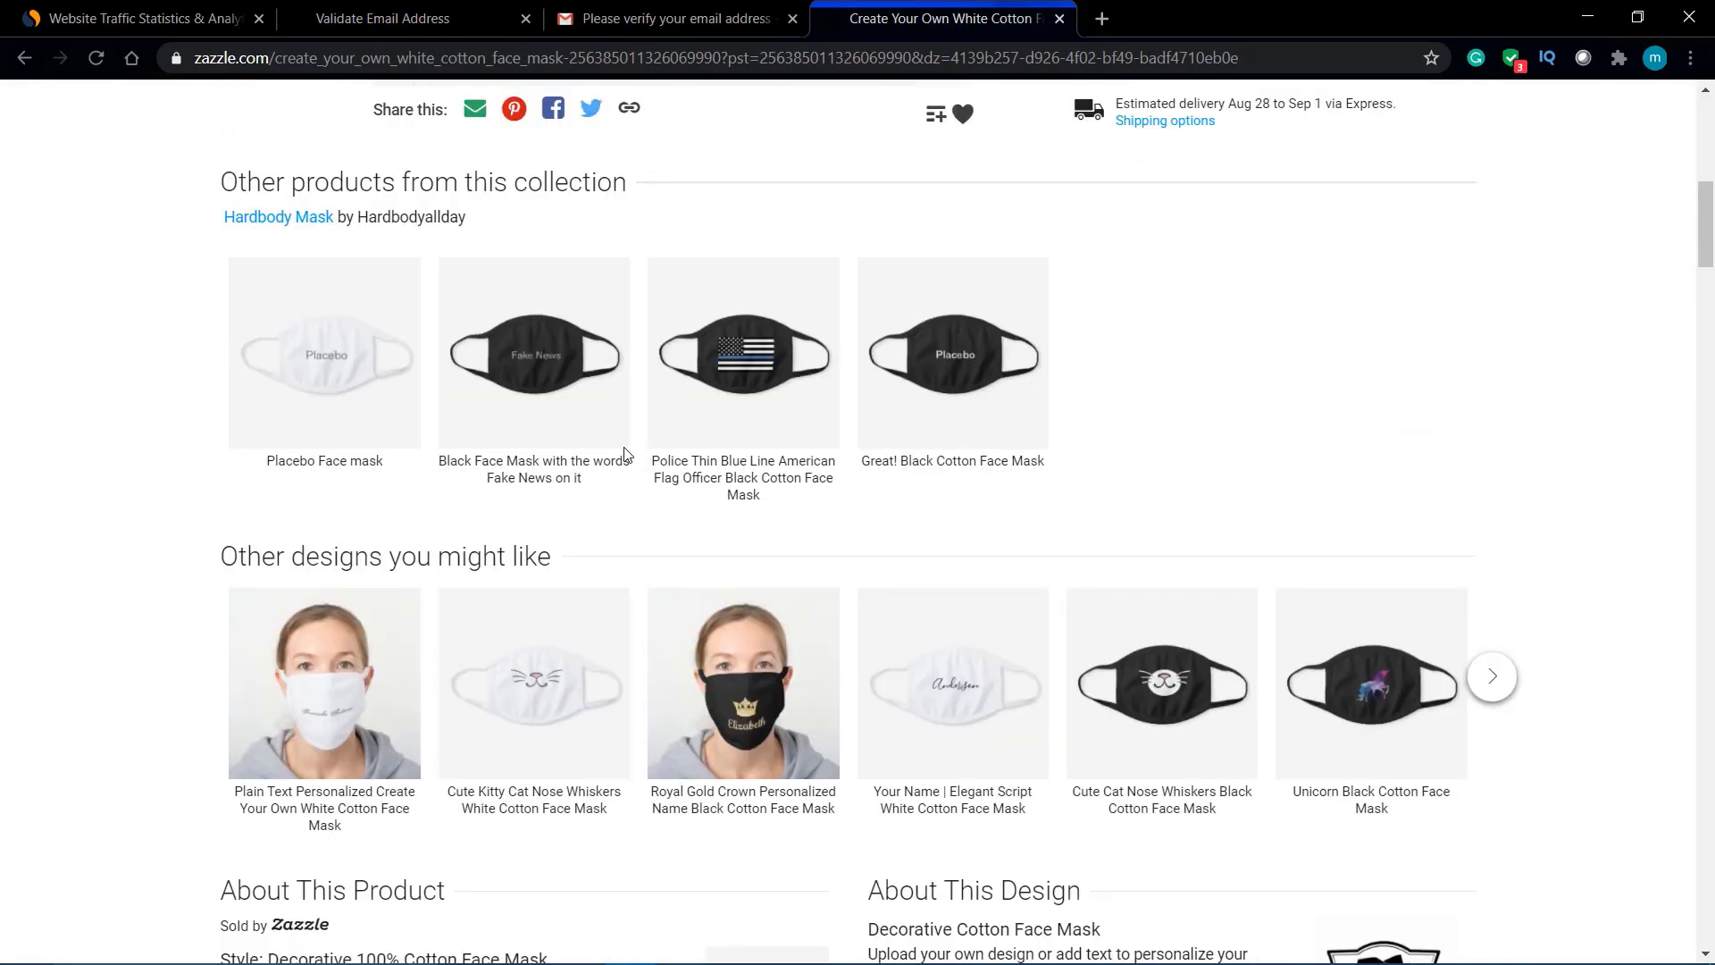
scroll(529, 375, "down", 7)
scroll(533, 376, "up", 5)
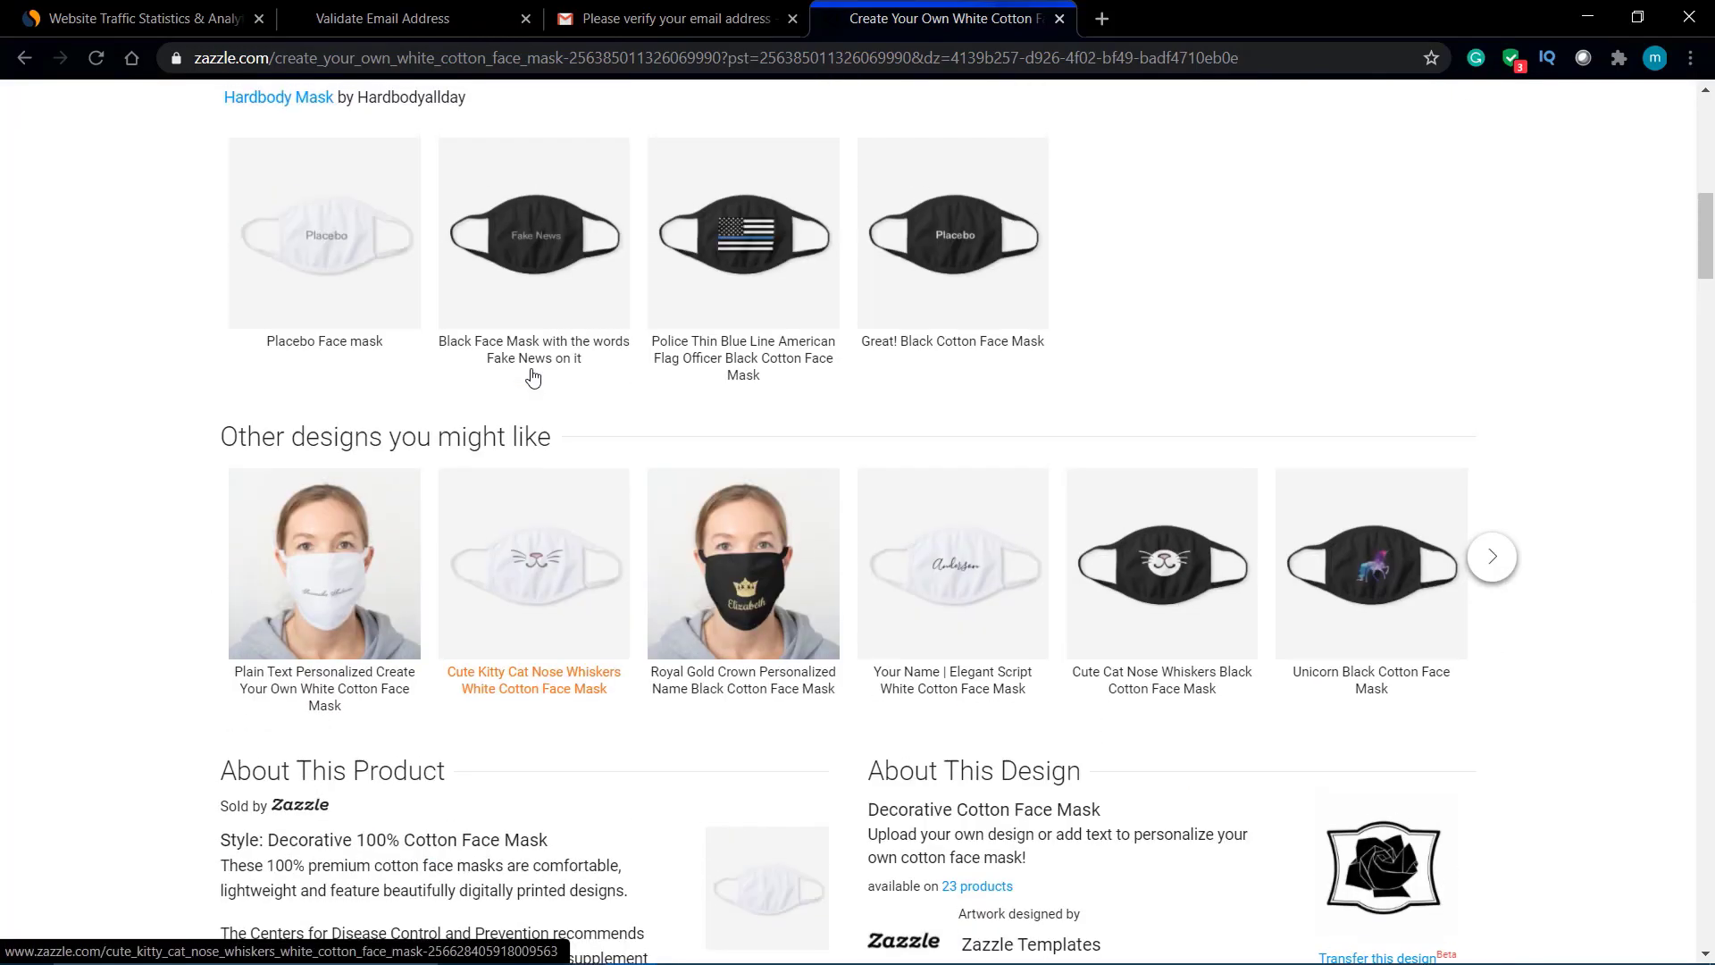
left_click(1494, 560)
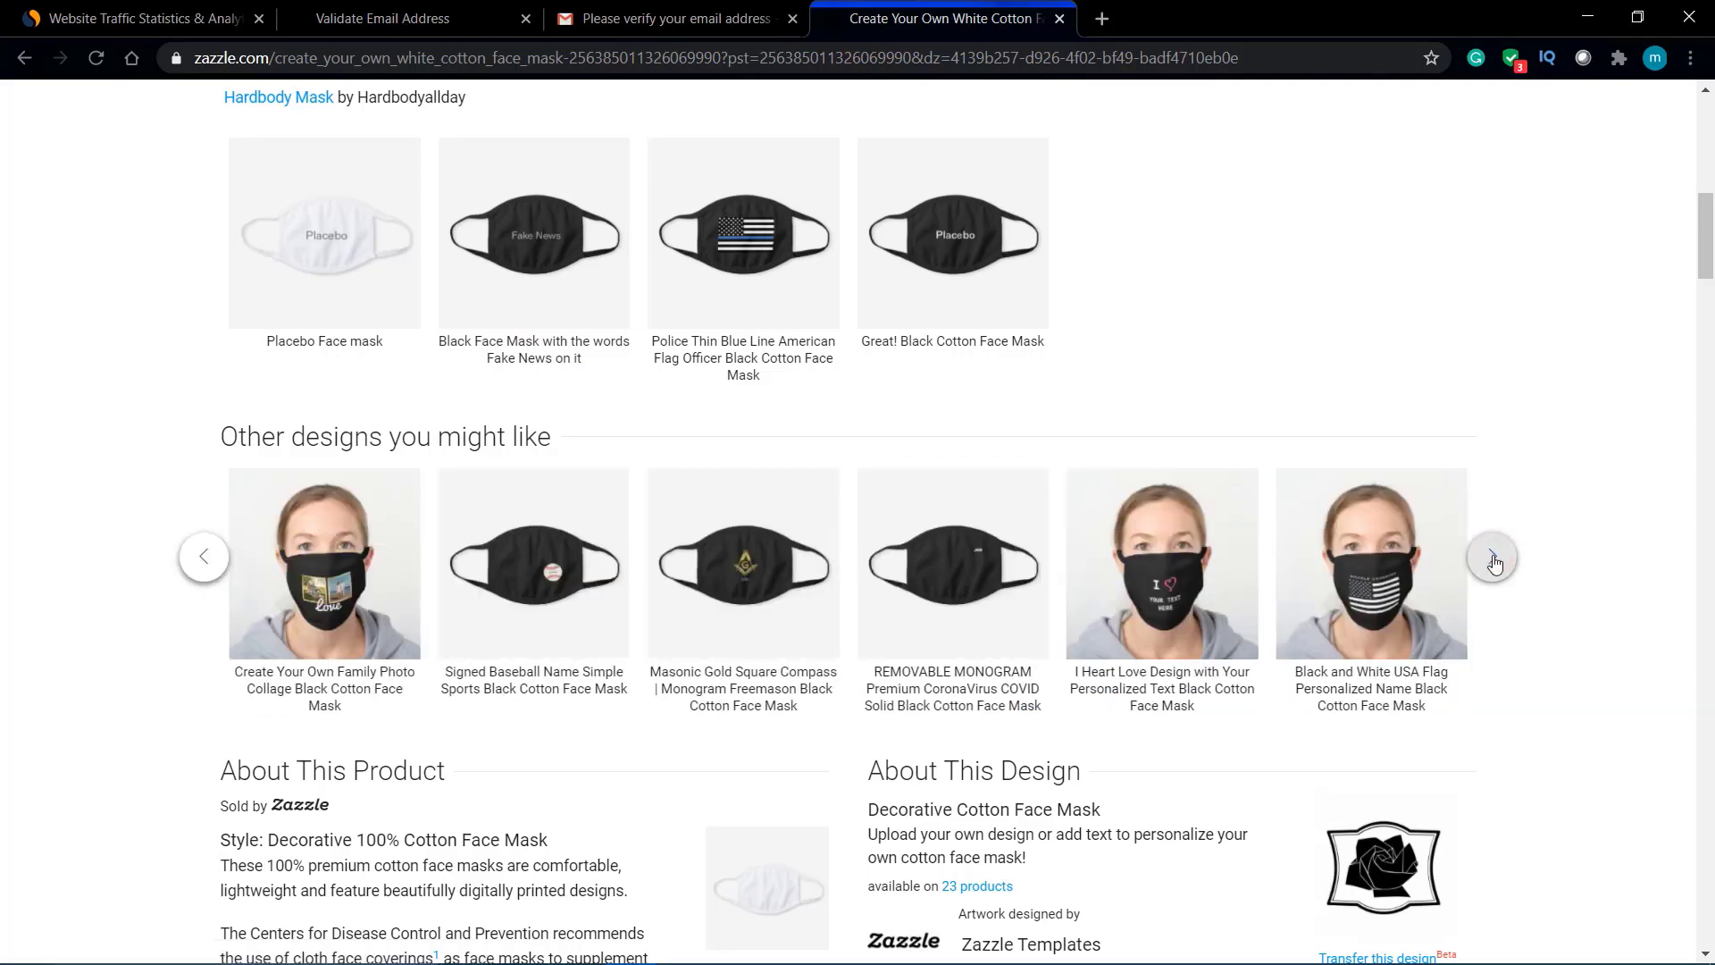
scroll(1474, 545, "down", 7)
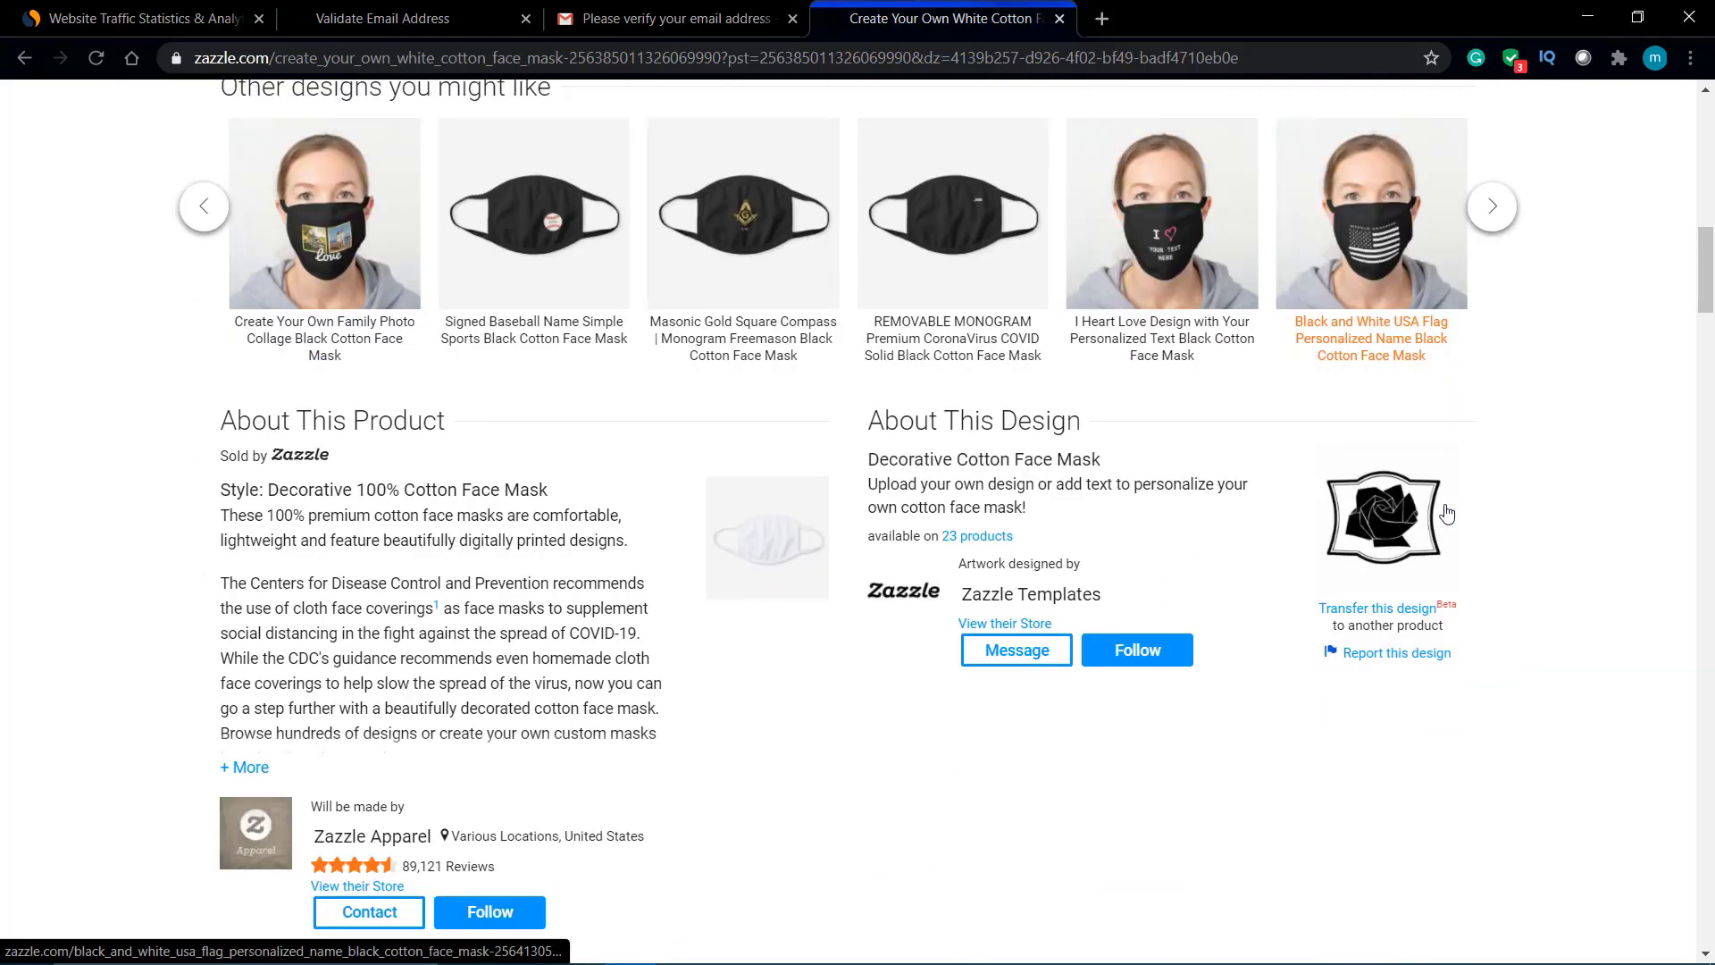
scroll(1449, 512, "down", 3)
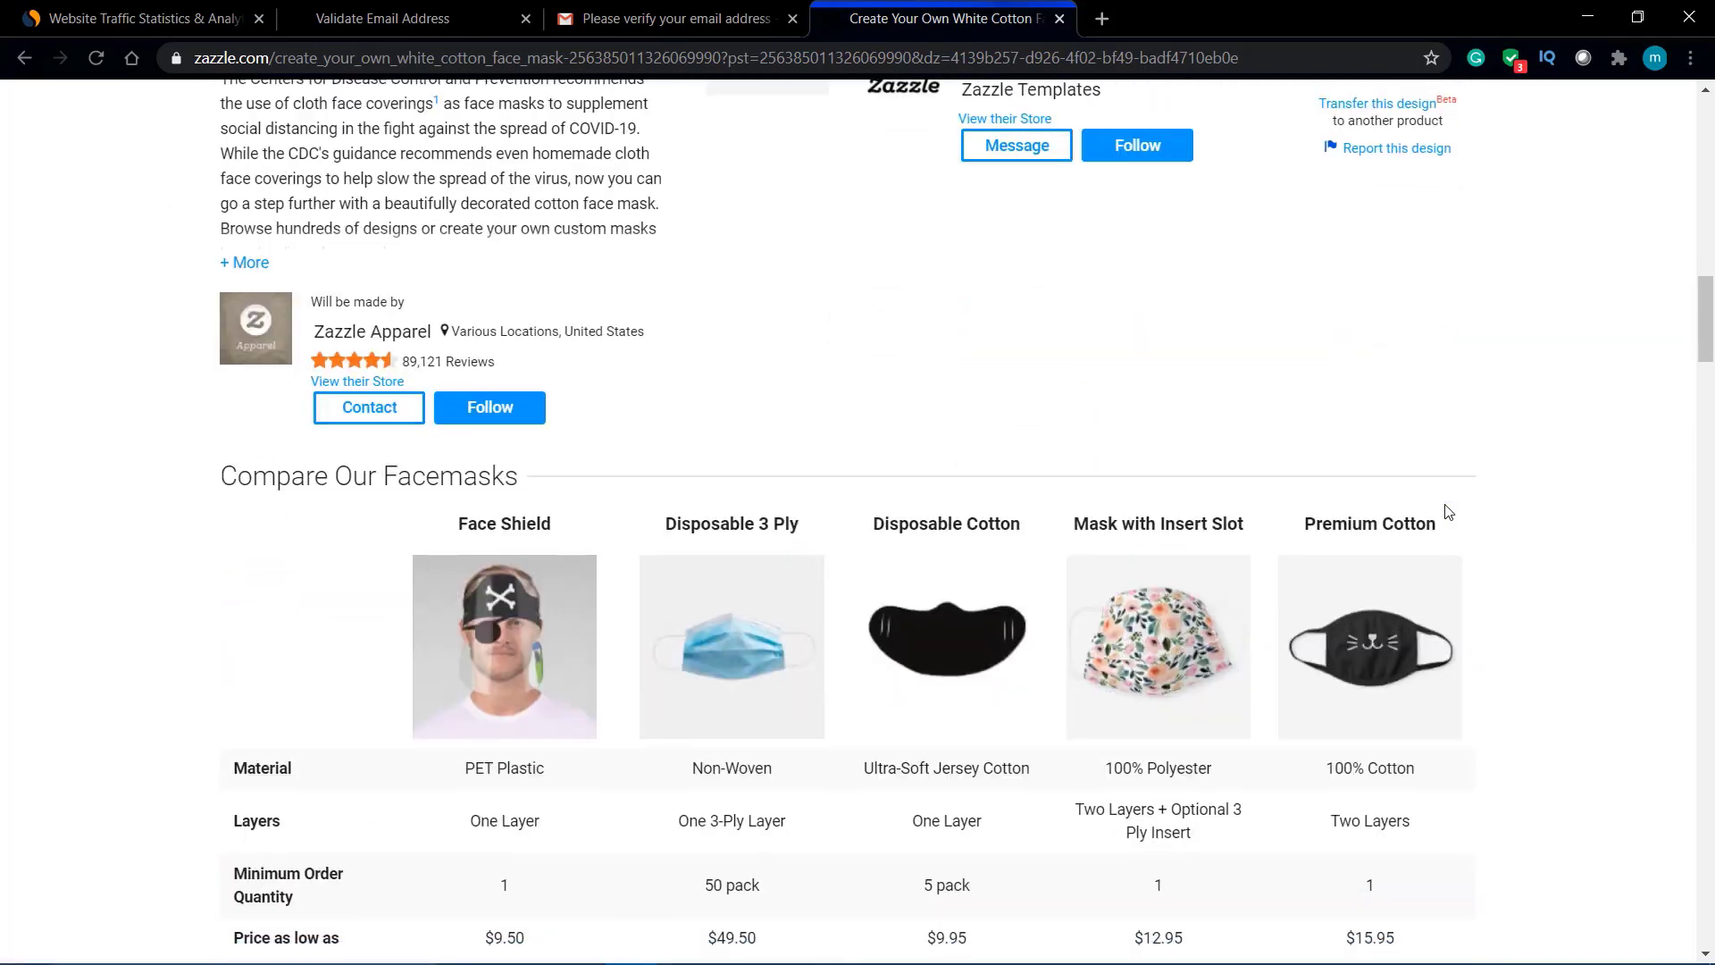
scroll(1449, 512, "down", 2)
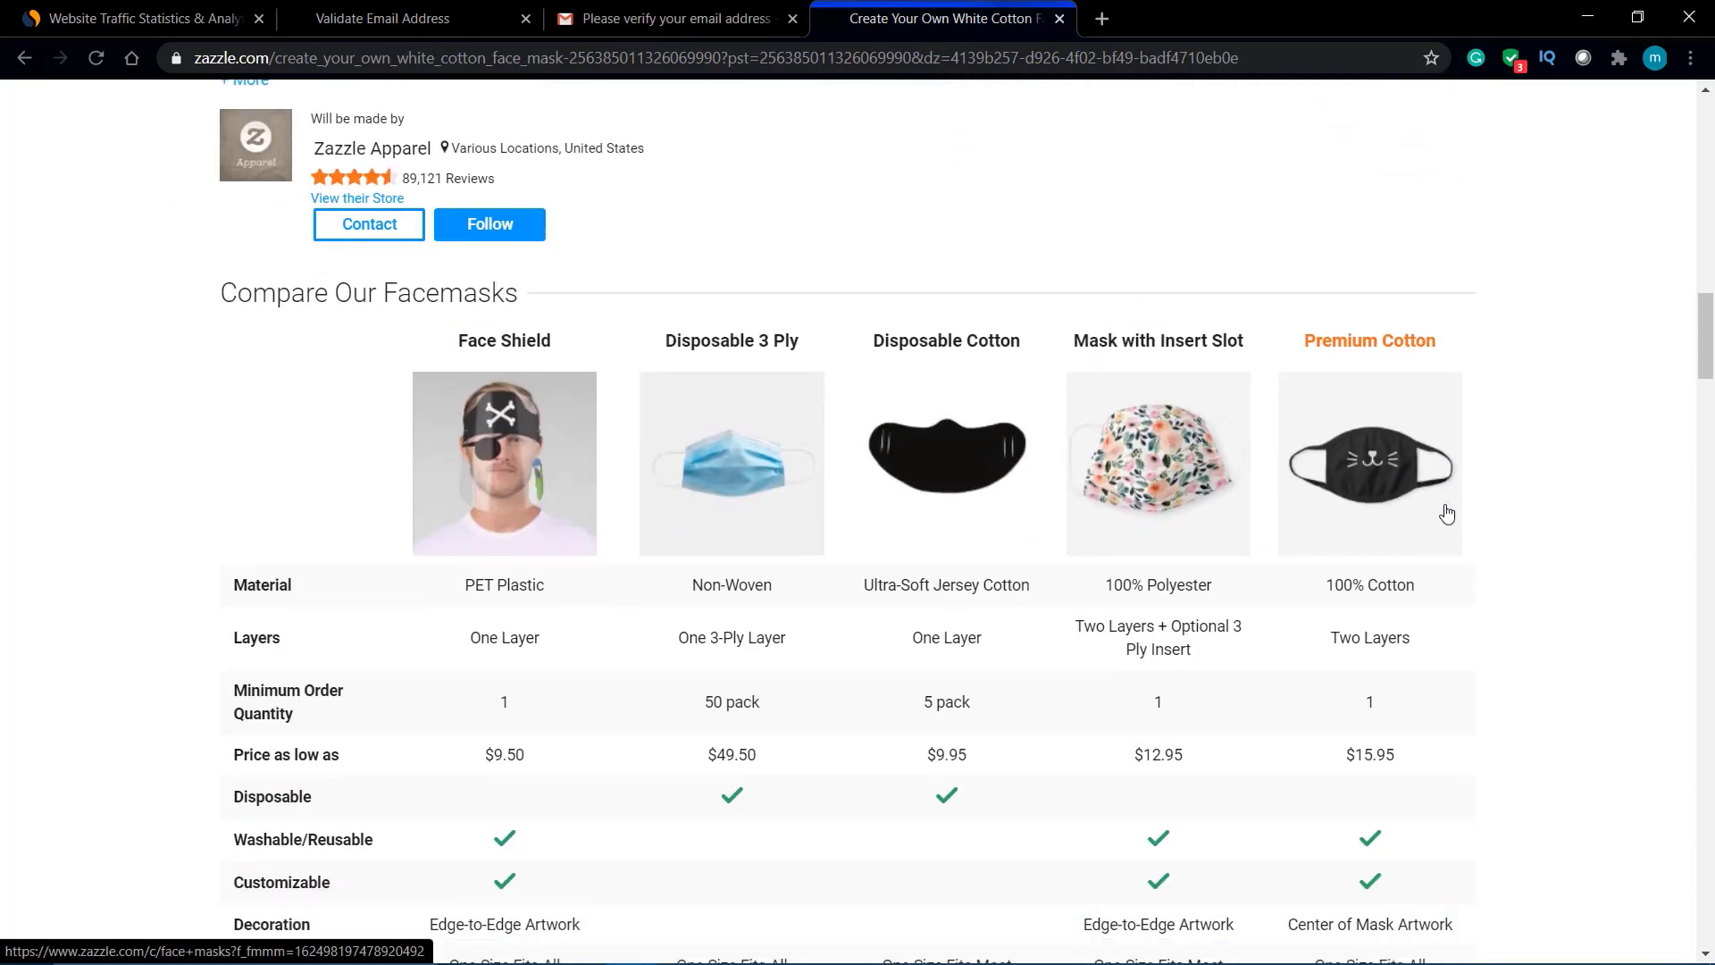
left_click(1447, 514)
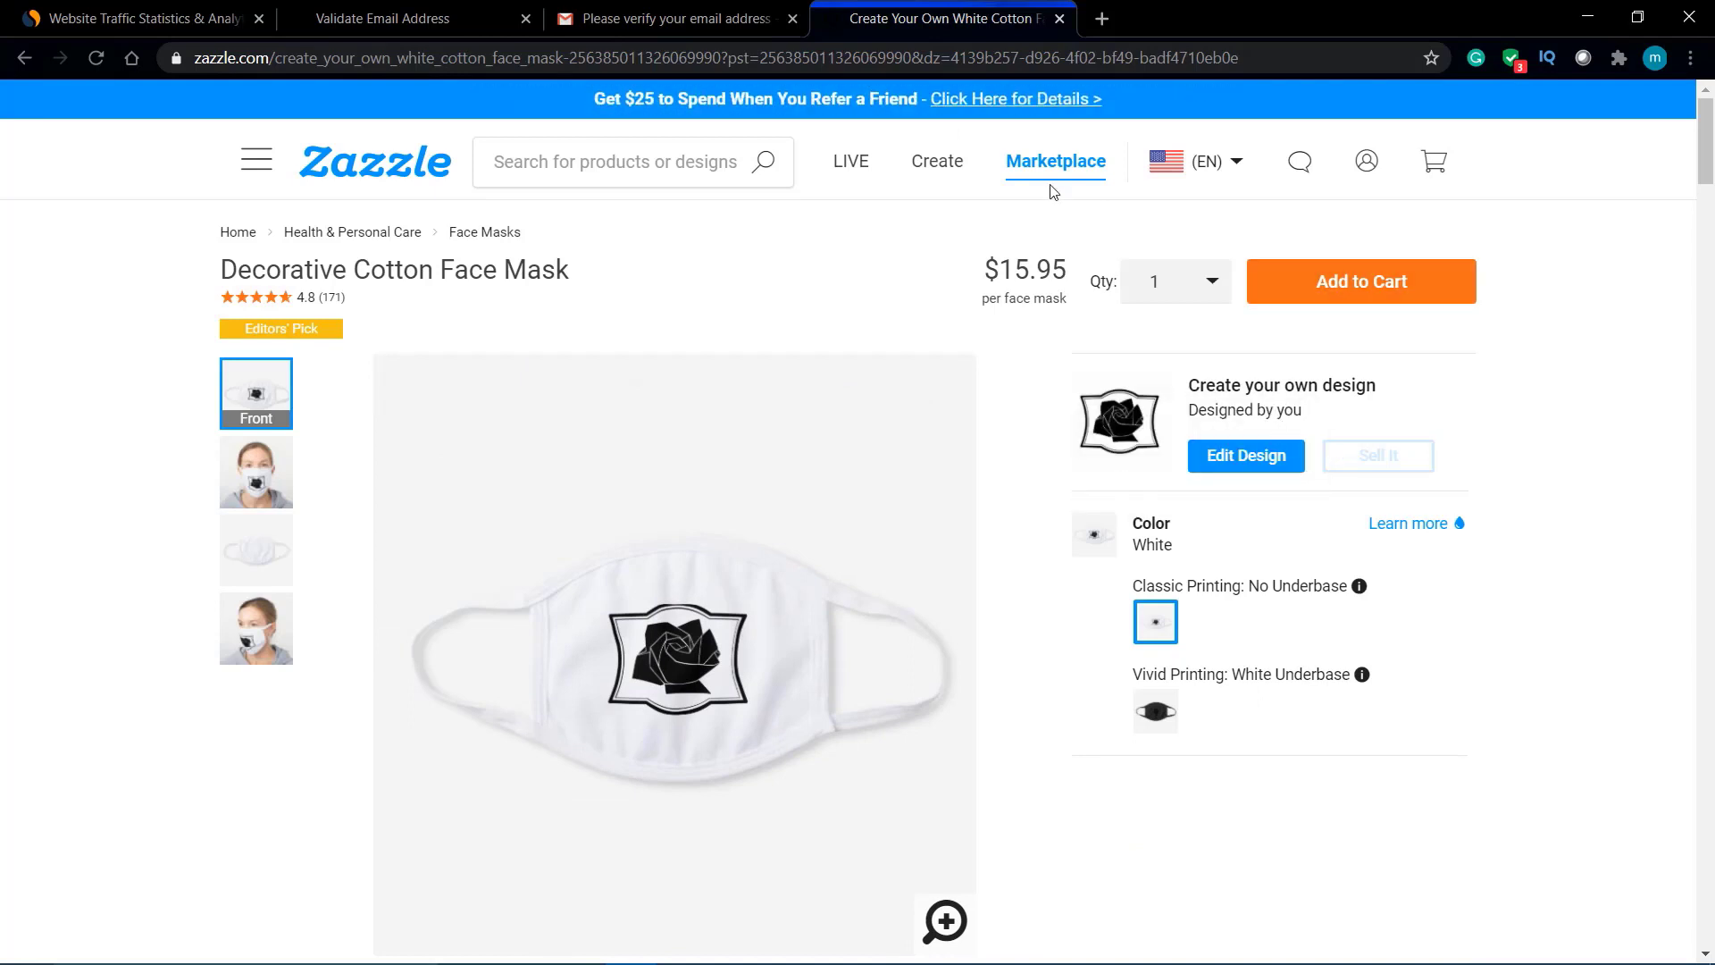
left_click(941, 169)
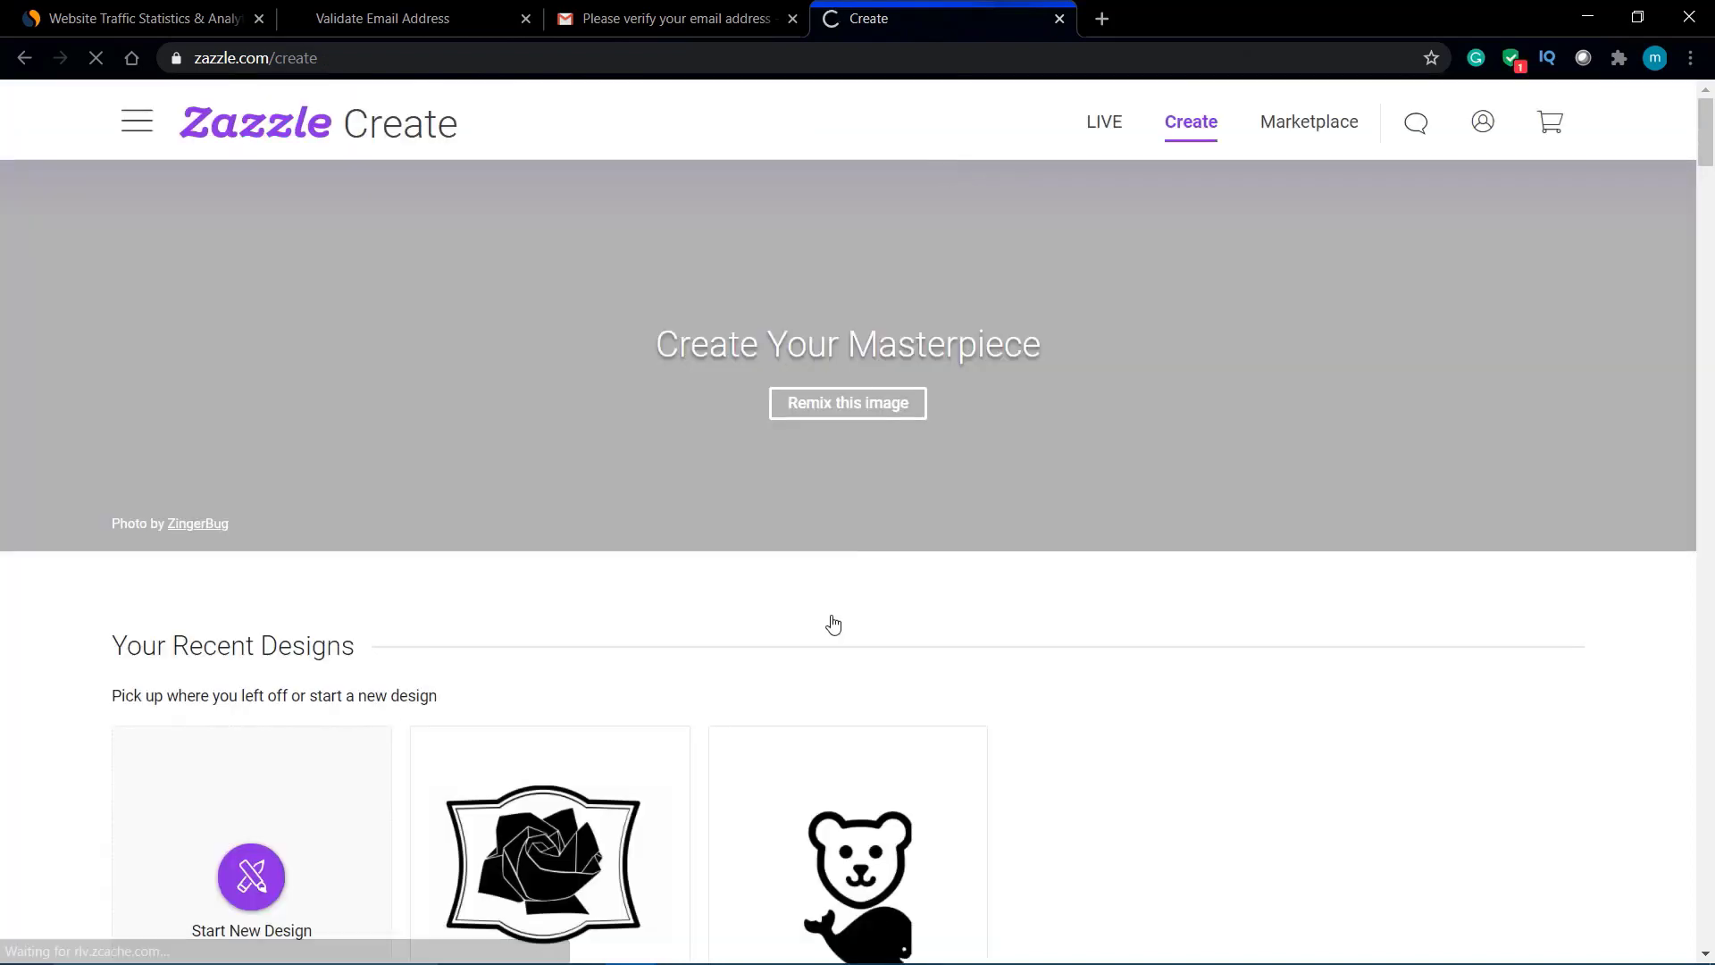
scroll(831, 625, "down", 2)
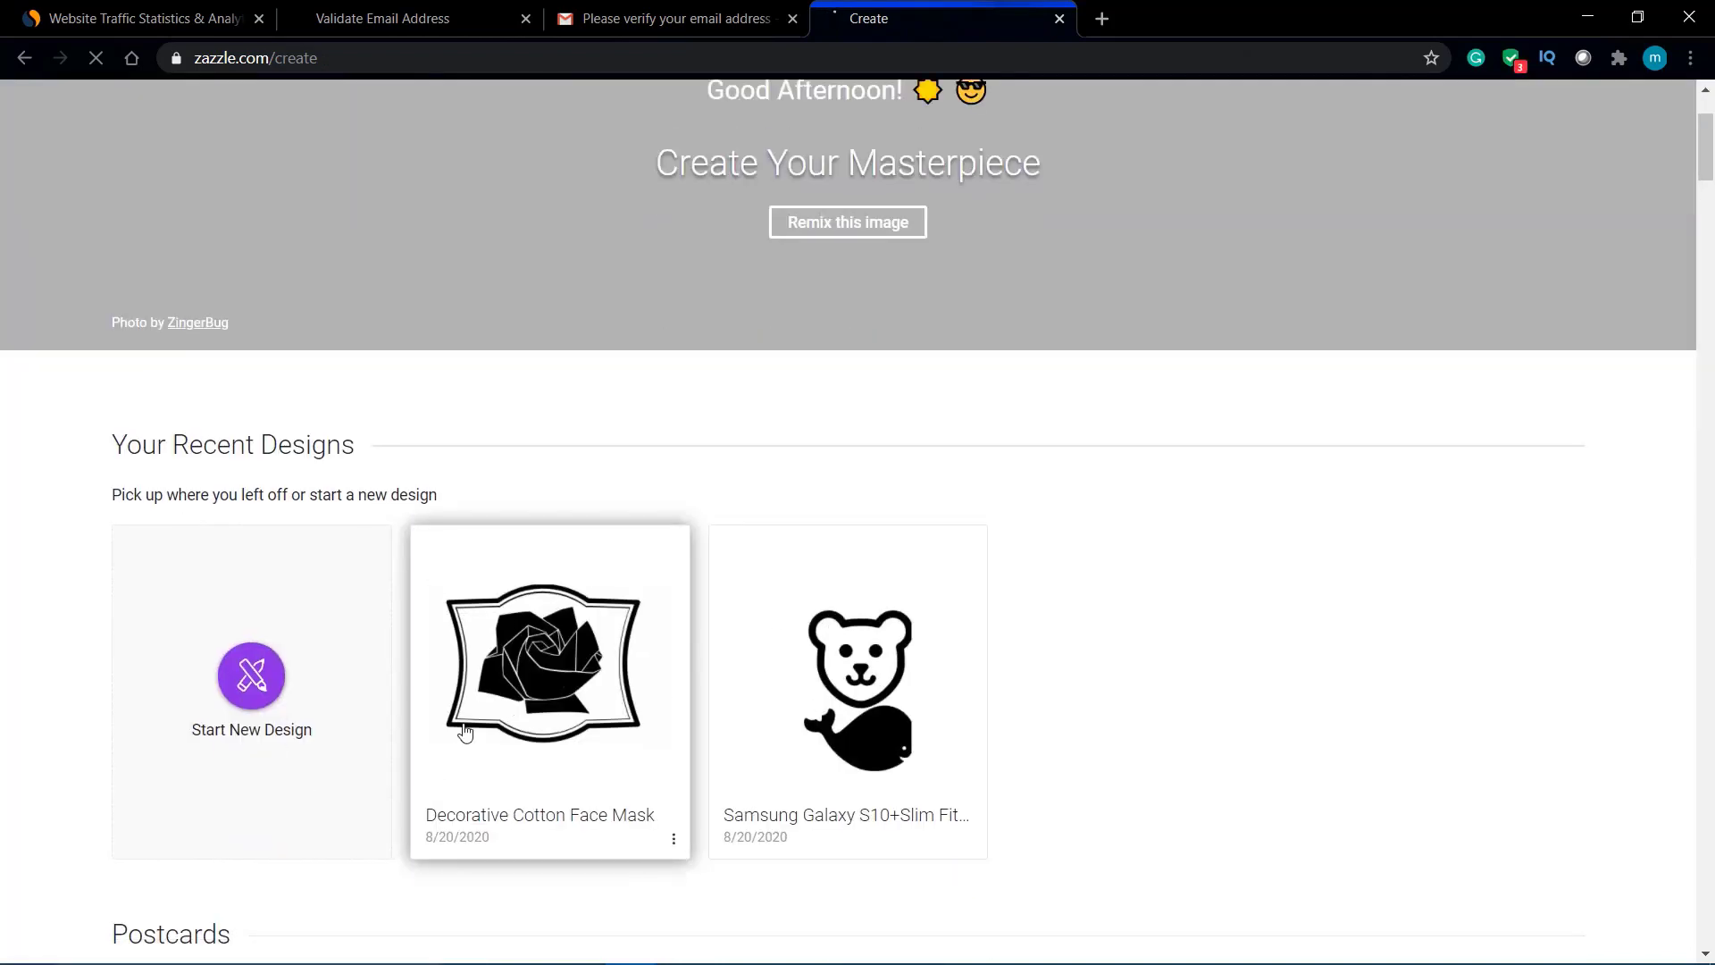
scroll(525, 688, "down", 5)
scroll(524, 688, "up", 8)
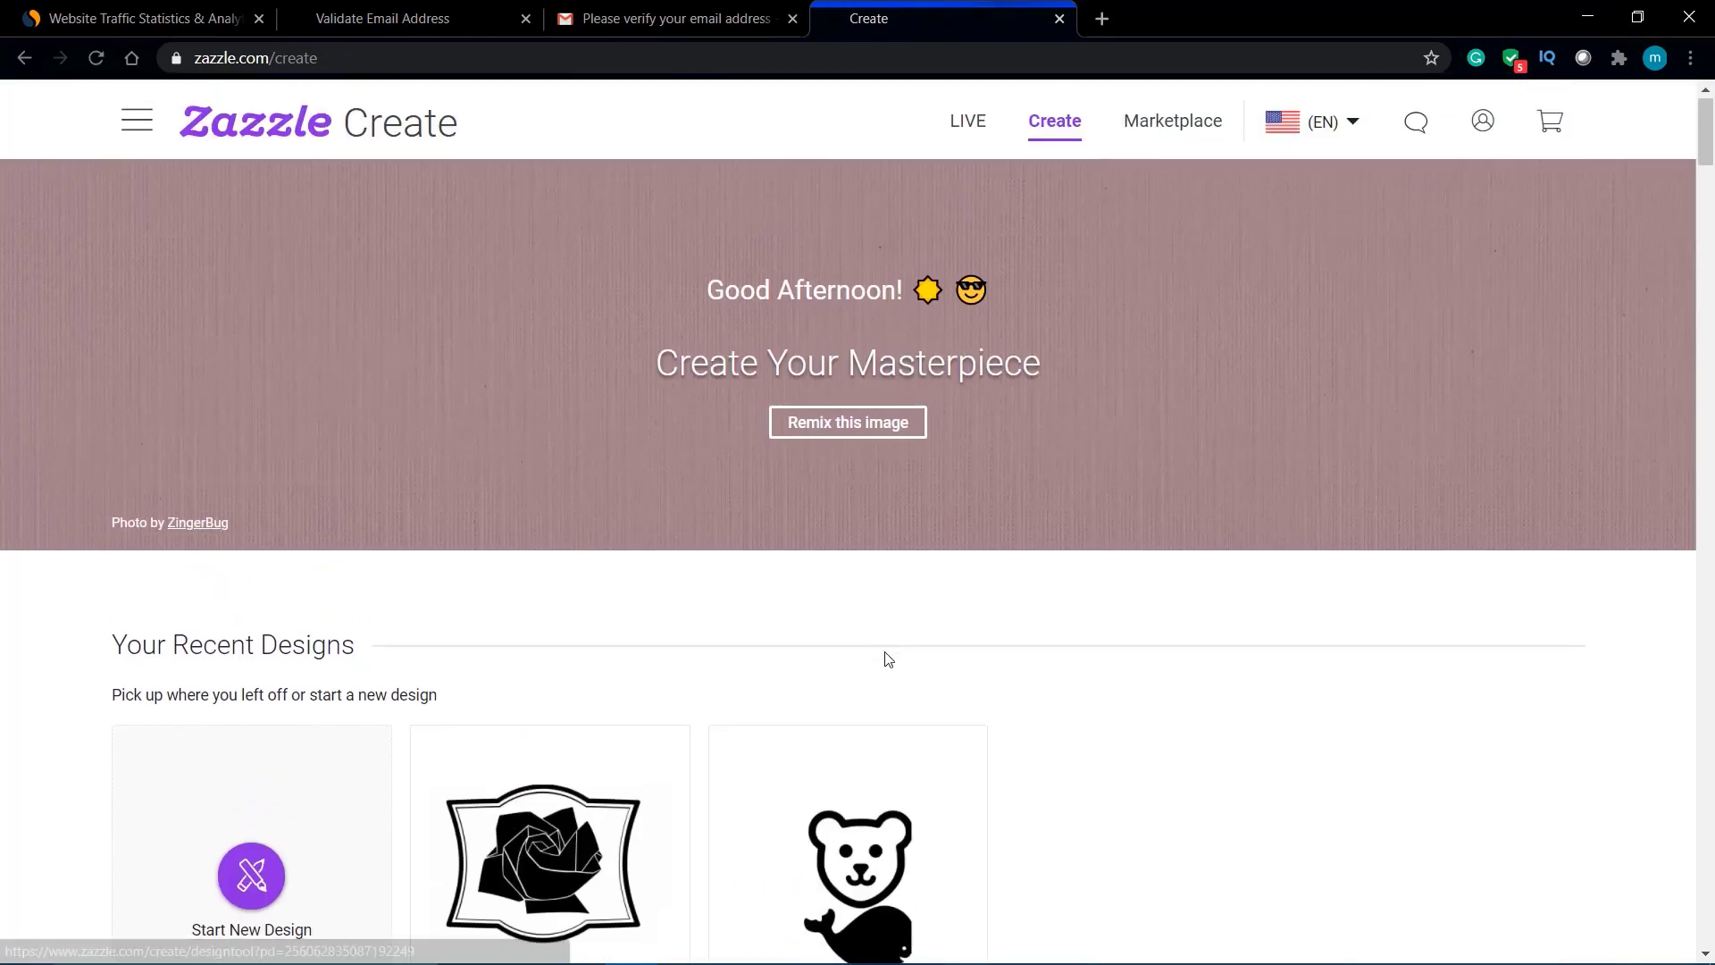
scroll(888, 660, "left", 5)
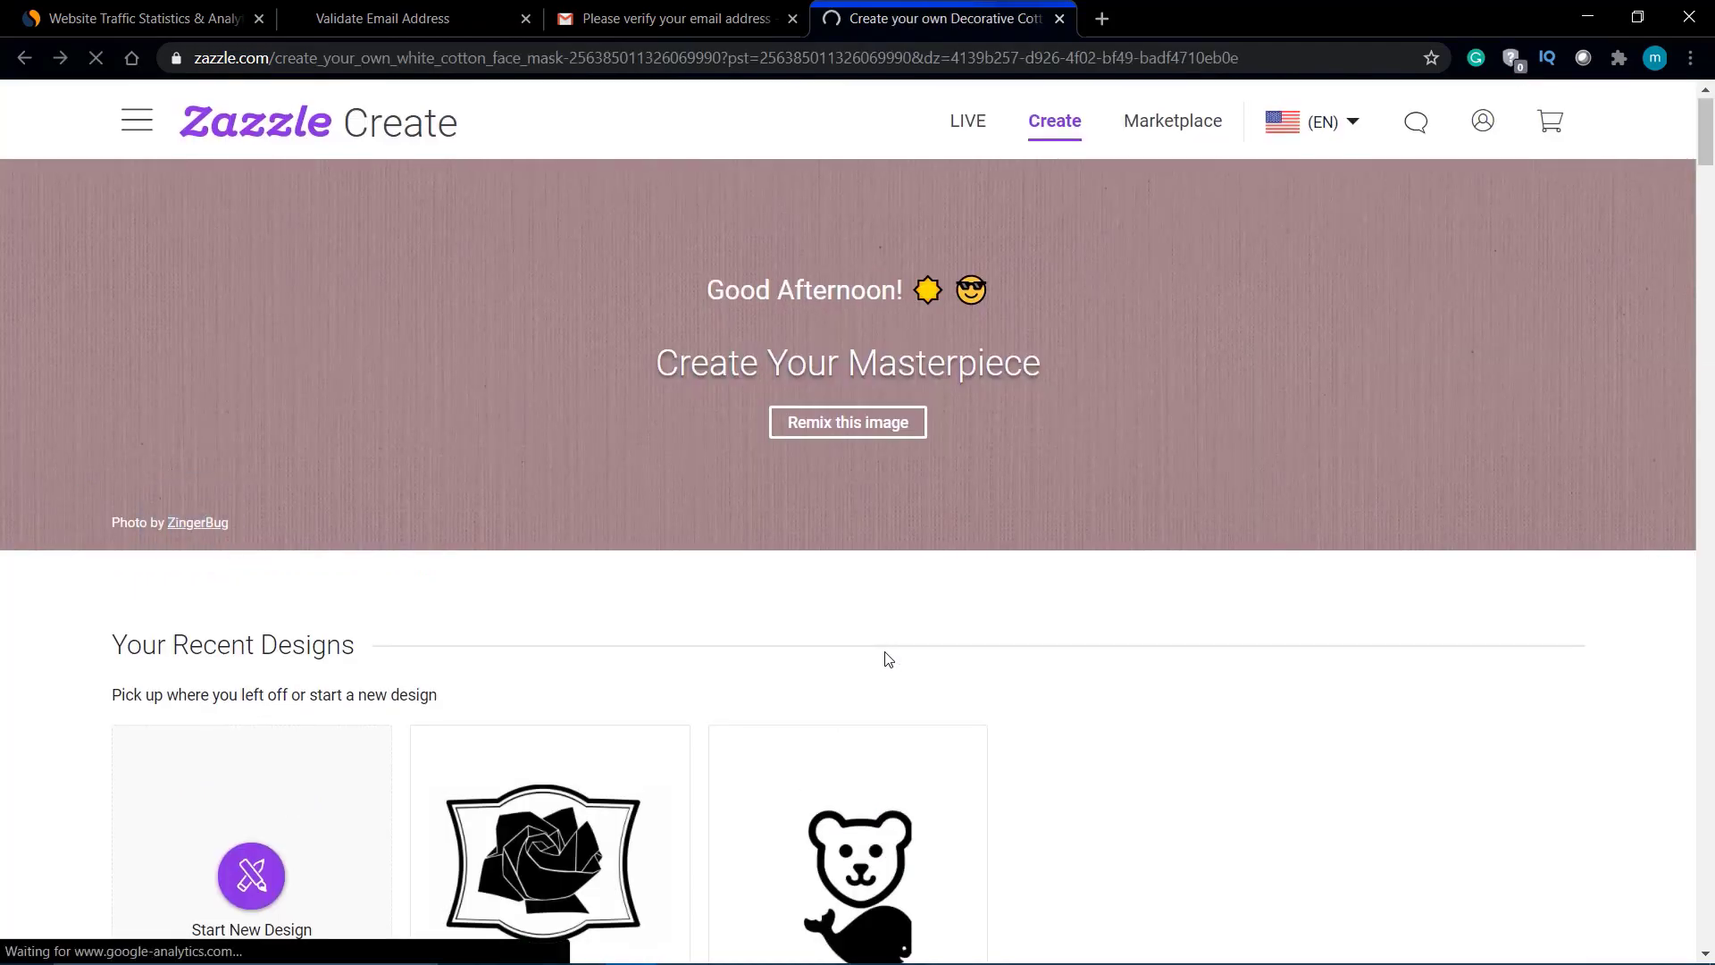
scroll(1049, 349, "up", 5)
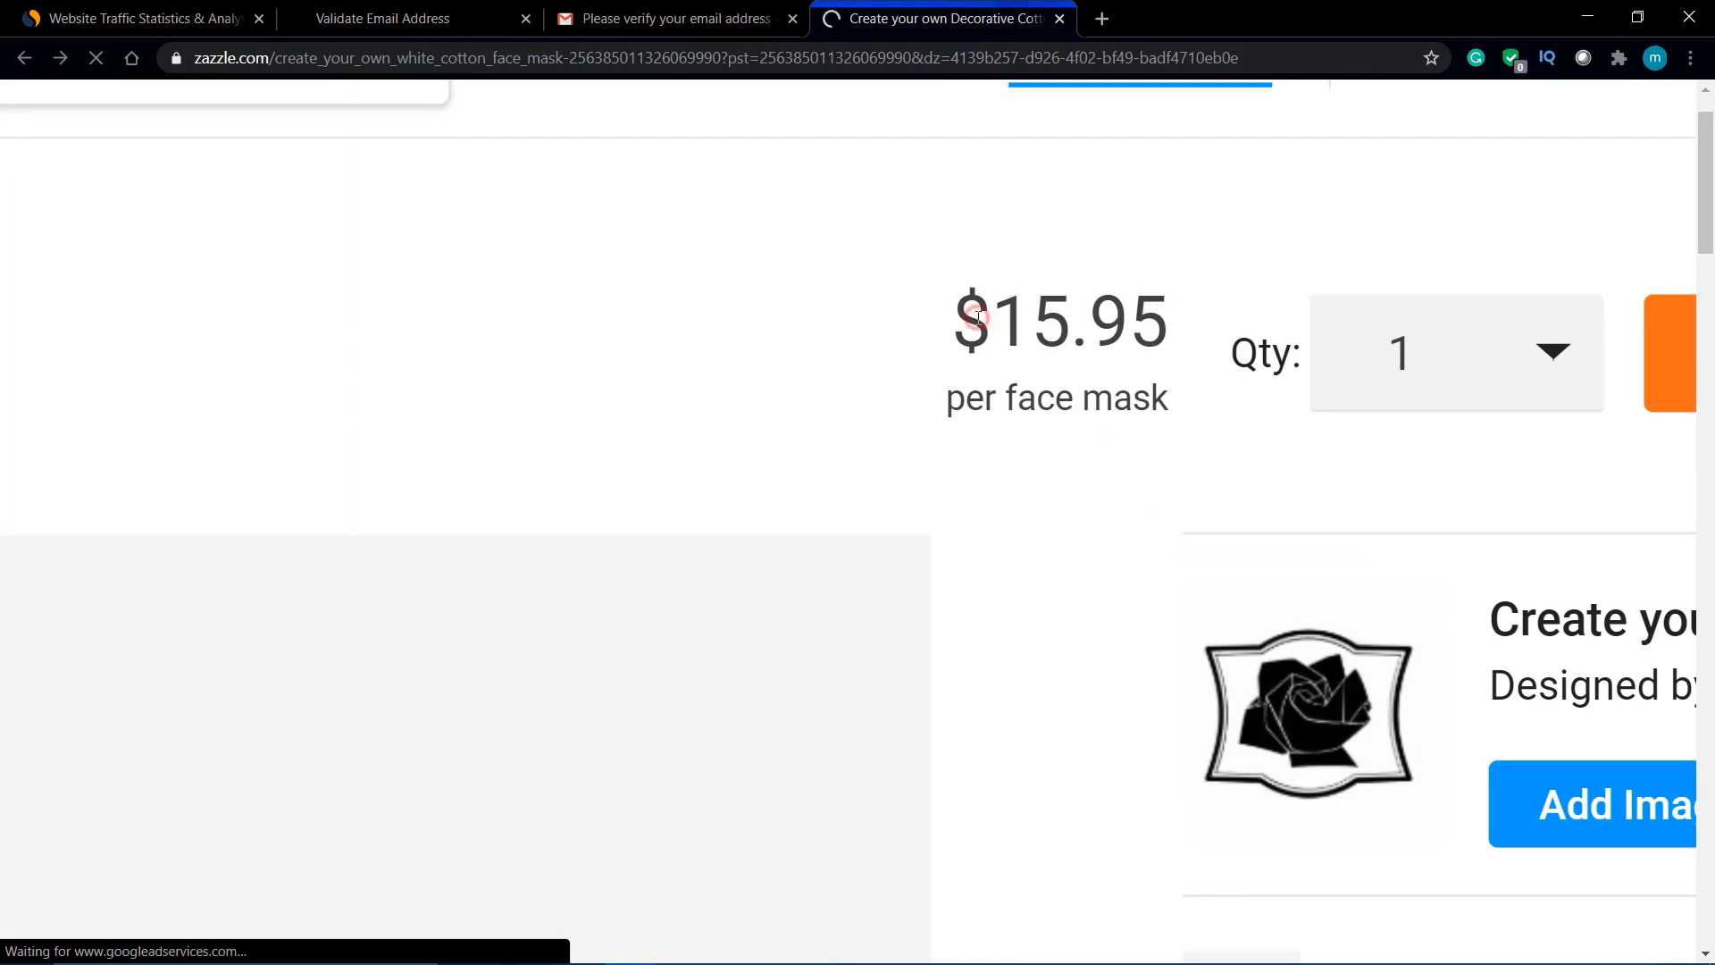
left_click_drag(978, 317, 1180, 319)
scroll(1181, 319, "down", 5)
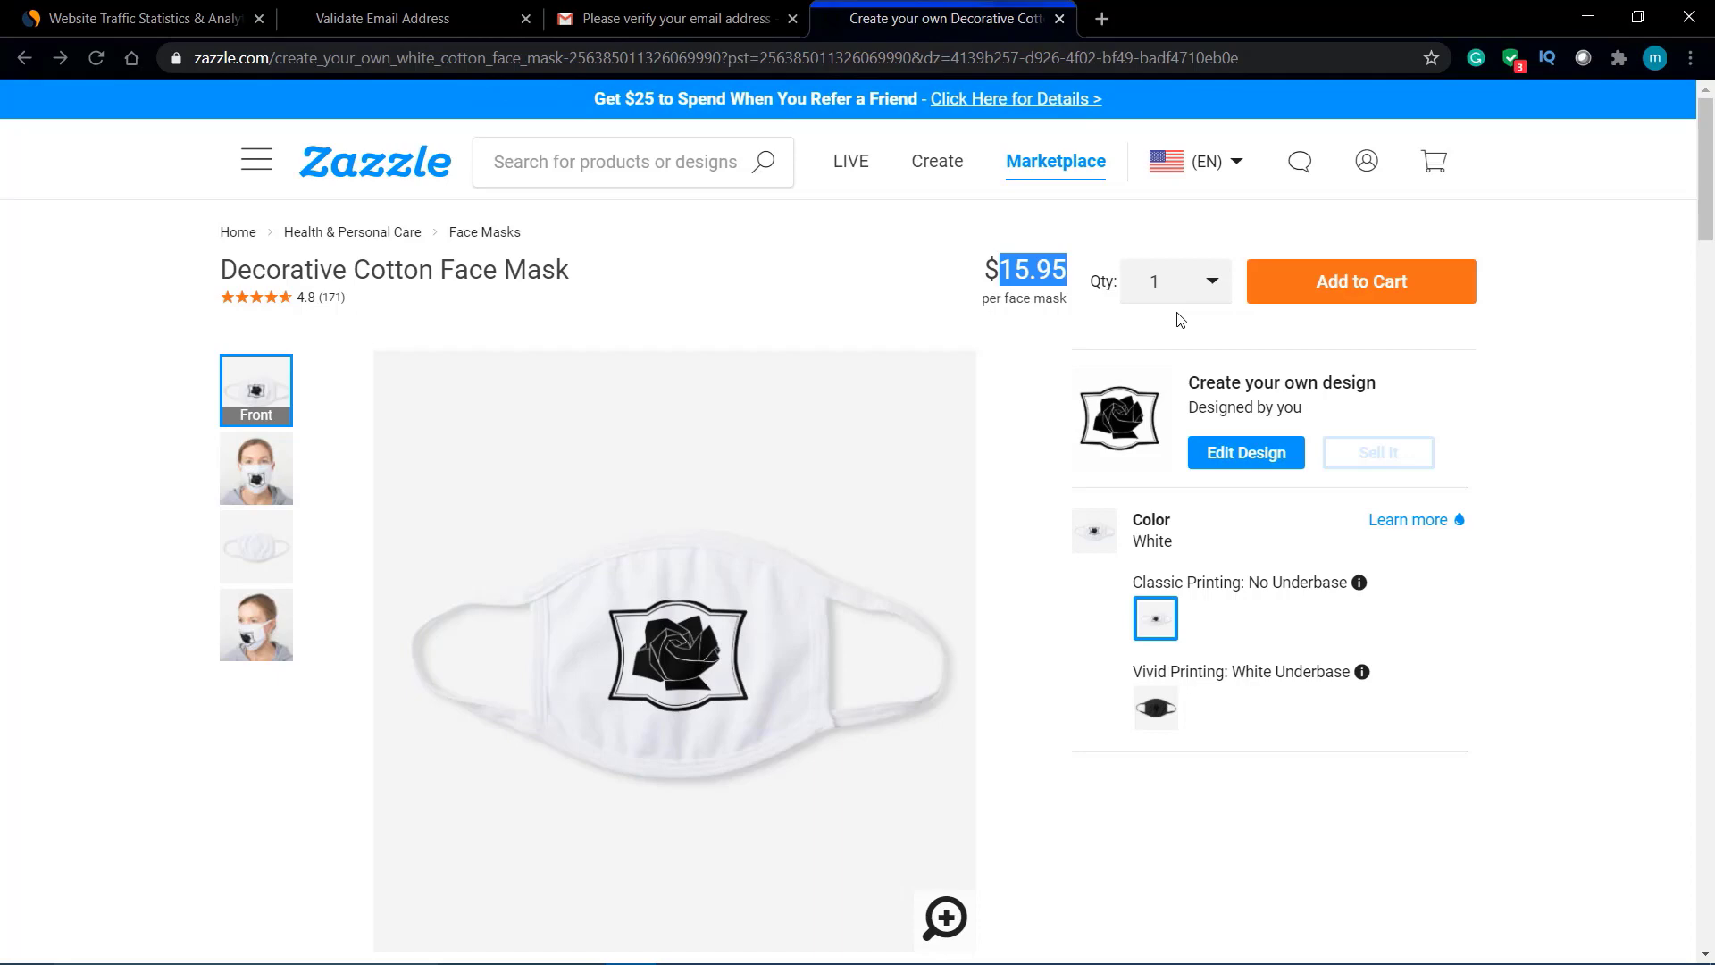
scroll(1286, 627, "down", 2)
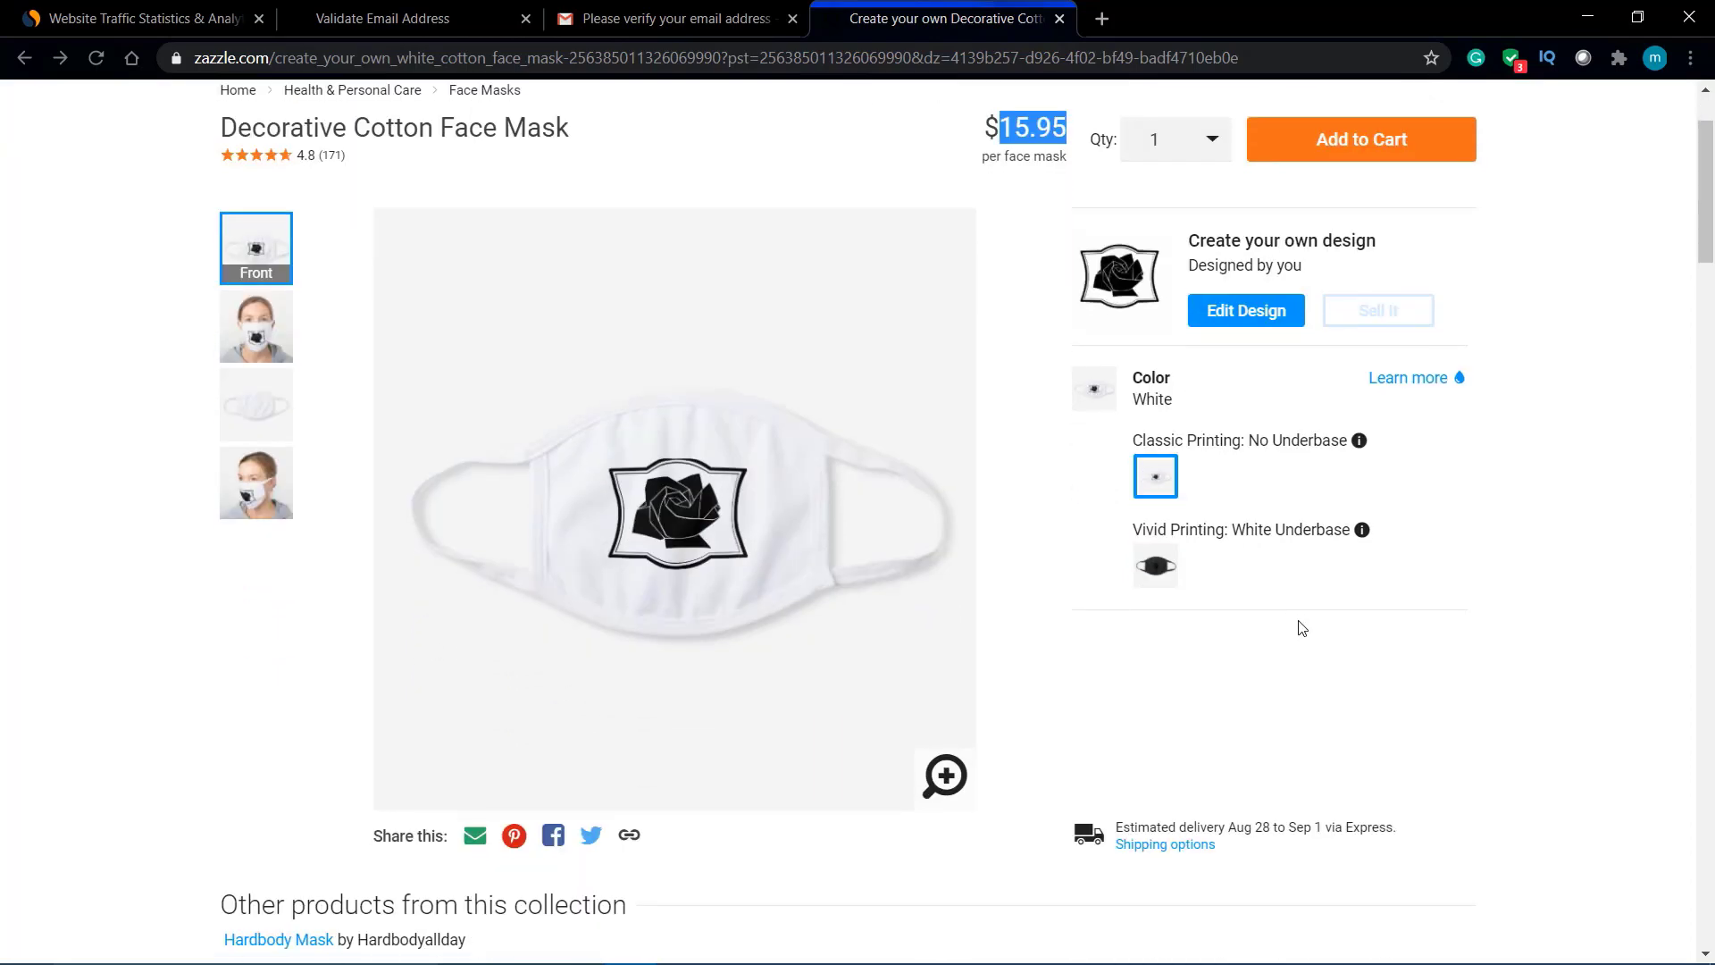
scroll(1299, 626, "down", 10)
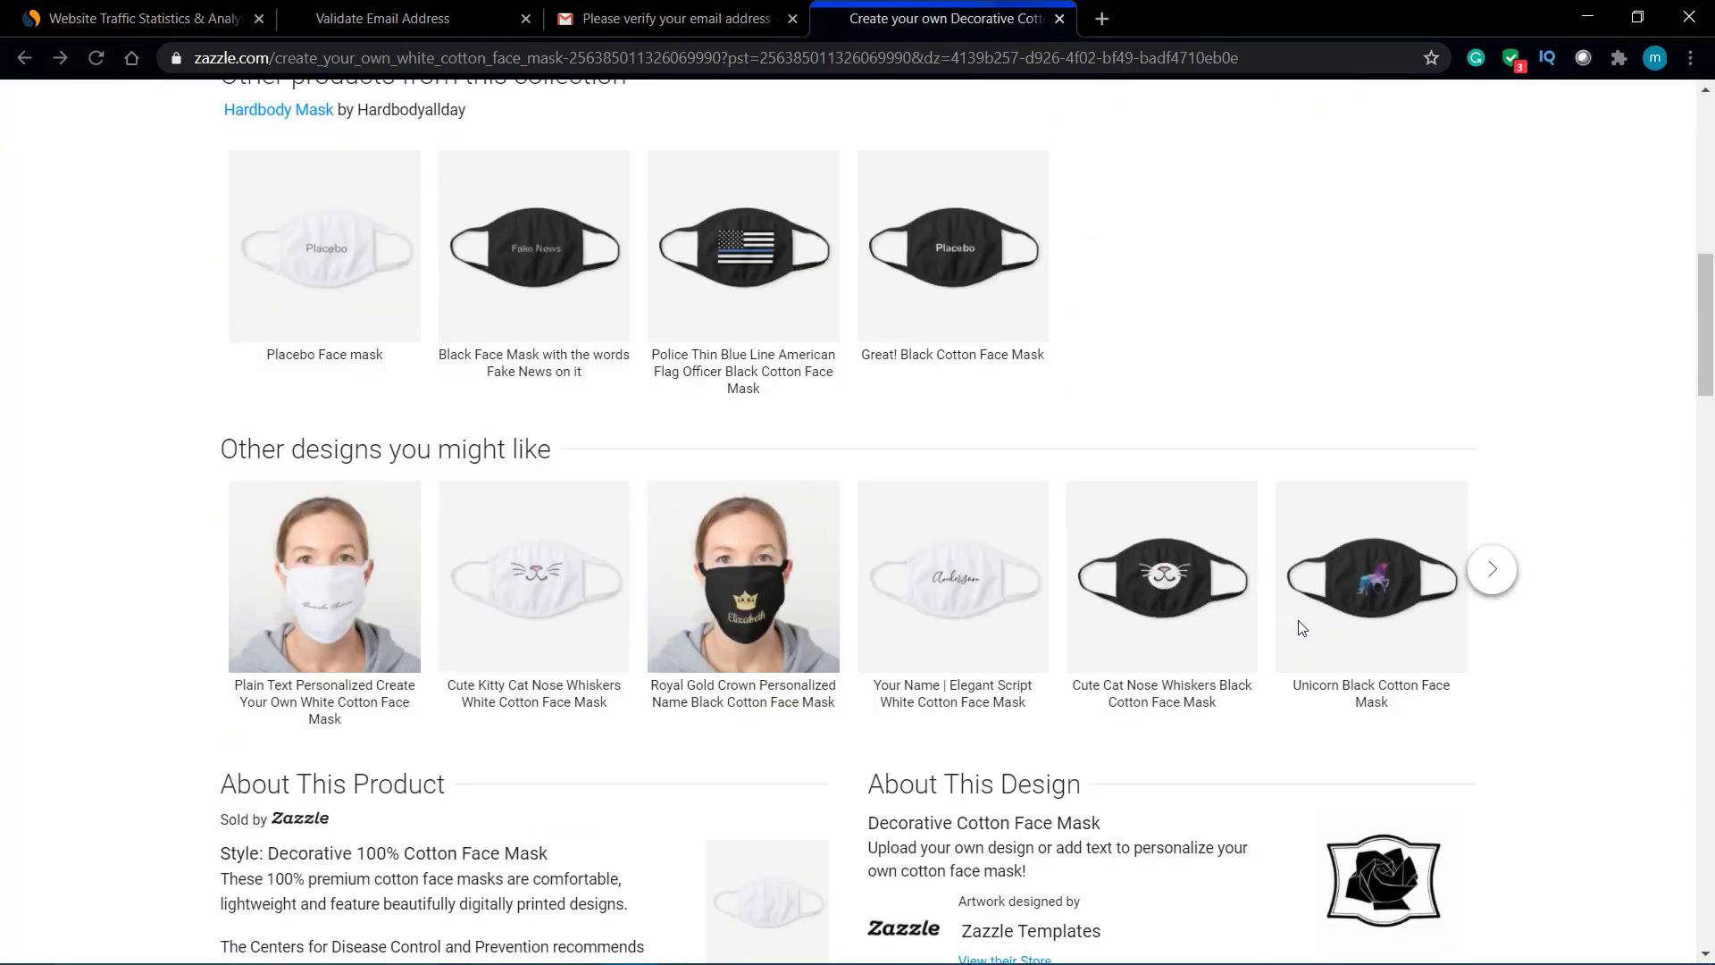
scroll(1298, 628, "up", 13)
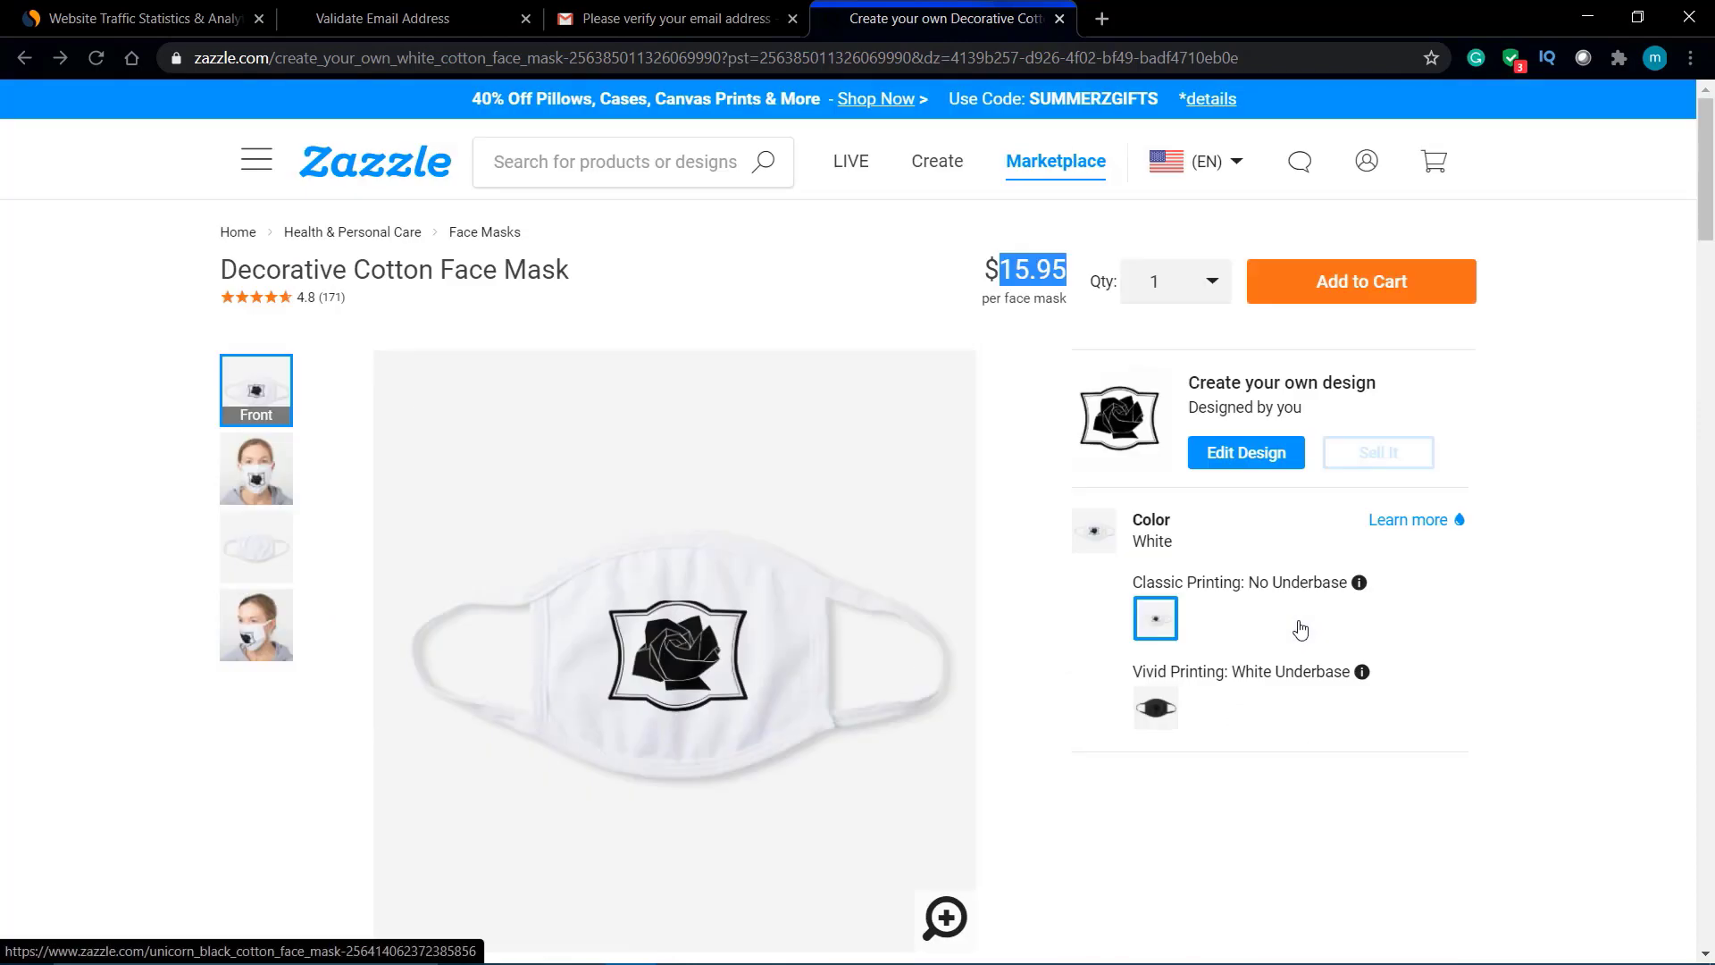
Step: Check the shopping cart, then open the Abcd_Store storefront and view its collections
left_click(1429, 165)
mouse_move(1382, 170)
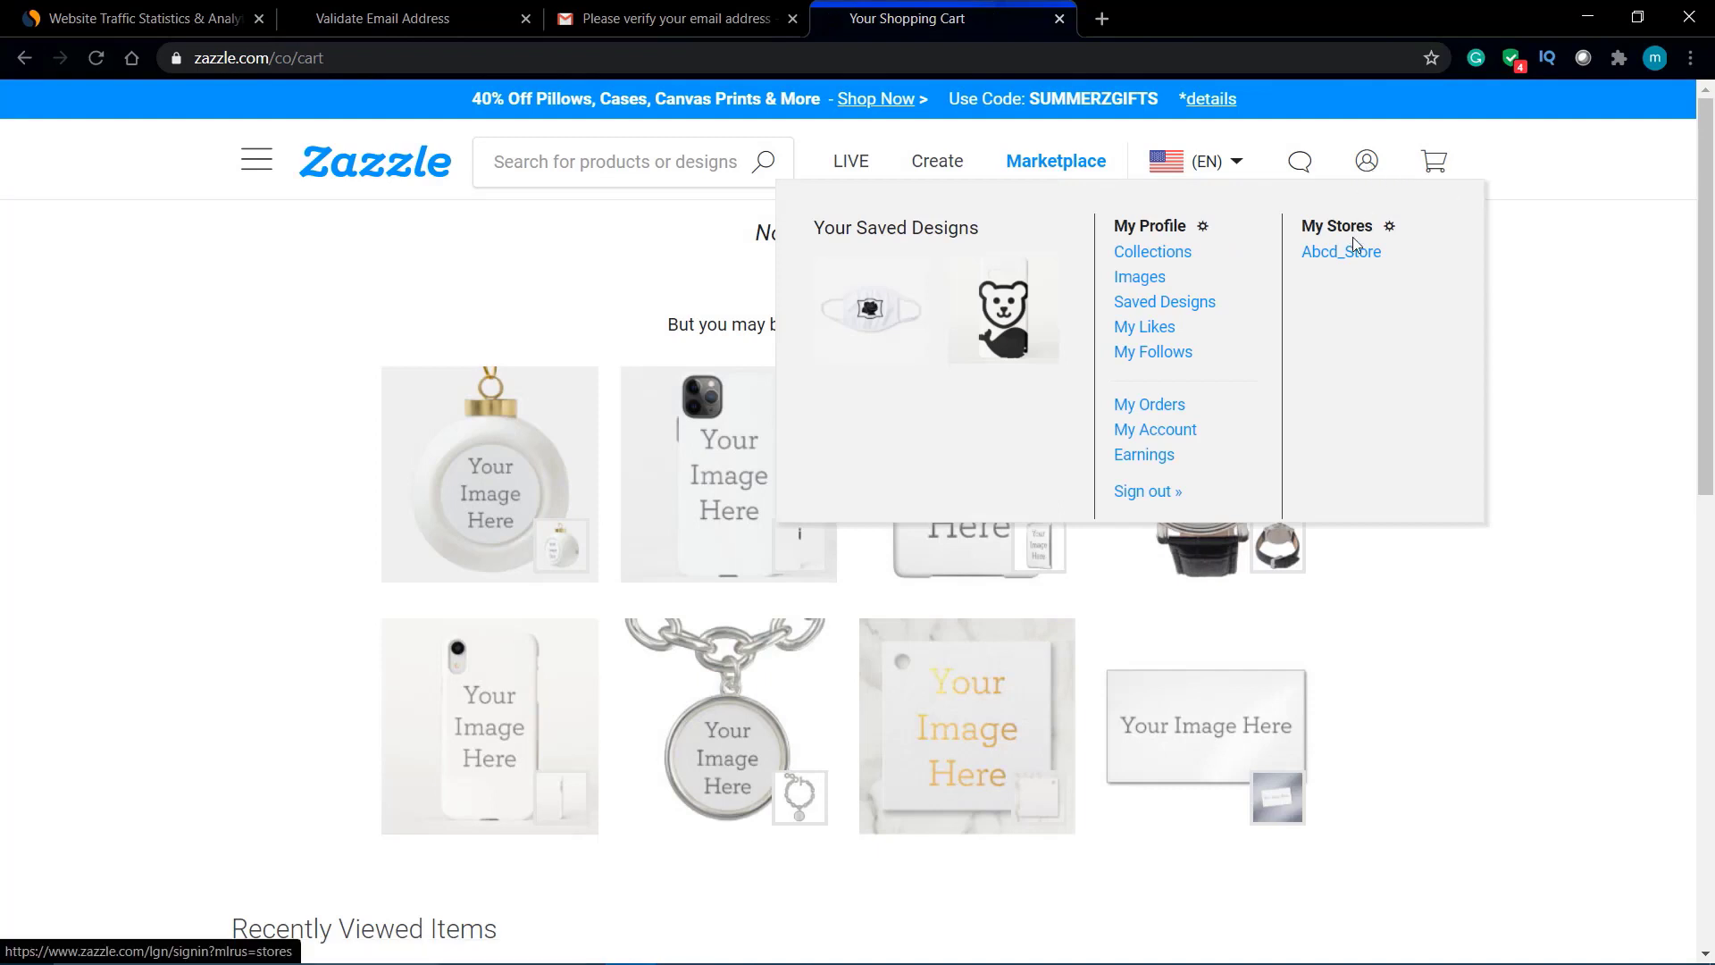
left_click(1353, 254)
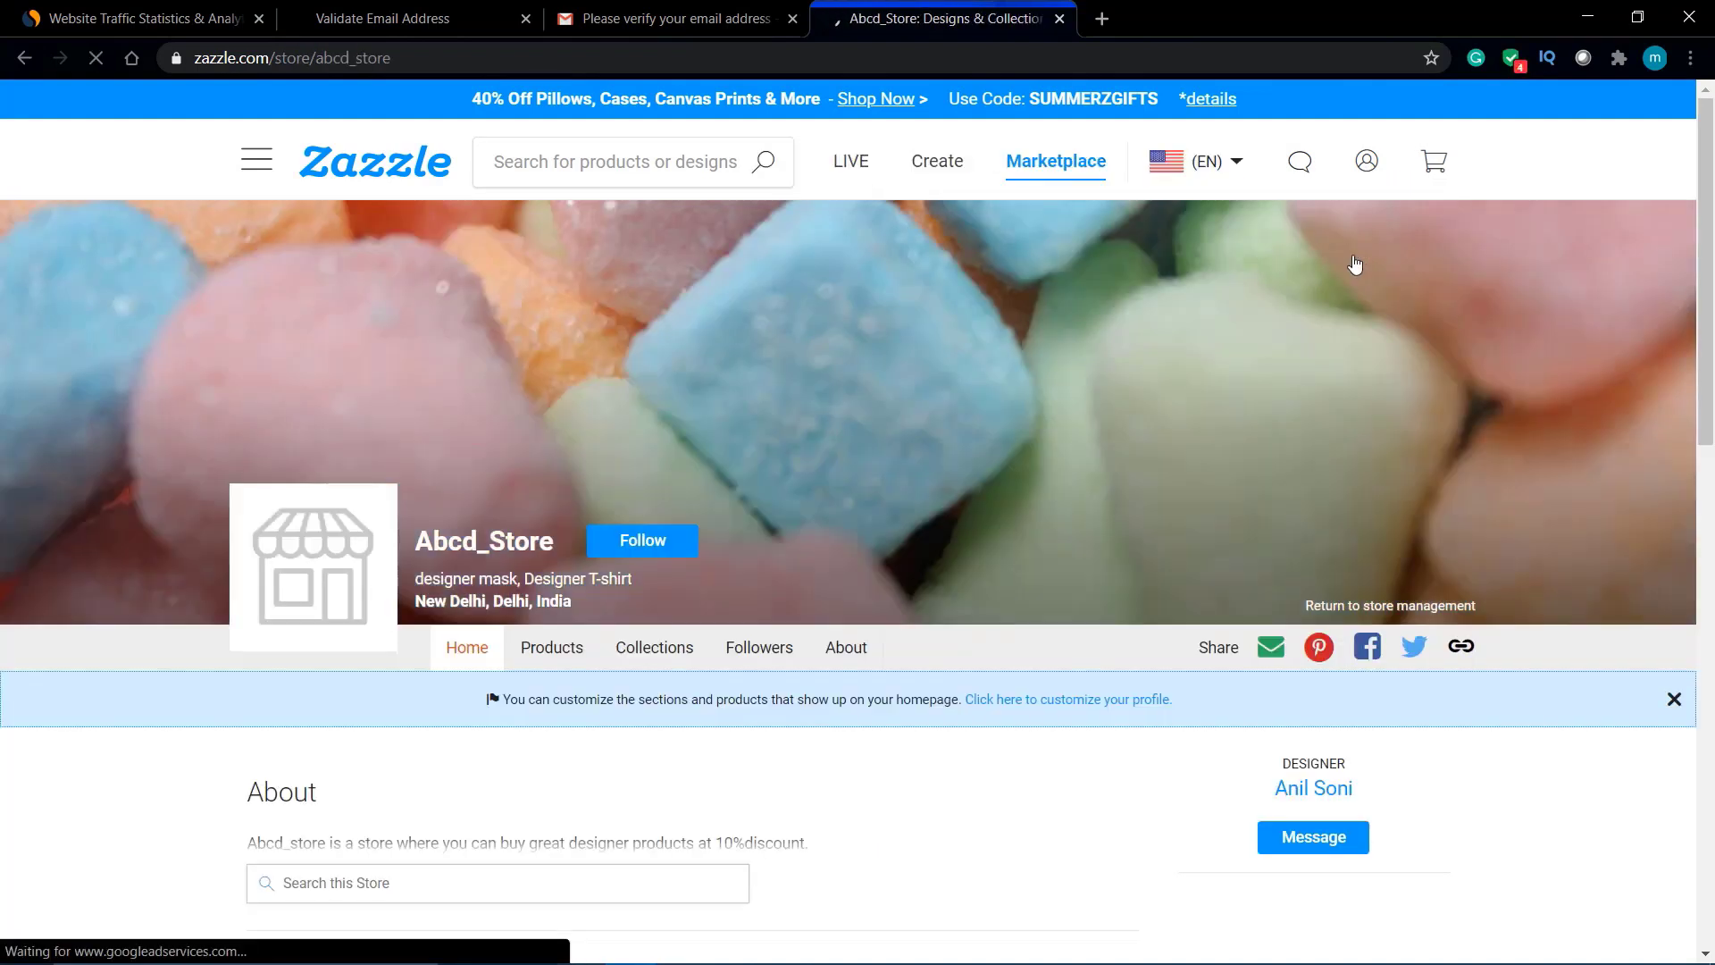
scroll(1354, 265, "down", 5)
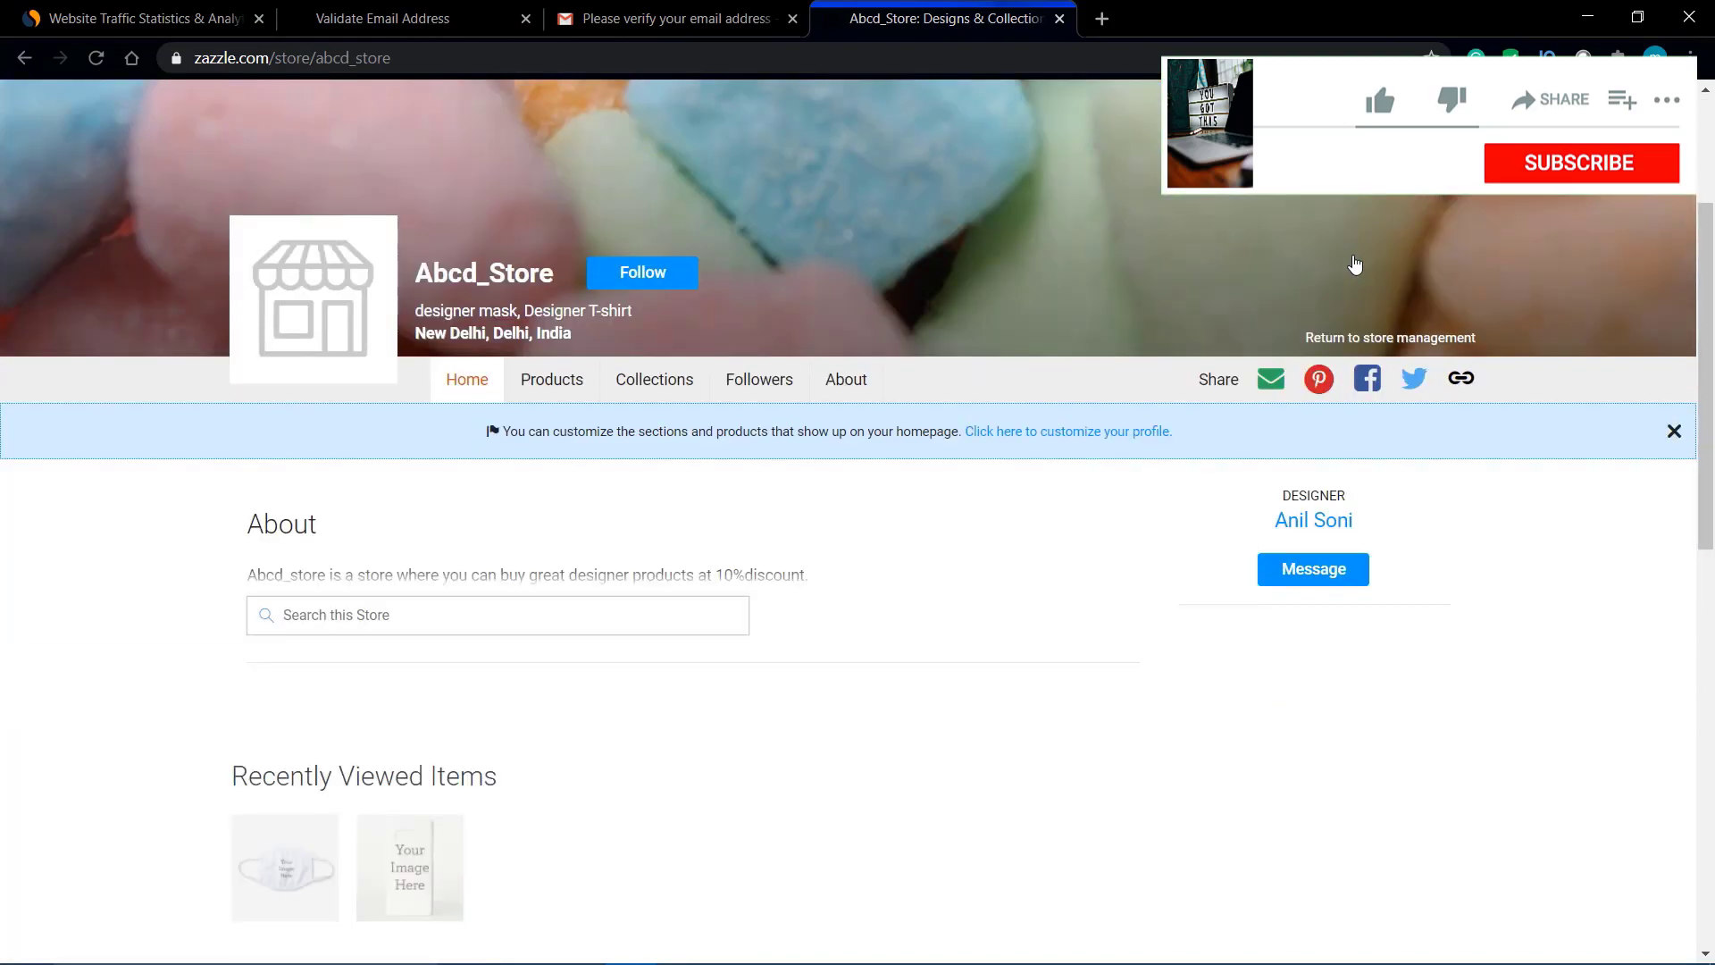
scroll(1354, 265, "down", 1)
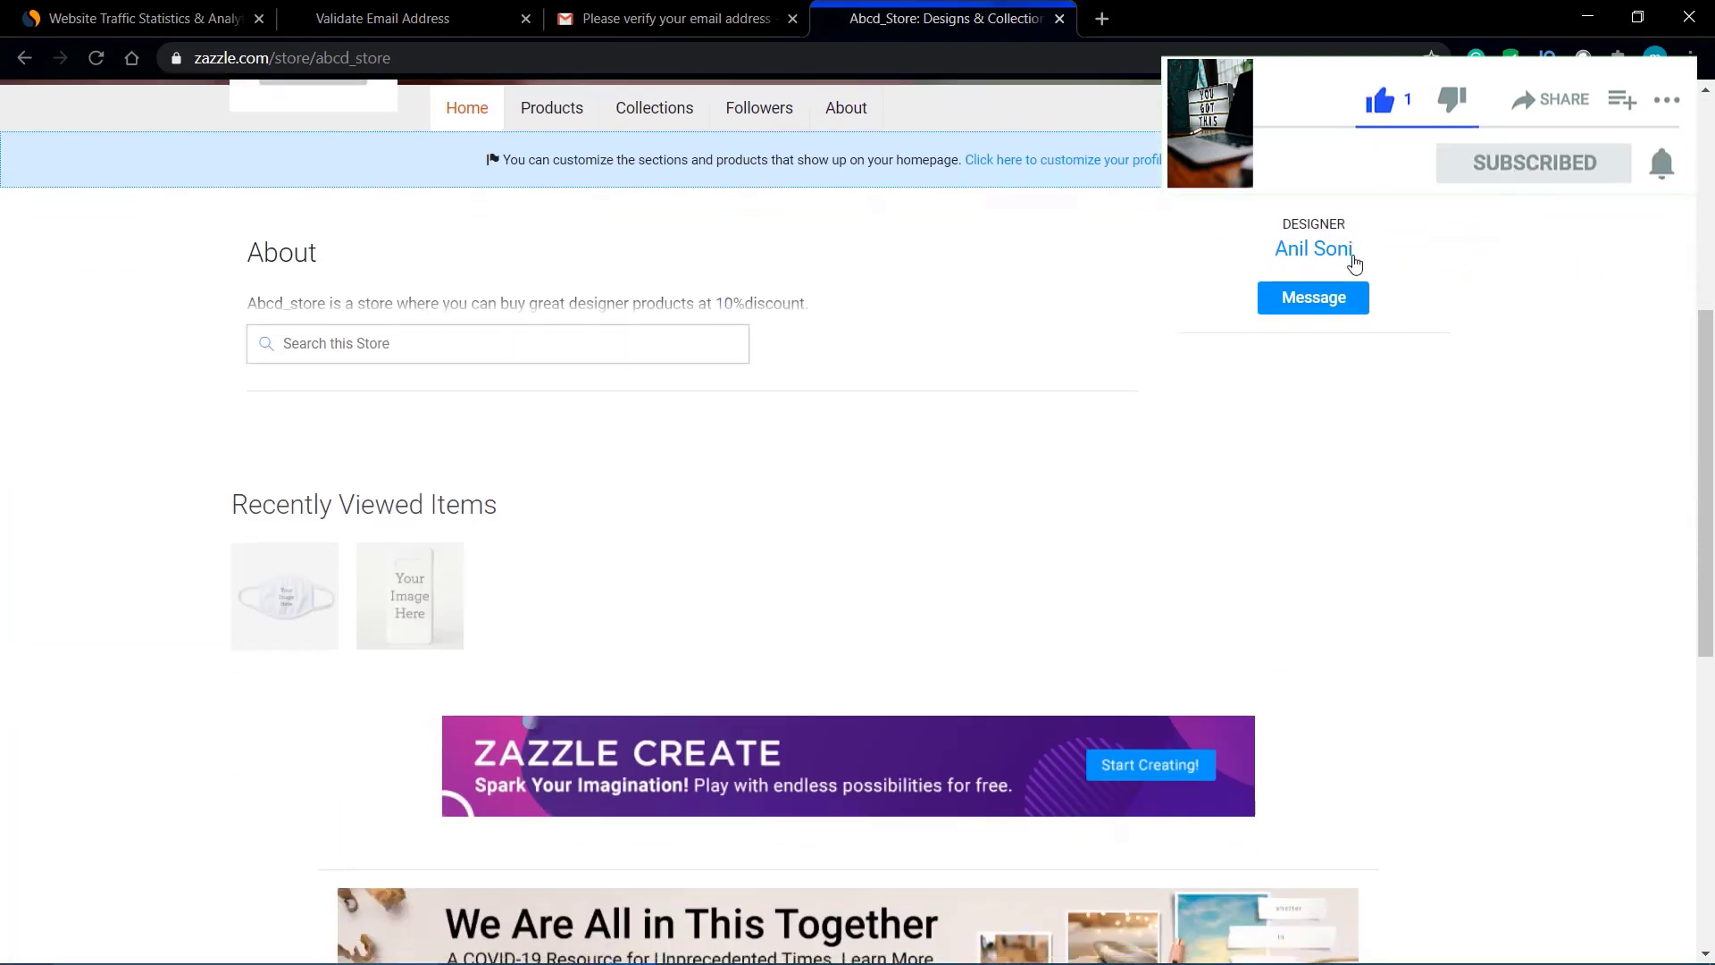
scroll(1354, 265, "up", 6)
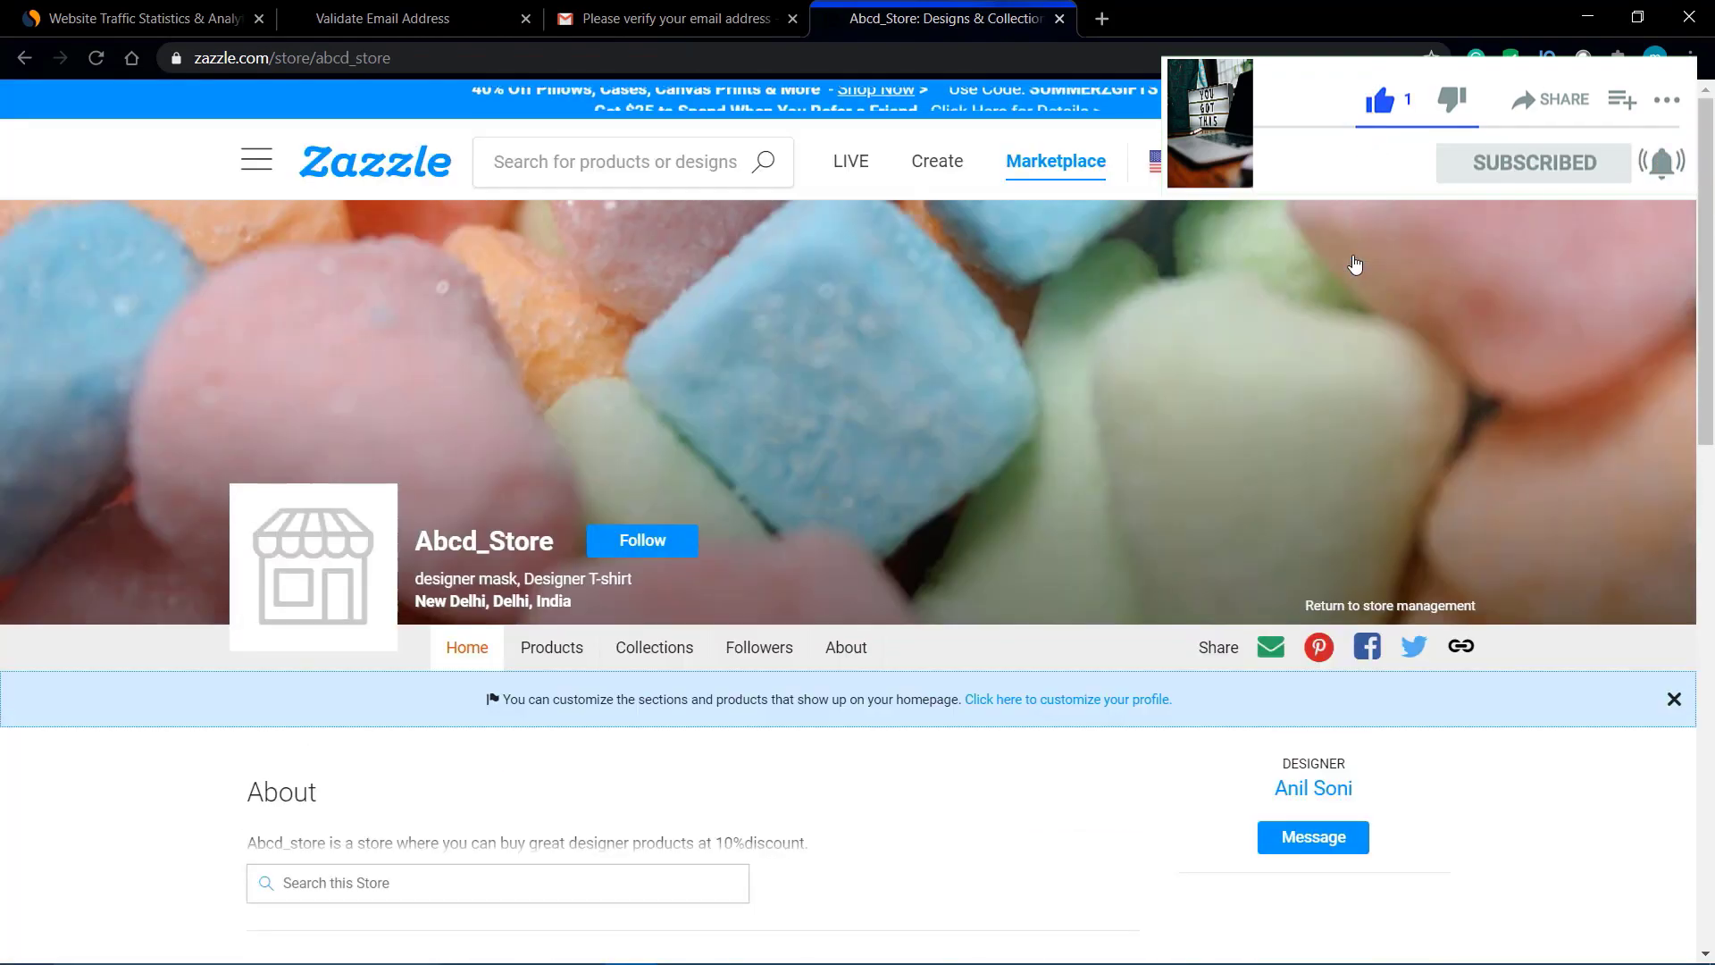
left_click(695, 650)
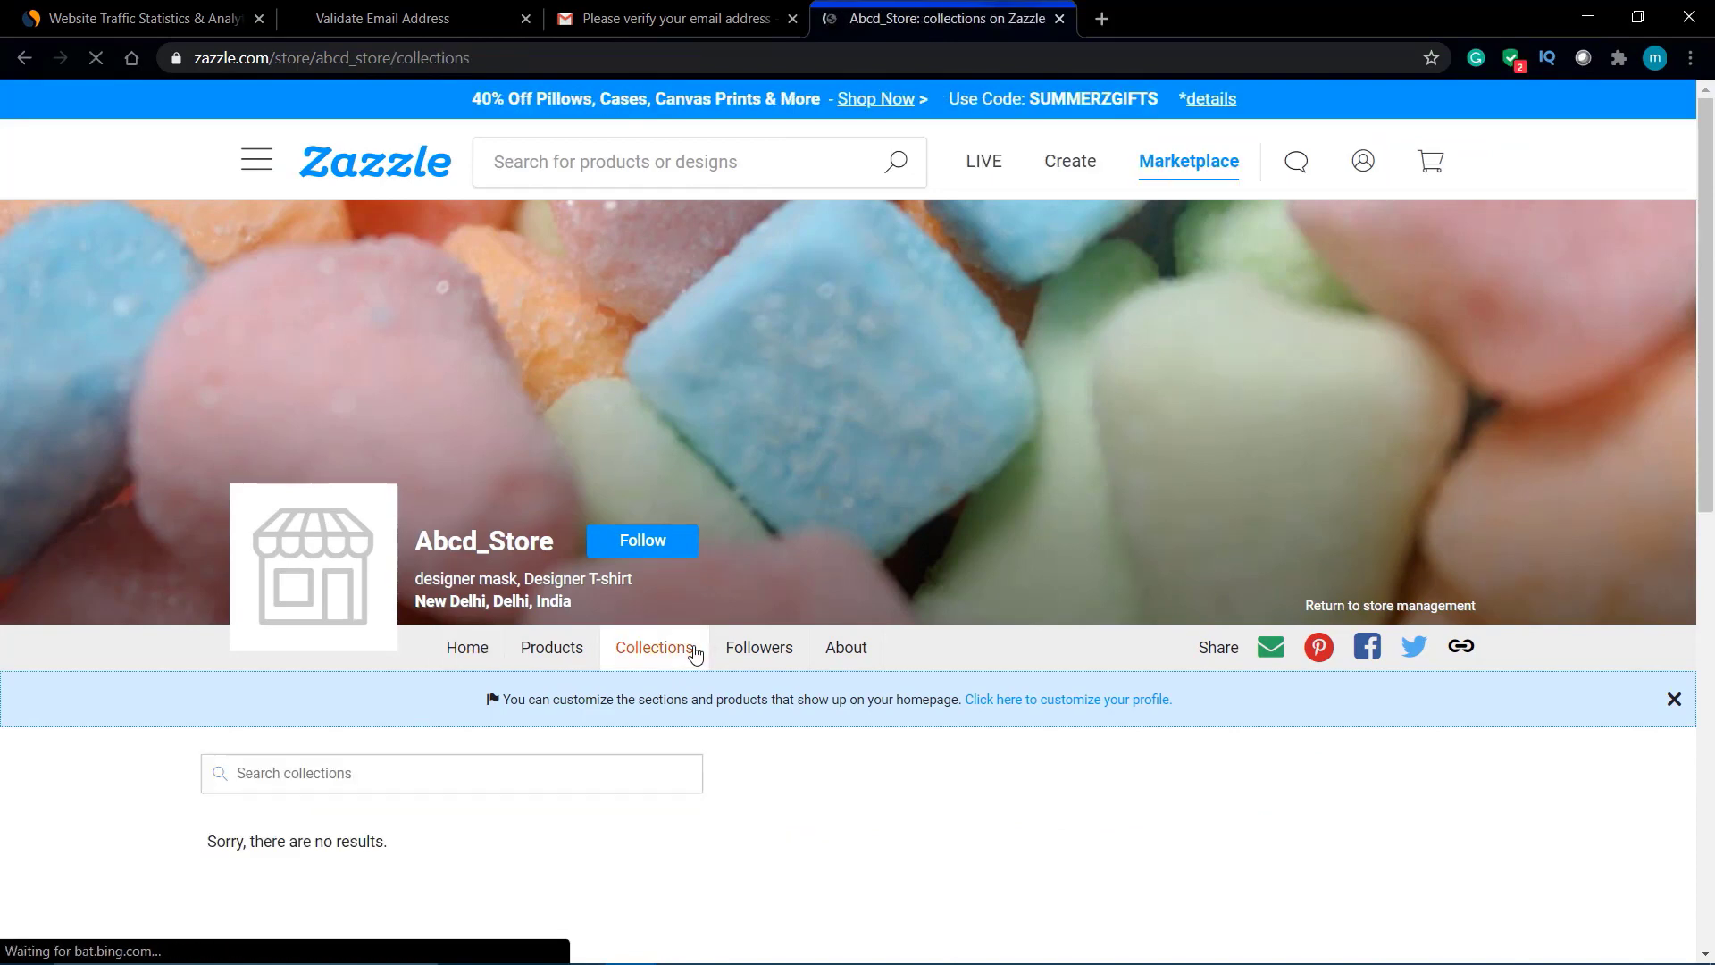
Step: View the store's followers, save its advanced customisation settings, and open its product listing
scroll(509, 605, "down", 1)
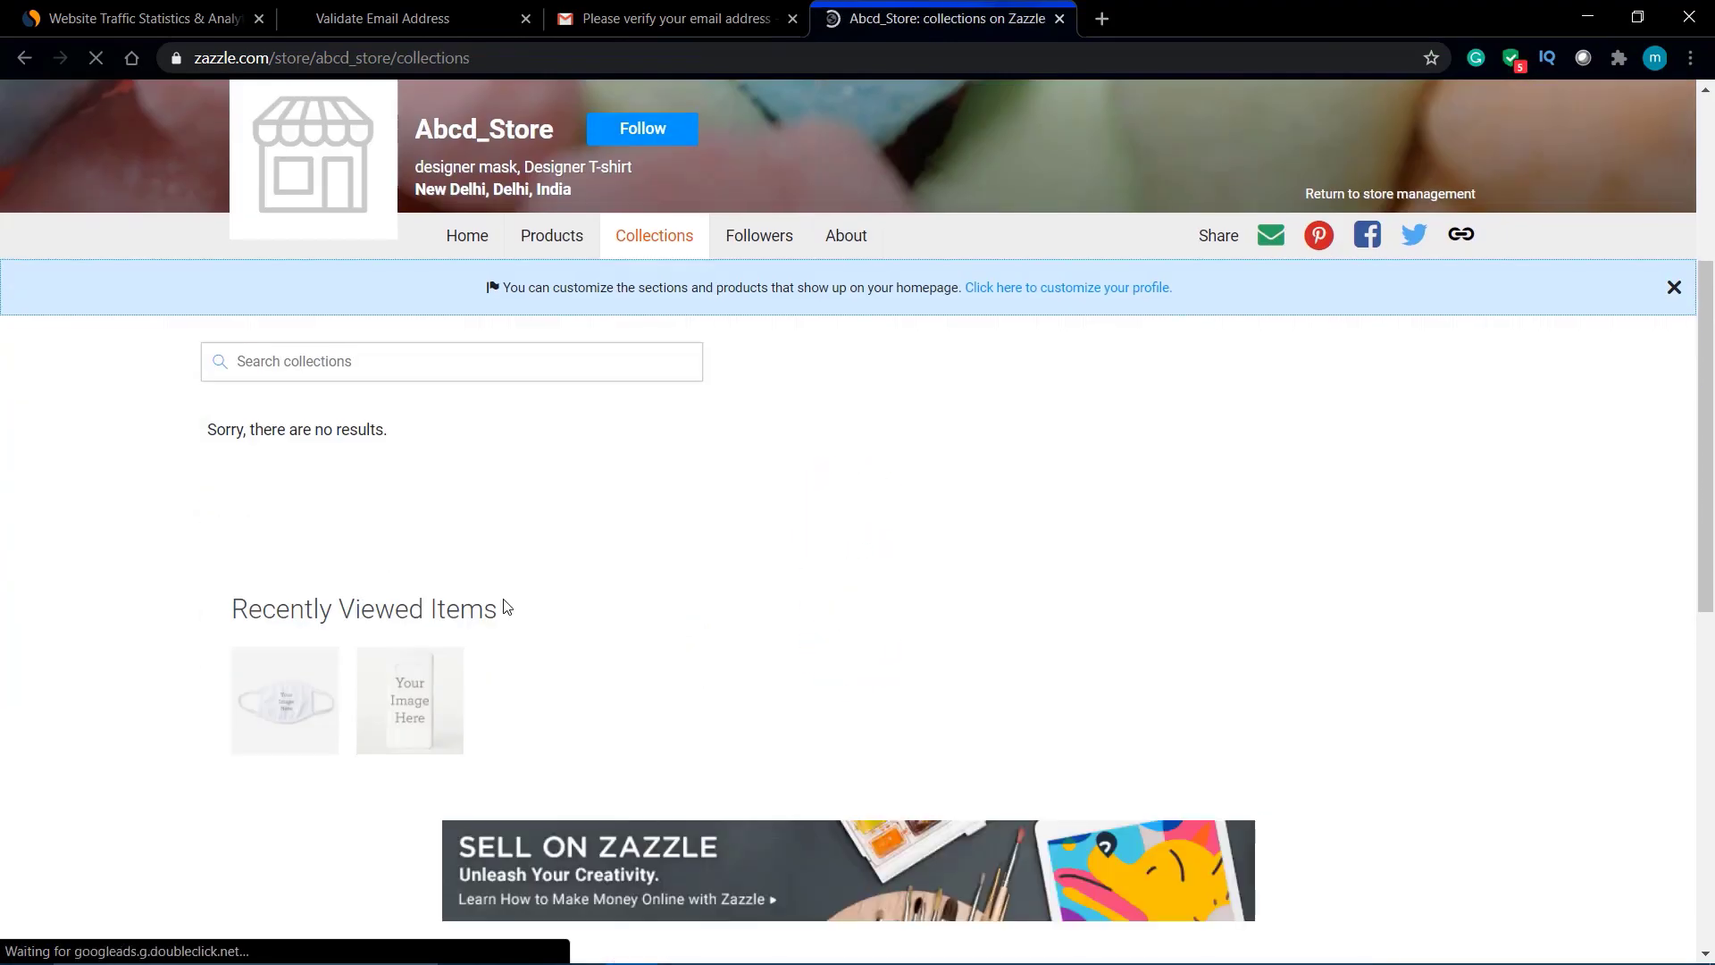
left_click(760, 228)
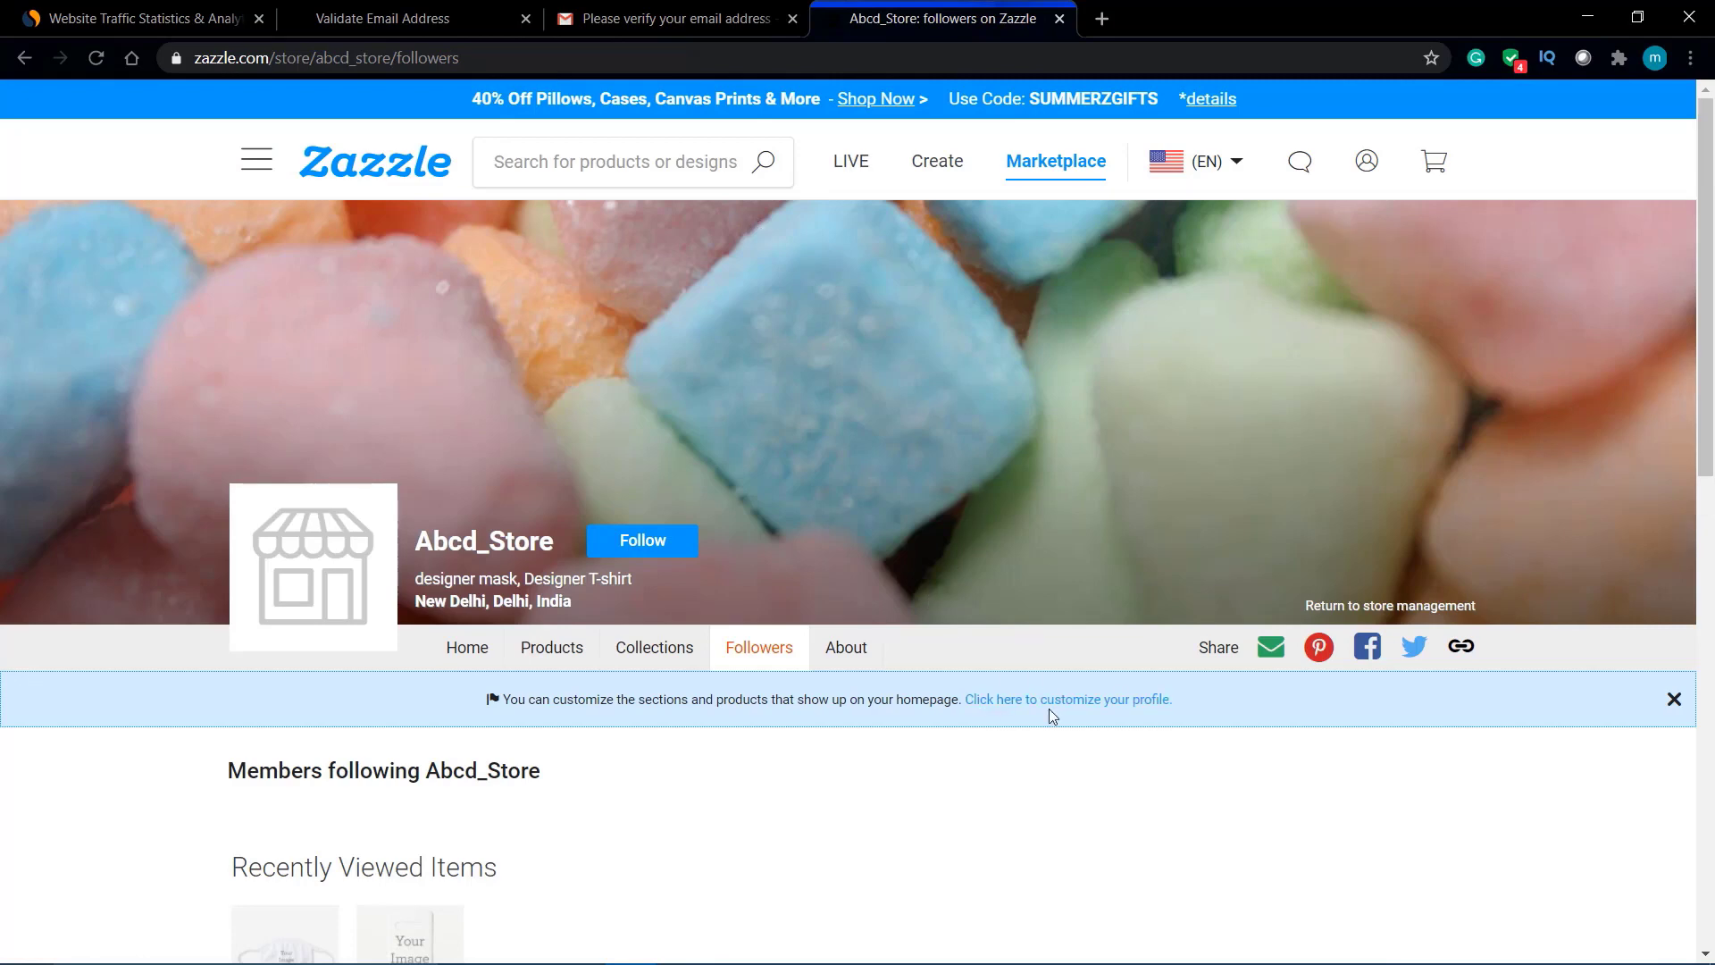
scroll(1033, 647, "up", 5)
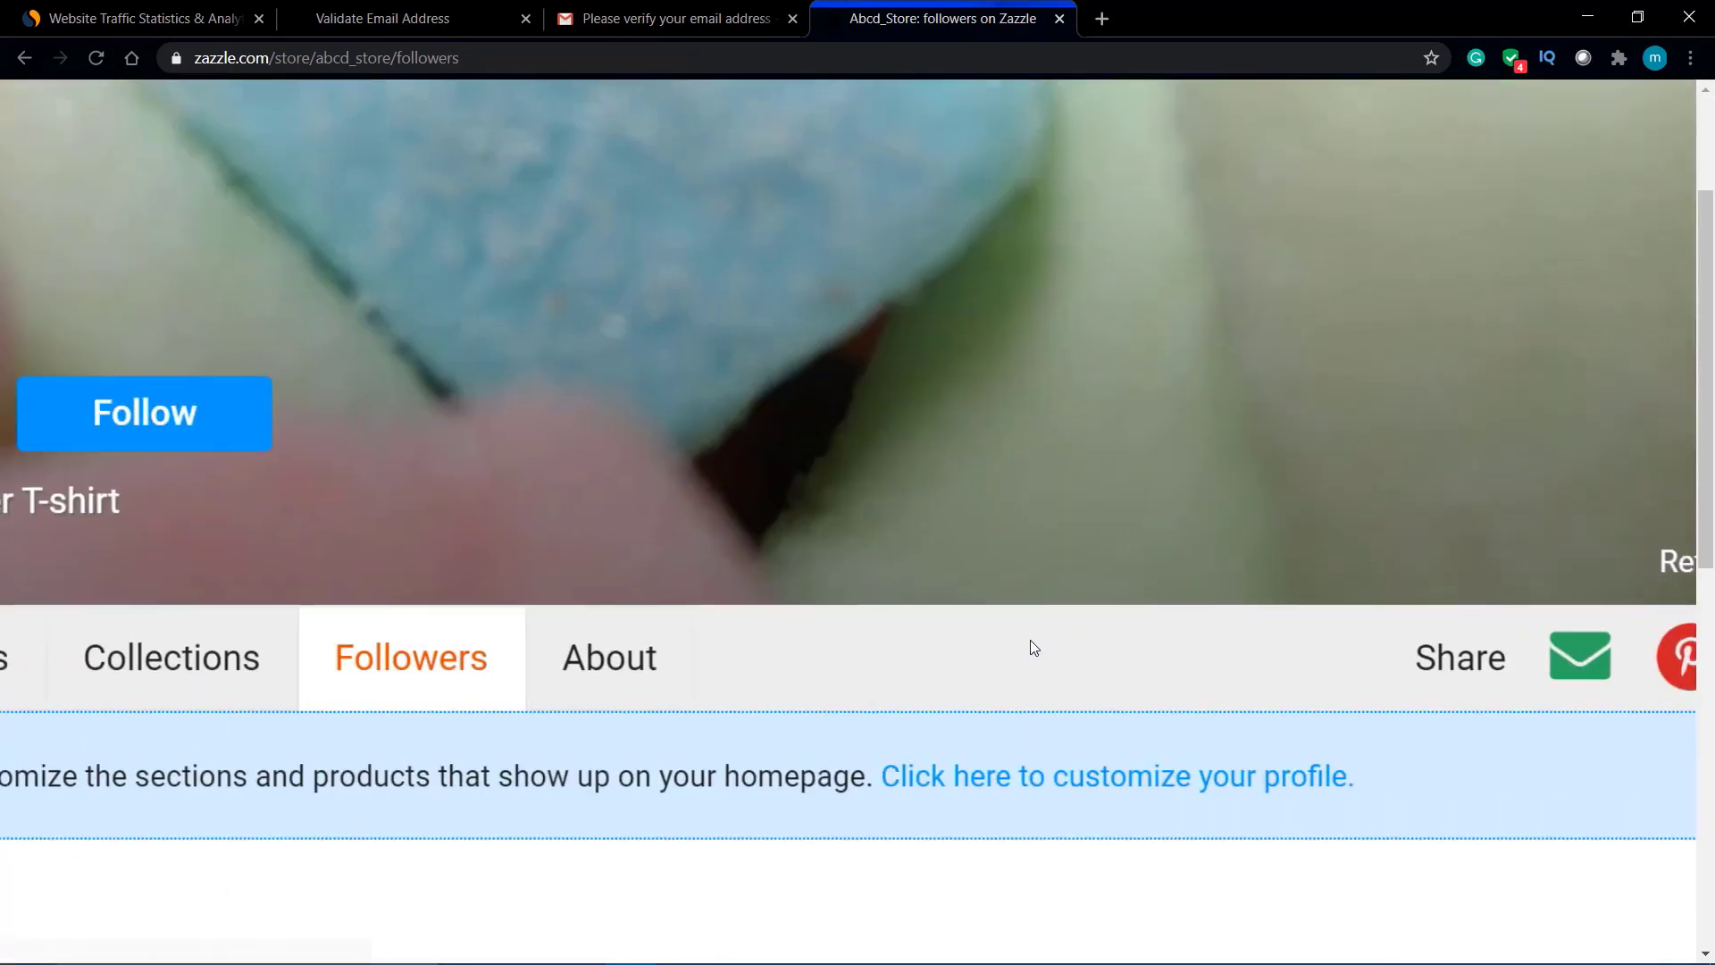
scroll(1032, 647, "down", 2)
left_click(1033, 636)
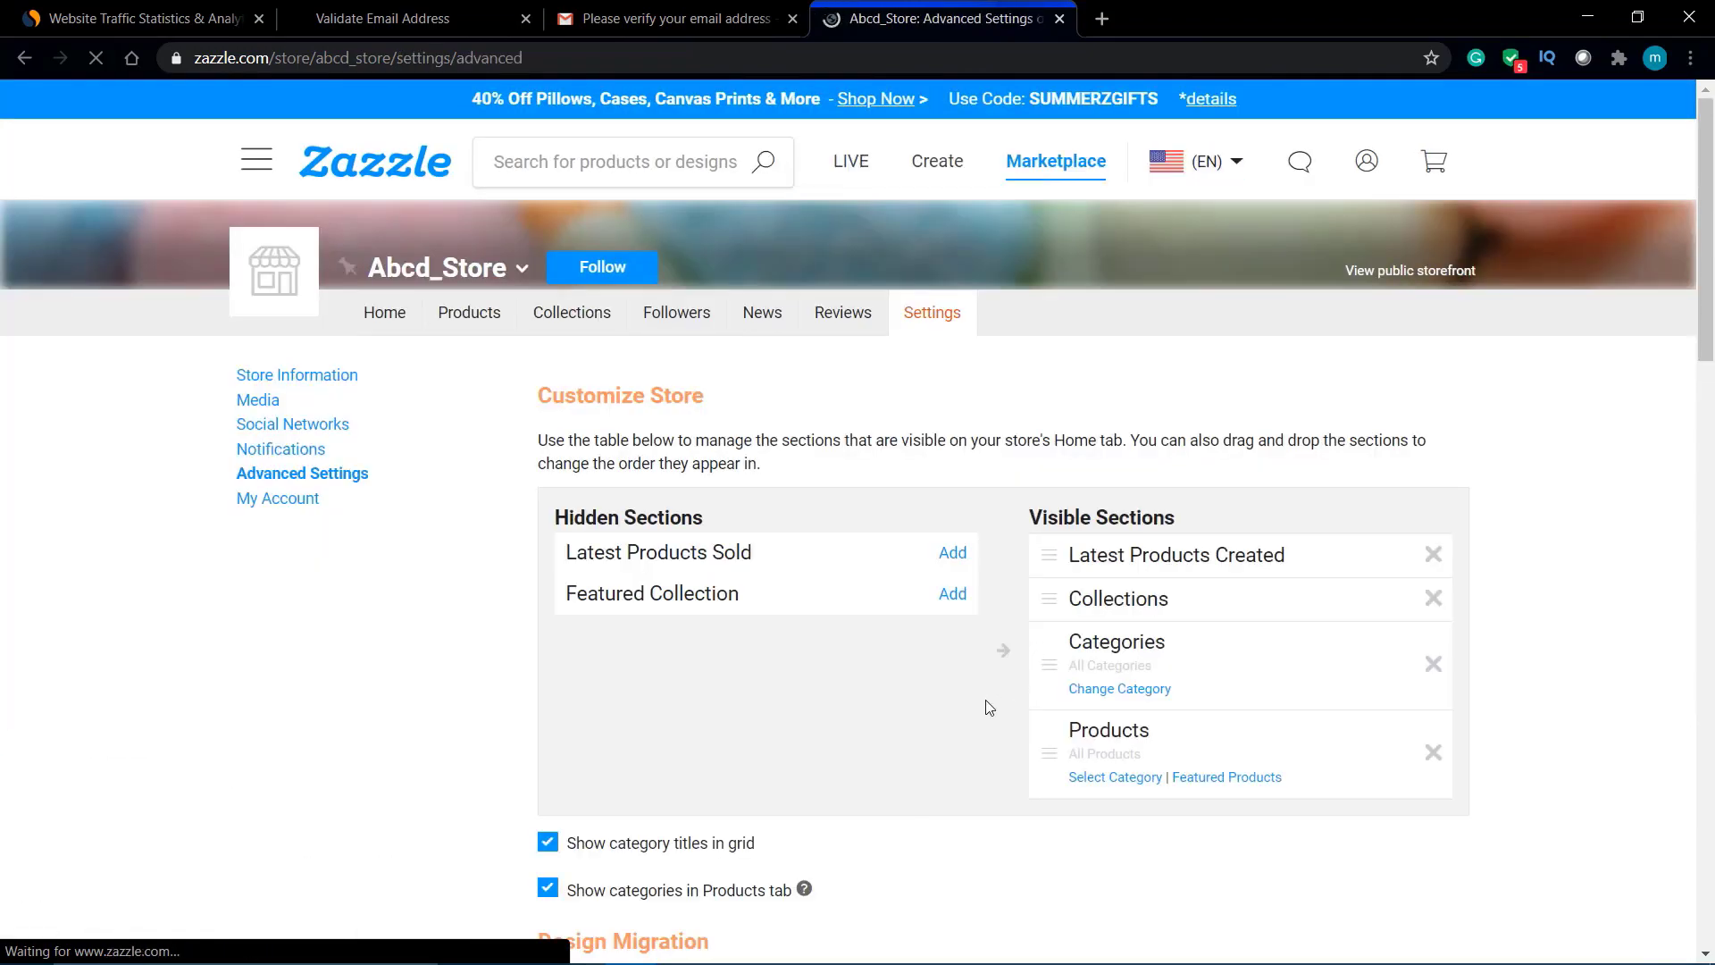
scroll(987, 704, "down", 15)
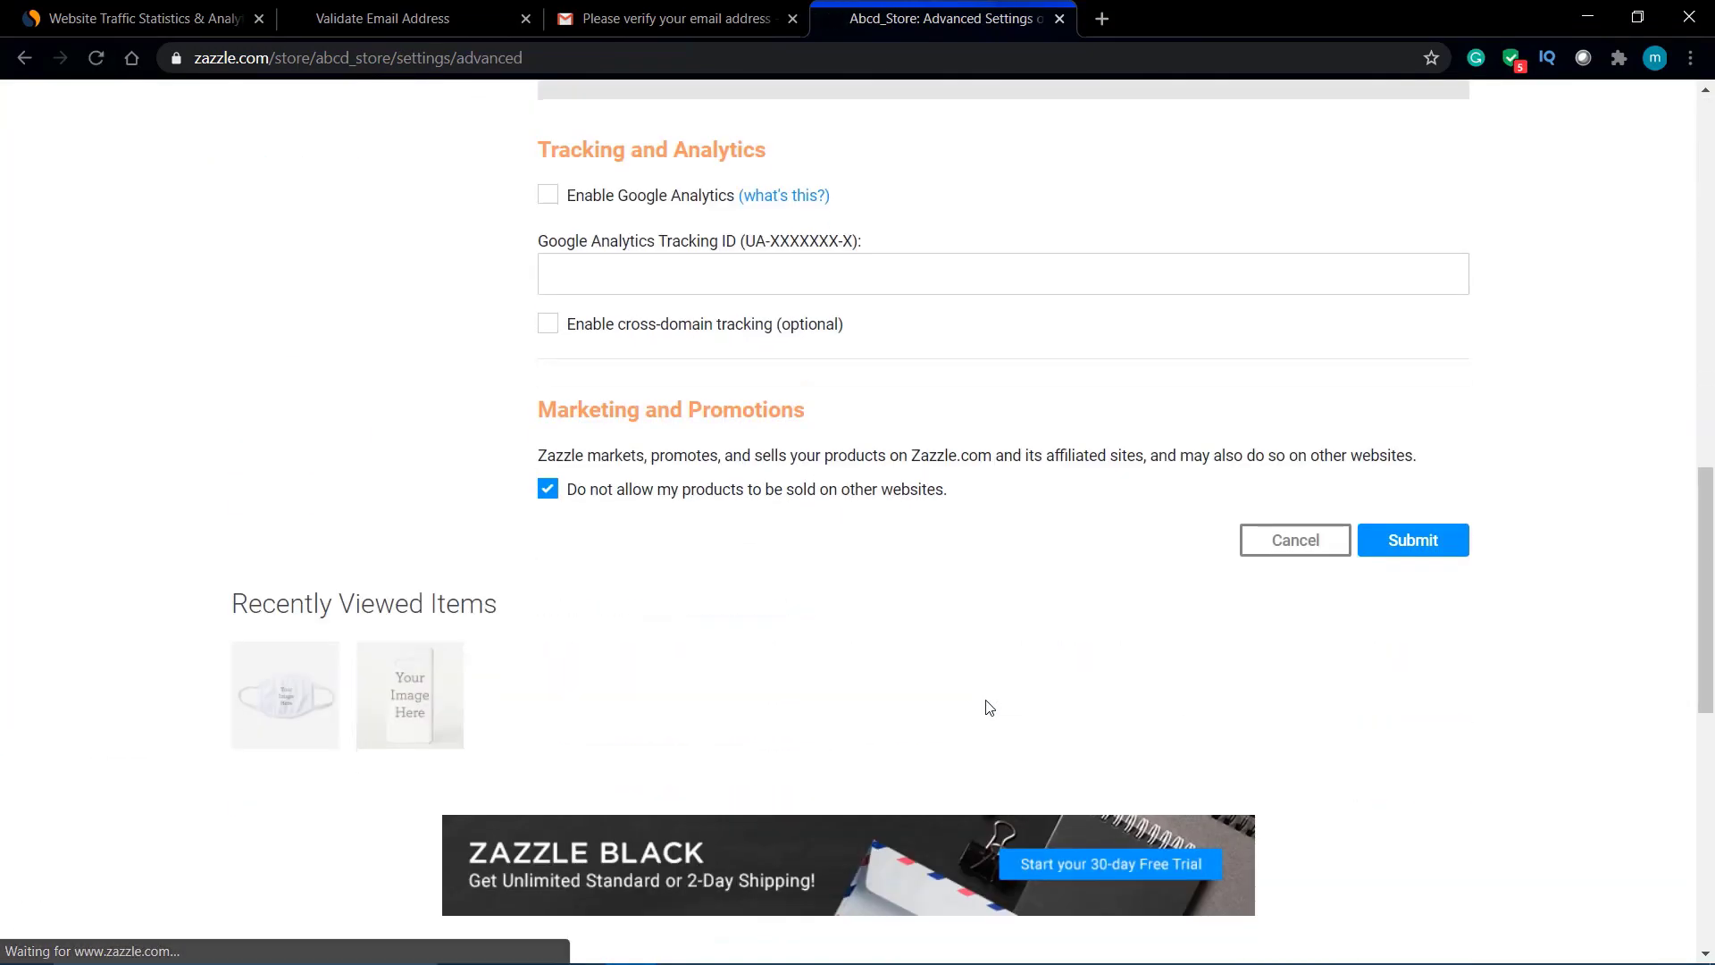
left_click(1401, 549)
scroll(924, 333, "up", 20)
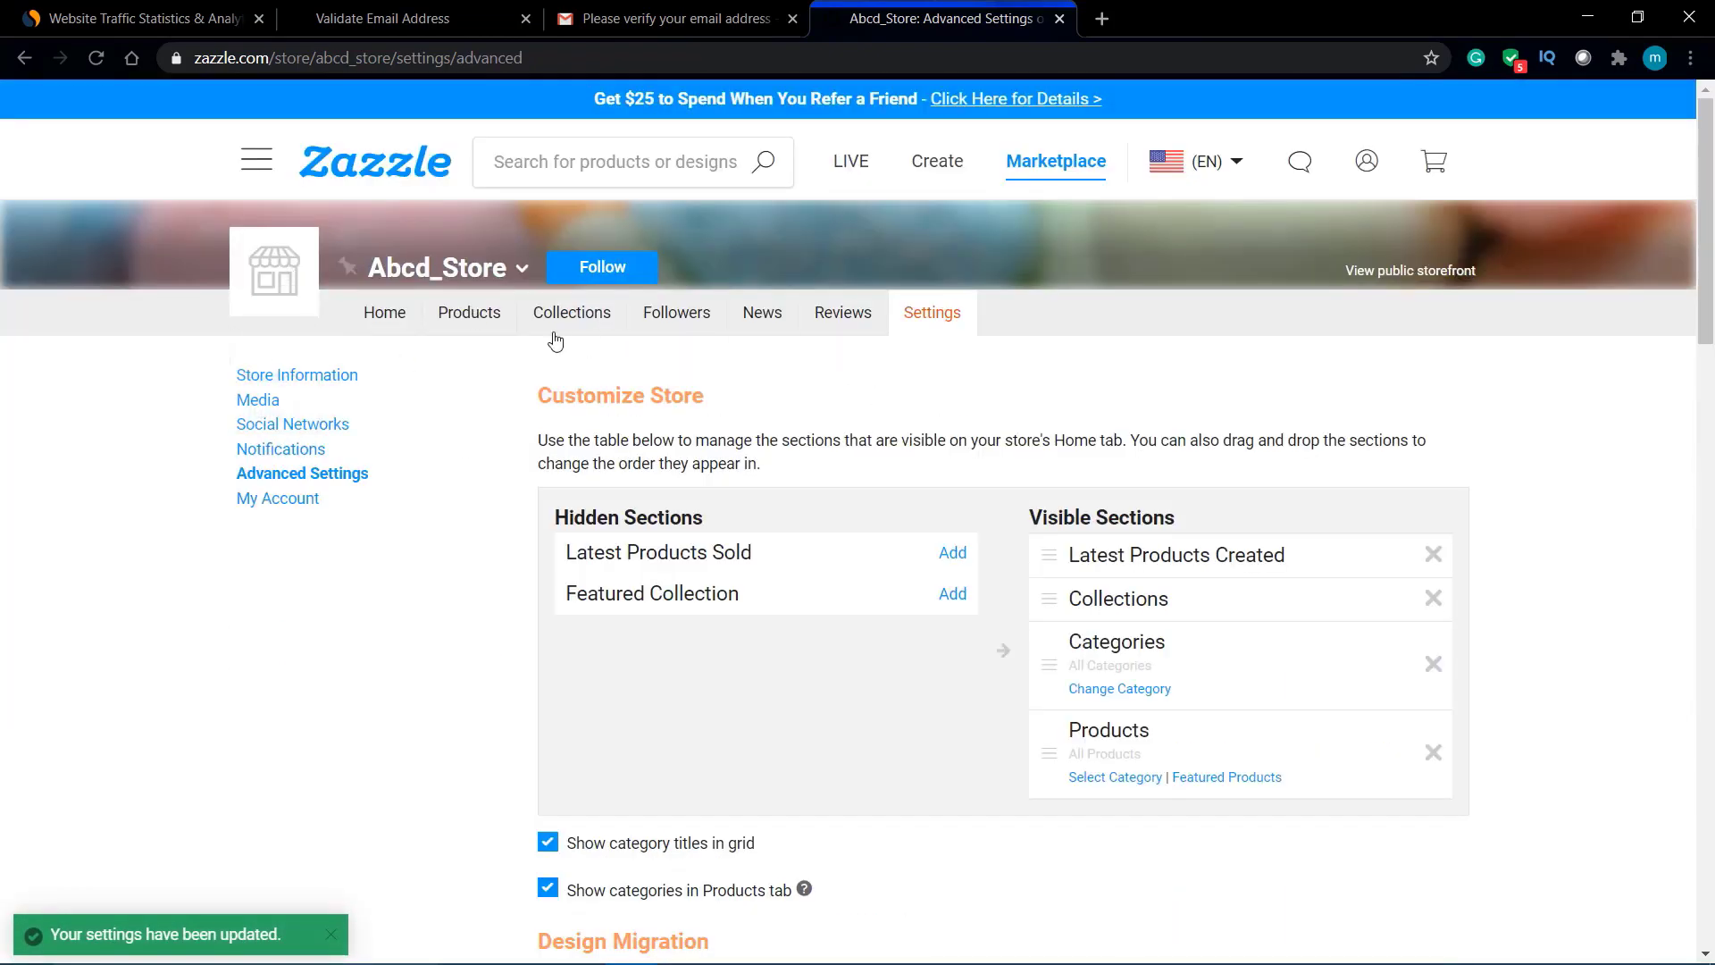
left_click(485, 318)
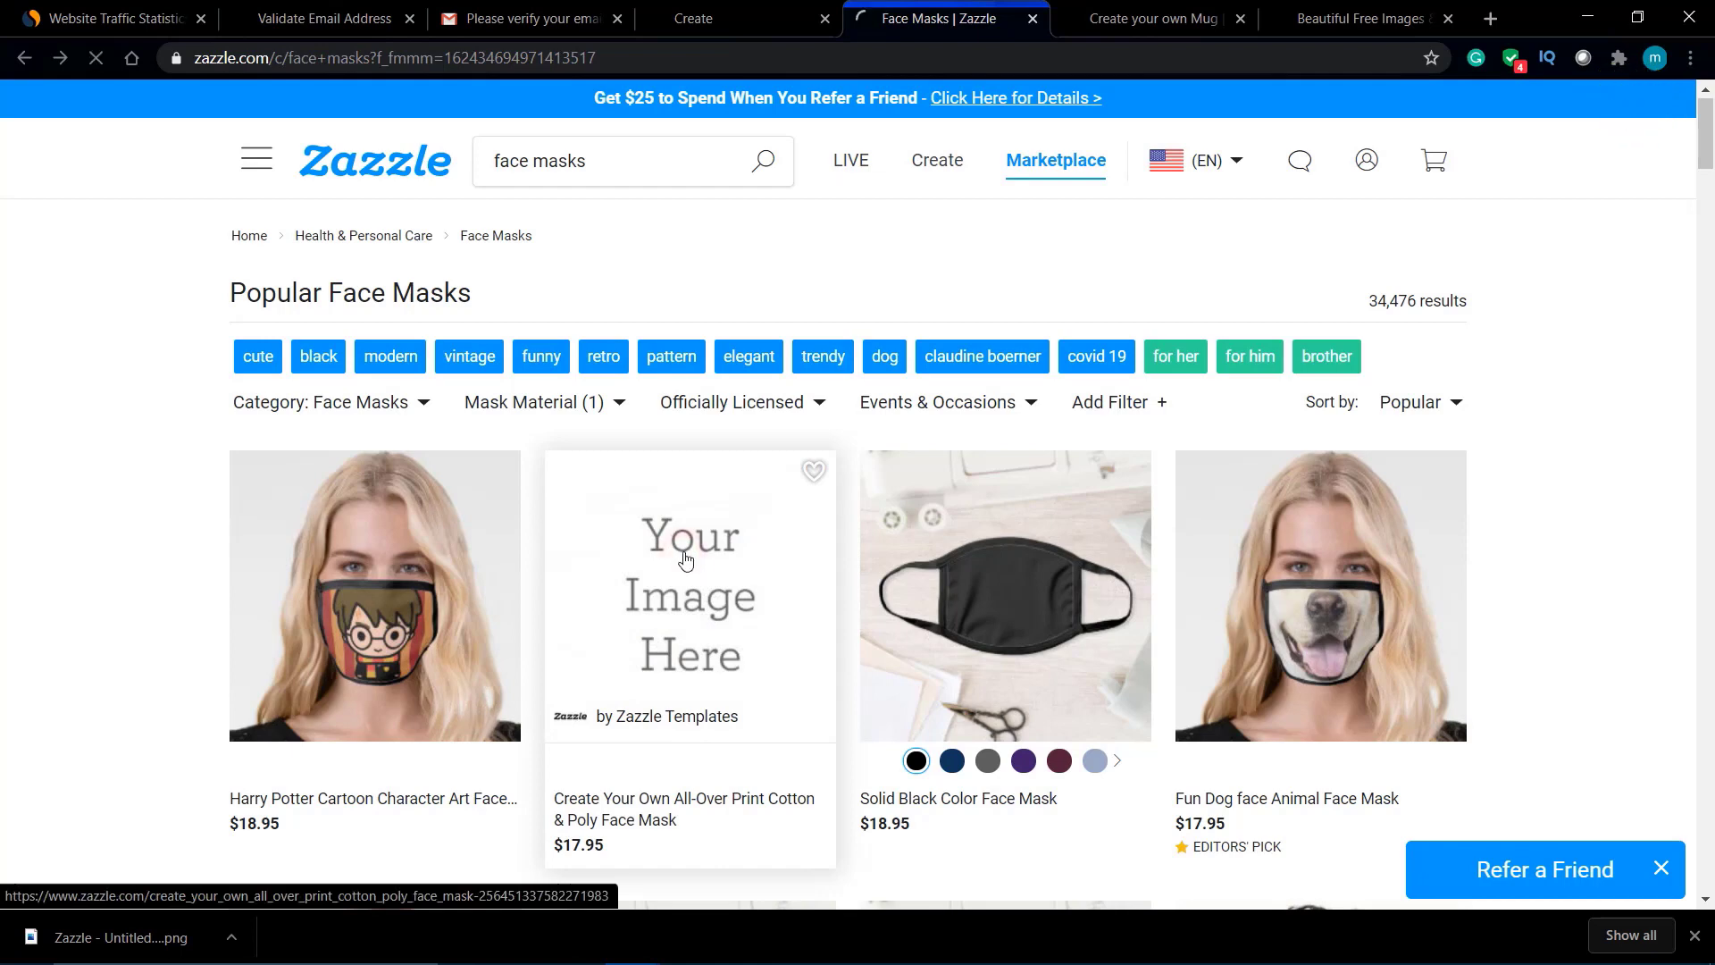
Step: Open the Create Your Own all-over print face mask and place the candy photo on it
left_click(685, 559)
scroll(608, 555, "down", 2)
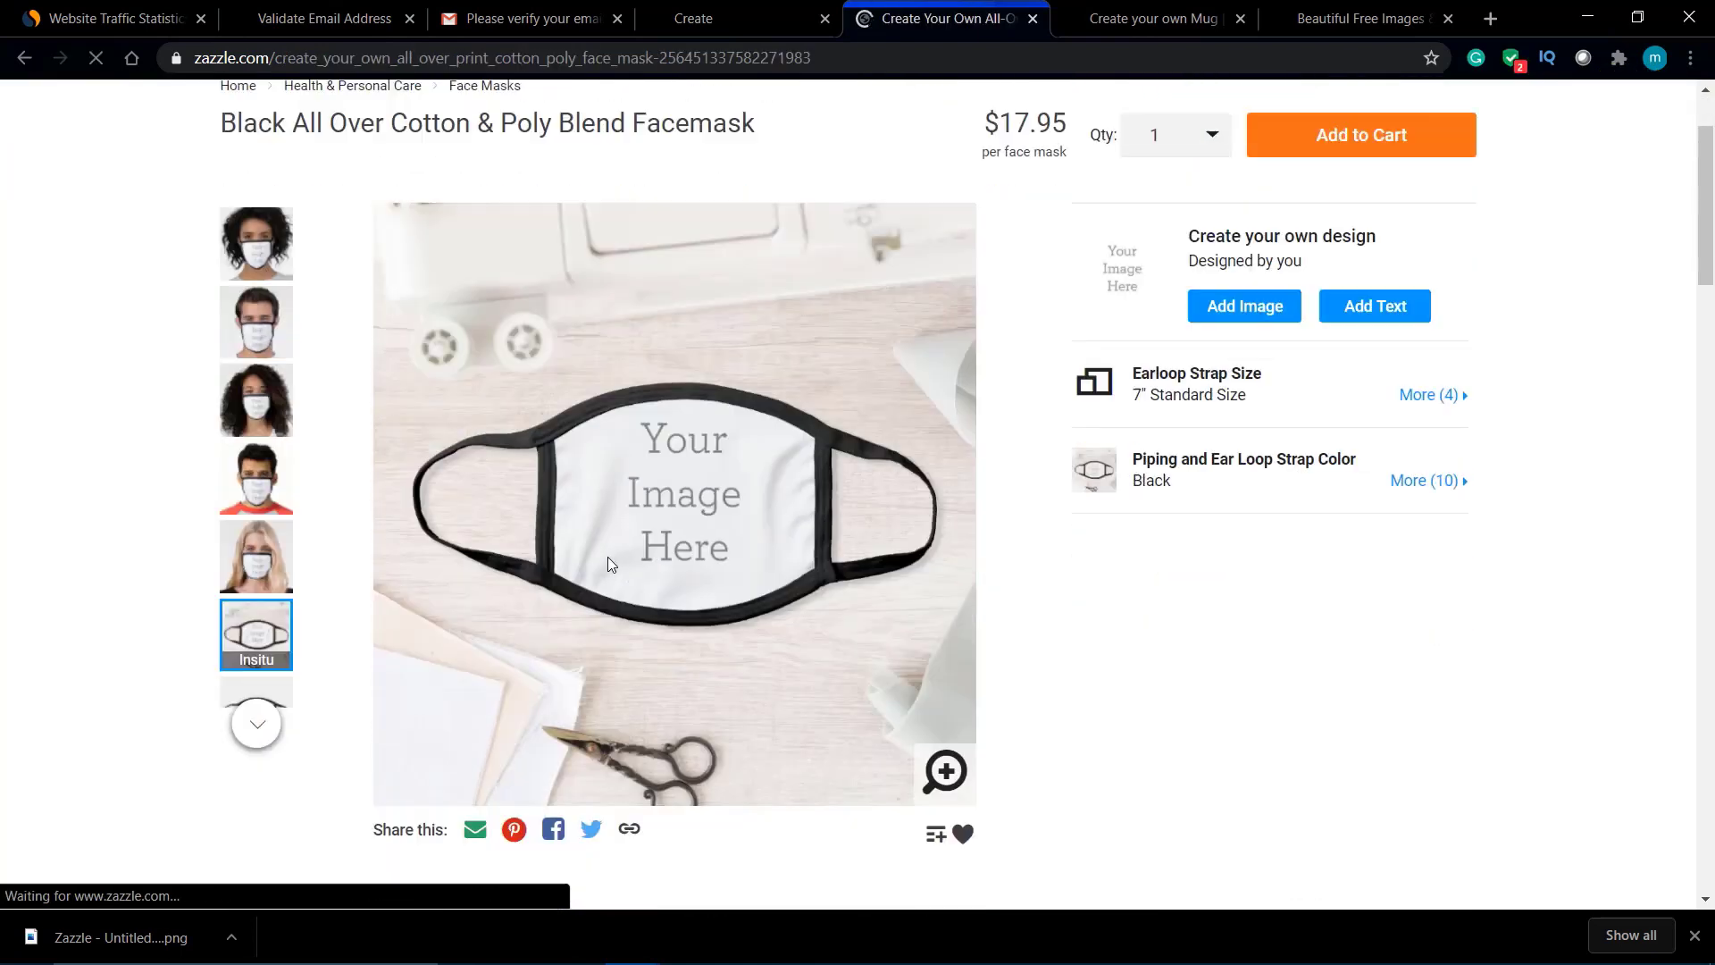
scroll(607, 556, "down", 2)
scroll(607, 555, "up", 2)
left_click(1267, 304)
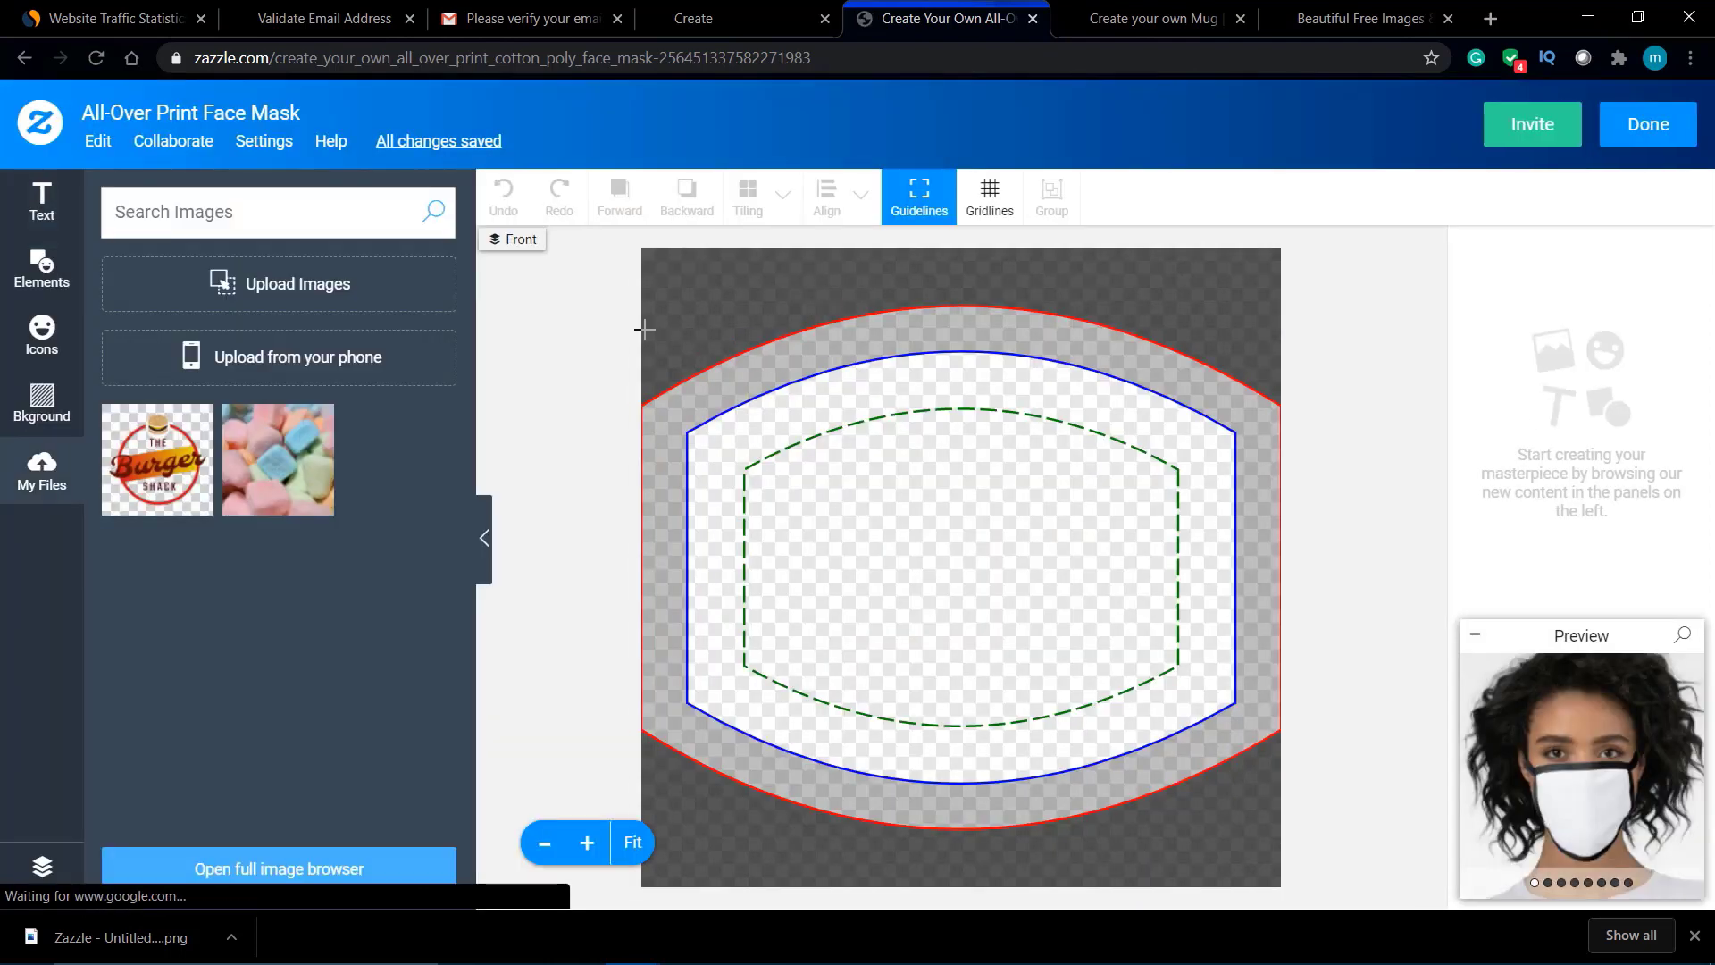
left_click(286, 471)
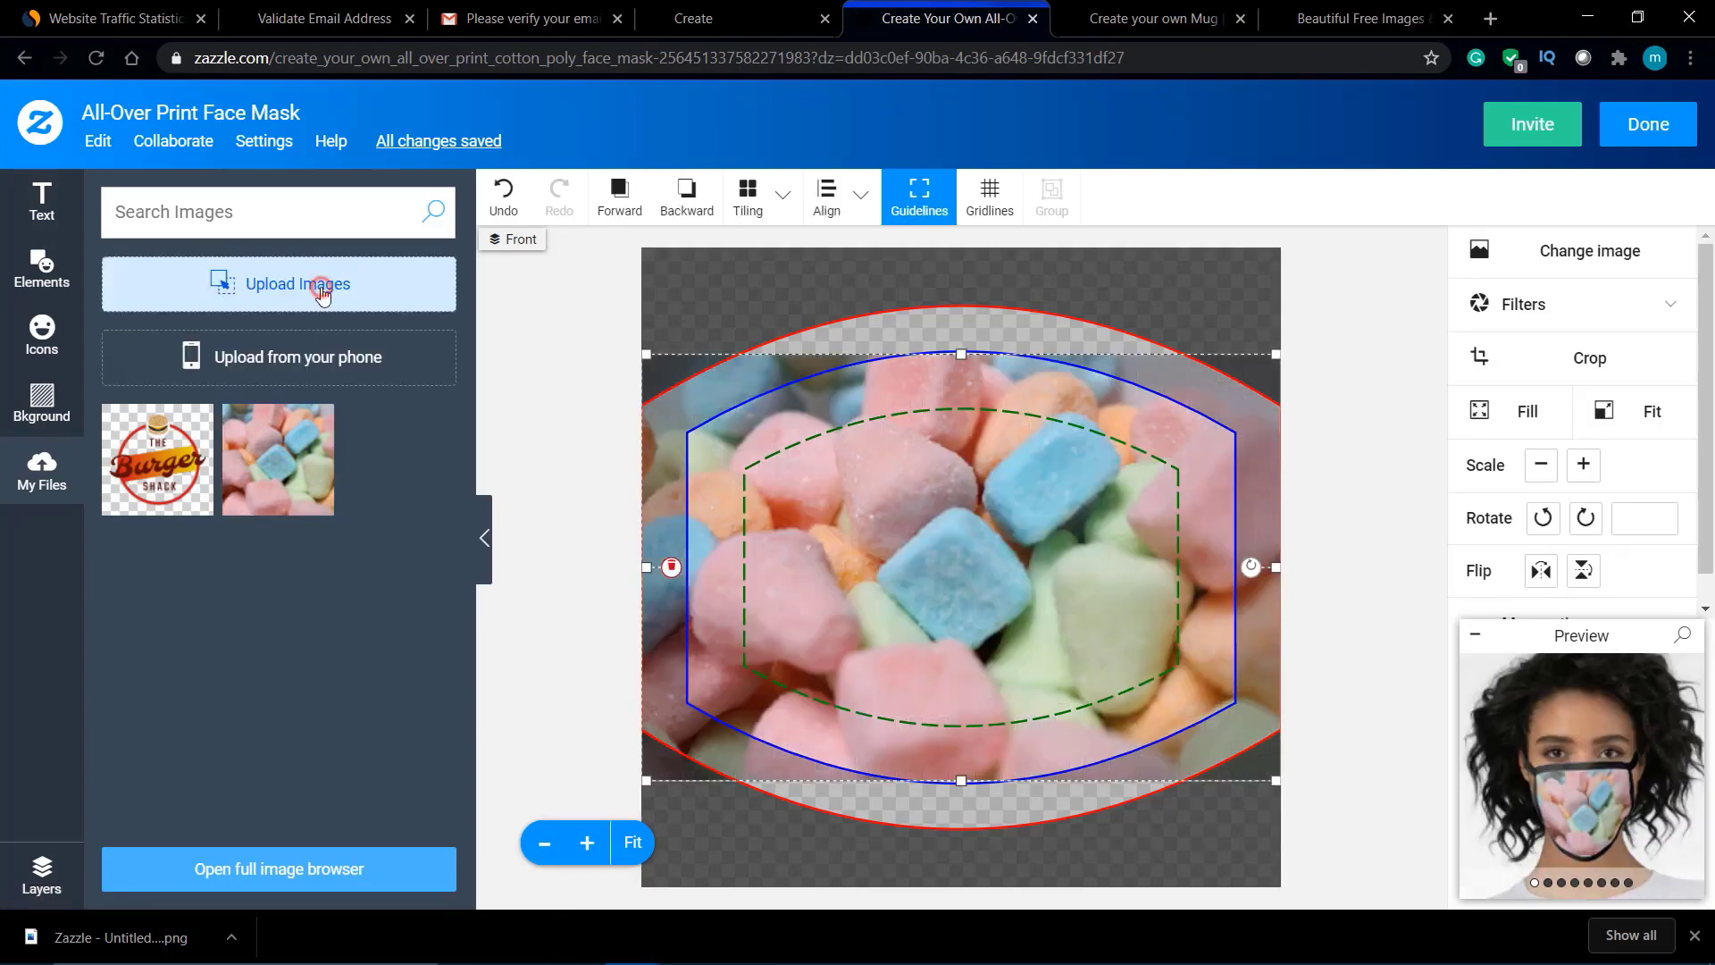
left_click(320, 289)
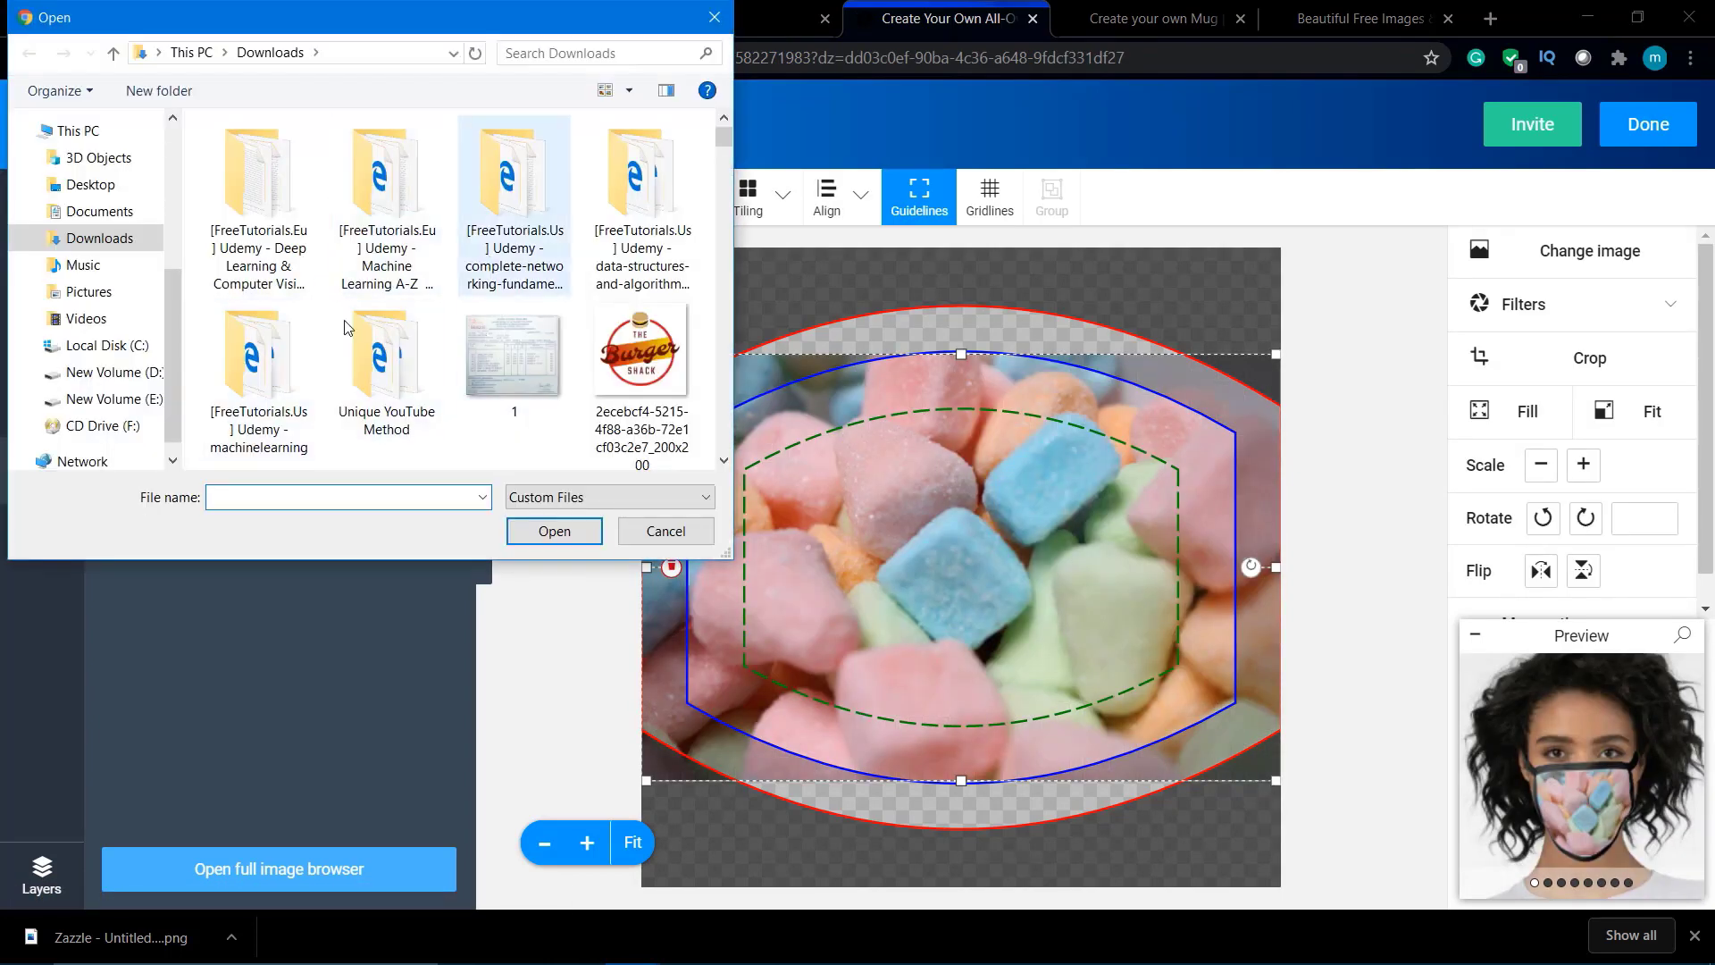
scroll(384, 357, "down", 3)
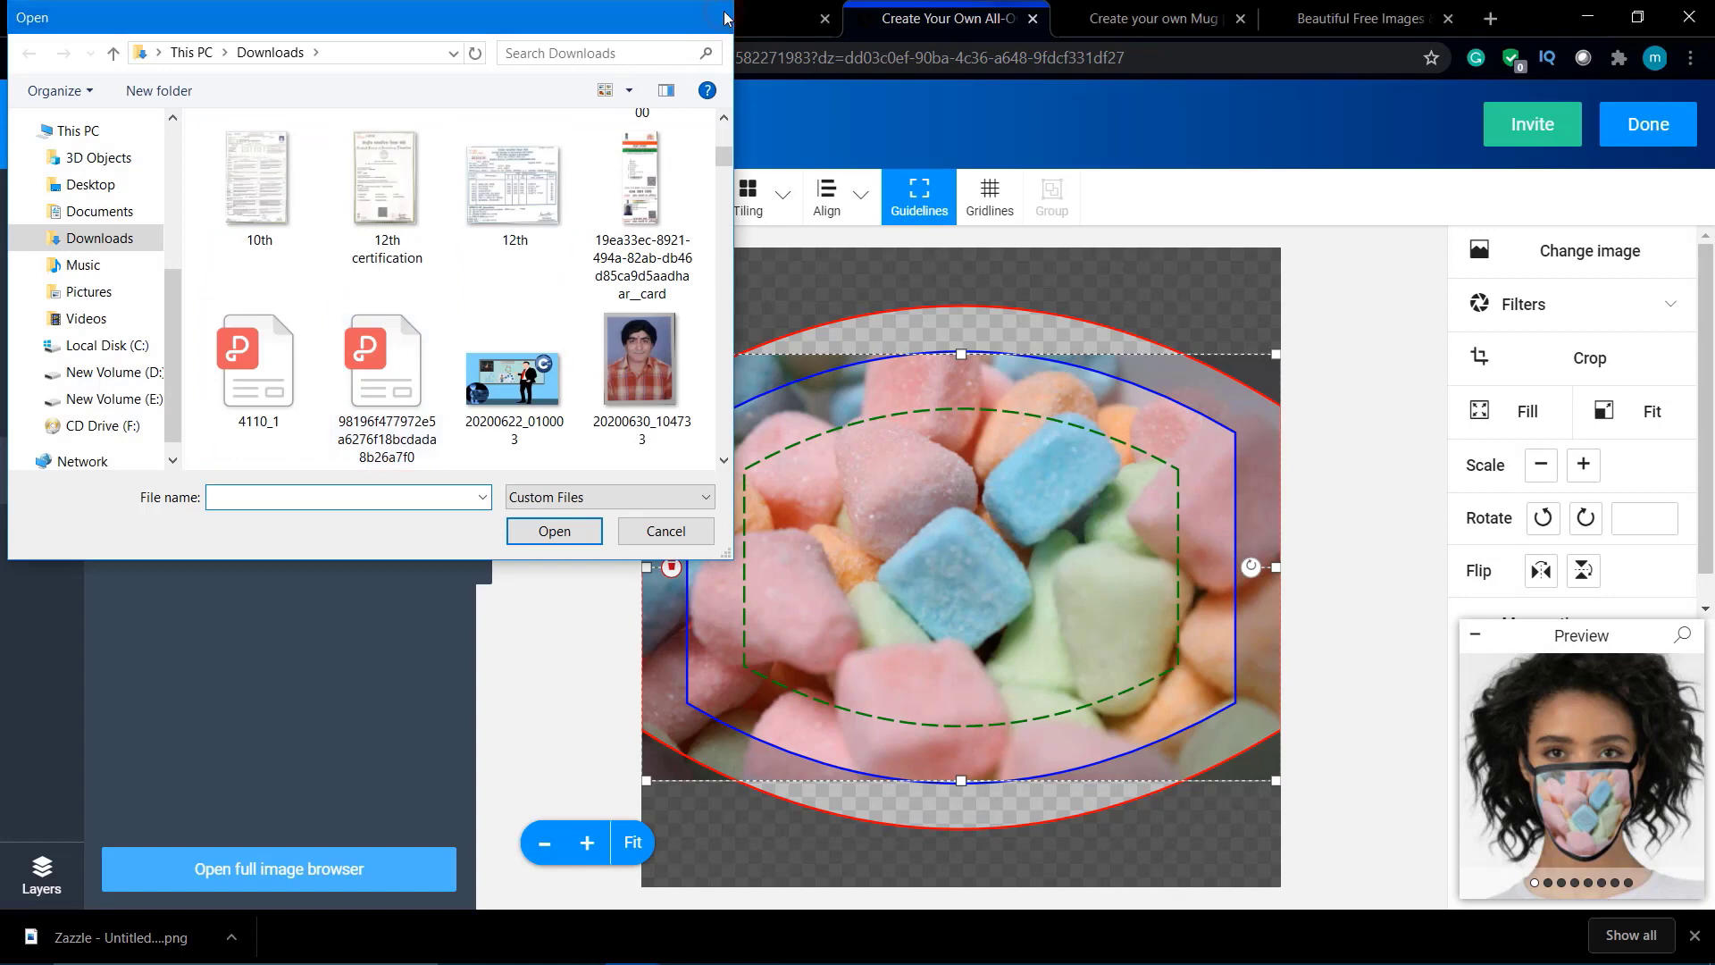
left_click(724, 17)
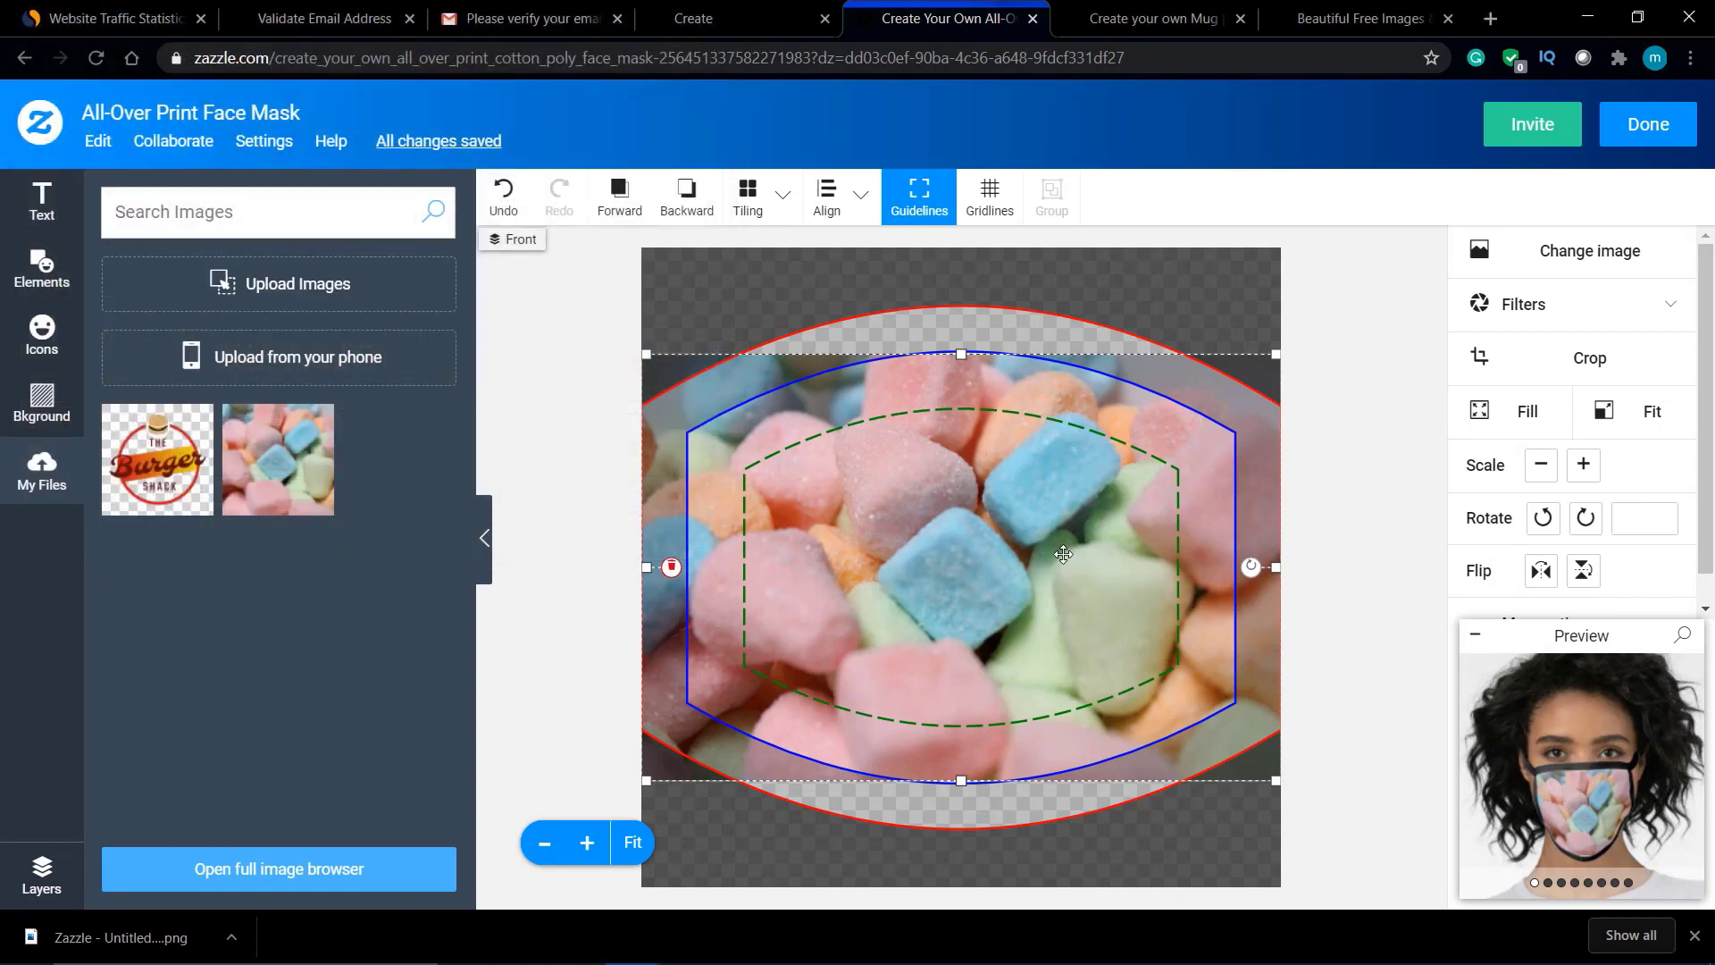
Step: Check the candy mask on the man and woman worn previews, then finish the design
left_click(1588, 734)
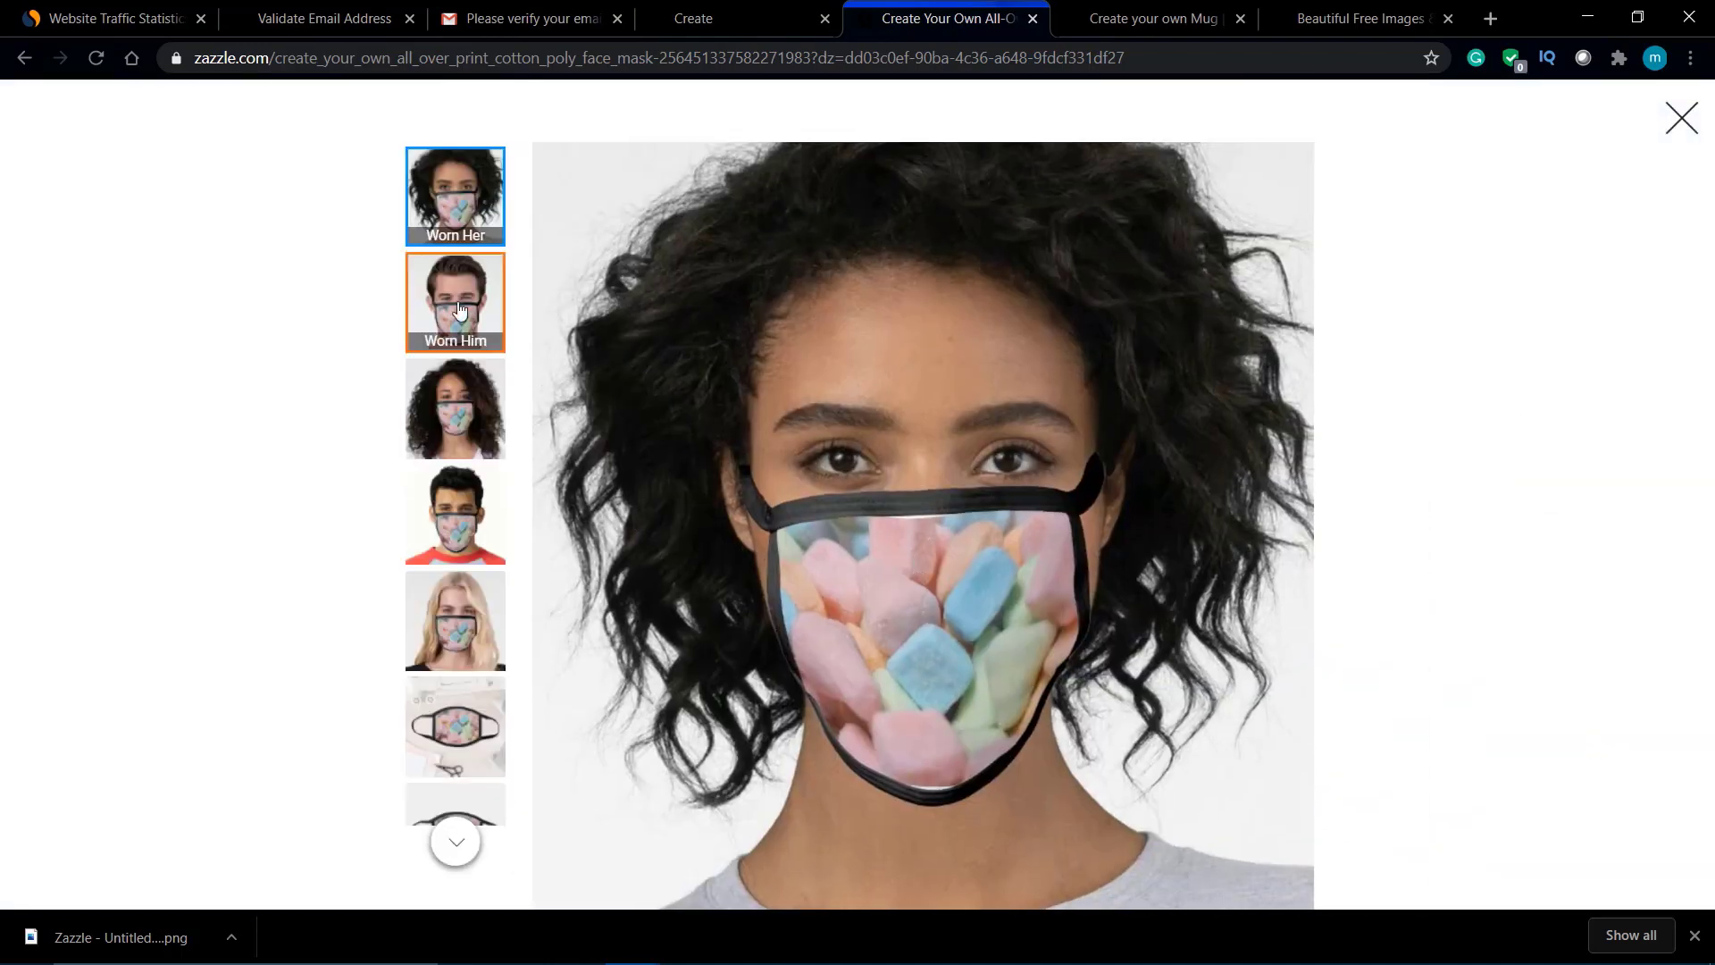
left_click(452, 302)
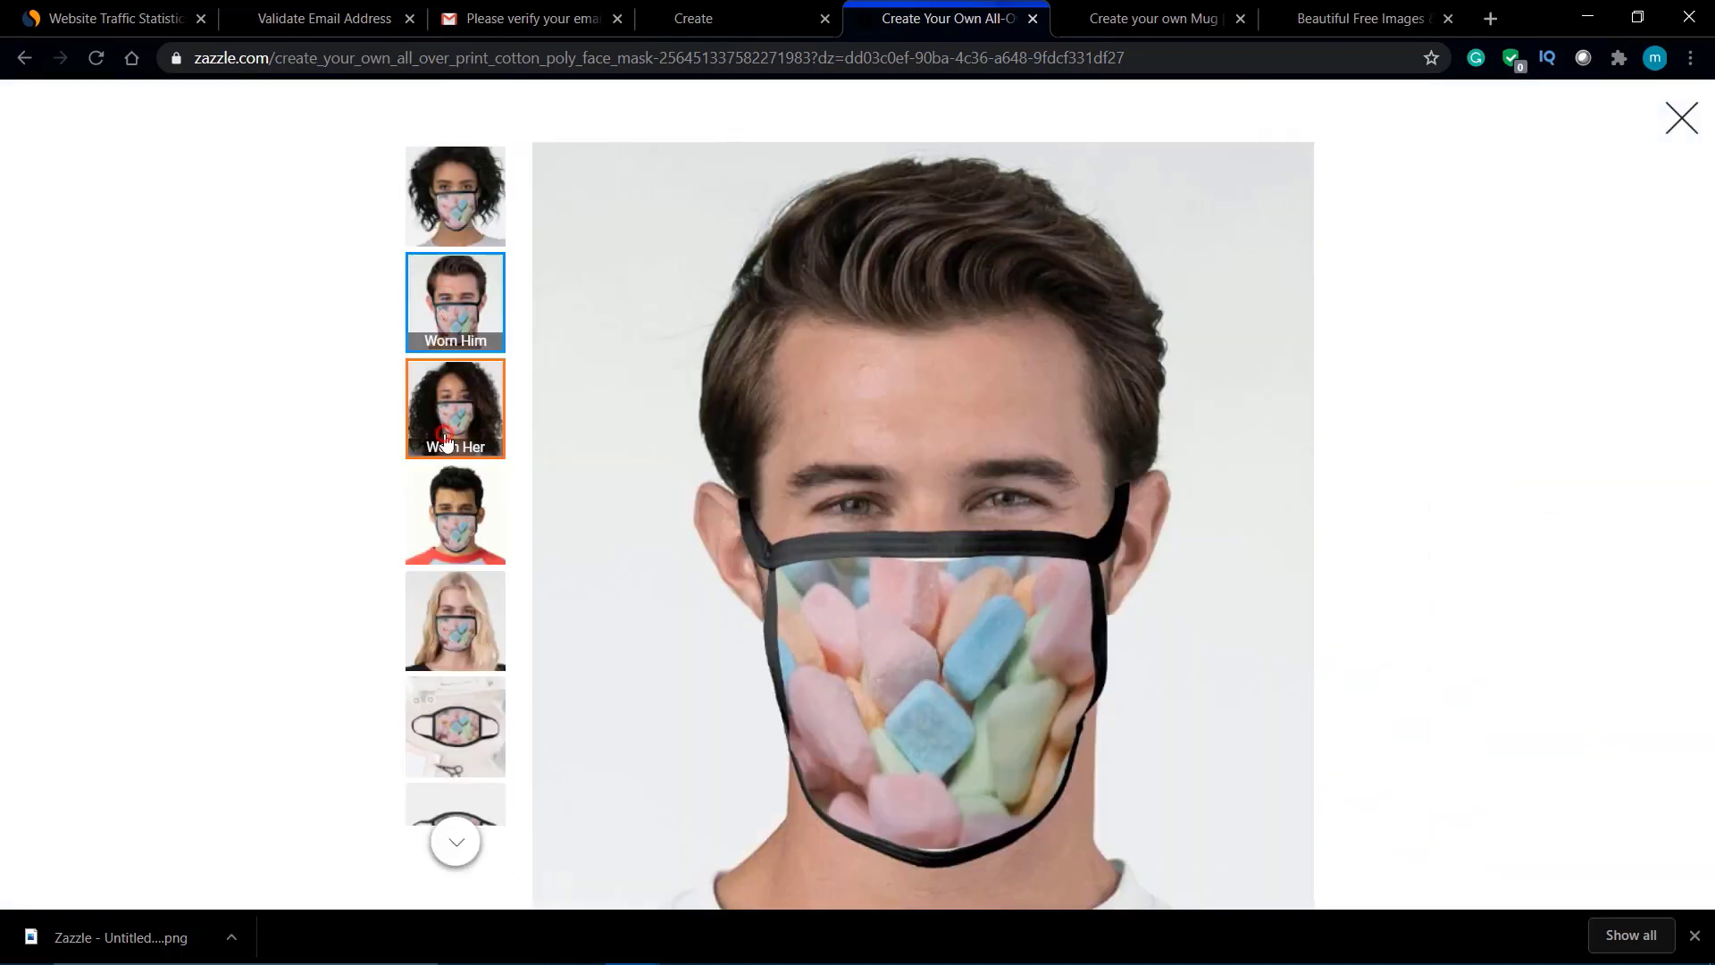
left_click(446, 441)
left_click(454, 513)
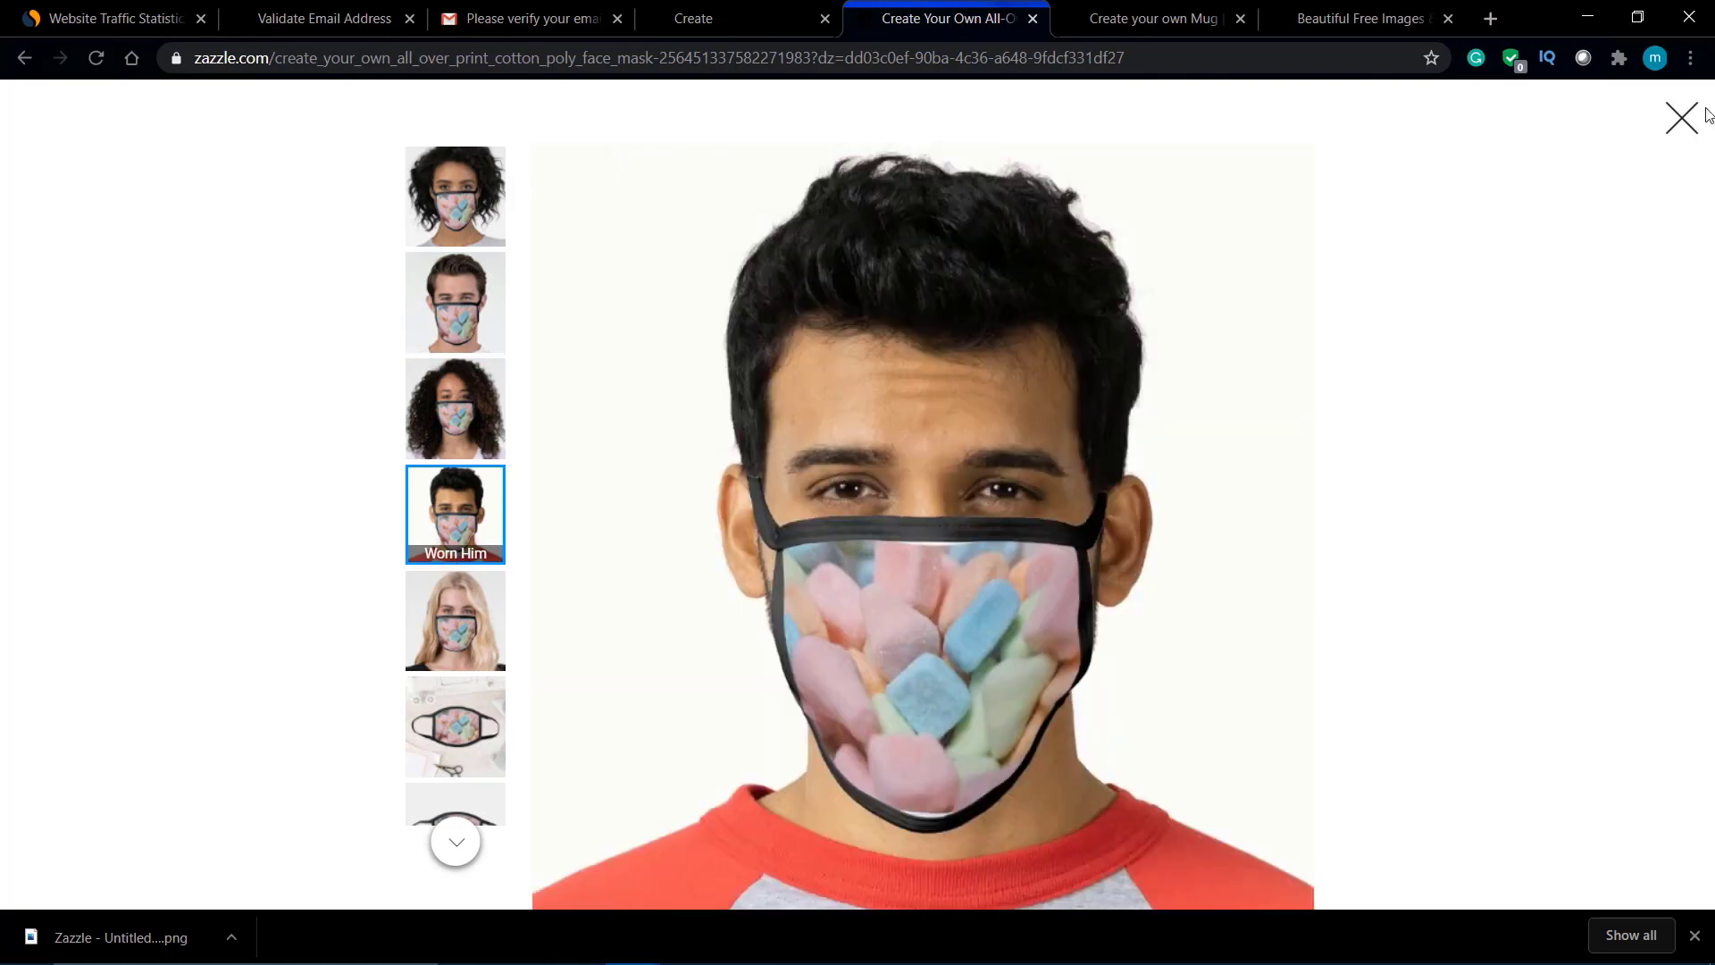
left_click(1681, 117)
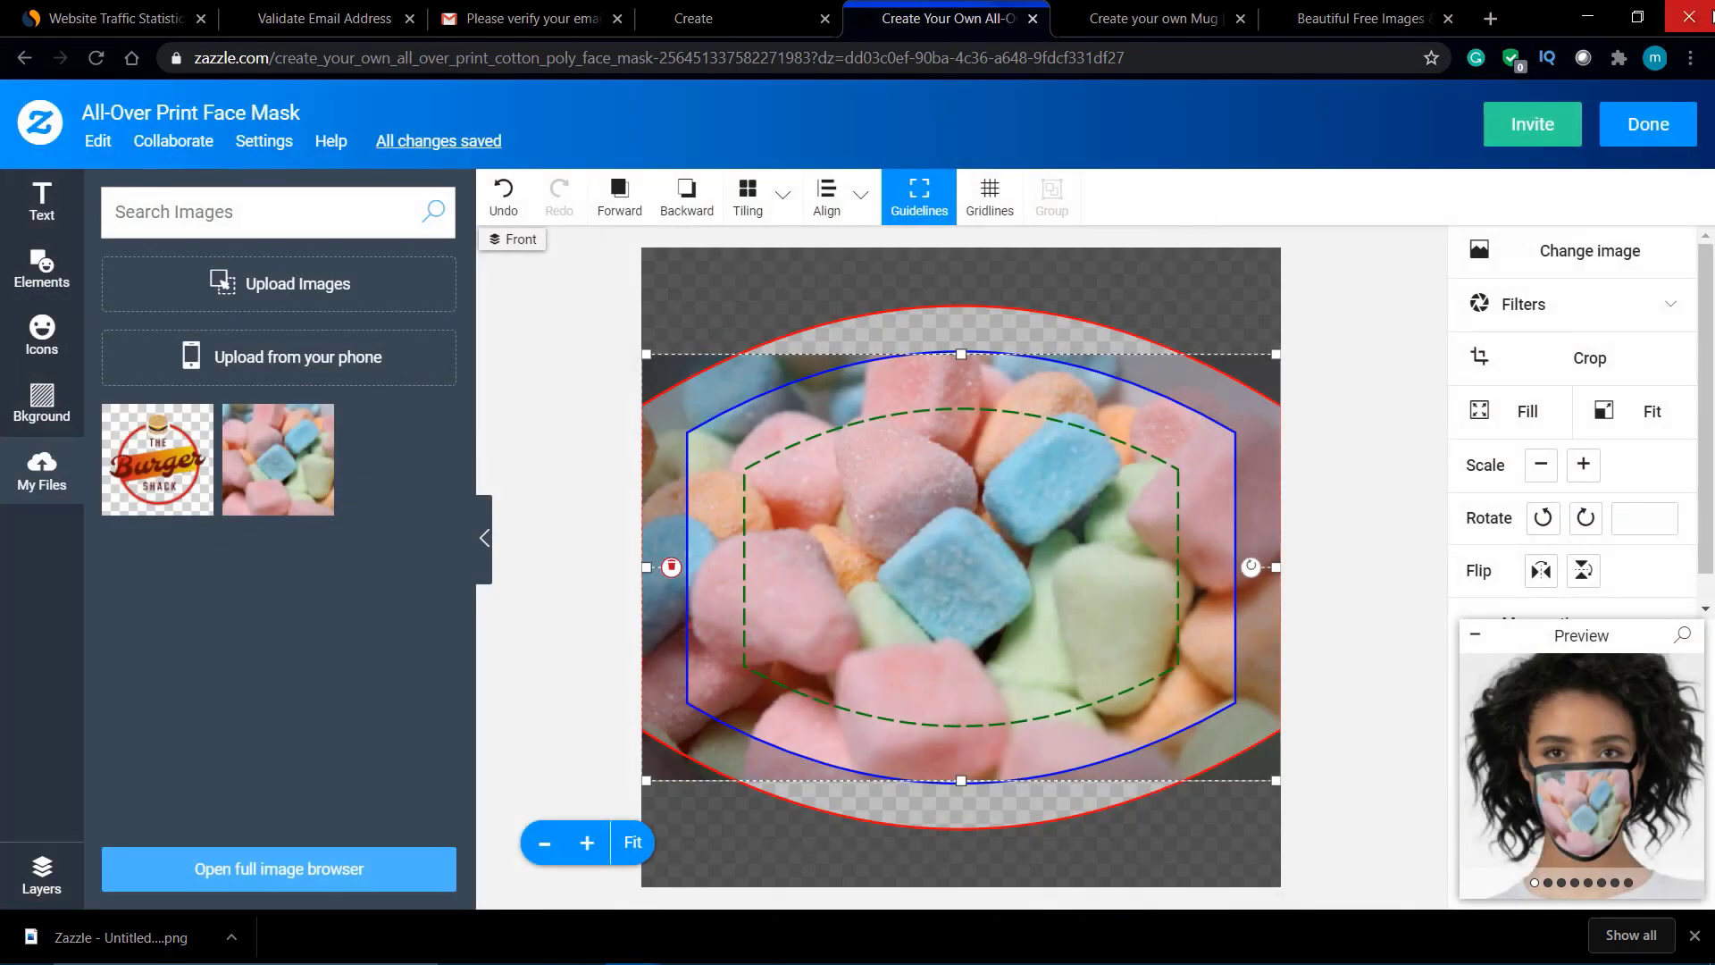
left_click(1648, 124)
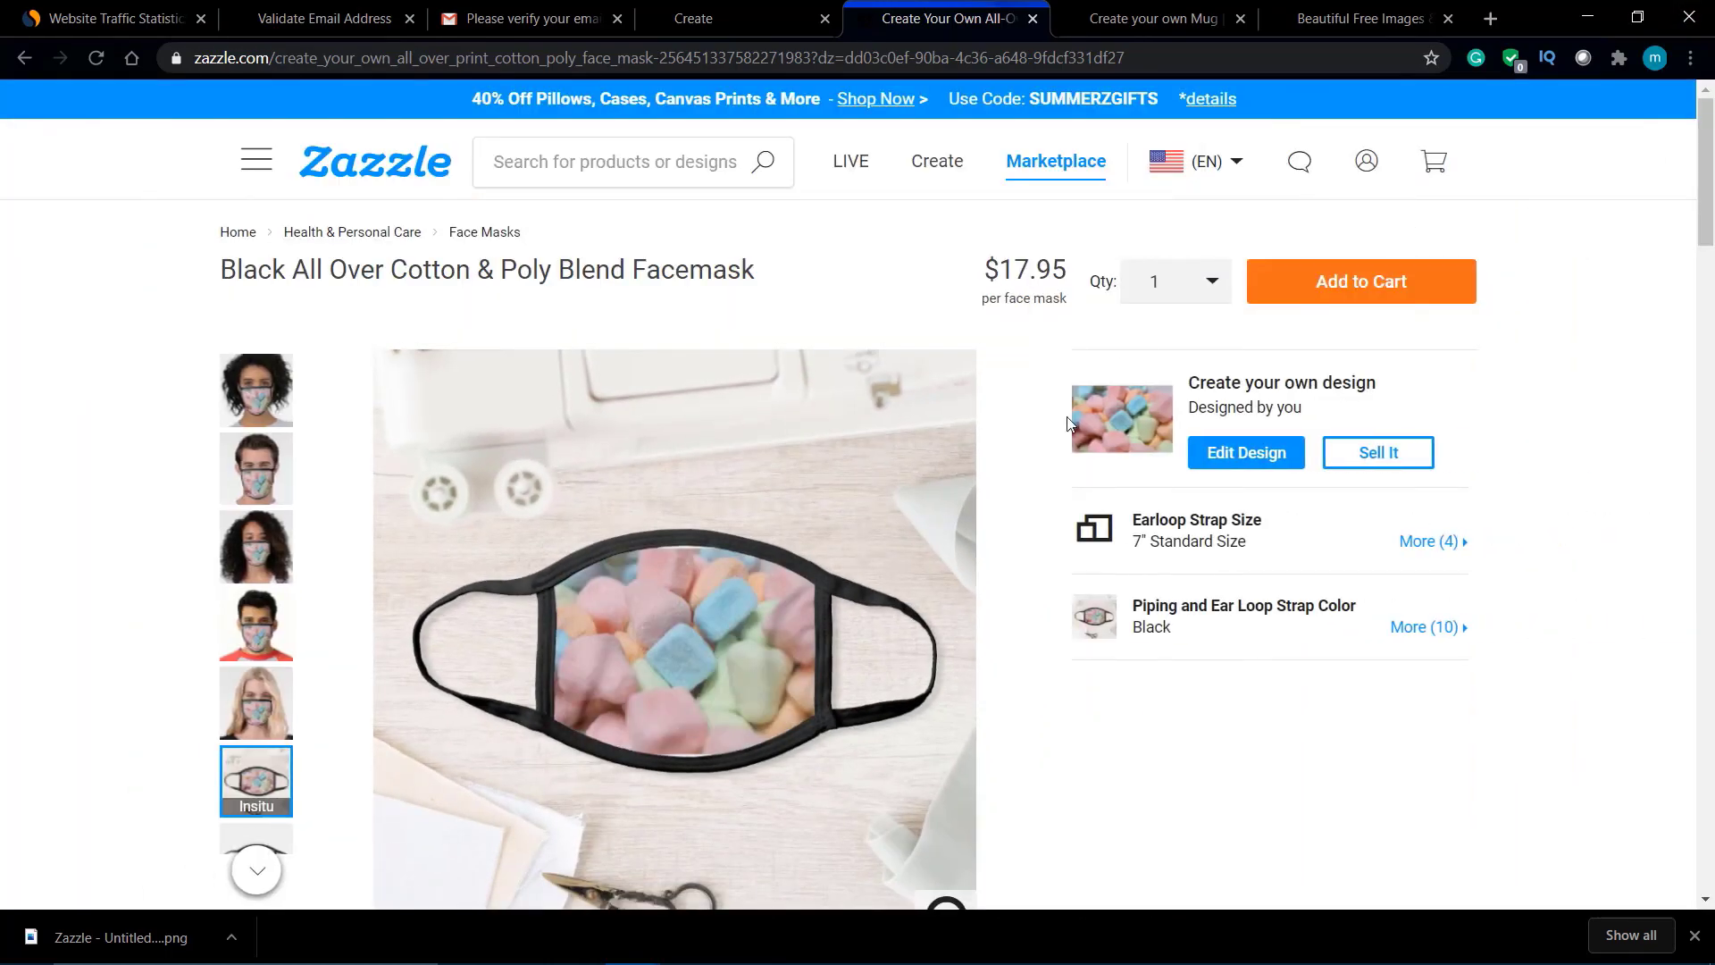
Step: Start a sale listing titled 'Candy Mask' in the Face Masks department with a description
left_click(1376, 470)
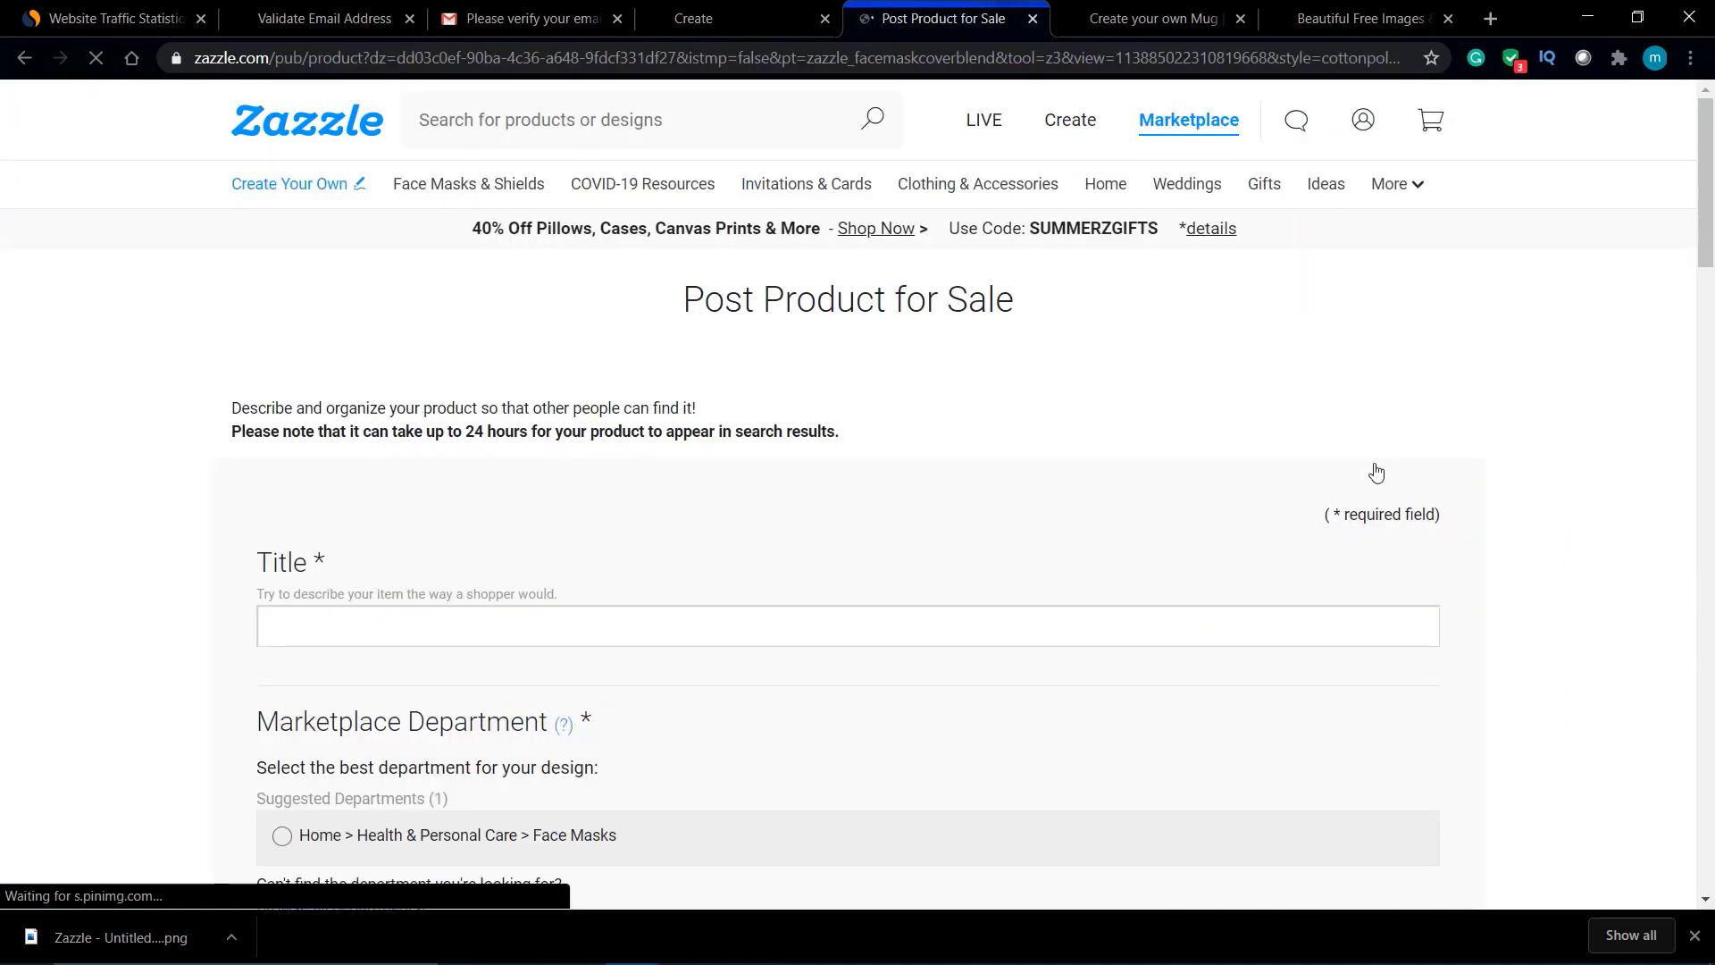
scroll(1121, 566, "down", 4)
scroll(657, 350, "up", 2)
scroll(657, 350, "up", 1)
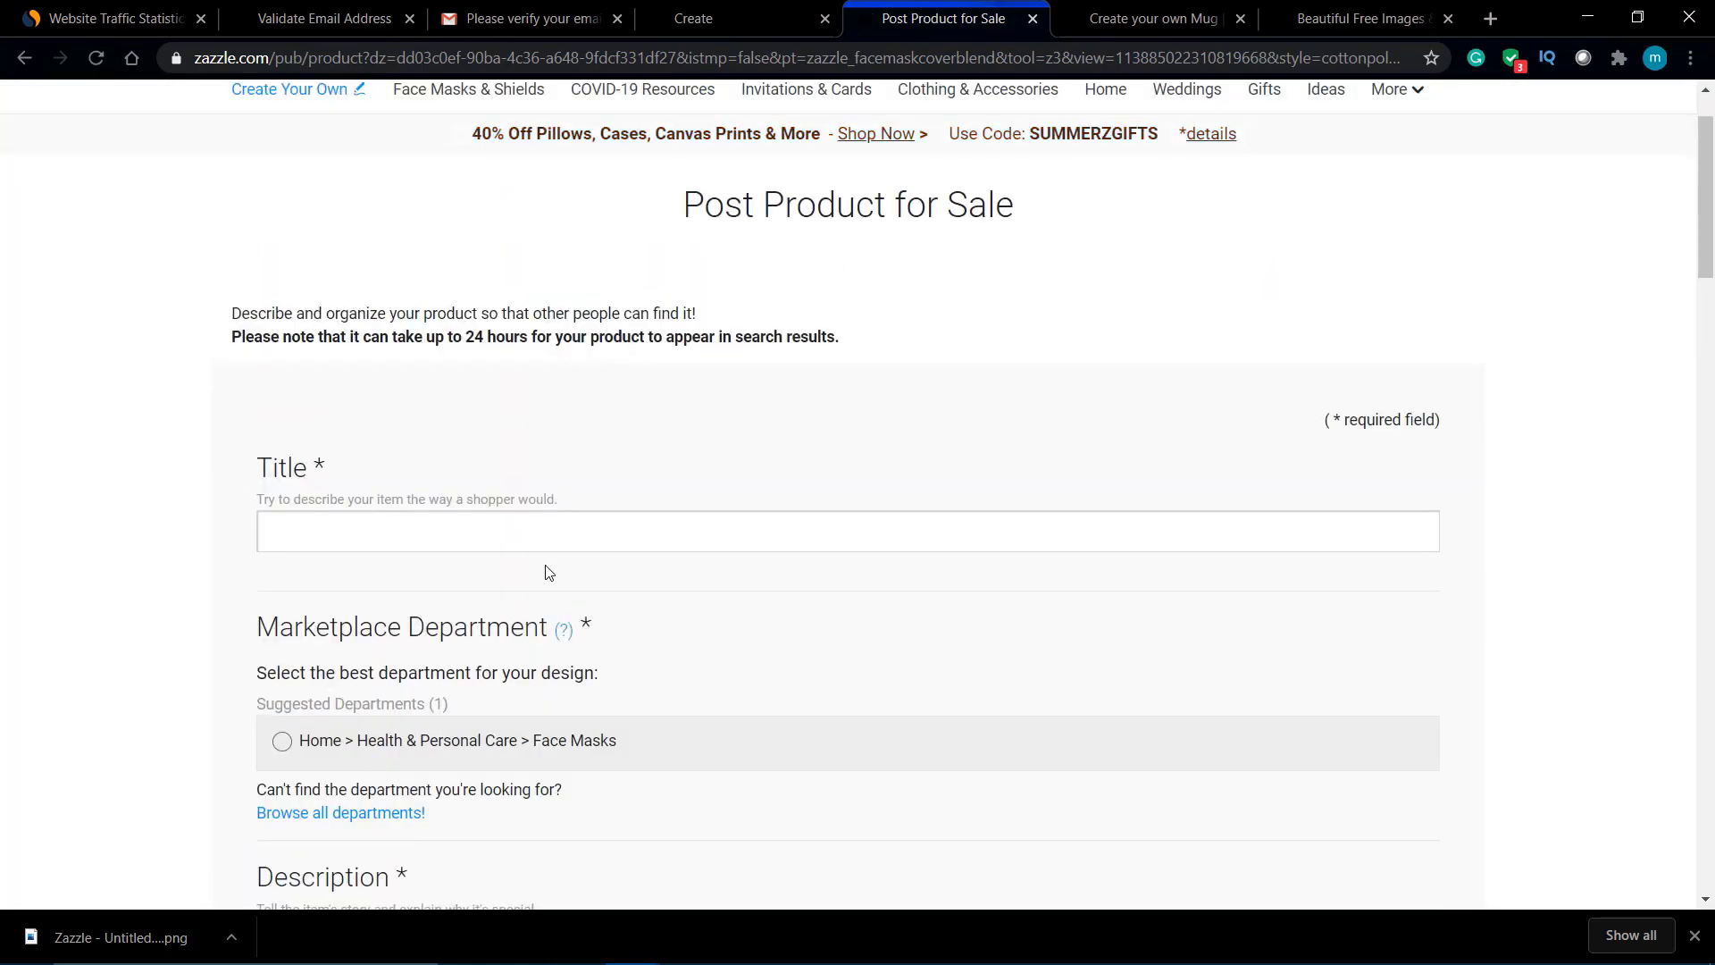
left_click(558, 530)
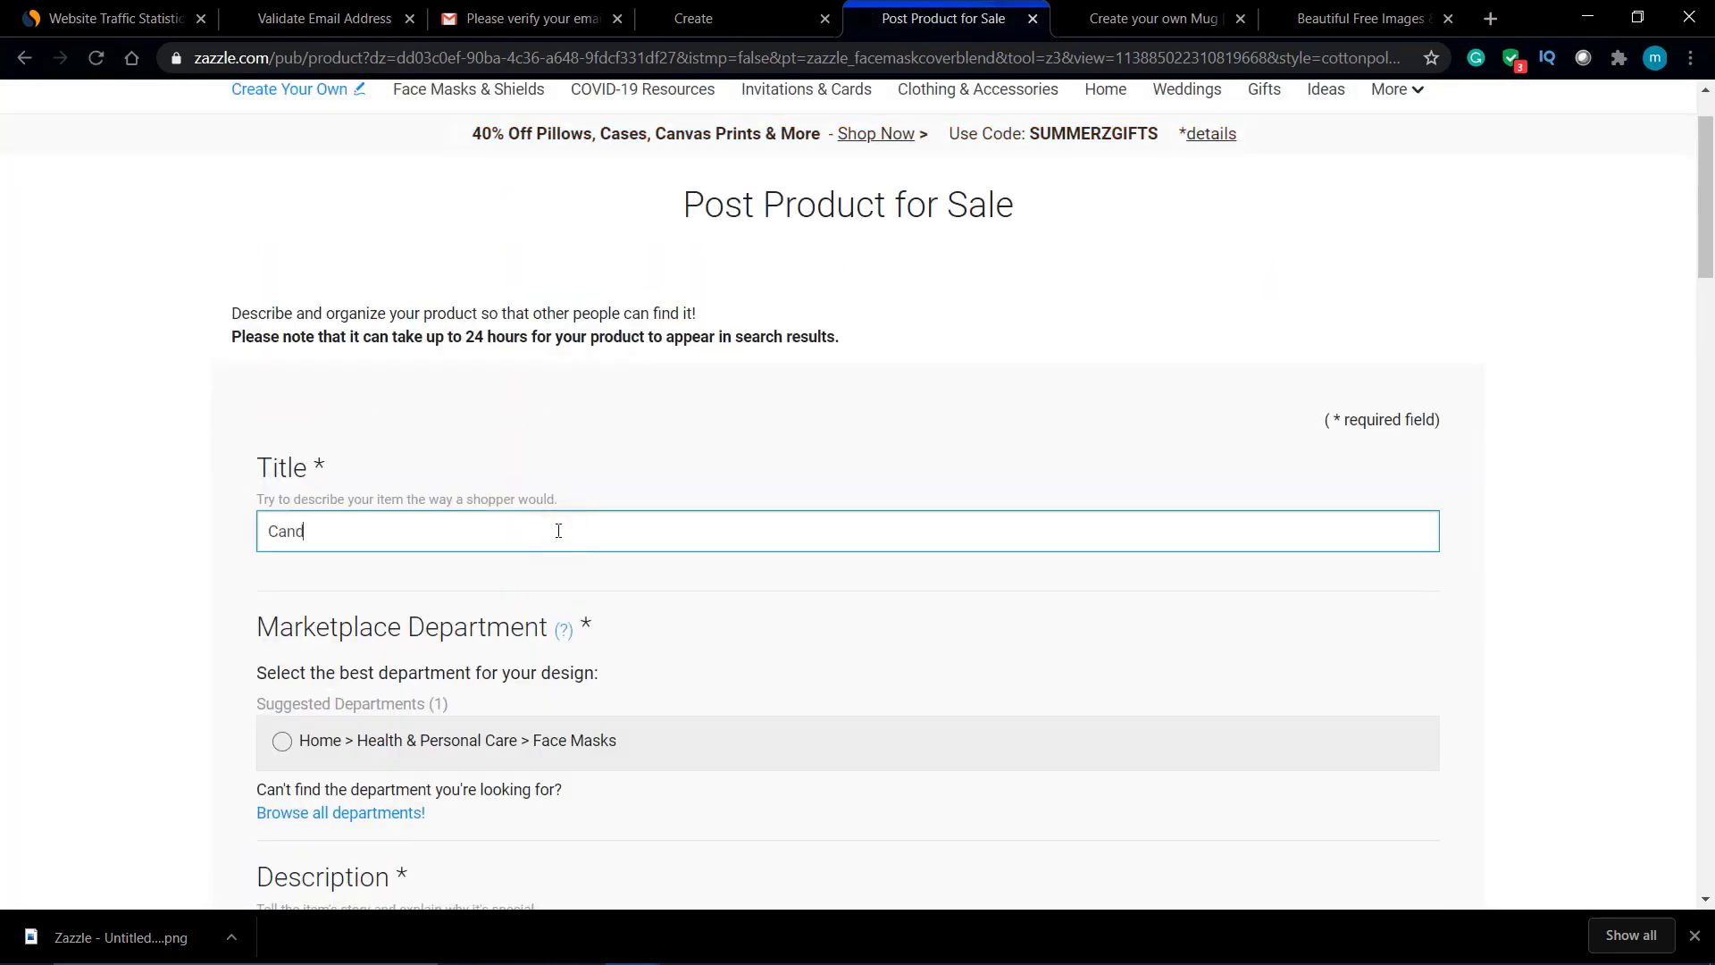
type("Candy")
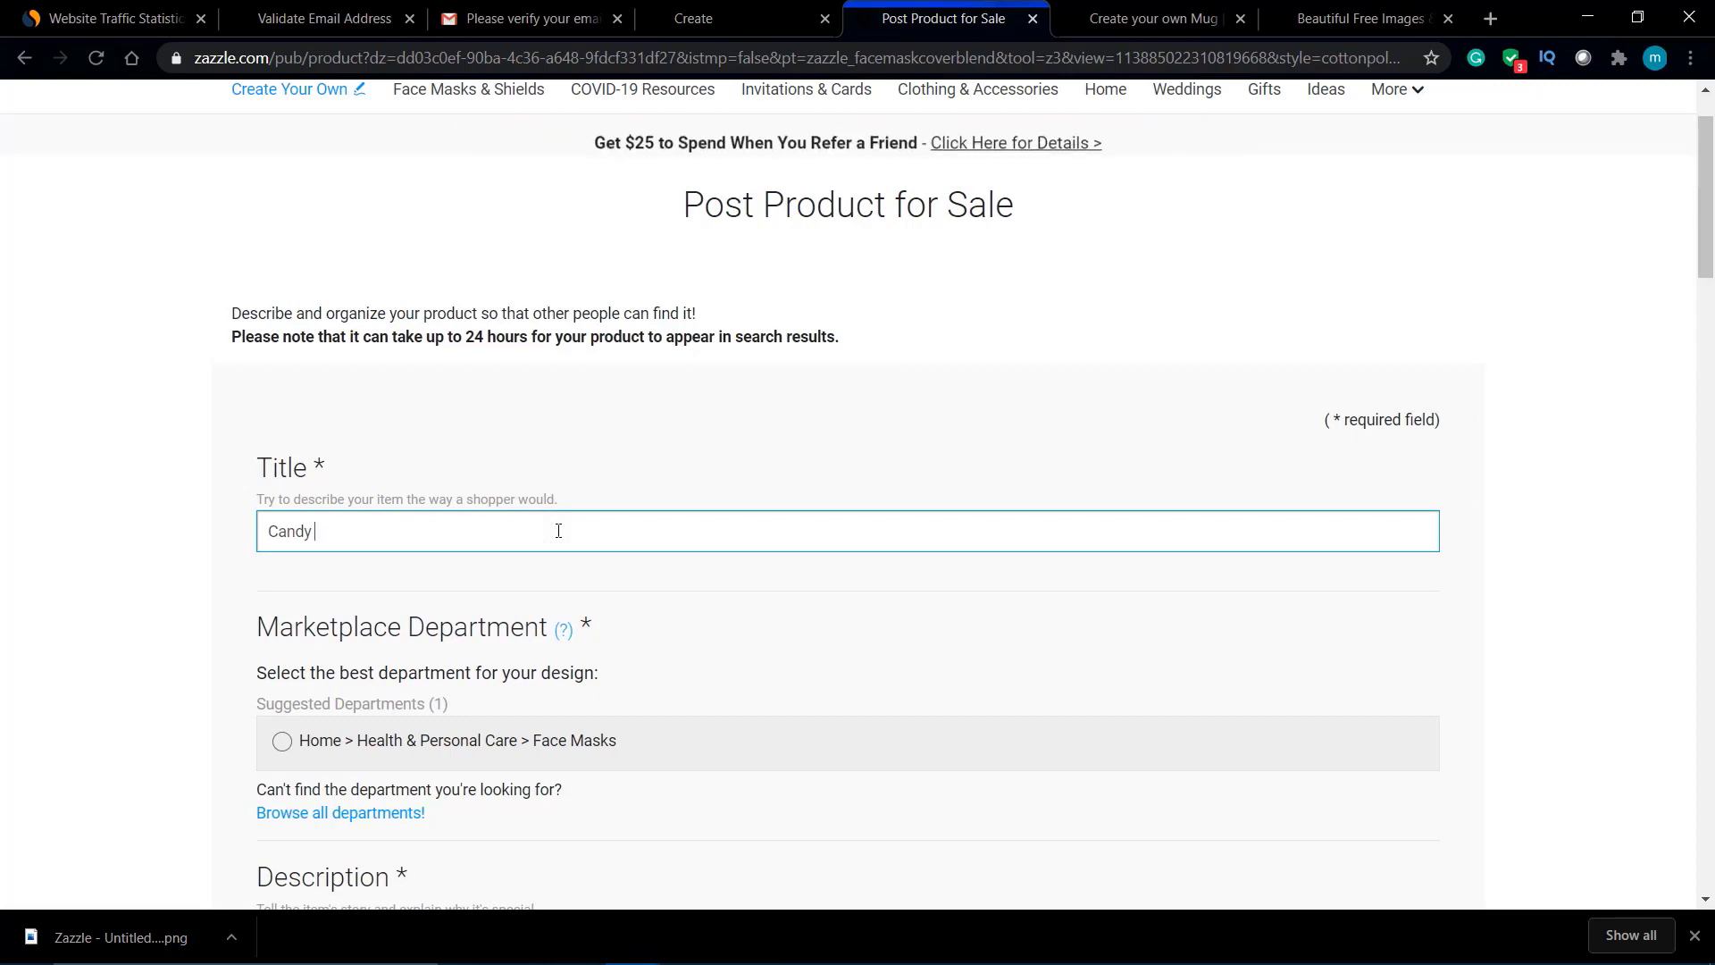
type(" Mask")
scroll(559, 530, "down", 5)
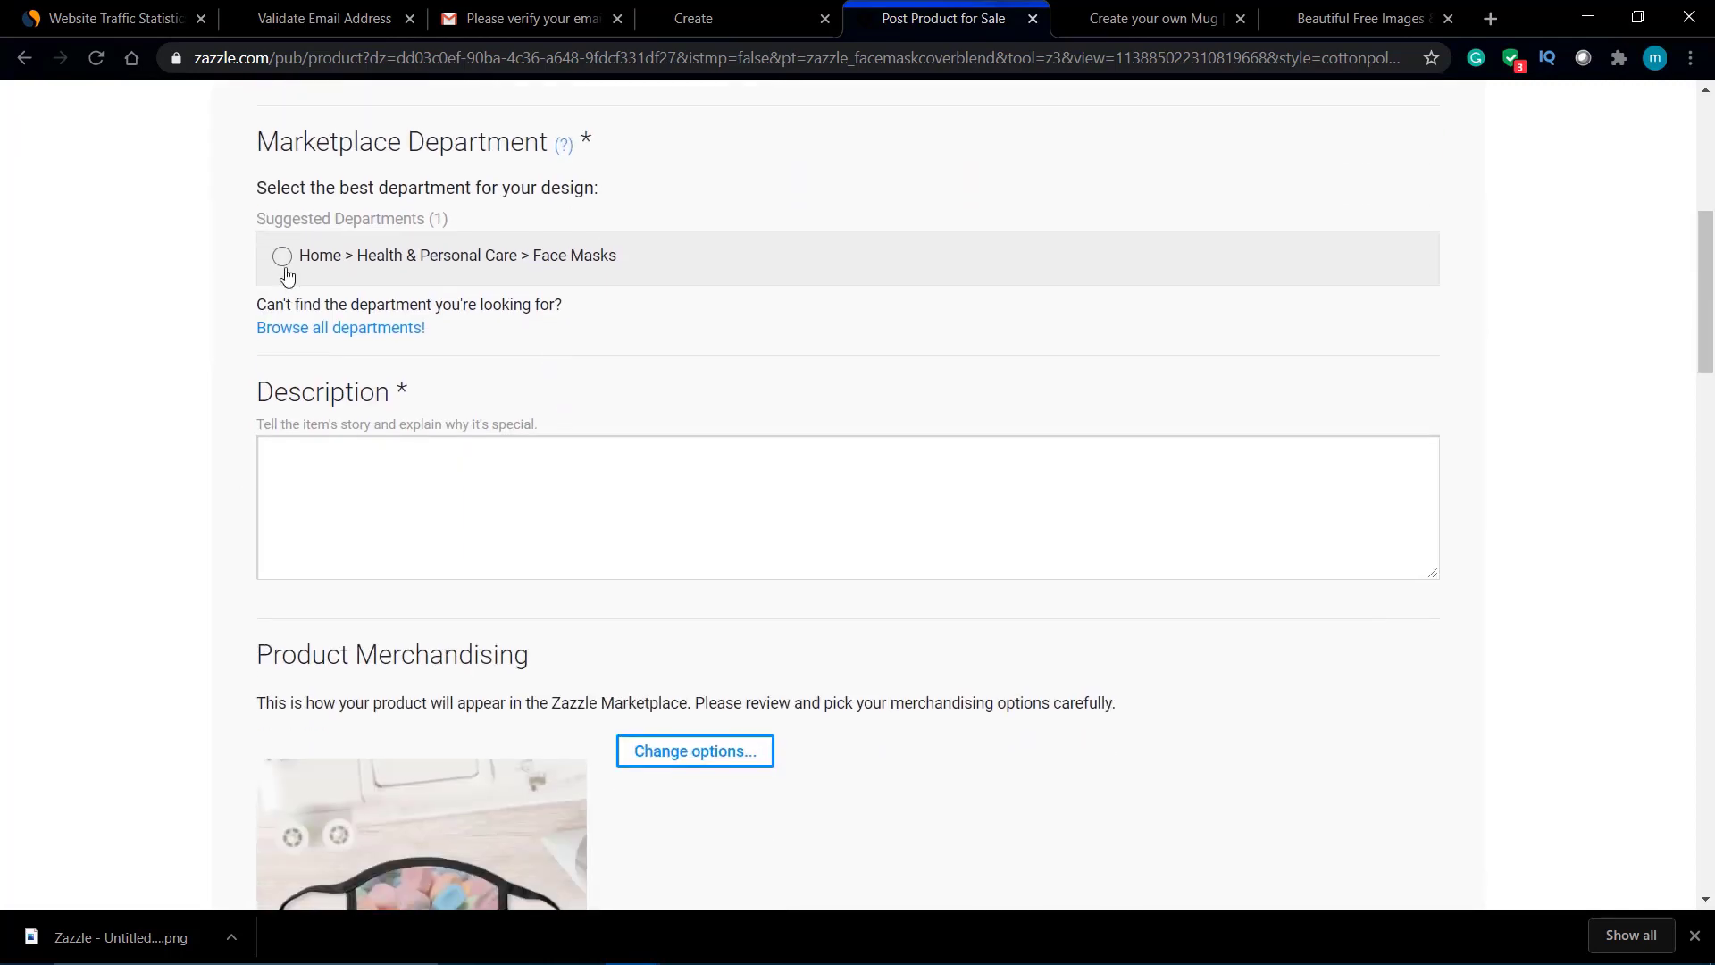
left_click(378, 441)
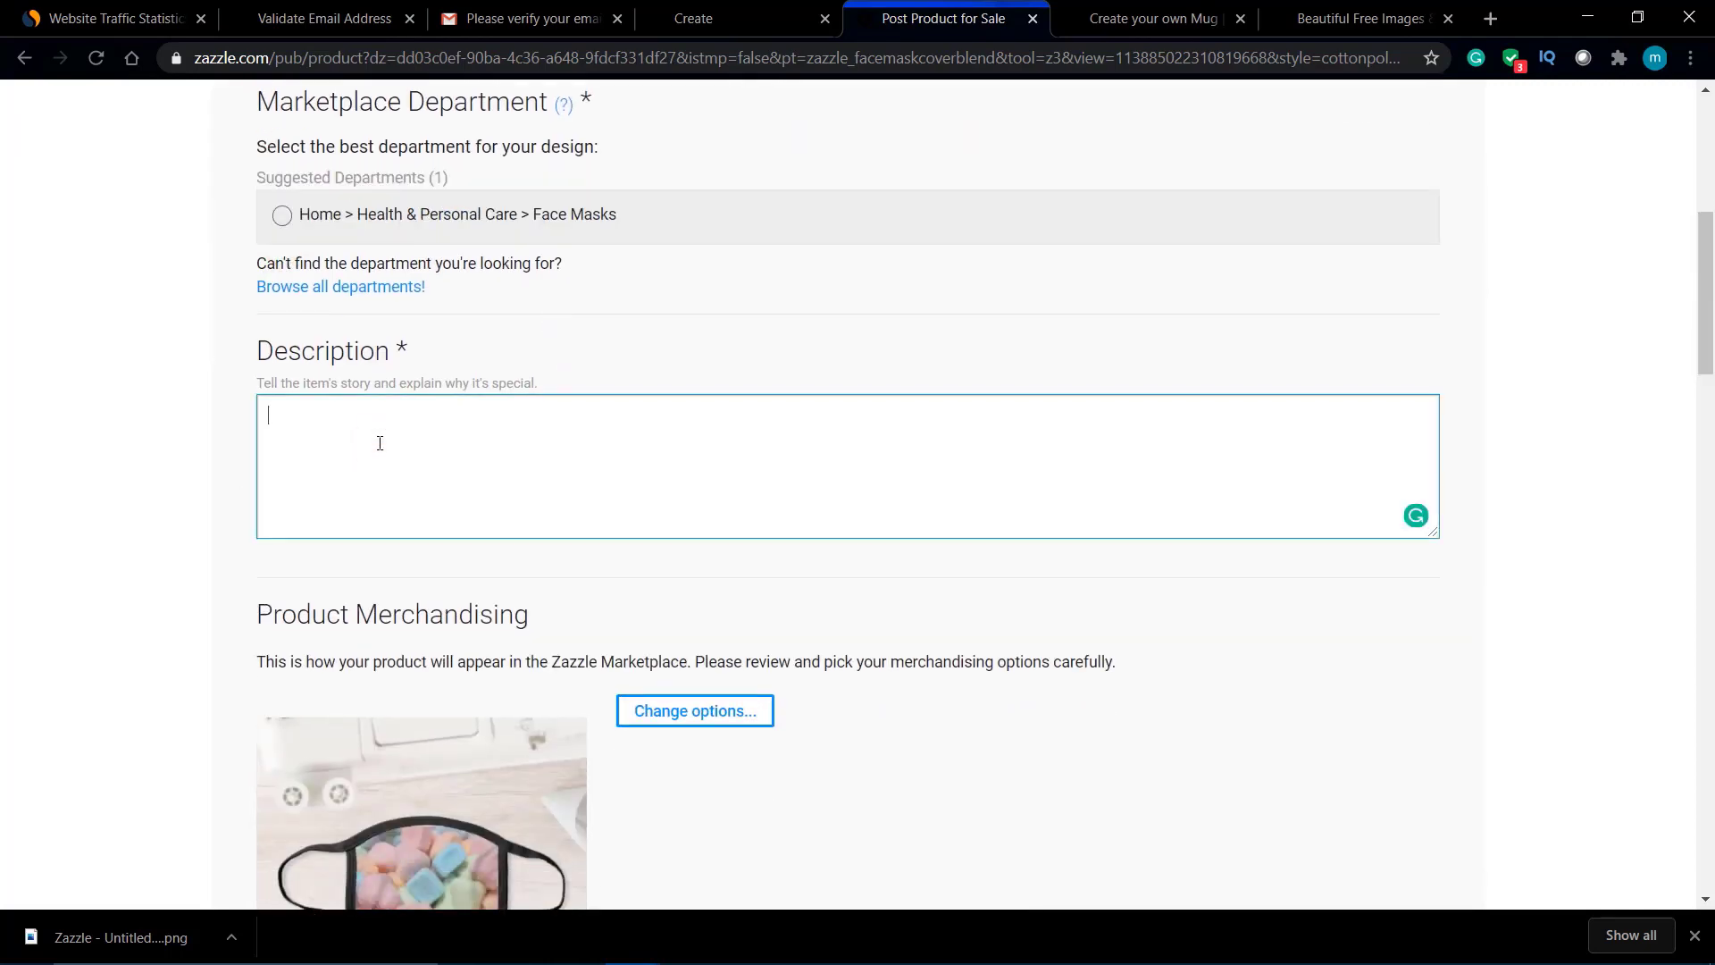
left_click(283, 216)
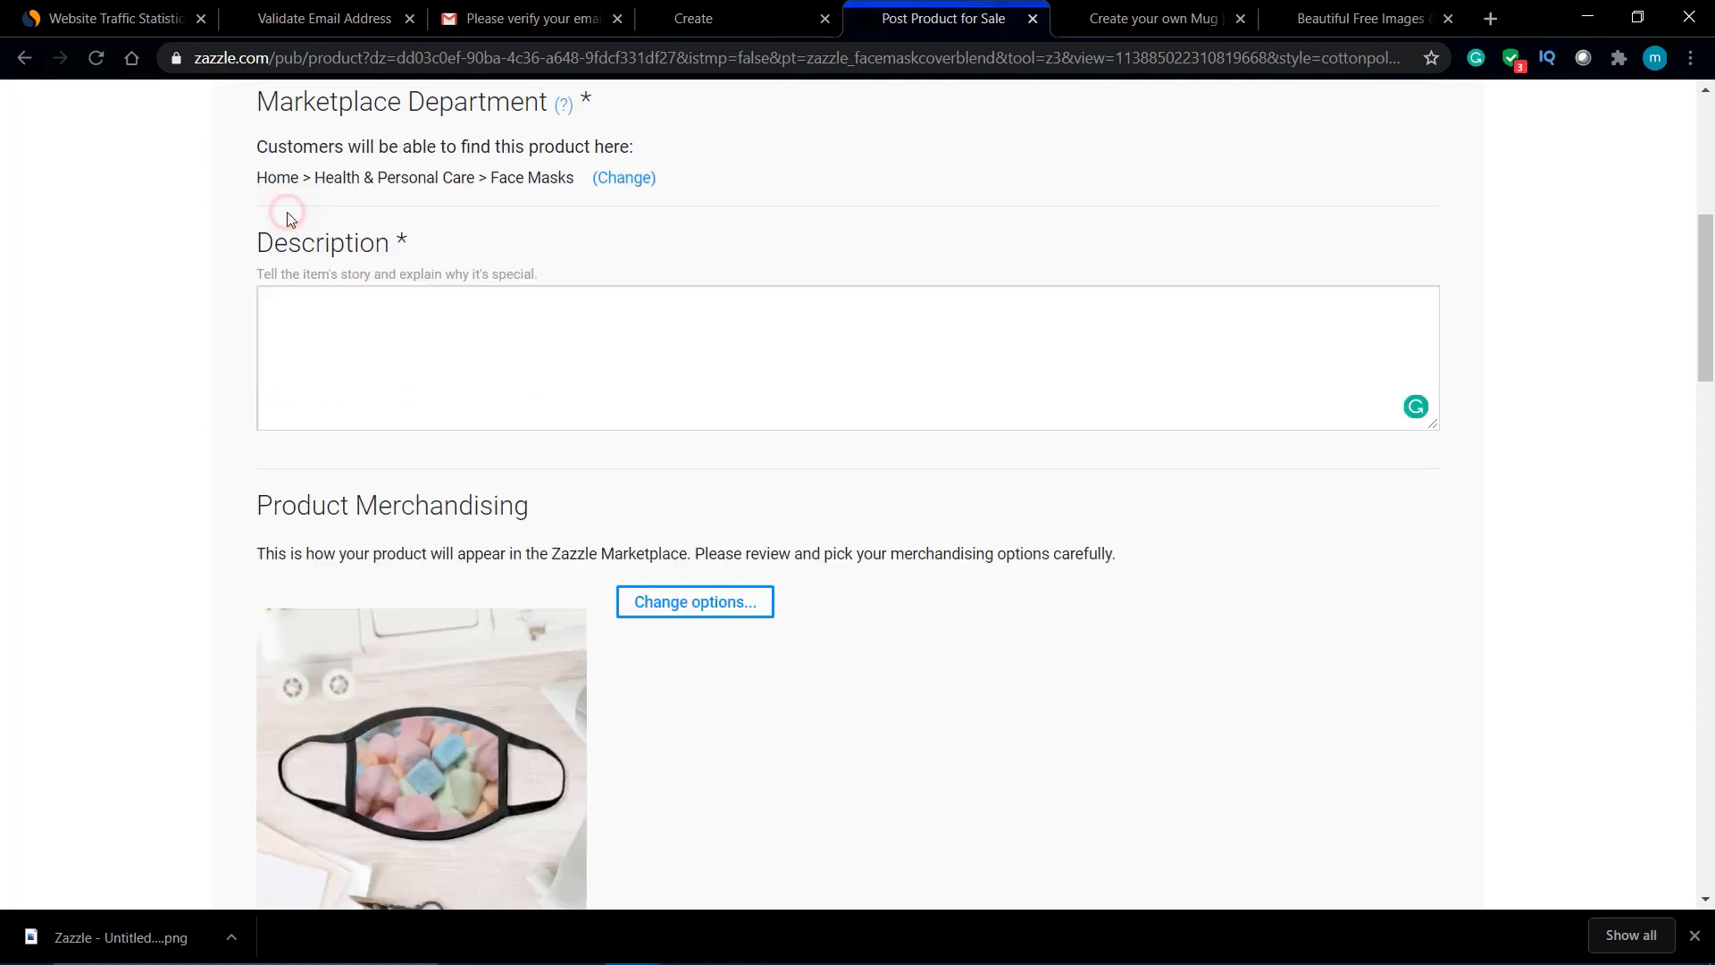
left_click(368, 355)
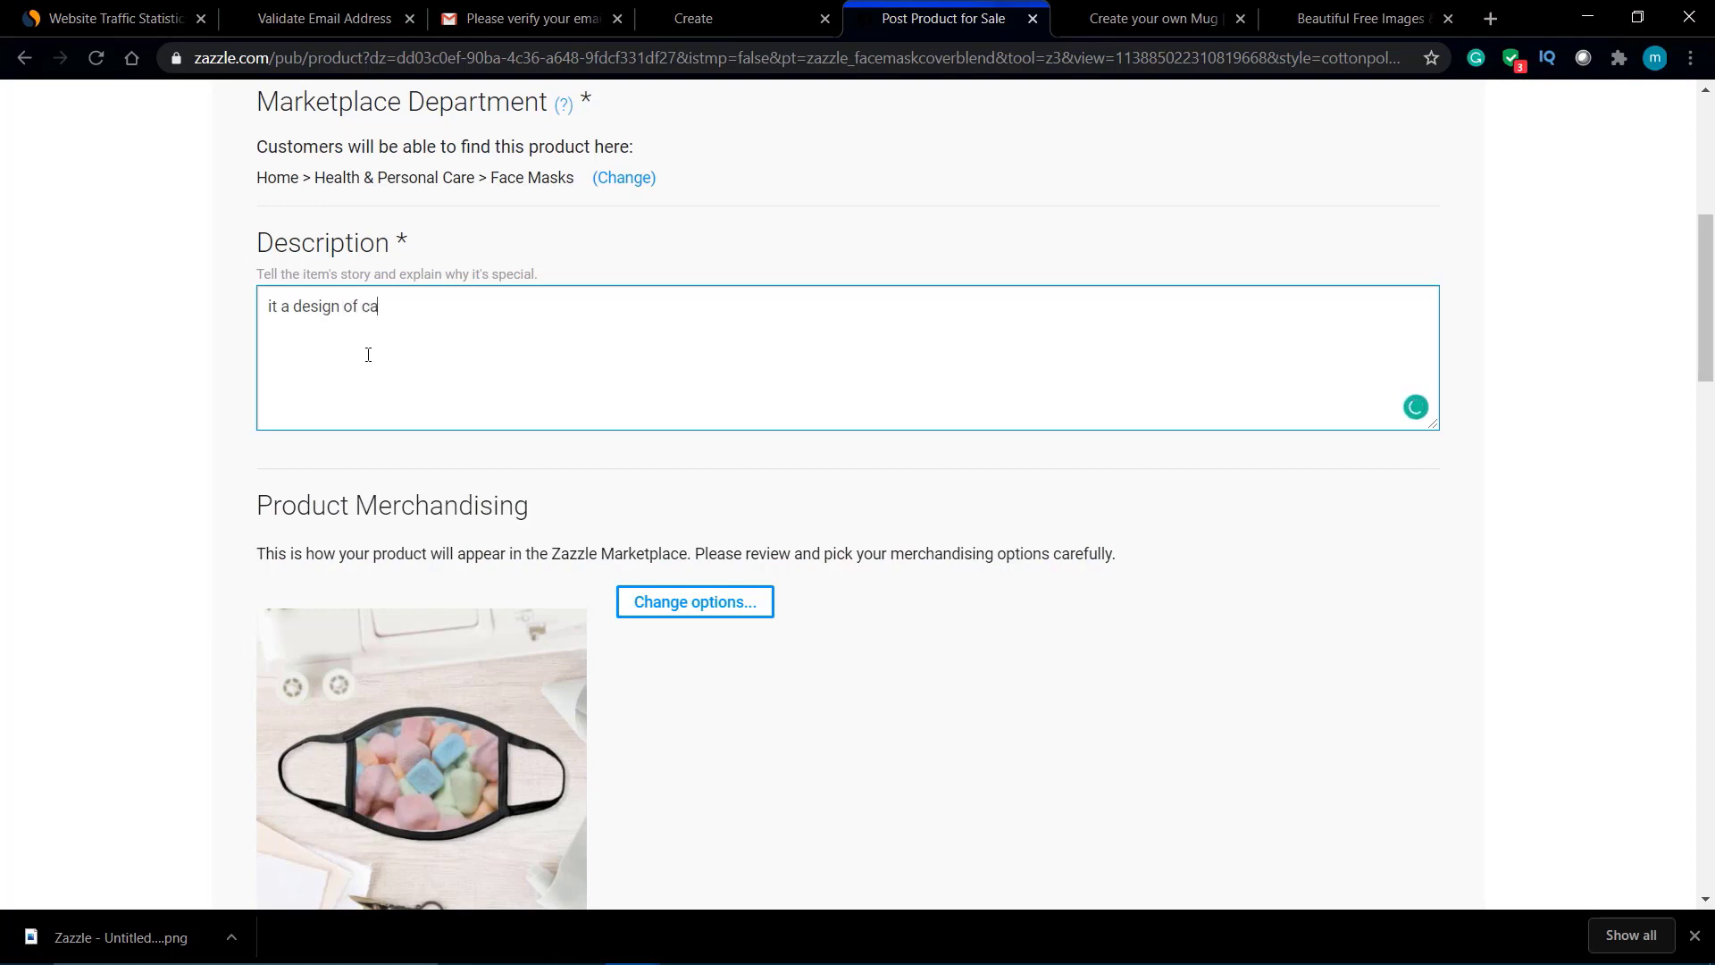
type("ndy.")
Step: Add the product tags mask and candy
scroll(398, 330, "down", 10)
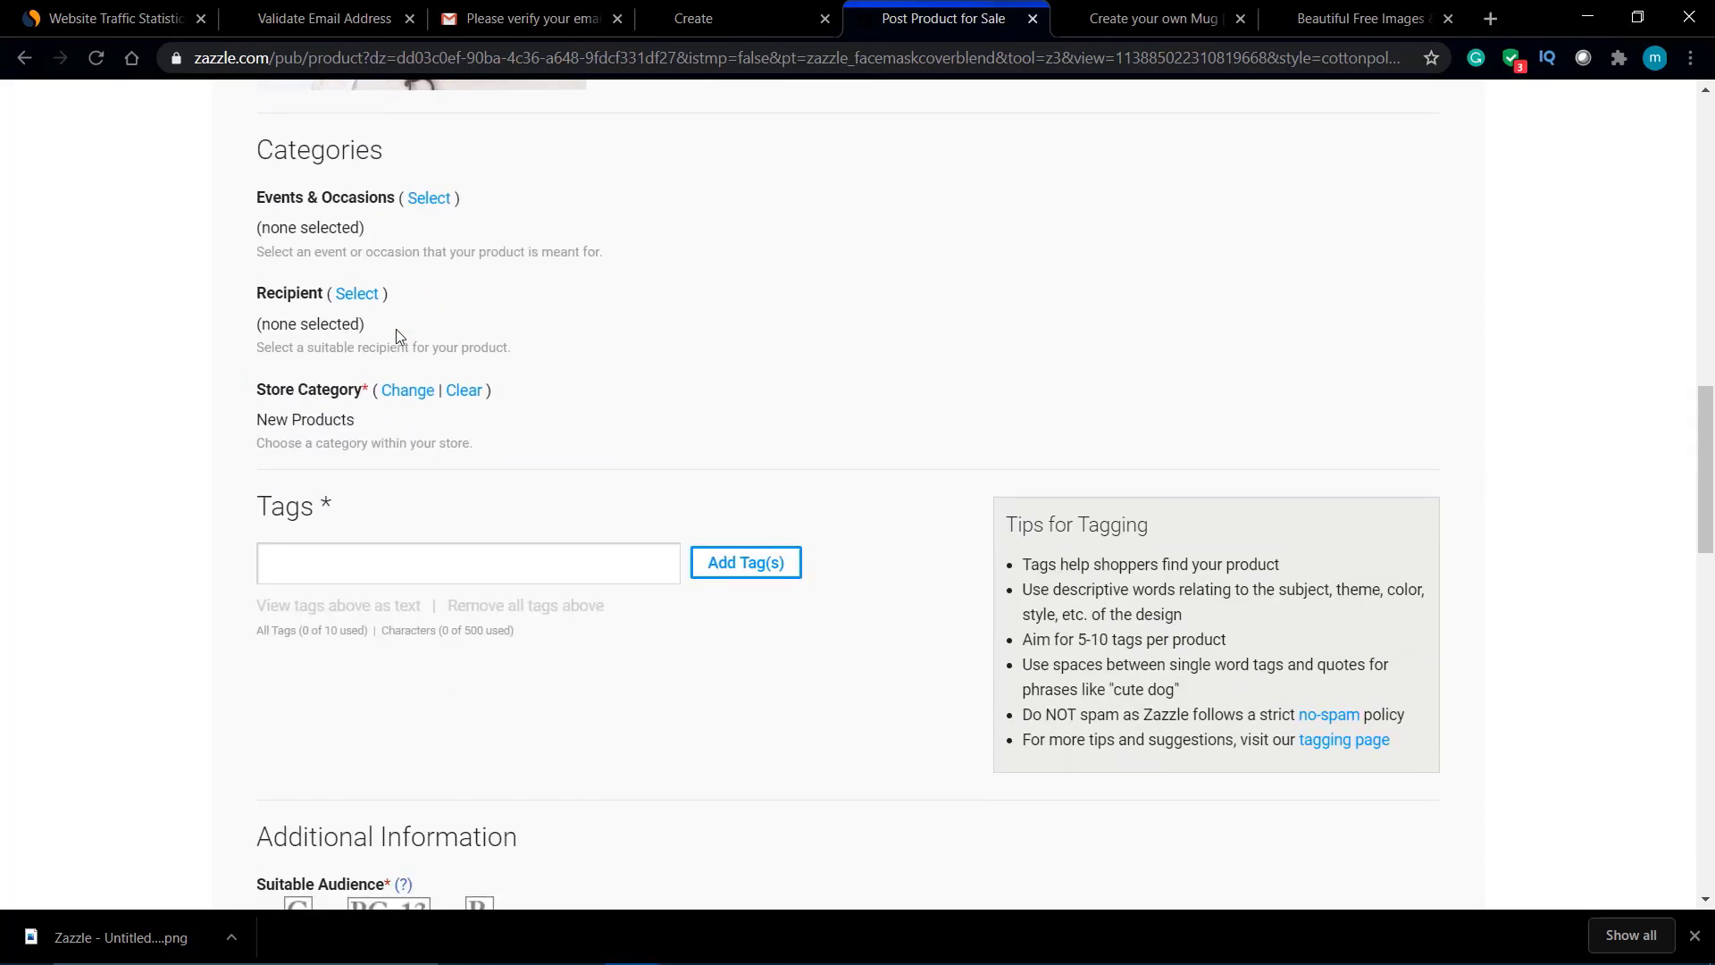
left_click(357, 547)
type("m")
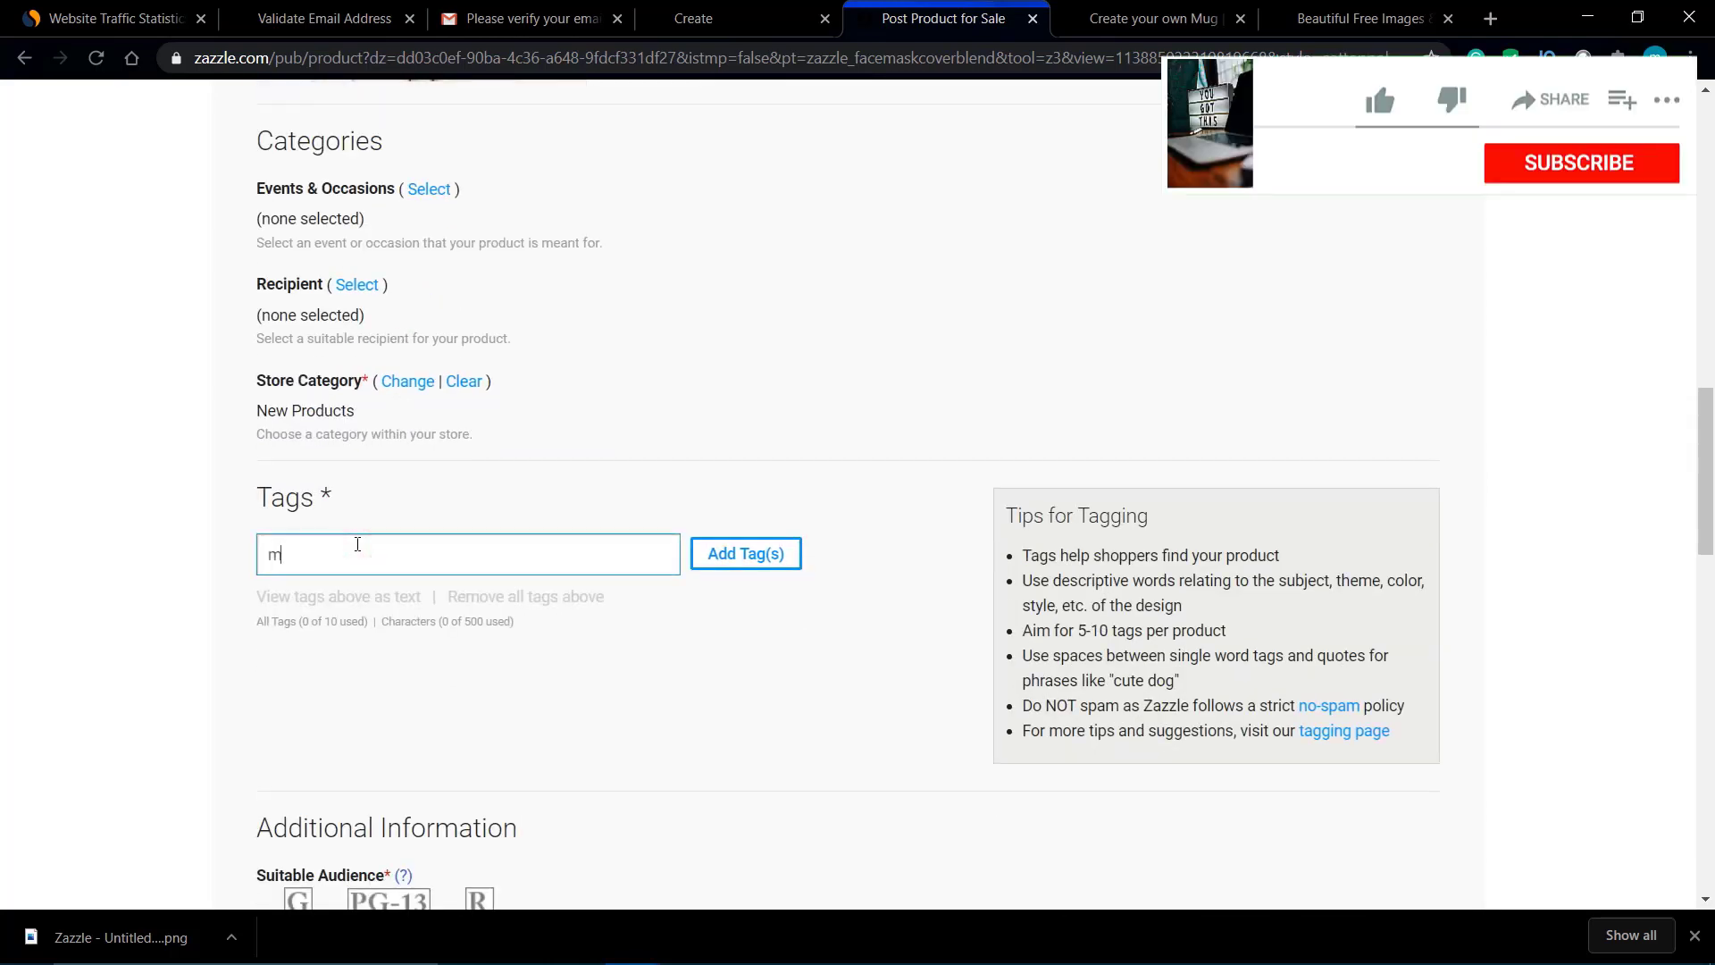
type("ask")
key("Return")
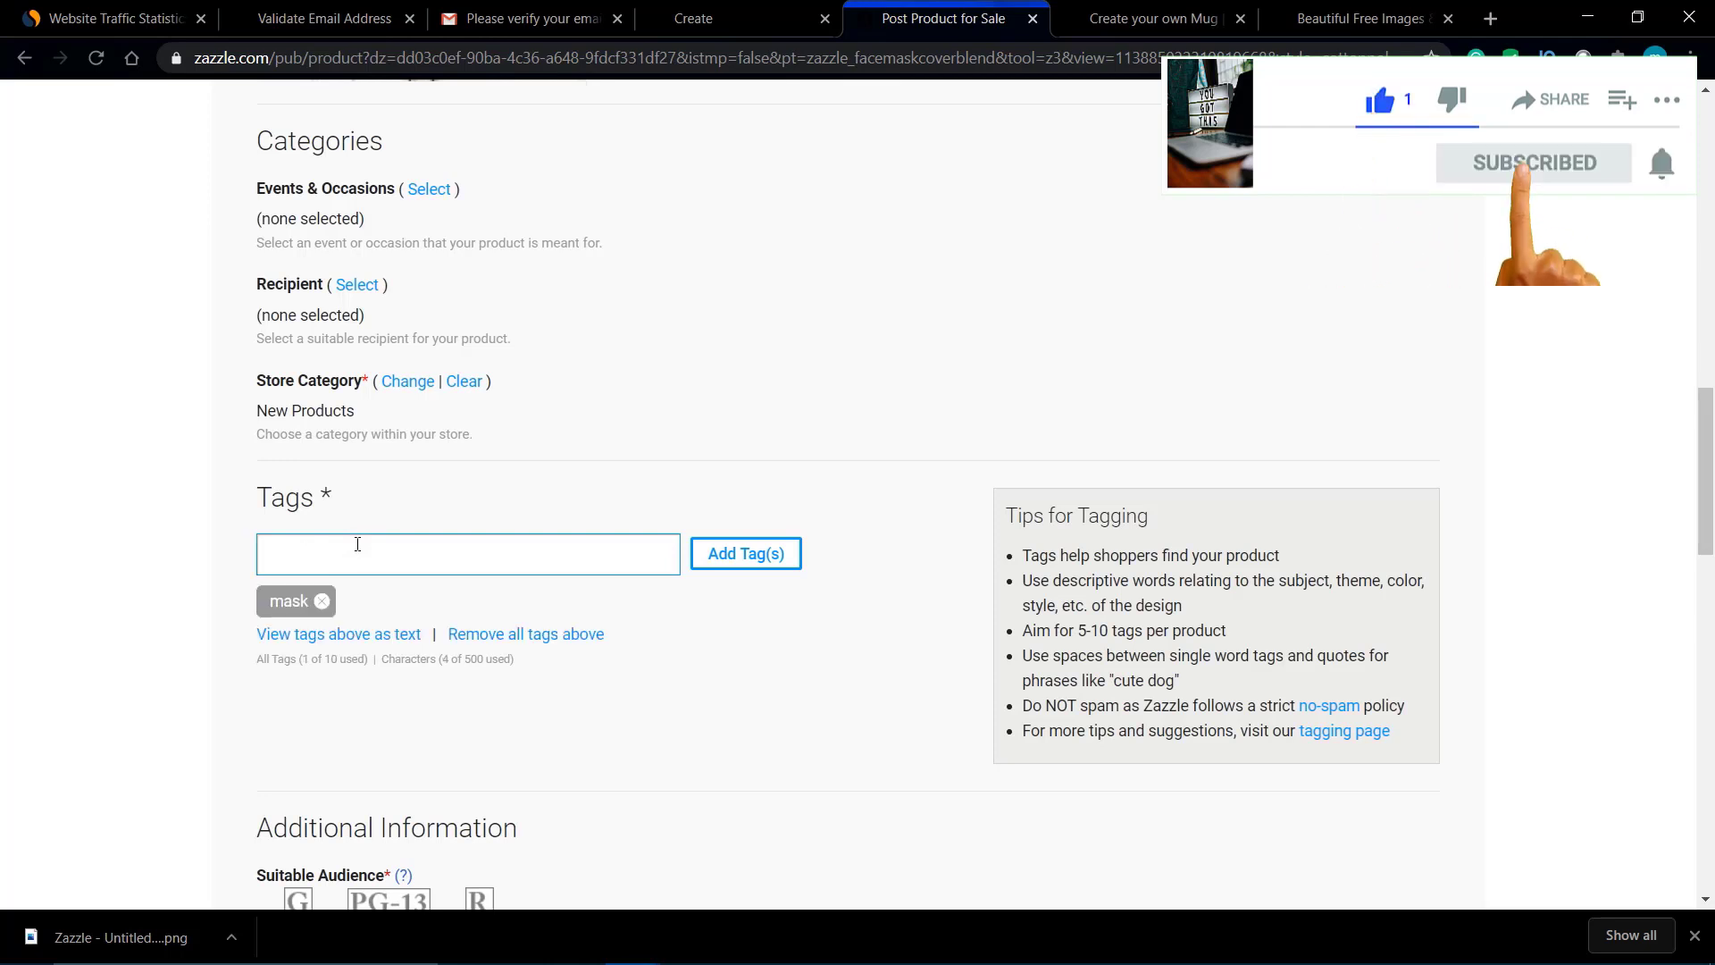
type("candy")
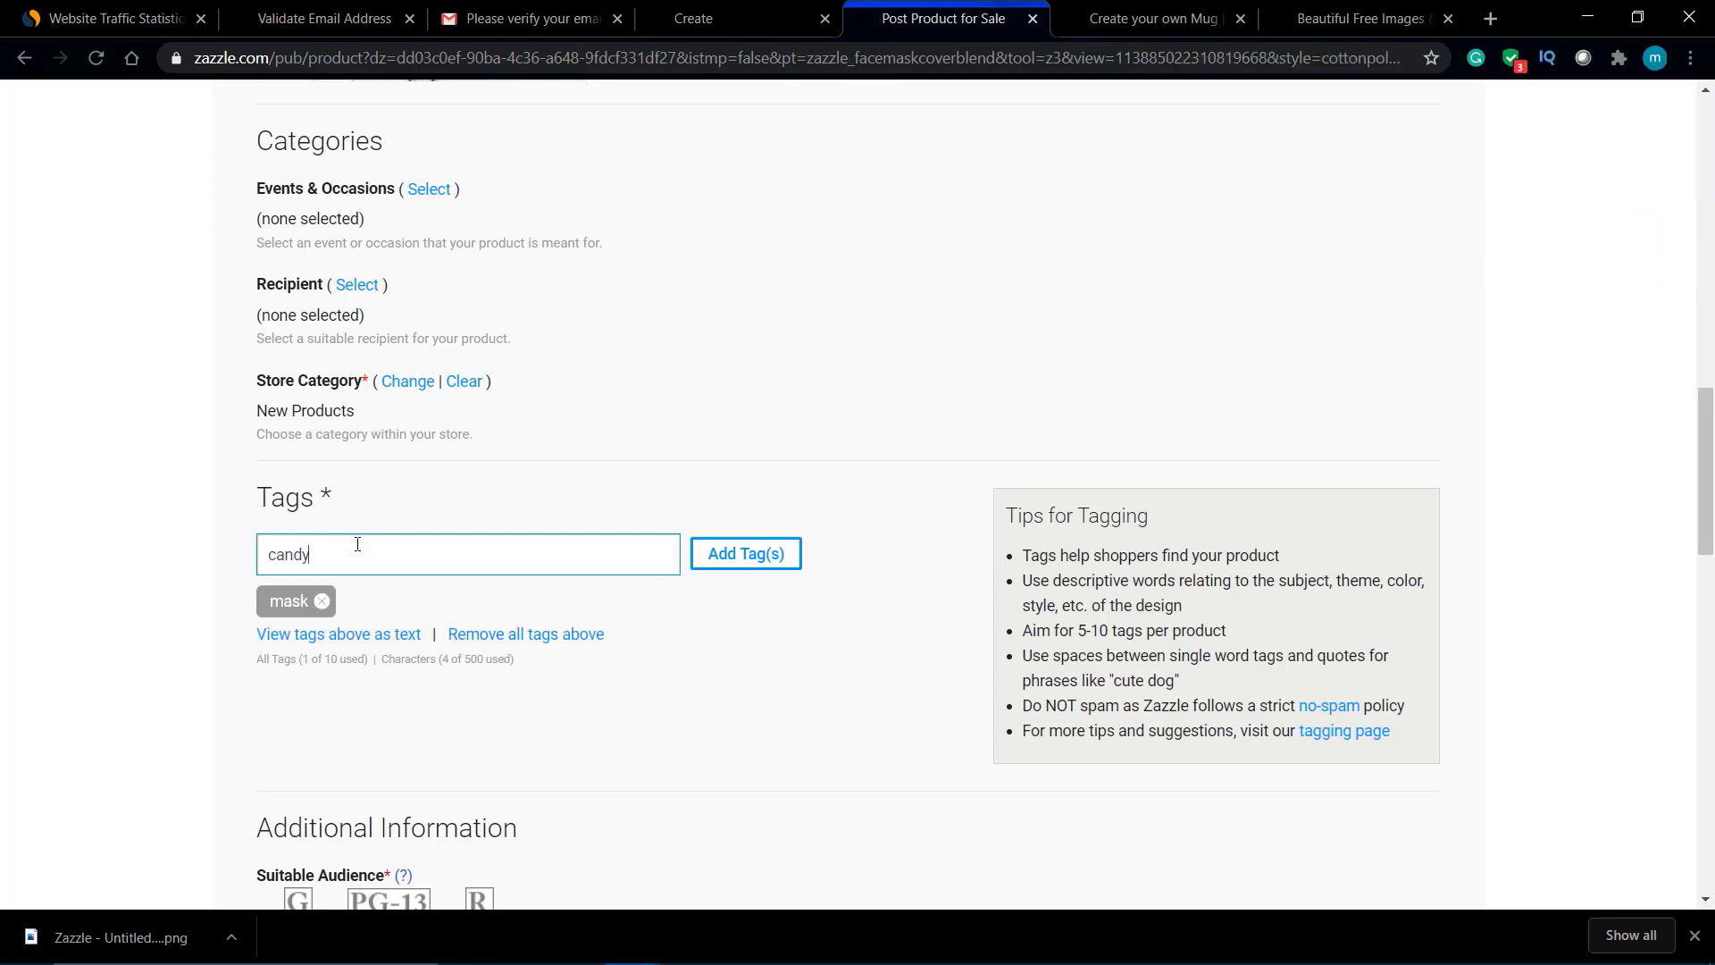
key("Return")
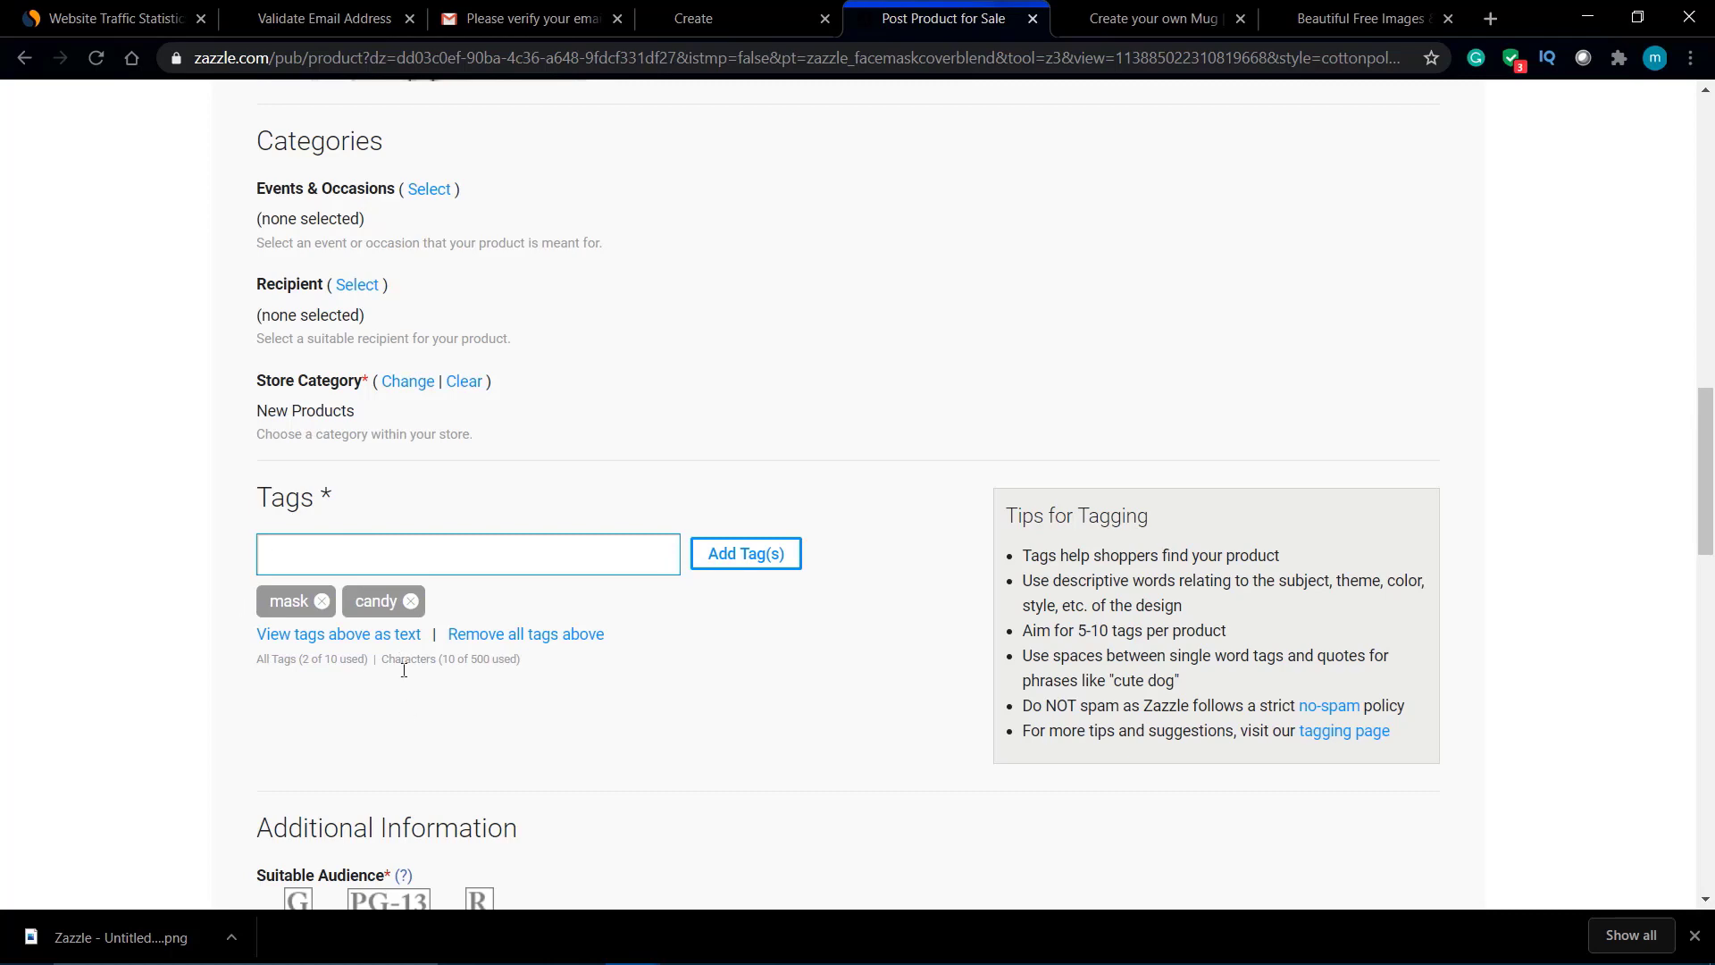
Step: Review the listed product price and the 5% royalty earned
scroll(467, 661, "down", 7)
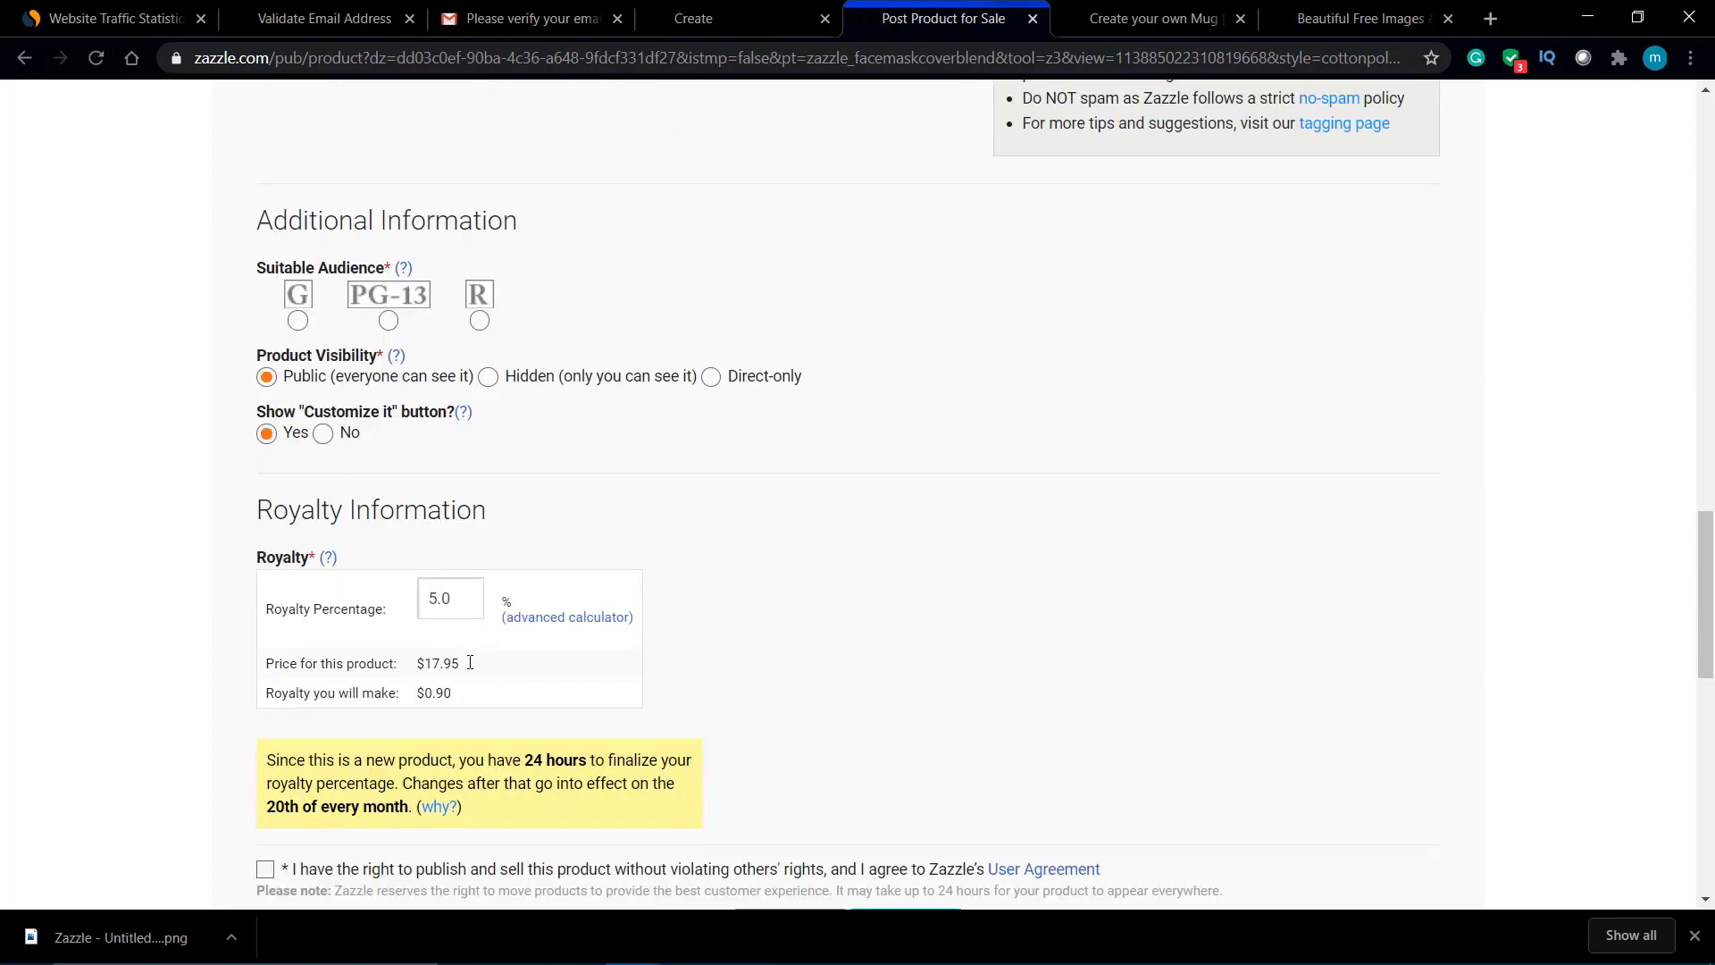
scroll(470, 661, "down", 1)
scroll(308, 529, "up", 4)
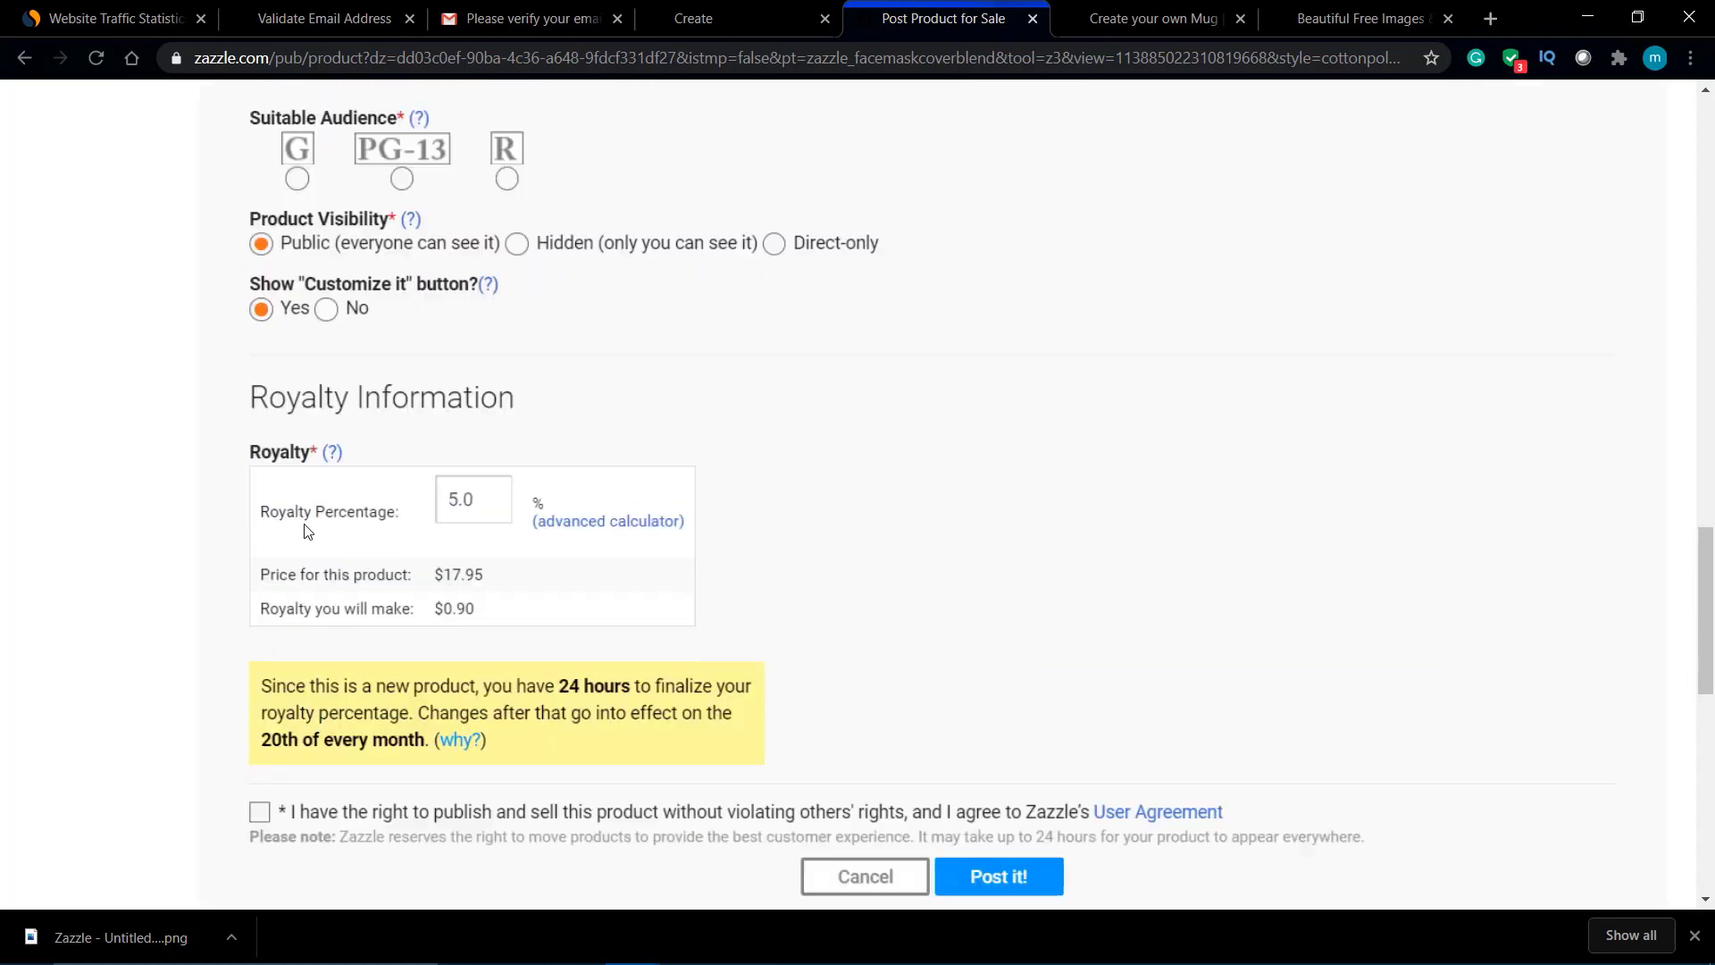
scroll(309, 530, "down", 4)
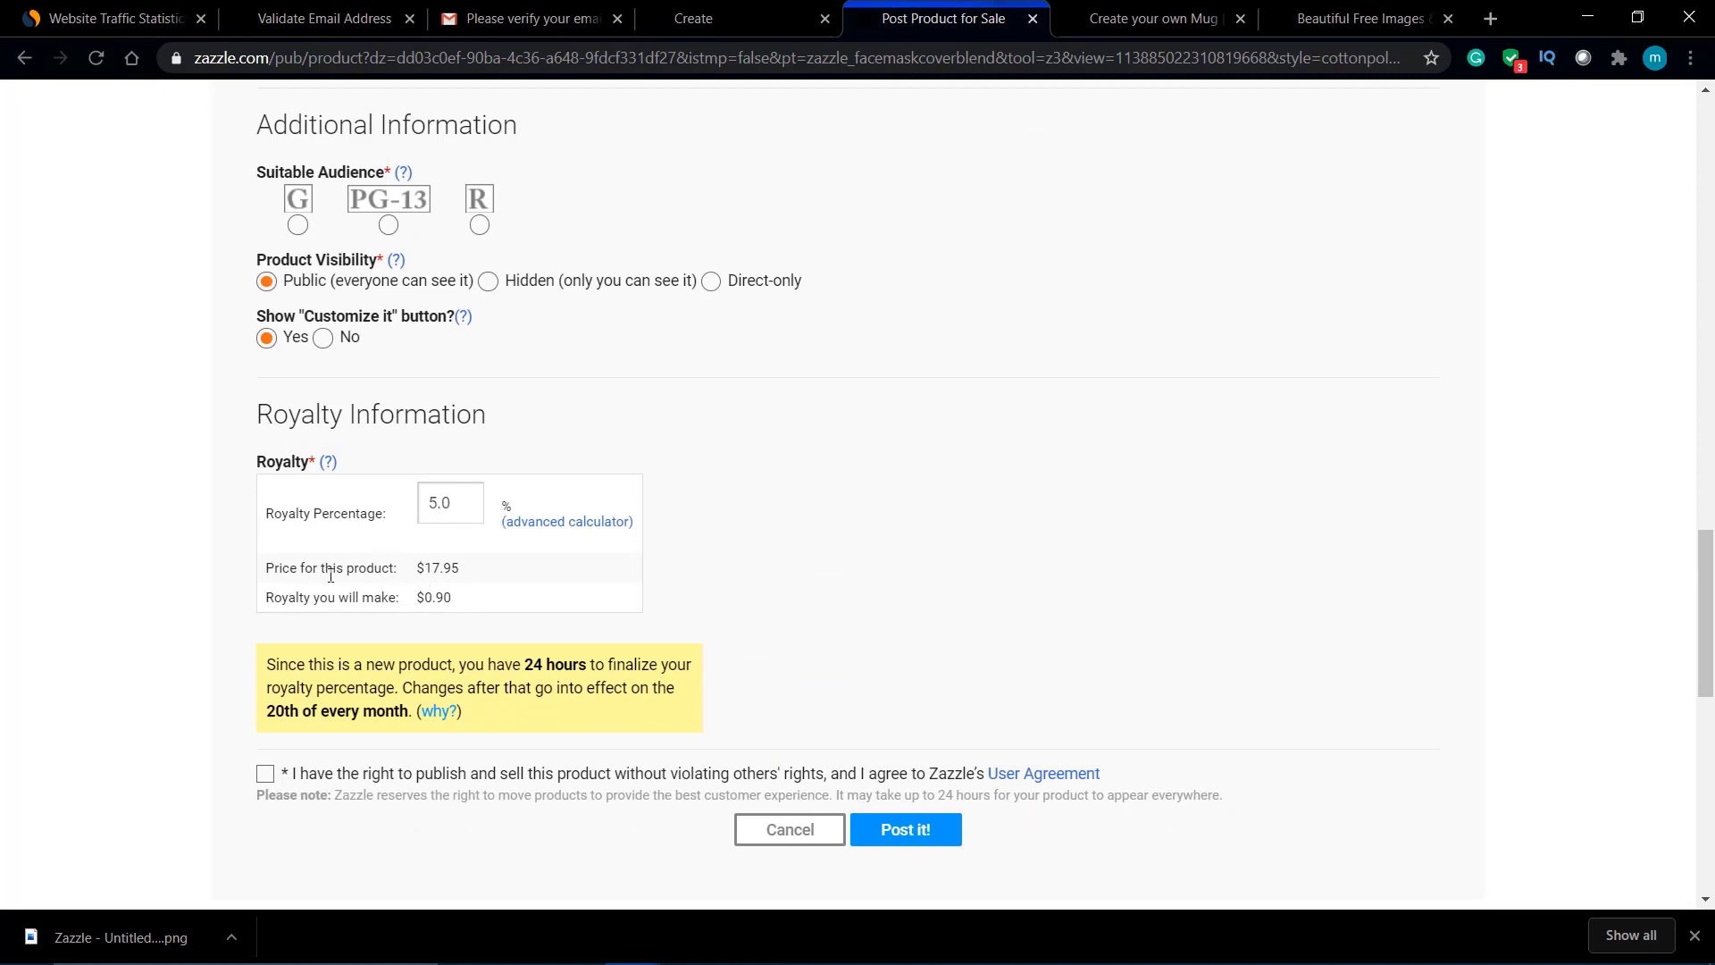
left_click_drag(326, 572, 483, 574)
left_click_drag(311, 602, 444, 600)
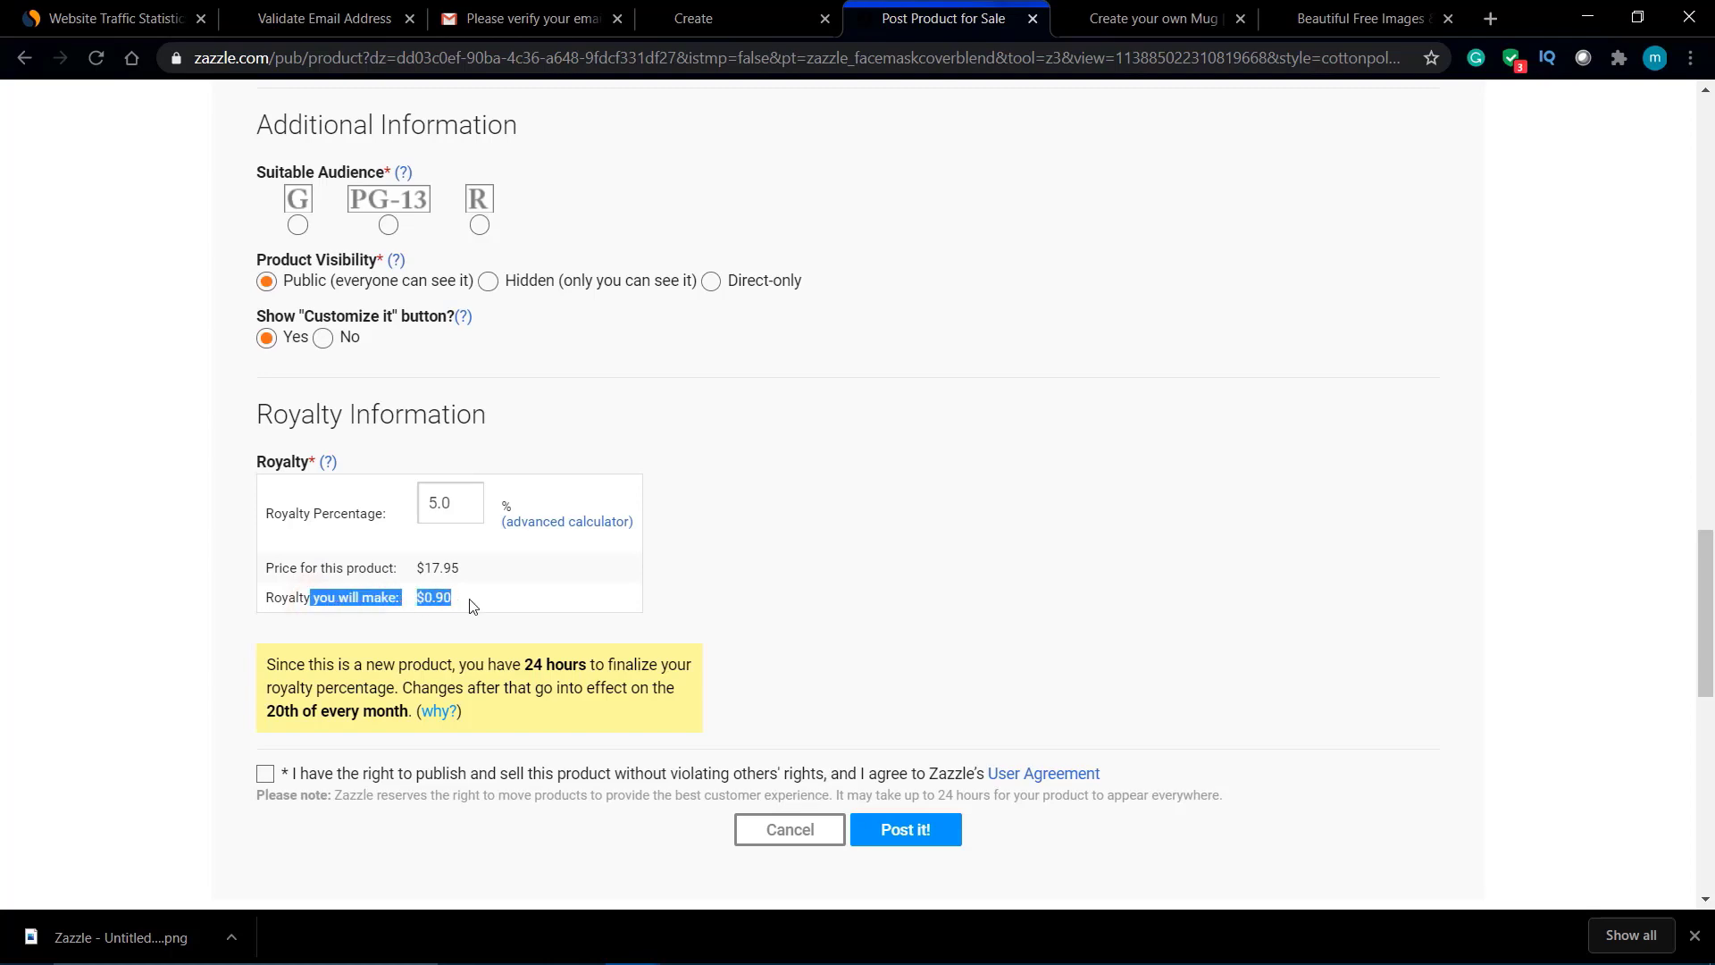
Step: Agree to the publishing rights terms, rate the product PG-13, and post the listing
scroll(471, 603, "down", 1)
left_click(264, 672)
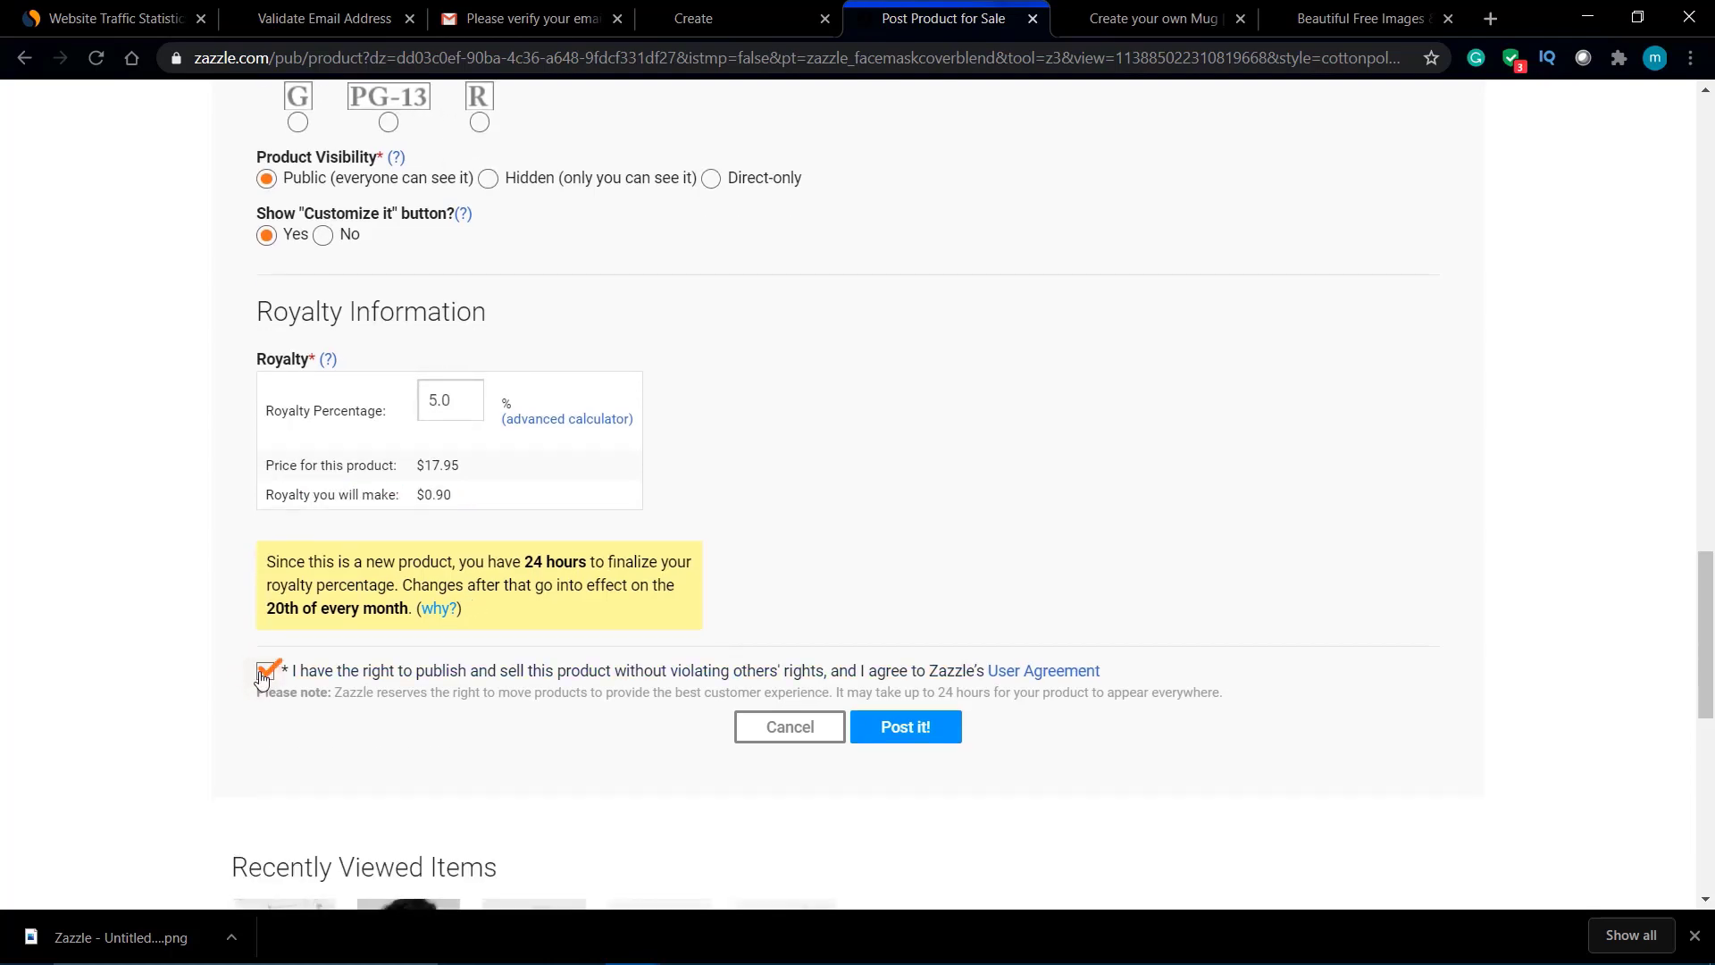
scroll(799, 408, "up", 4)
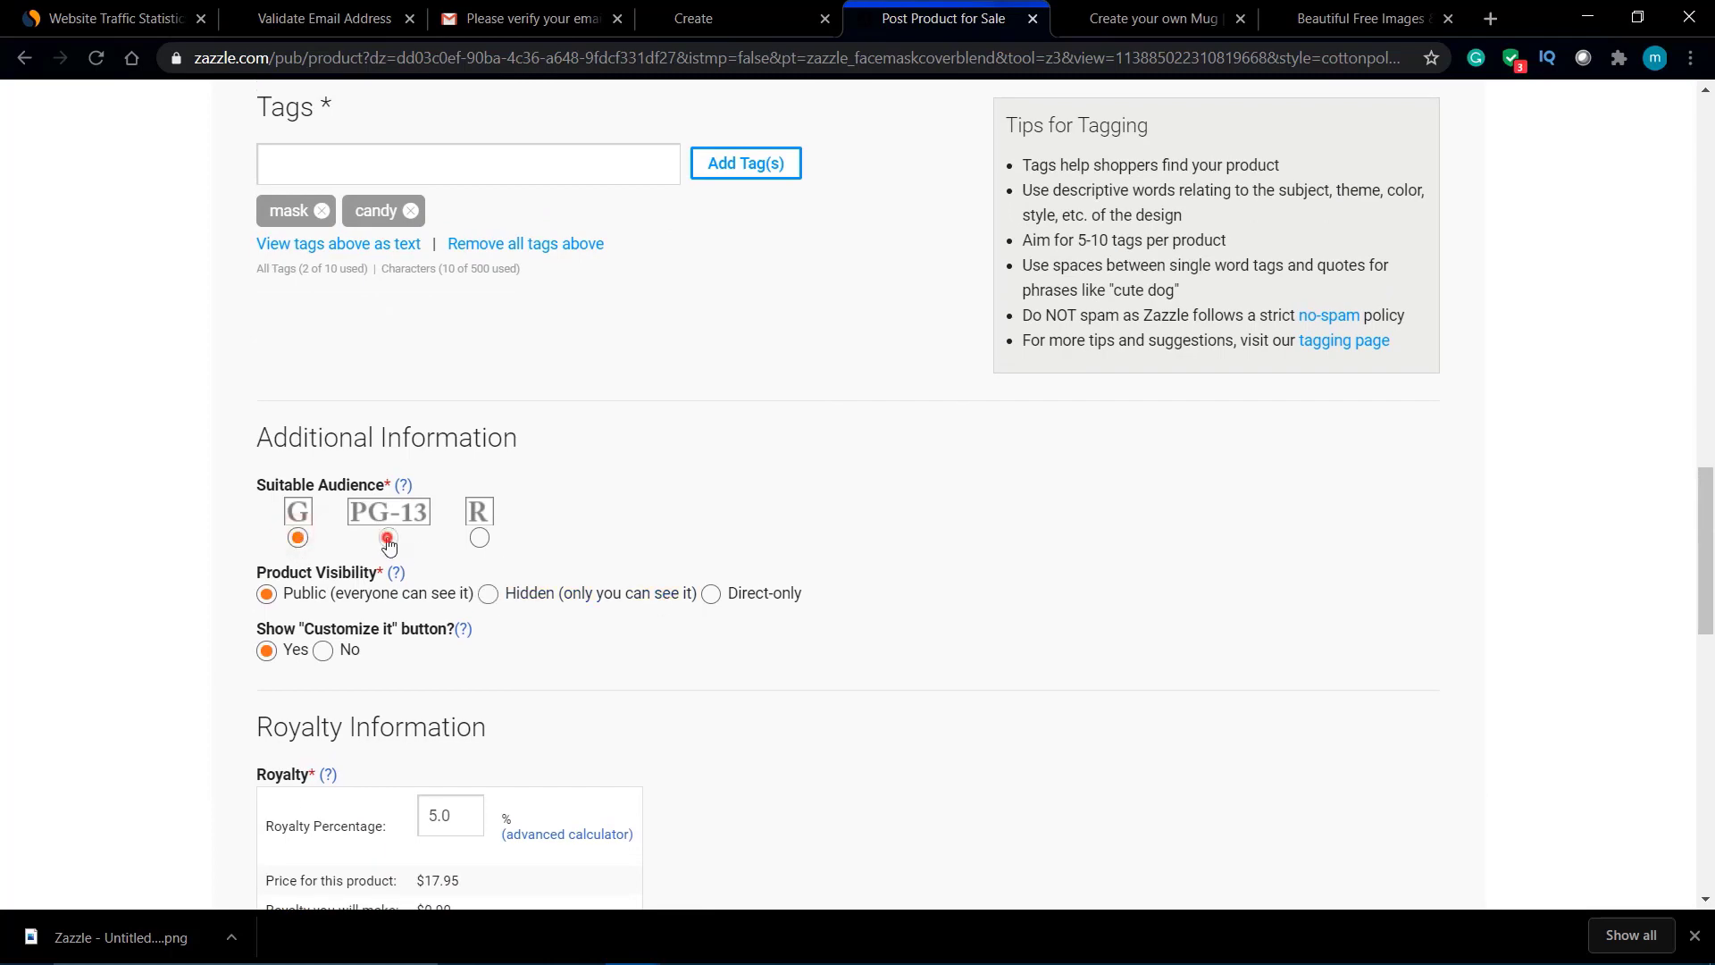
left_click(388, 537)
scroll(767, 626, "down", 5)
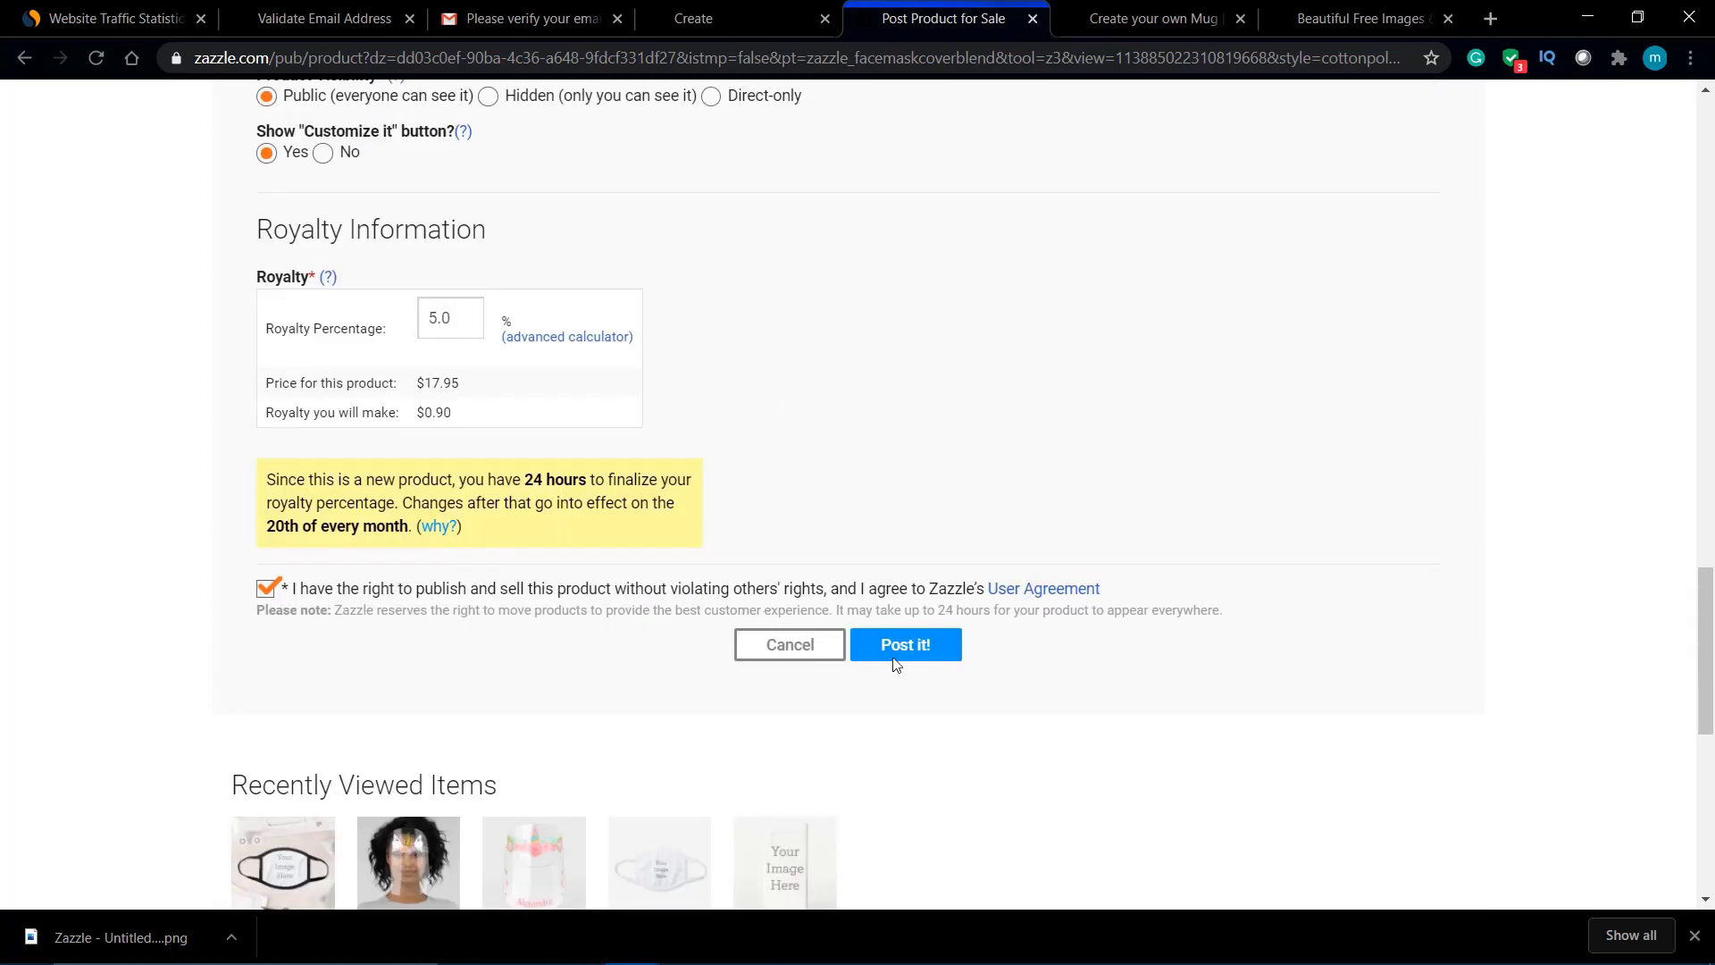
left_click(924, 653)
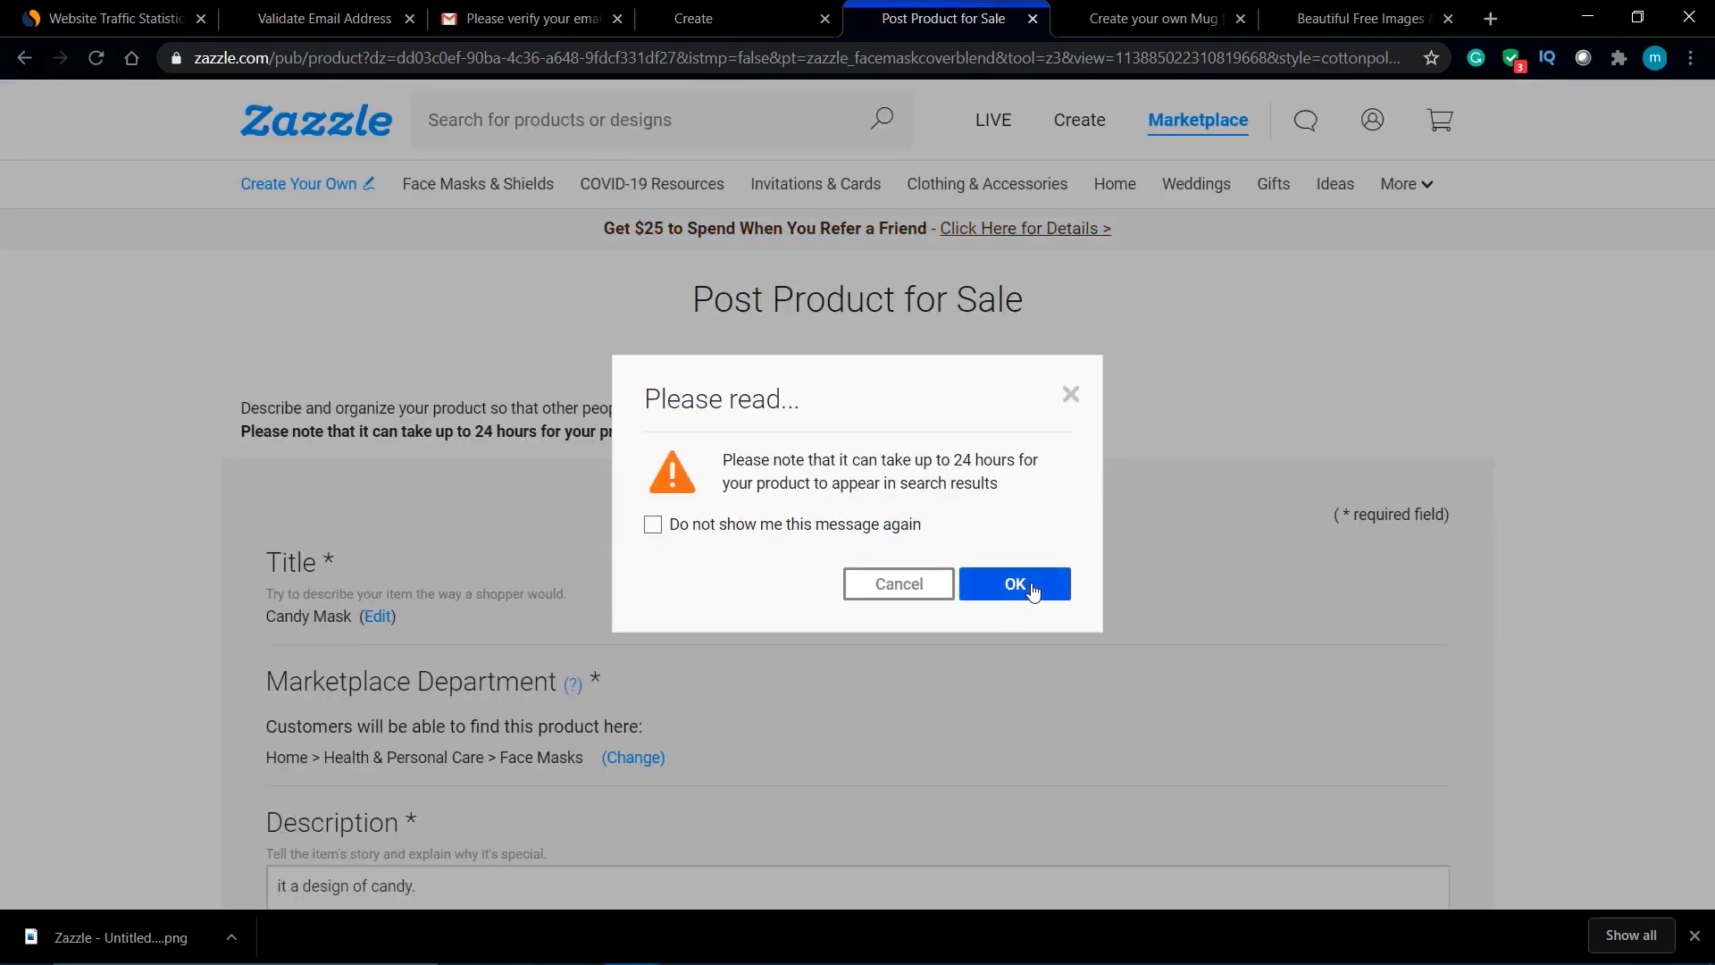
Step: Read the 24-hour search-results notice and confirm it with OK to submit Candy Mask
left_click_drag(758, 478, 1143, 479)
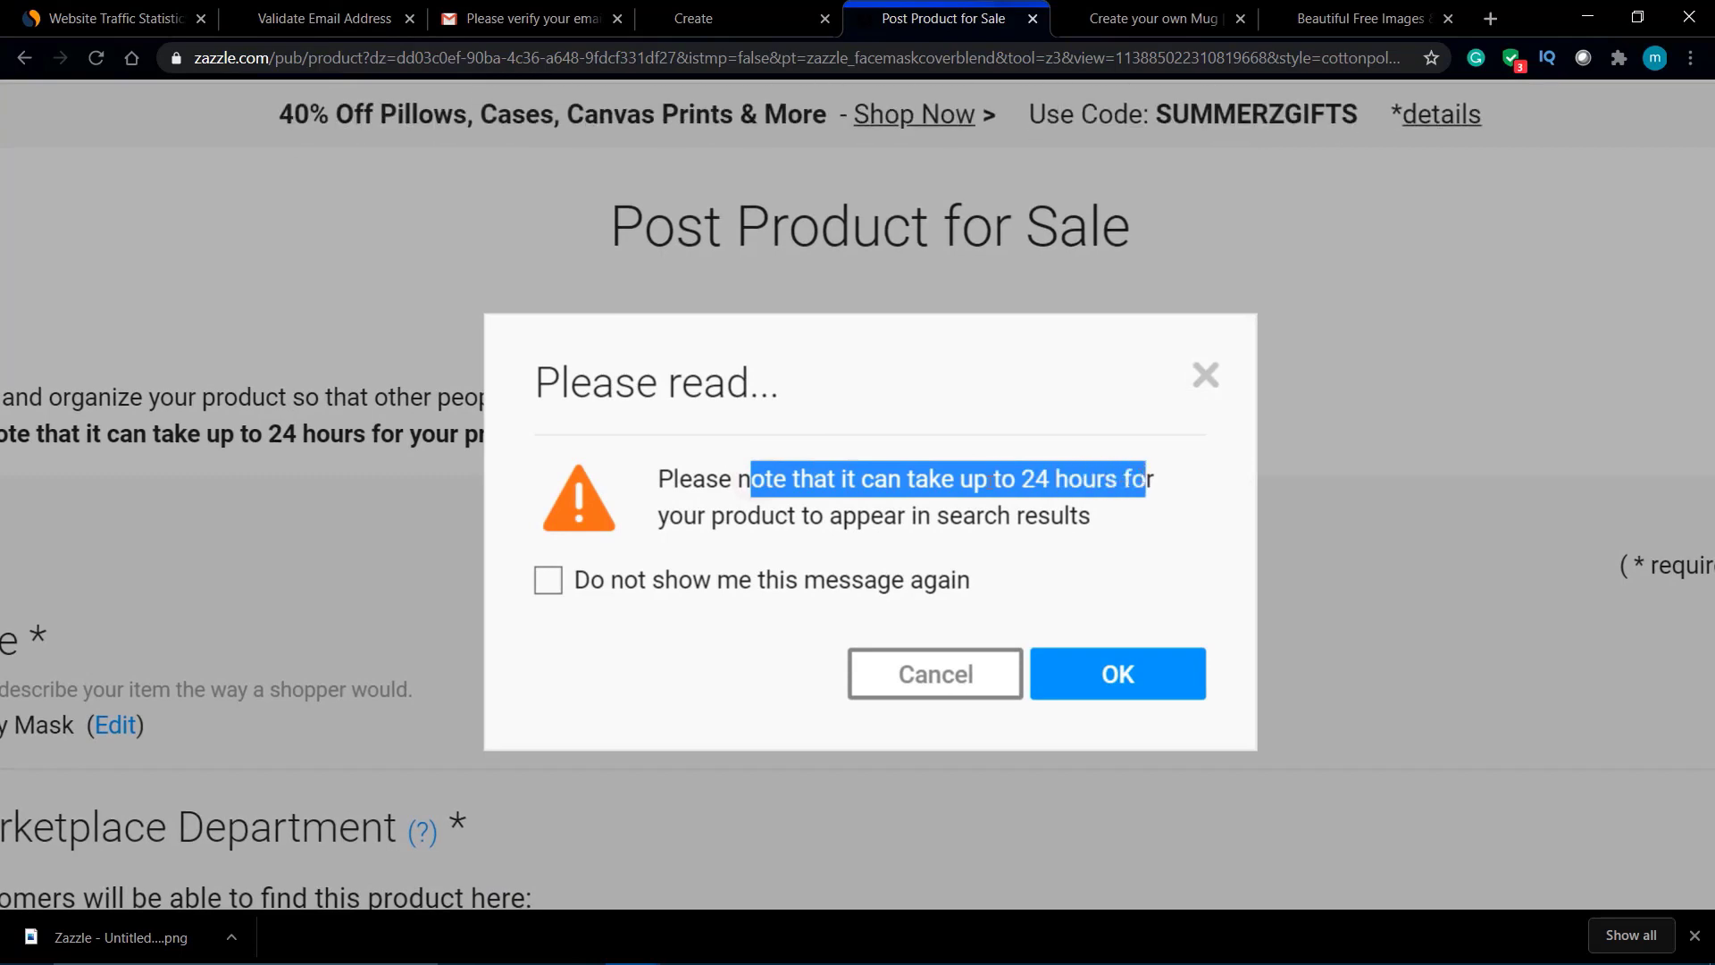
left_click_drag(671, 518, 1047, 518)
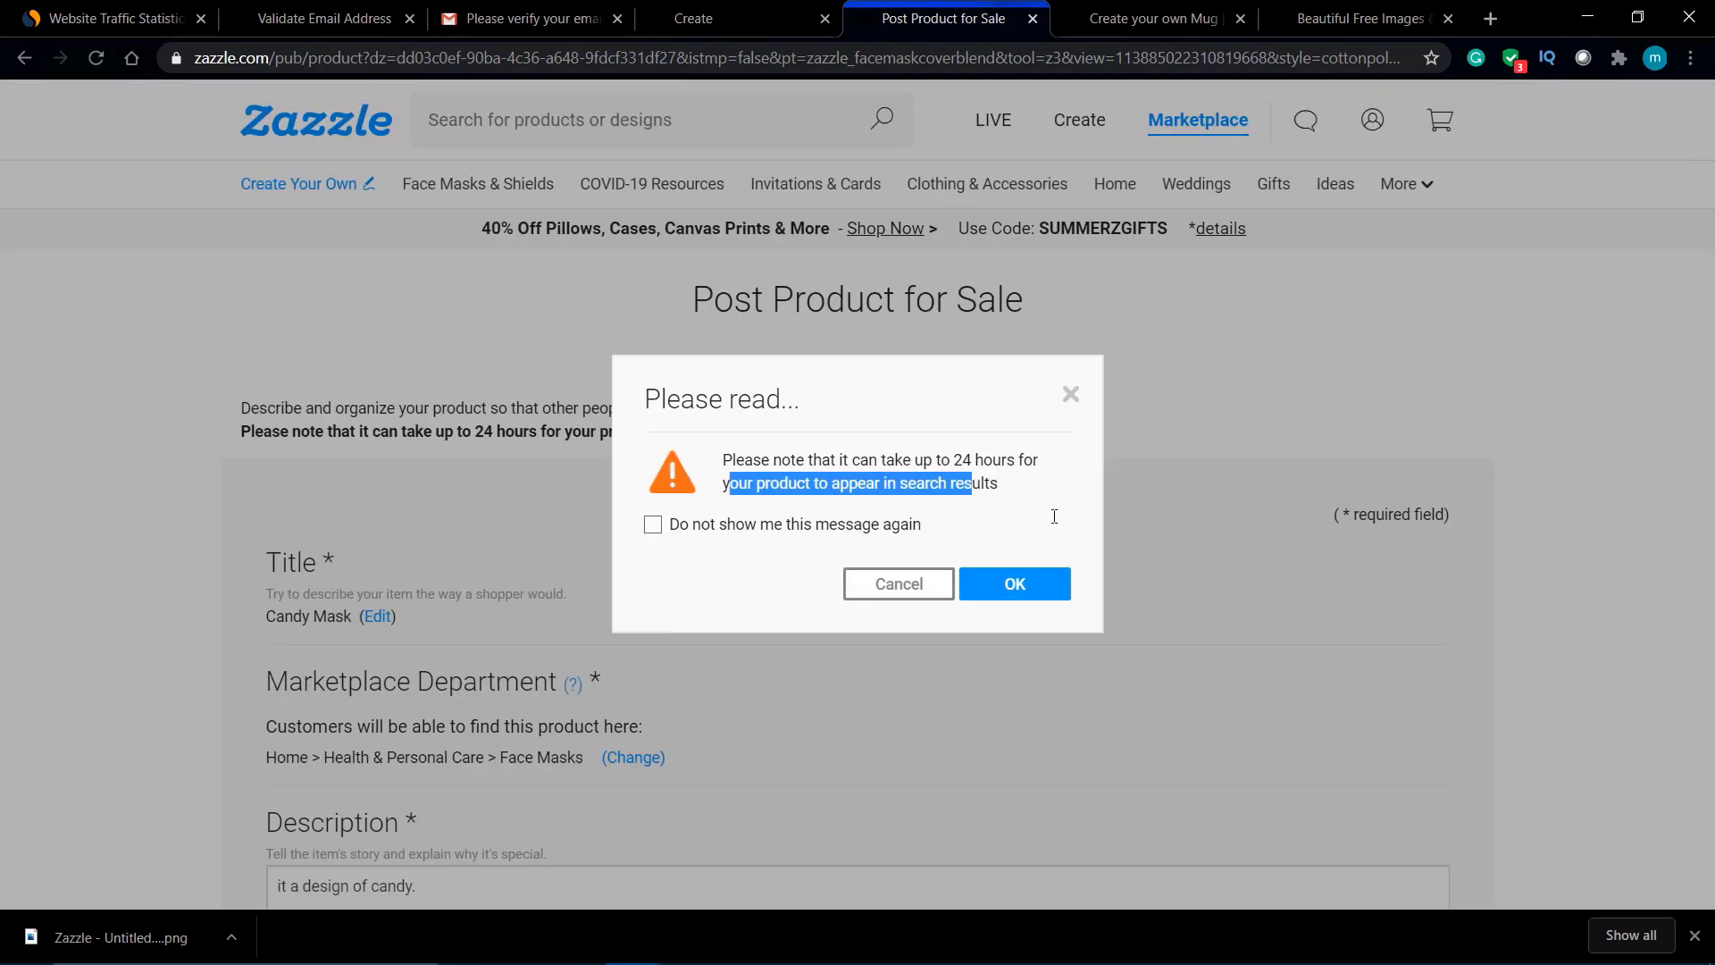
left_click(1045, 576)
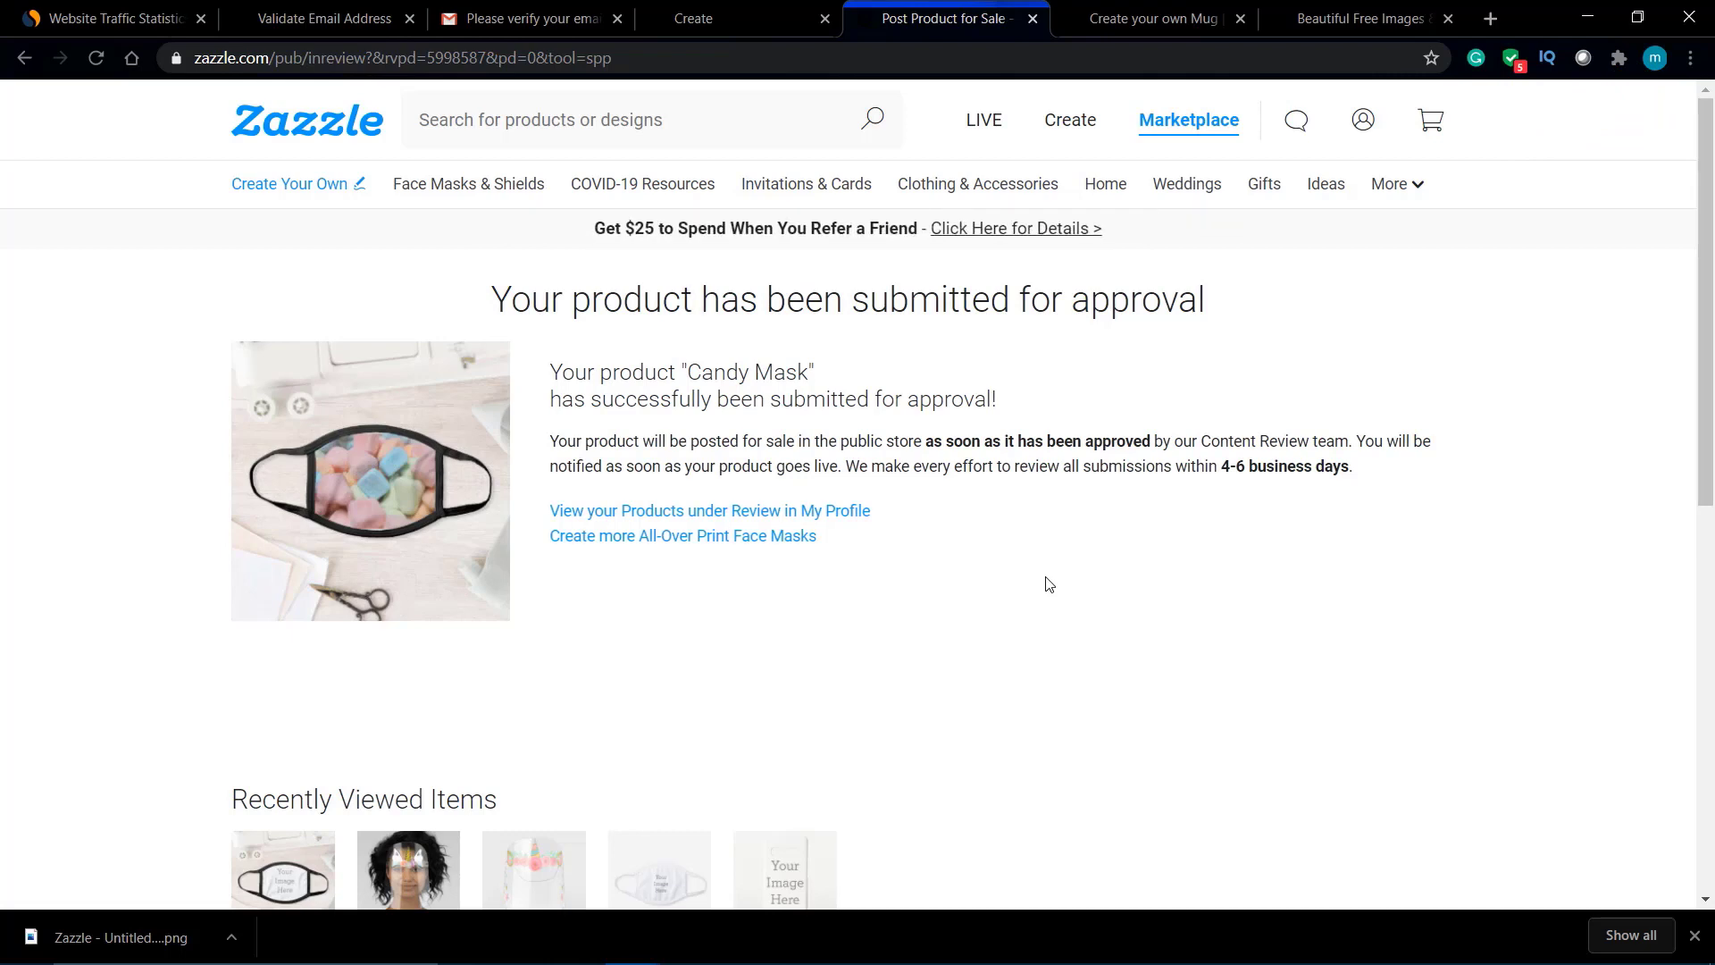
Step: In the Unsplash tab, view the pink abstract acrylic-pour painting photo and close it
left_click(1340, 11)
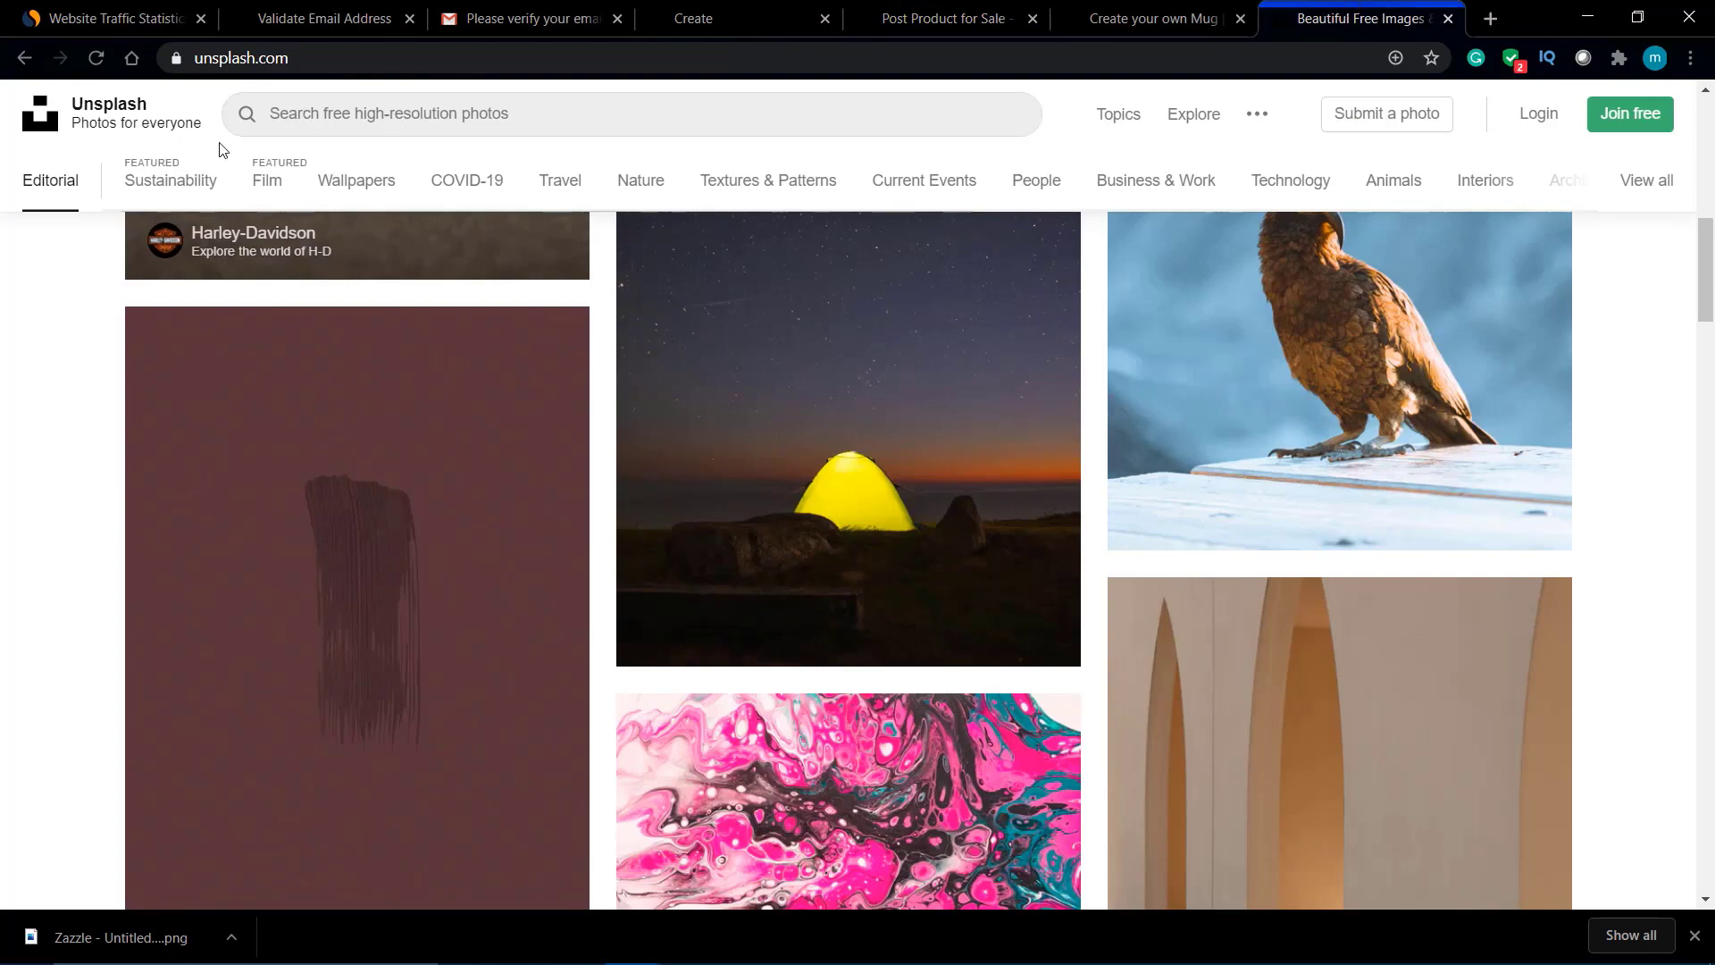
scroll(345, 470, "down", 8)
scroll(345, 470, "up", 2)
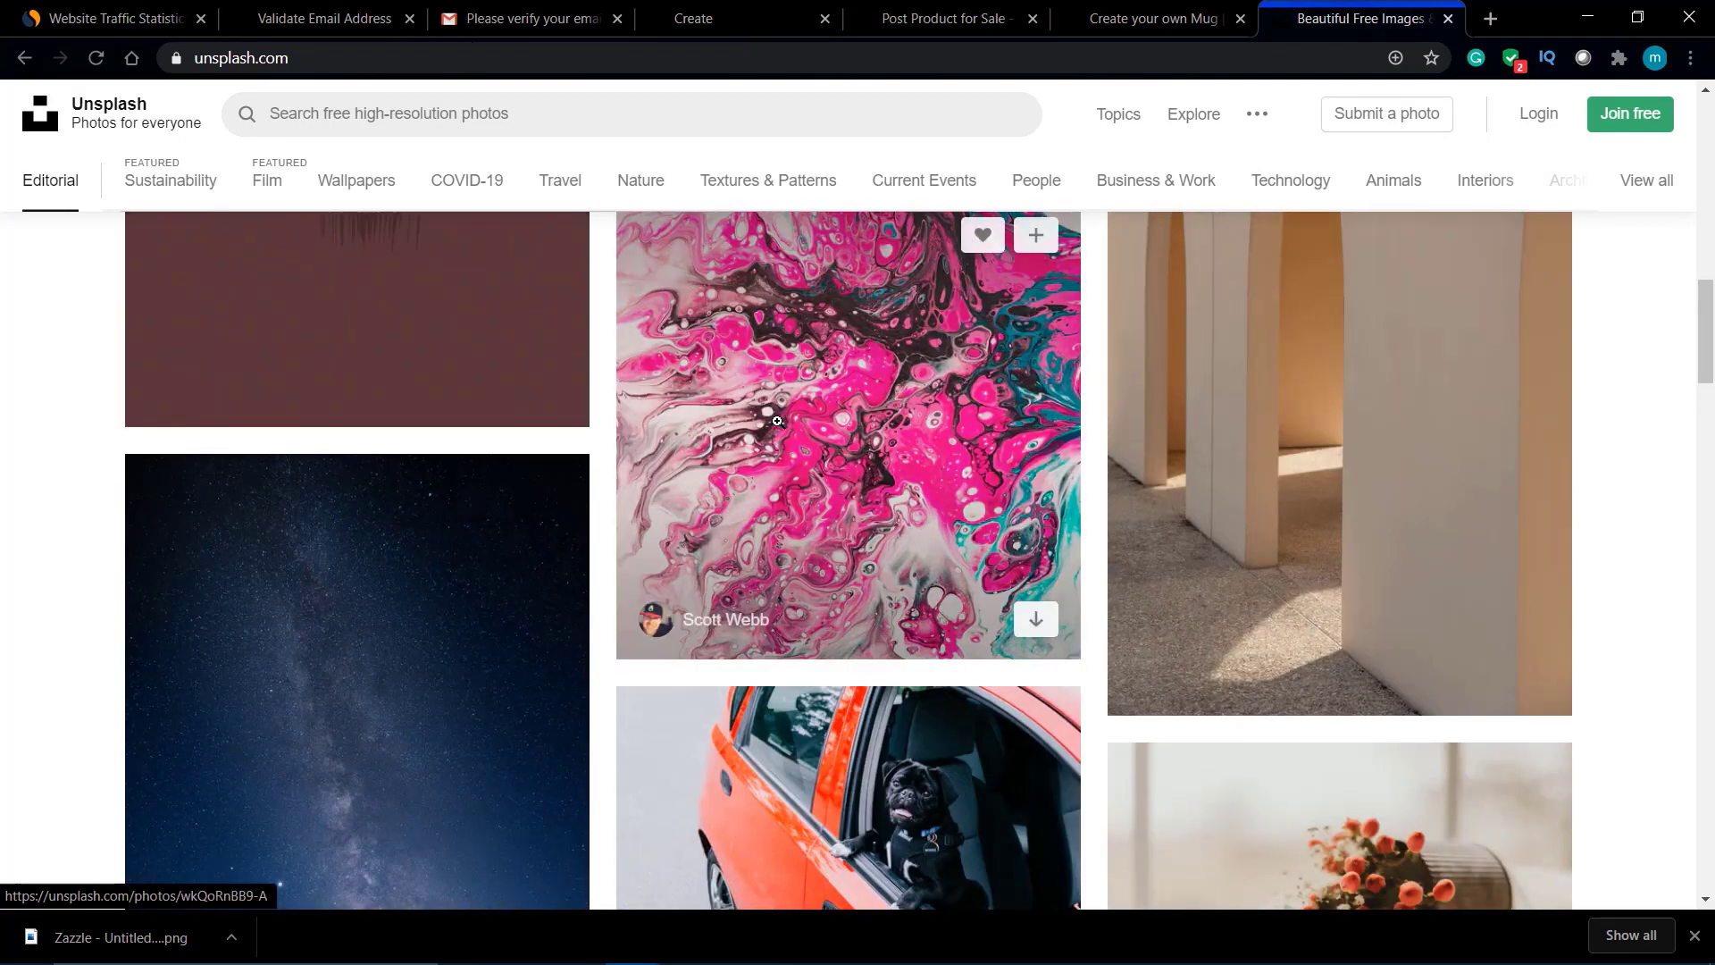
left_click(777, 421)
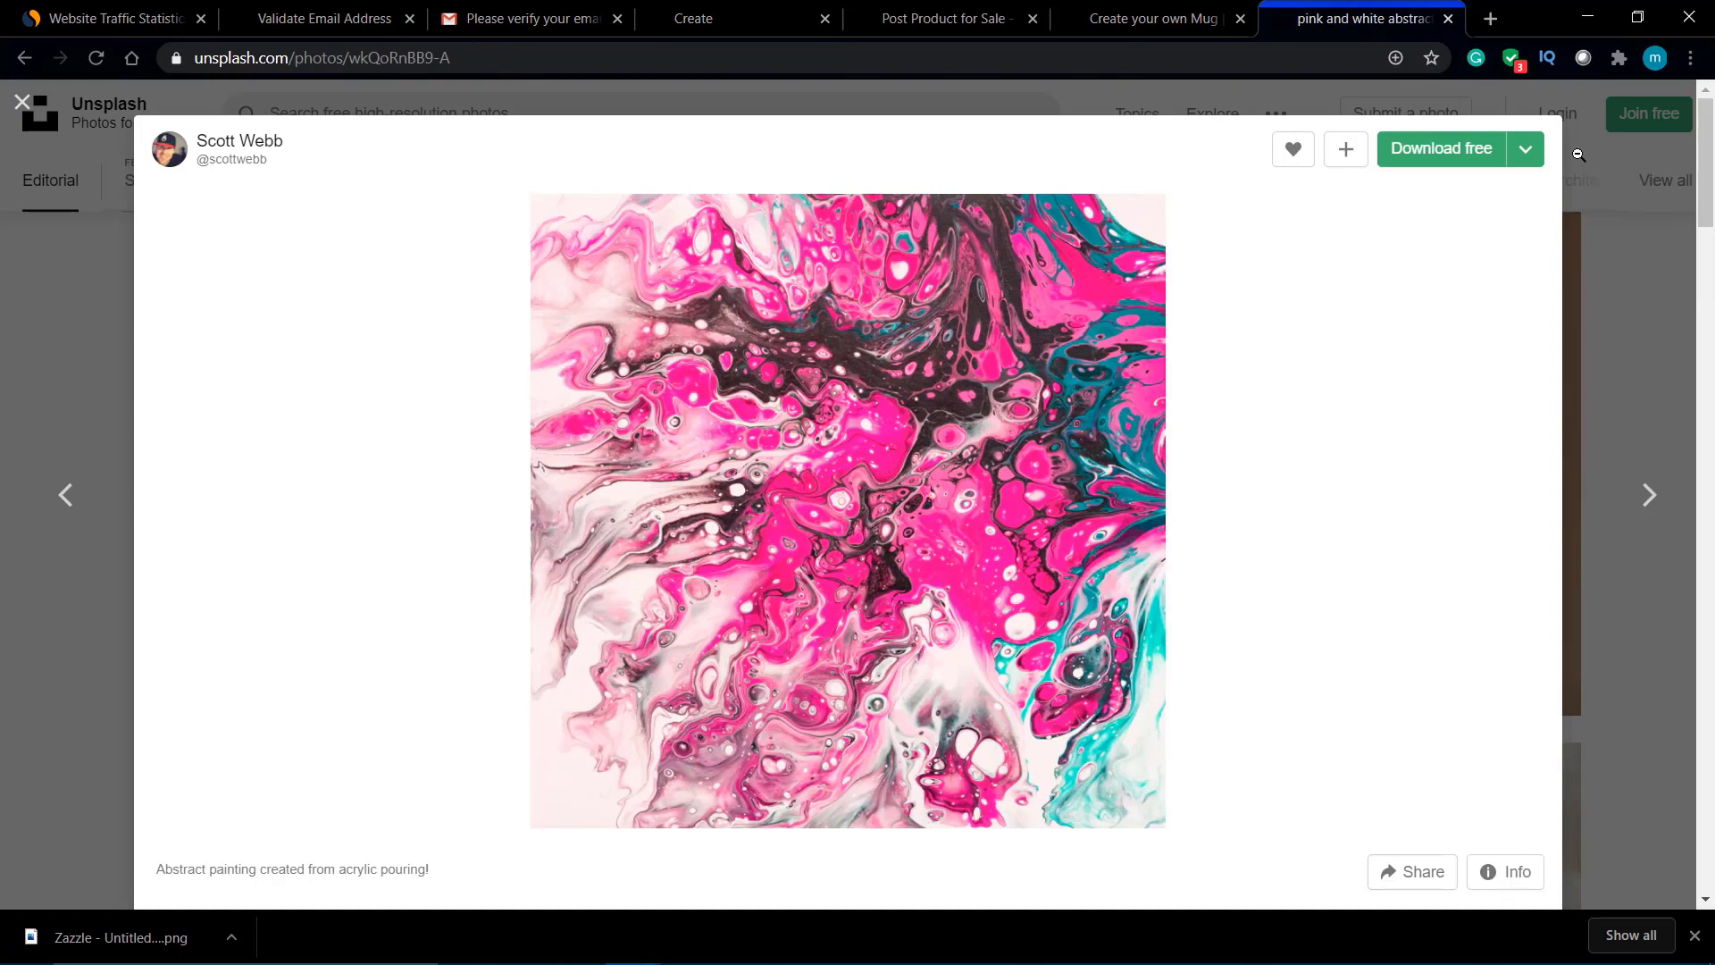
left_click(1631, 154)
Step: Scroll down through the Unsplash photo grid, then return to the Zazzle tab
scroll(1295, 469, "down", 8)
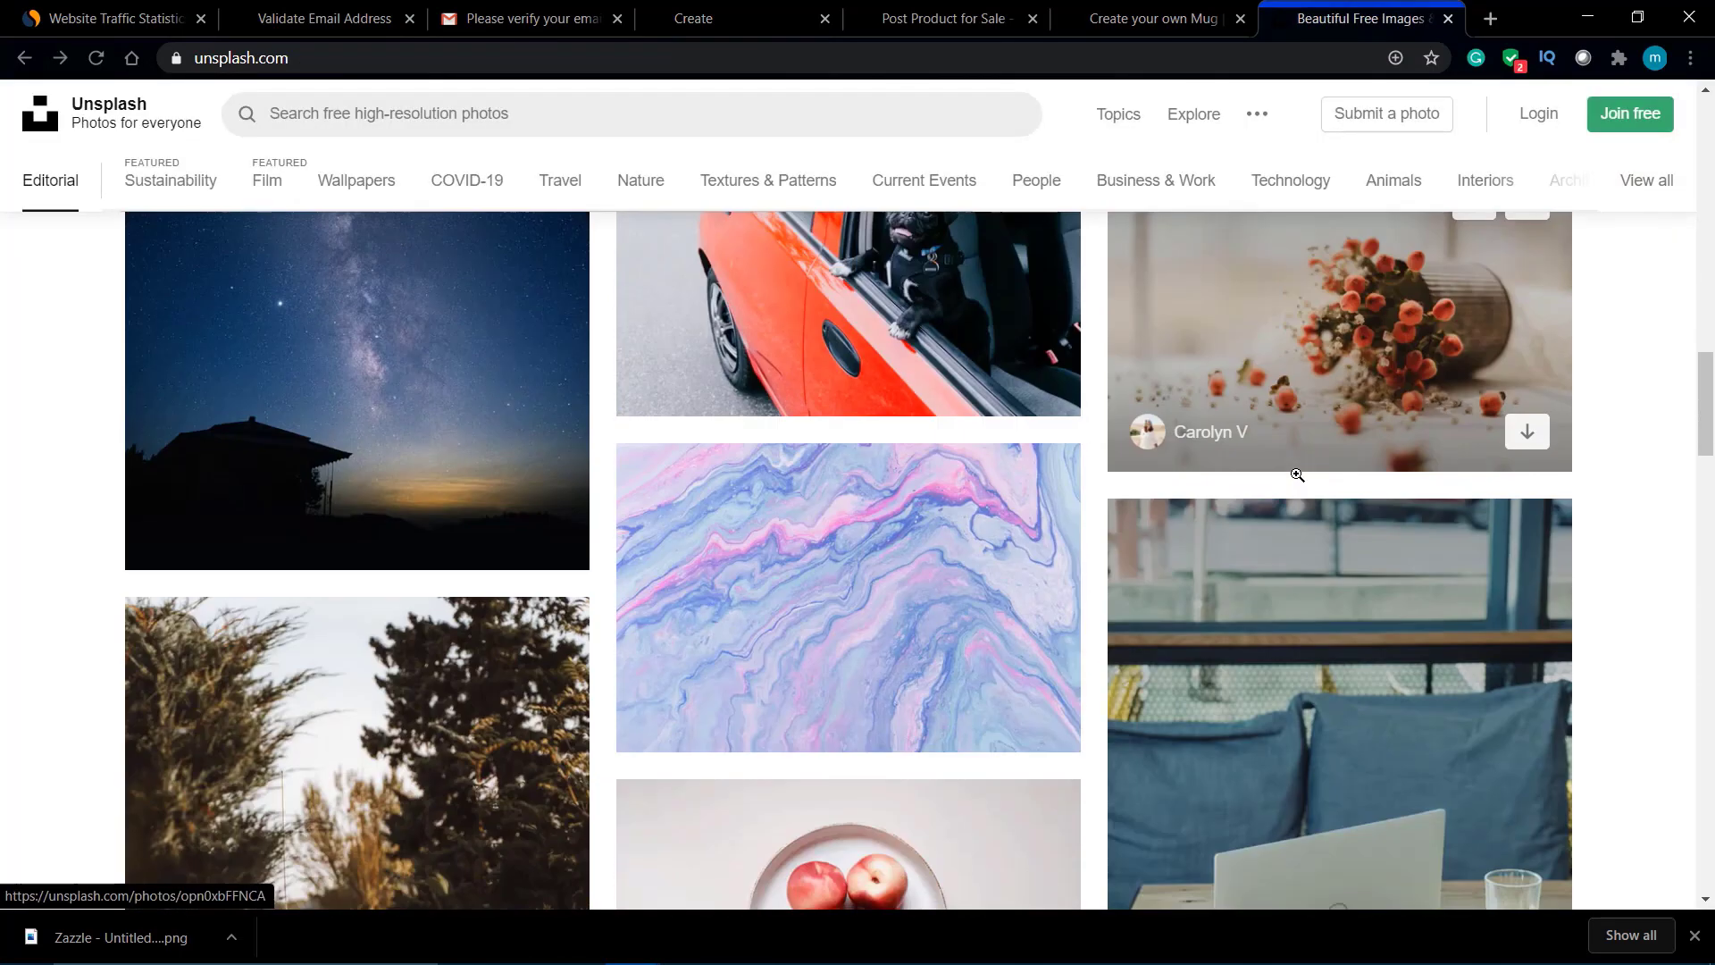
scroll(1297, 474, "down", 10)
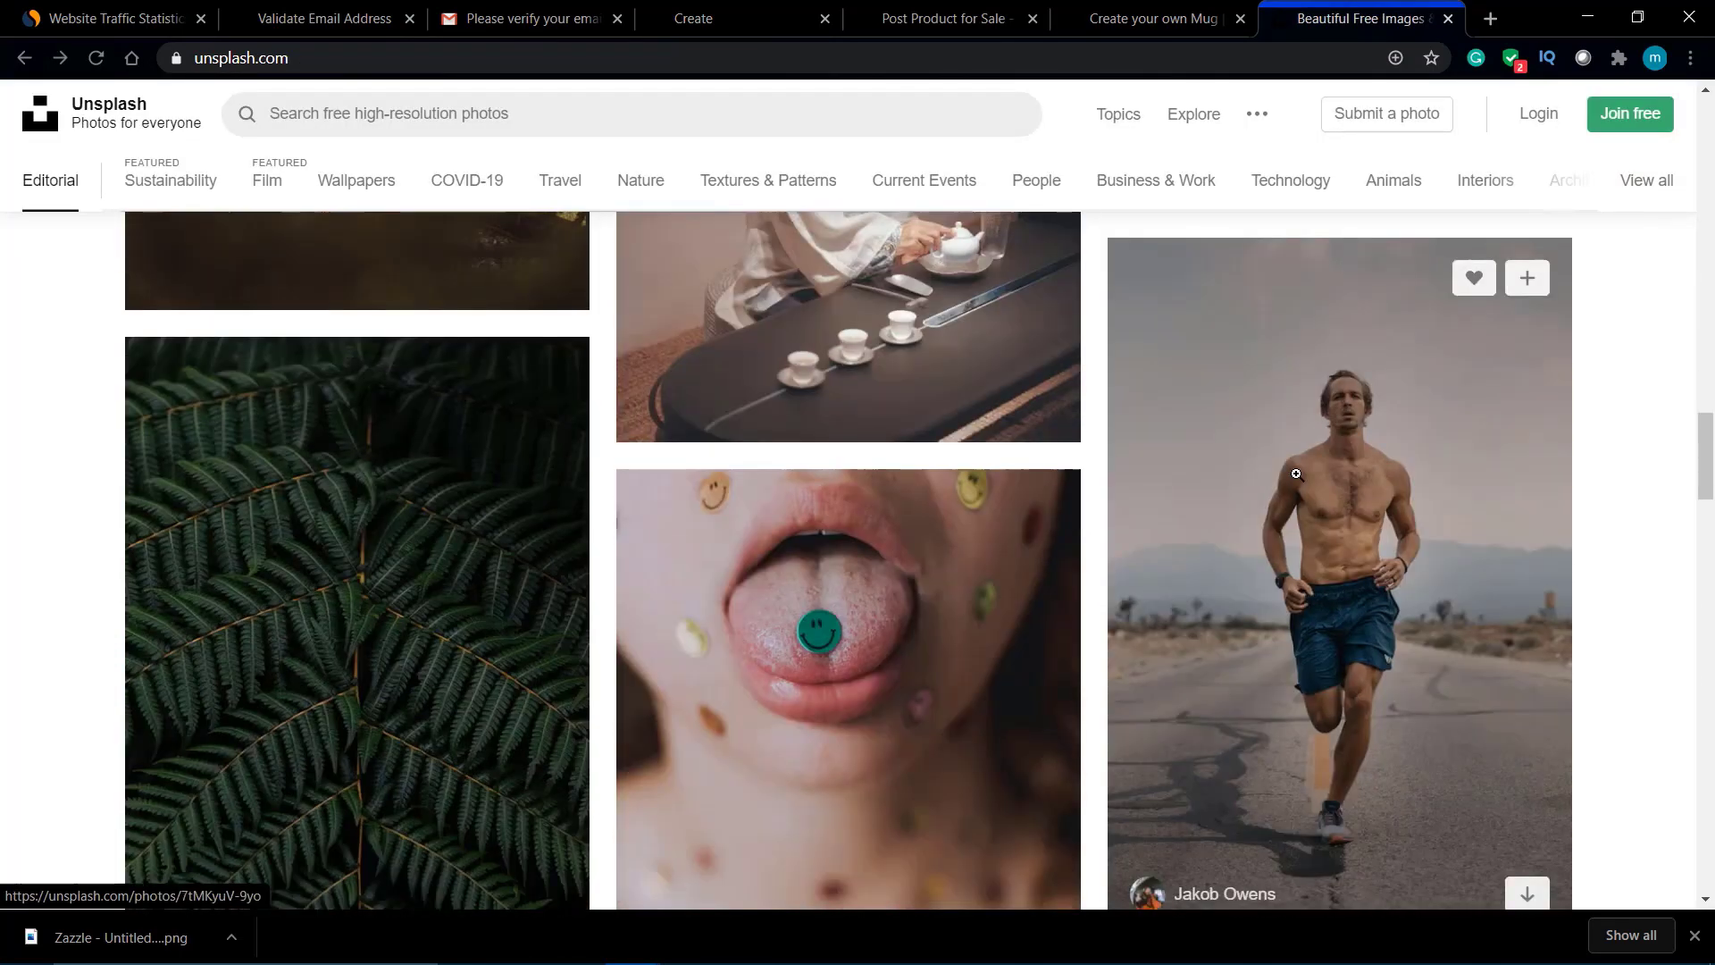
scroll(1297, 474, "down", 15)
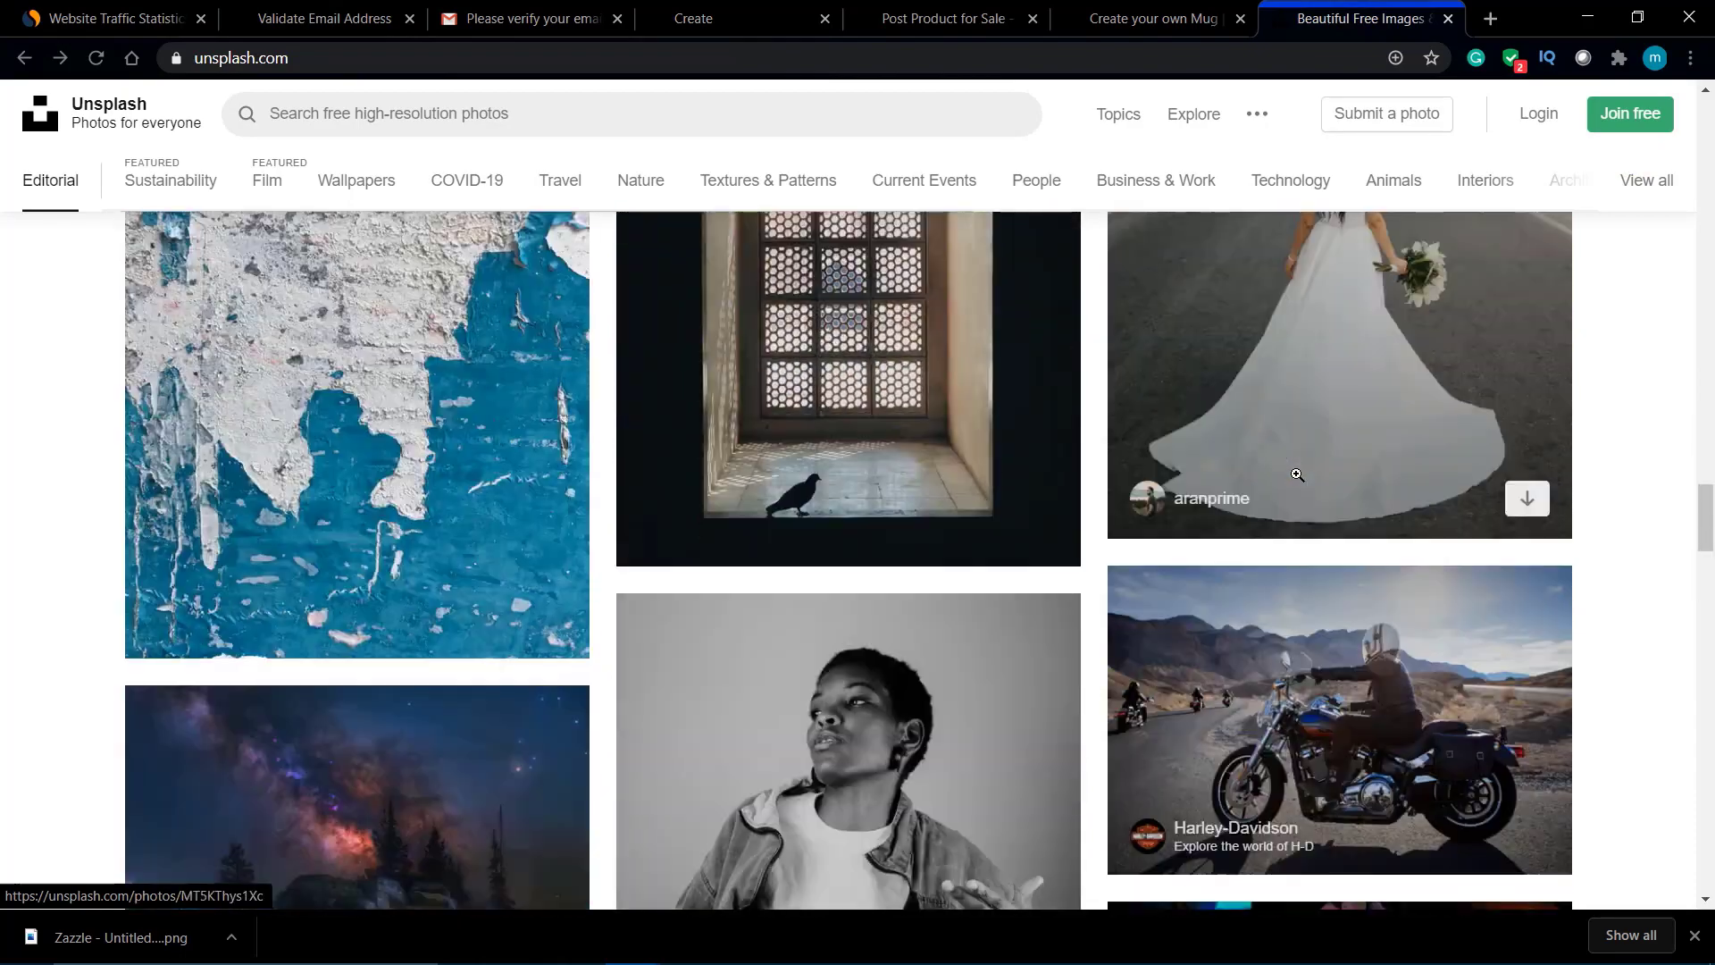
scroll(1297, 474, "down", 15)
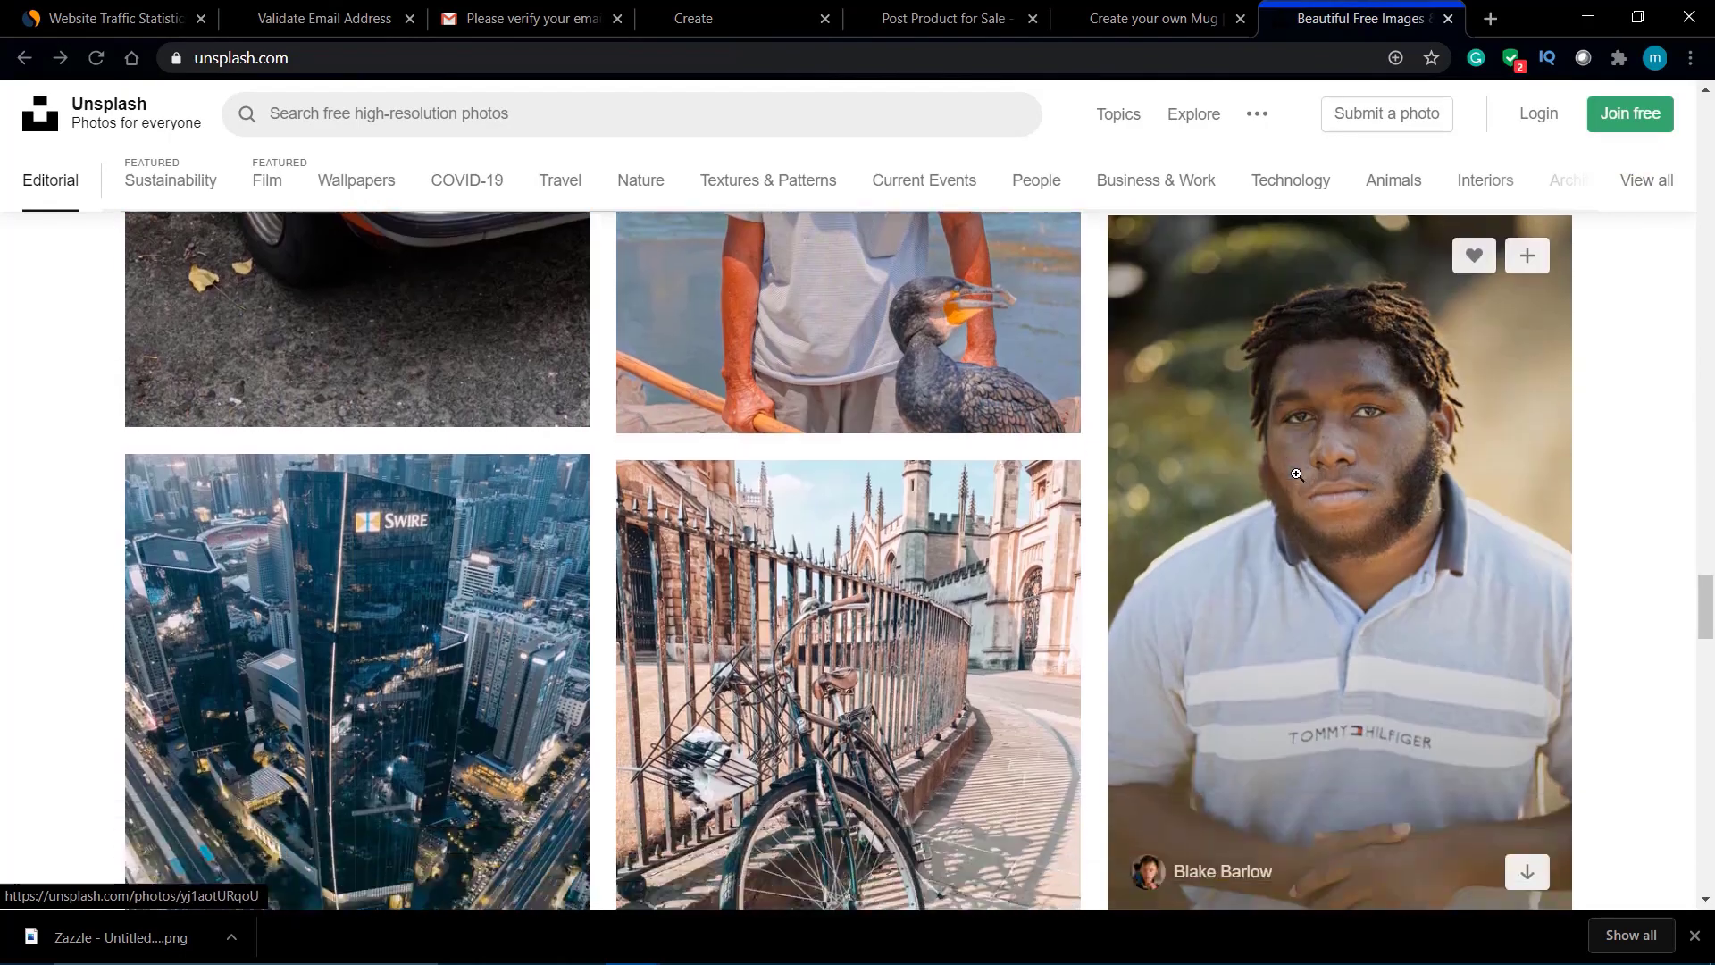
scroll(1297, 475, "down", 15)
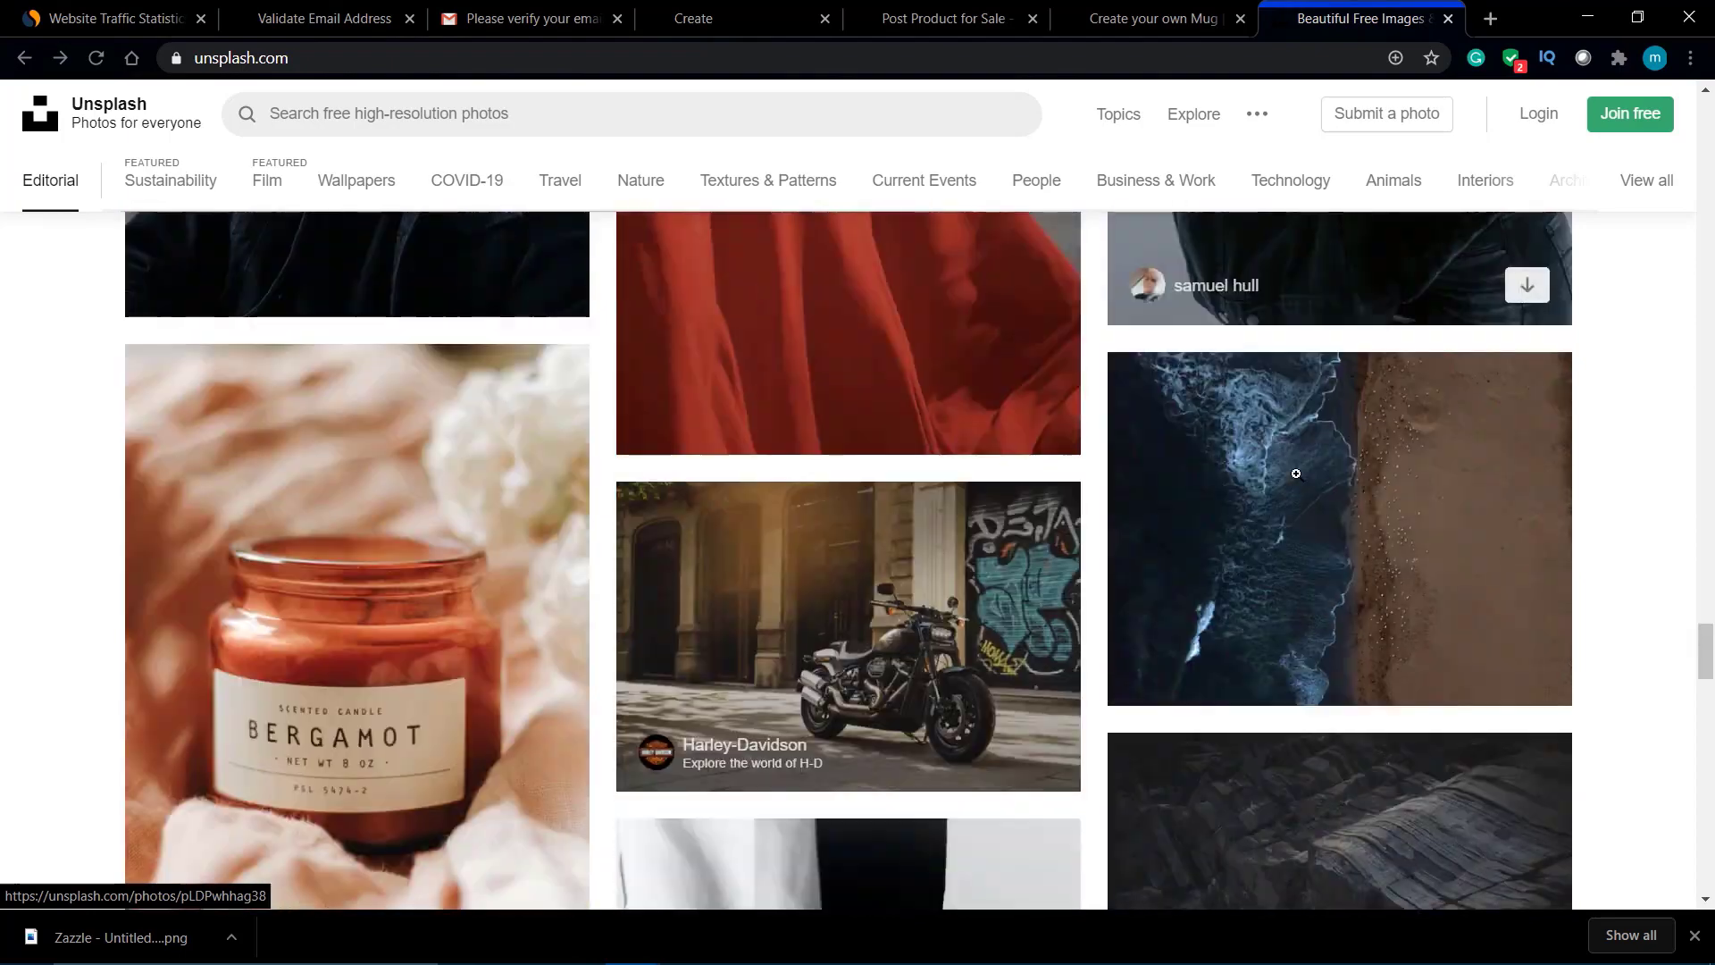
scroll(1298, 482, "down", 5)
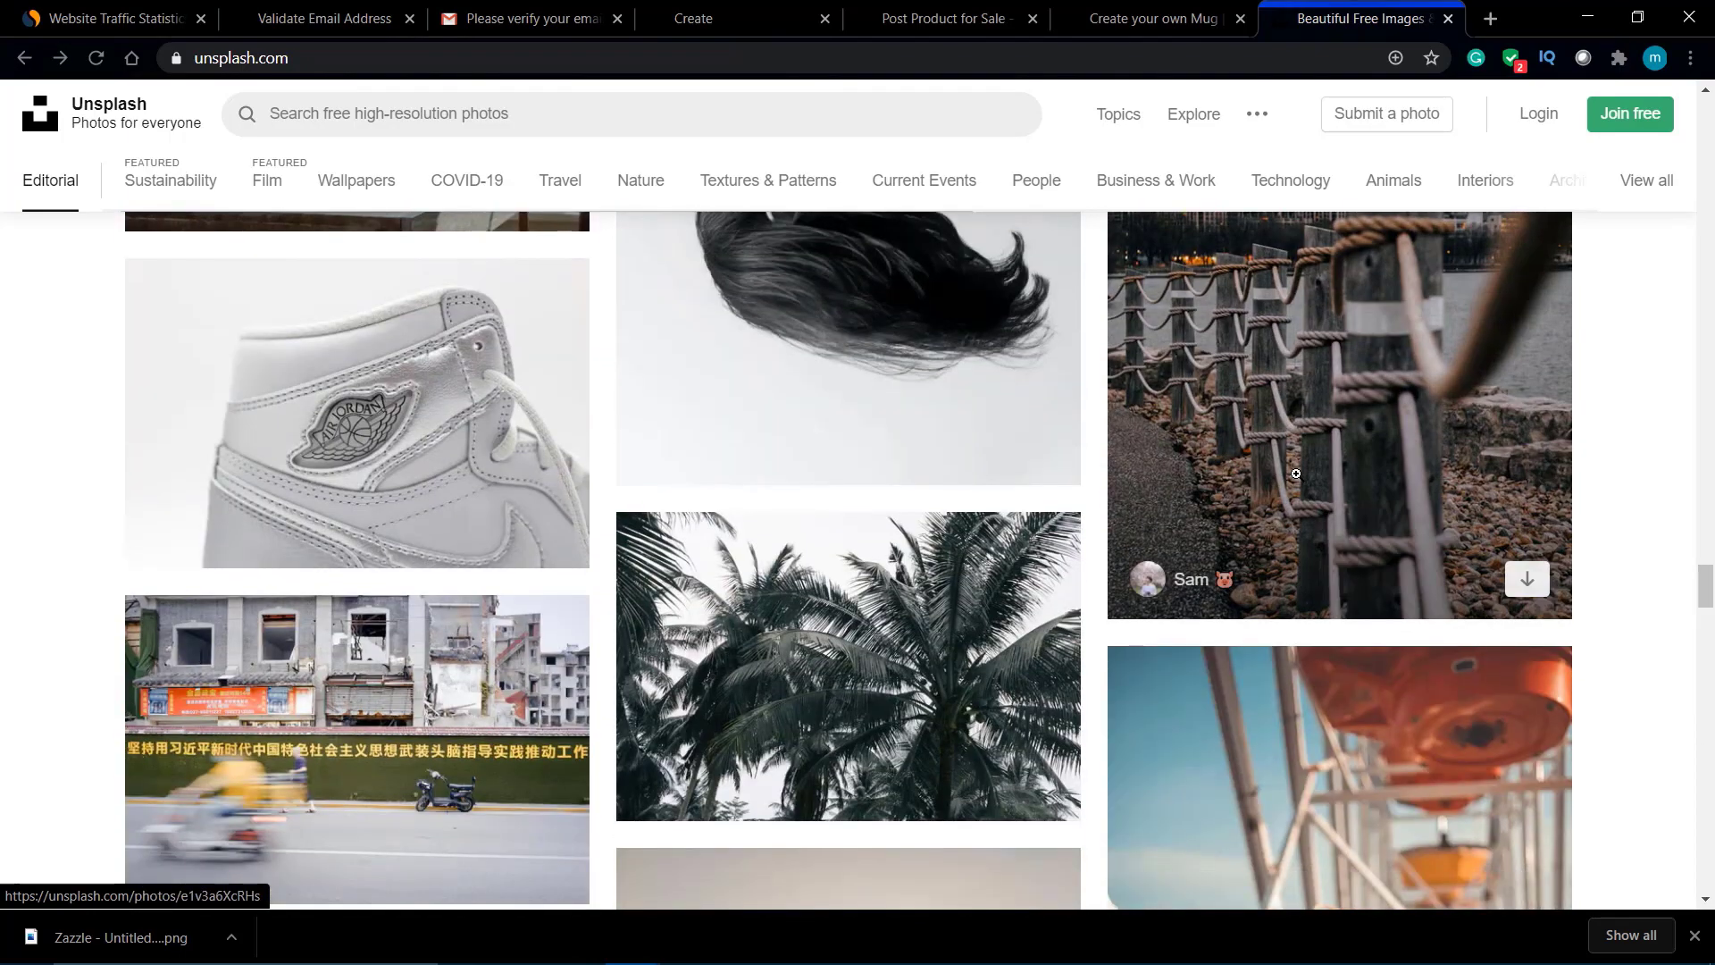
scroll(1297, 475, "down", 5)
scroll(1297, 474, "down", 7)
scroll(1298, 475, "up", 9)
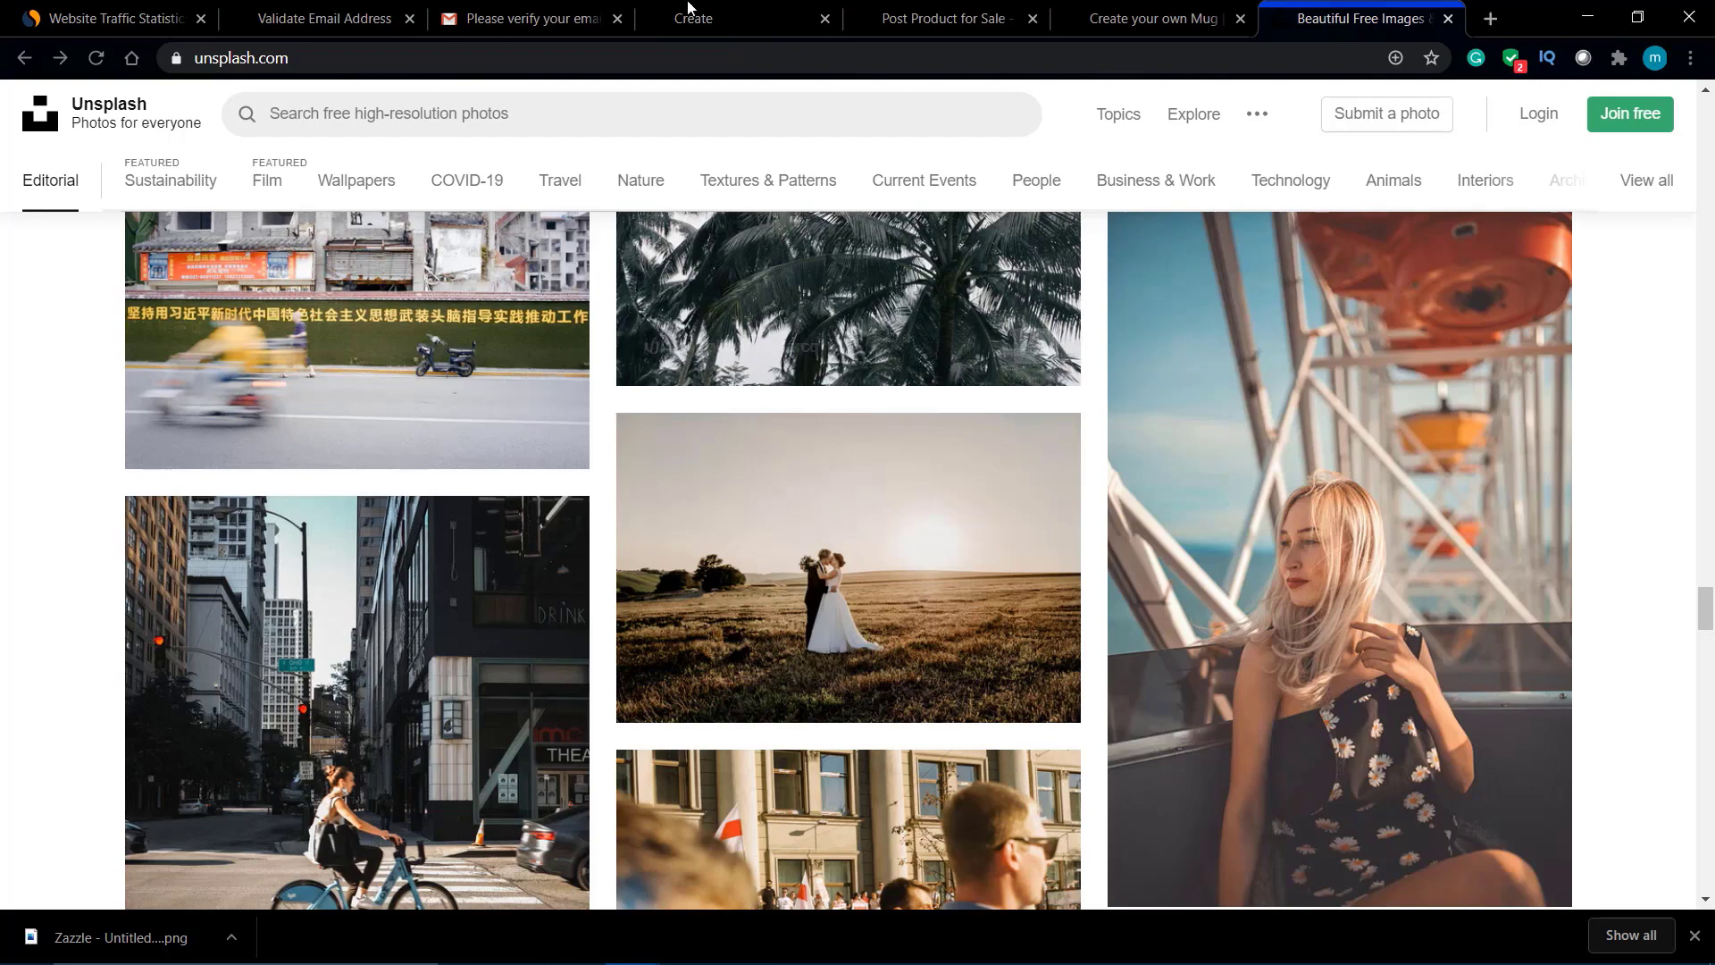
left_click(948, 20)
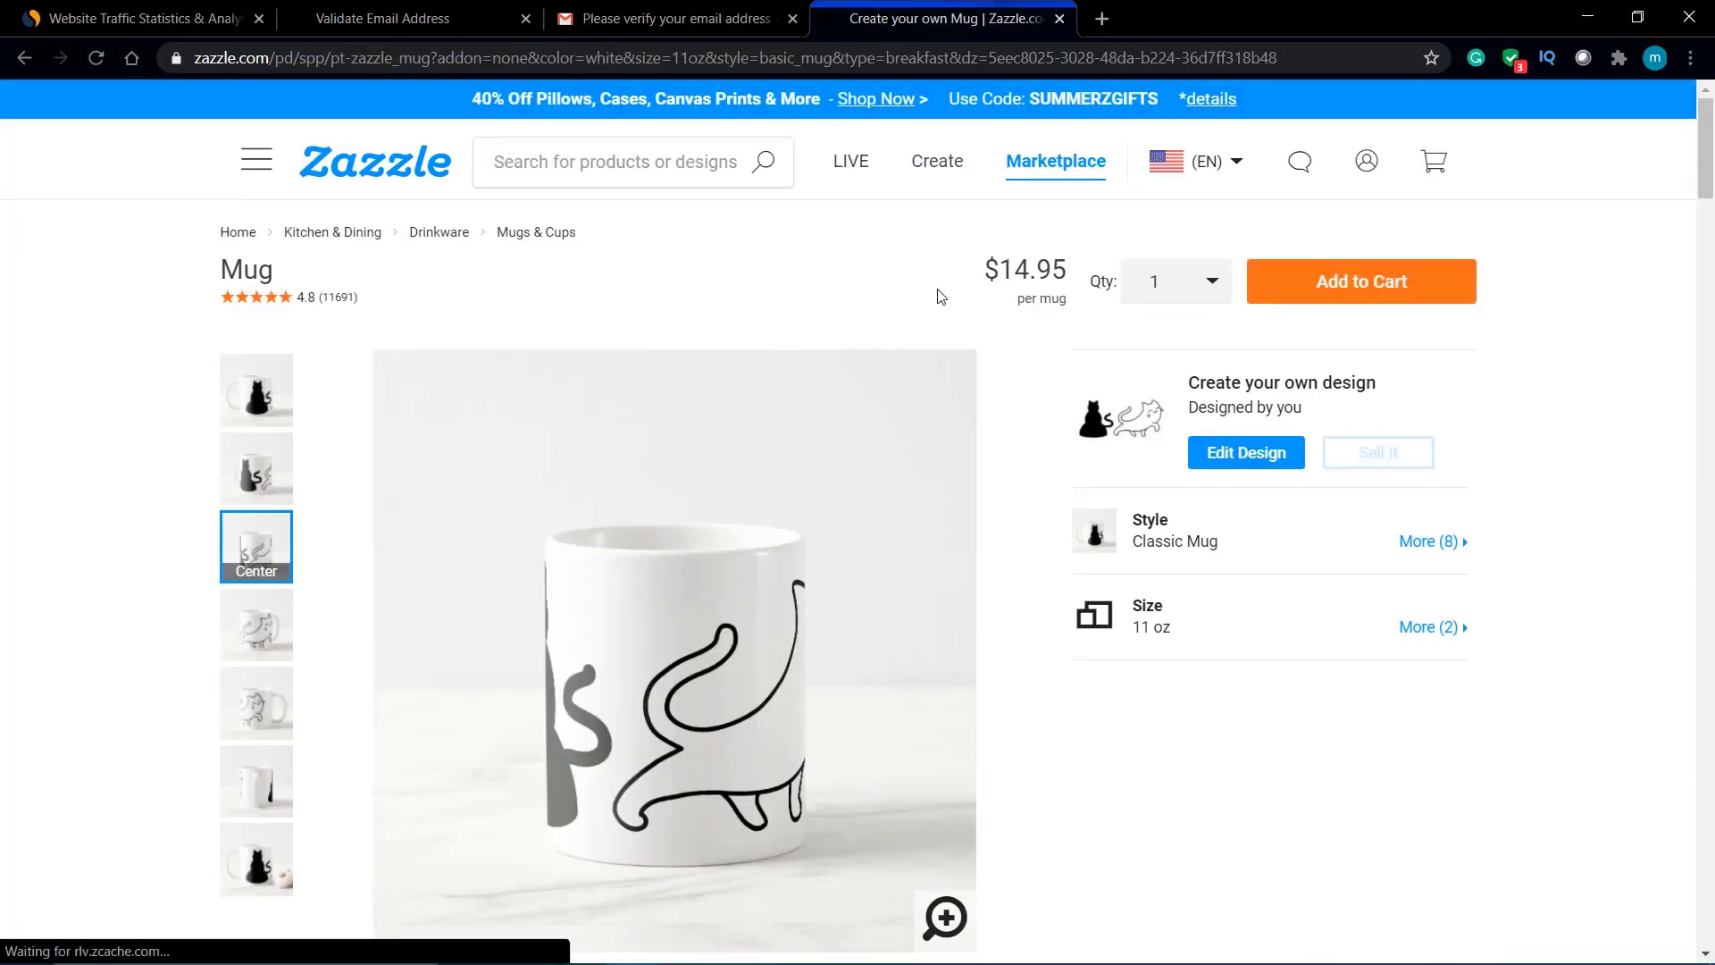
Step: Visit the Create page, then open My Profile showing the saved Mug, face mask and phone case
left_click(932, 175)
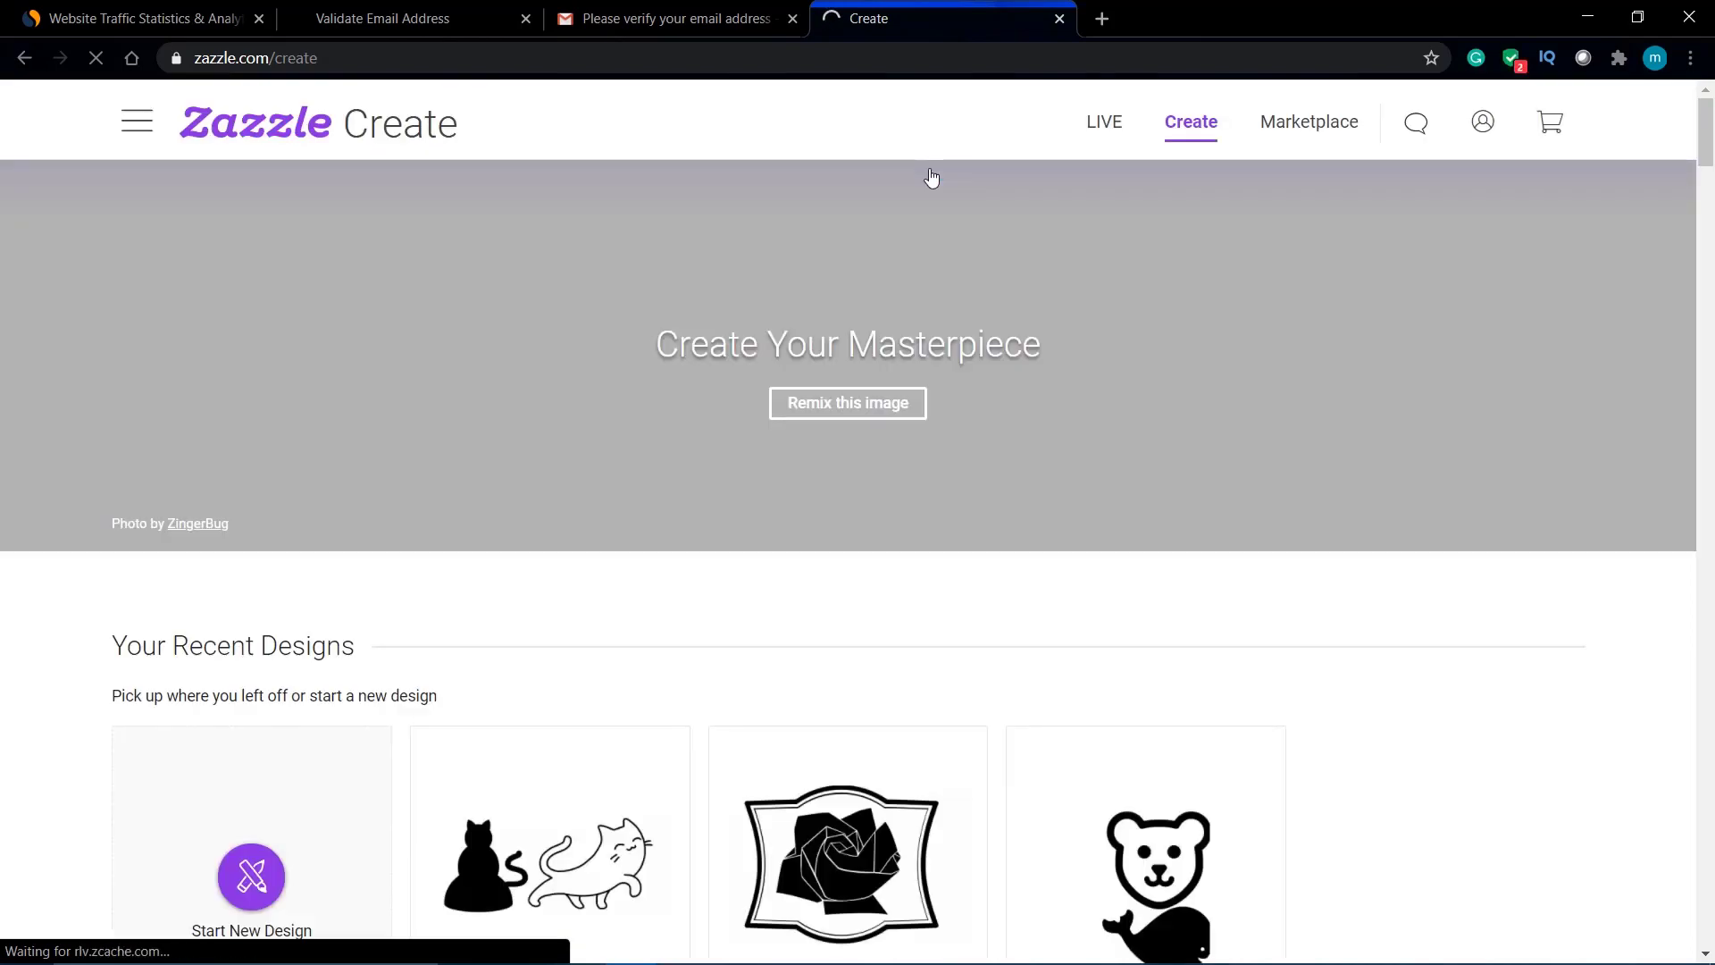
scroll(1089, 508, "down", 3)
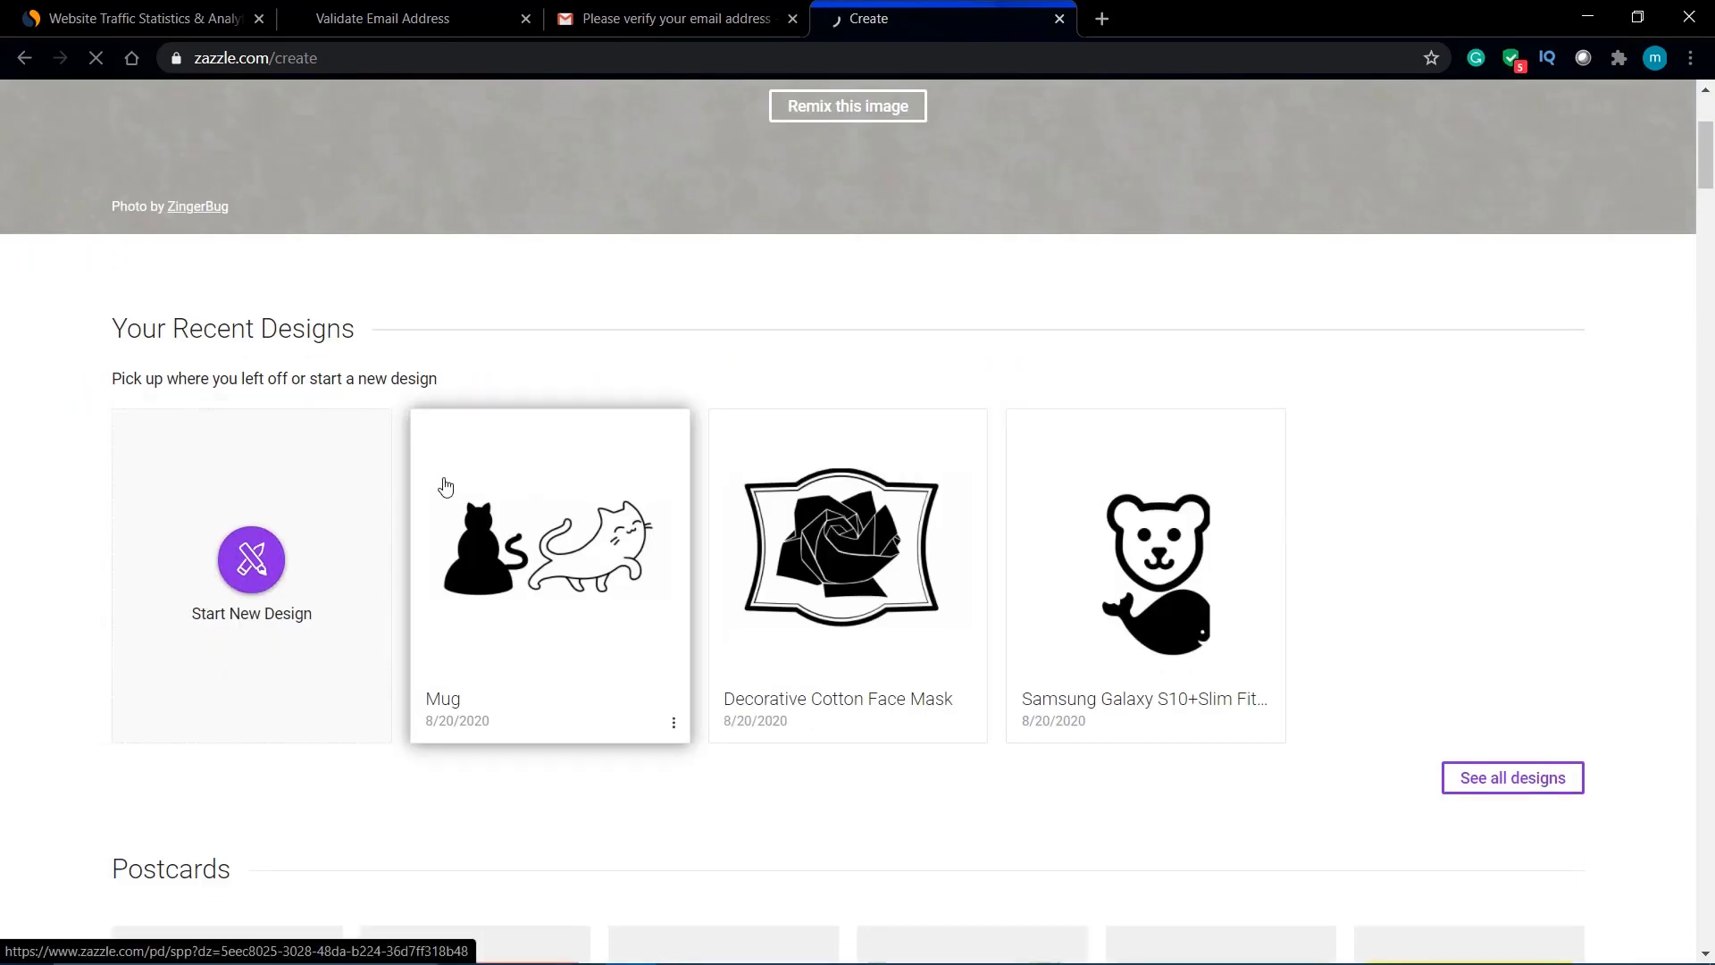
scroll(991, 540, "up", 3)
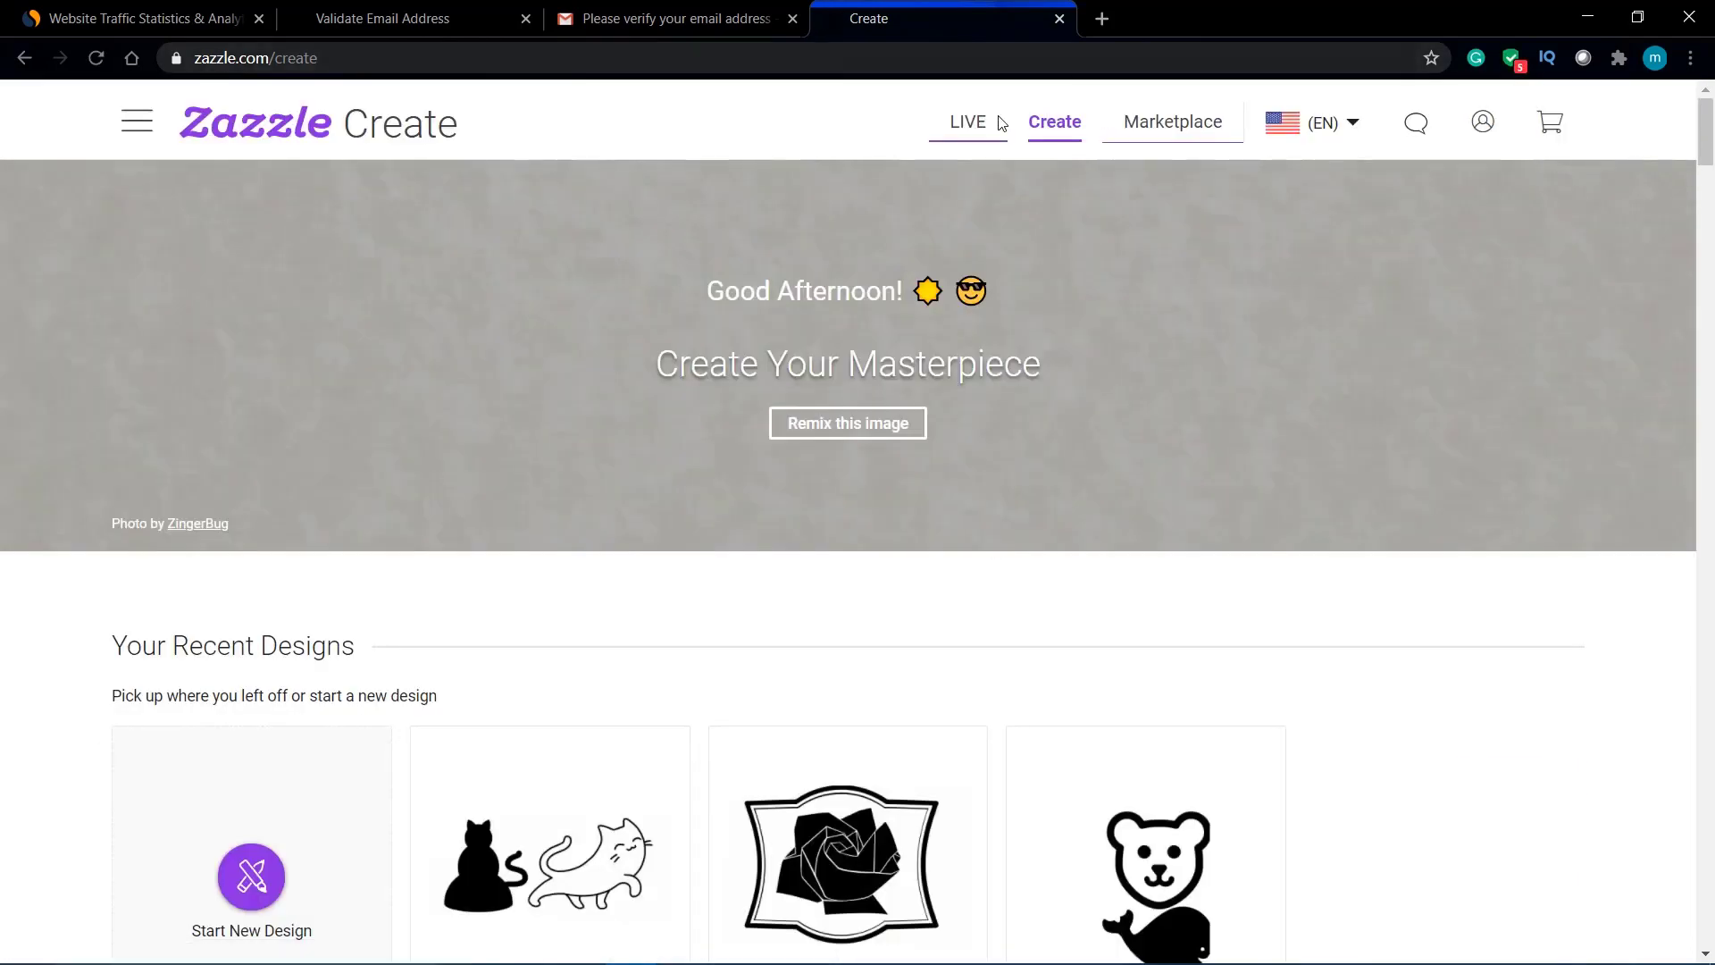
mouse_move(1511, 124)
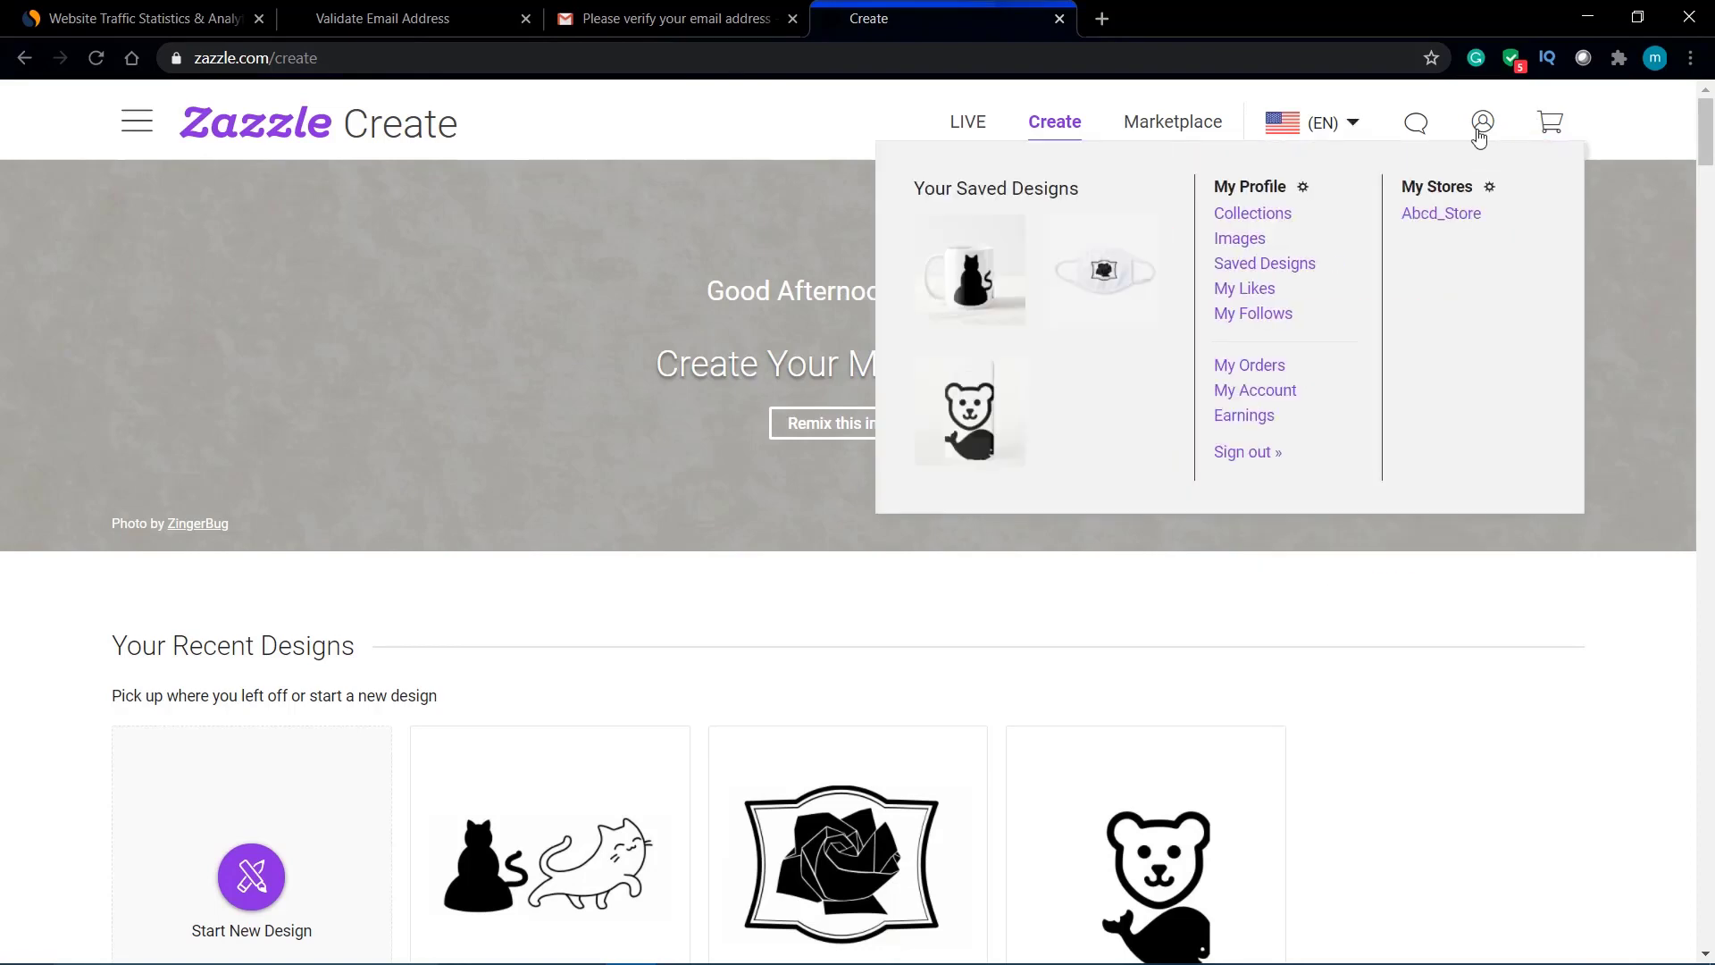
left_click(1483, 125)
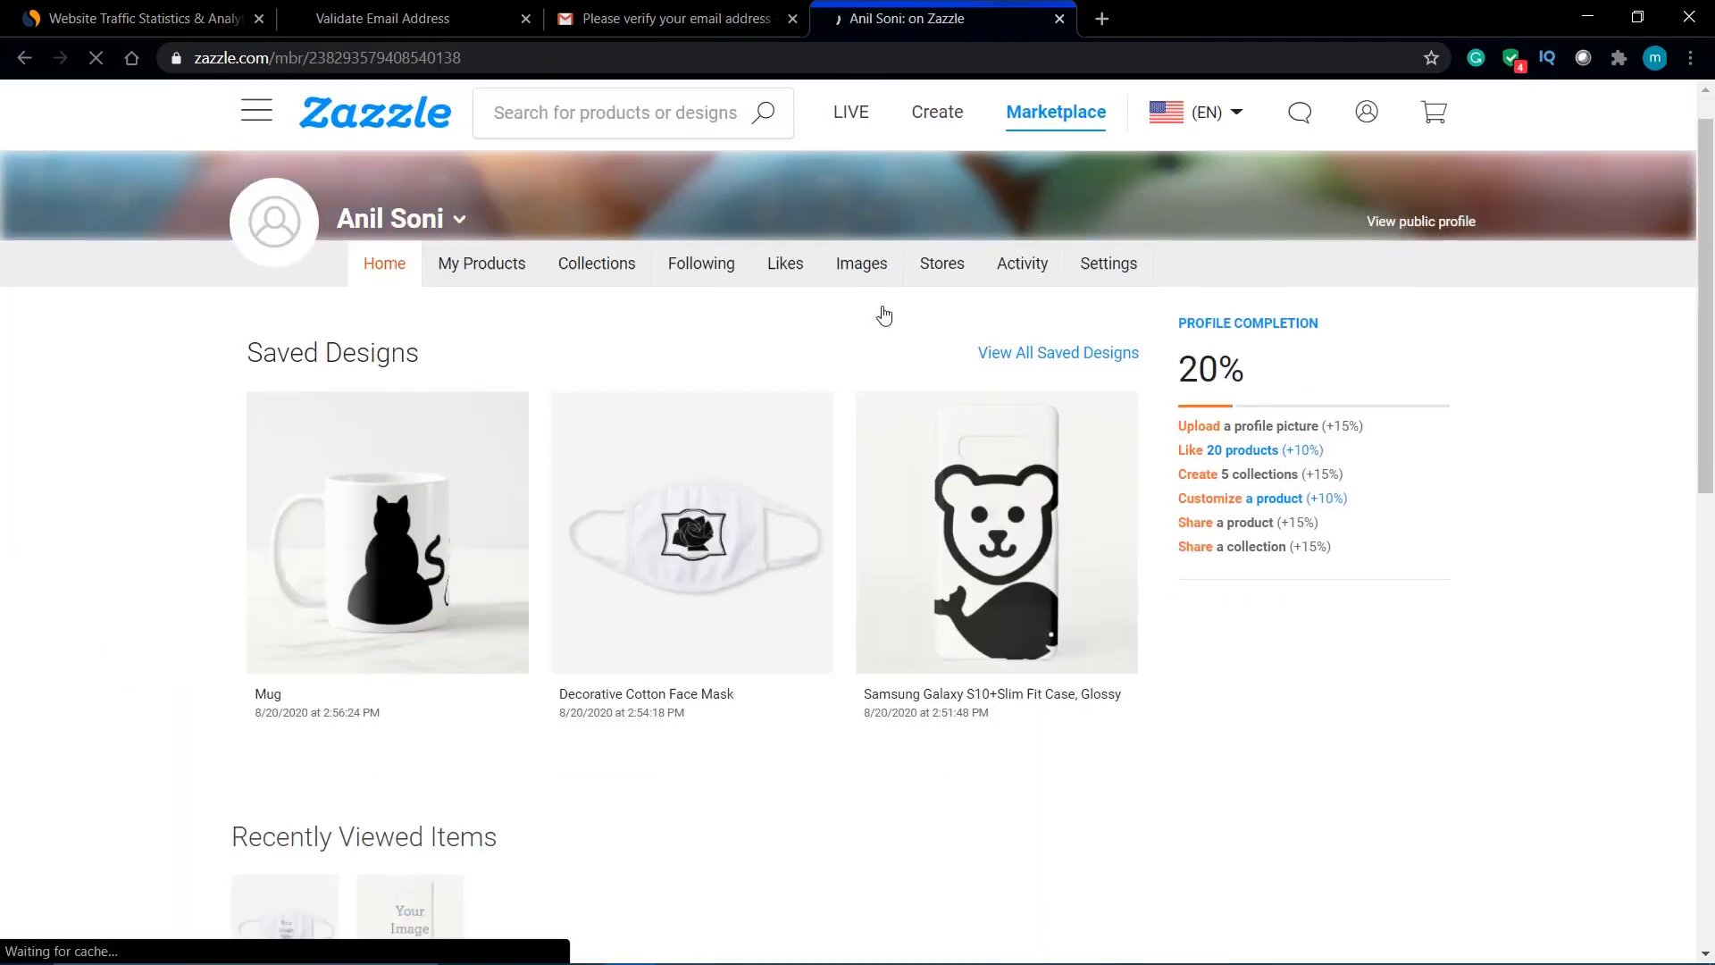
scroll(881, 312, "down", 7)
scroll(882, 308, "up", 8)
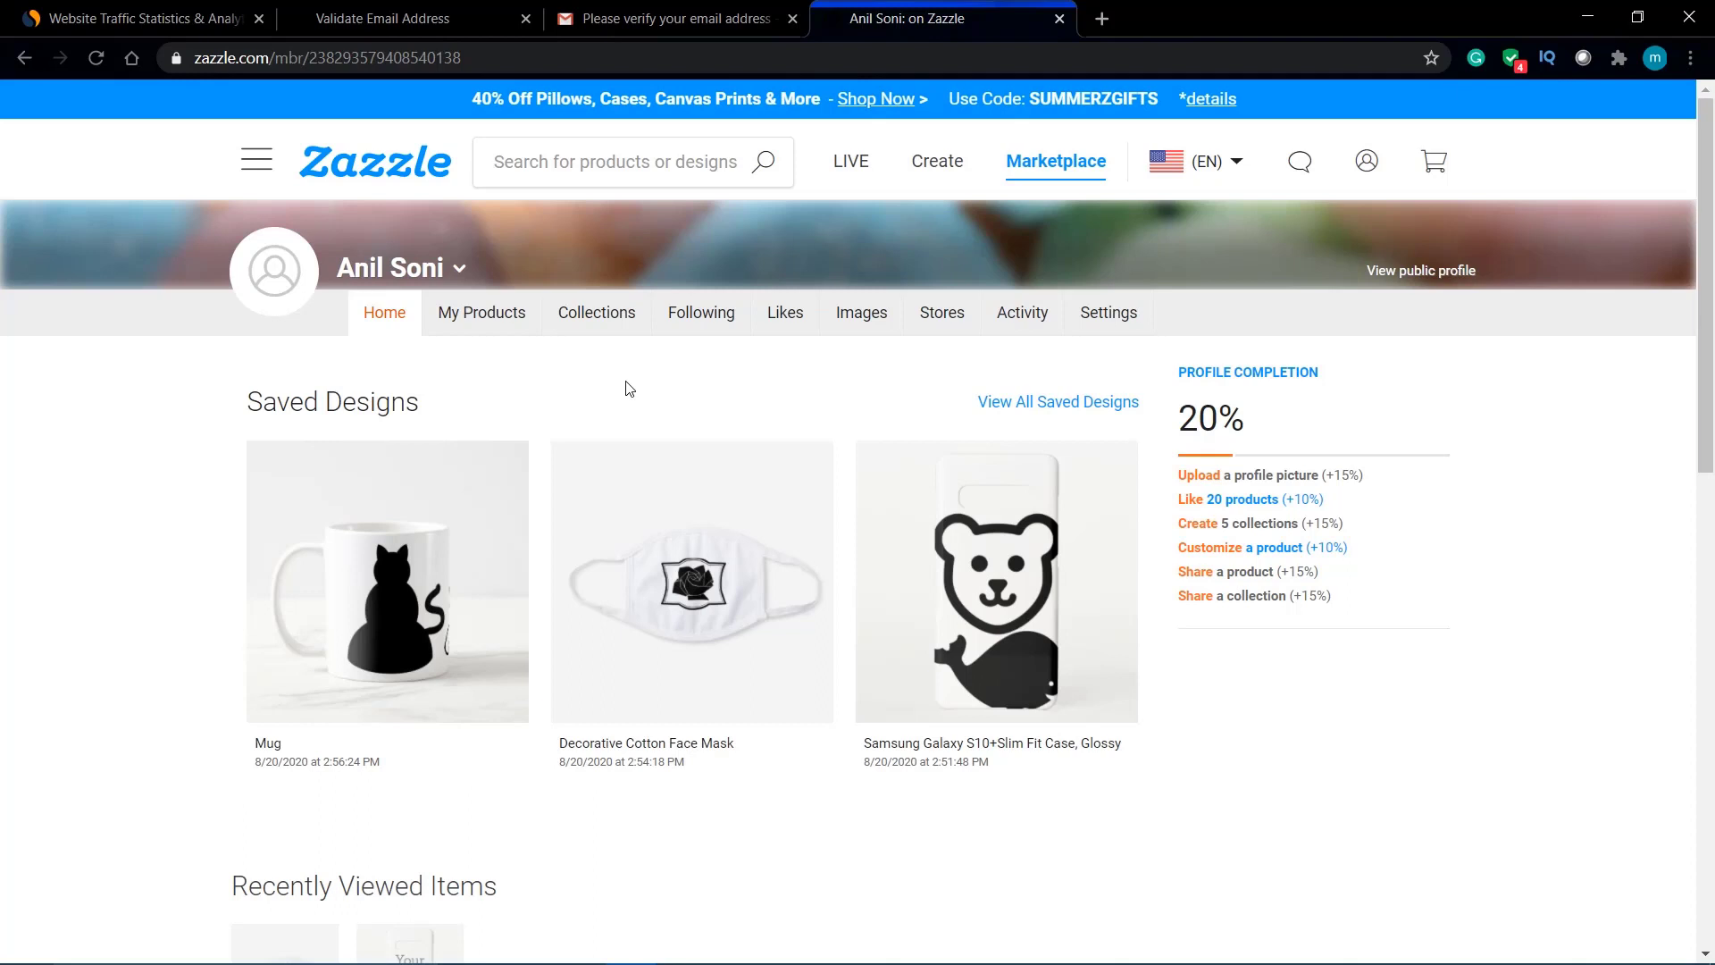
Step: From the homepage's Kids Face Shields, open the Unicorn Flowers shield, then the $9.95 Whimsical Pastel unicorn shield
left_click(379, 170)
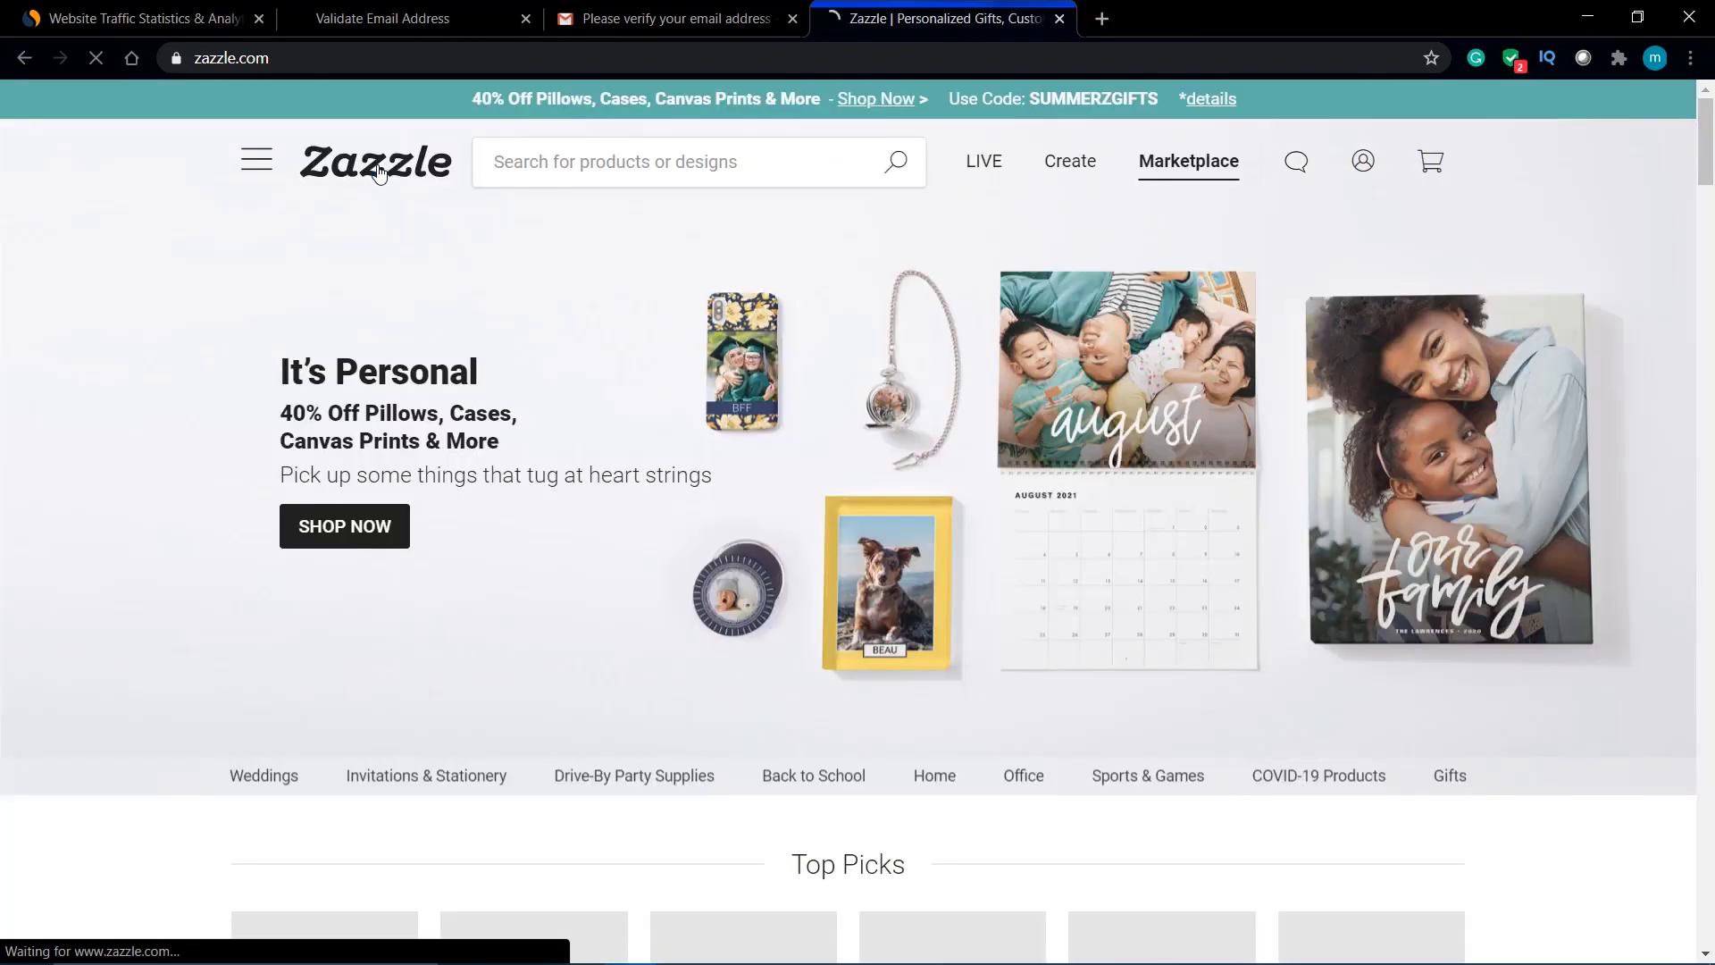
scroll(366, 478, "down", 10)
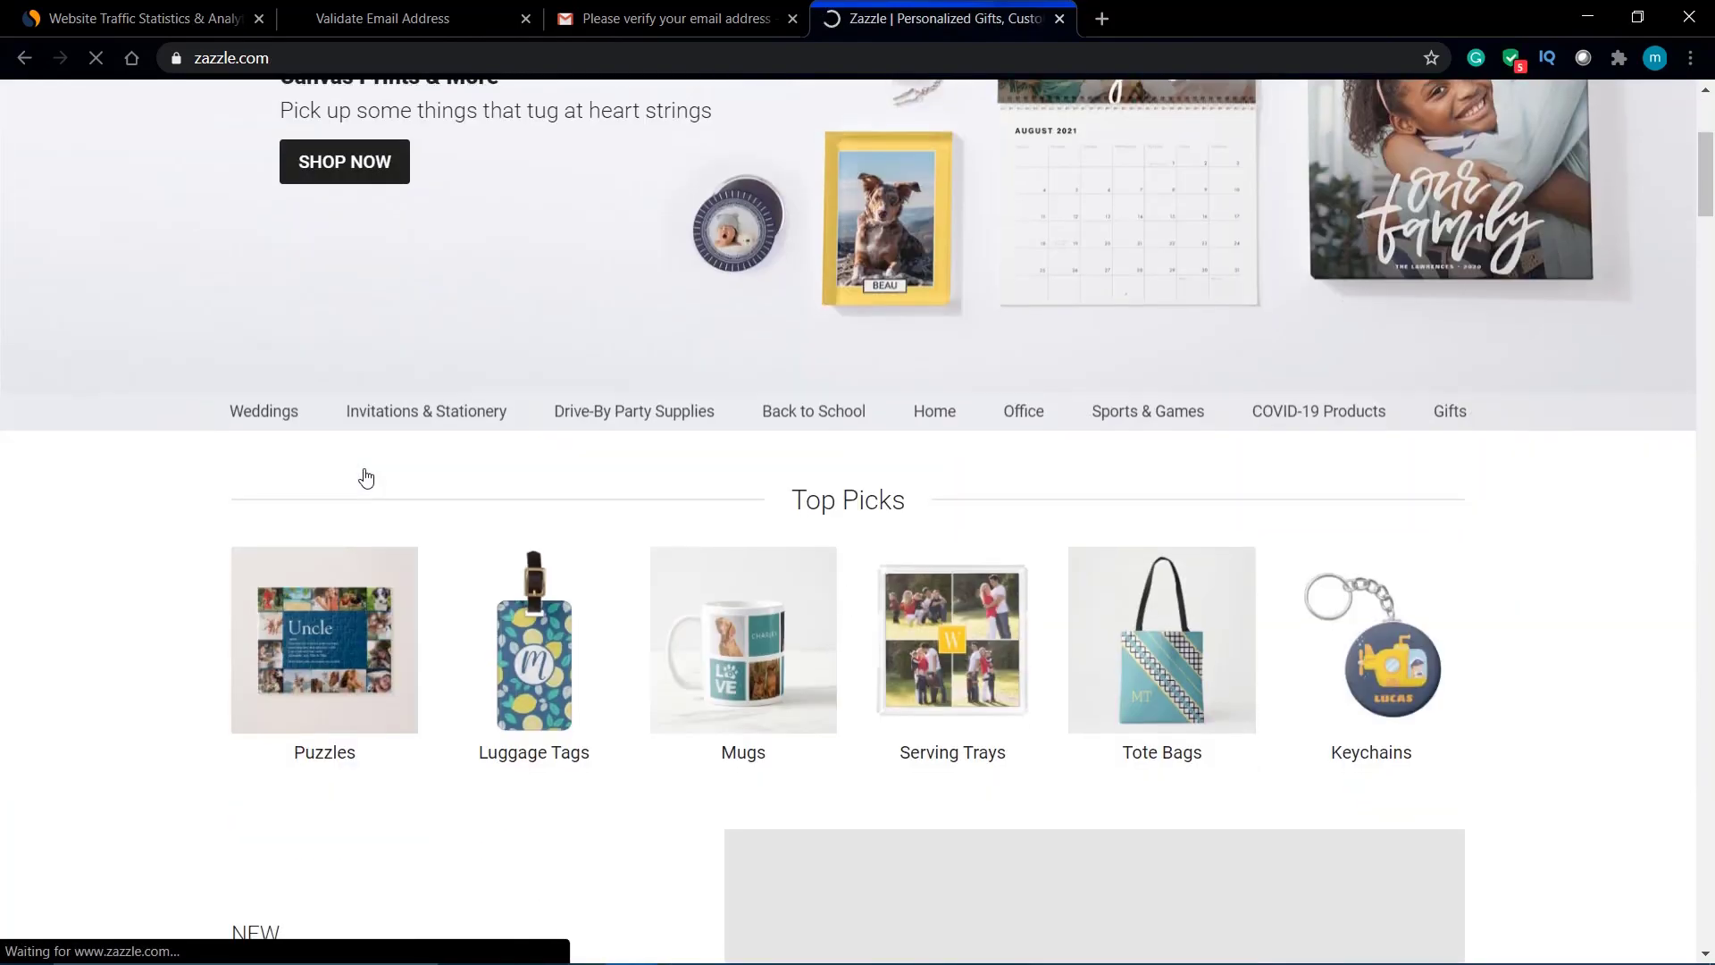
scroll(366, 478, "down", 3)
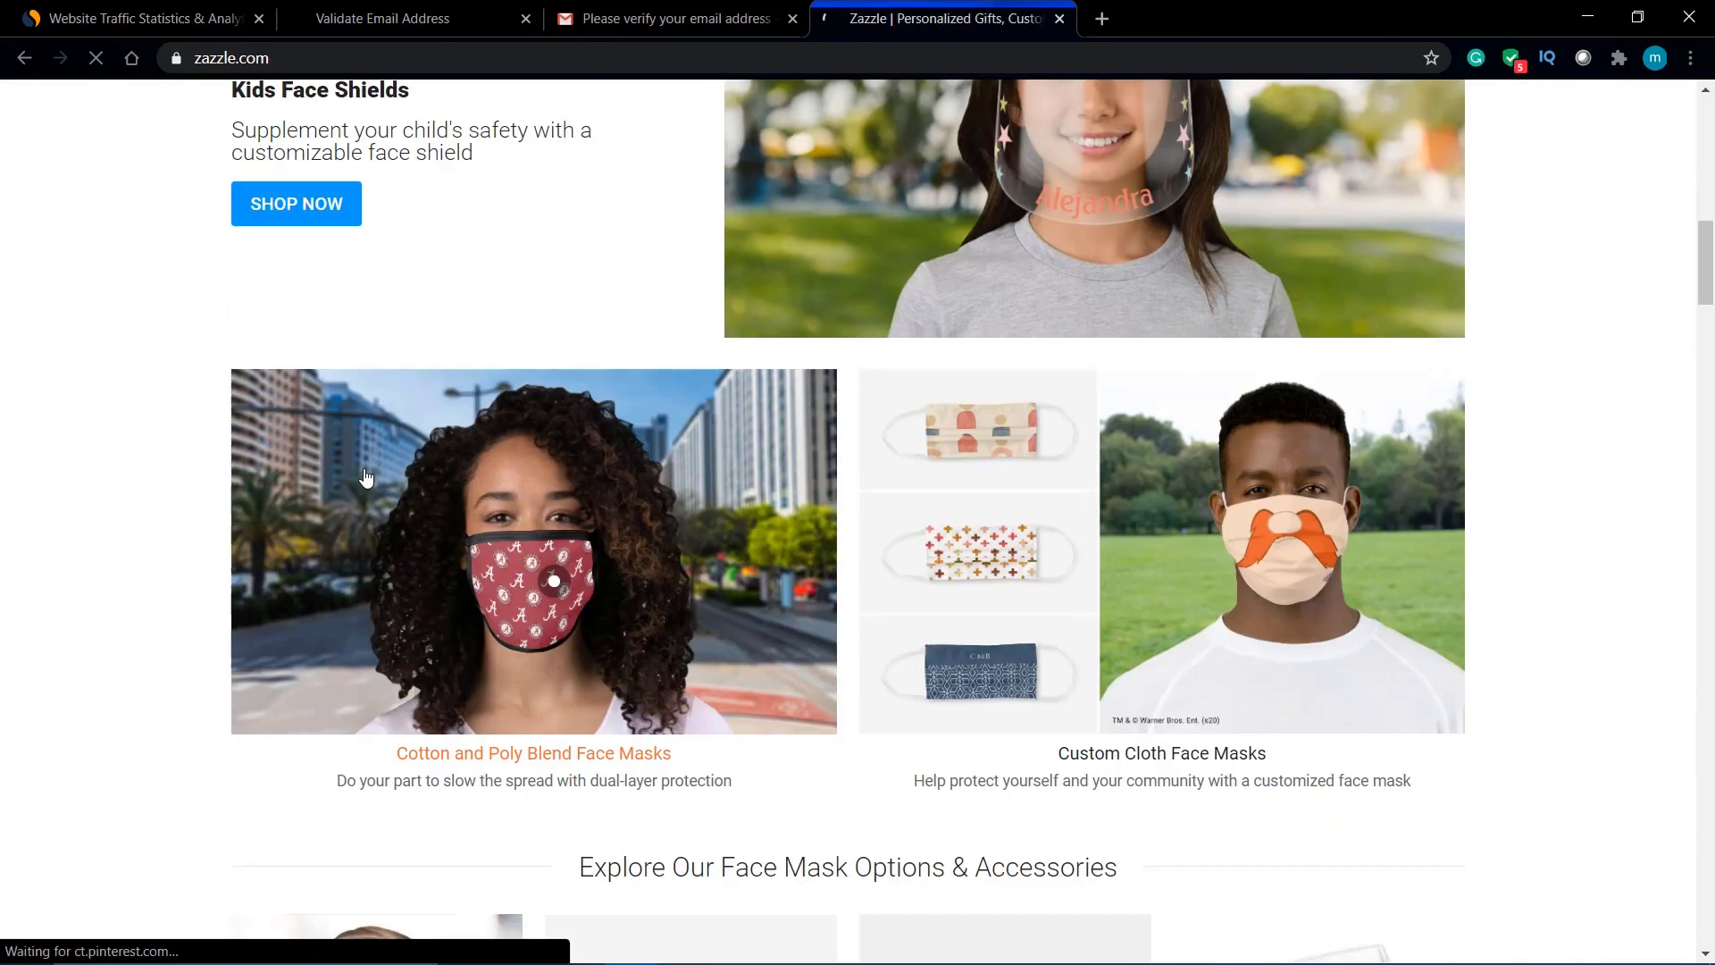
scroll(572, 506, "up", 5)
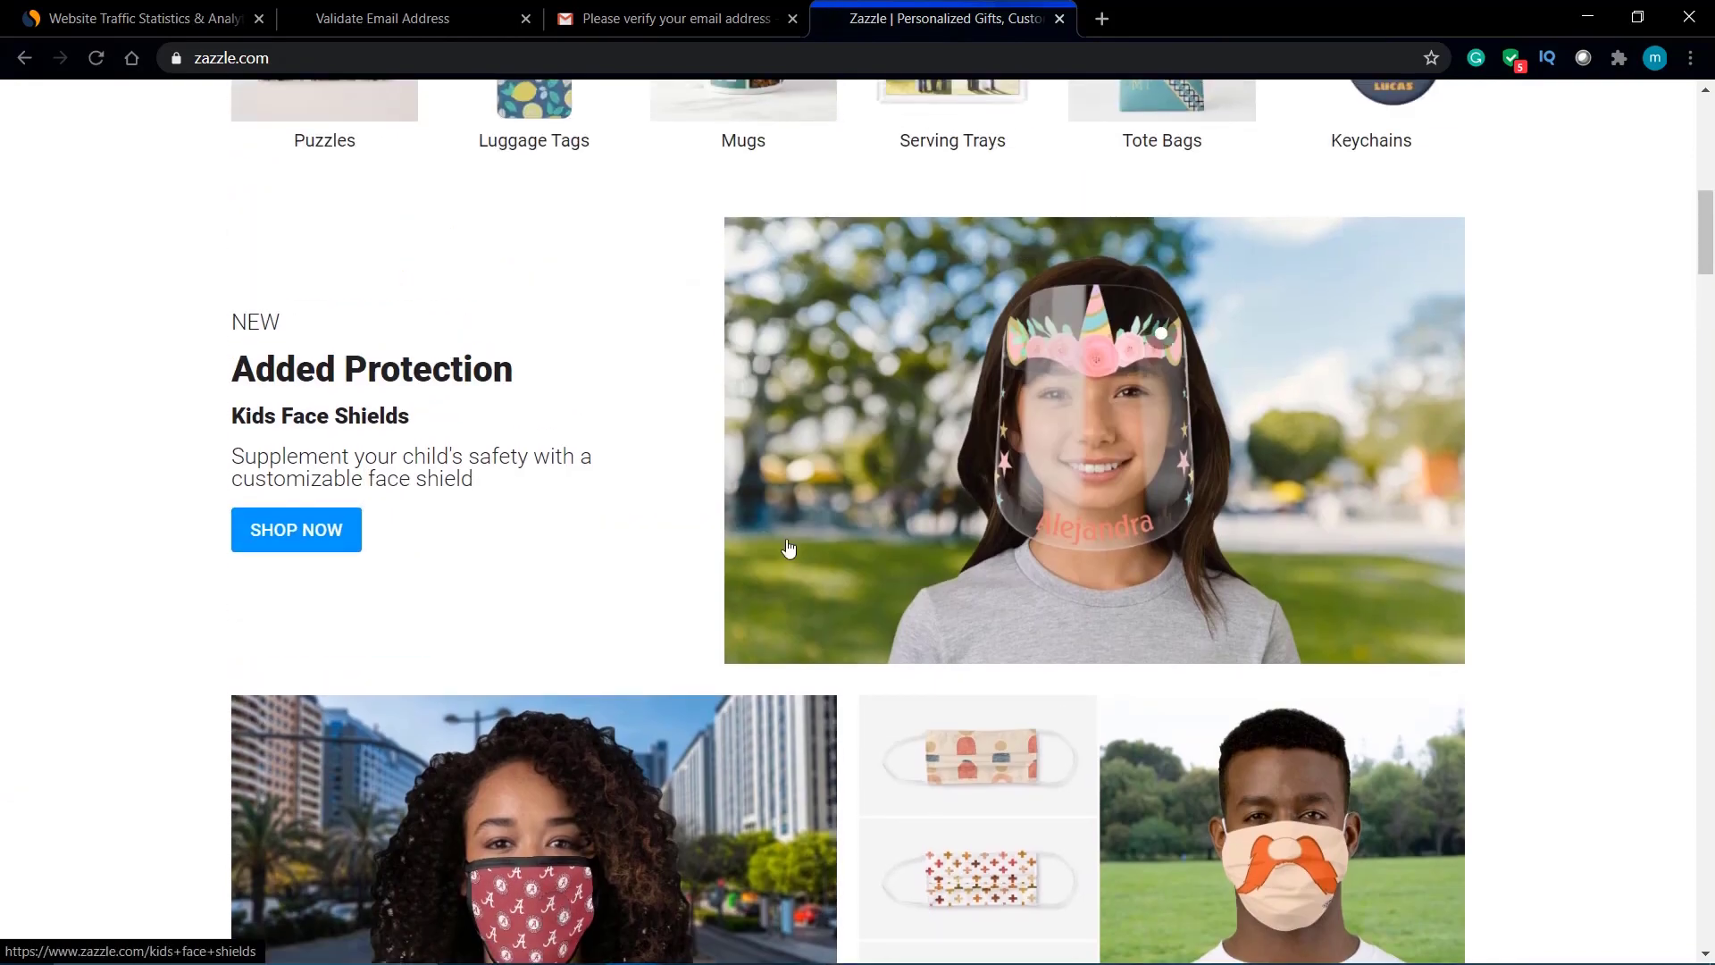
left_click(1076, 415)
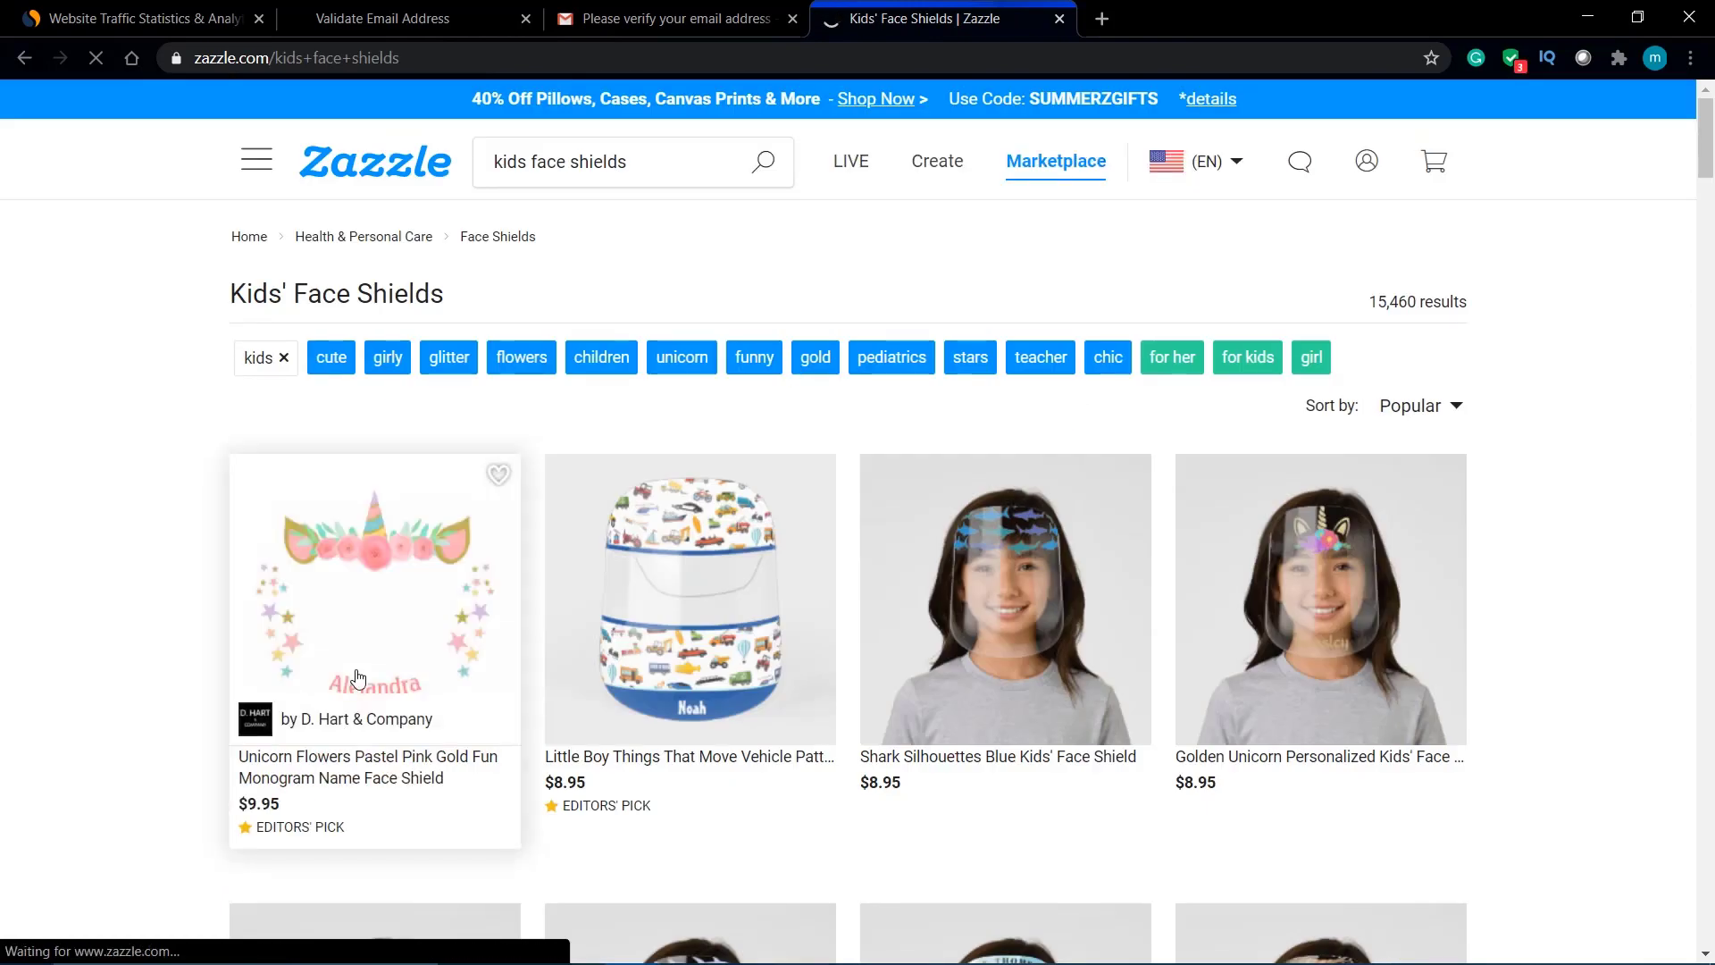
left_click(358, 677)
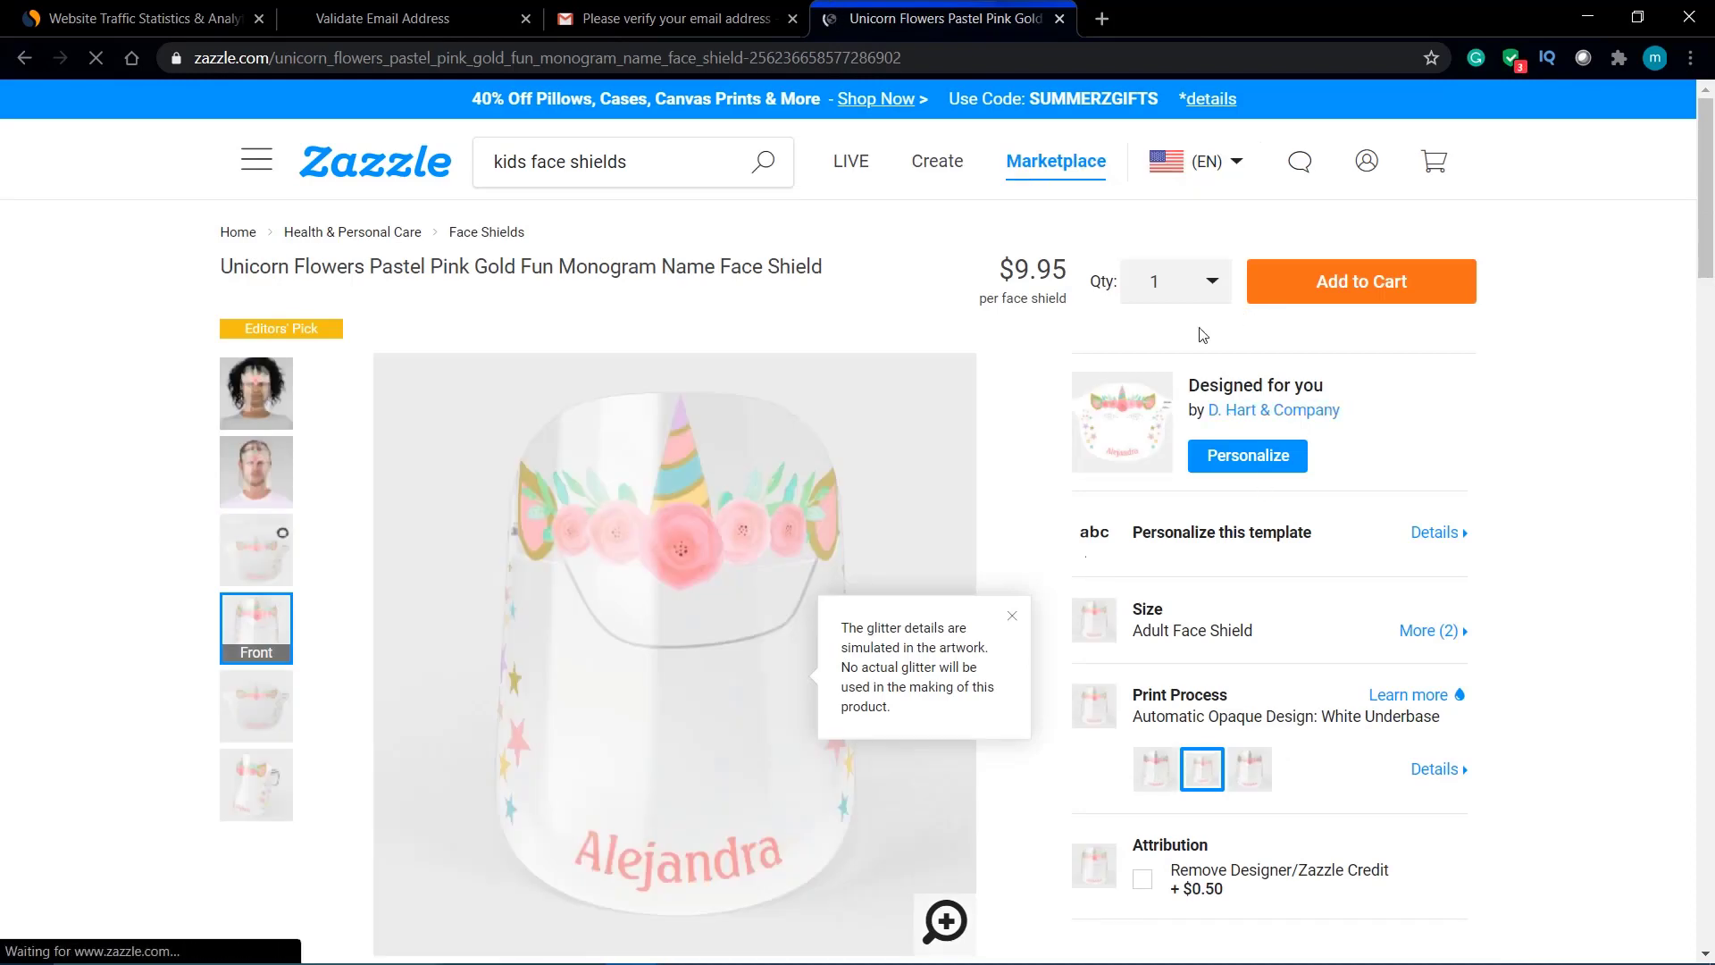
scroll(1177, 421, "down", 5)
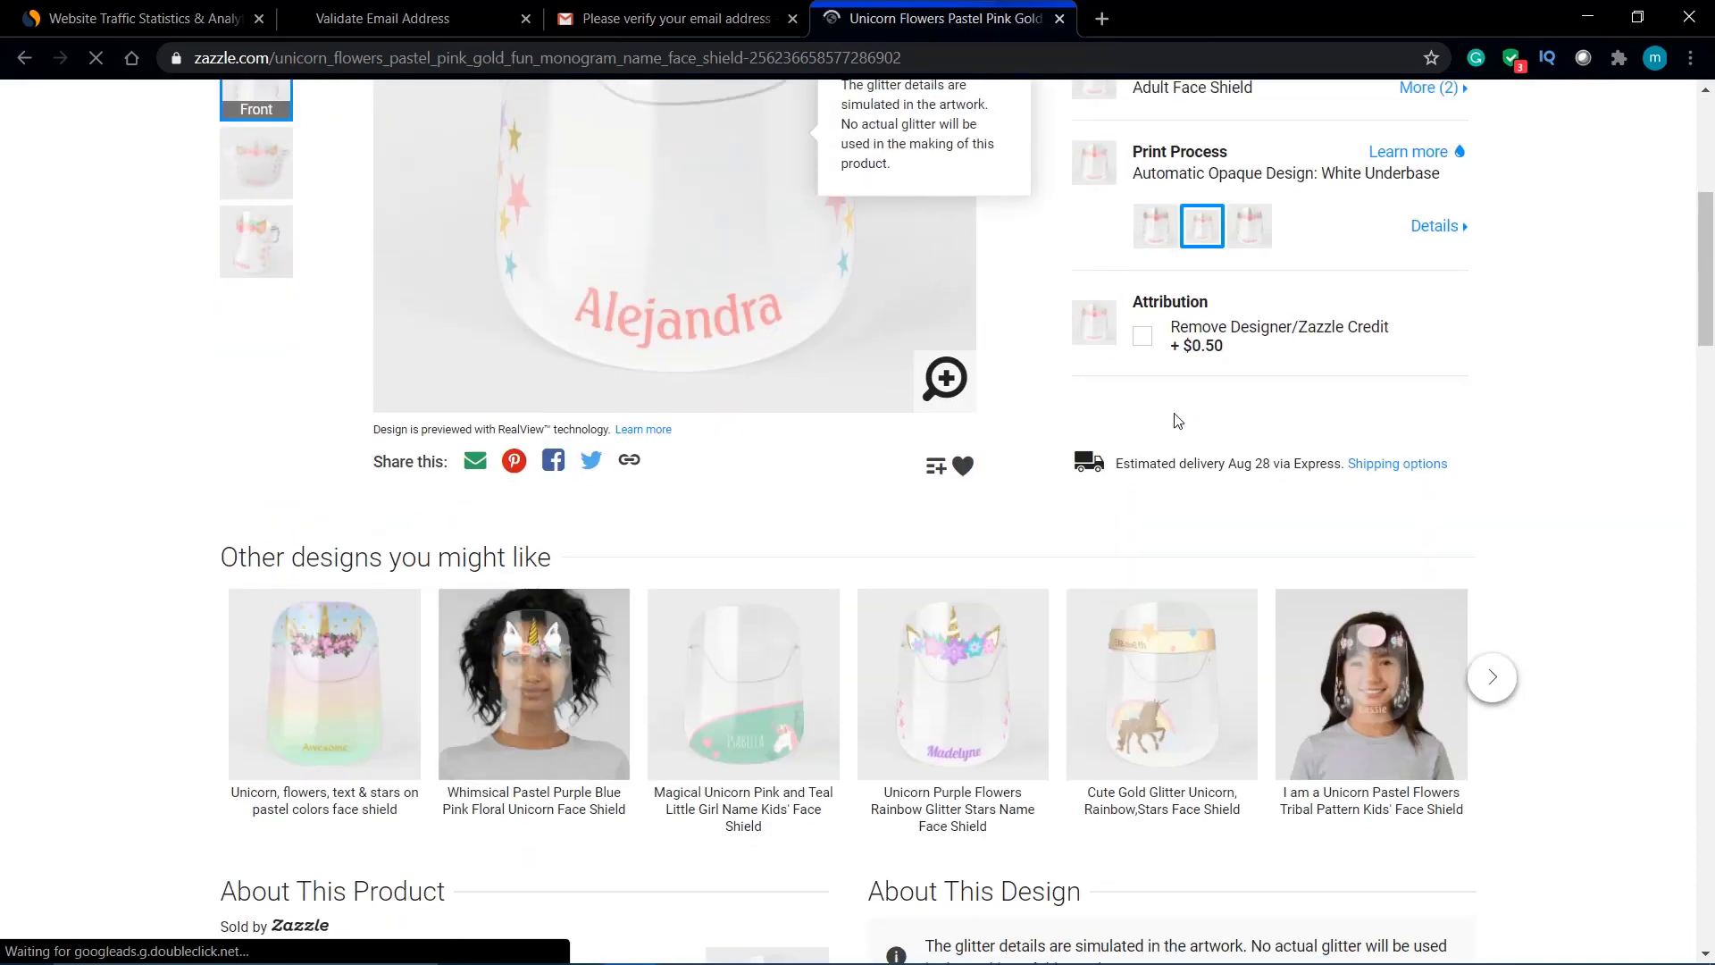
left_click(559, 735)
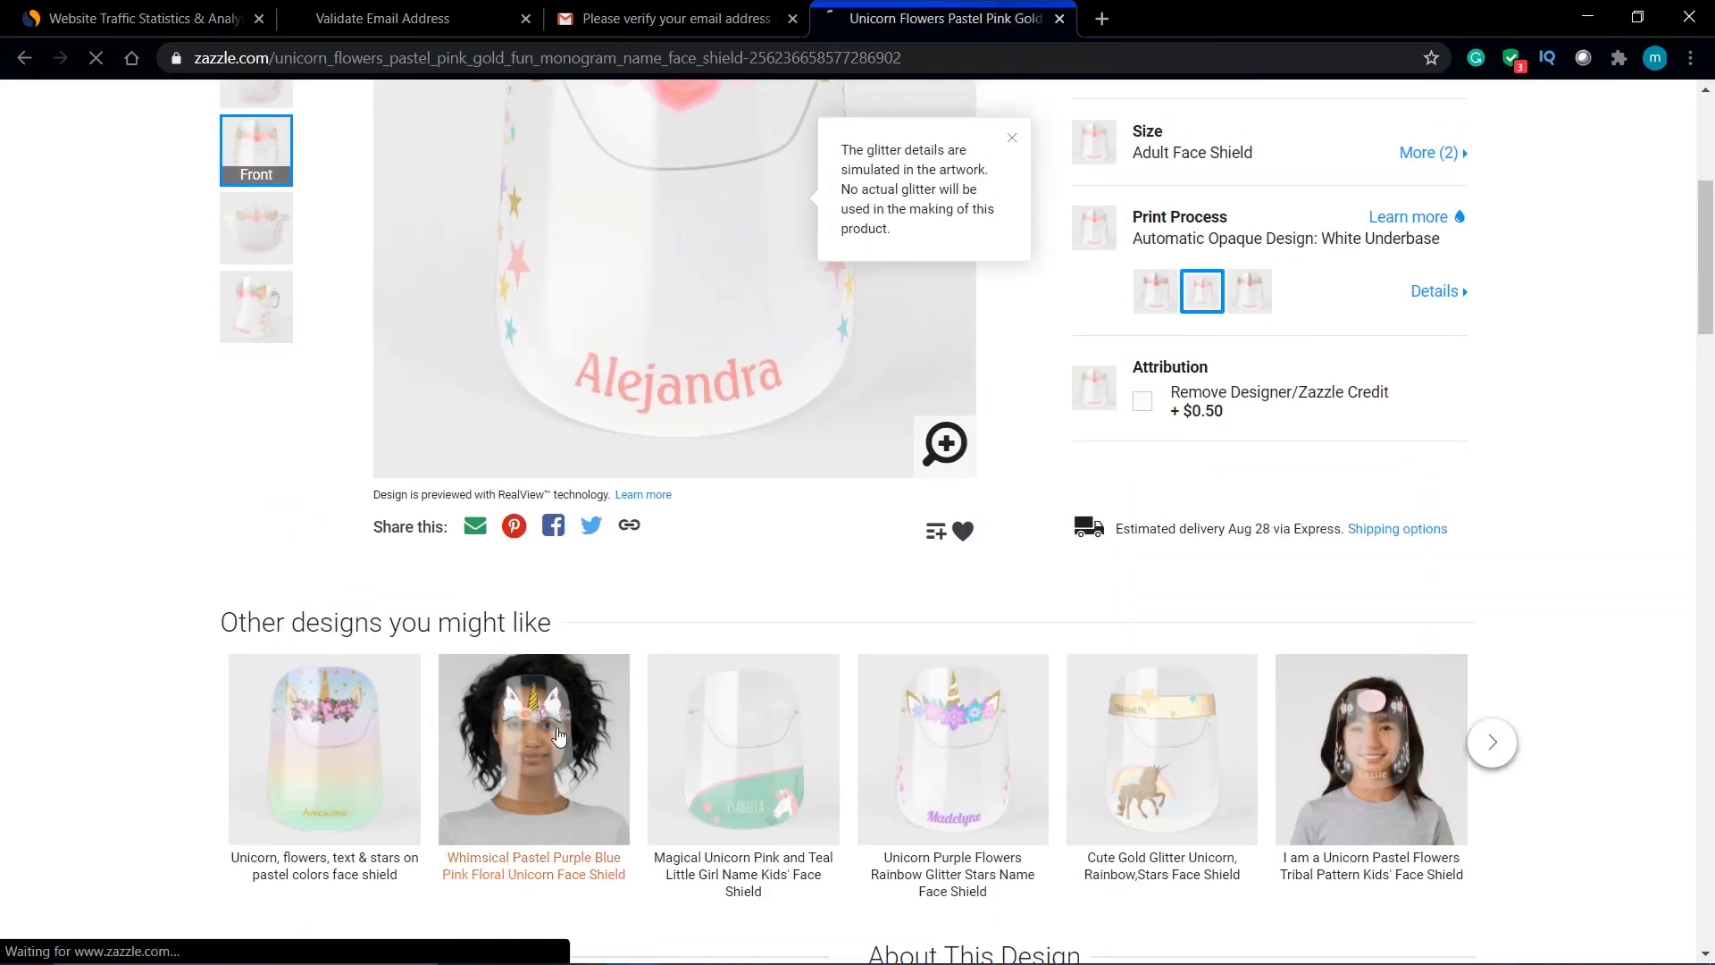
scroll(559, 735, "down", 2)
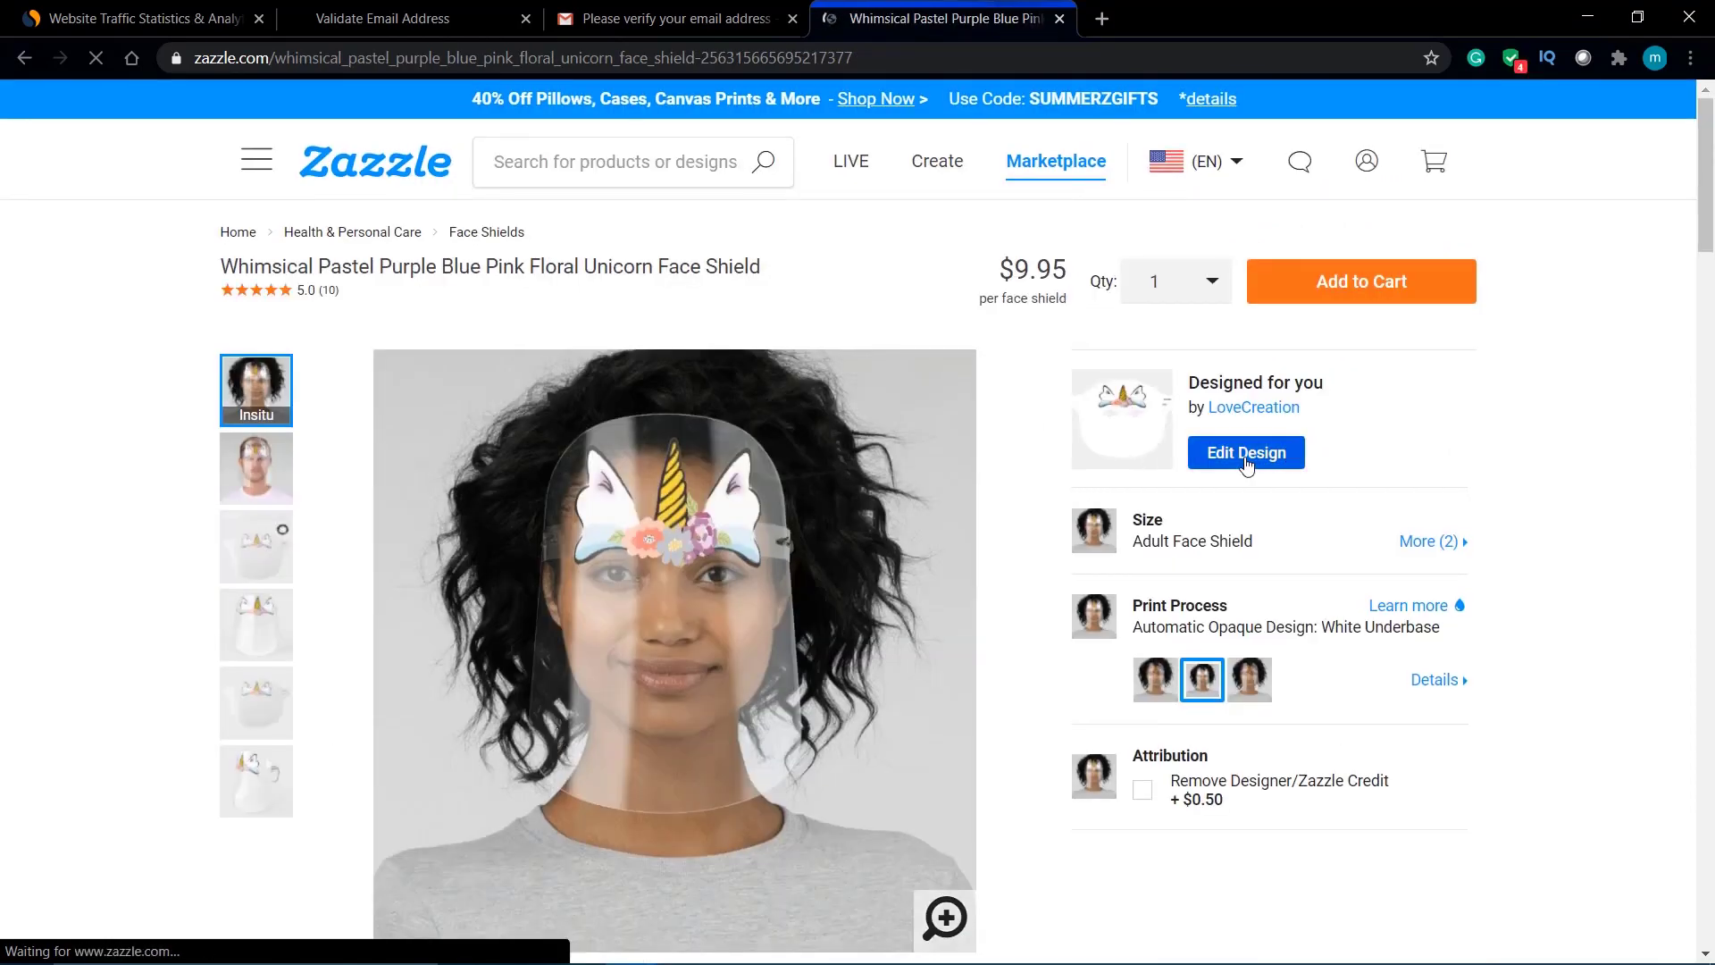
Step: View the unicorn face shield's flower layers in the editor, exit with Done, and return to the homepage
left_click(1247, 457)
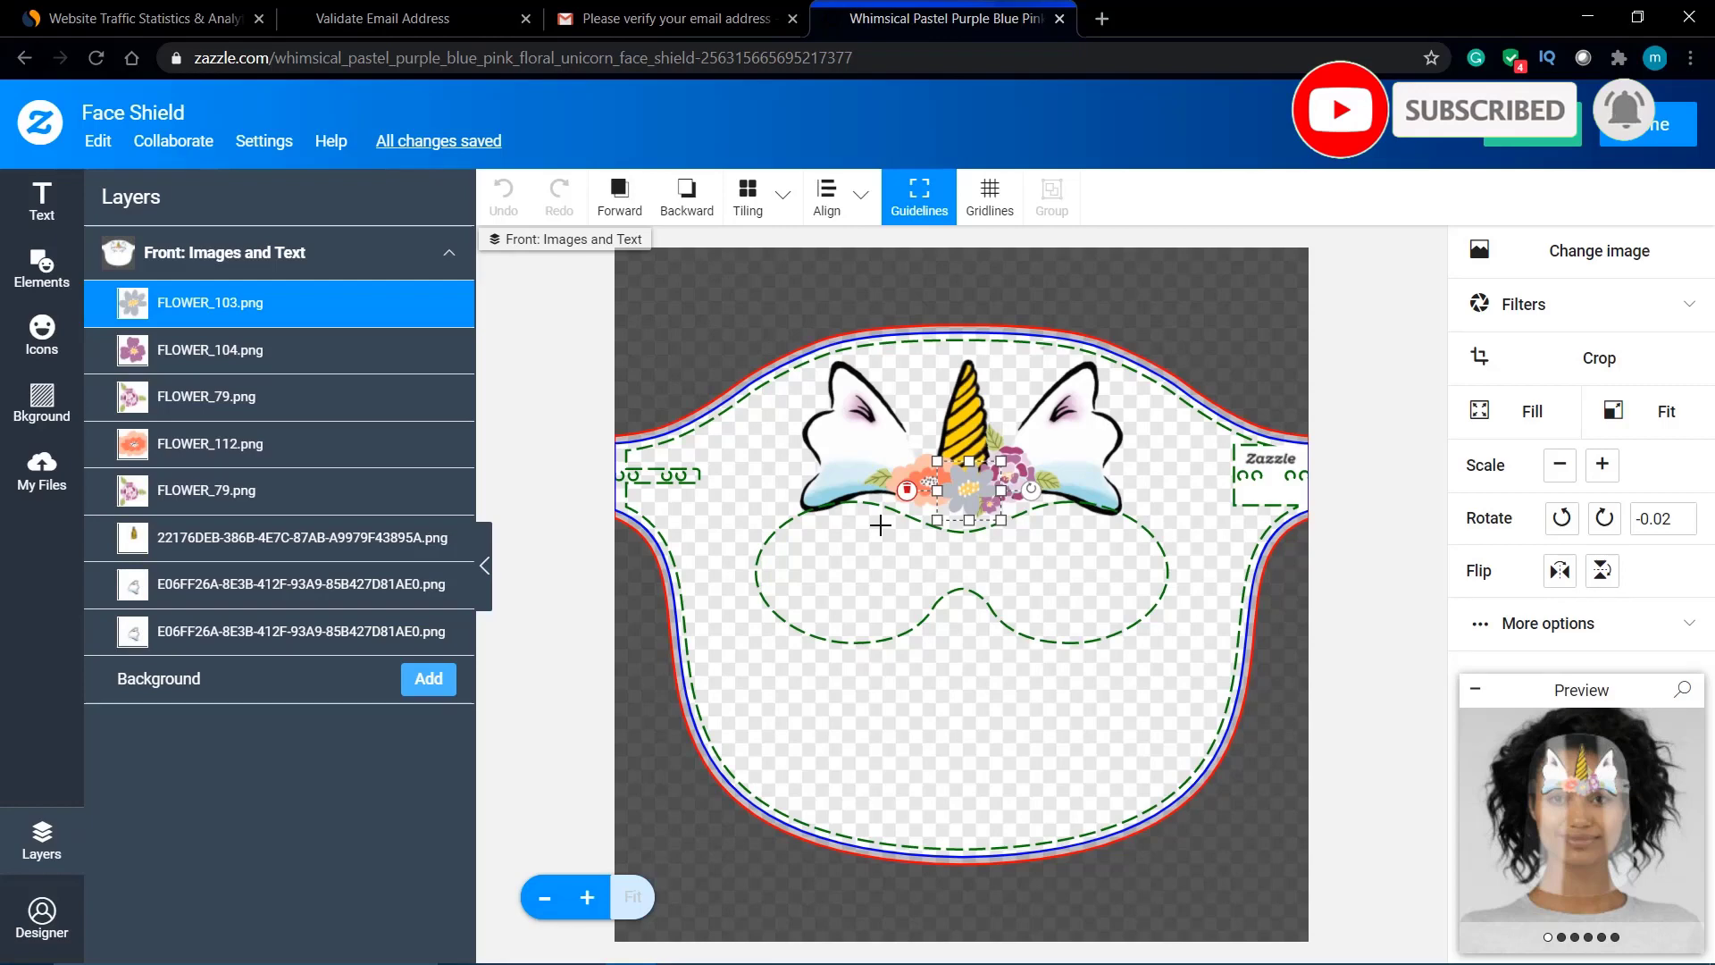
left_click(1651, 125)
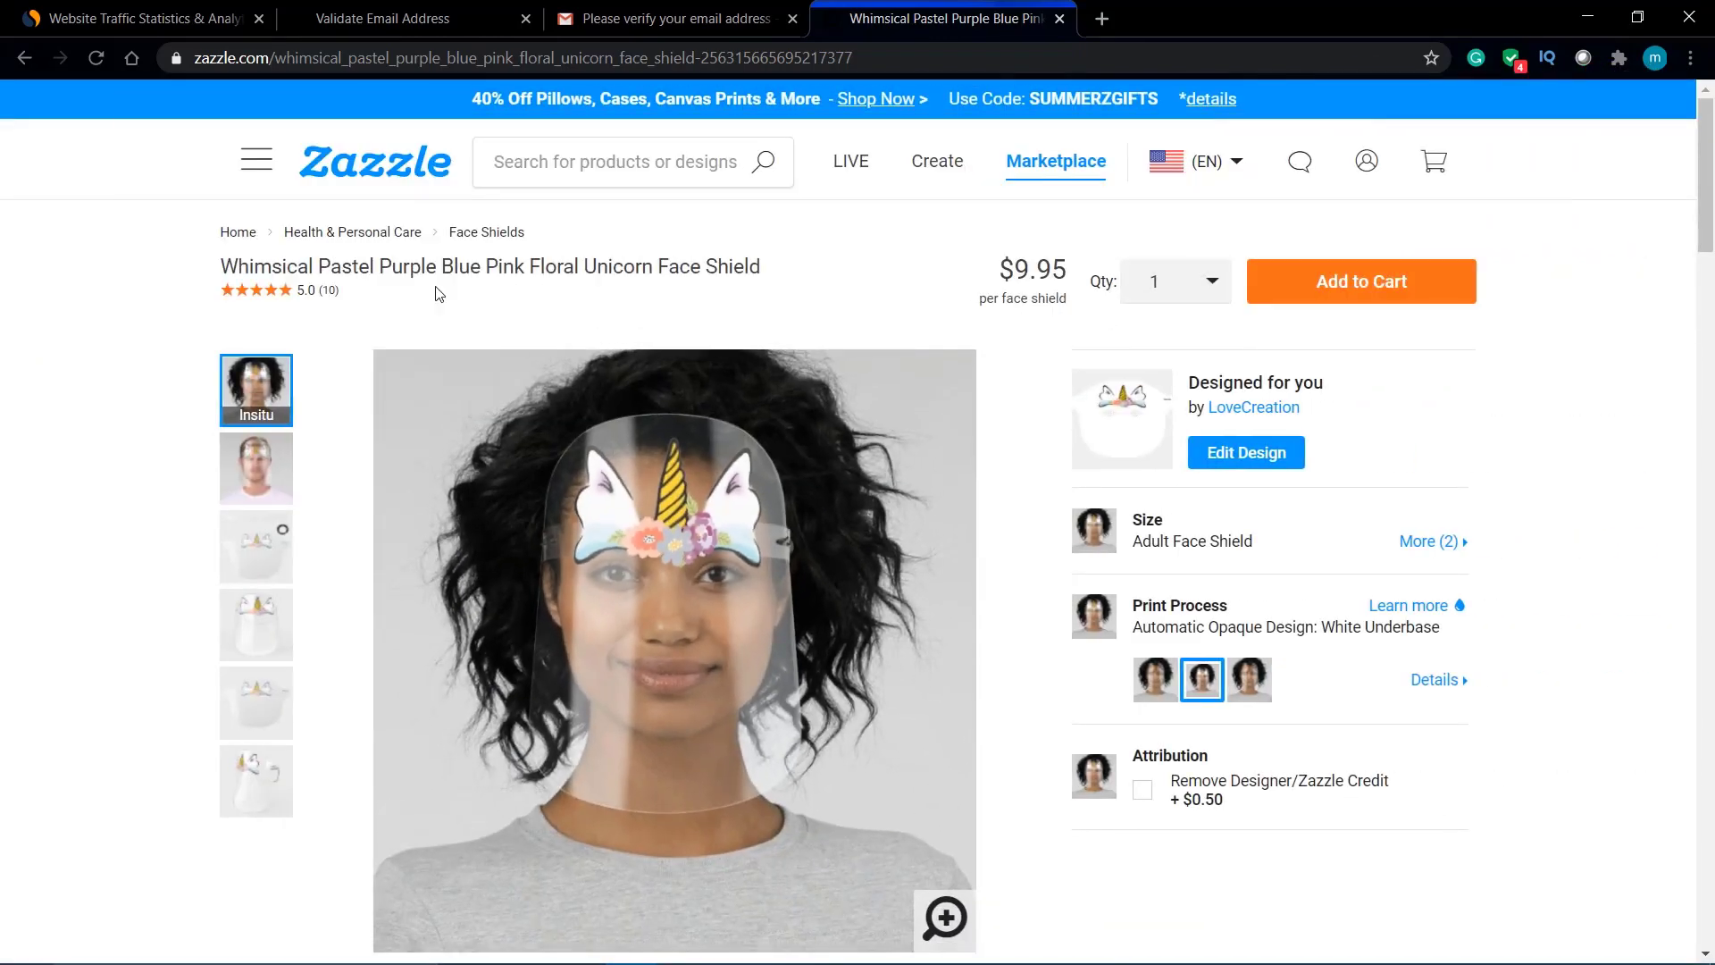
left_click(357, 176)
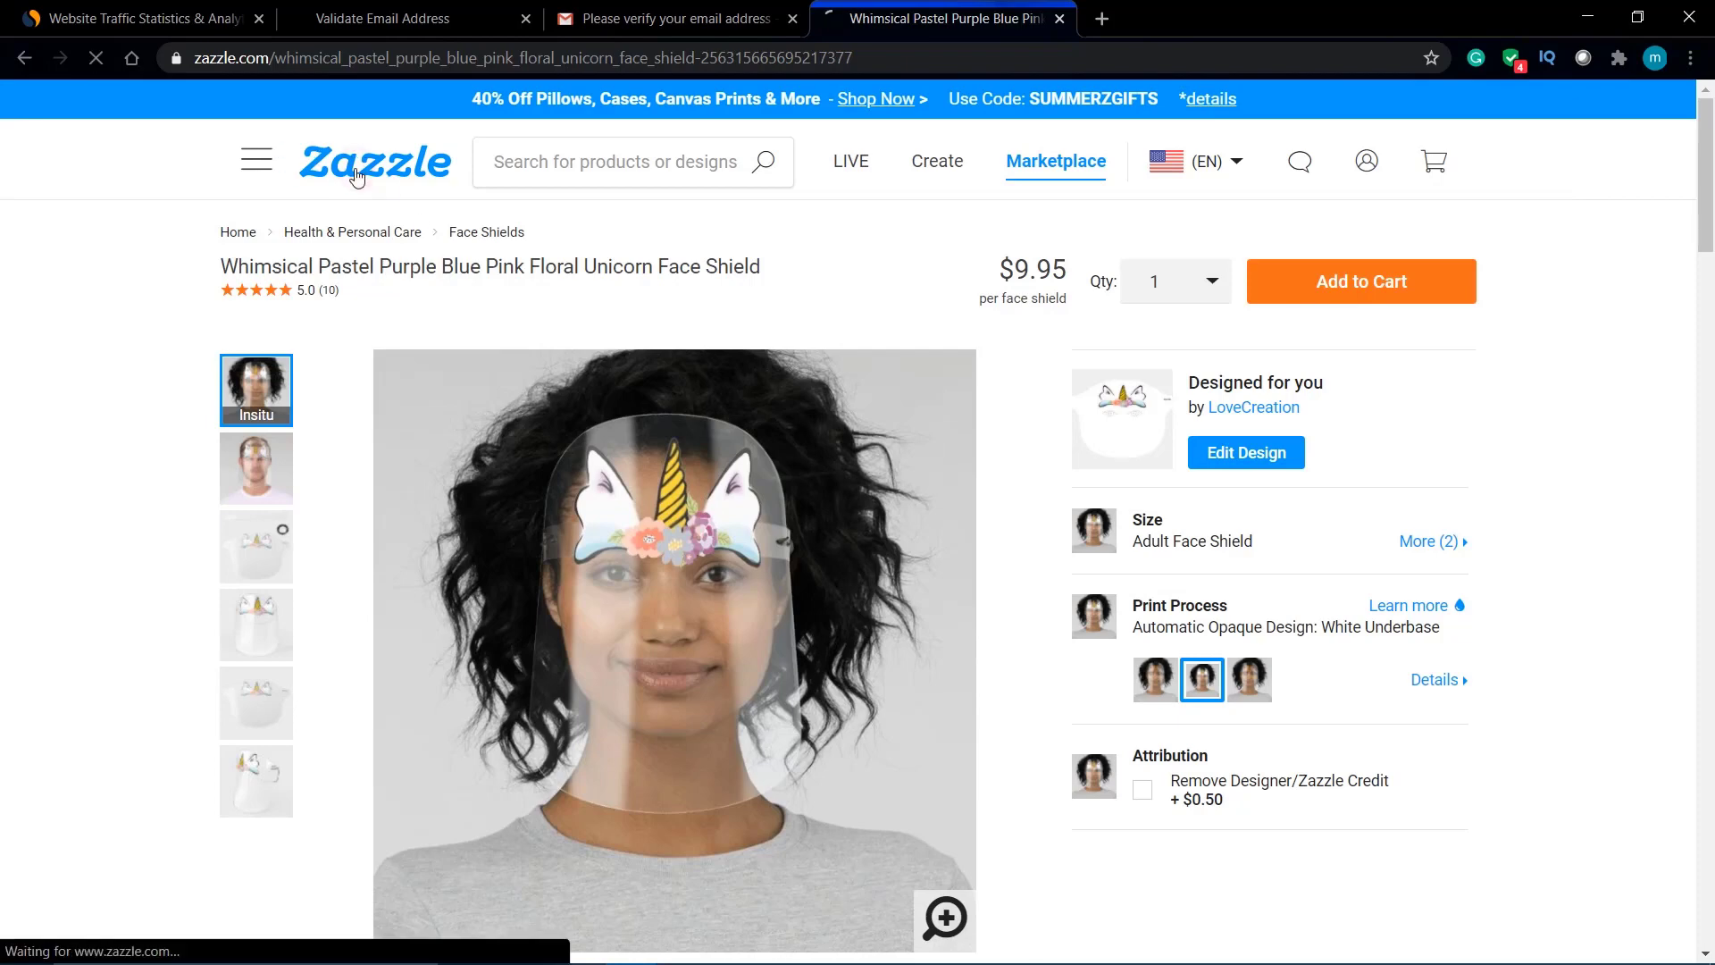